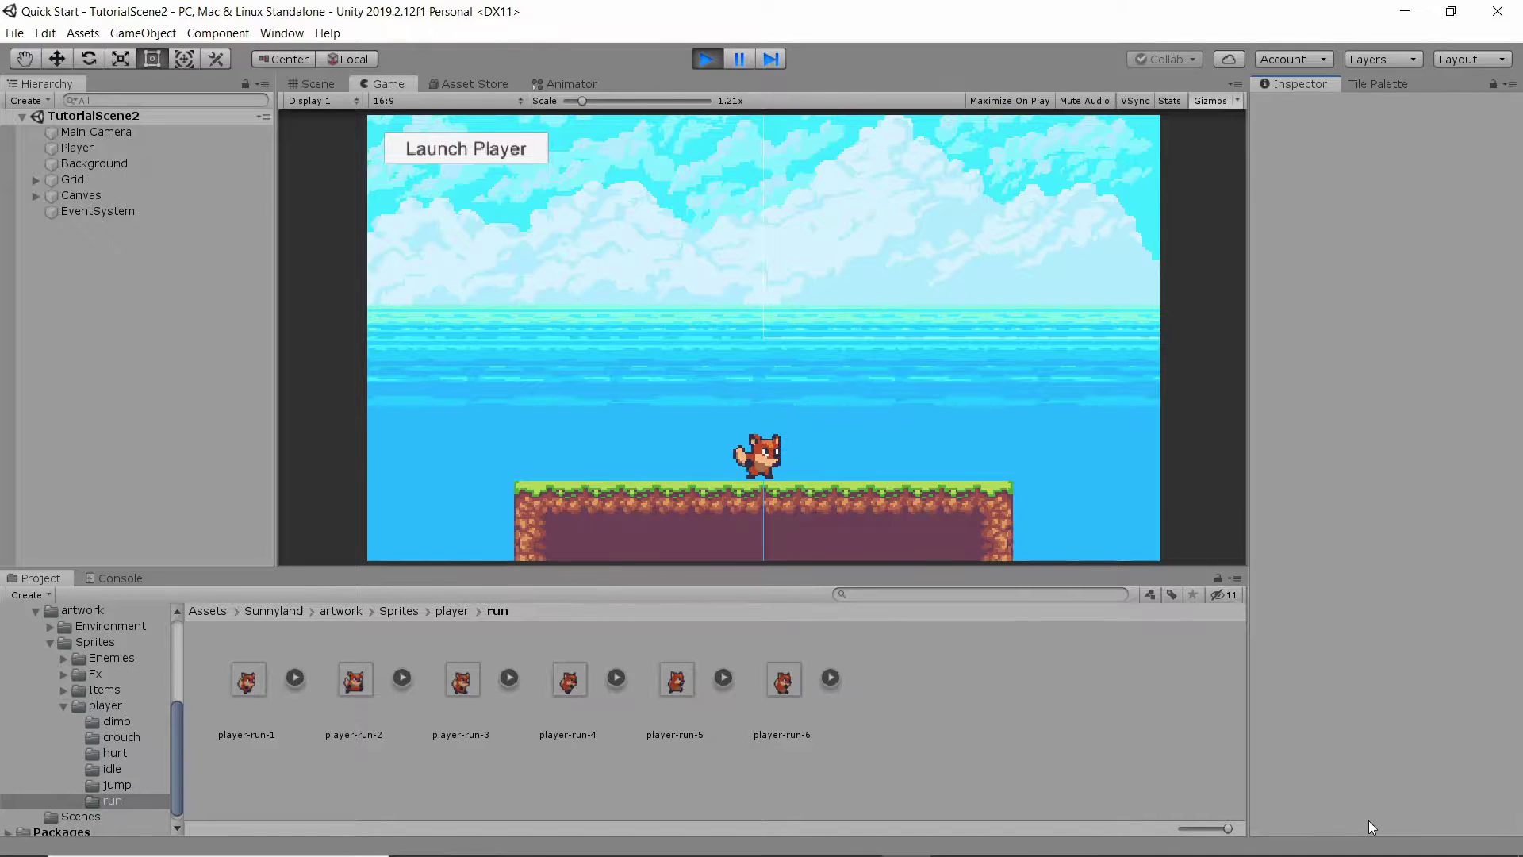
Test the running game by moving the fox back and forth along the grass platform
left_click(1097, 501)
key("Left")
key("Right")
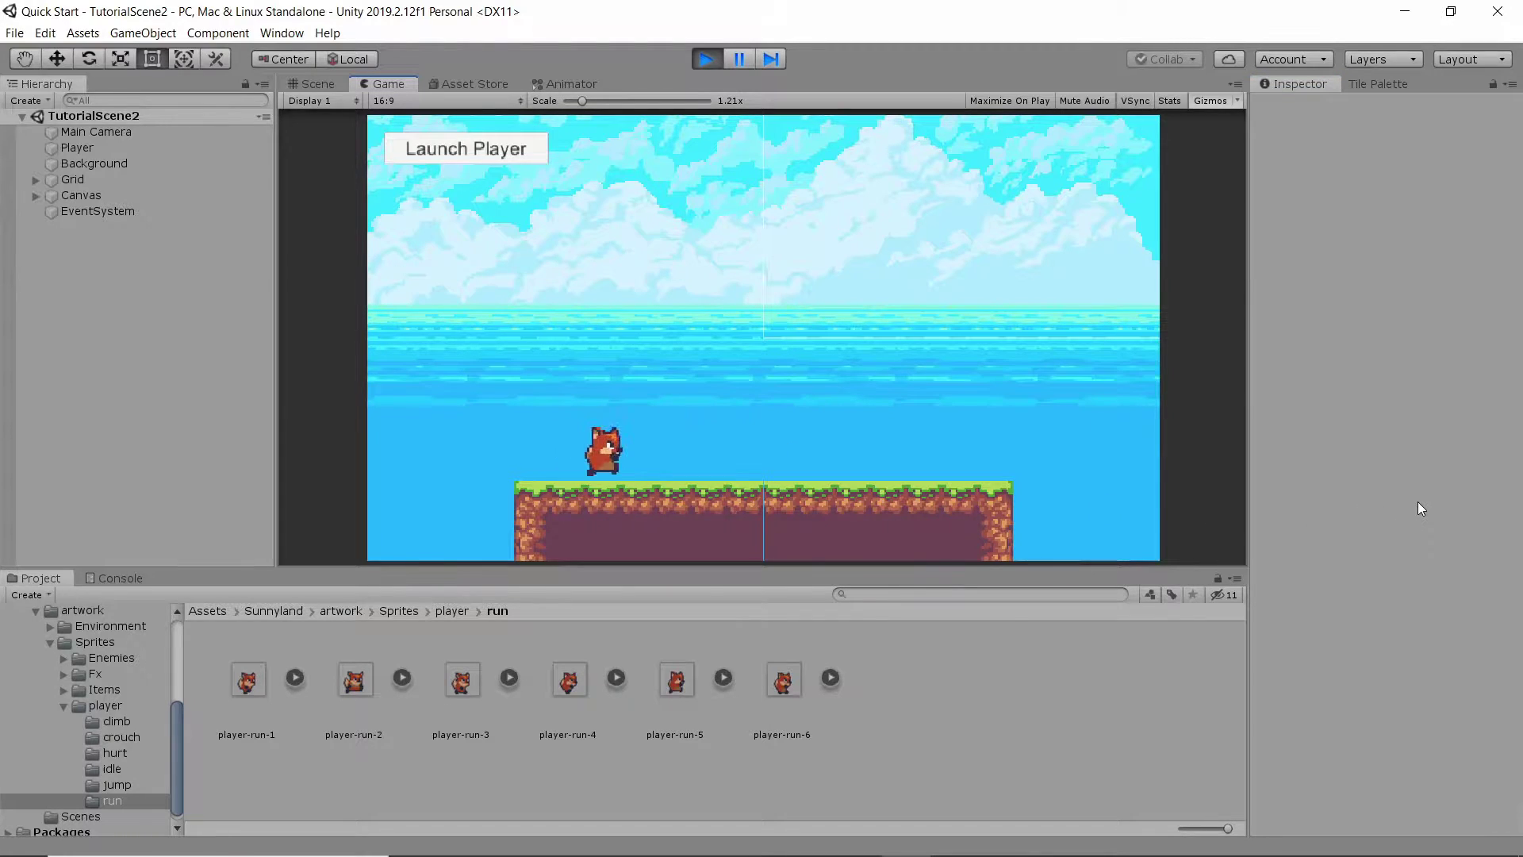
key("Left")
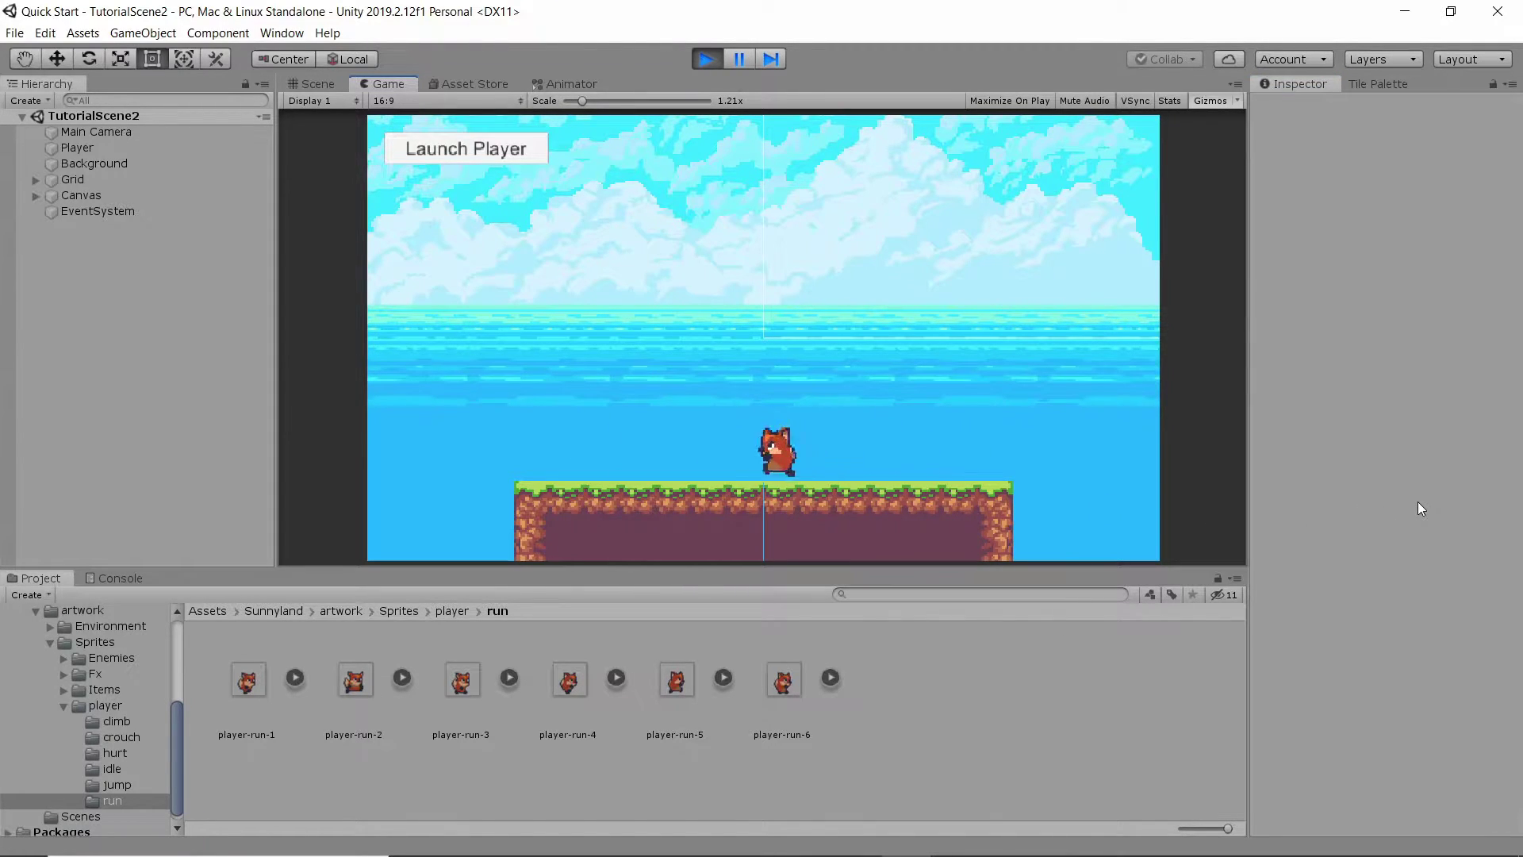
key("Right")
key("Left")
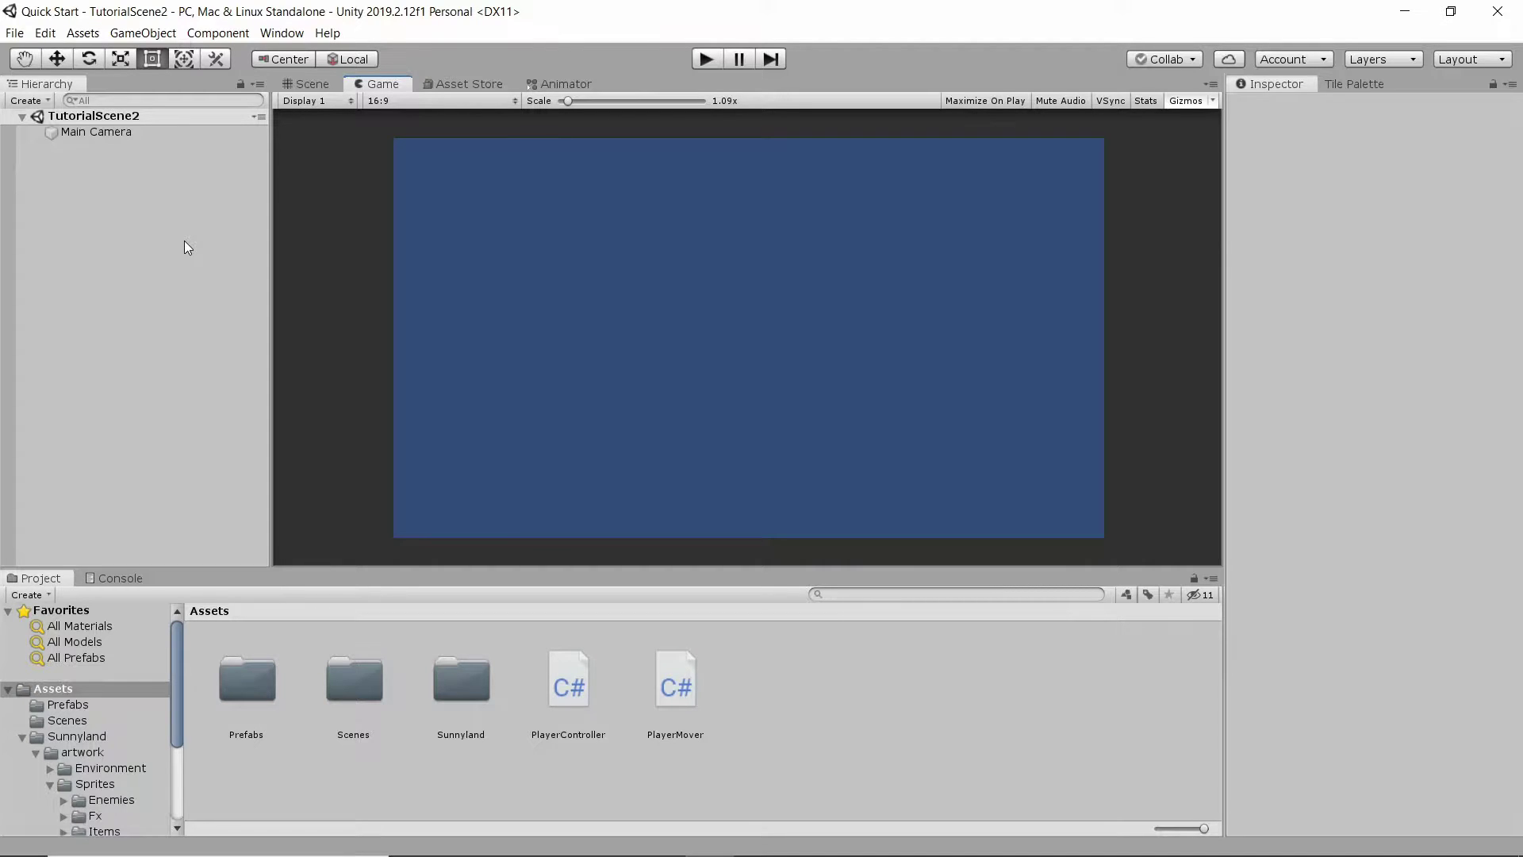
Change the Main Camera's background colour to a muted greyish blue
left_click(63, 134)
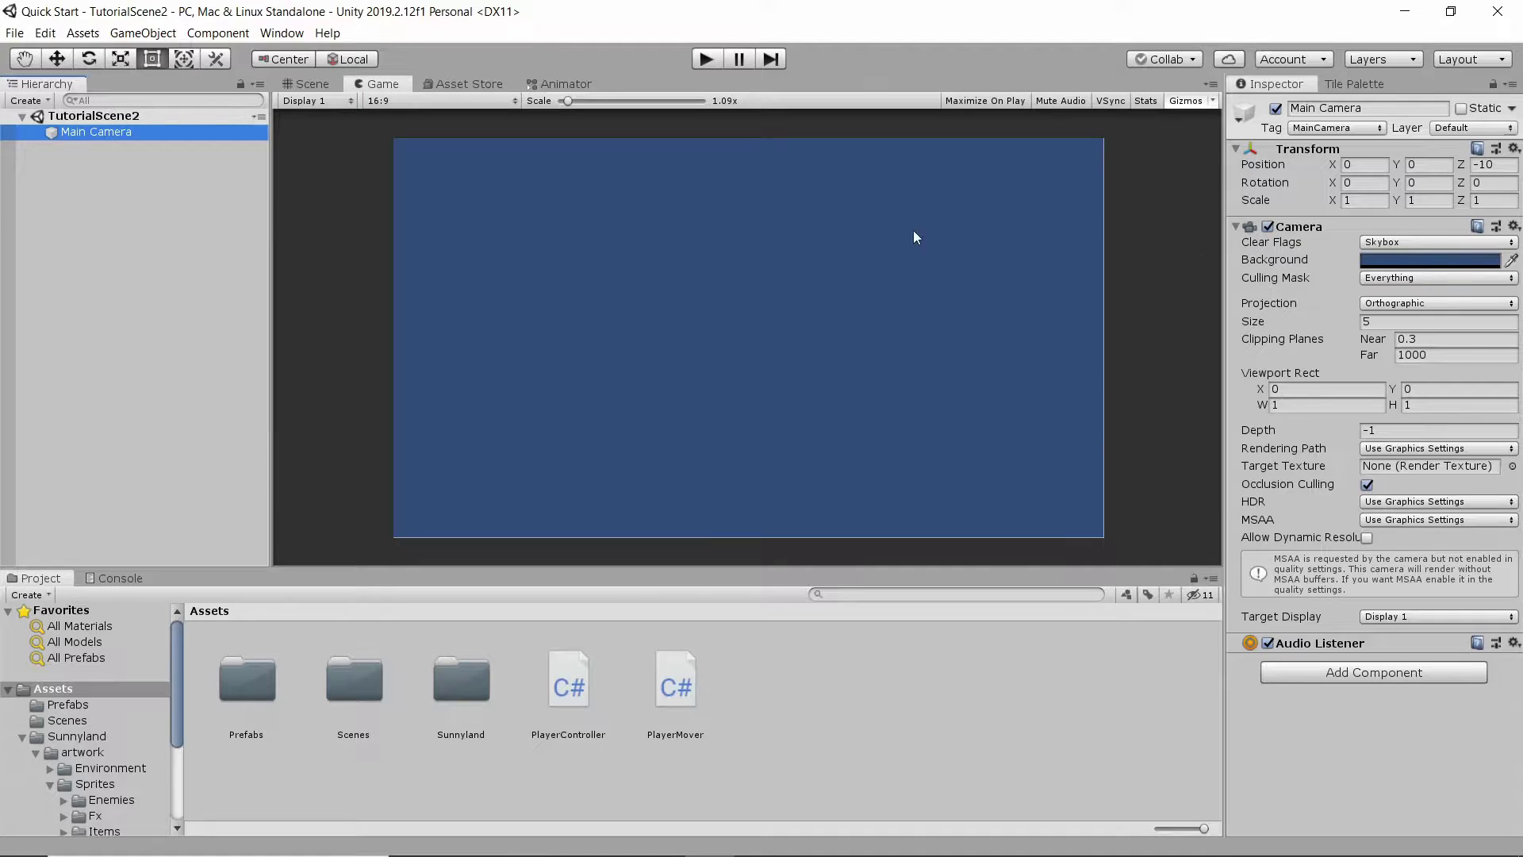
left_click(1464, 267)
mouse_move(146, 162)
left_mouse_down()
mouse_move(98, 180)
mouse_move(92, 167)
mouse_move(92, 198)
left_mouse_up()
Show the Main Camera's full frame in the Scene view and save TutorialScene2
left_click(312, 83)
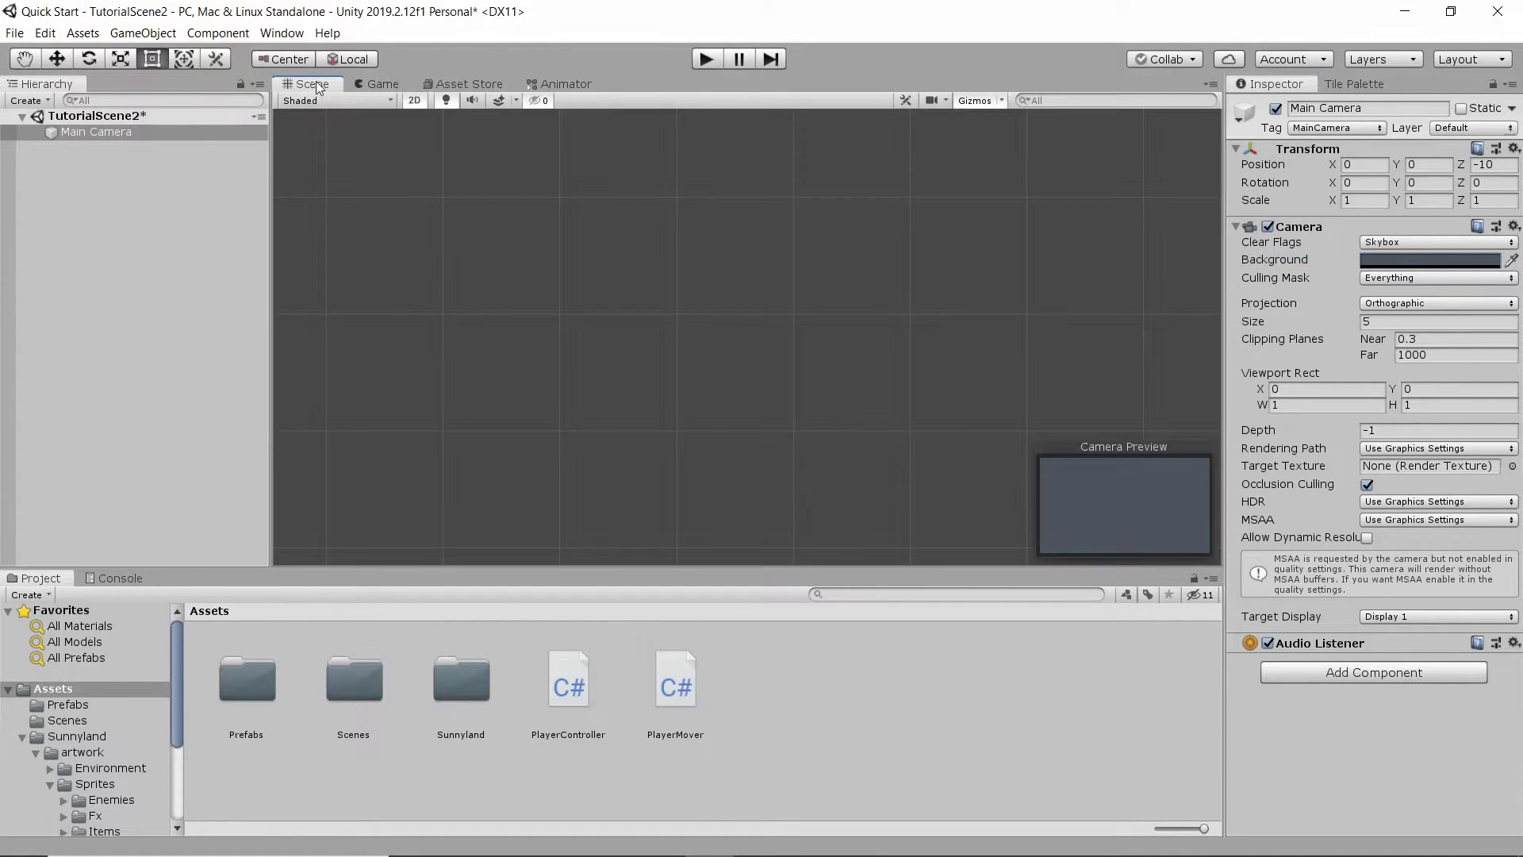
scroll(646, 185, "down", 3)
double_click(222, 135)
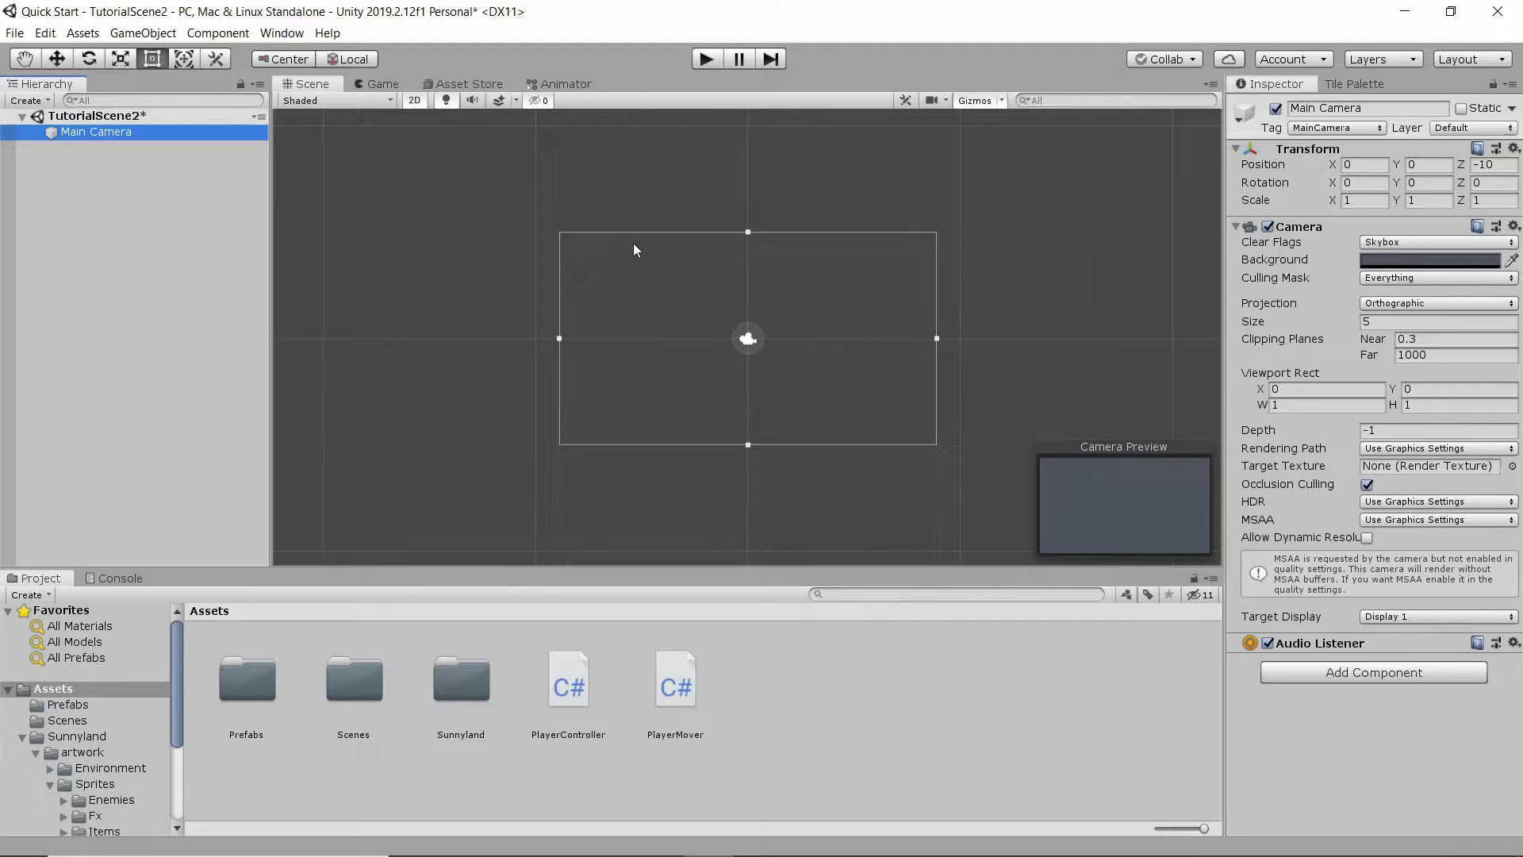
left_click(168, 119)
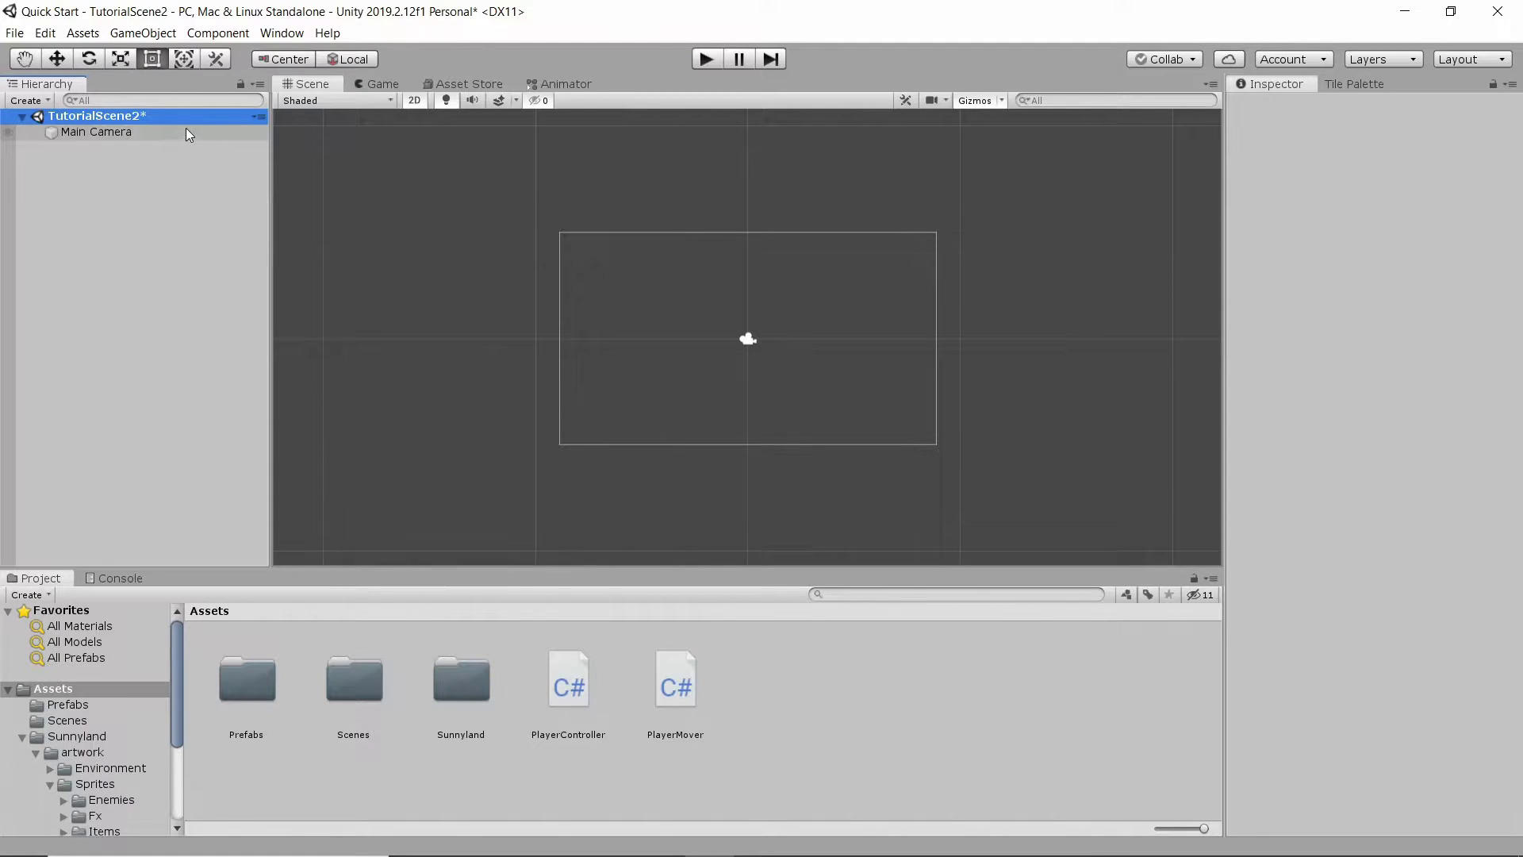
key("ctrl+s")
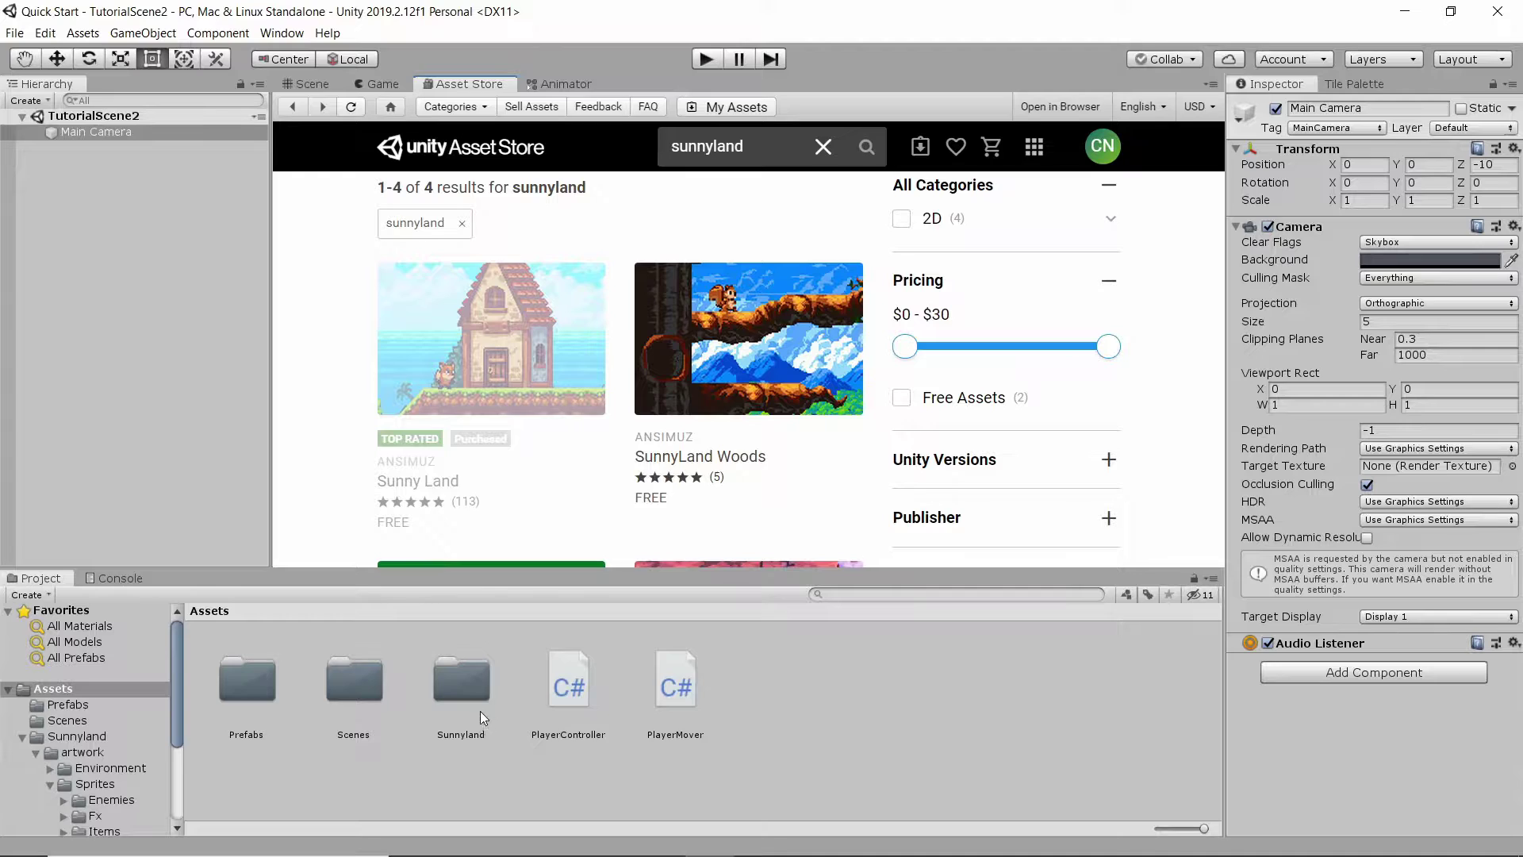
mouse_move(533, 363)
left_click(288, 37)
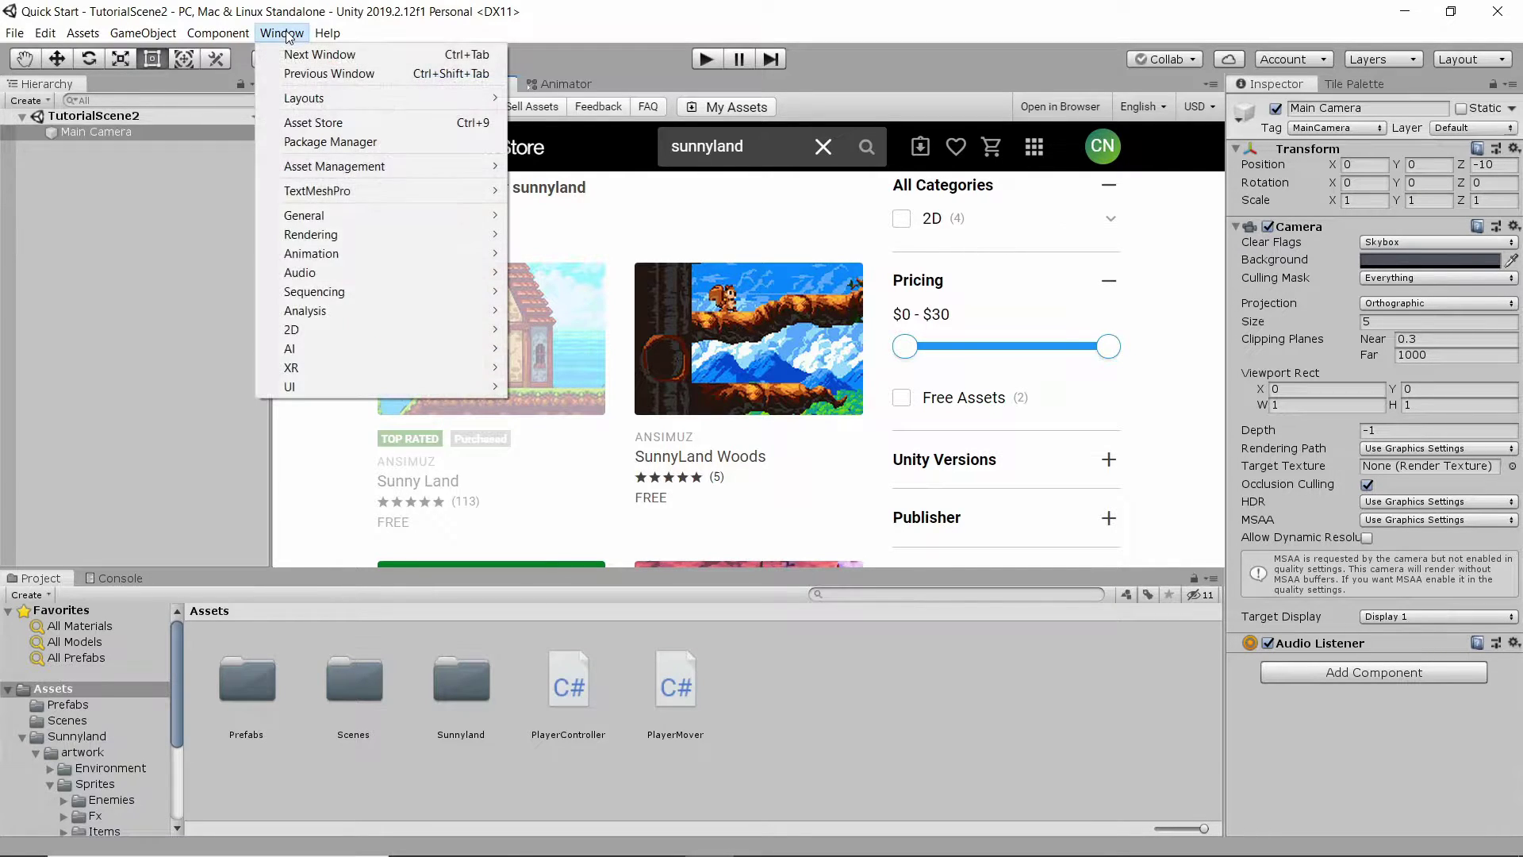
left_click(289, 37)
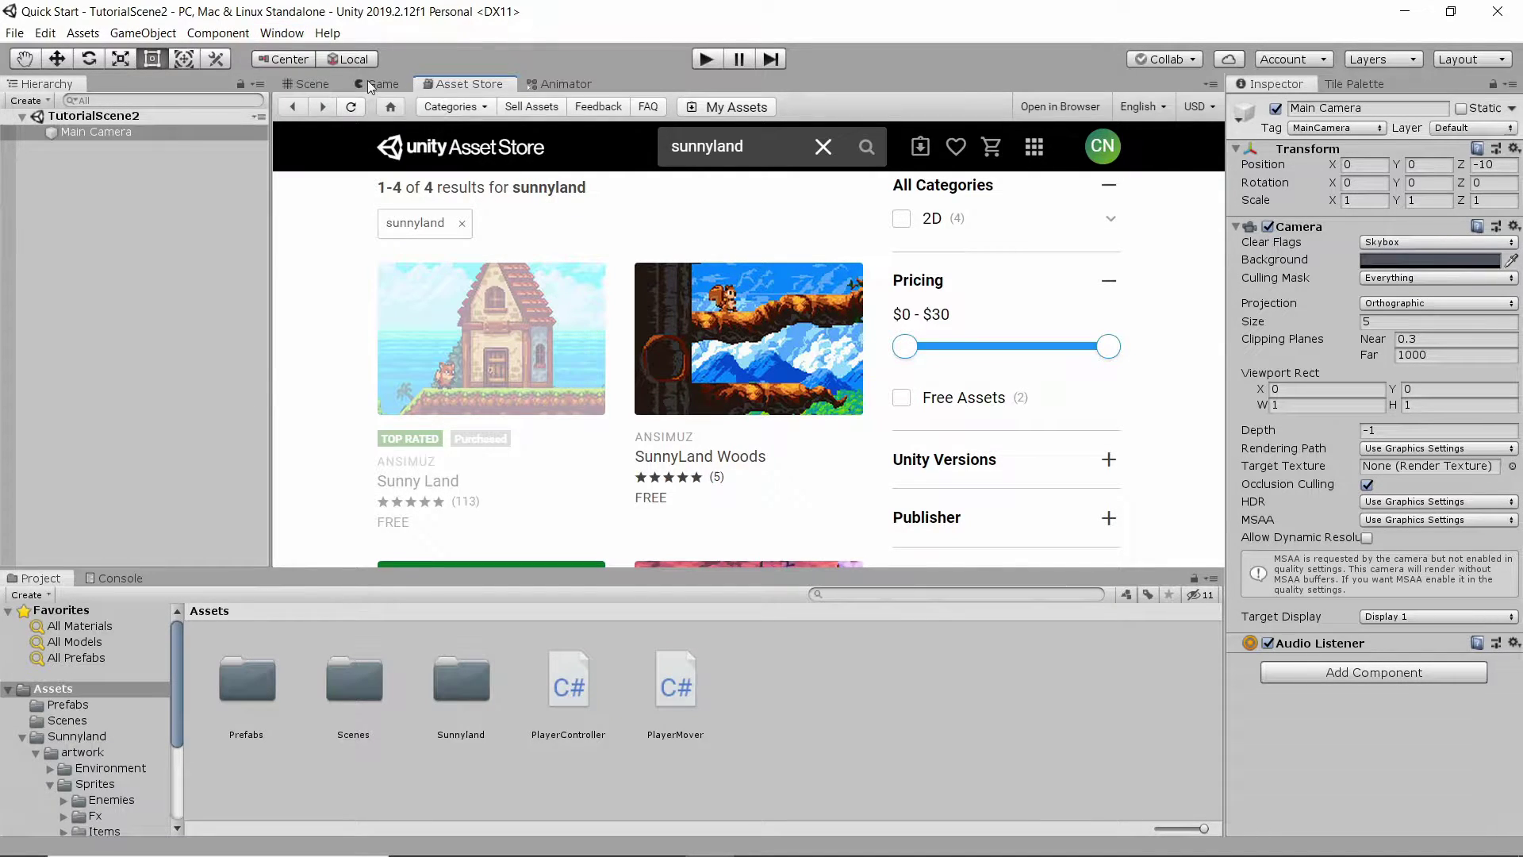
left_click(291, 33)
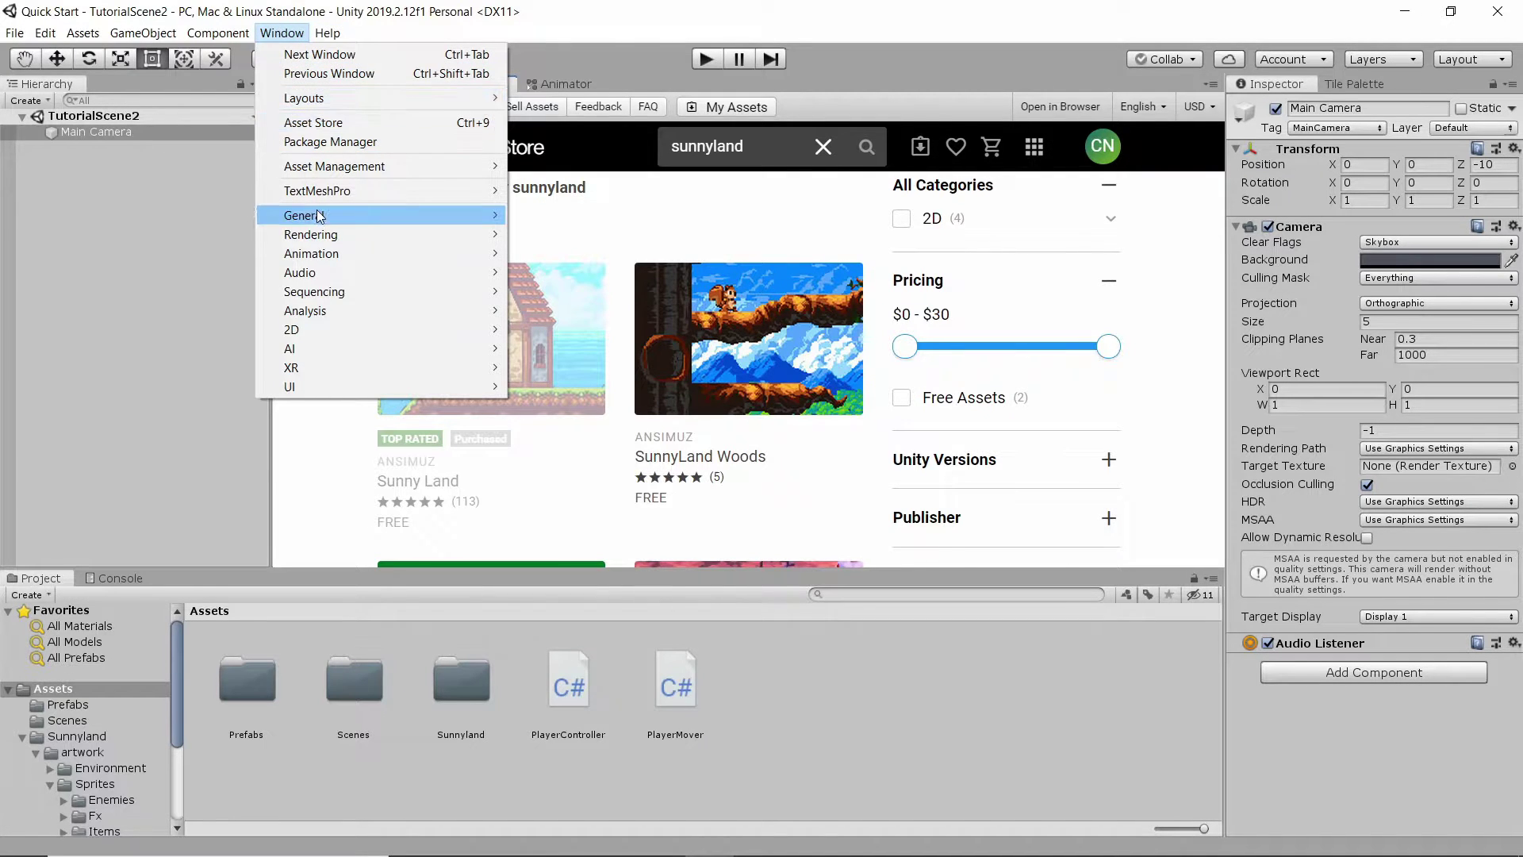
mouse_move(311, 220)
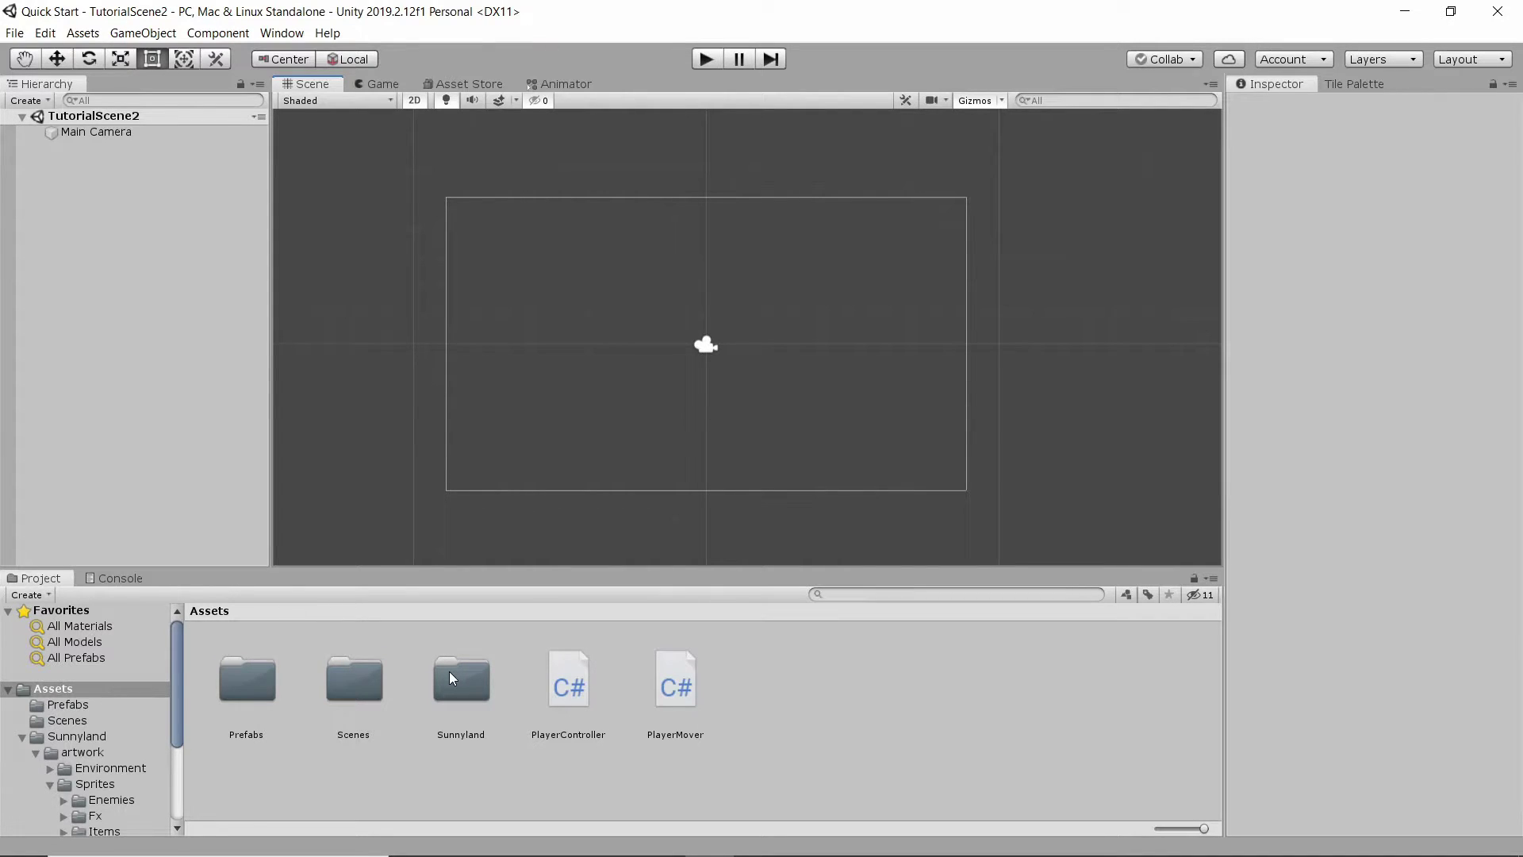
Add the player-idle-1 sprite from Sunnyland's artwork/Sprites/player/idle folder to the scene and view it in the Game view
left_click(449, 672)
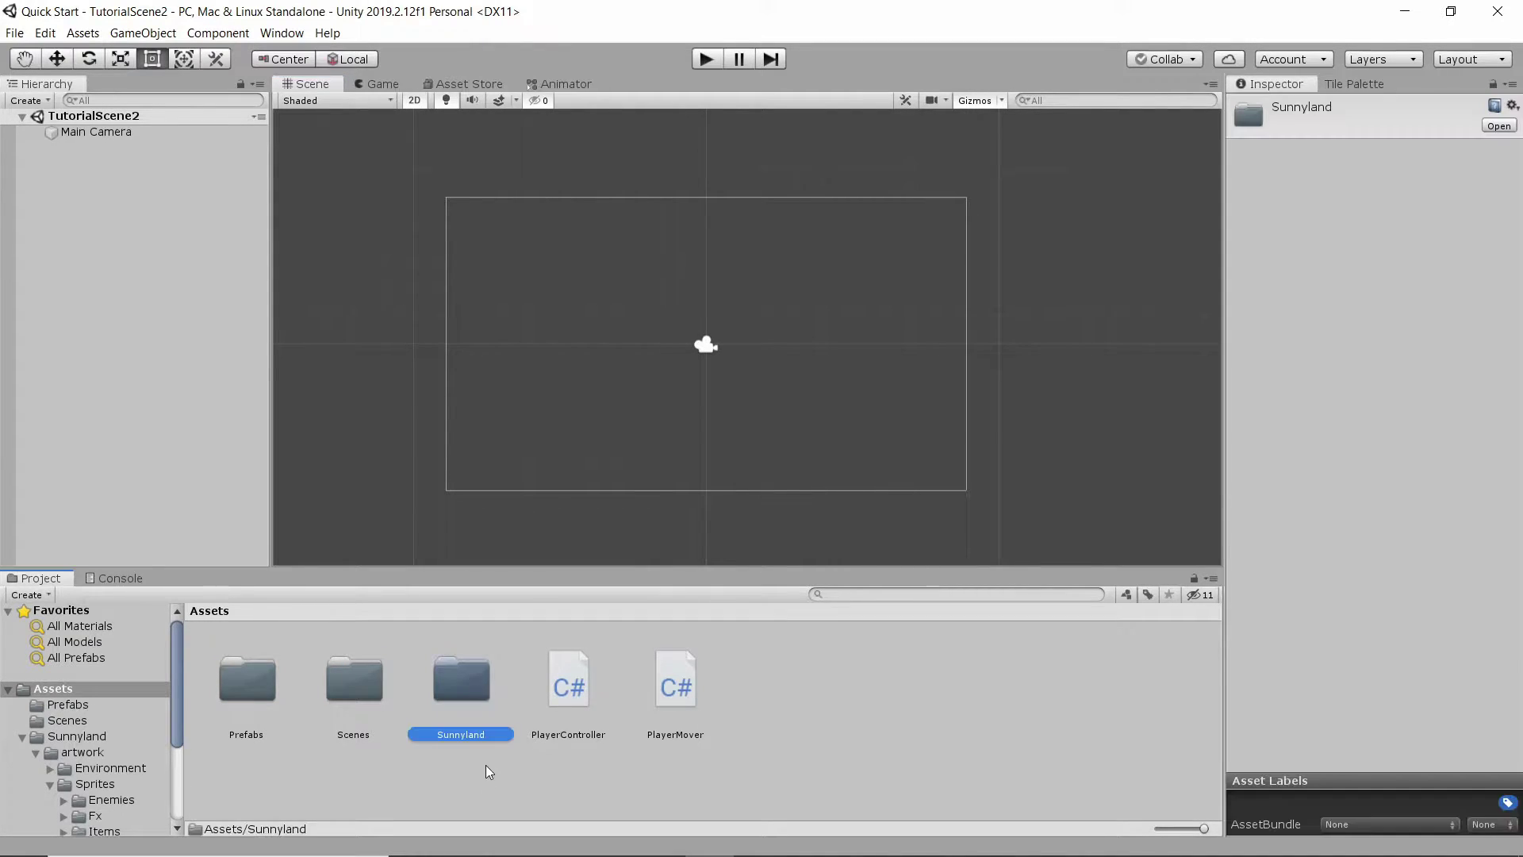
double_click(469, 685)
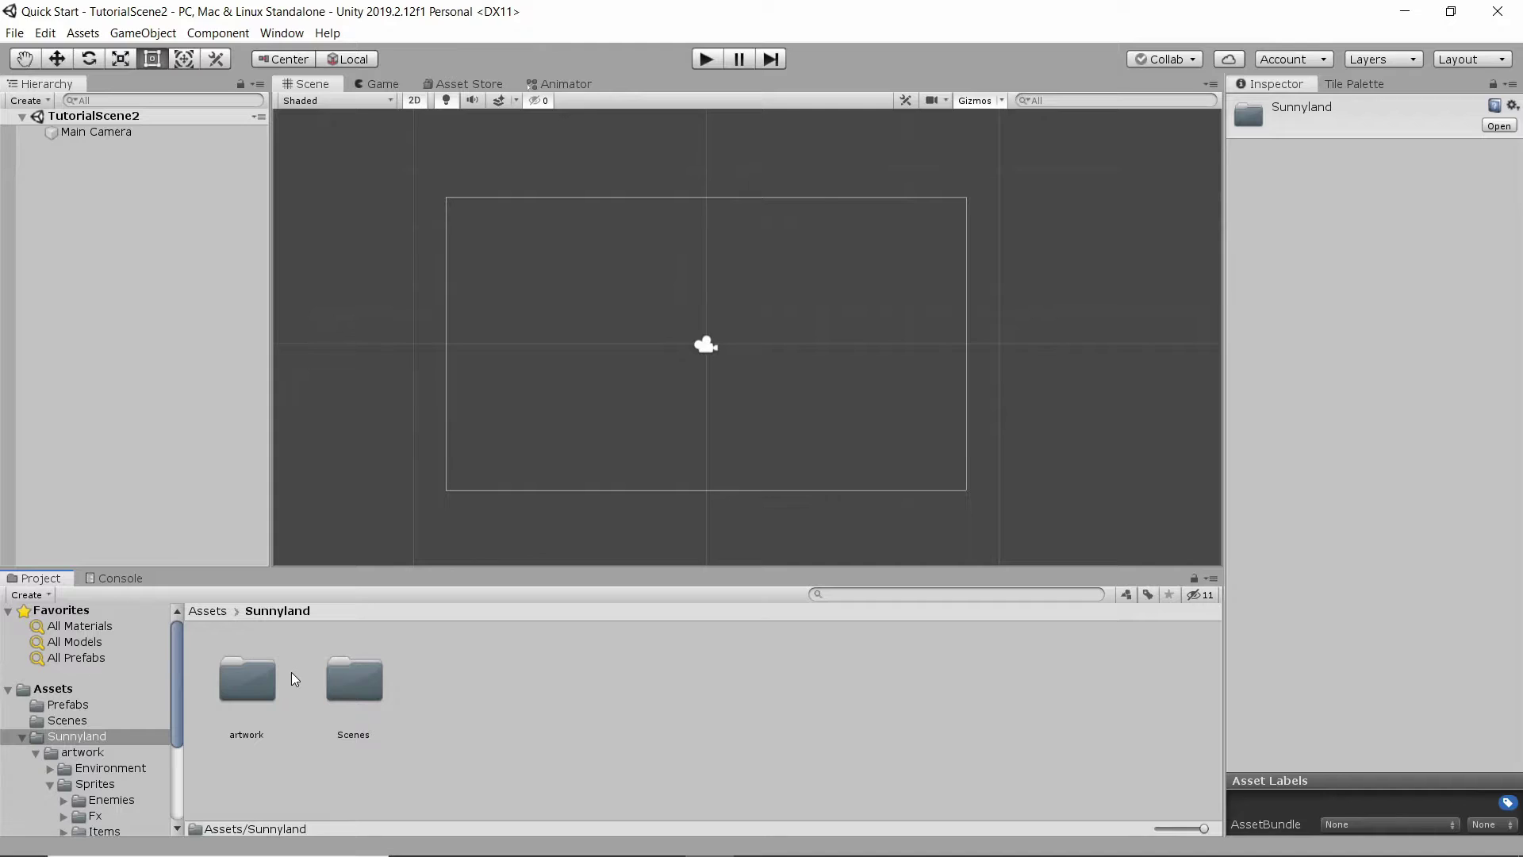
double_click(221, 677)
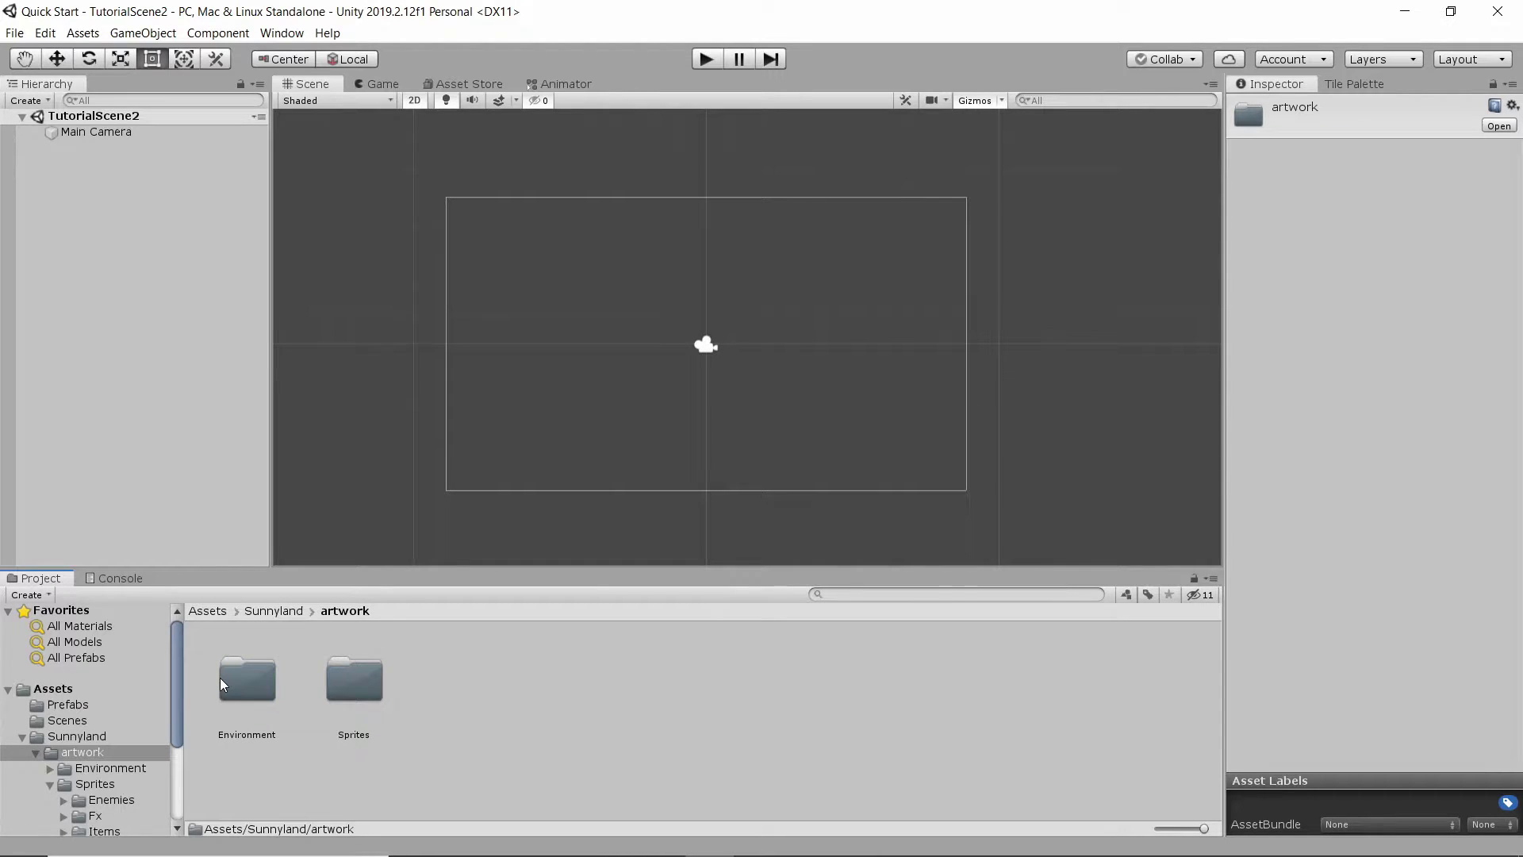
left_click(350, 680)
double_click(350, 680)
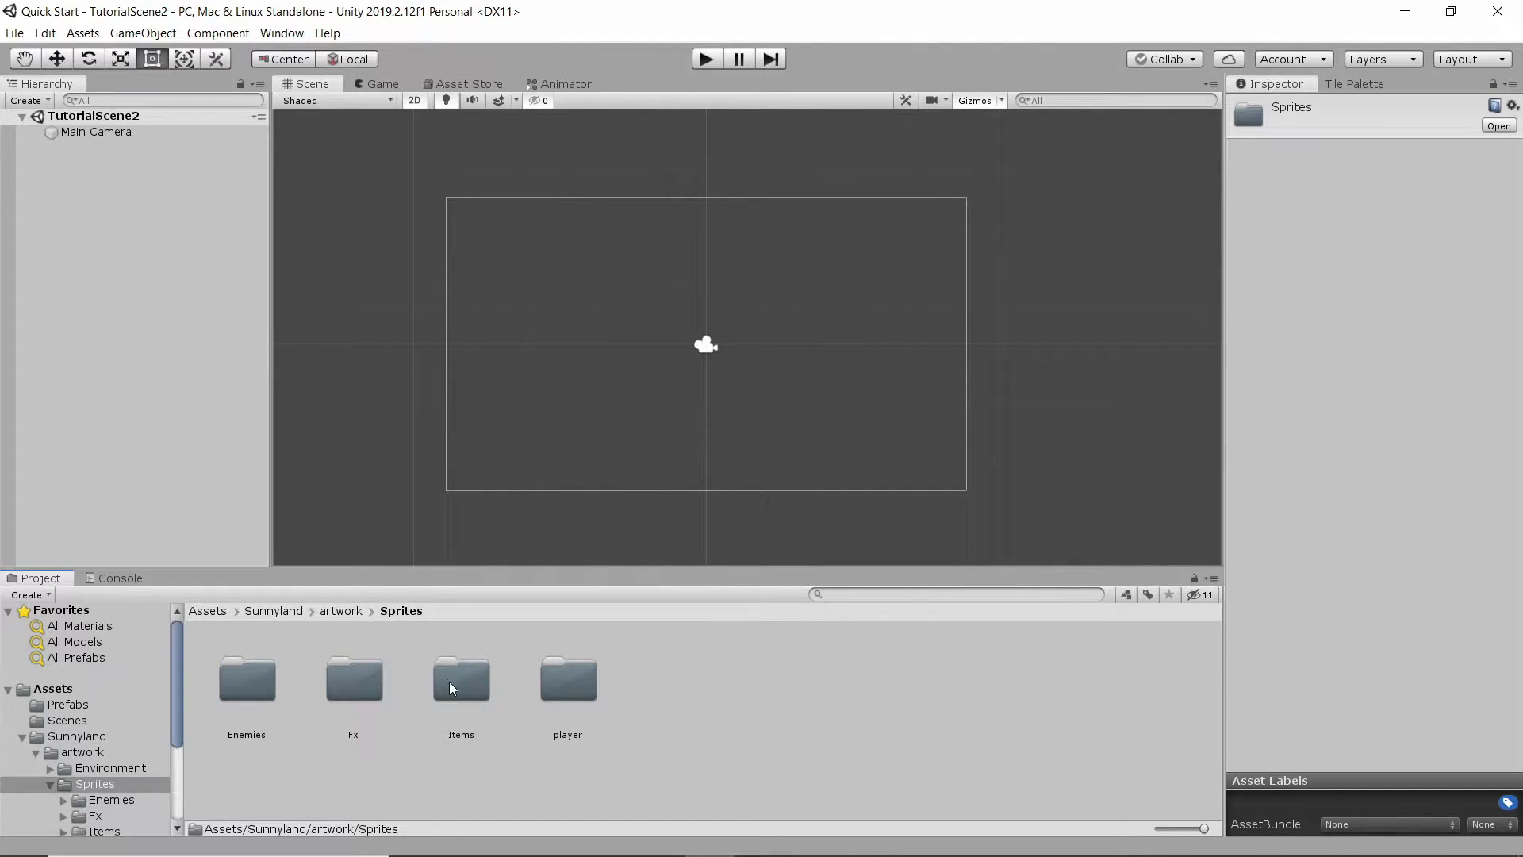
double_click(570, 677)
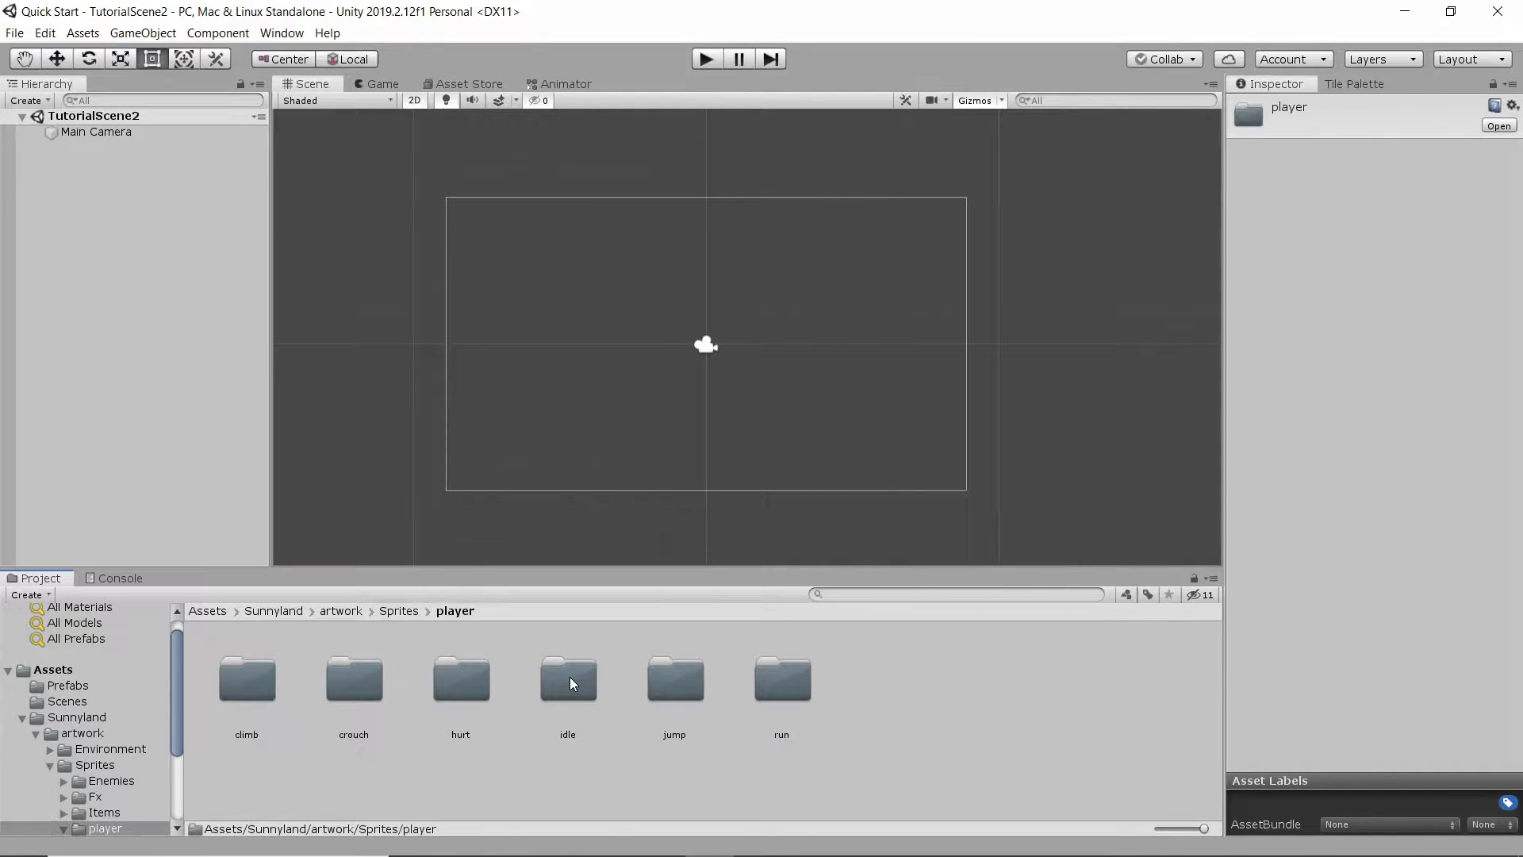
double_click(589, 671)
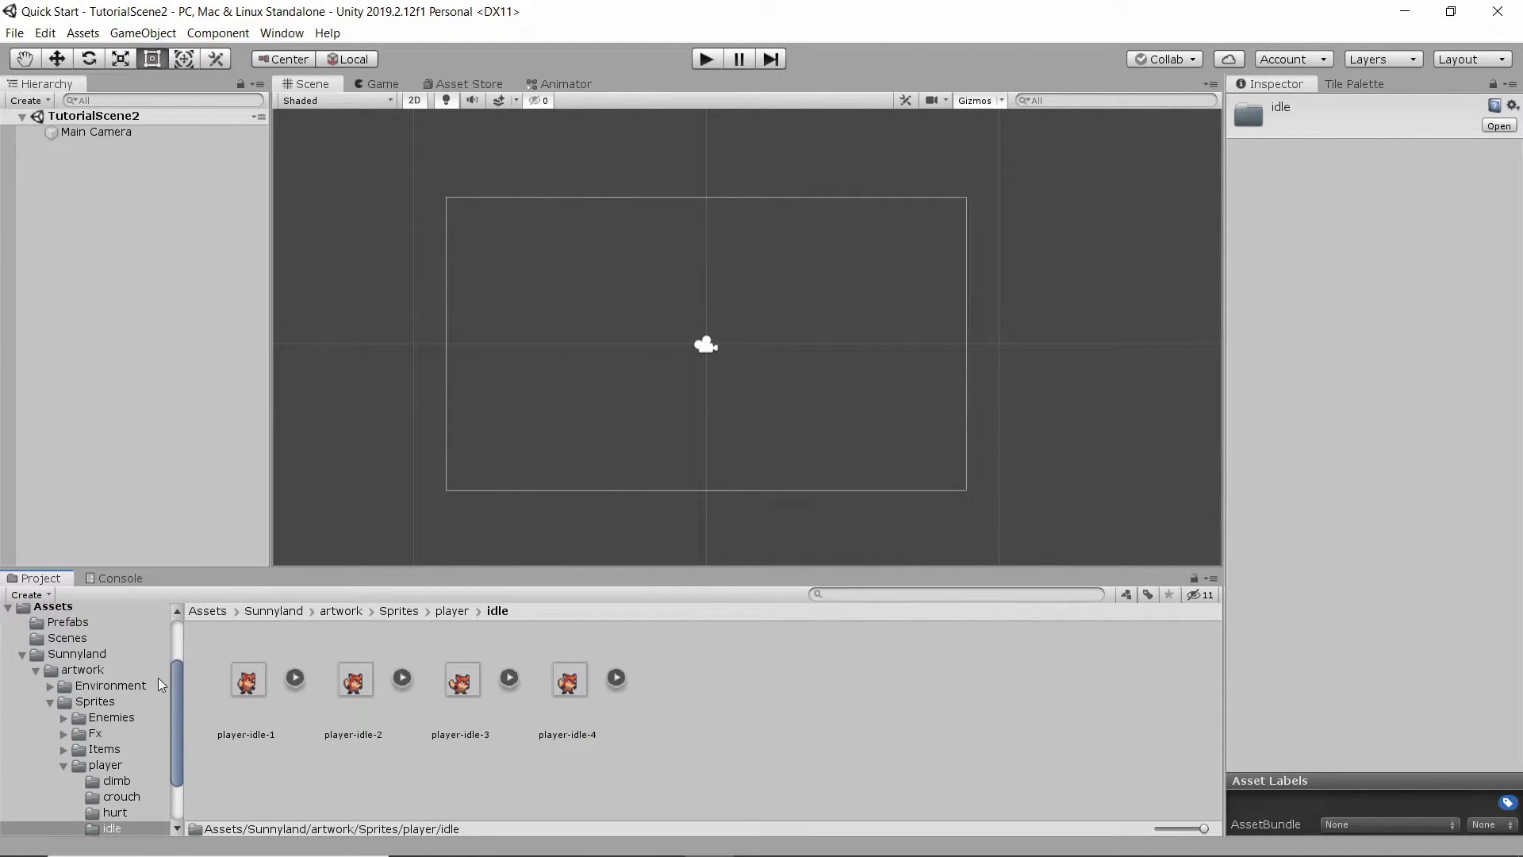
left_click_drag(254, 688, 227, 220)
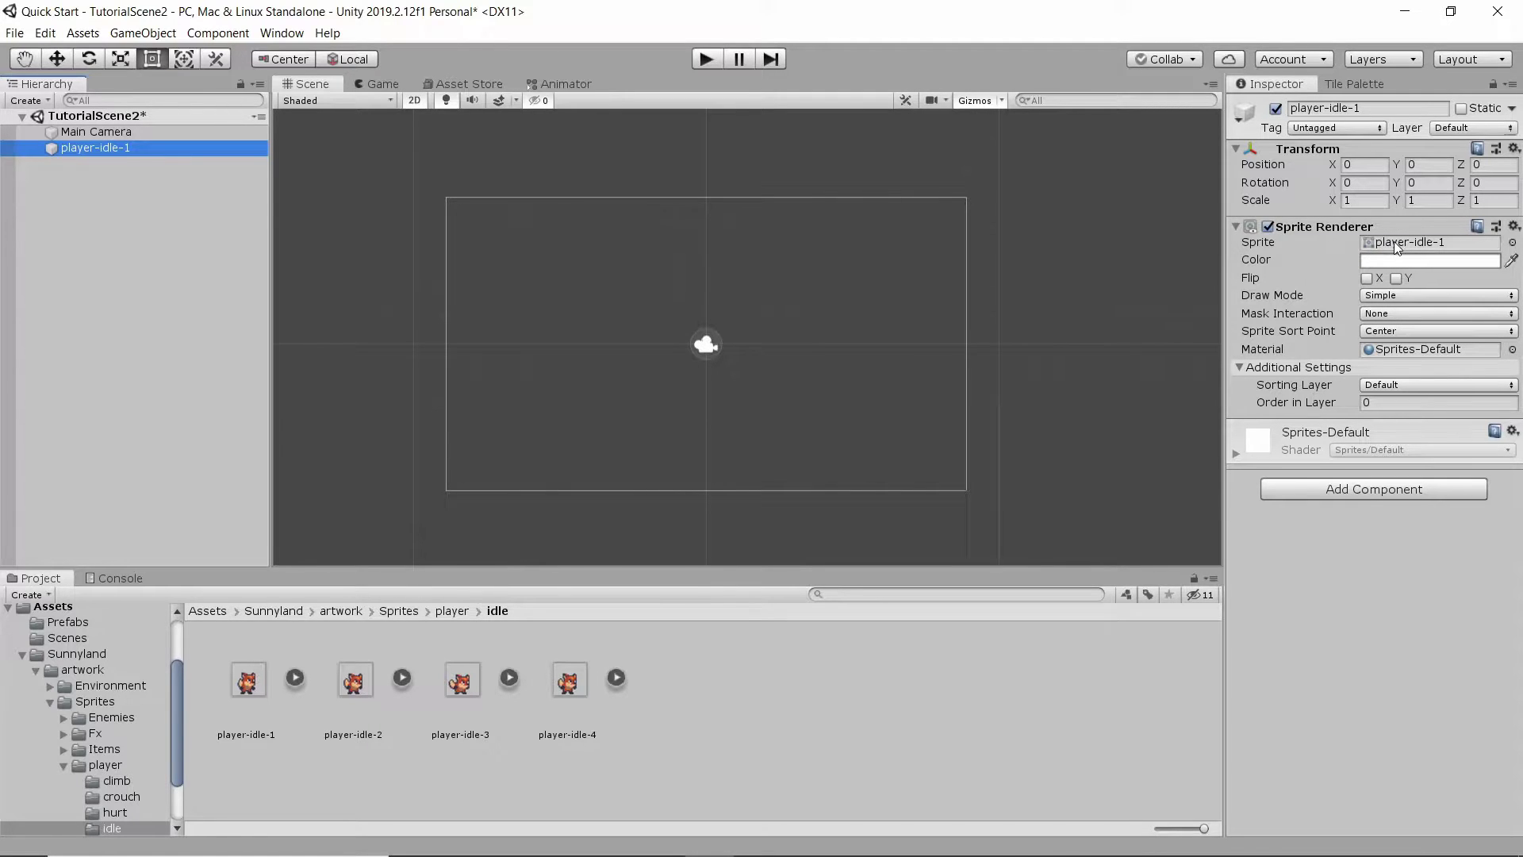
double_click(89, 146)
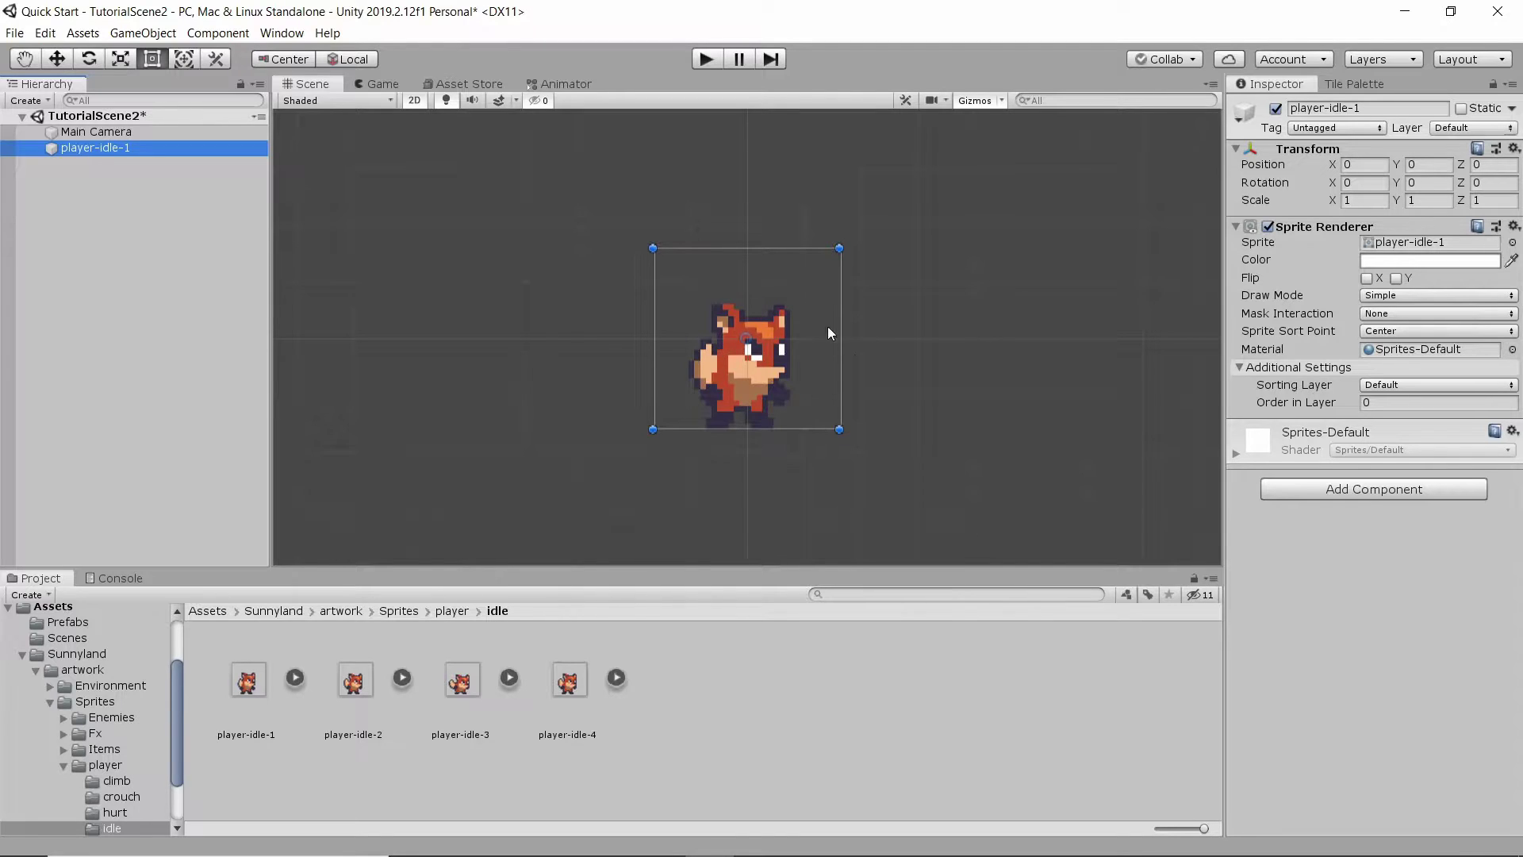
left_click(384, 84)
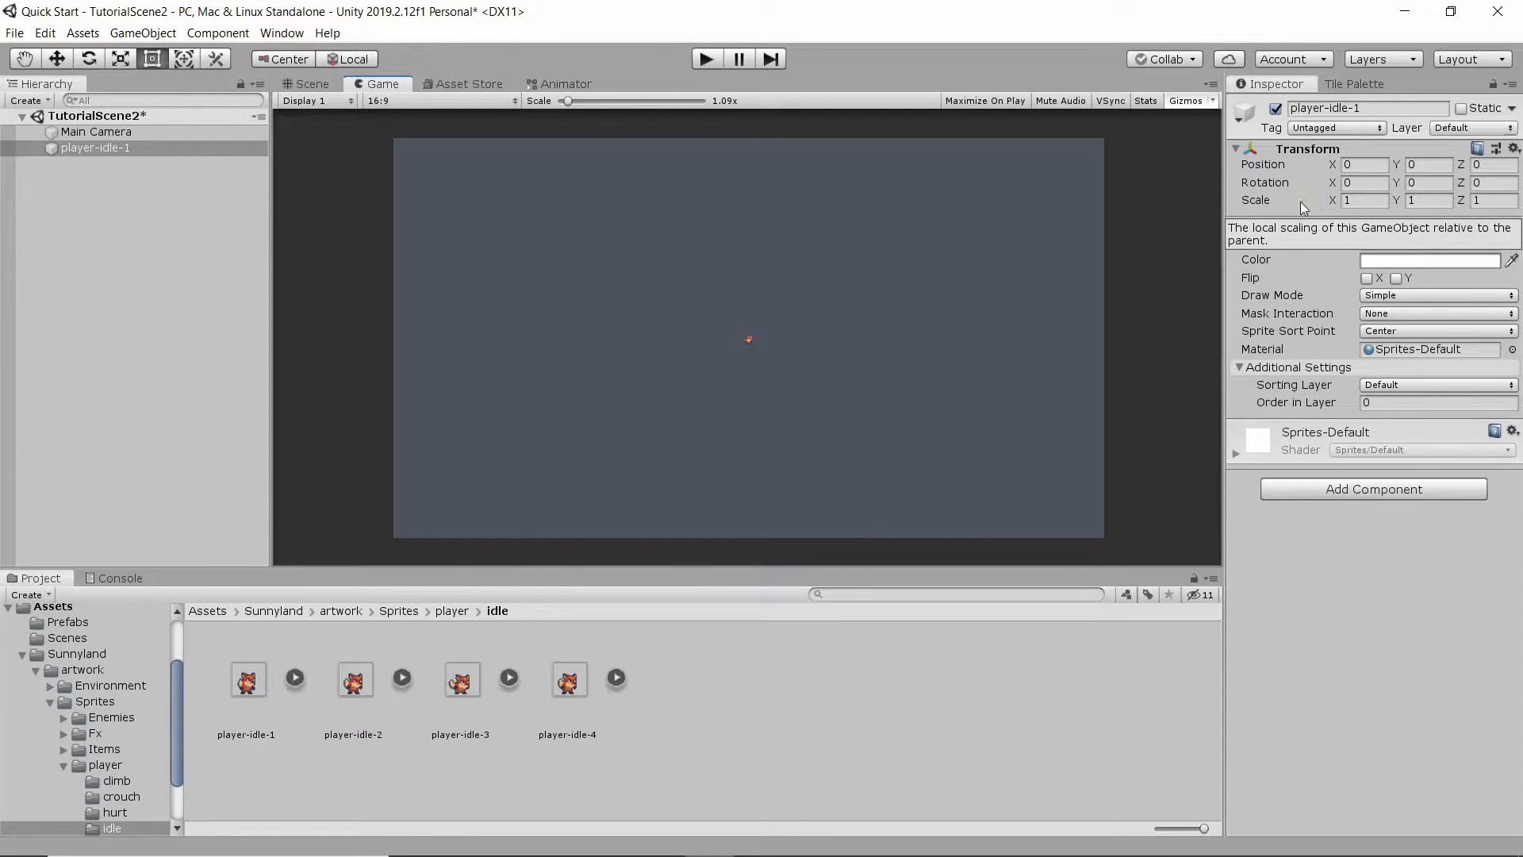
Review the import settings of the four idle sprites and set the Main Camera's orthographic size to 1
left_click(249, 684)
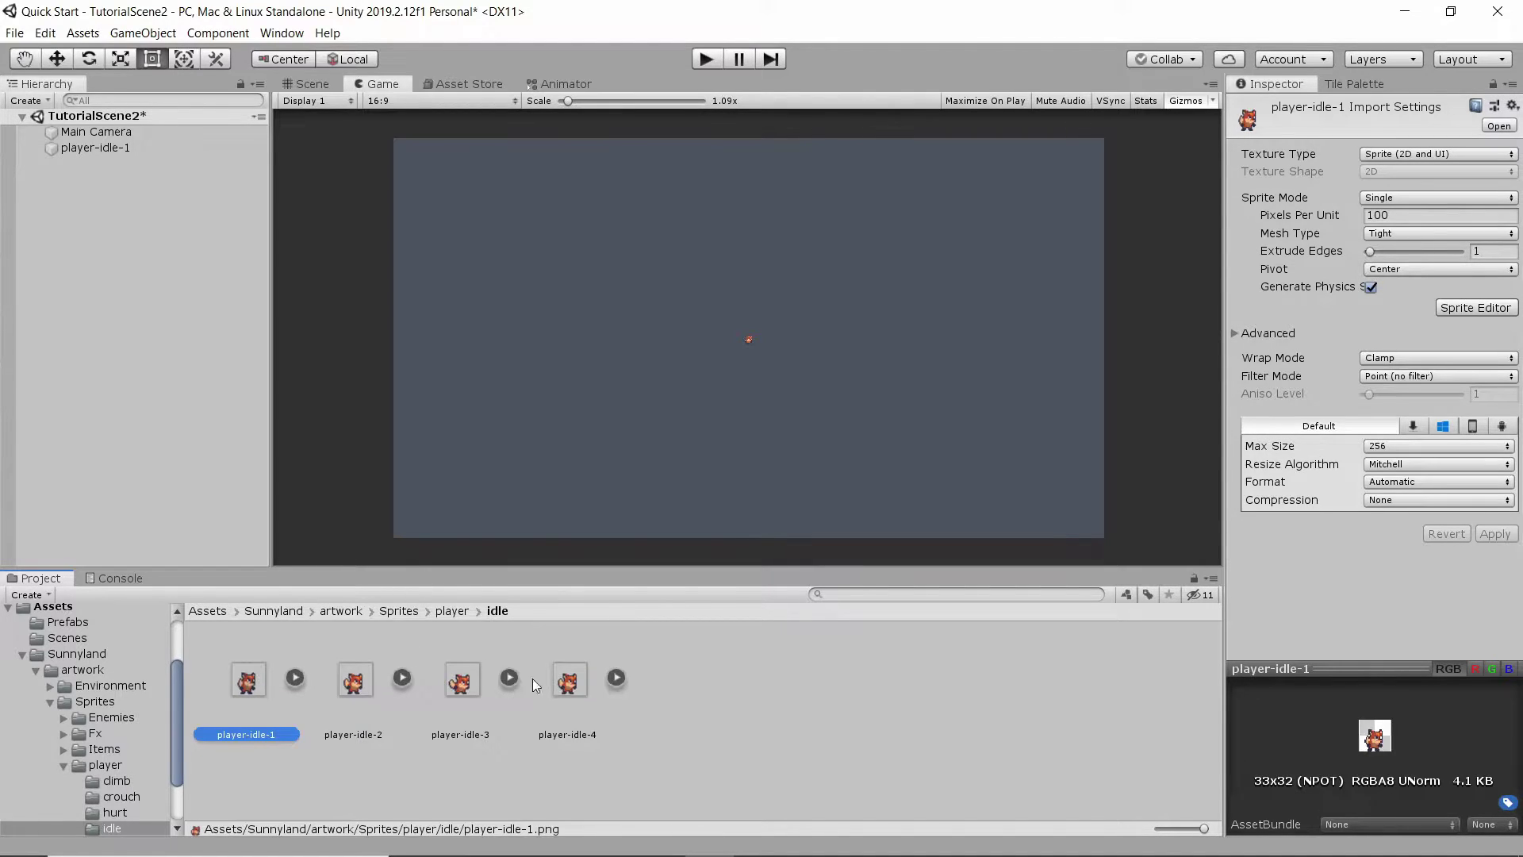
left_click(581, 688, "shift")
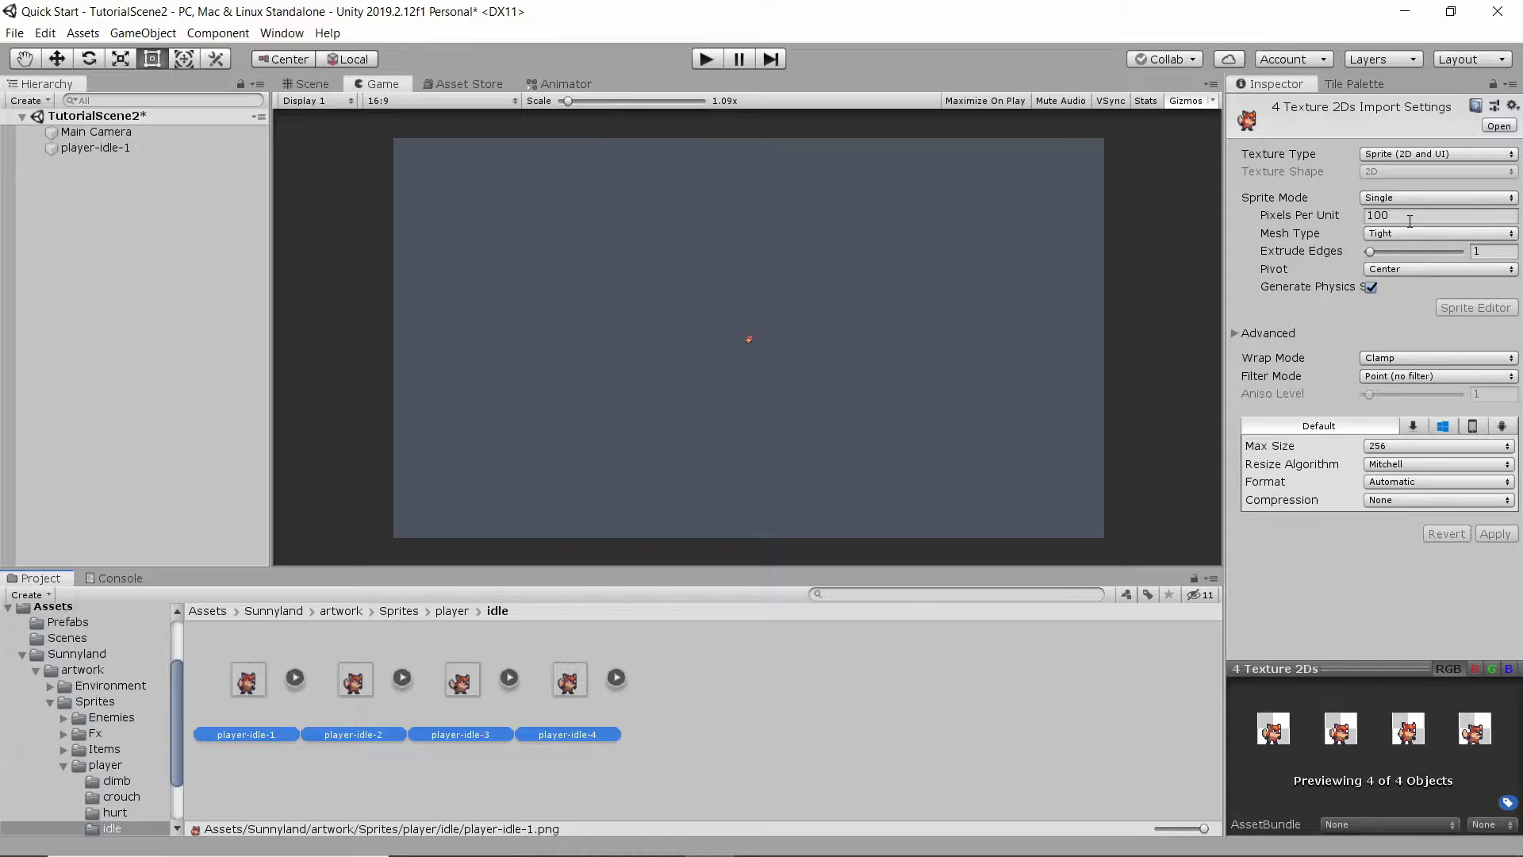
left_click(98, 132)
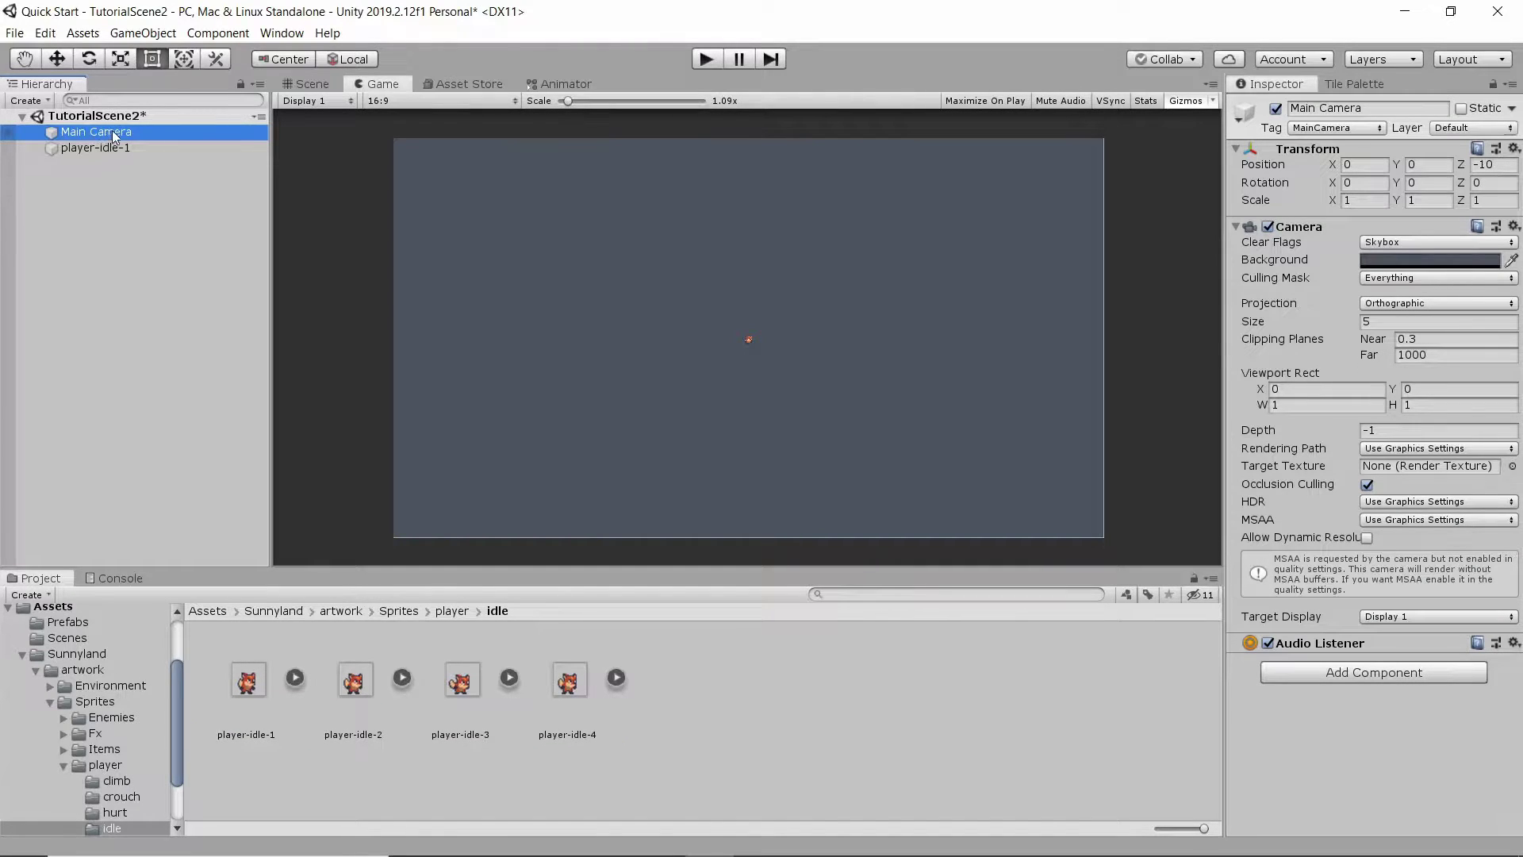
left_click(1389, 322)
type("1")
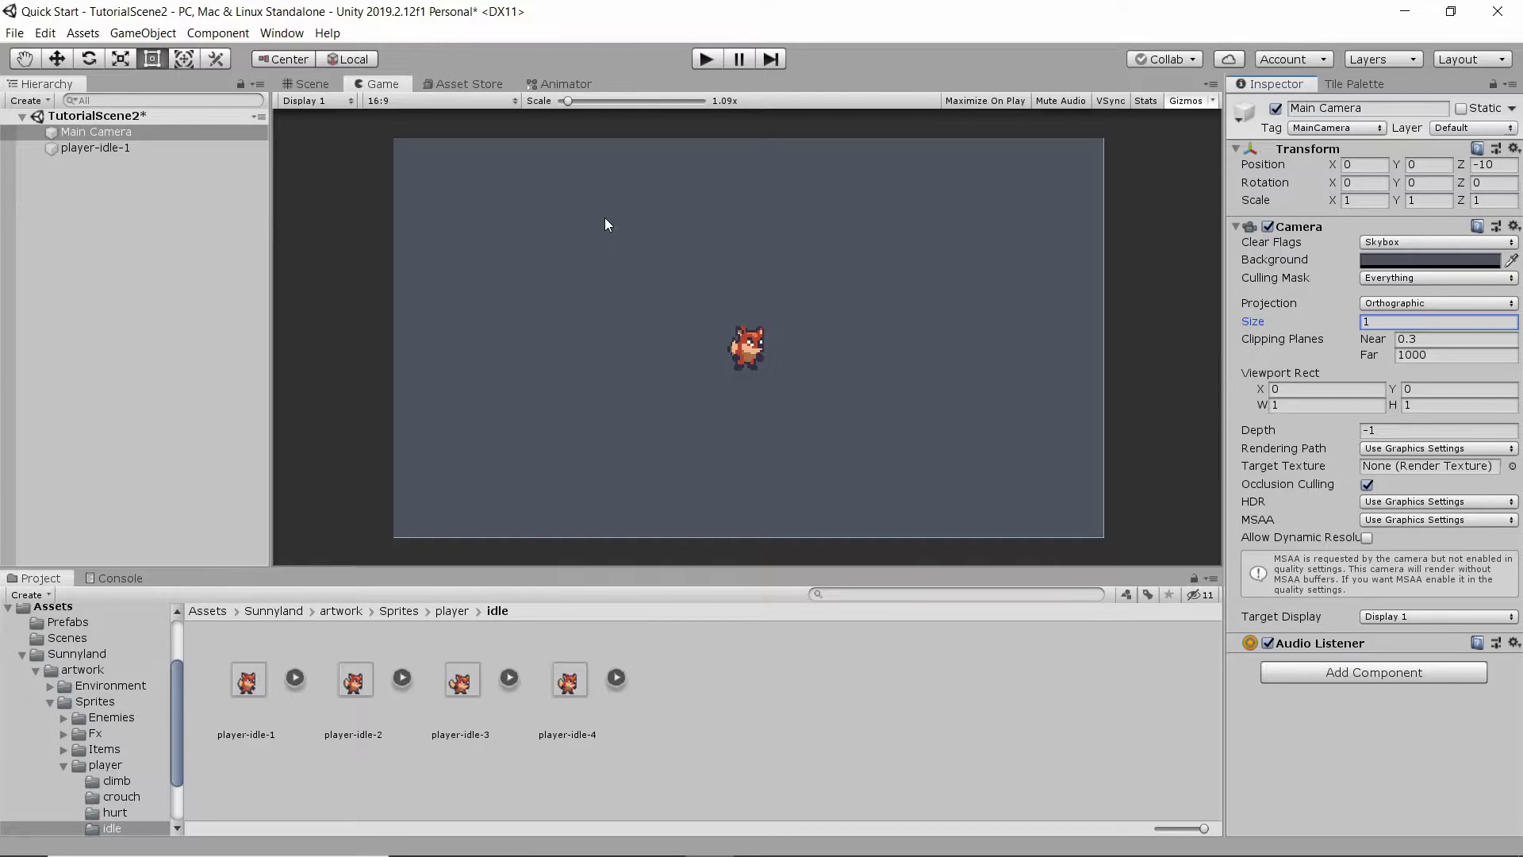
Replace the player-idle-1 object in the scene with the Player prefab from the Prefabs folder
left_click(111, 148)
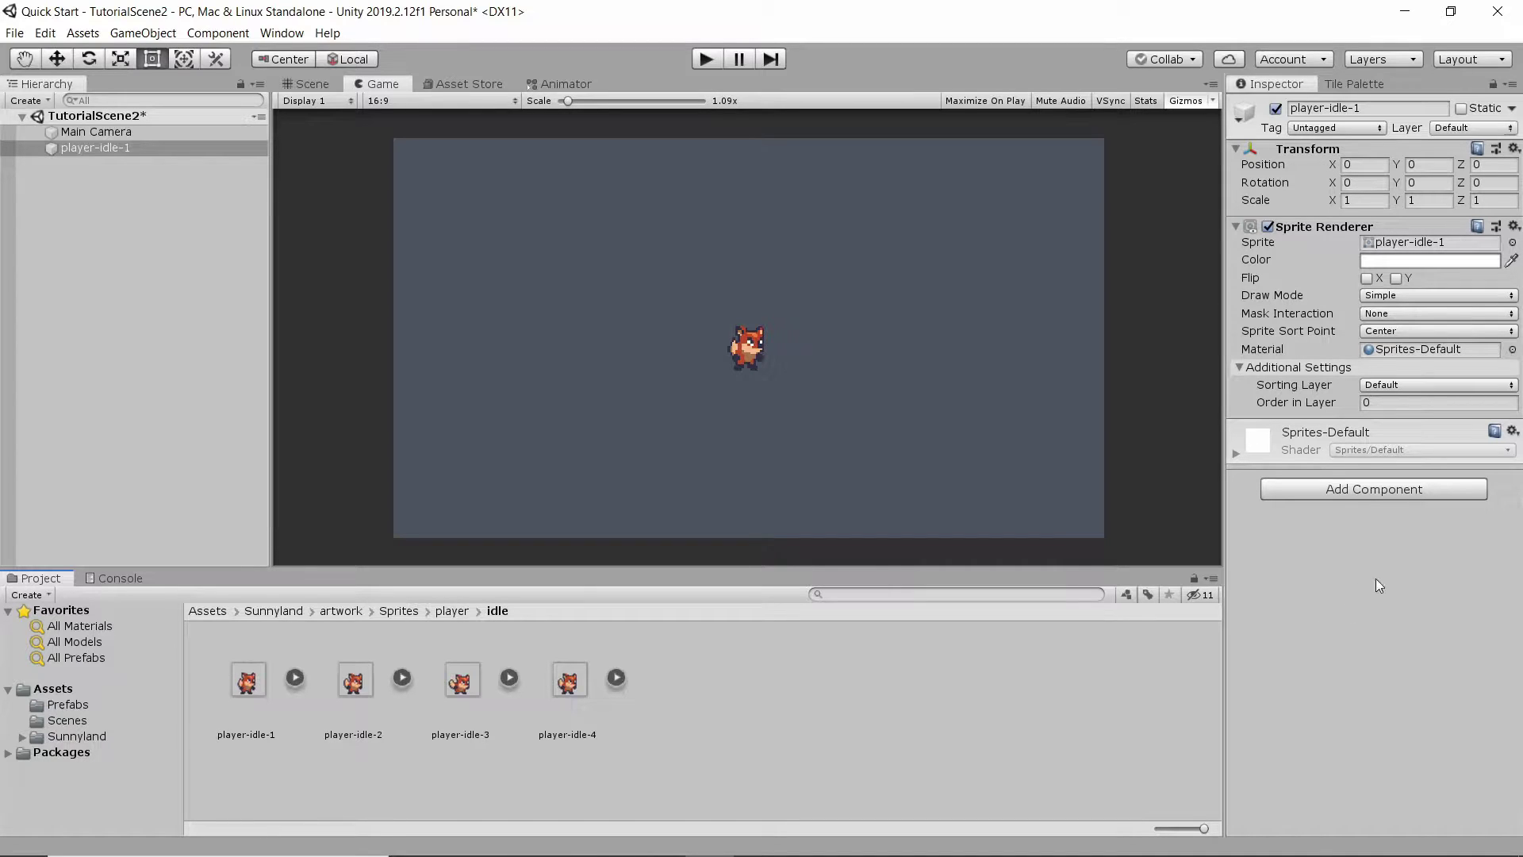
left_click(99, 703)
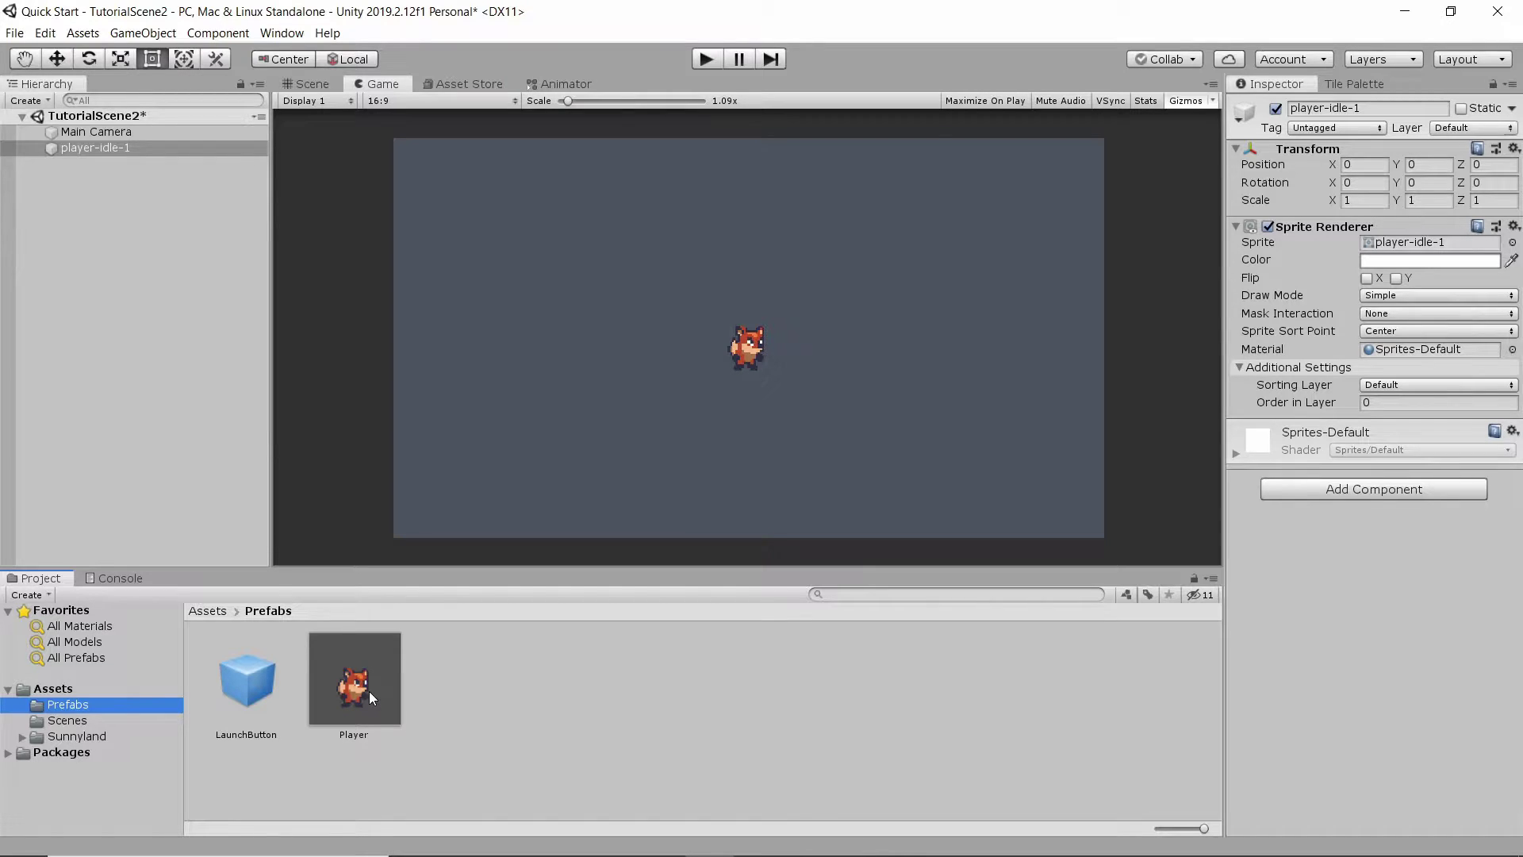
left_click_drag(369, 691, 133, 172)
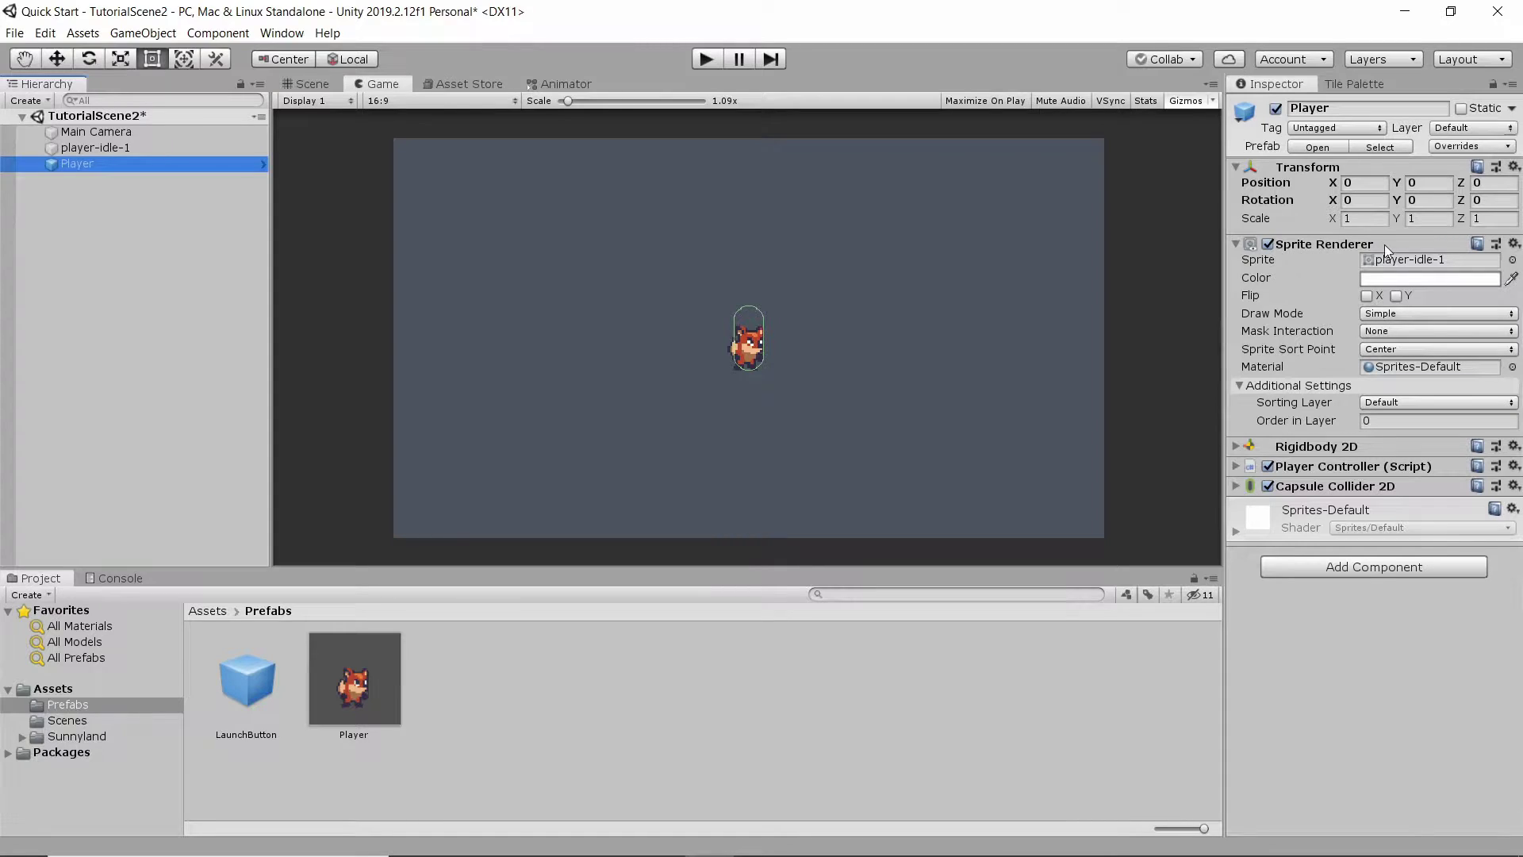
left_click(1235, 466)
left_click(1235, 467)
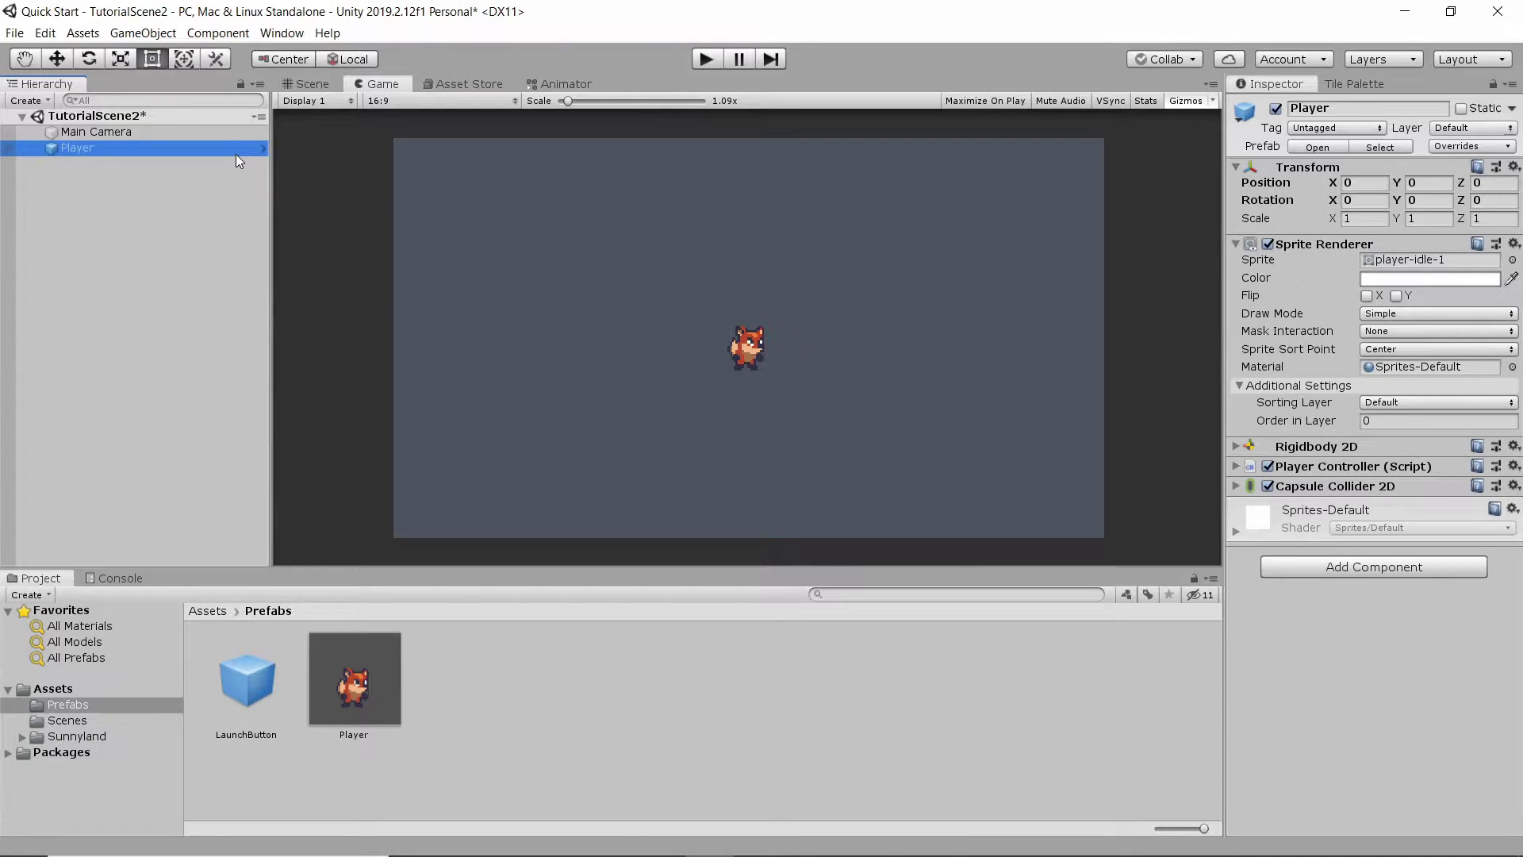
Open the Player prefab for editing and expand its Capsule Collider 2D settings
left_click(55, 161)
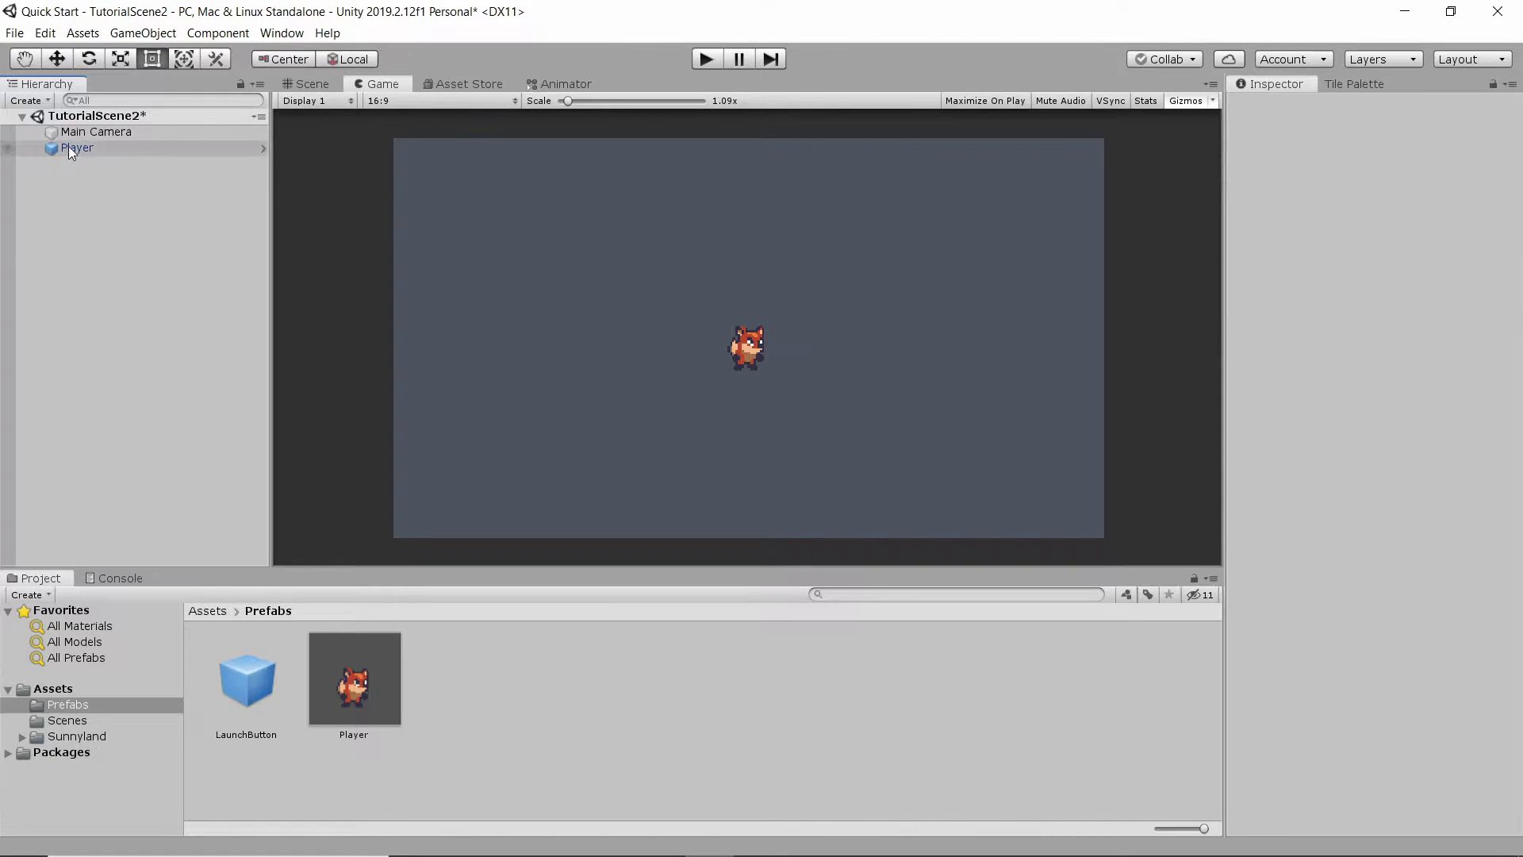
left_click(66, 146)
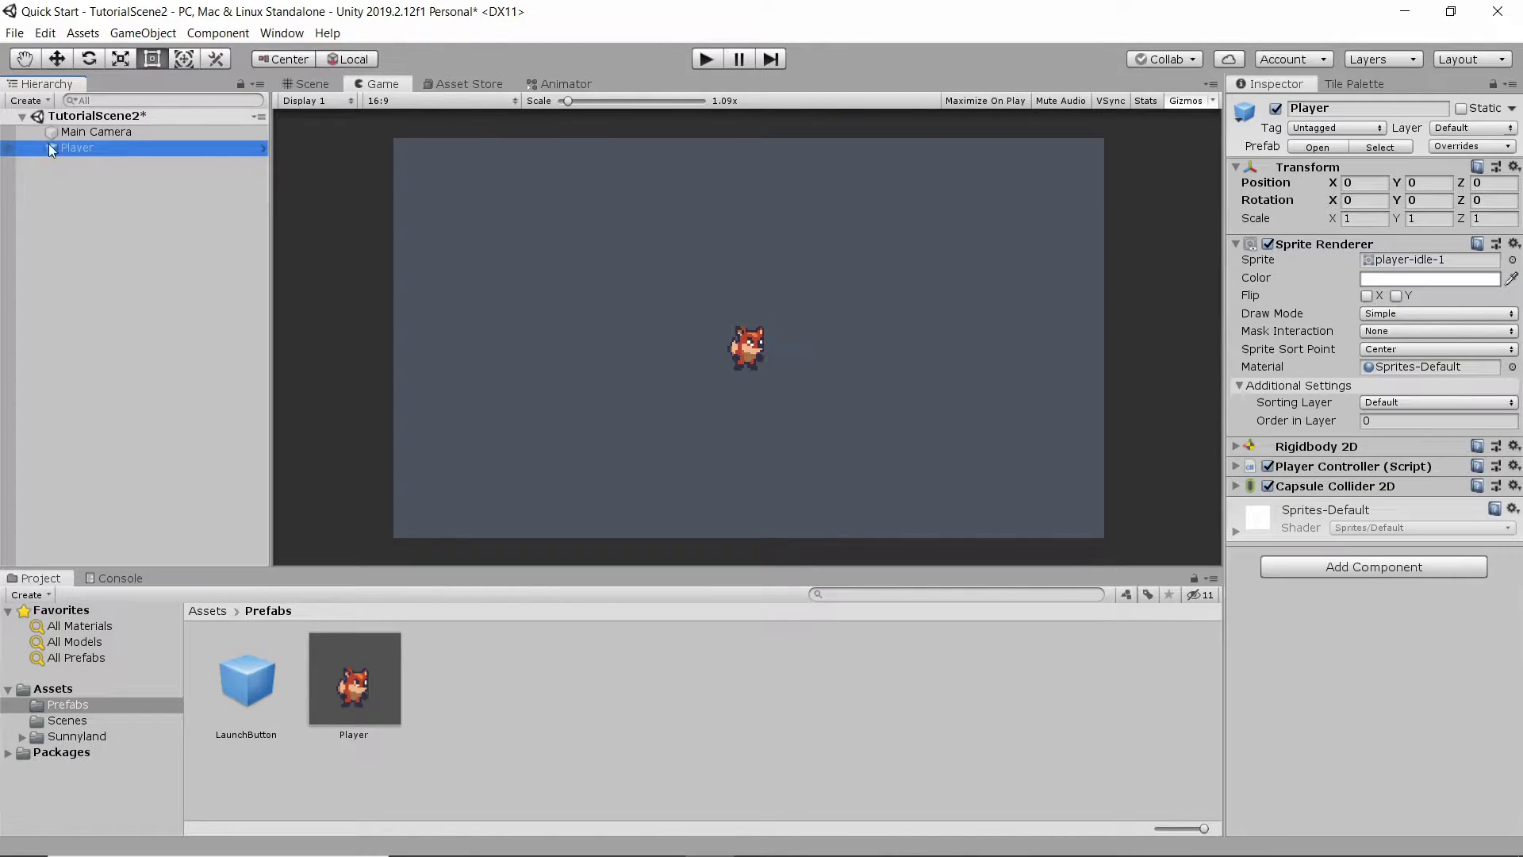
left_click(54, 133)
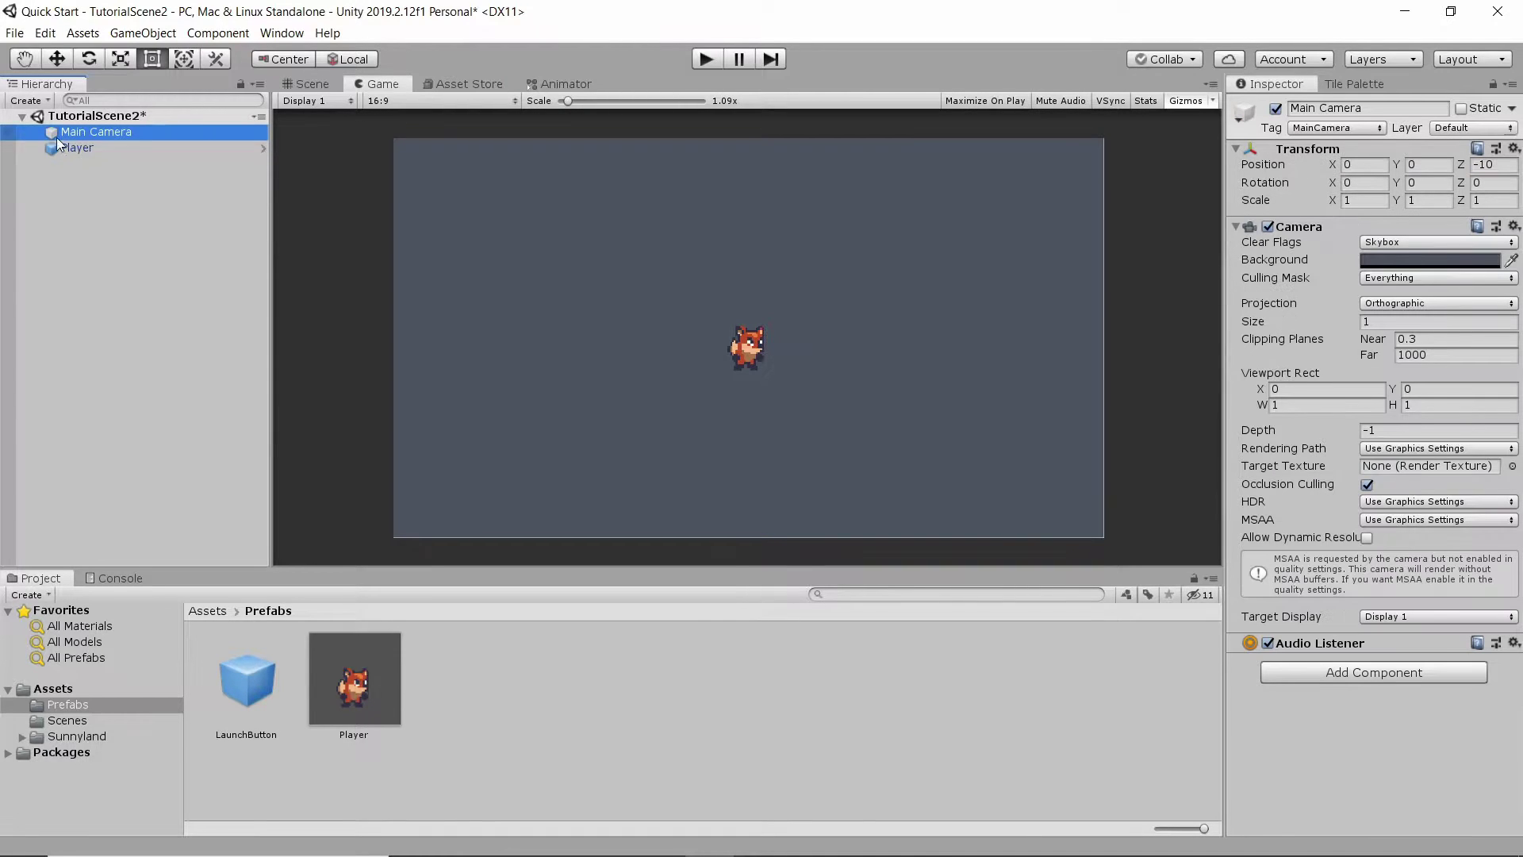
left_click(54, 150)
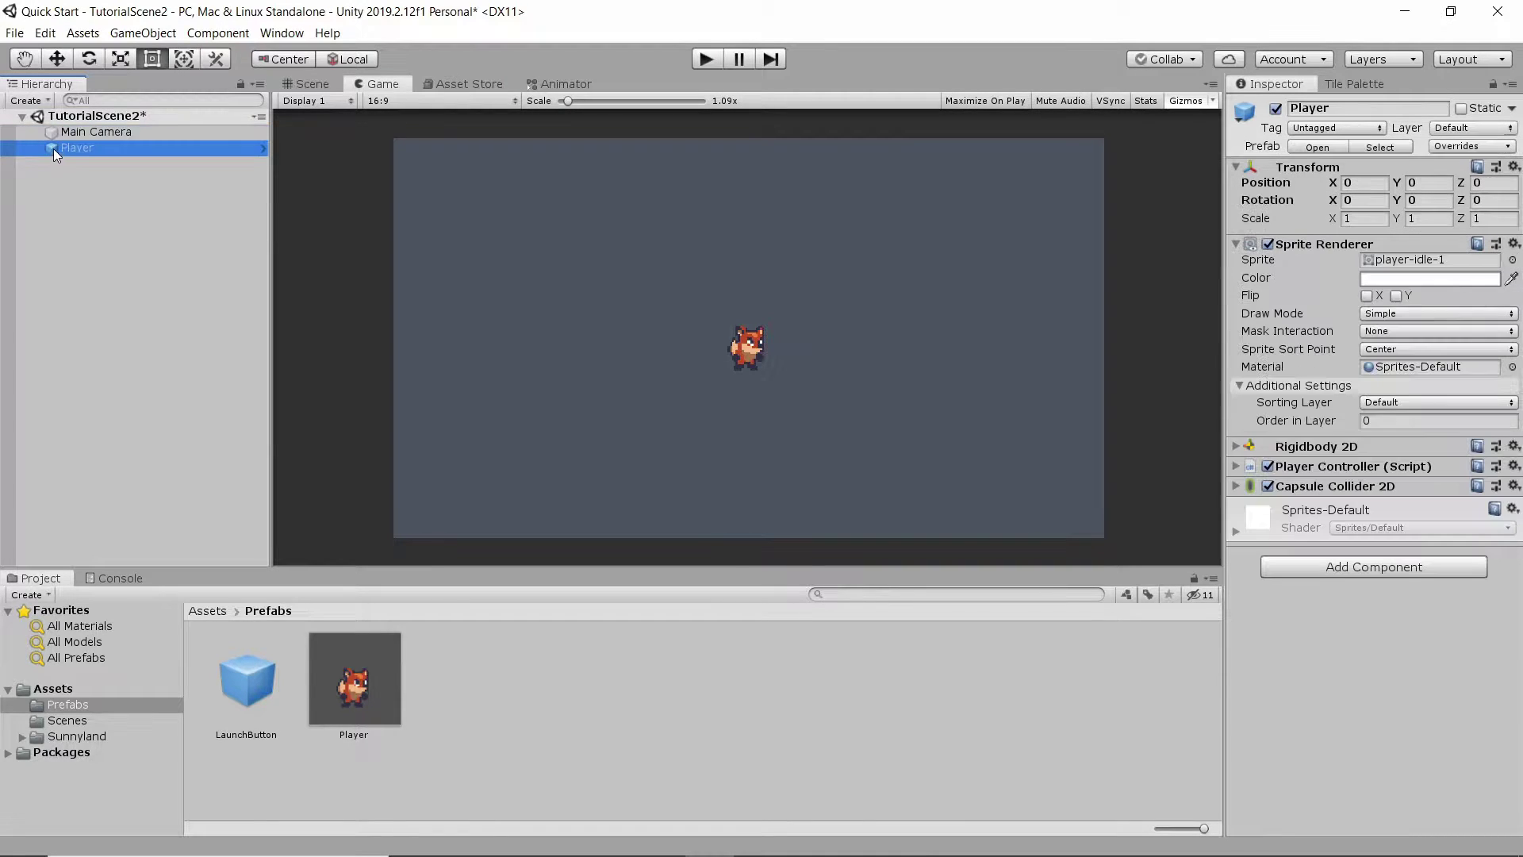
left_click(262, 153)
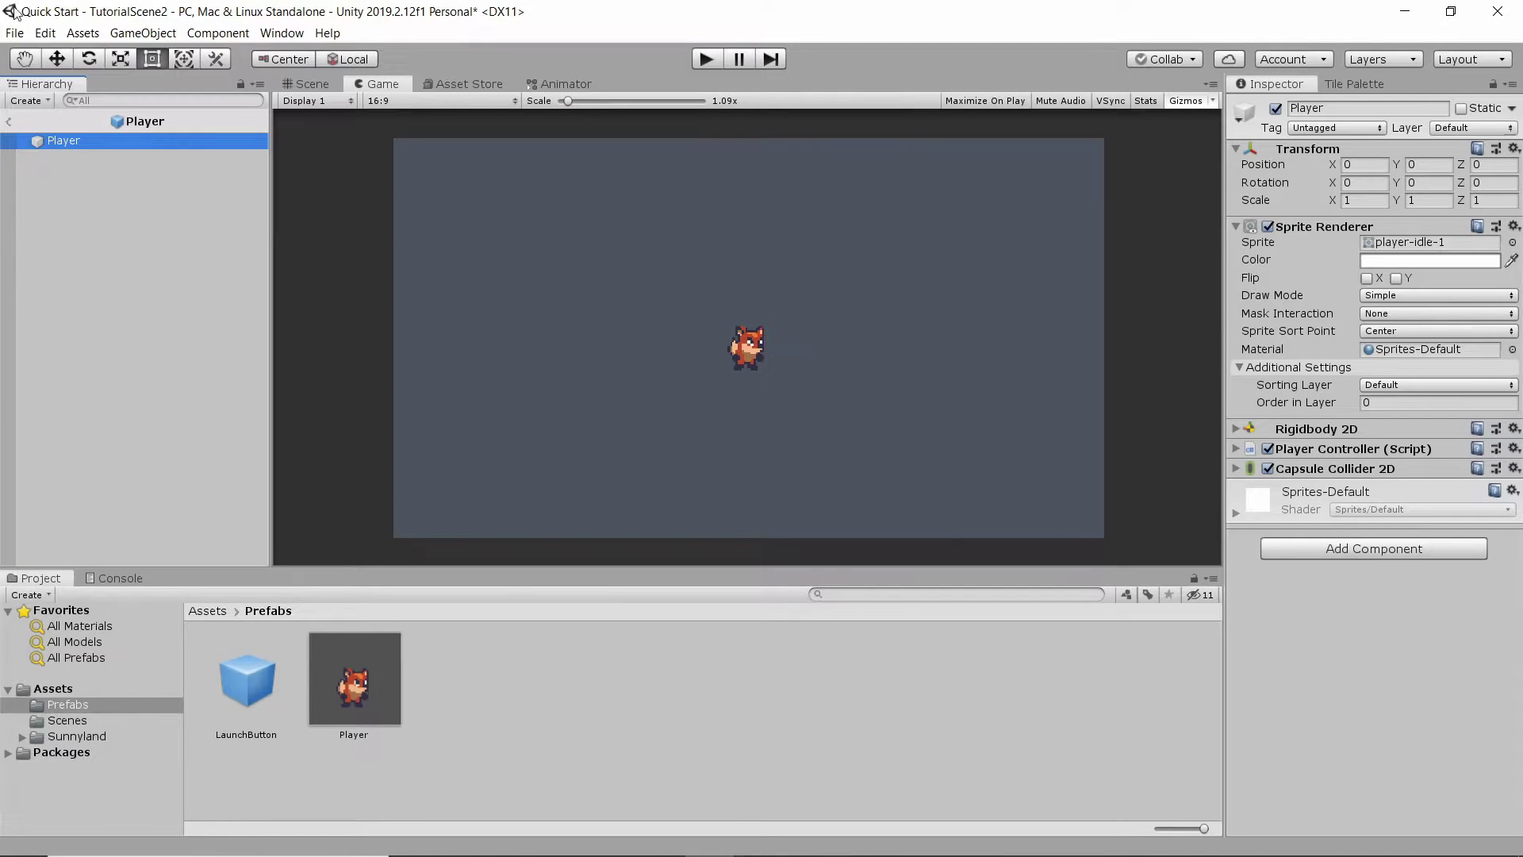
left_click(1236, 470)
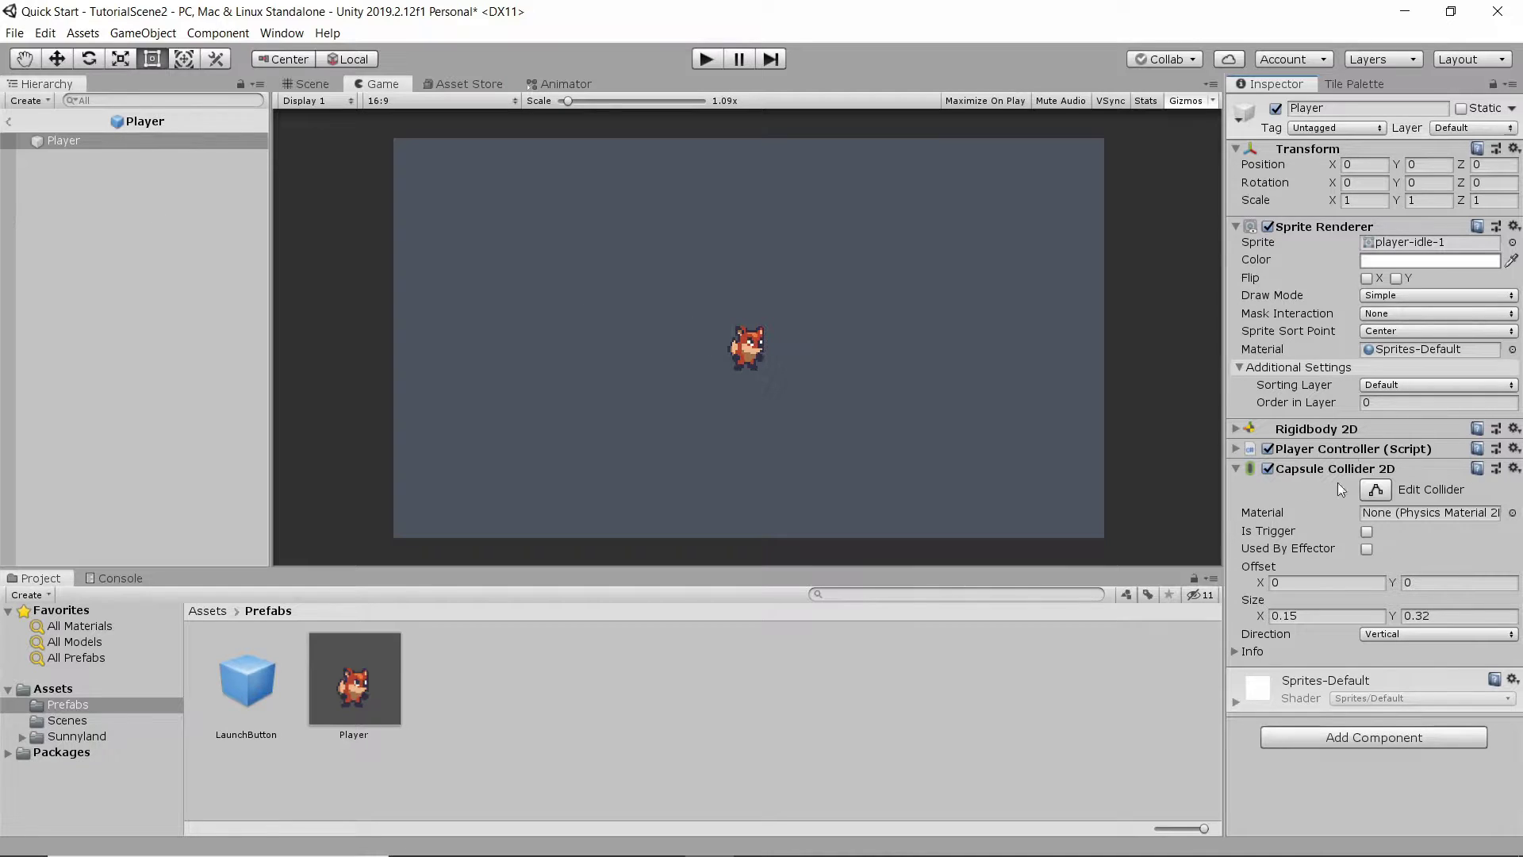
Edit the Player prefab's capsule collider, lowering its upper edge to the fox's head for a height of about 0.217, and return to the scene
left_click(1378, 490)
left_click(268, 154)
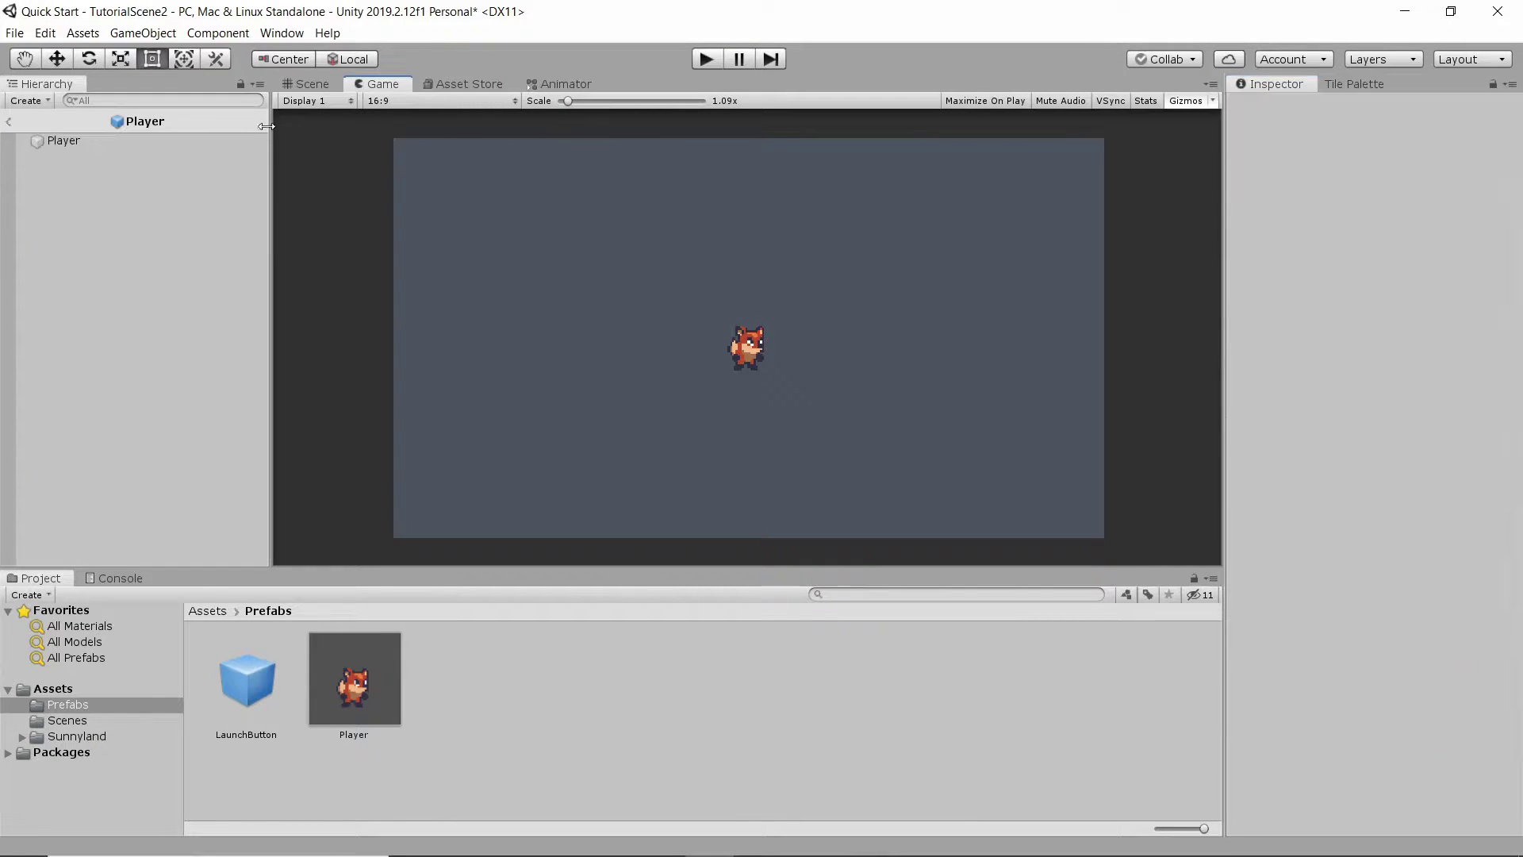
left_click(309, 83)
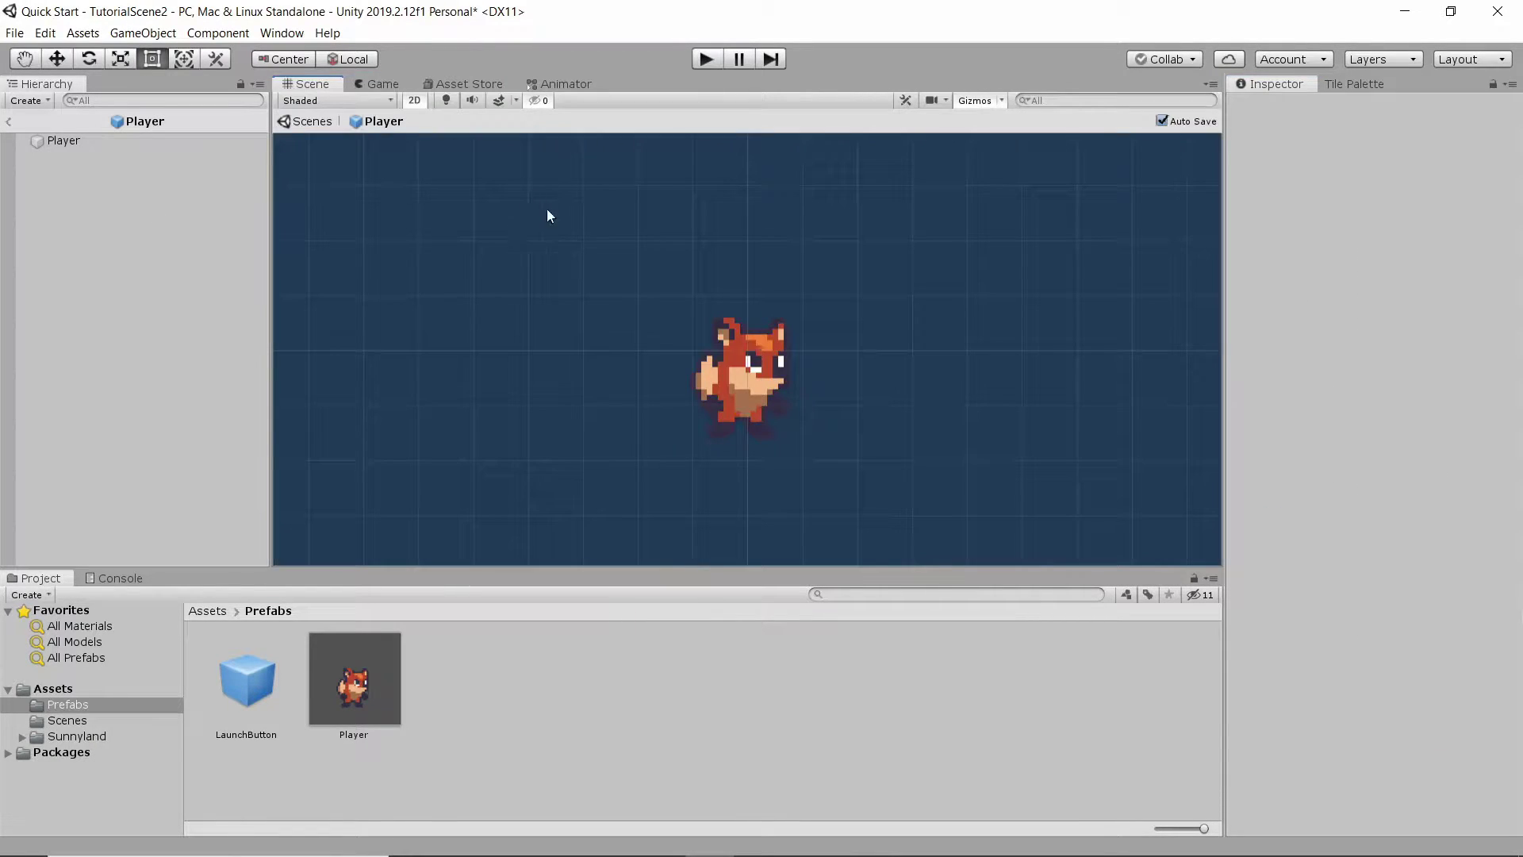
left_click(92, 145)
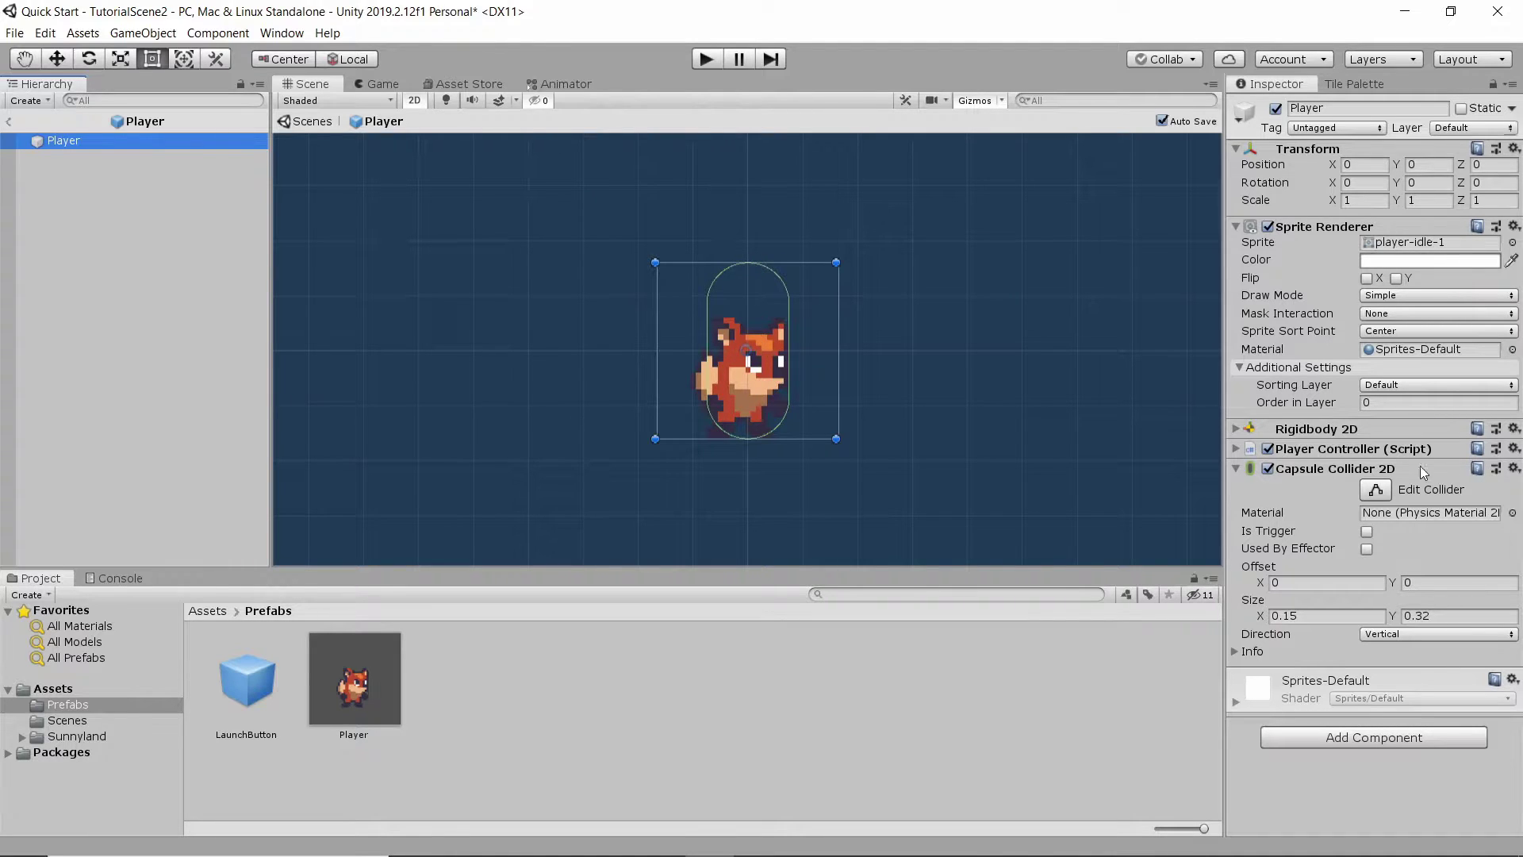
left_click(1376, 490)
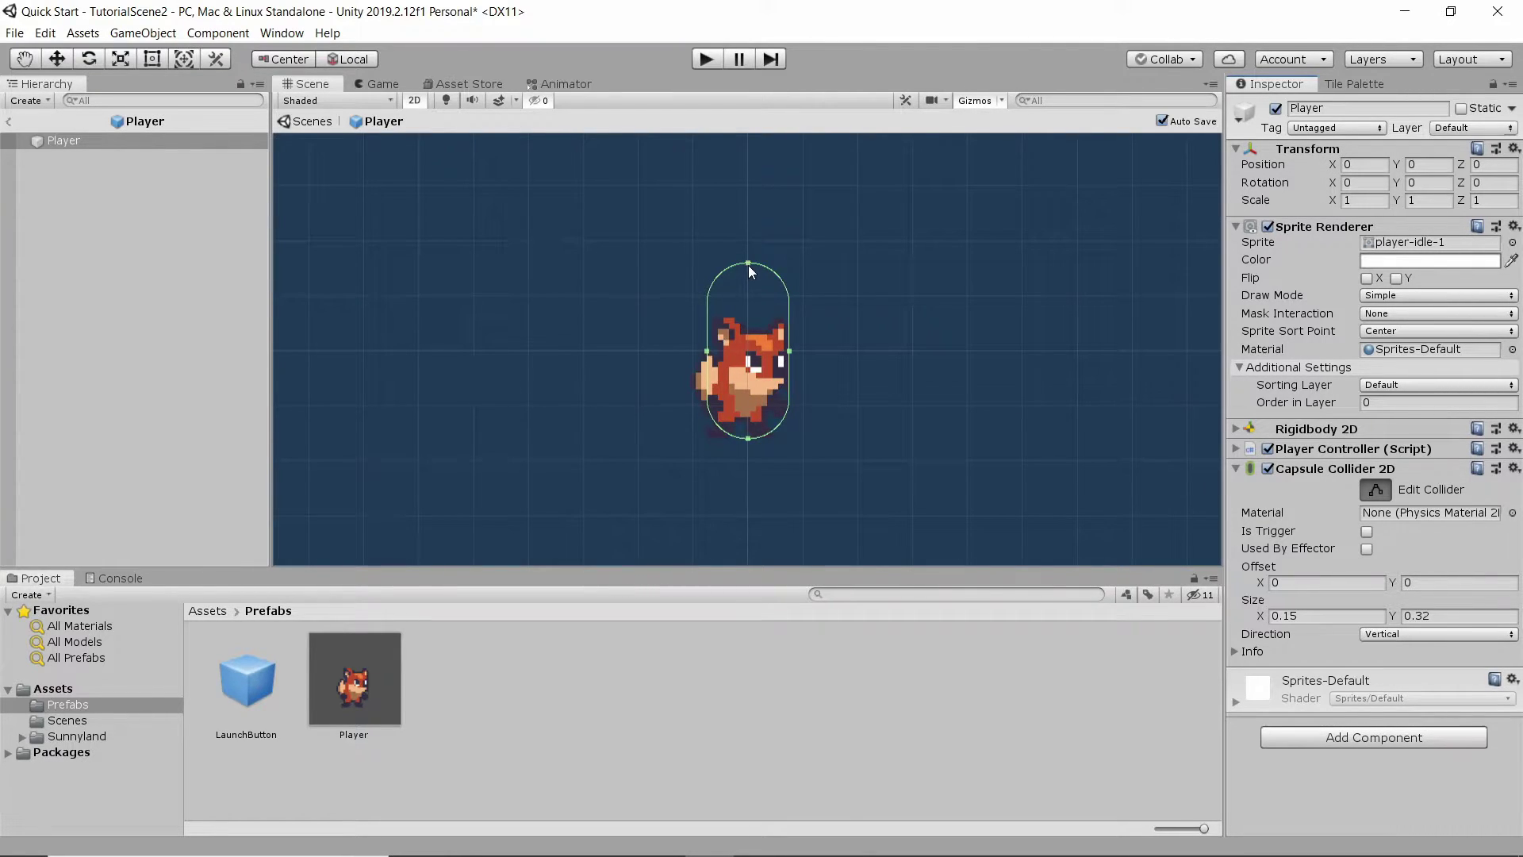
left_click_drag(749, 269, 756, 324)
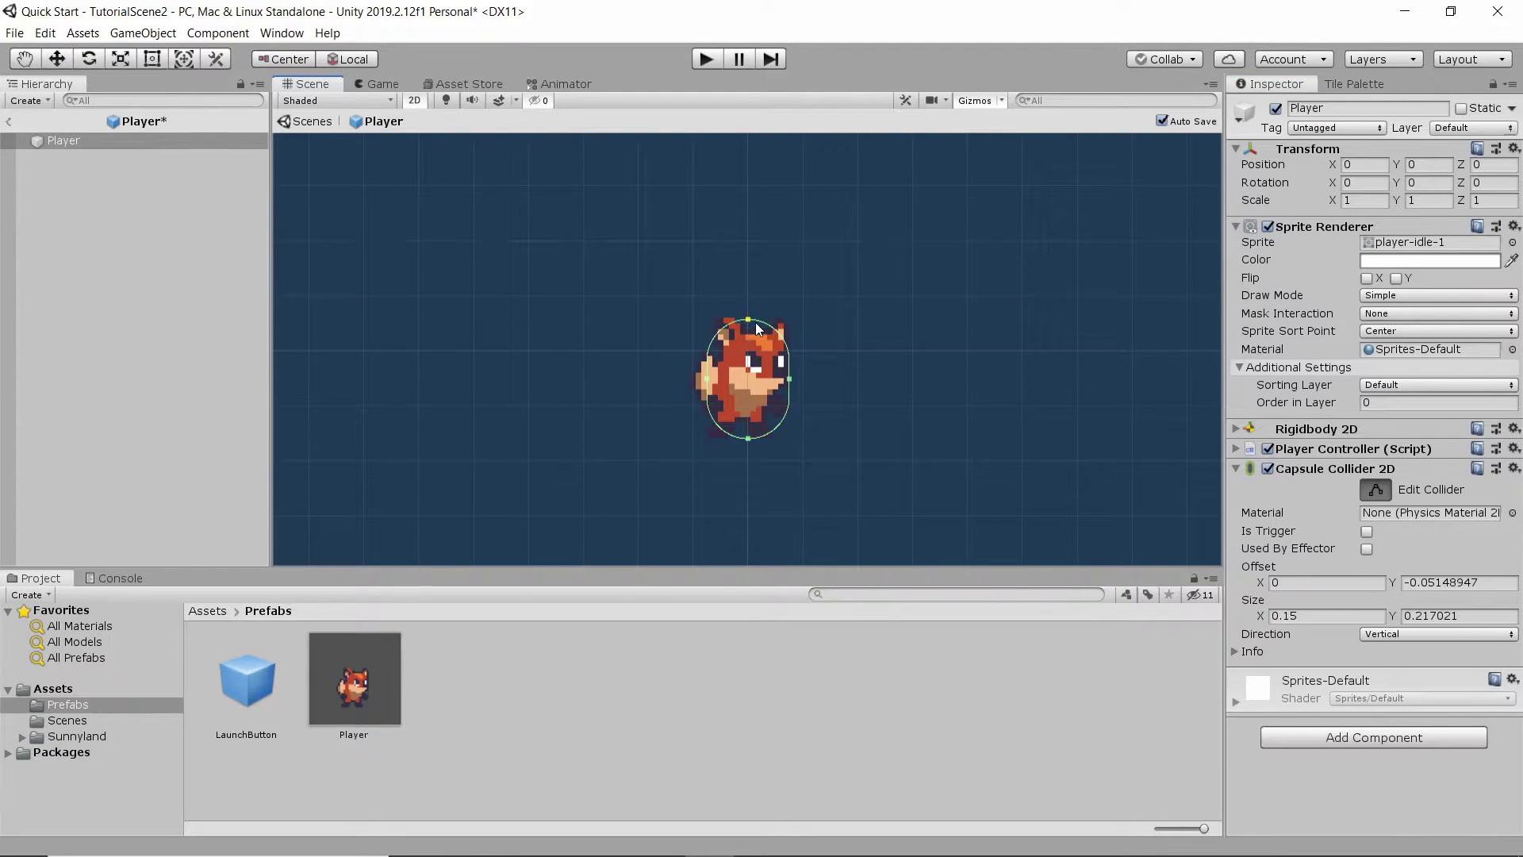
key("t")
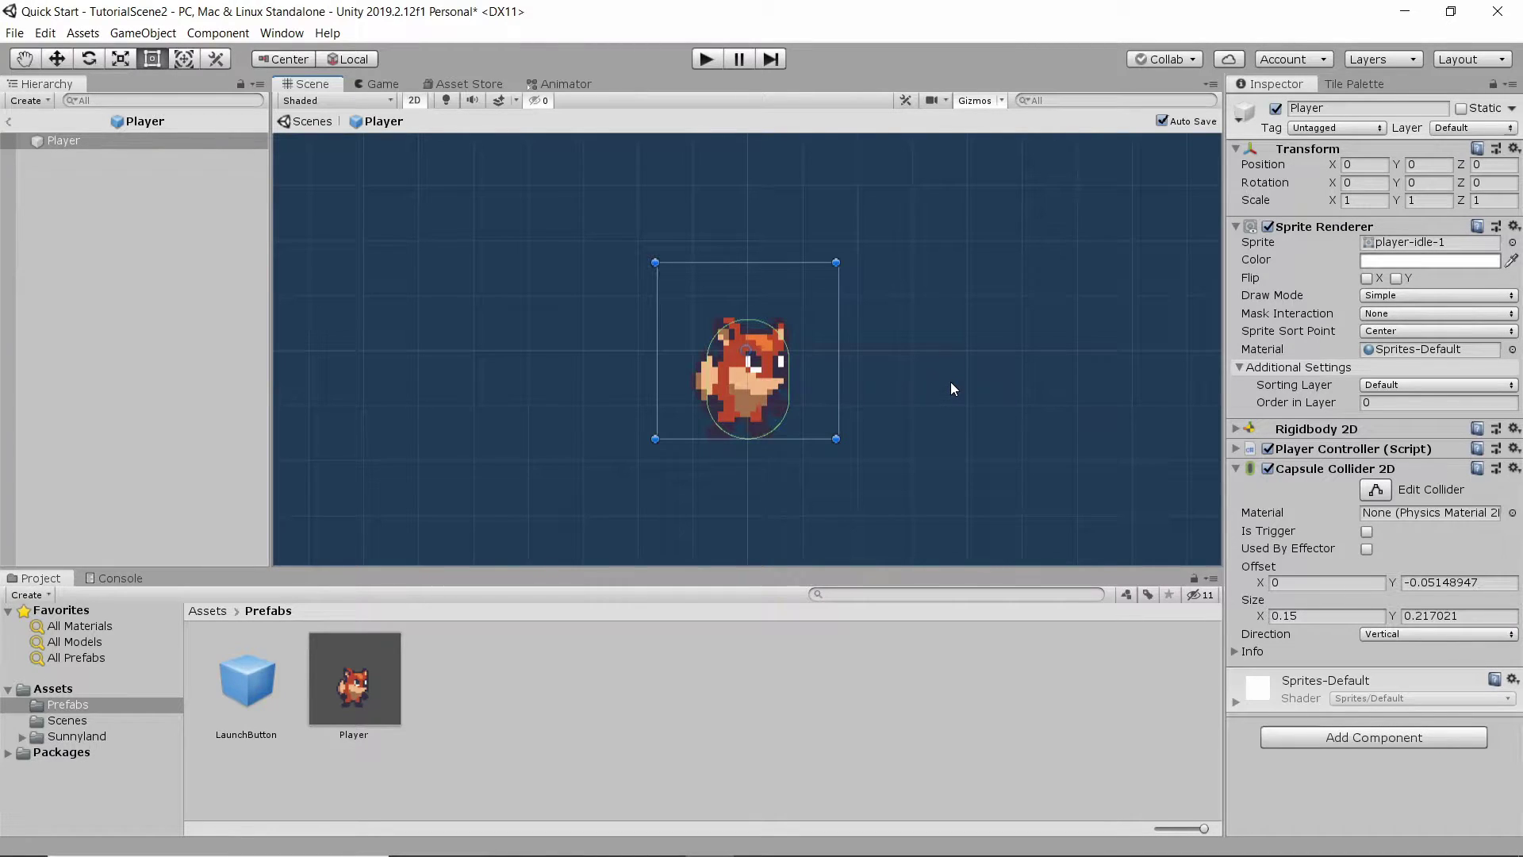
left_click(4, 121)
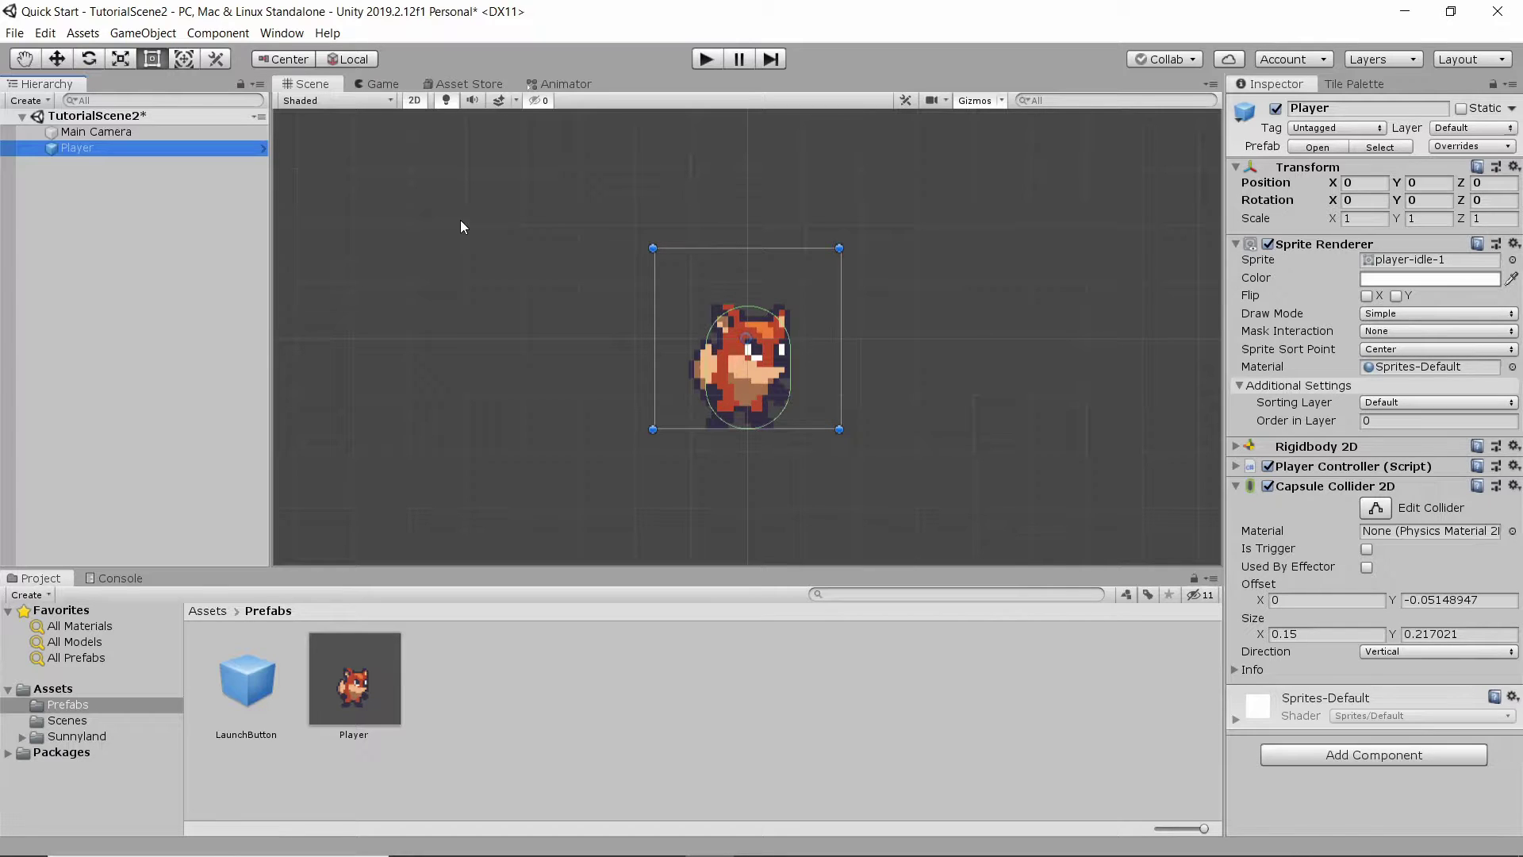
Set the X position of the Player instance in the scene to 5 and view it beside the camera frame
scroll(493, 195, "down", 2)
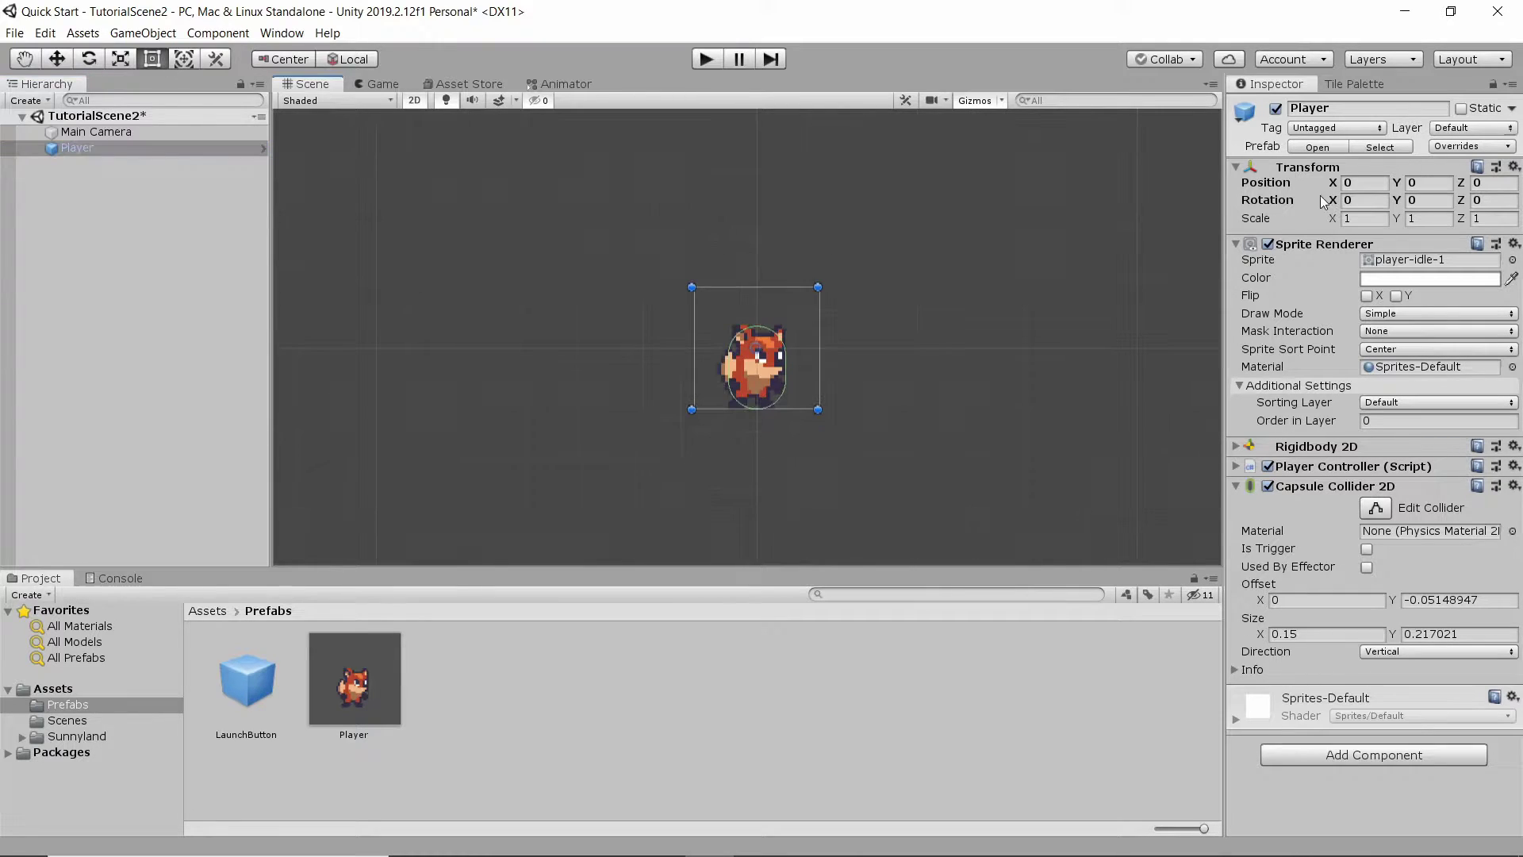
left_click(1359, 182)
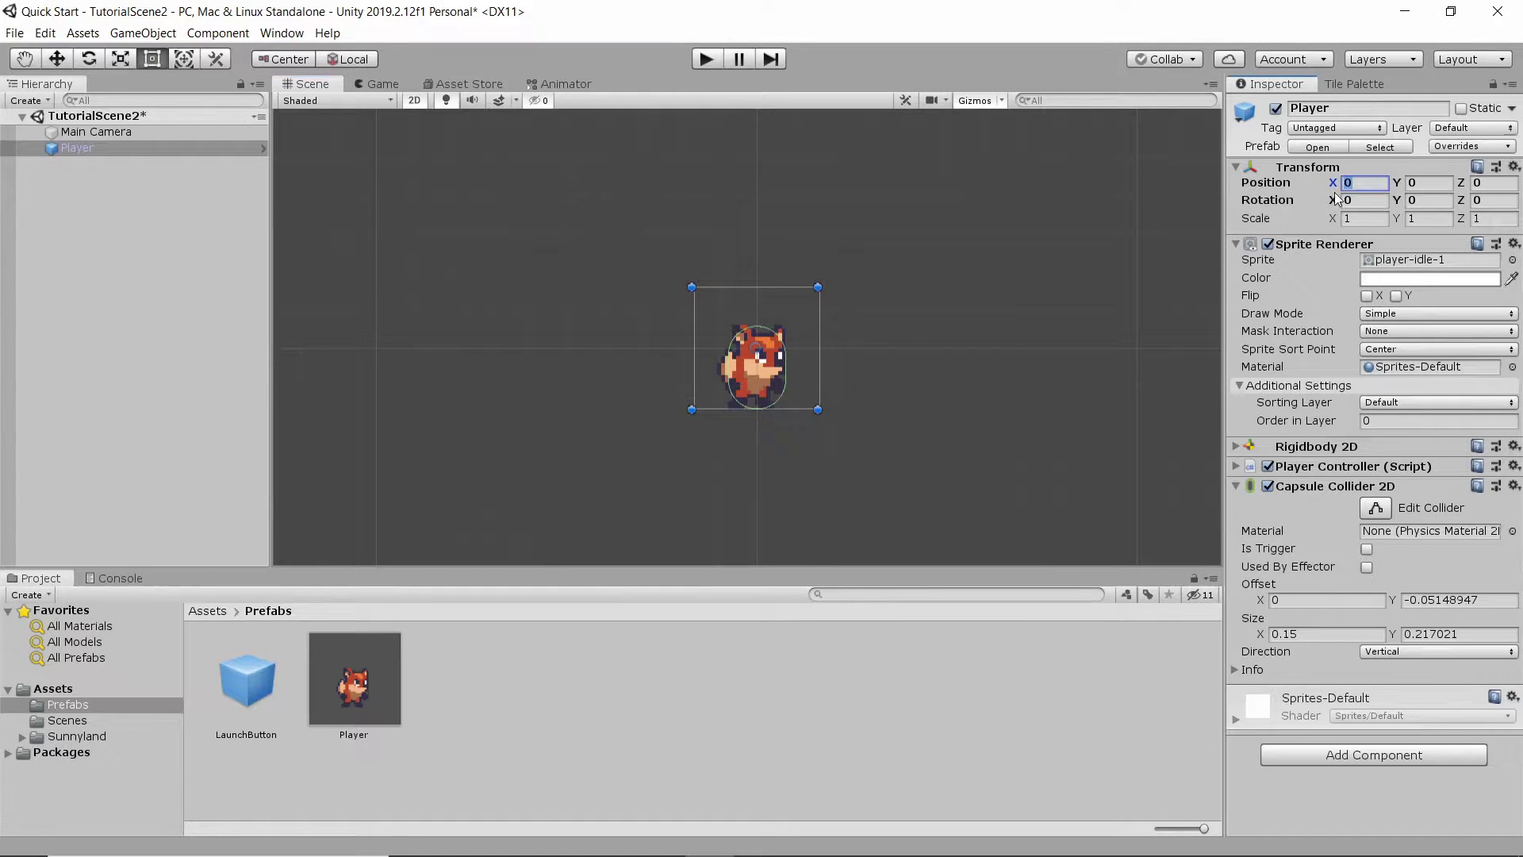
type("5")
scroll(972, 374, "down", 4)
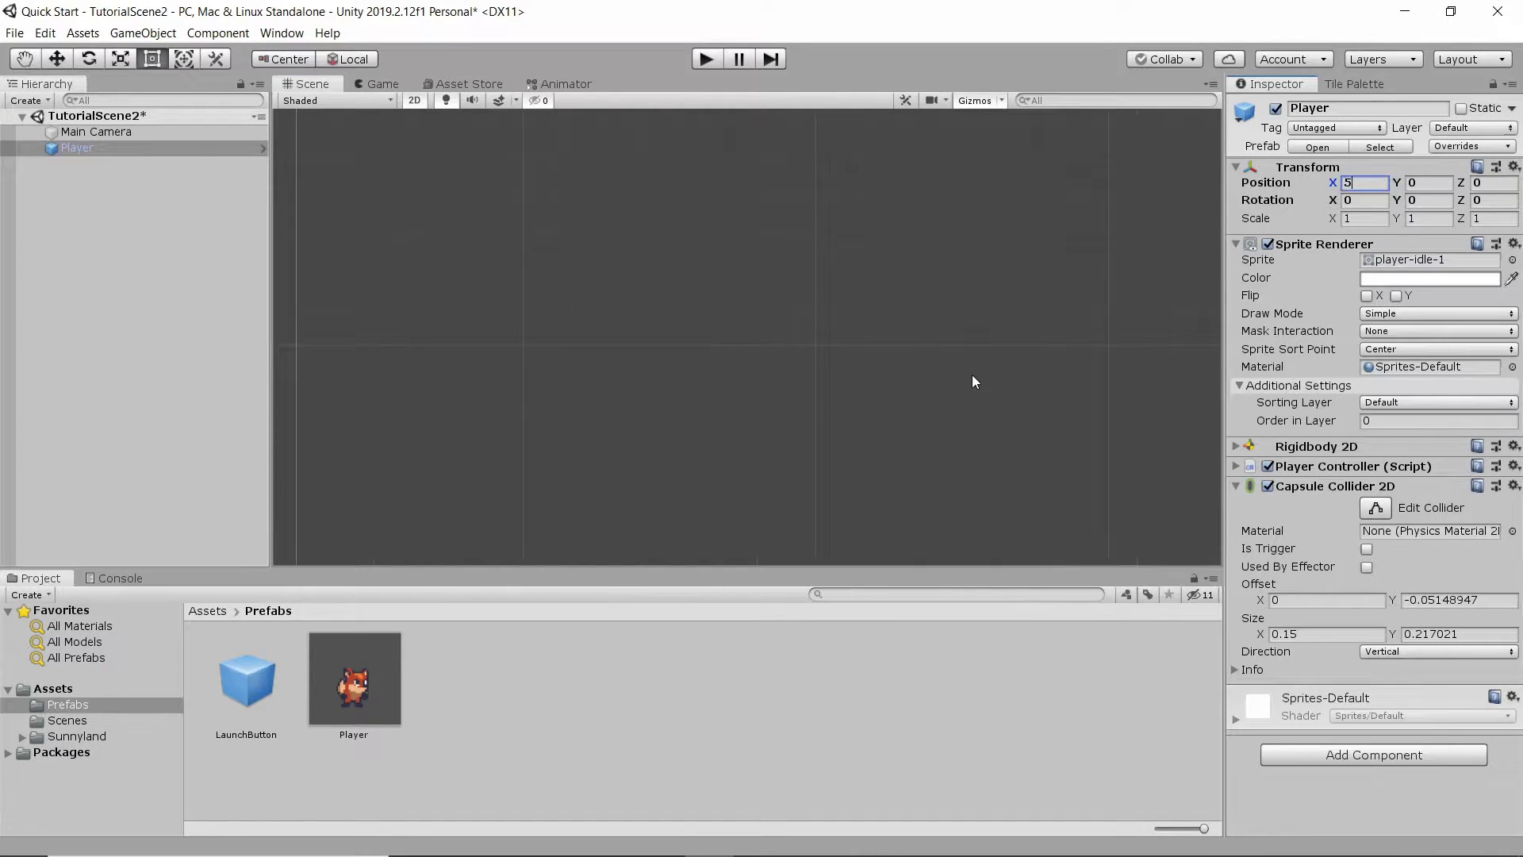
scroll(1072, 397, "down", 5)
middle_click_drag(1142, 412, 762, 349)
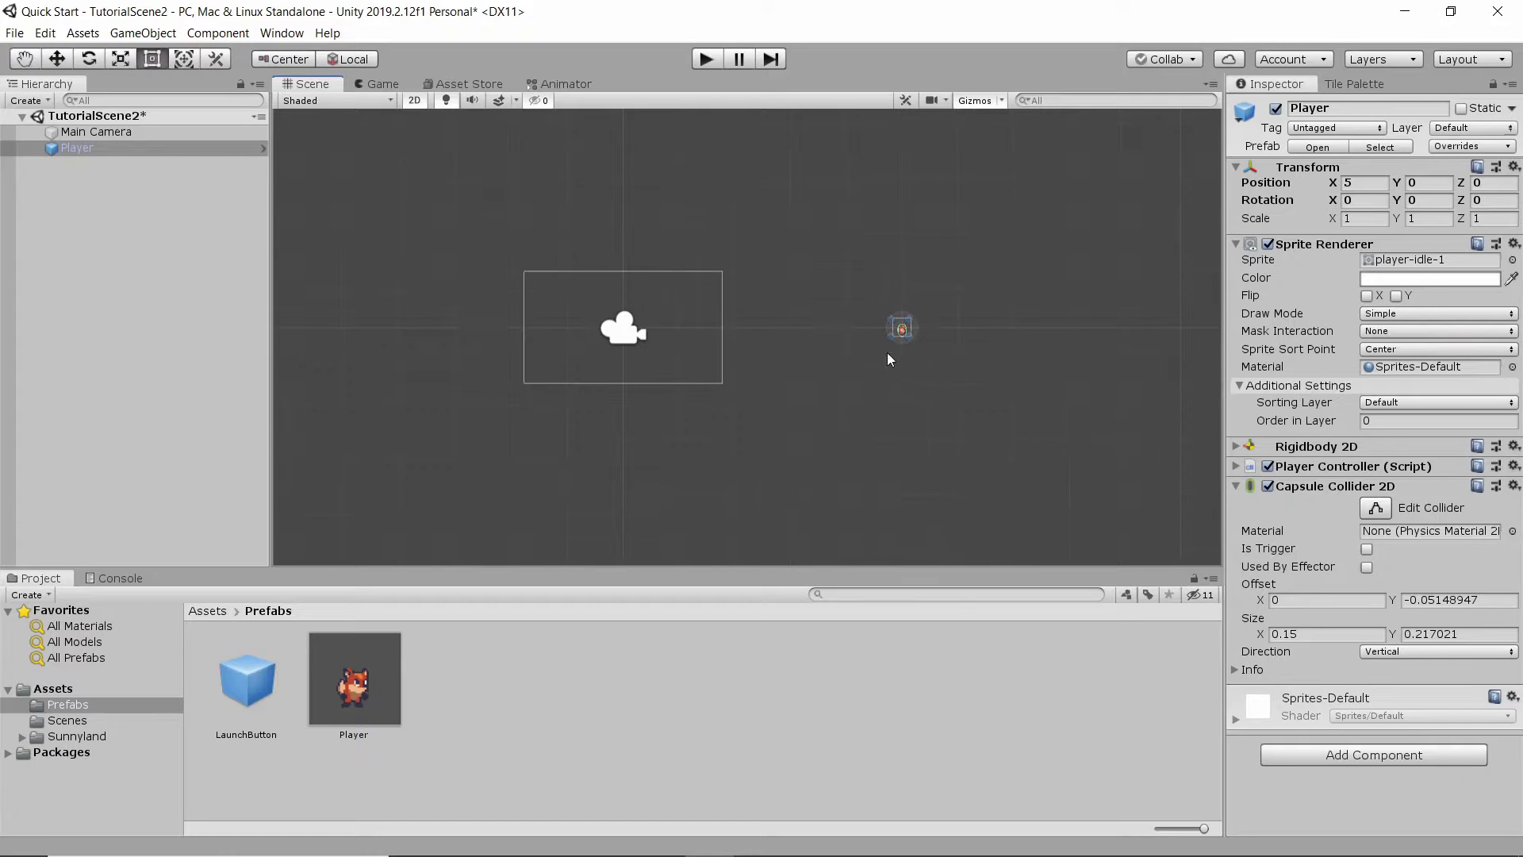
Open the Player prefab, set its X position to 5, and return to the scene to compare the instance's position
left_click(262, 148)
left_click(1352, 164)
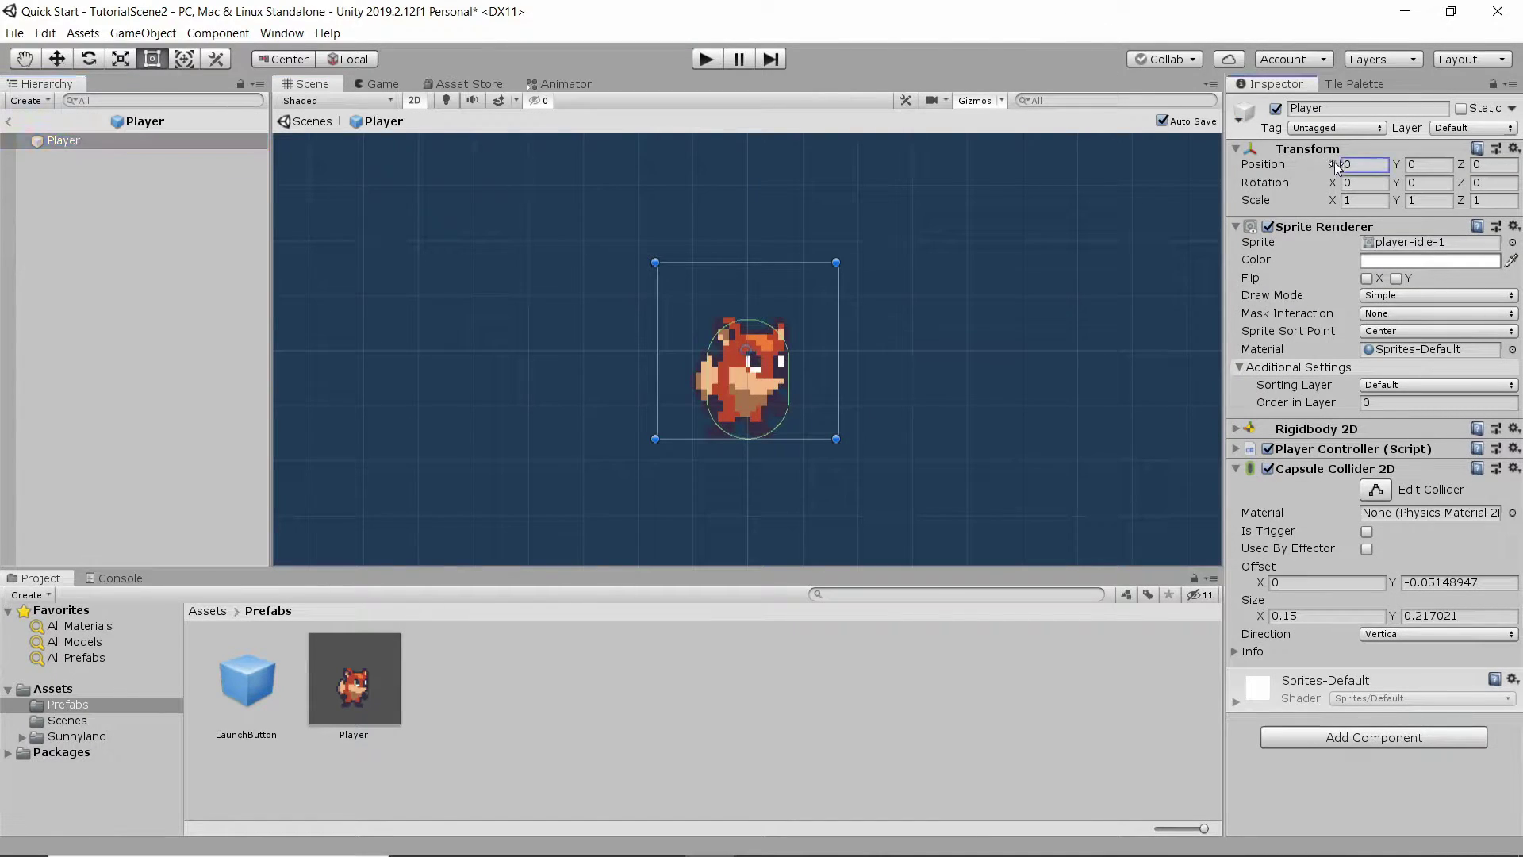
type("5")
left_click(8, 120)
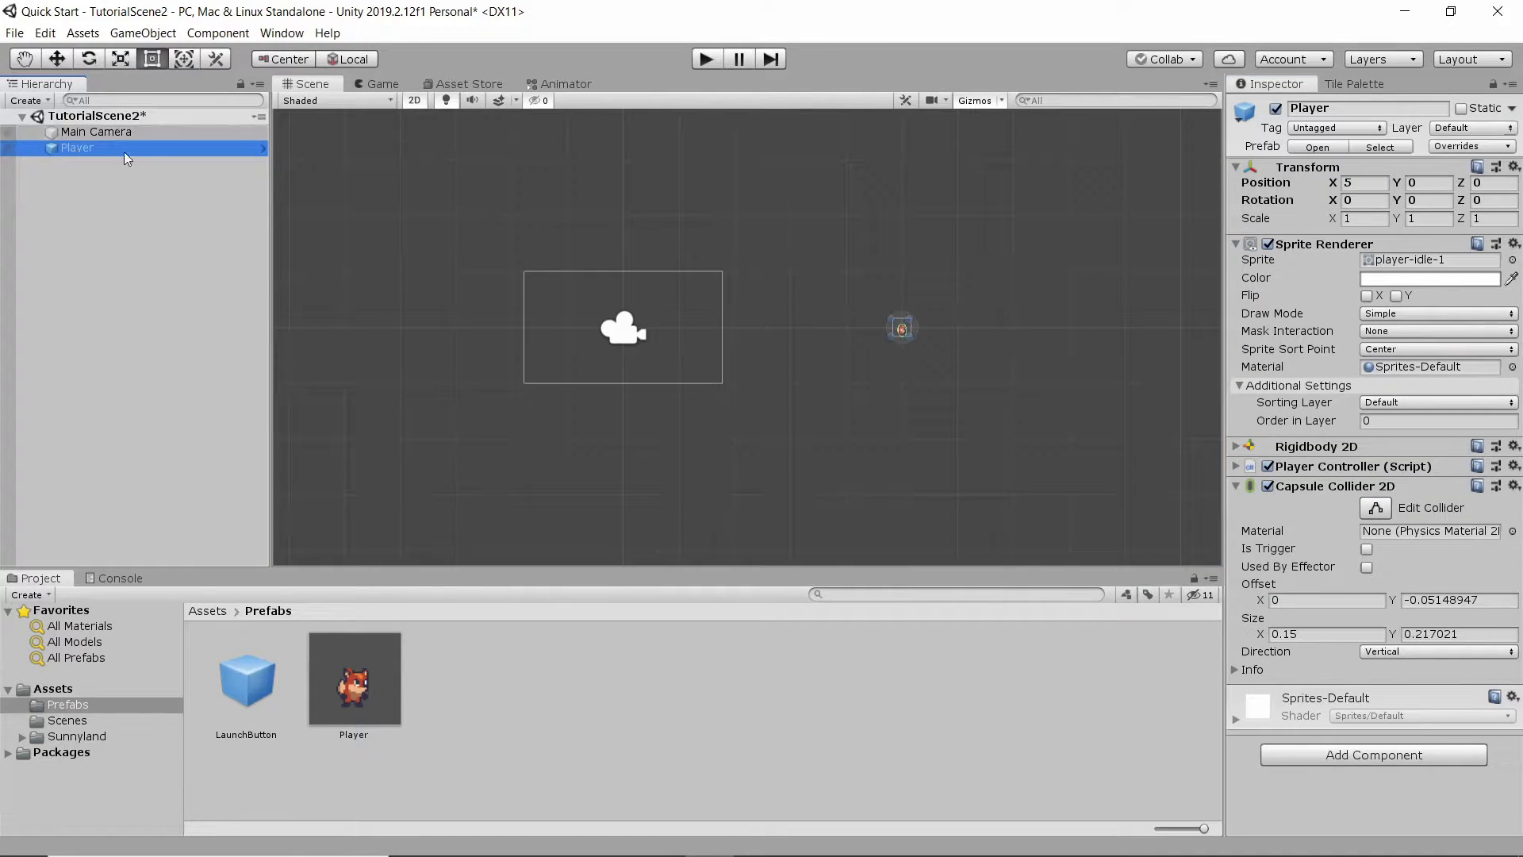
right_click(1339, 182)
scroll(808, 328, "up", 3)
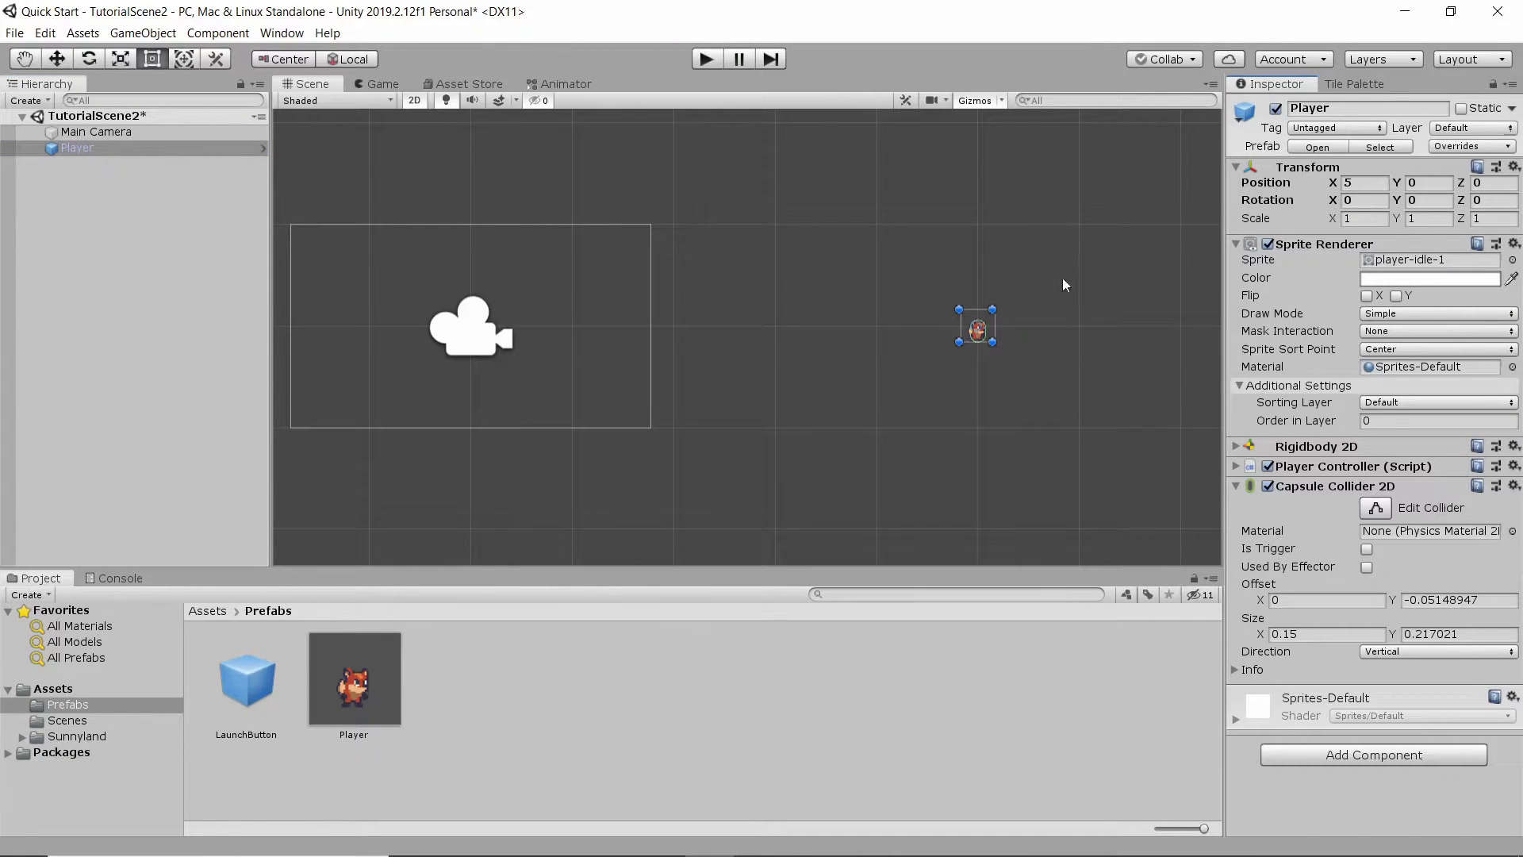
Set the Player instance's Order in Layer to 3, review its prefab overrides, and revert the change
left_click(1460, 149)
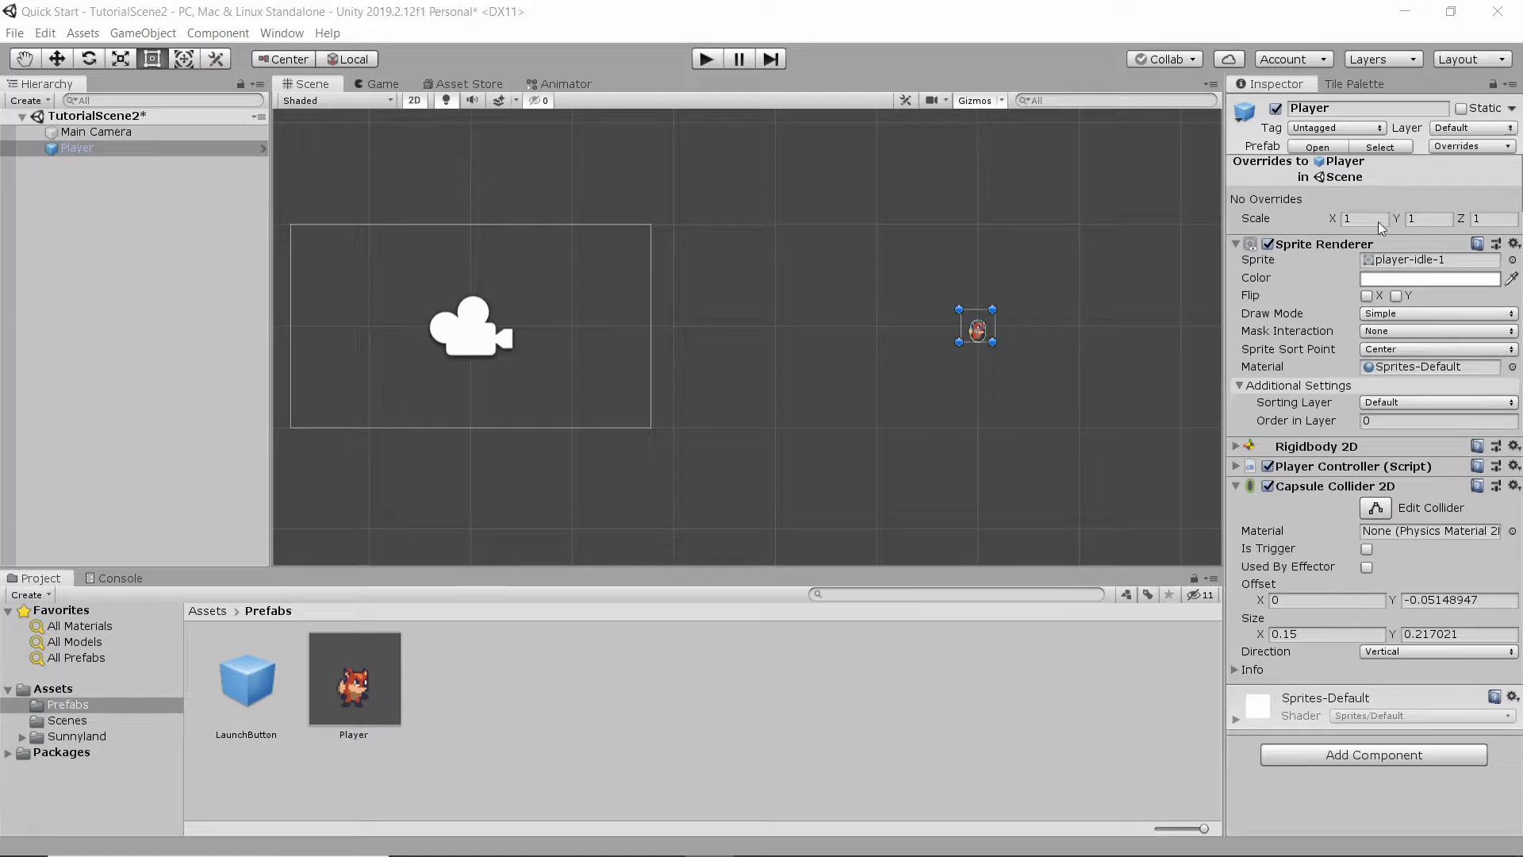
left_click(1479, 145)
left_click(1379, 418)
type("3")
left_click(1459, 146)
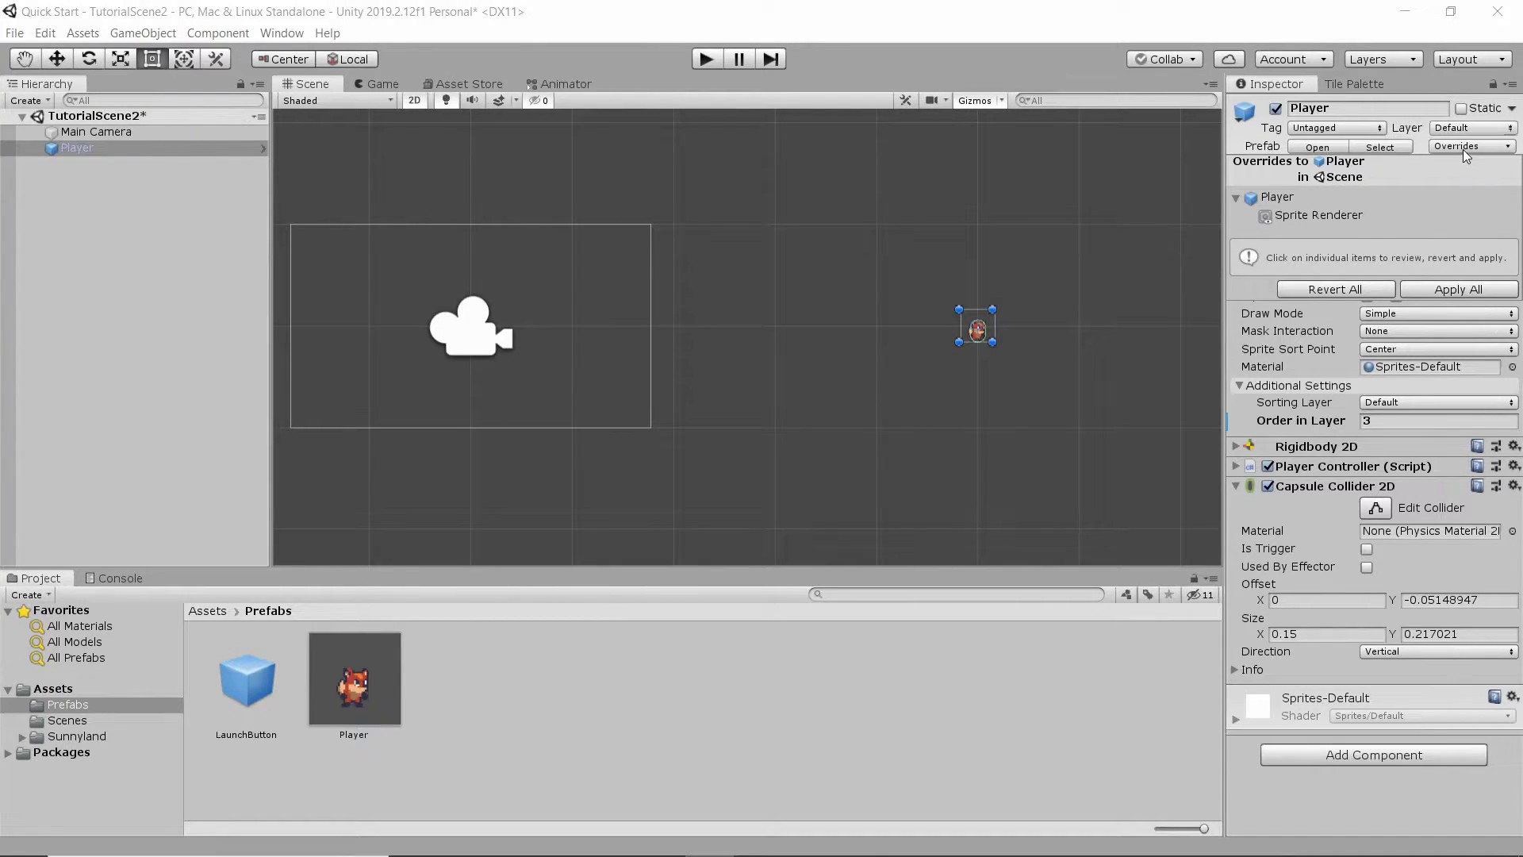
left_click(1335, 288)
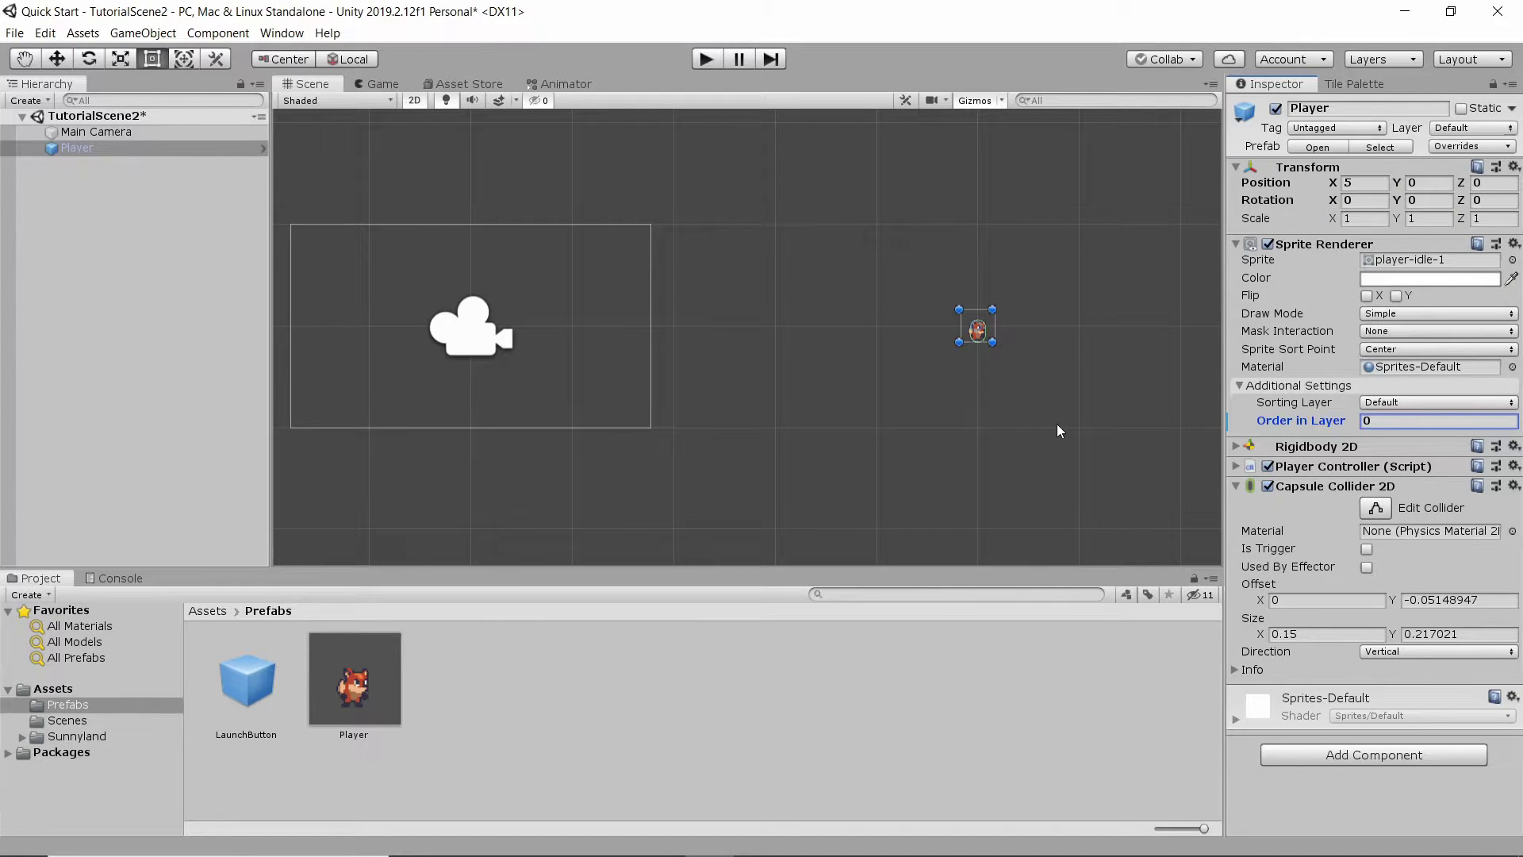
Set the Player instance's X position to 0 and check its placement in the Scene and Game views
left_click(1357, 182)
type("0")
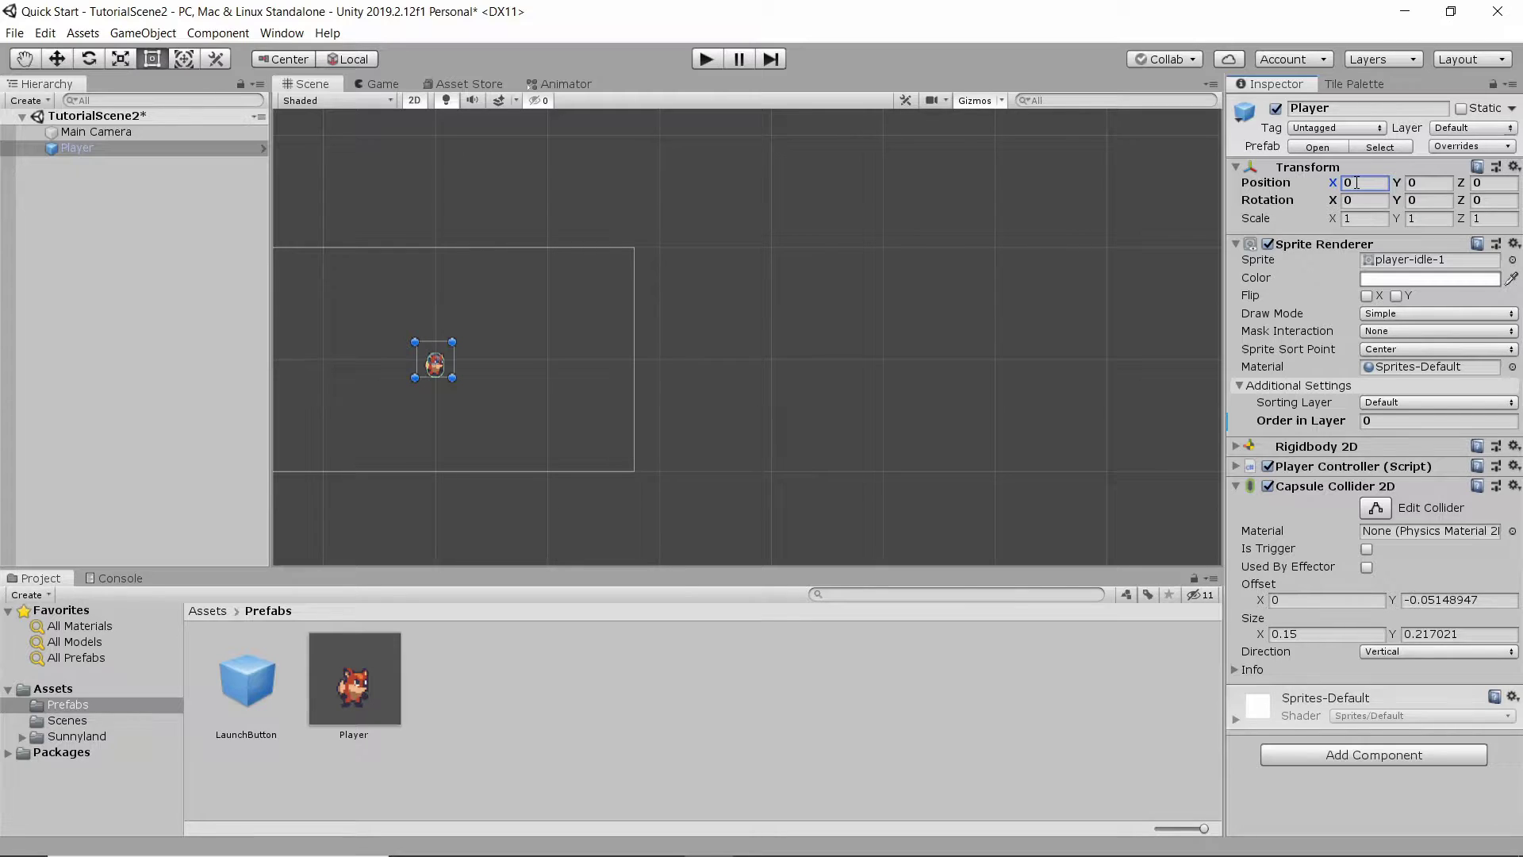
double_click(164, 150)
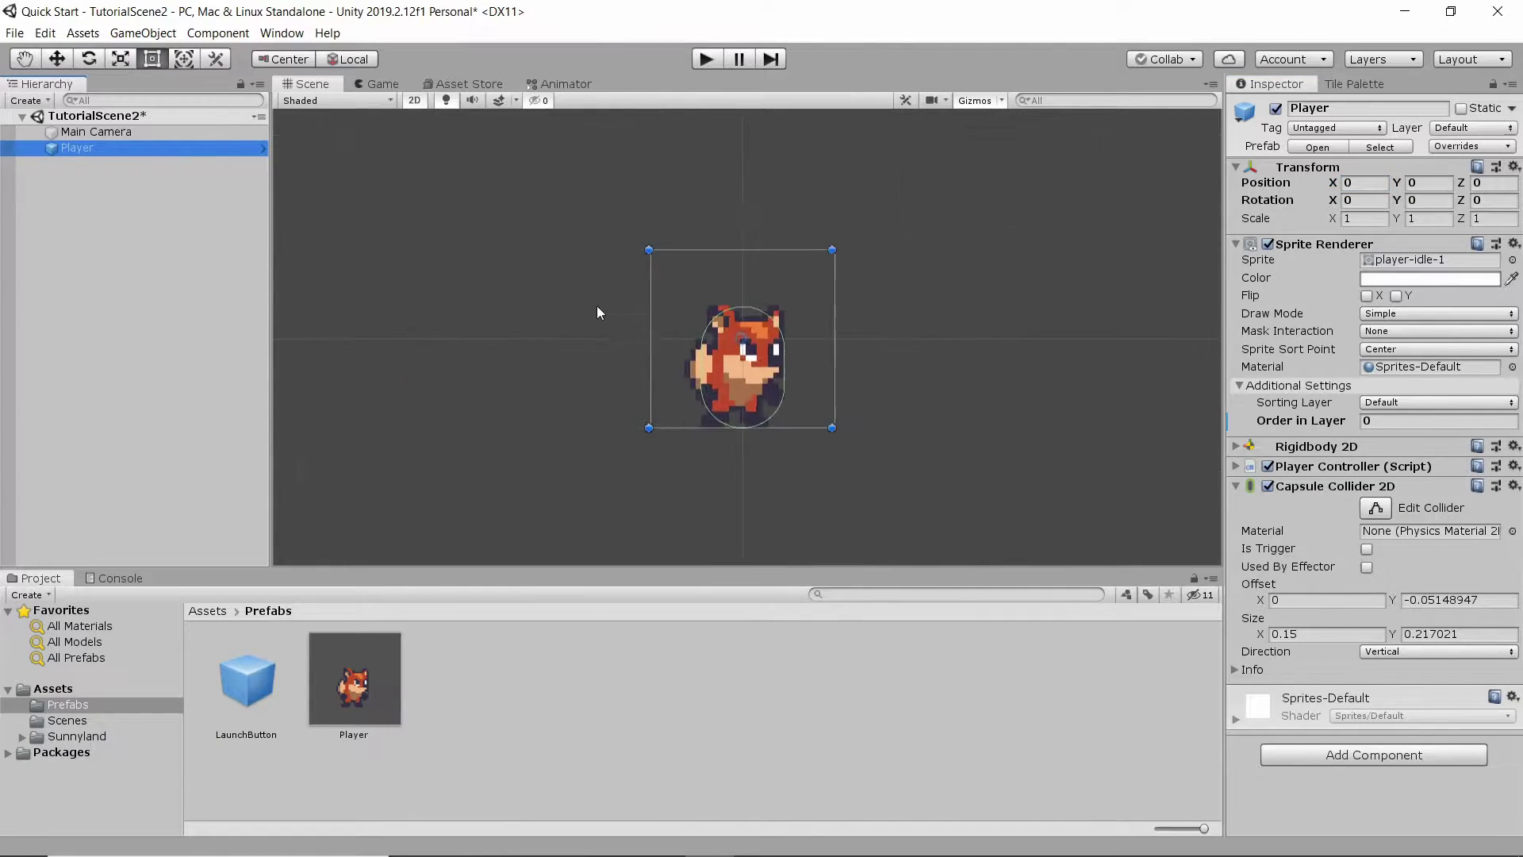
scroll(793, 341, "down", 6)
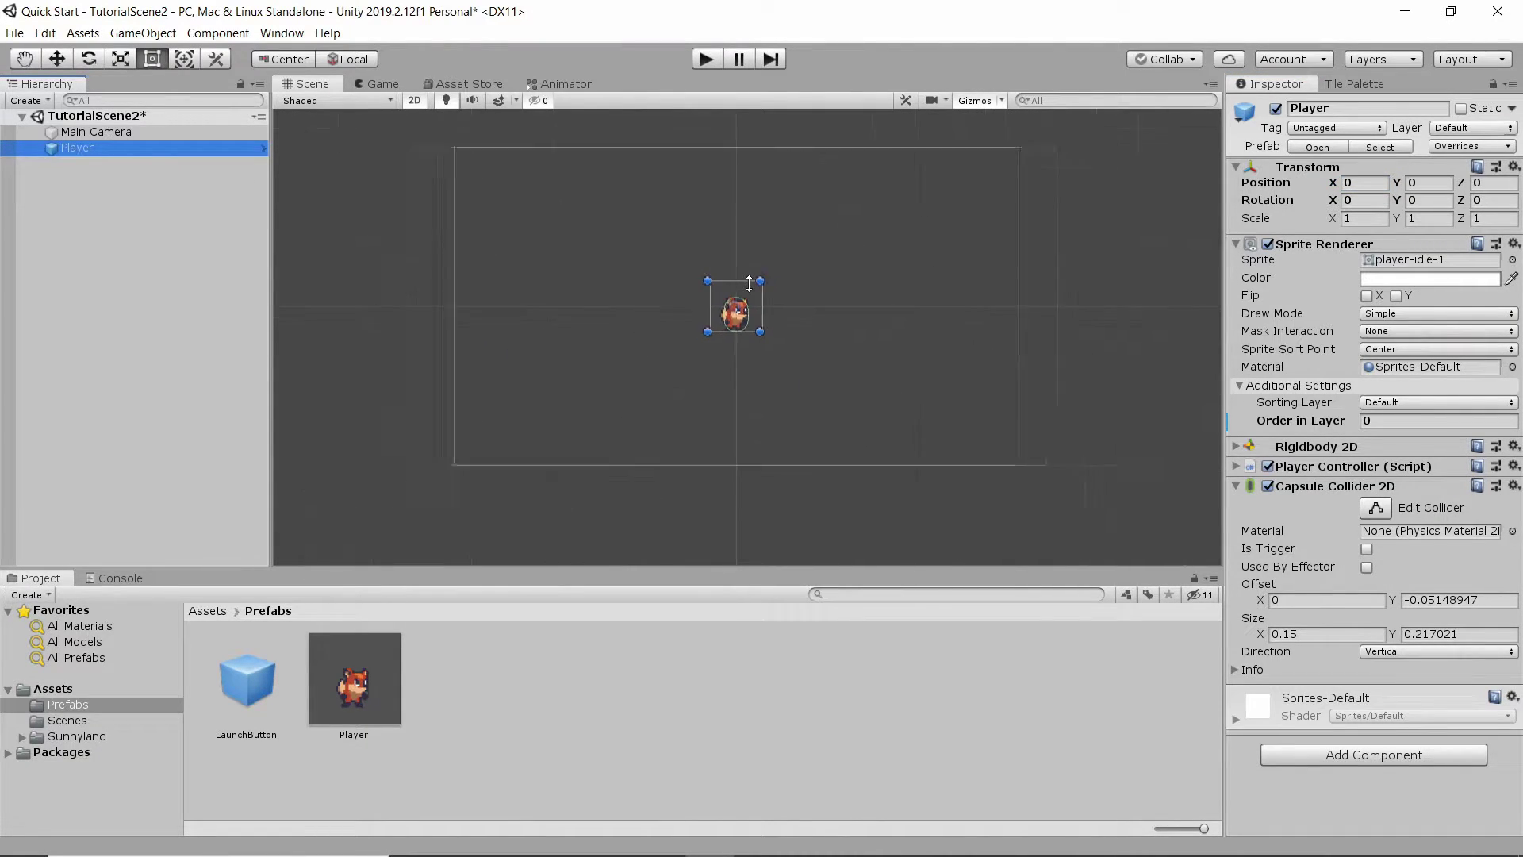
left_click(821, 378)
left_click(396, 86)
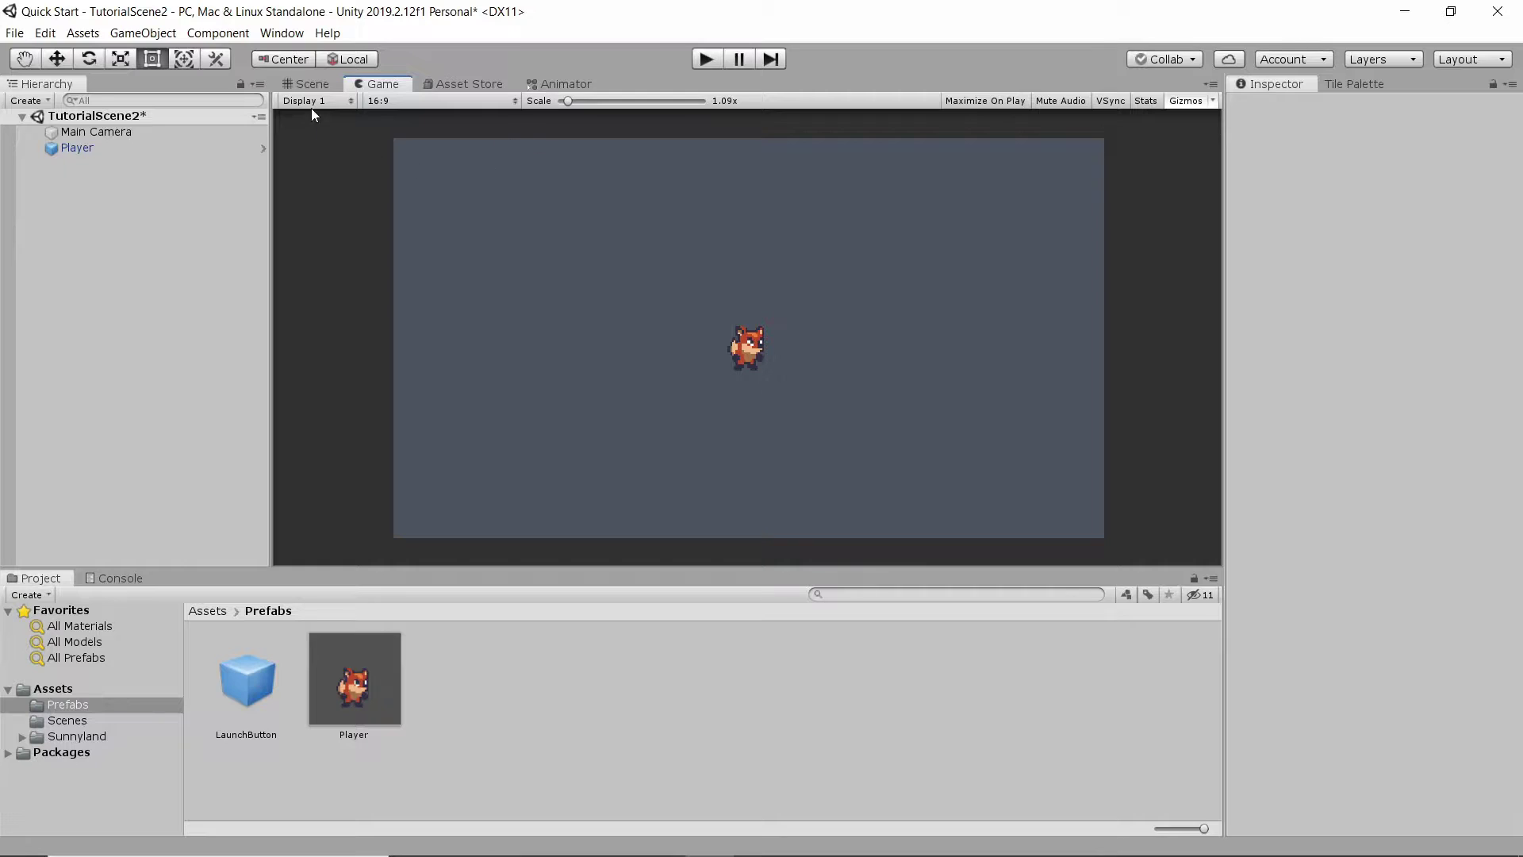
left_click(316, 82)
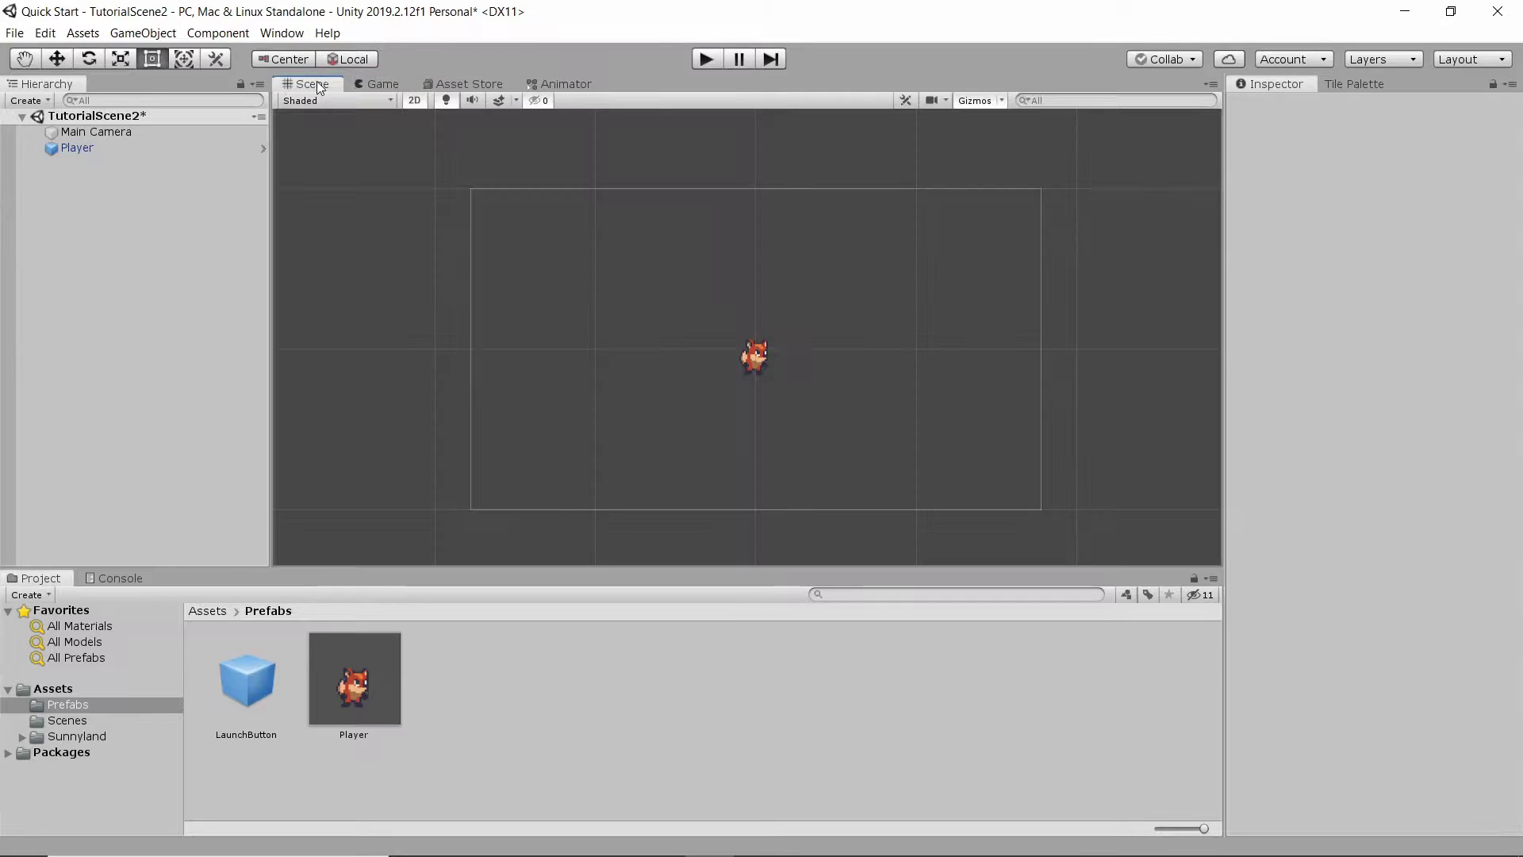
Create a new 2D sprite object in the scene and name it Background
right_click(89, 181)
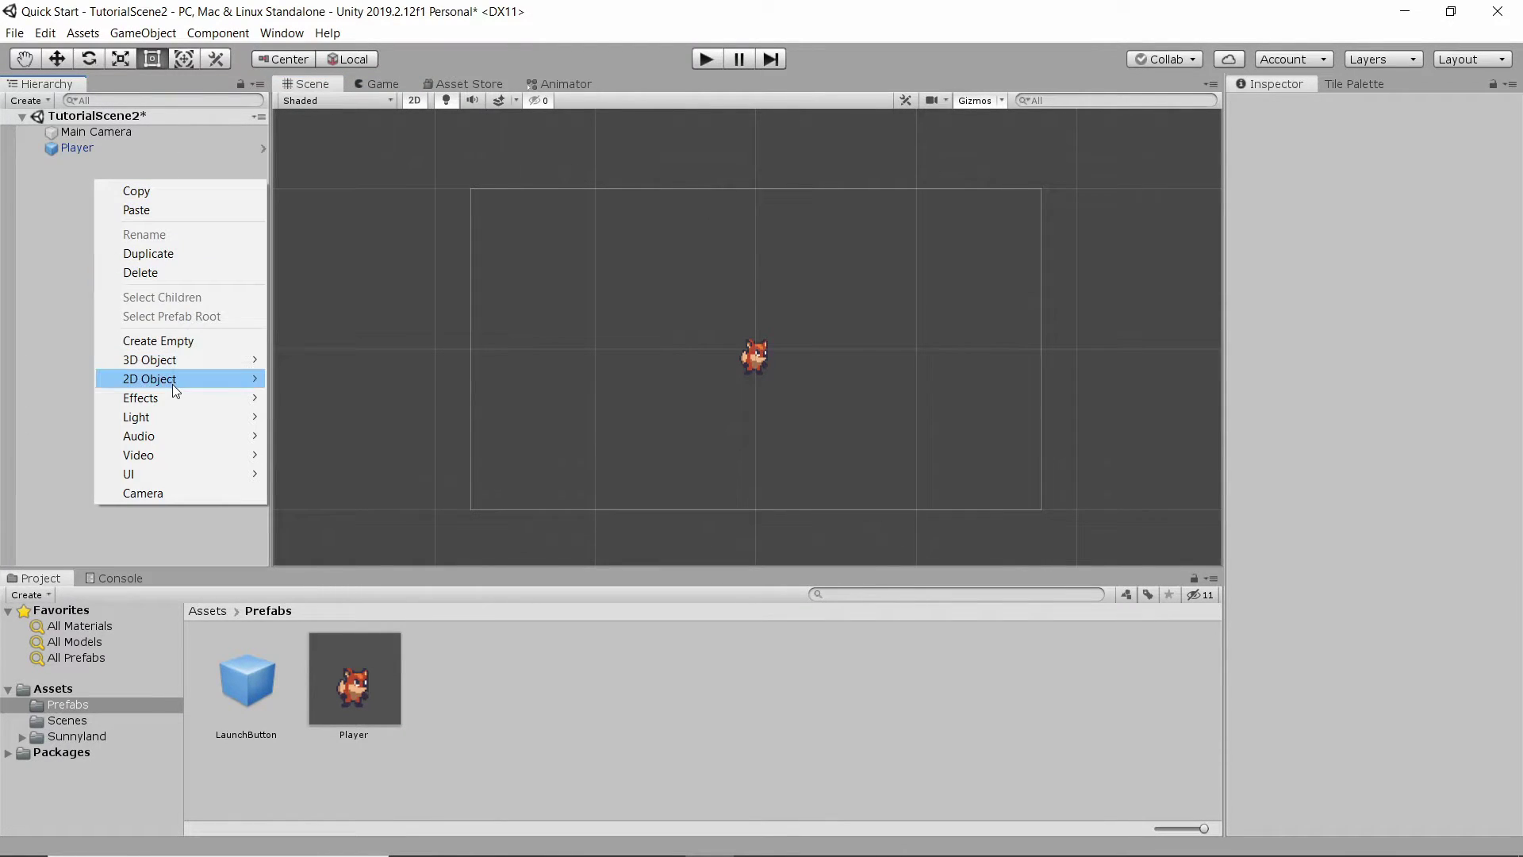
mouse_move(193, 376)
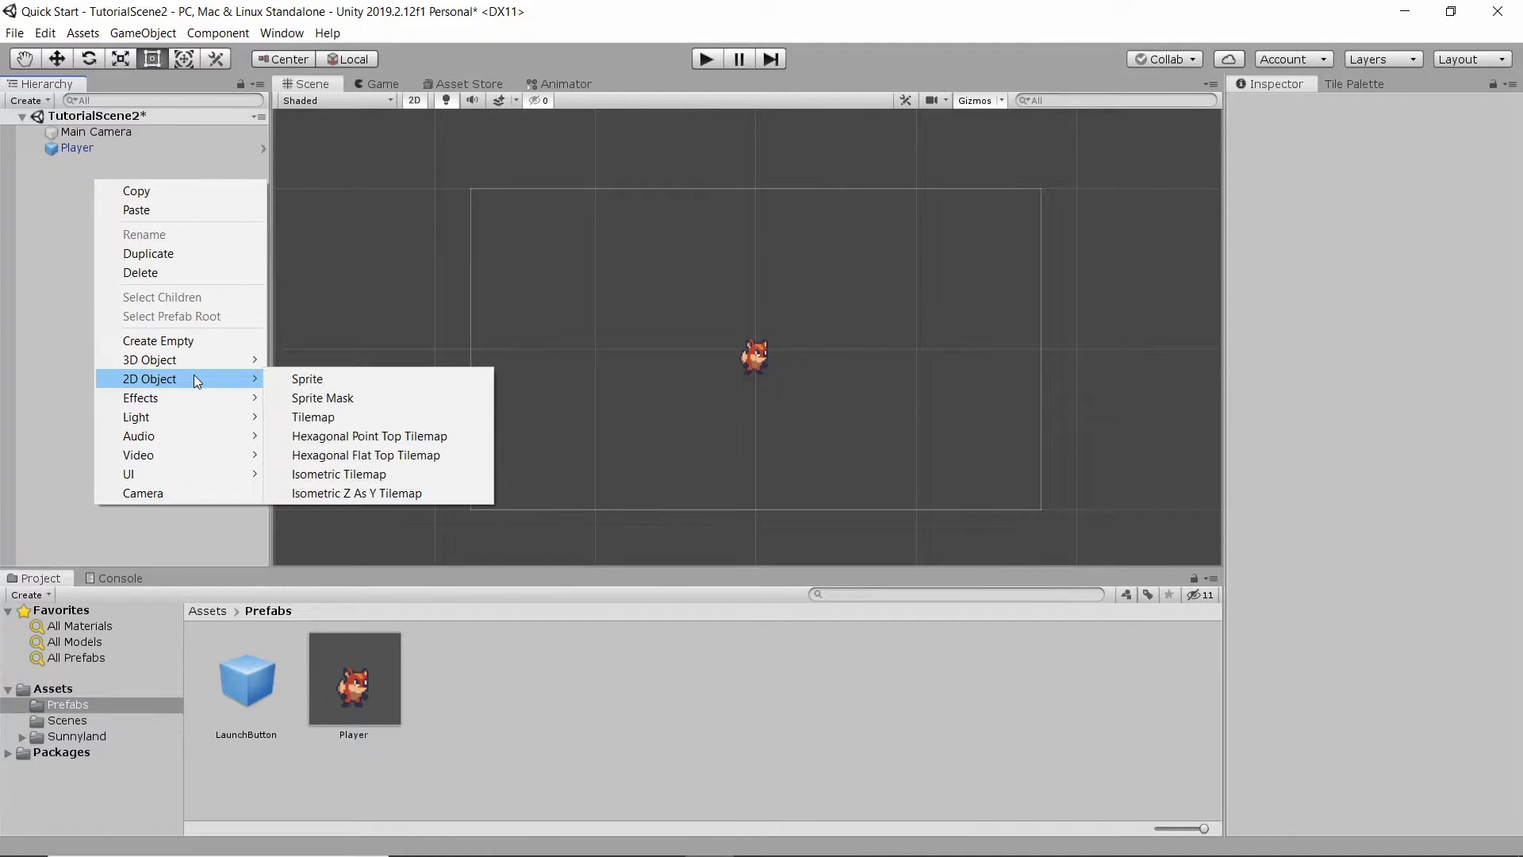
left_click(343, 380)
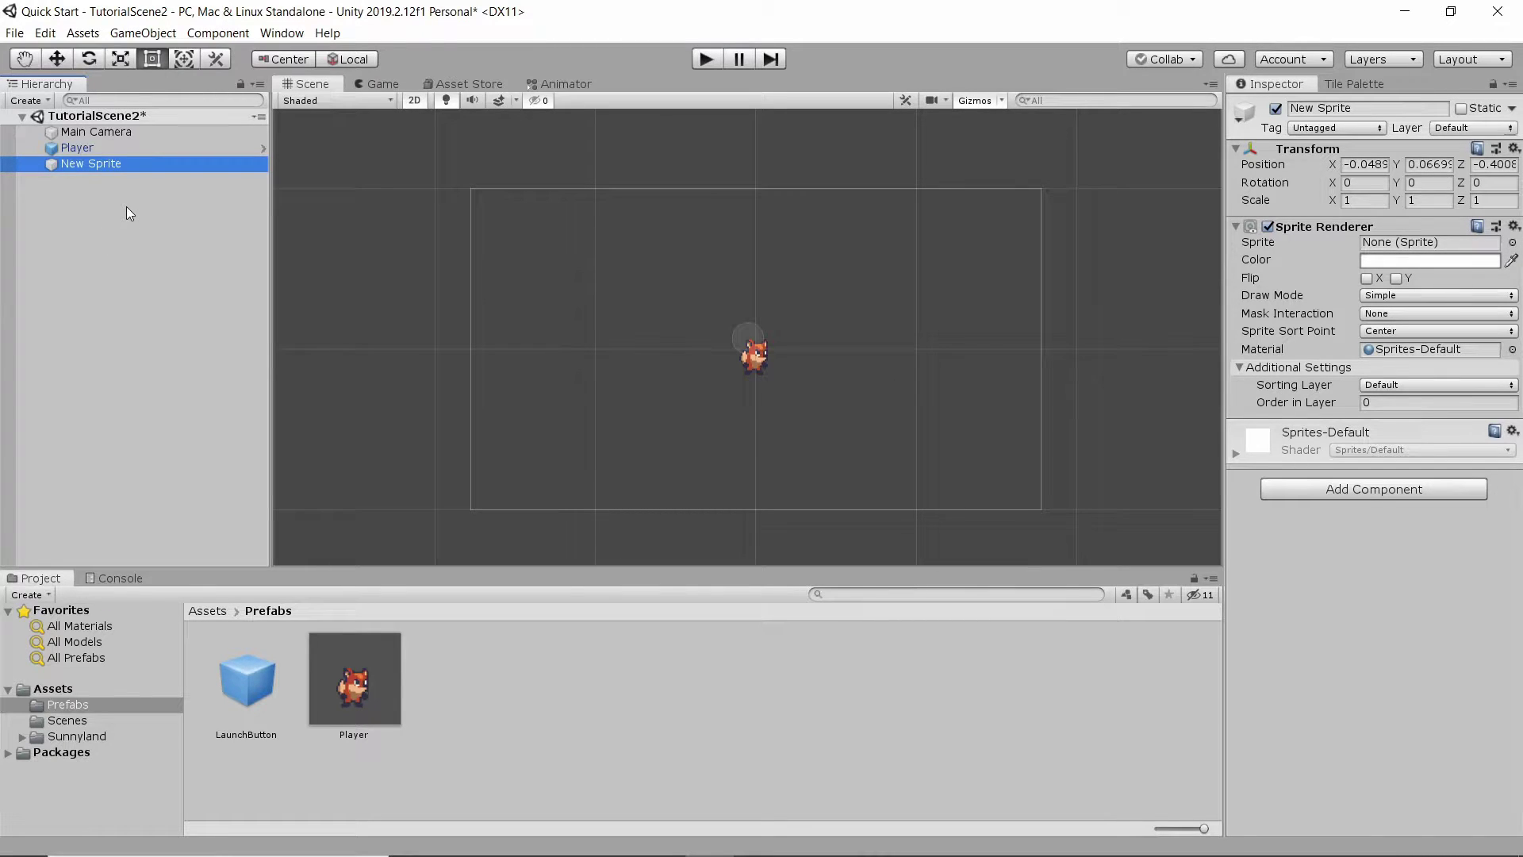
key("F2")
type("Backgrou")
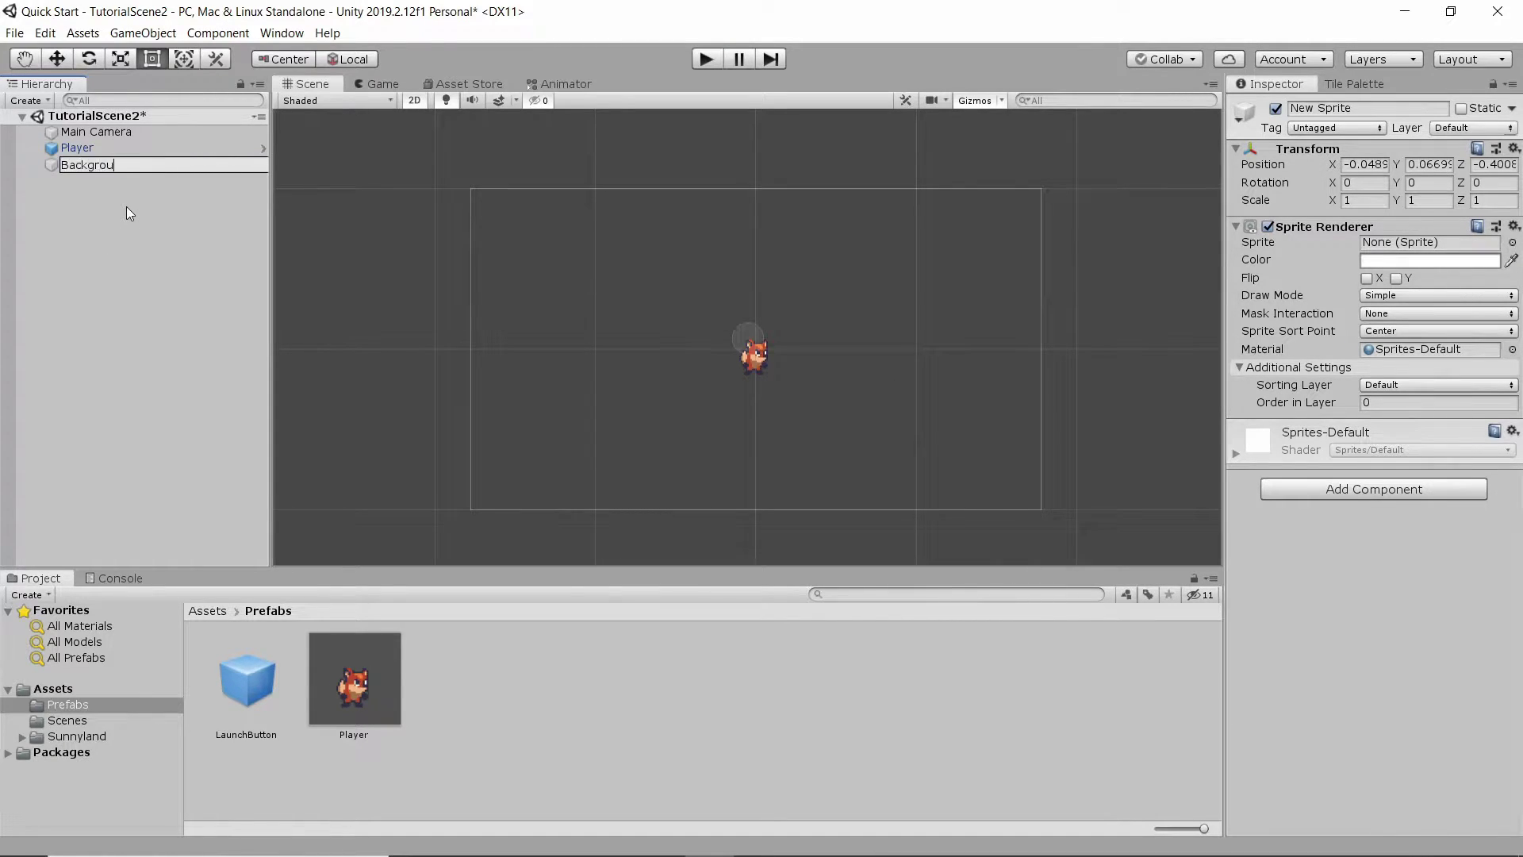
type("nd")
key("Return")
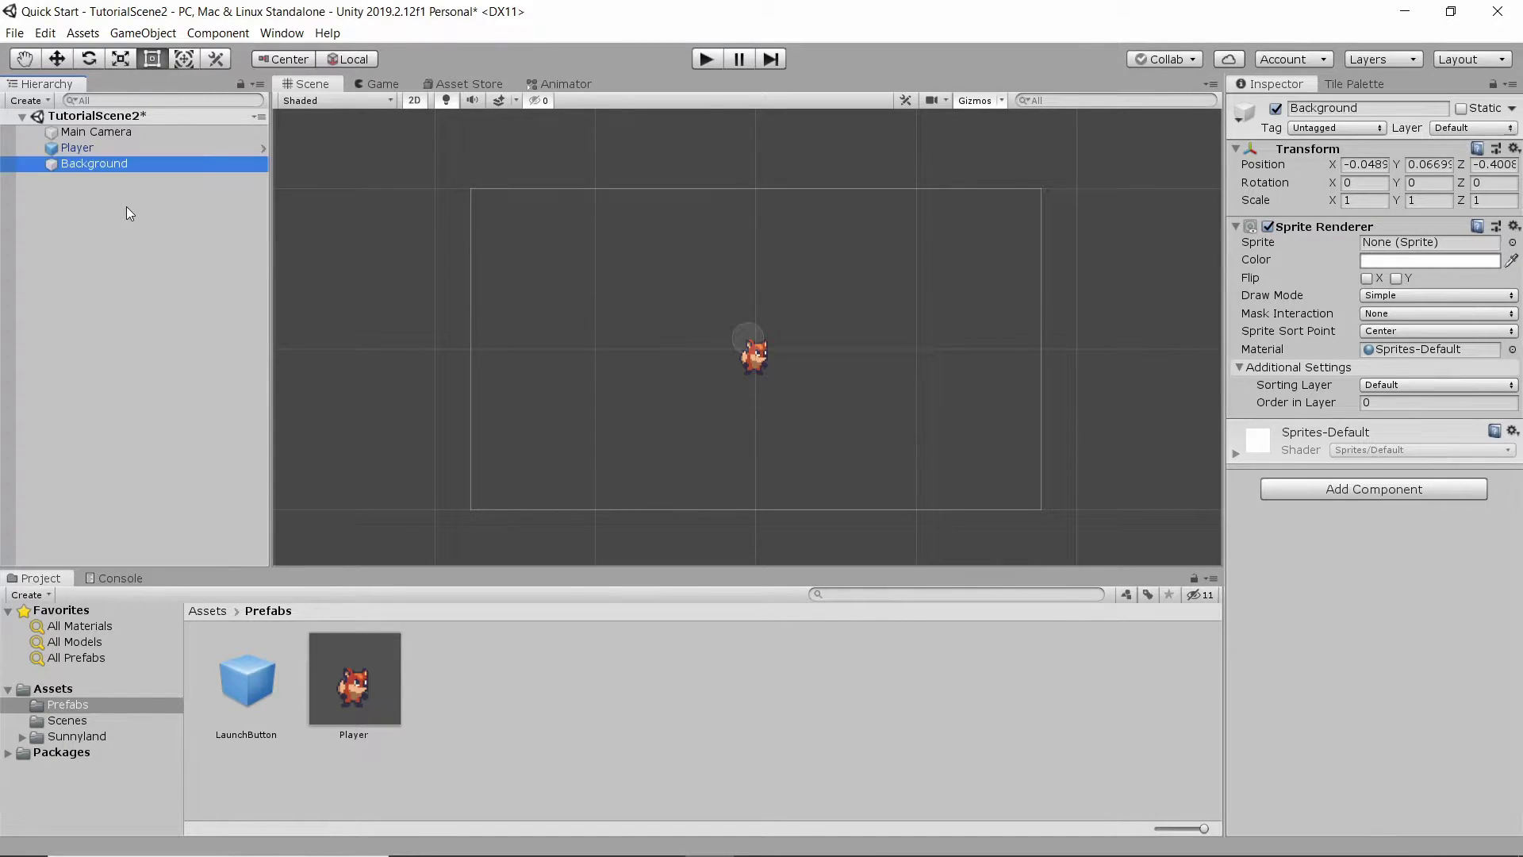
Assign the back sprite from the Sunnyland artwork to the Background object's Sprite Renderer
left_click(1512, 243)
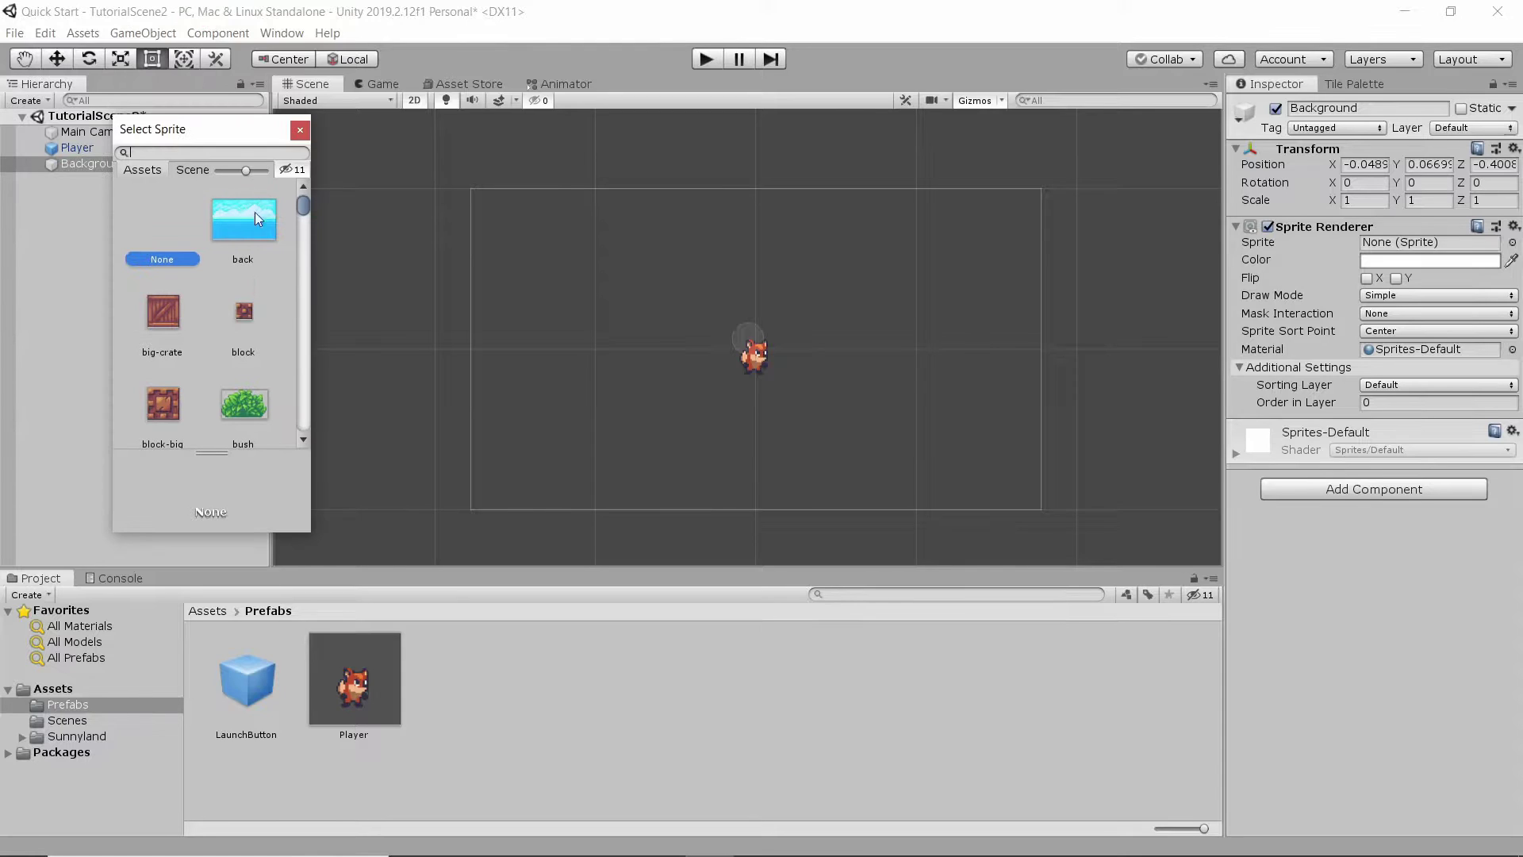
left_click(254, 222)
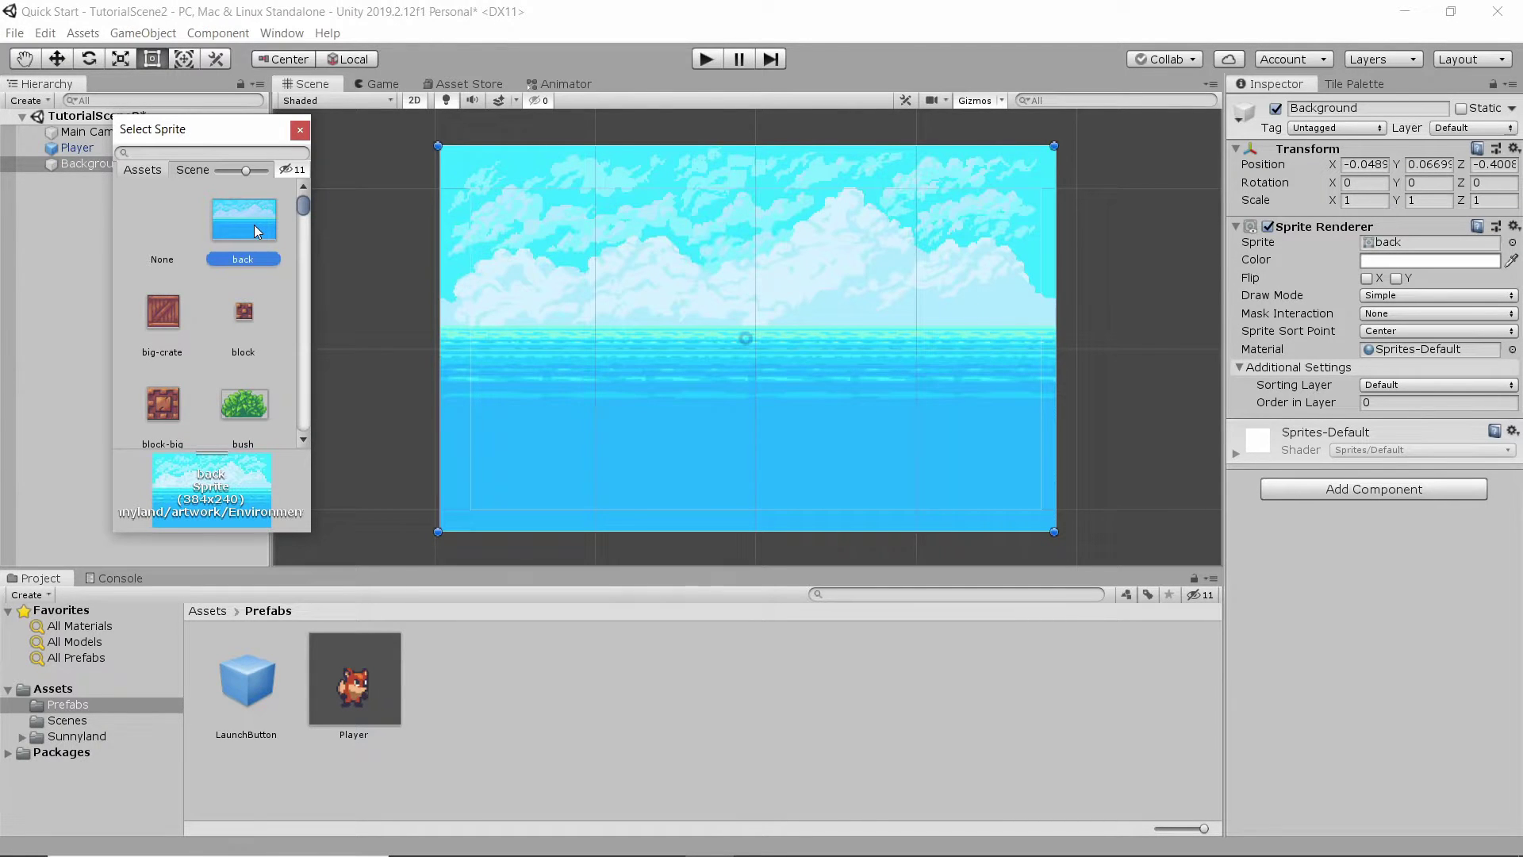
double_click(254, 231)
scroll(731, 235, "down", 2)
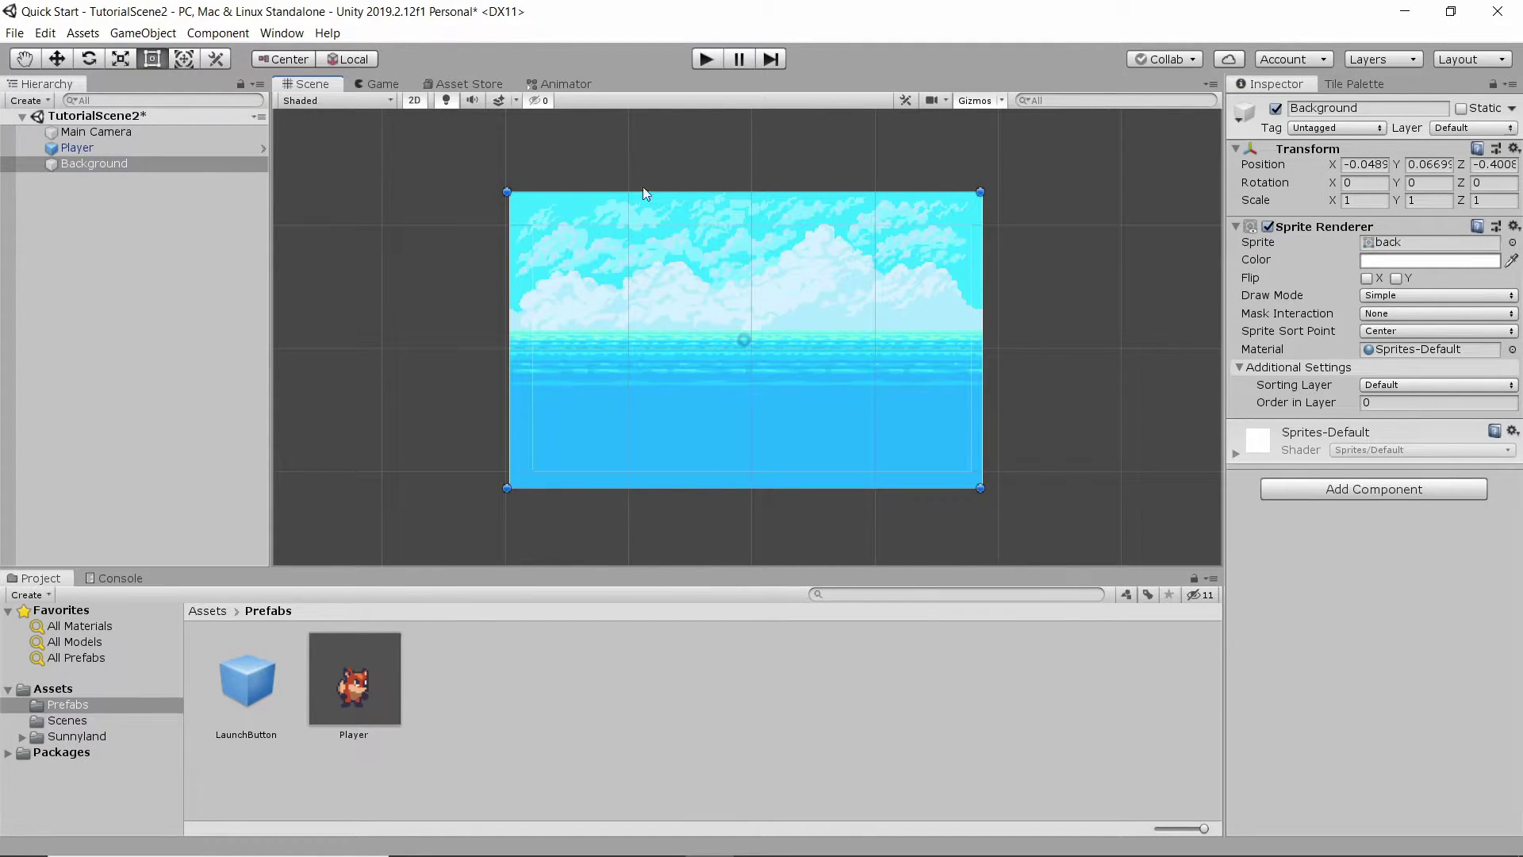
Examine the depth order of the Background, Player and camera in a 3D perspective view, and return to the 2D view
left_click(417, 102)
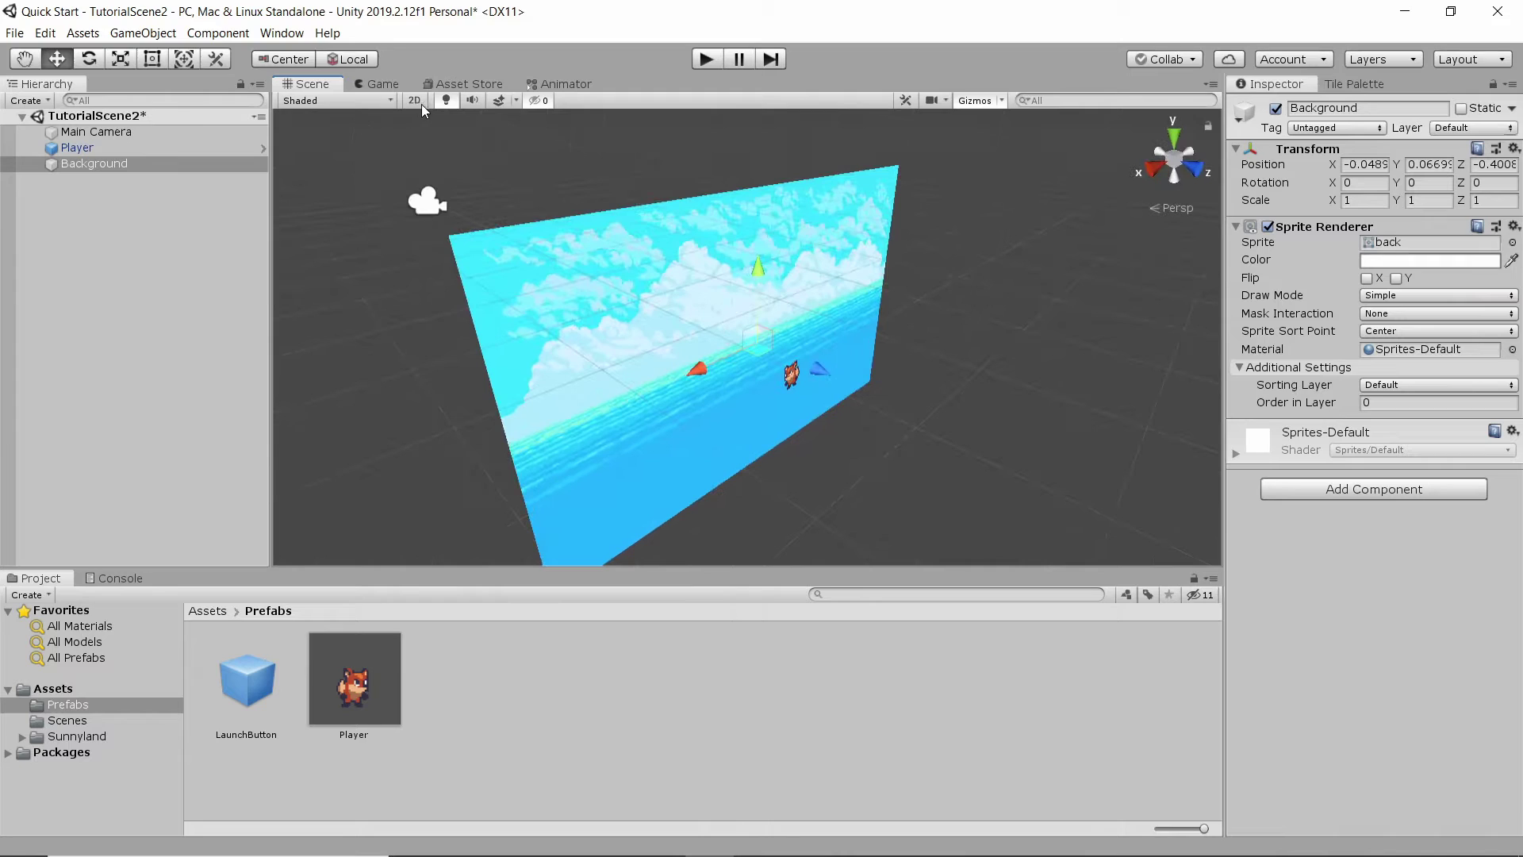
scroll(564, 203, "down", 3)
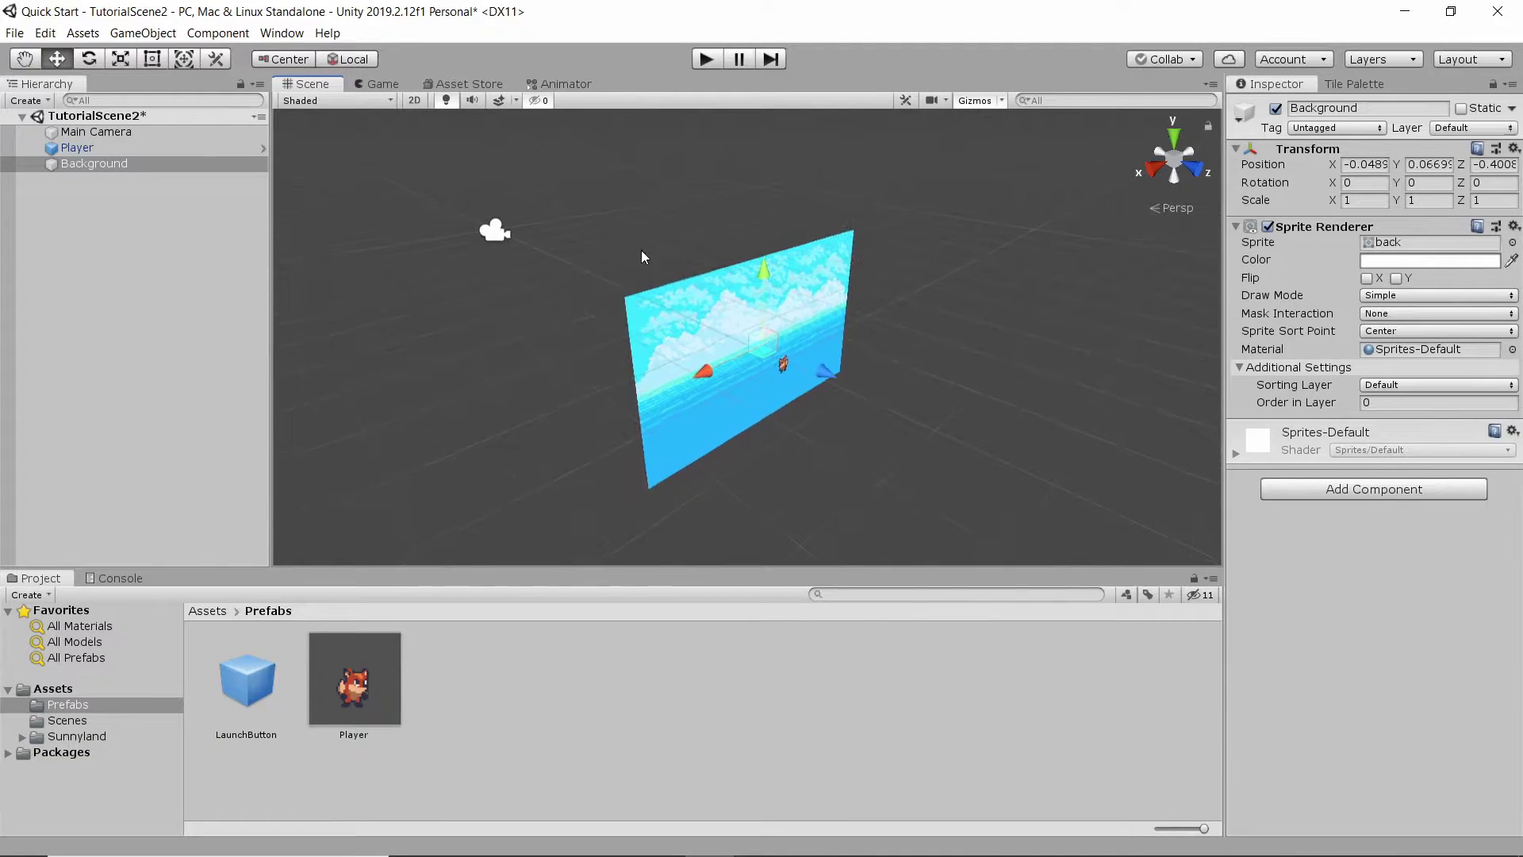
scroll(745, 397, "up", 1)
right_click_drag(744, 397, 974, 430, "alt")
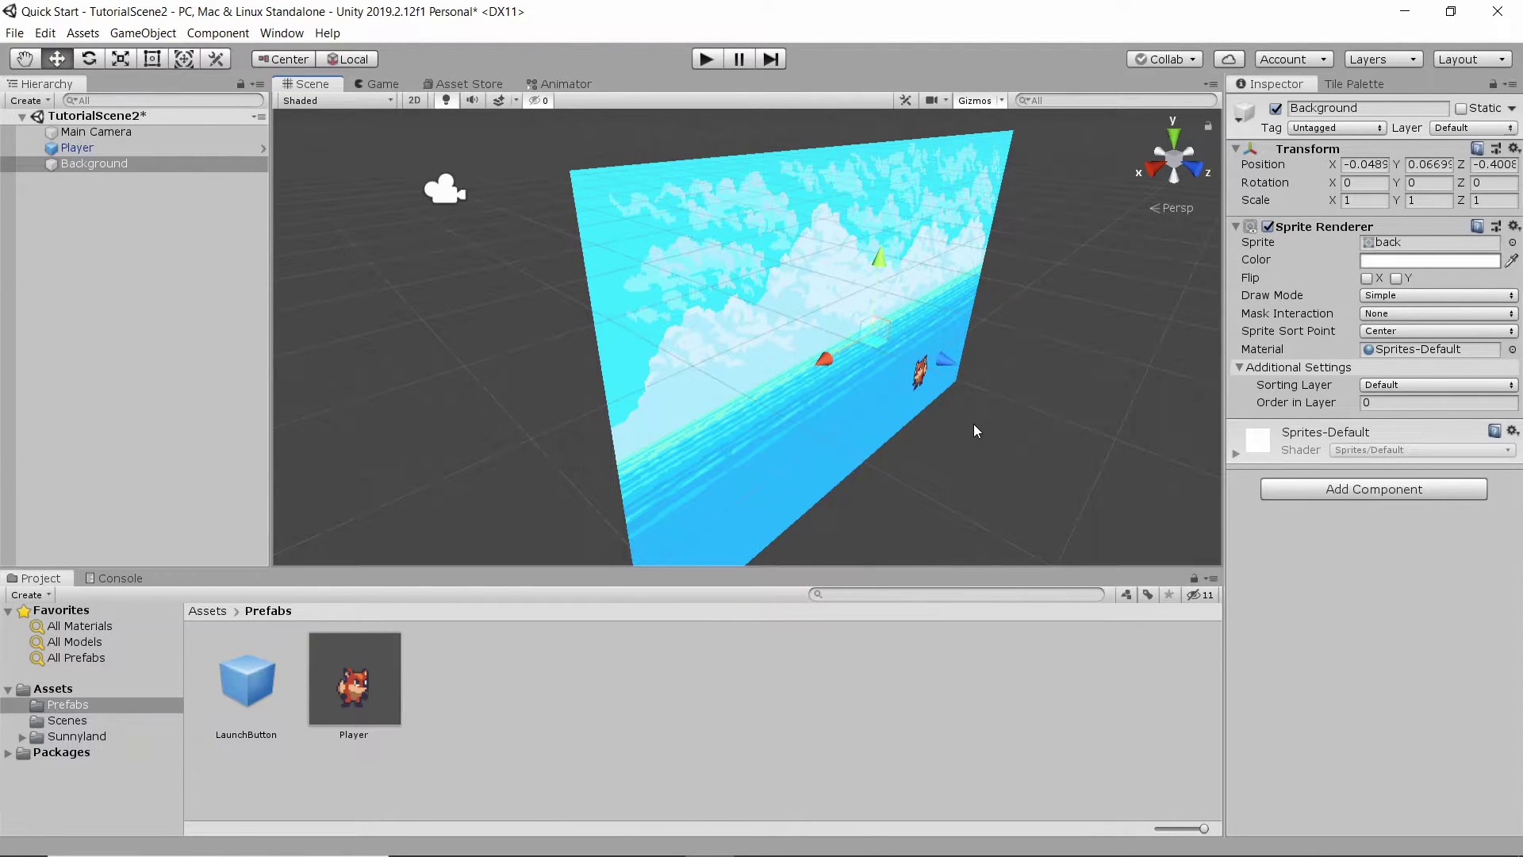
left_click(418, 105)
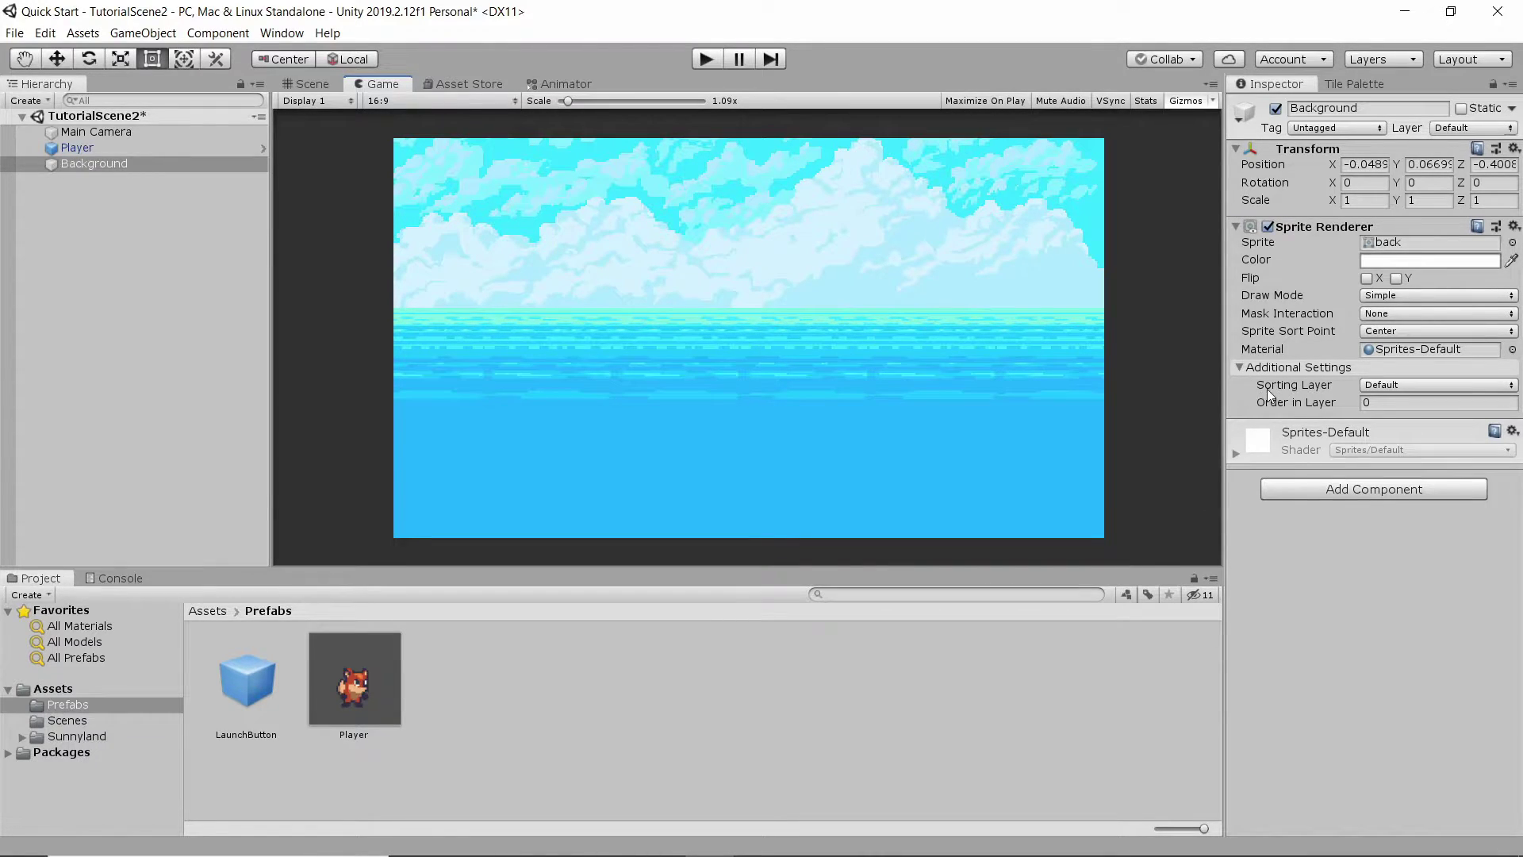
Review the project's sorting layers and assign the Background object's Sprite Renderer to the Background sorting layer
left_click(1392, 387)
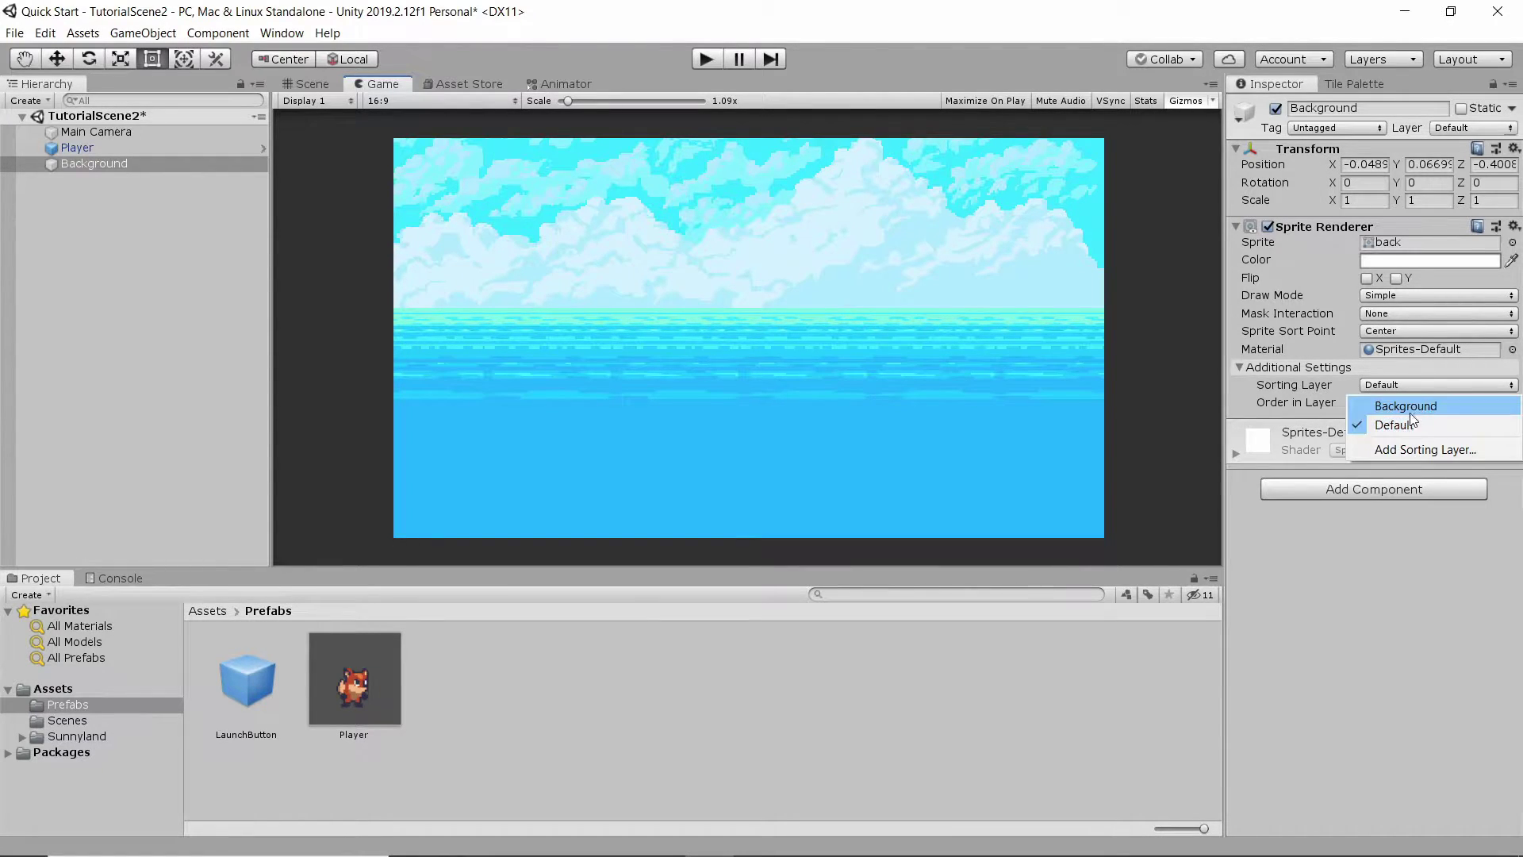
left_click(1426, 451)
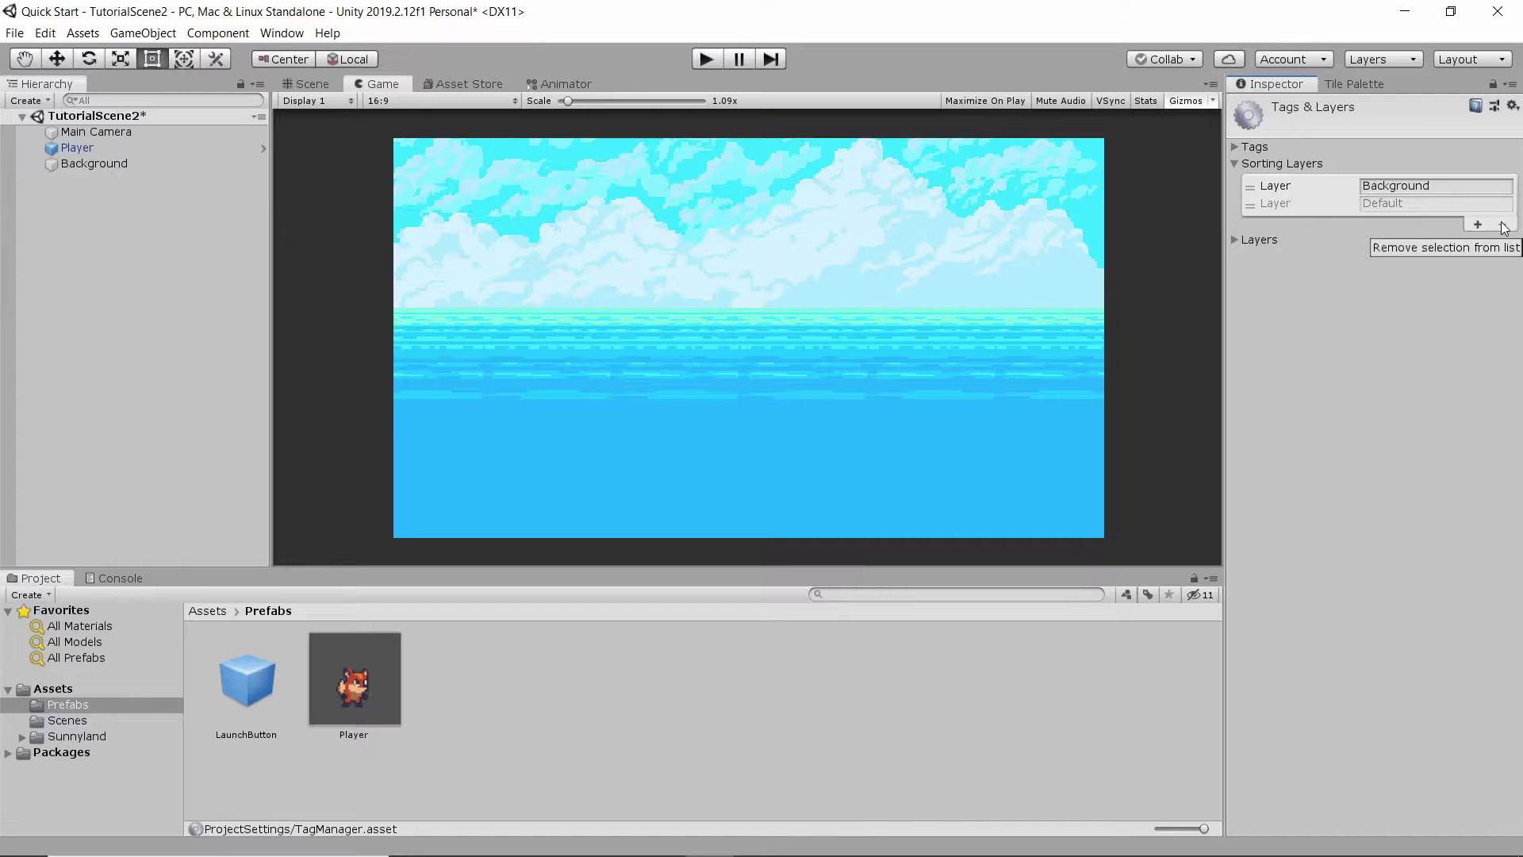
left_click(1340, 202)
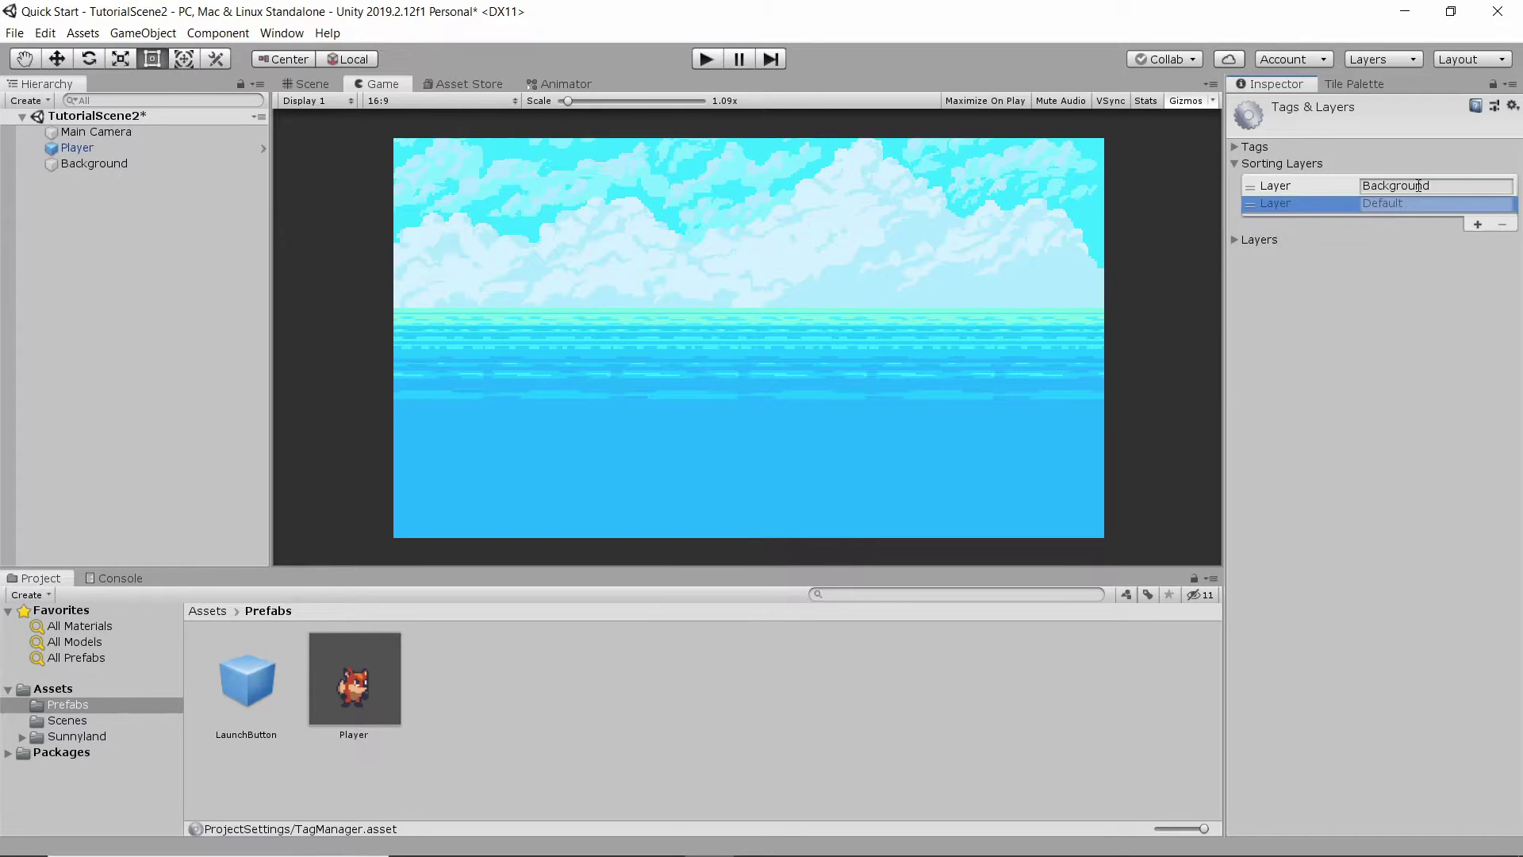
left_click(152, 164)
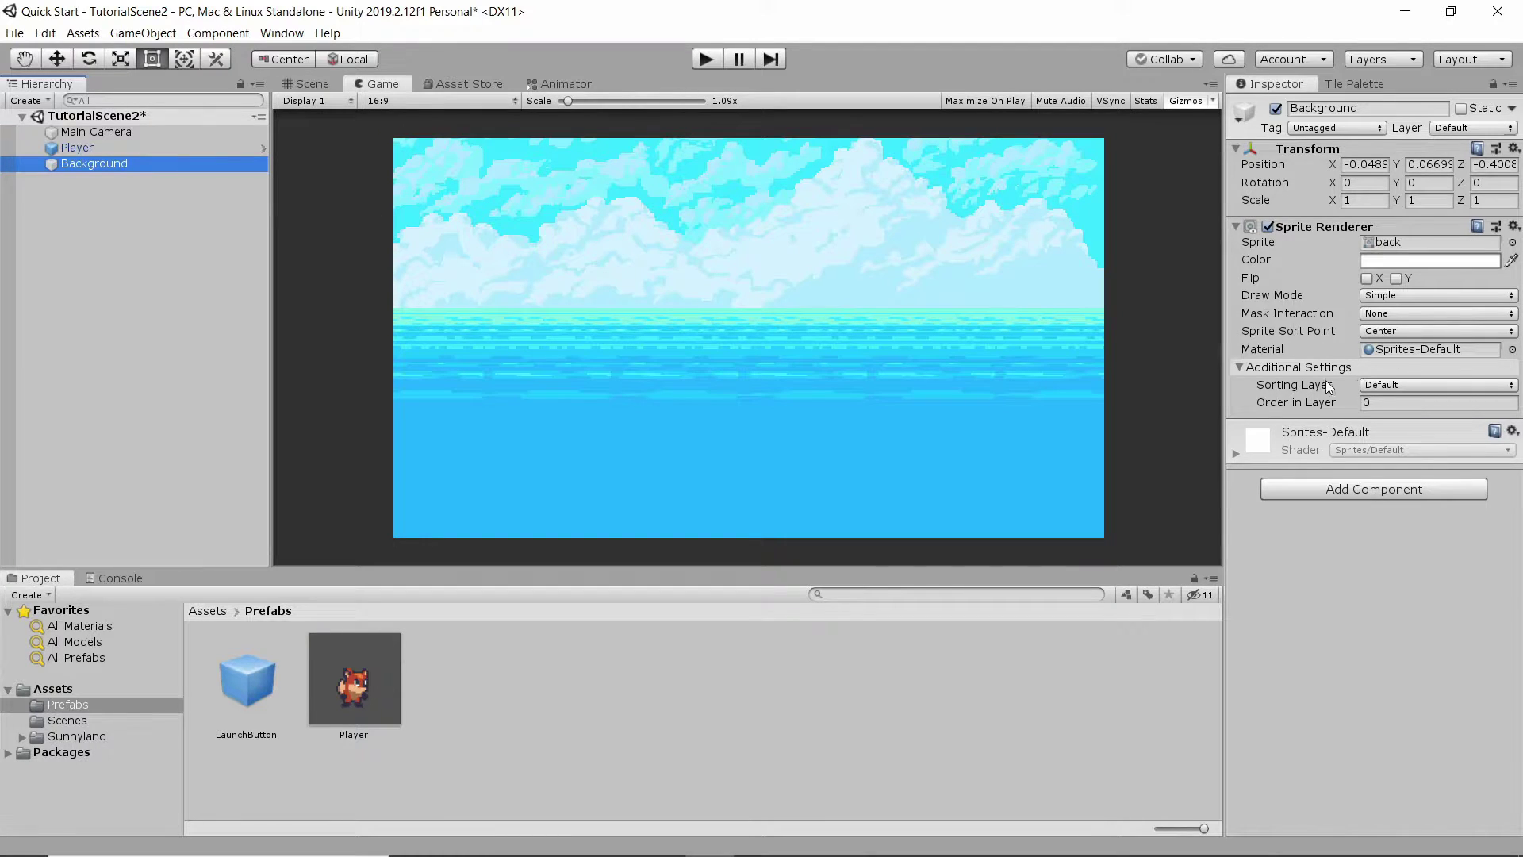
left_click(1395, 386)
left_click(1396, 402)
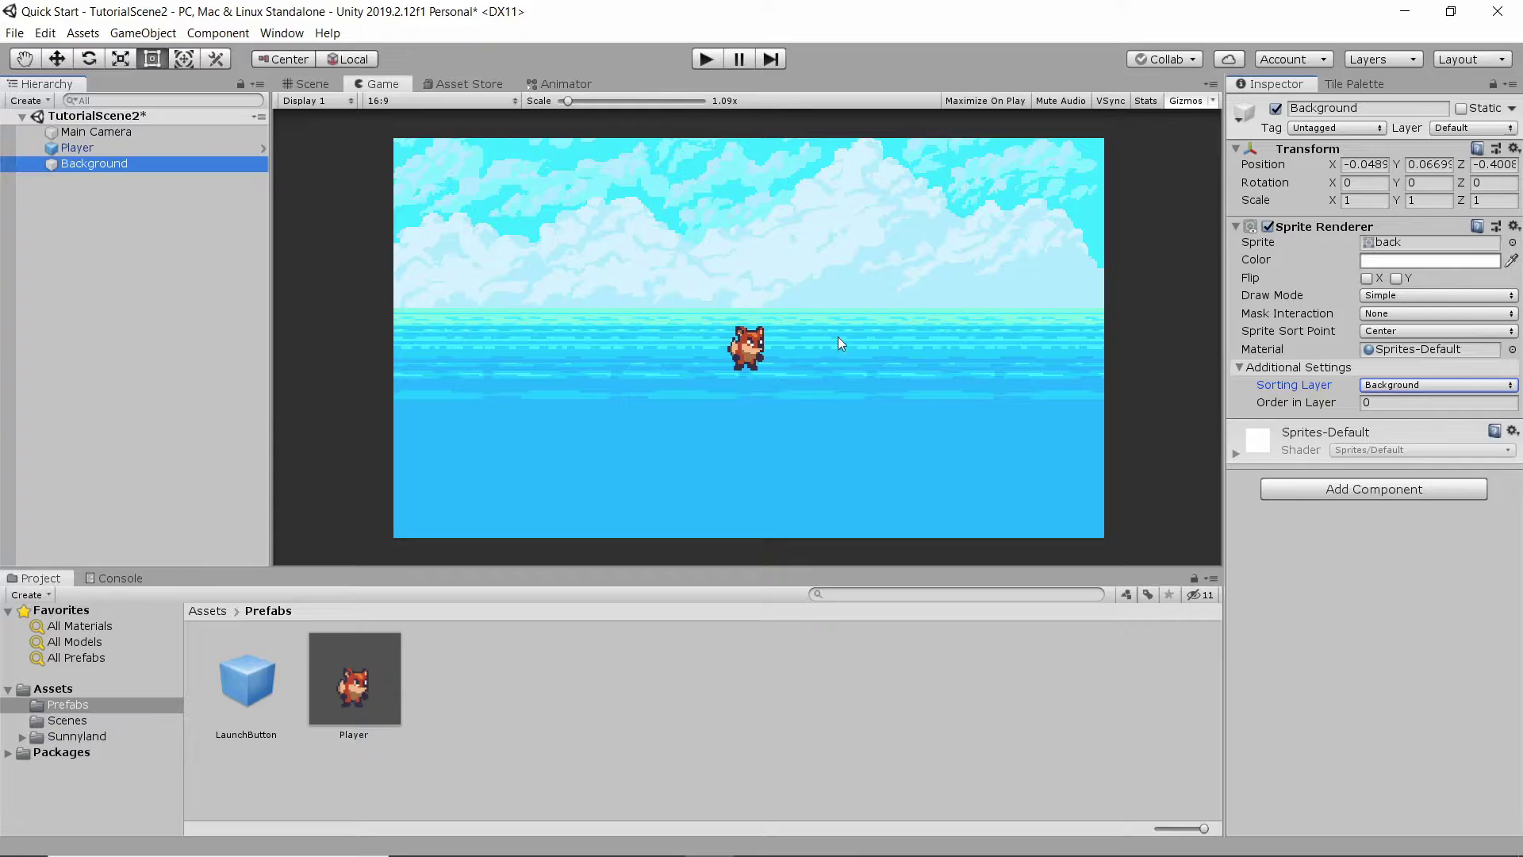
Inspect the Player's Rigidbody 2D settings and run the scene briefly to test how gravity affects the Player
key("Up")
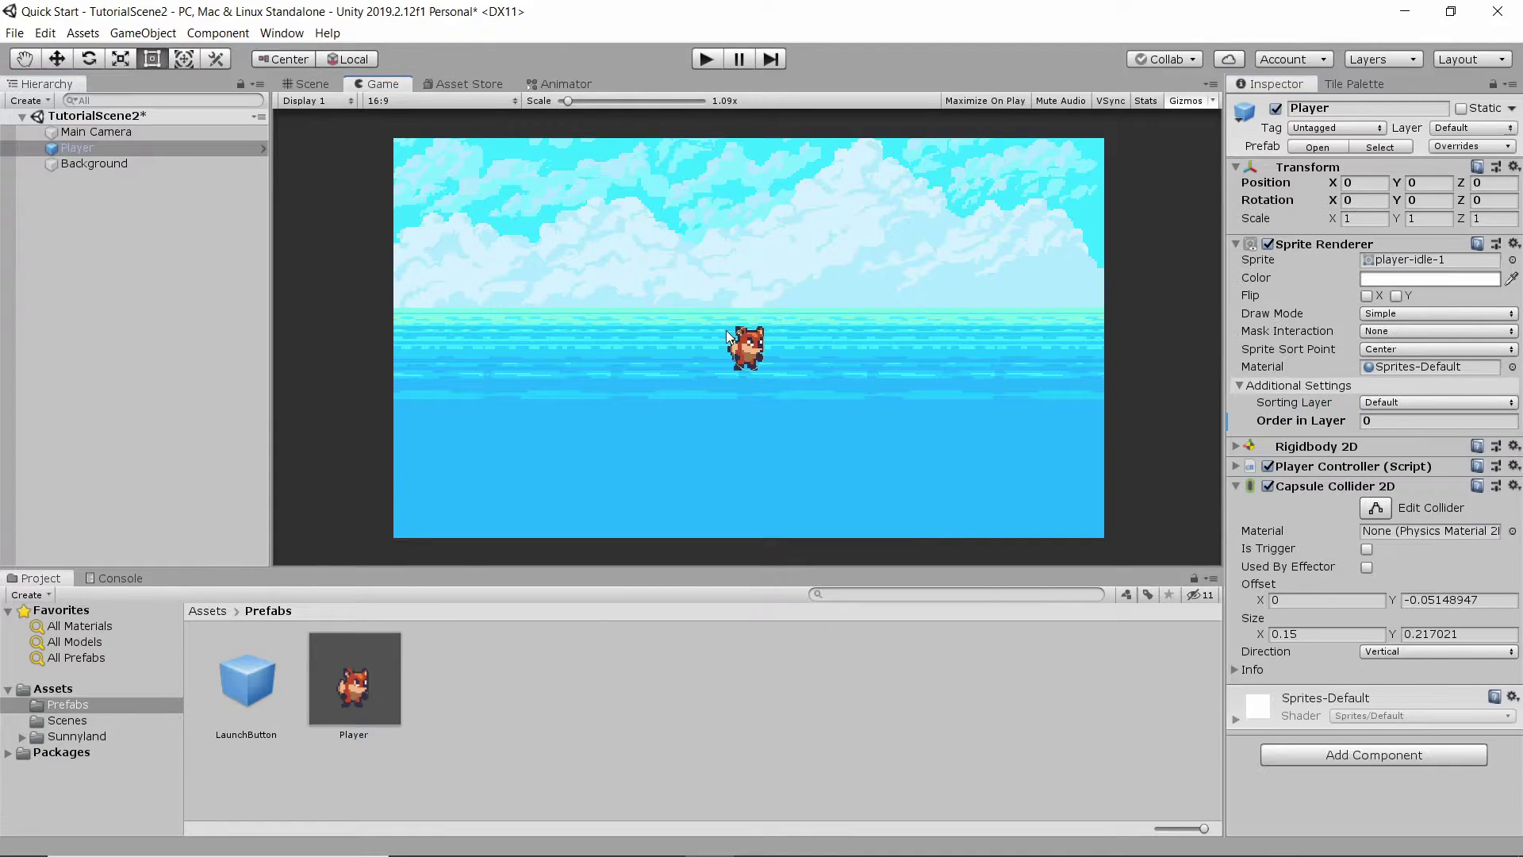
left_click(1235, 447)
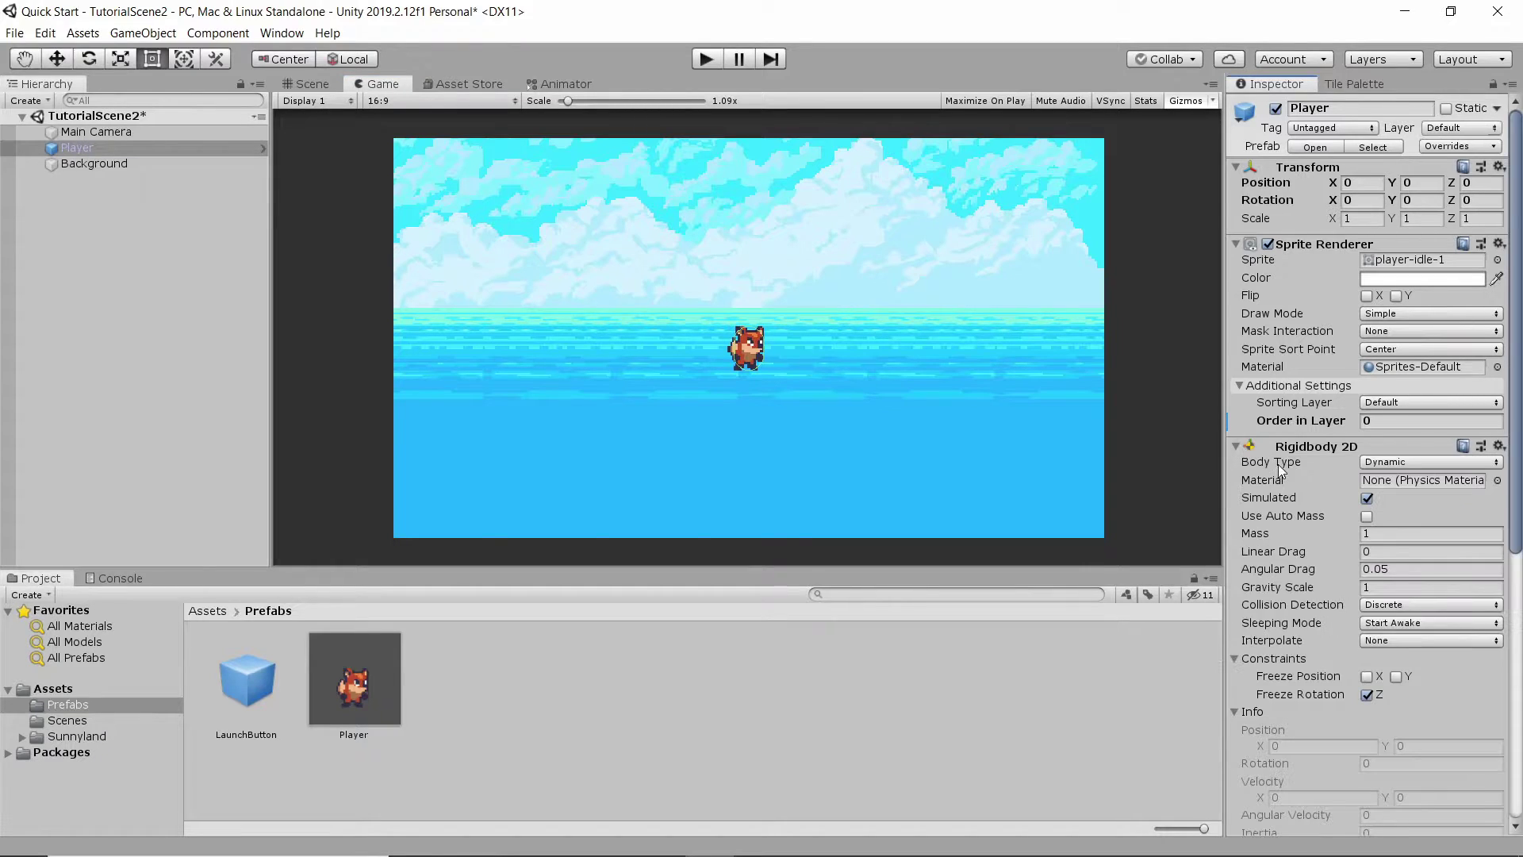
scroll(1292, 323, "down", 5)
scroll(1293, 303, "up", 2)
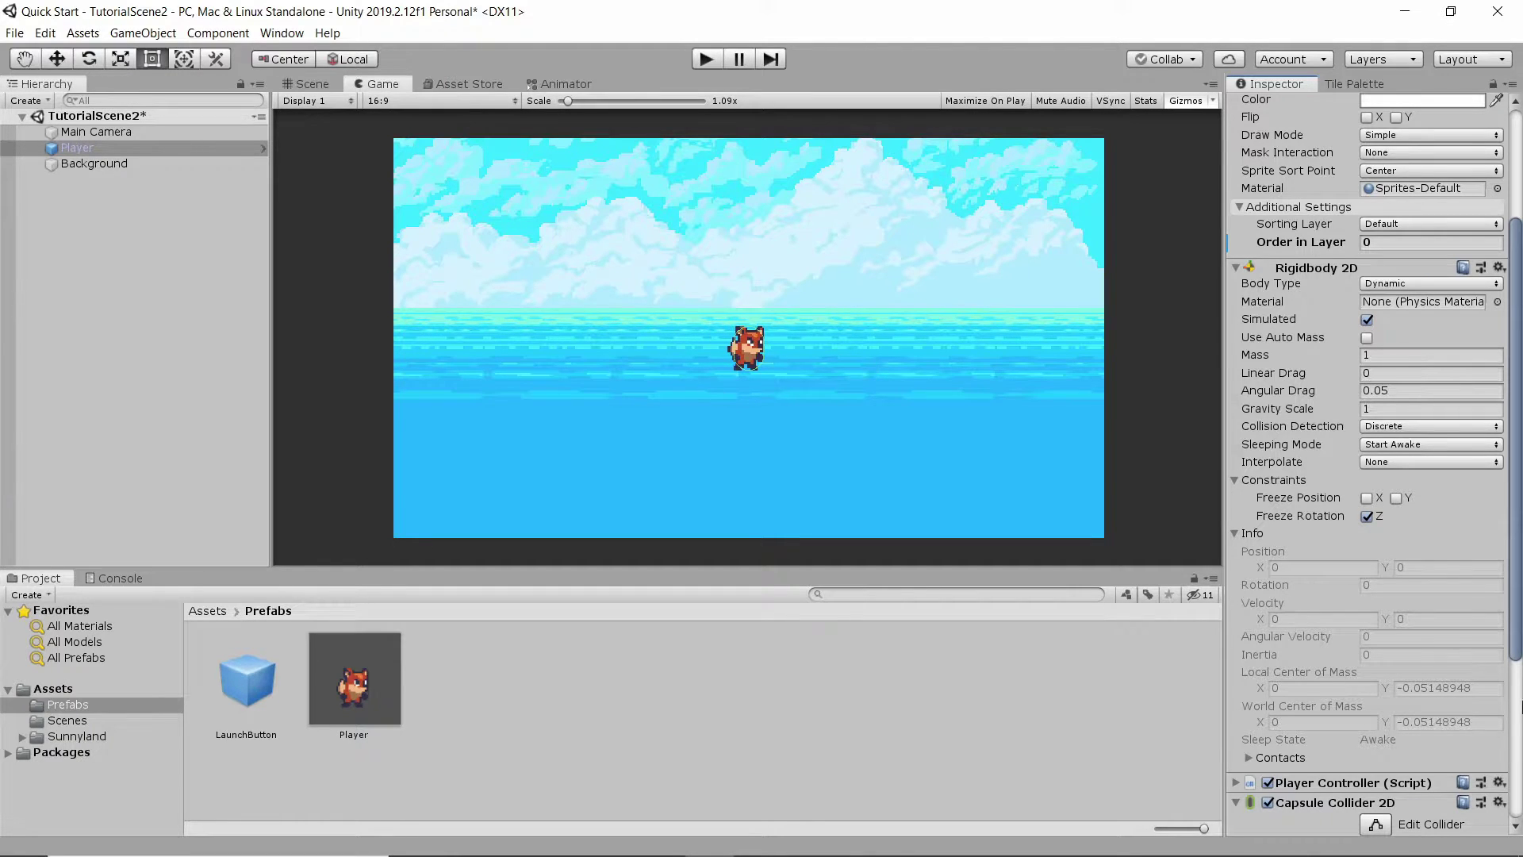
left_click(1252, 412)
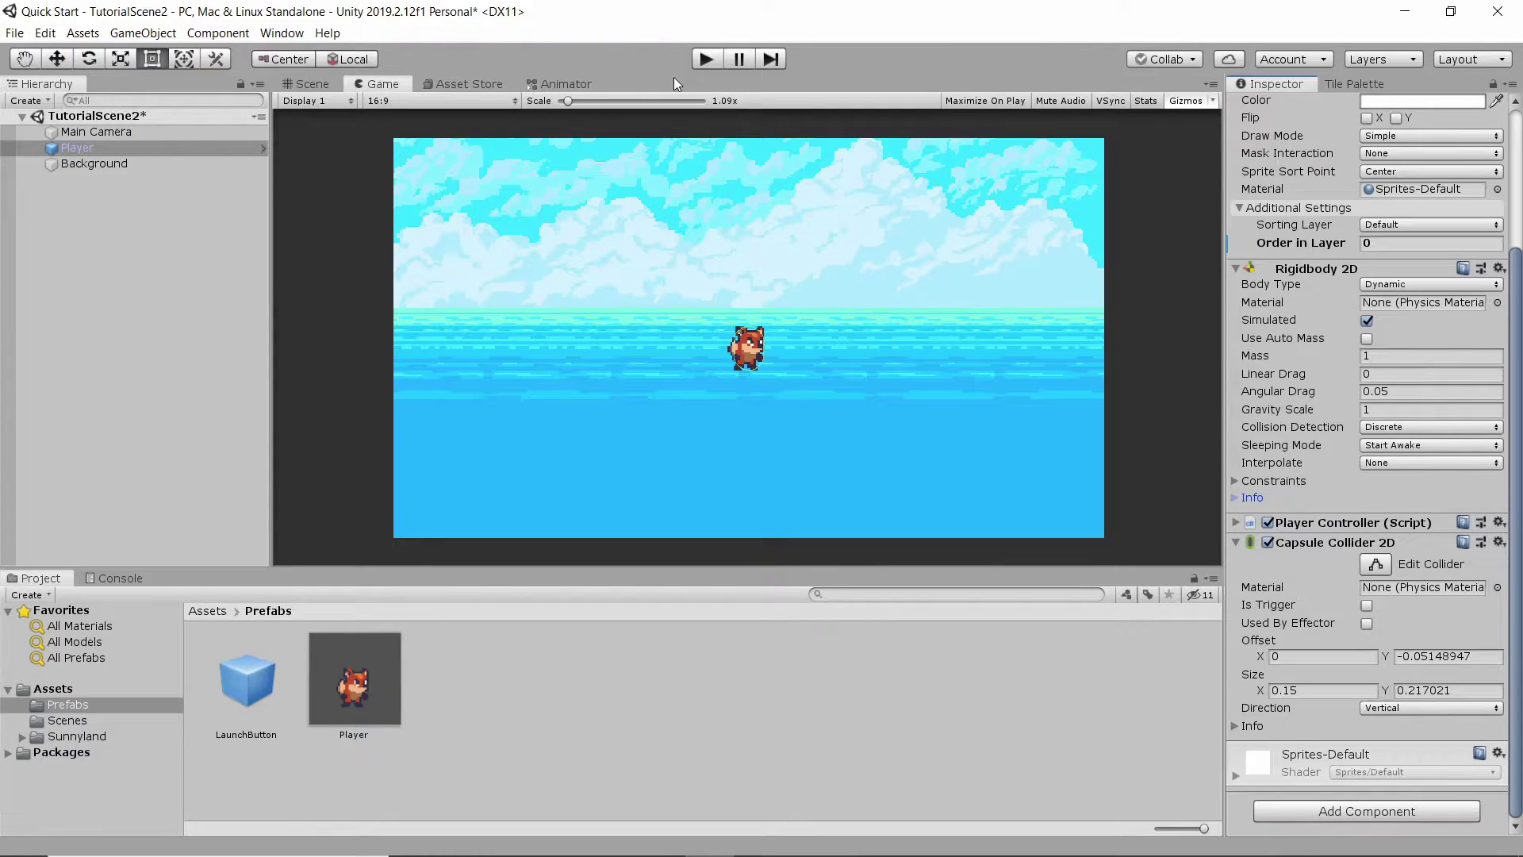
left_click(700, 63)
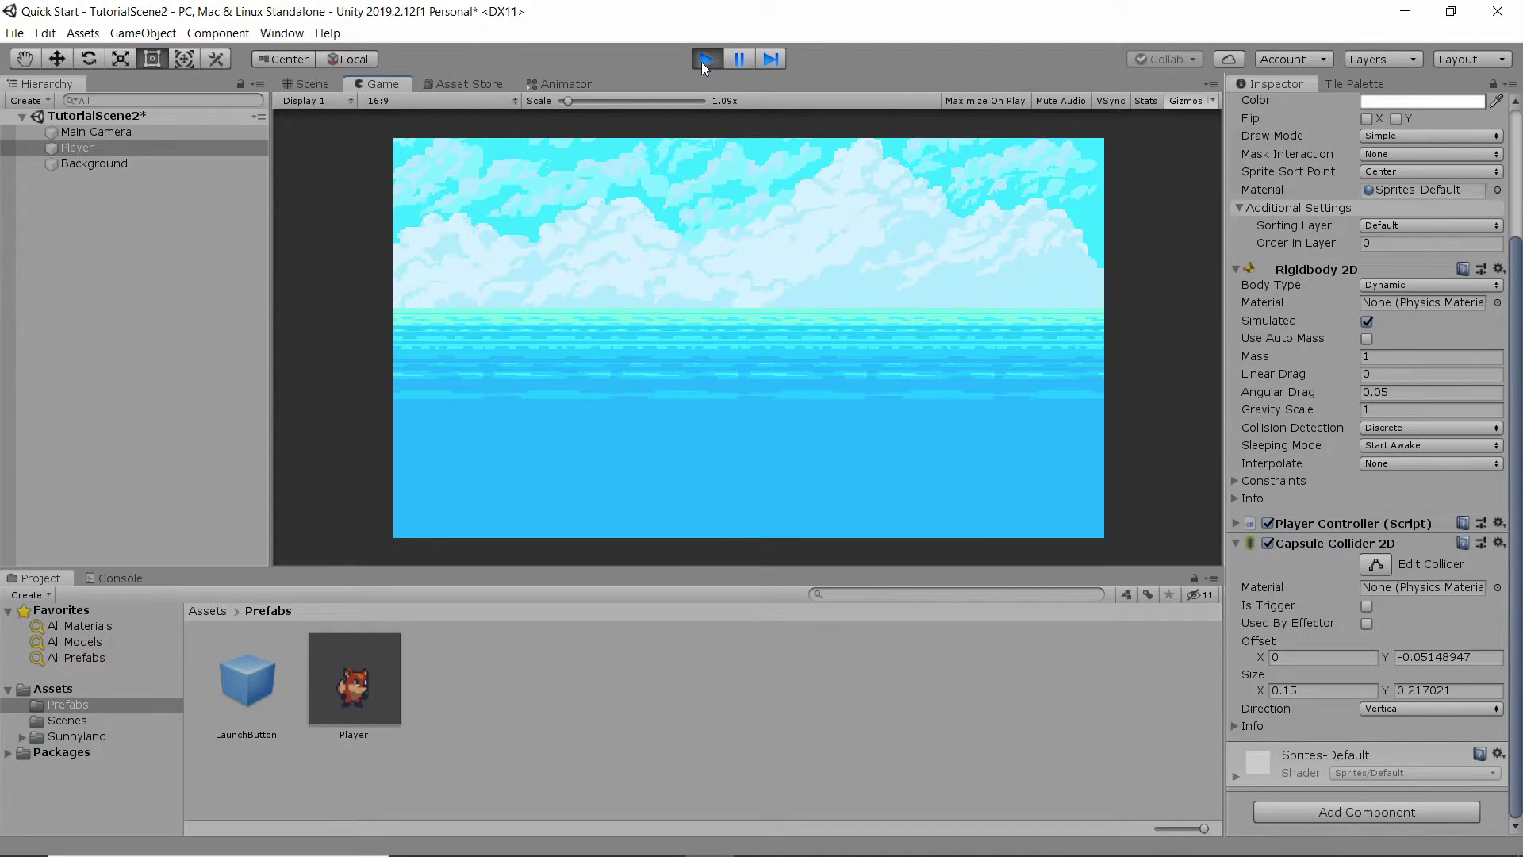
left_click(701, 62)
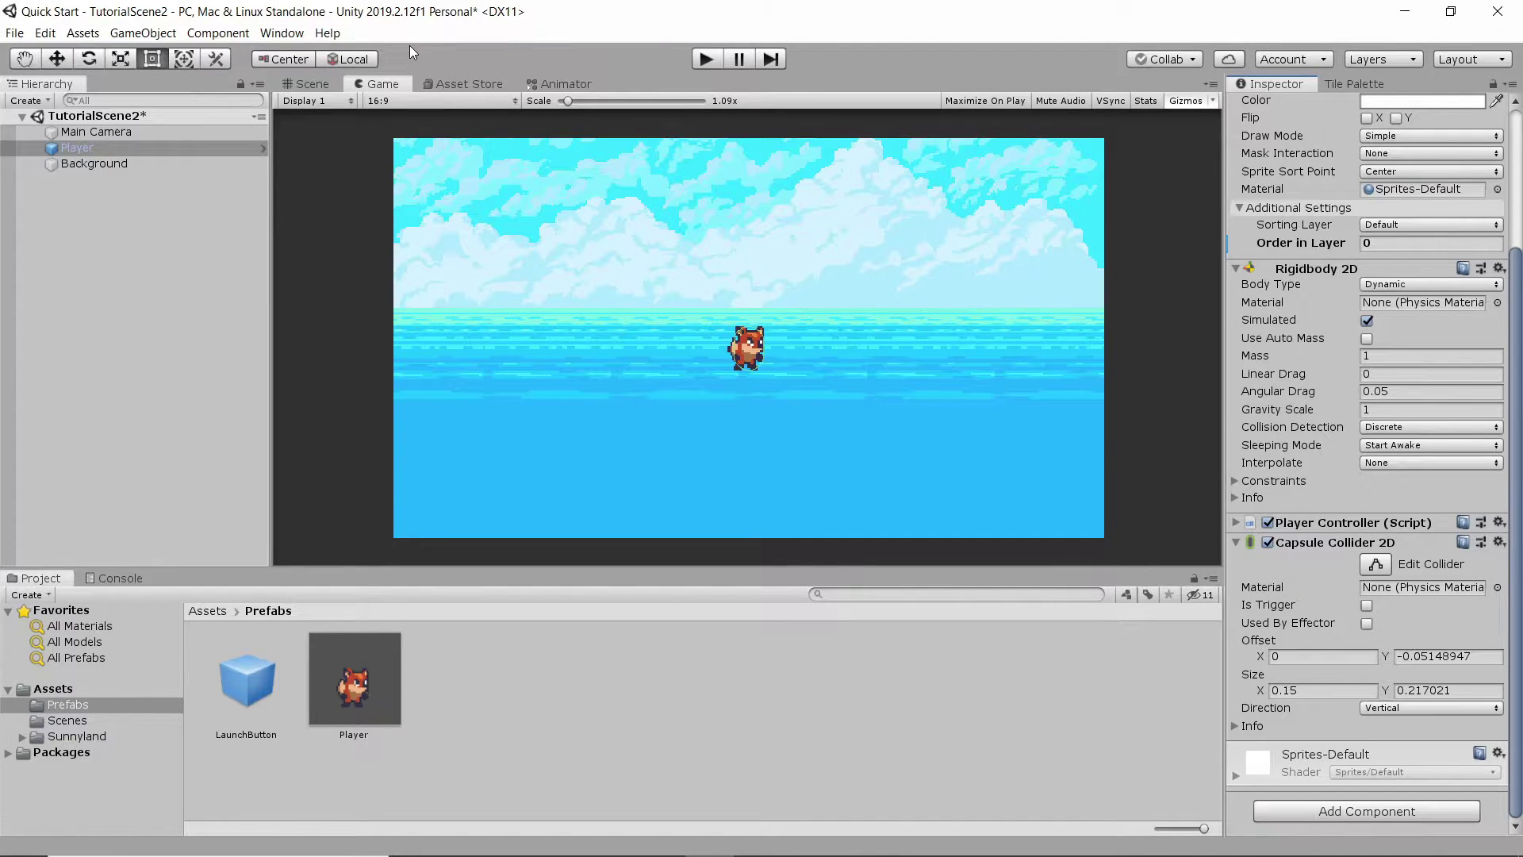
Check the 2D Sprite, 2D Tilemap Editor and Cinemachine packages in the Package Manager, and return to the editor
left_click(290, 39)
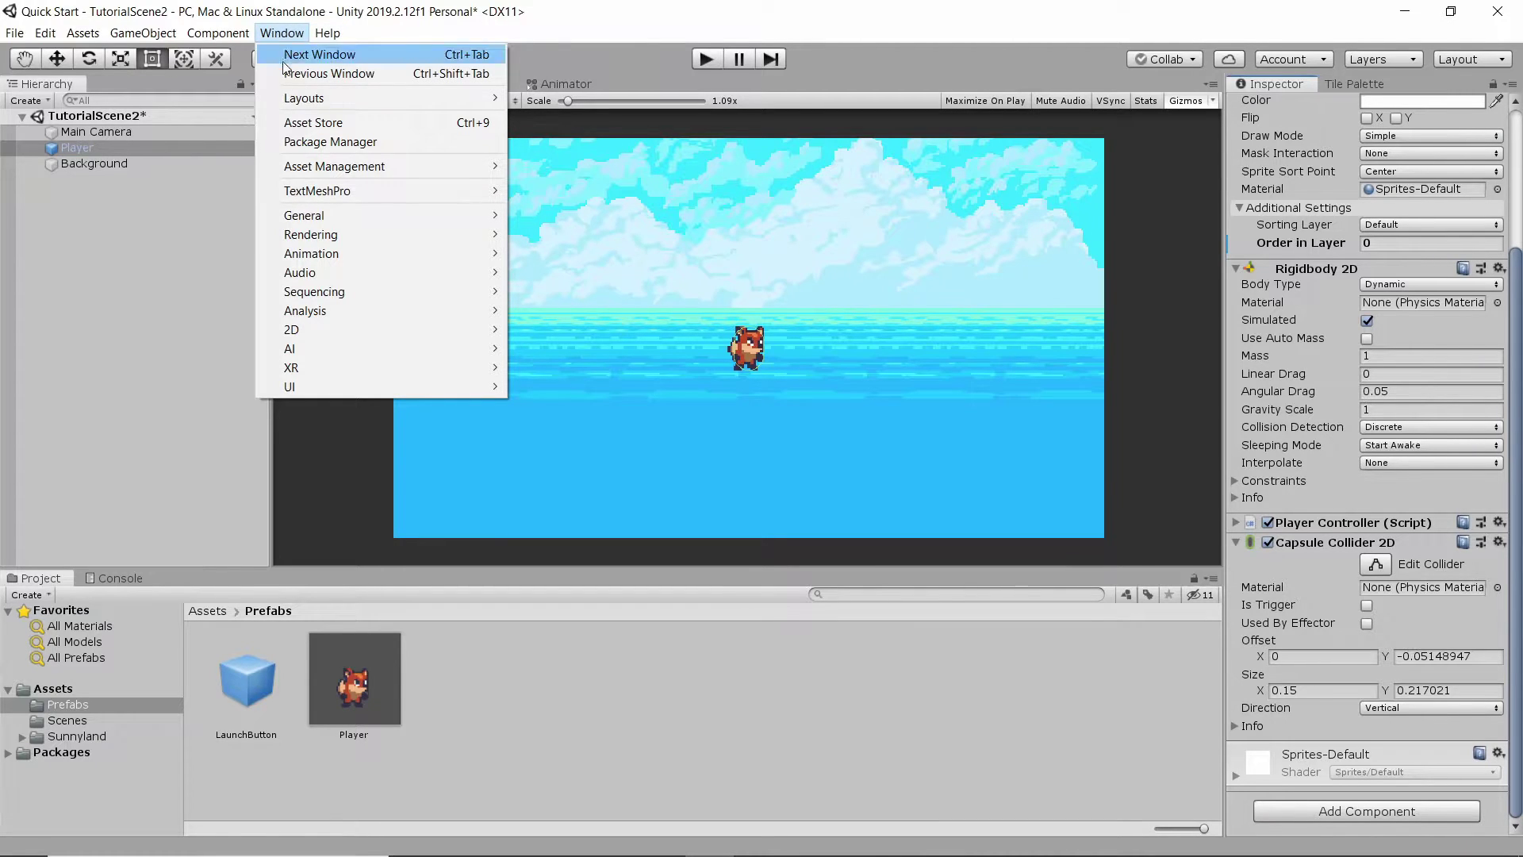
left_click(349, 140)
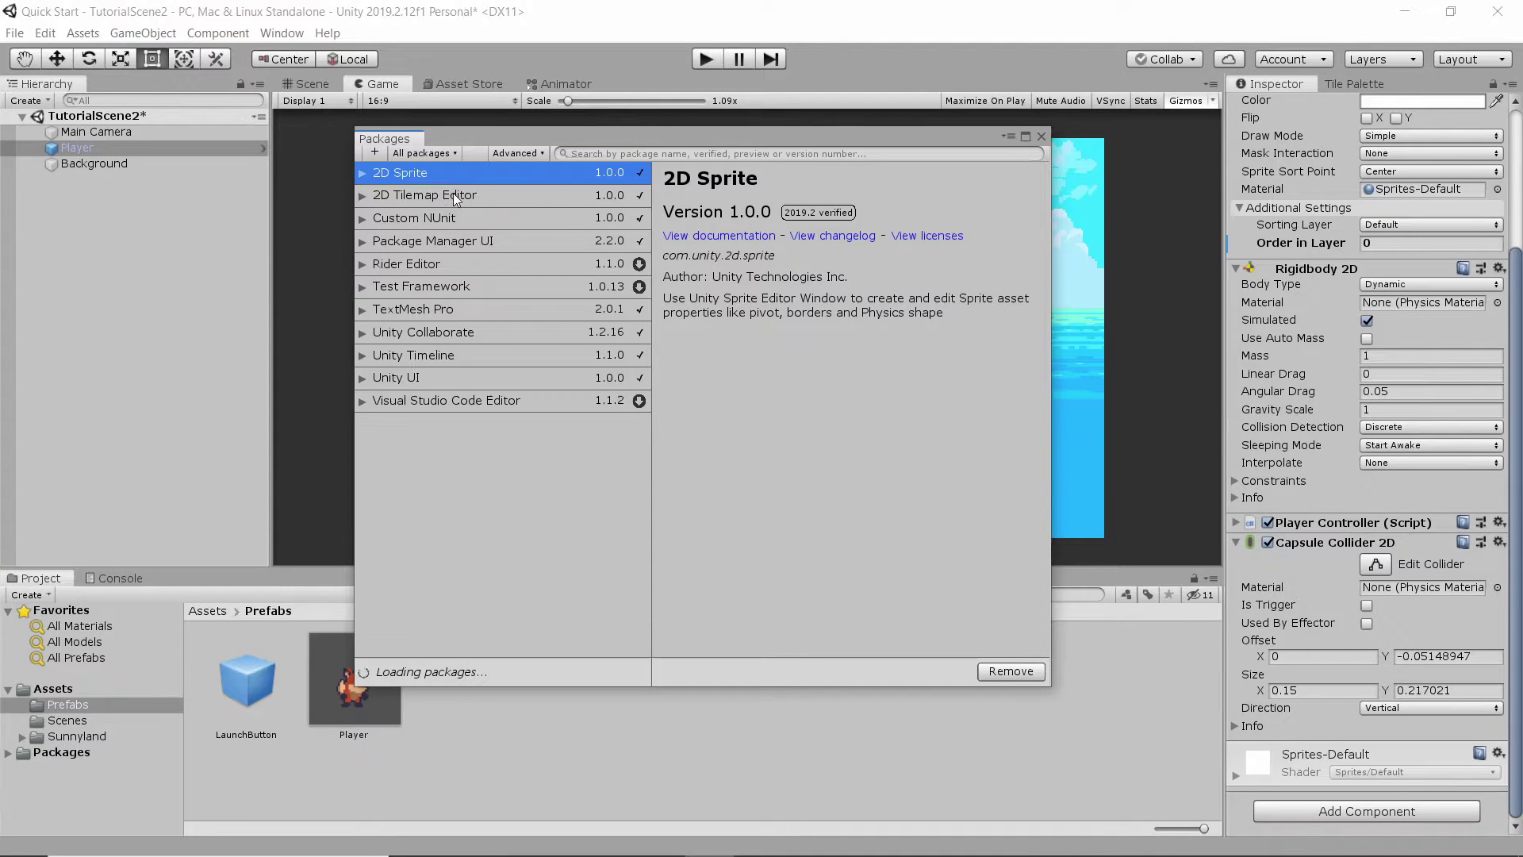
left_click(411, 194)
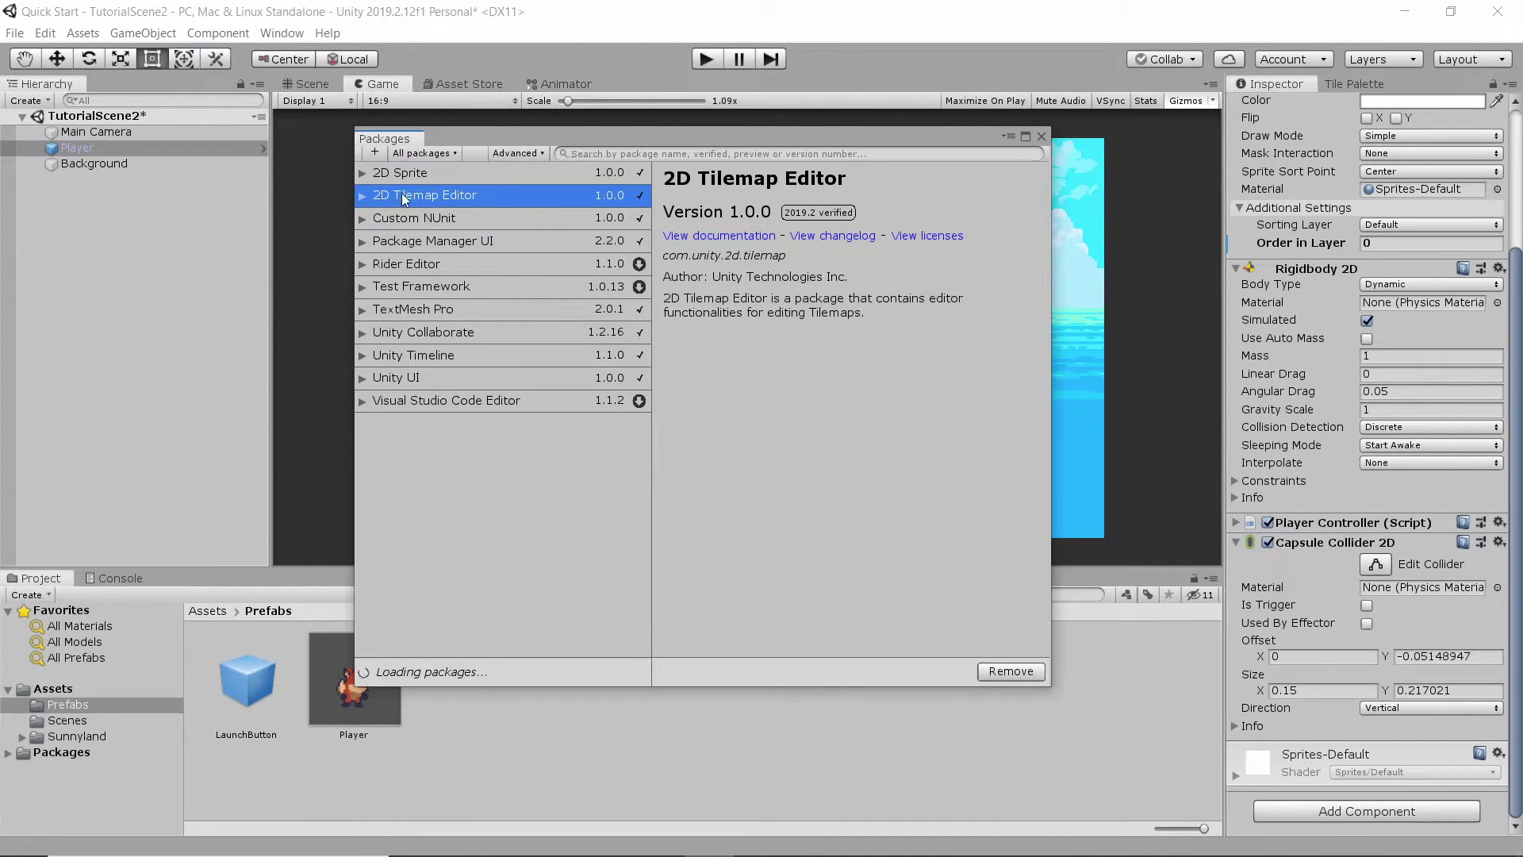
left_click(479, 173)
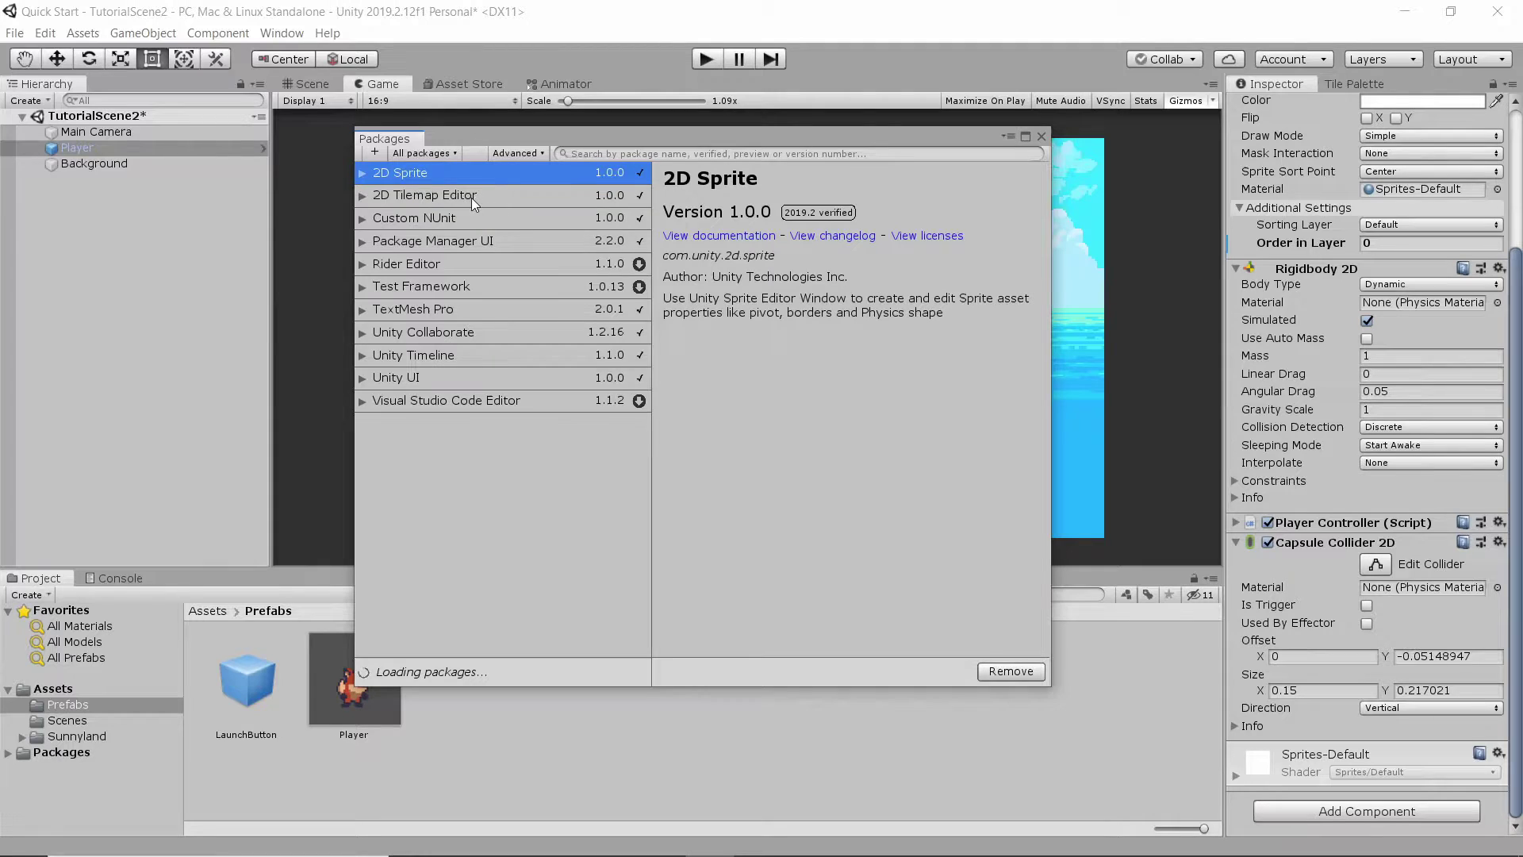
left_click(611, 151)
left_click(584, 195)
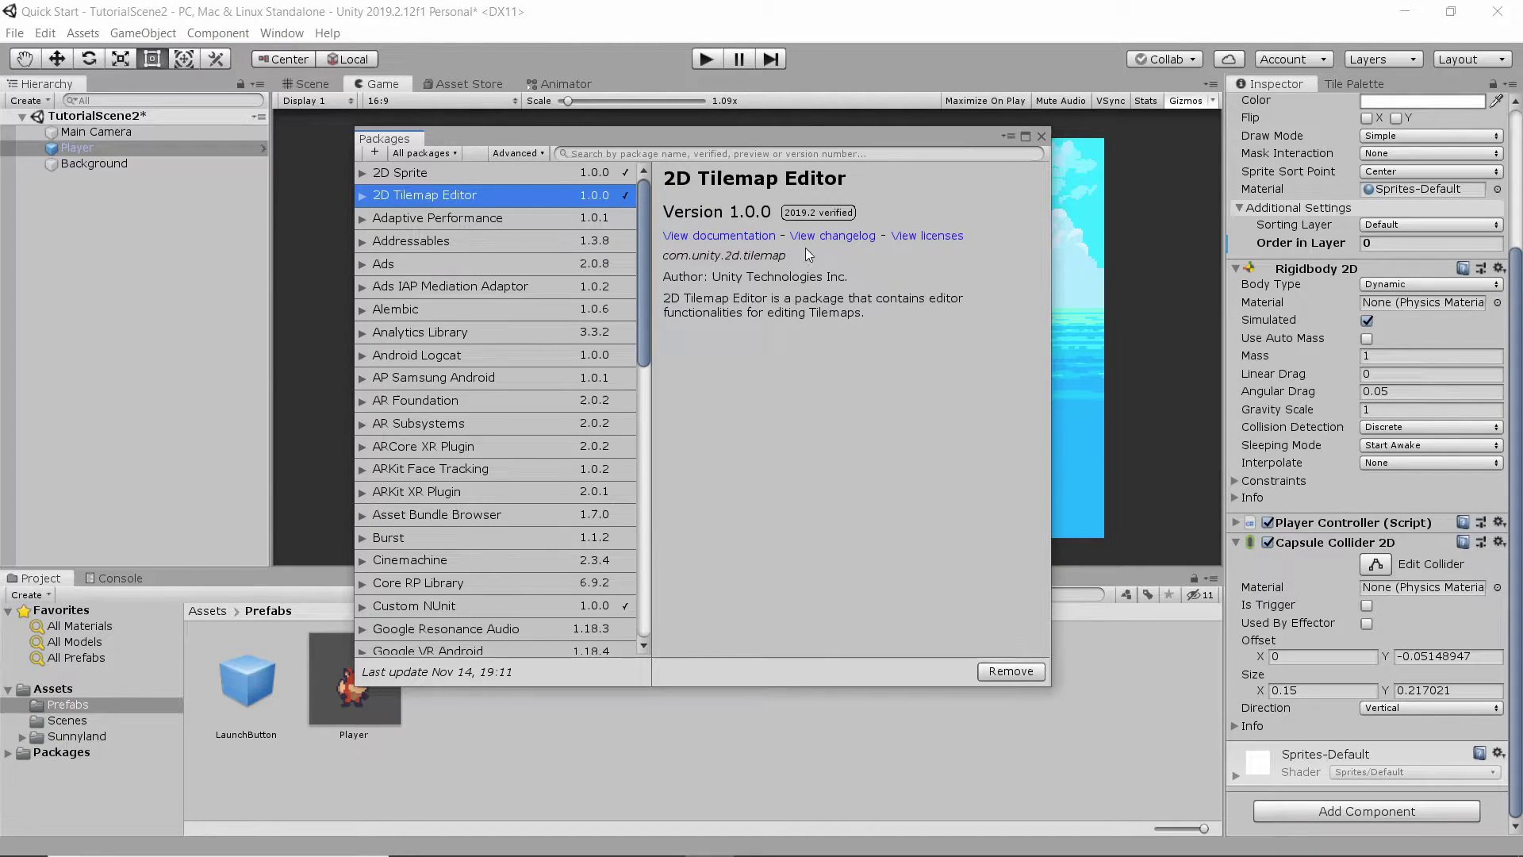
scroll(440, 276, "down", 5)
scroll(439, 276, "up", 5)
left_click(468, 562)
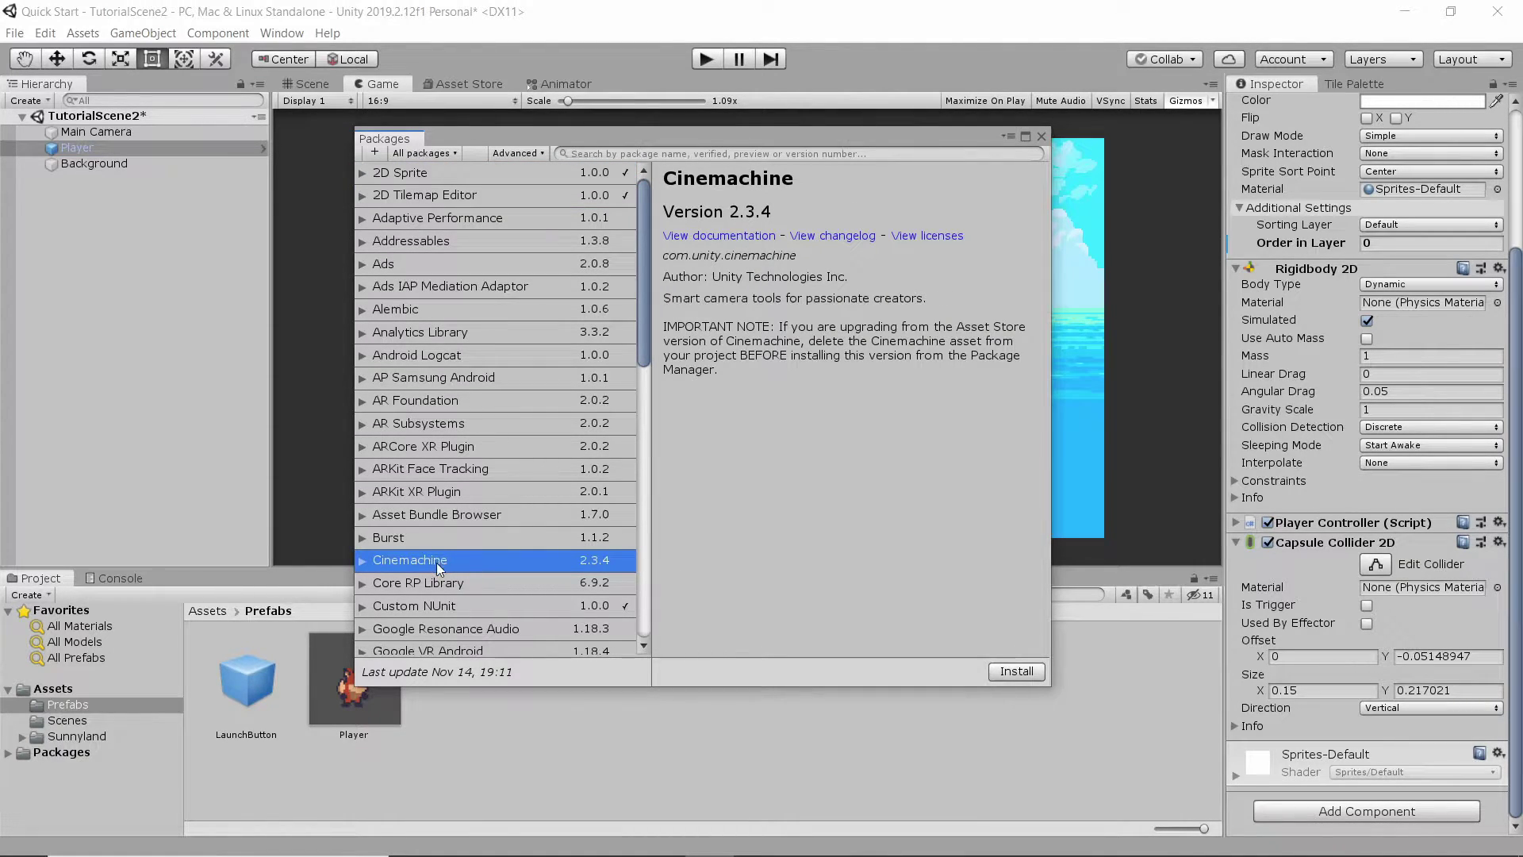
left_click(411, 106)
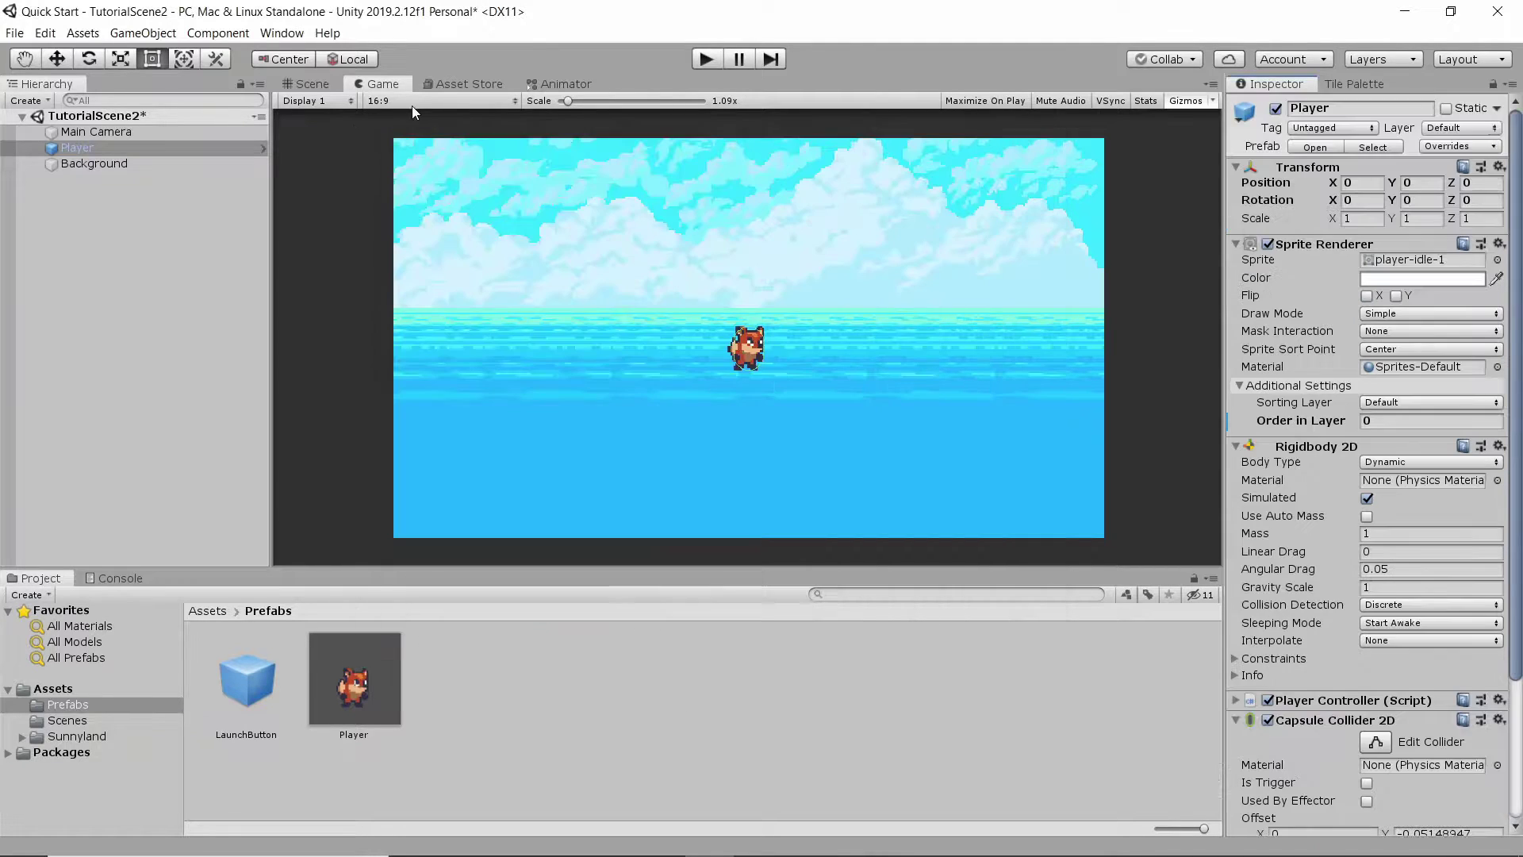
Open the Tile Palette window for 2D tile editing
left_click(281, 33)
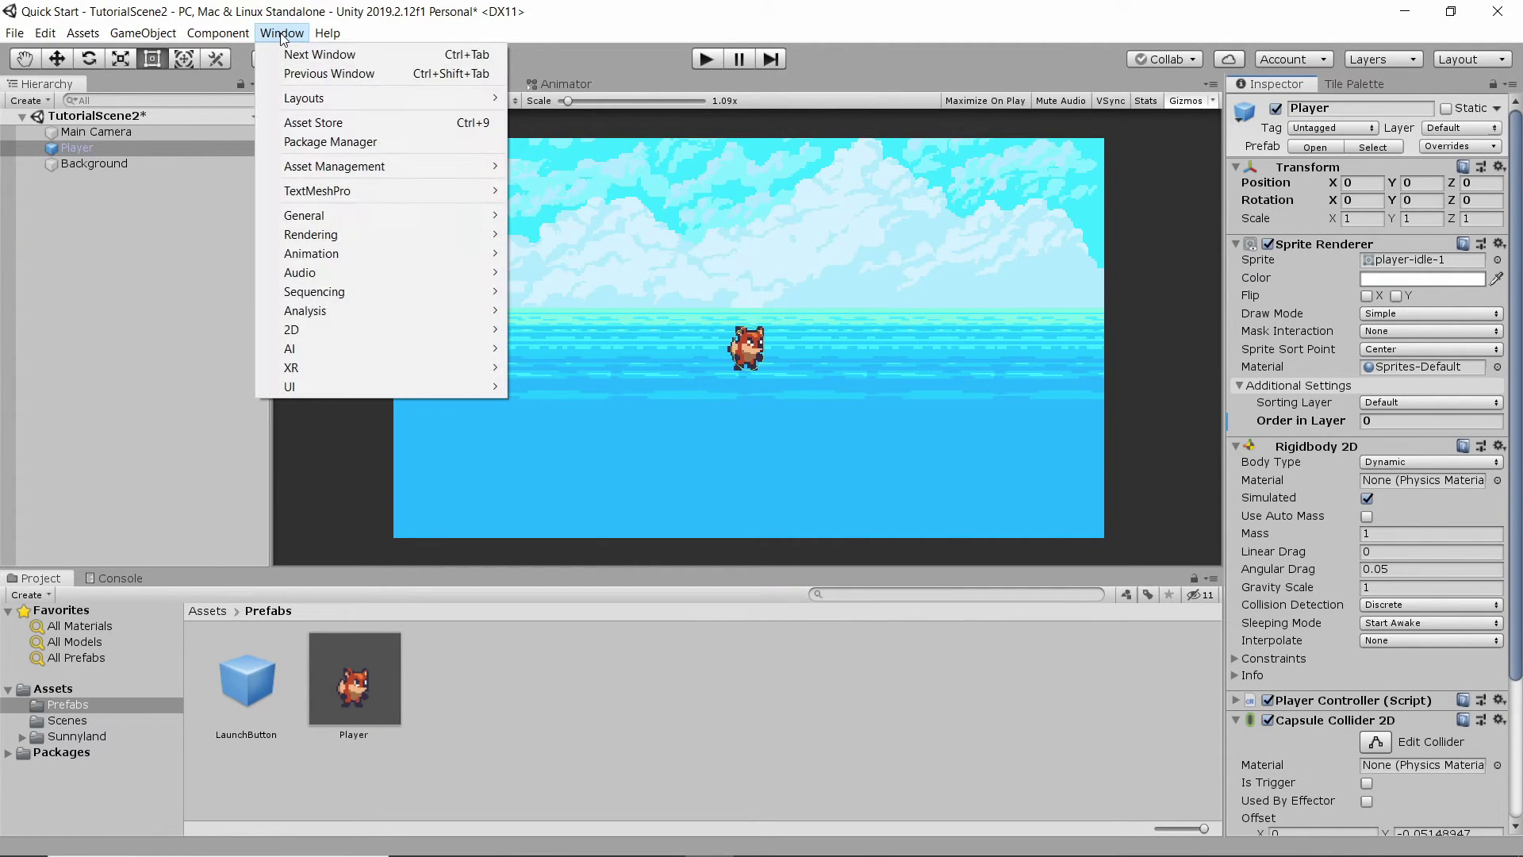
mouse_move(346, 329)
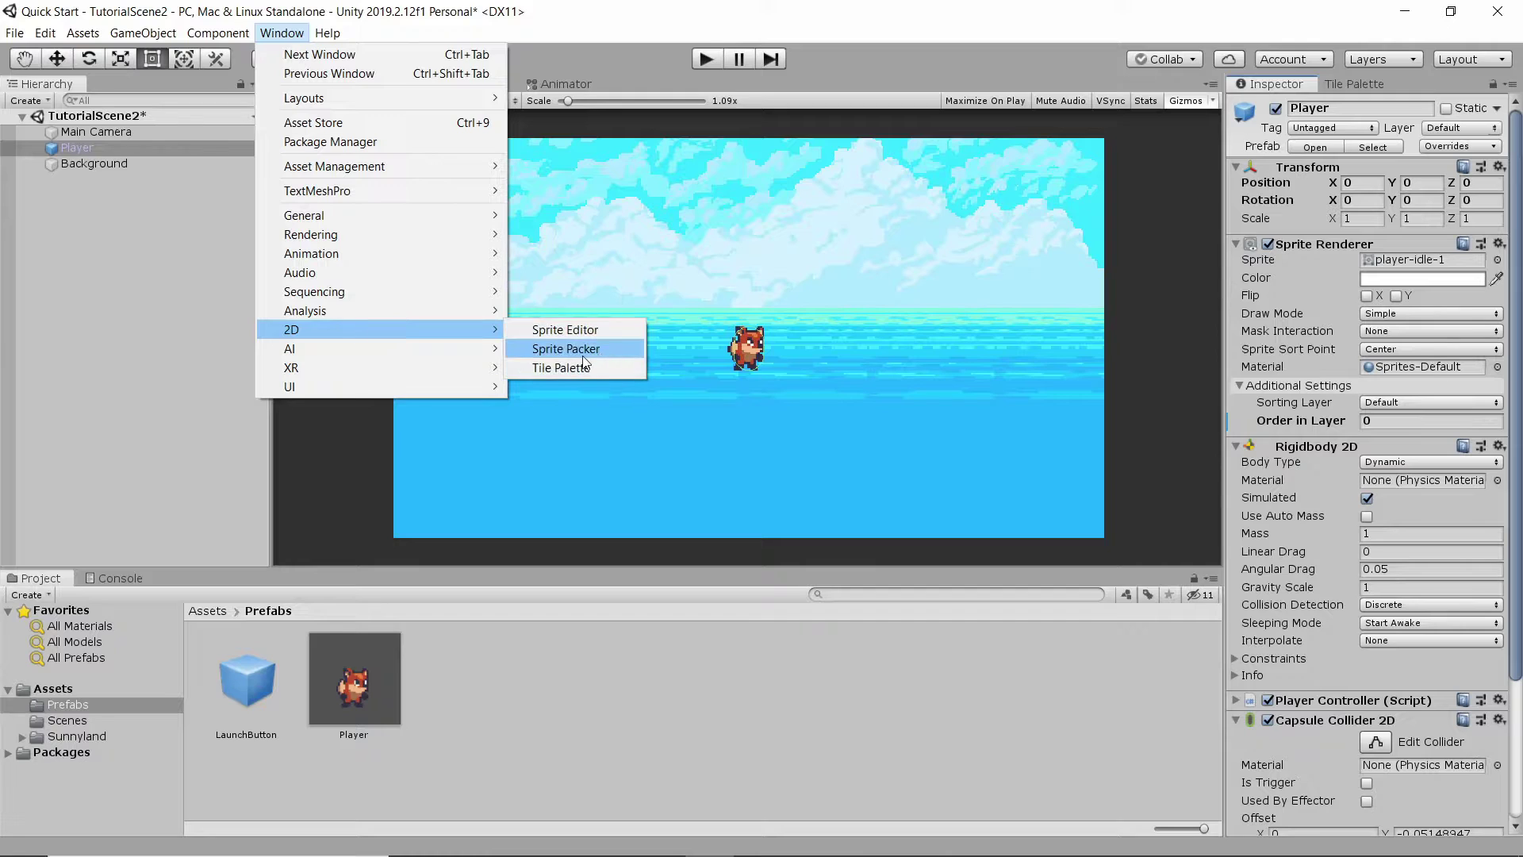
left_click(611, 367)
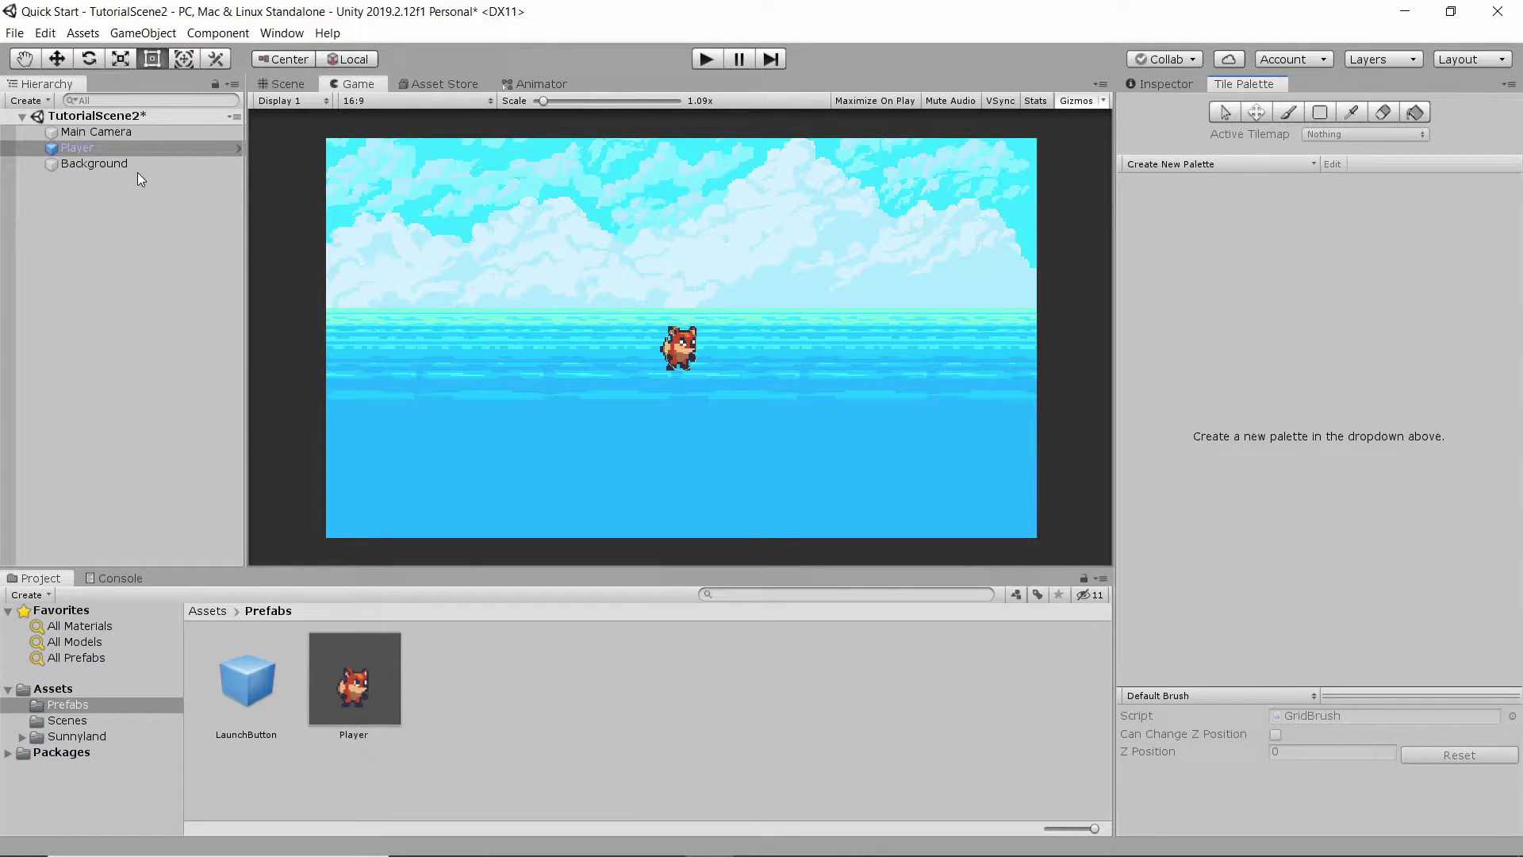
Create a new folder named Palettes in the project's root Assets folder
left_click(153, 362)
left_click(97, 690)
left_click(96, 688)
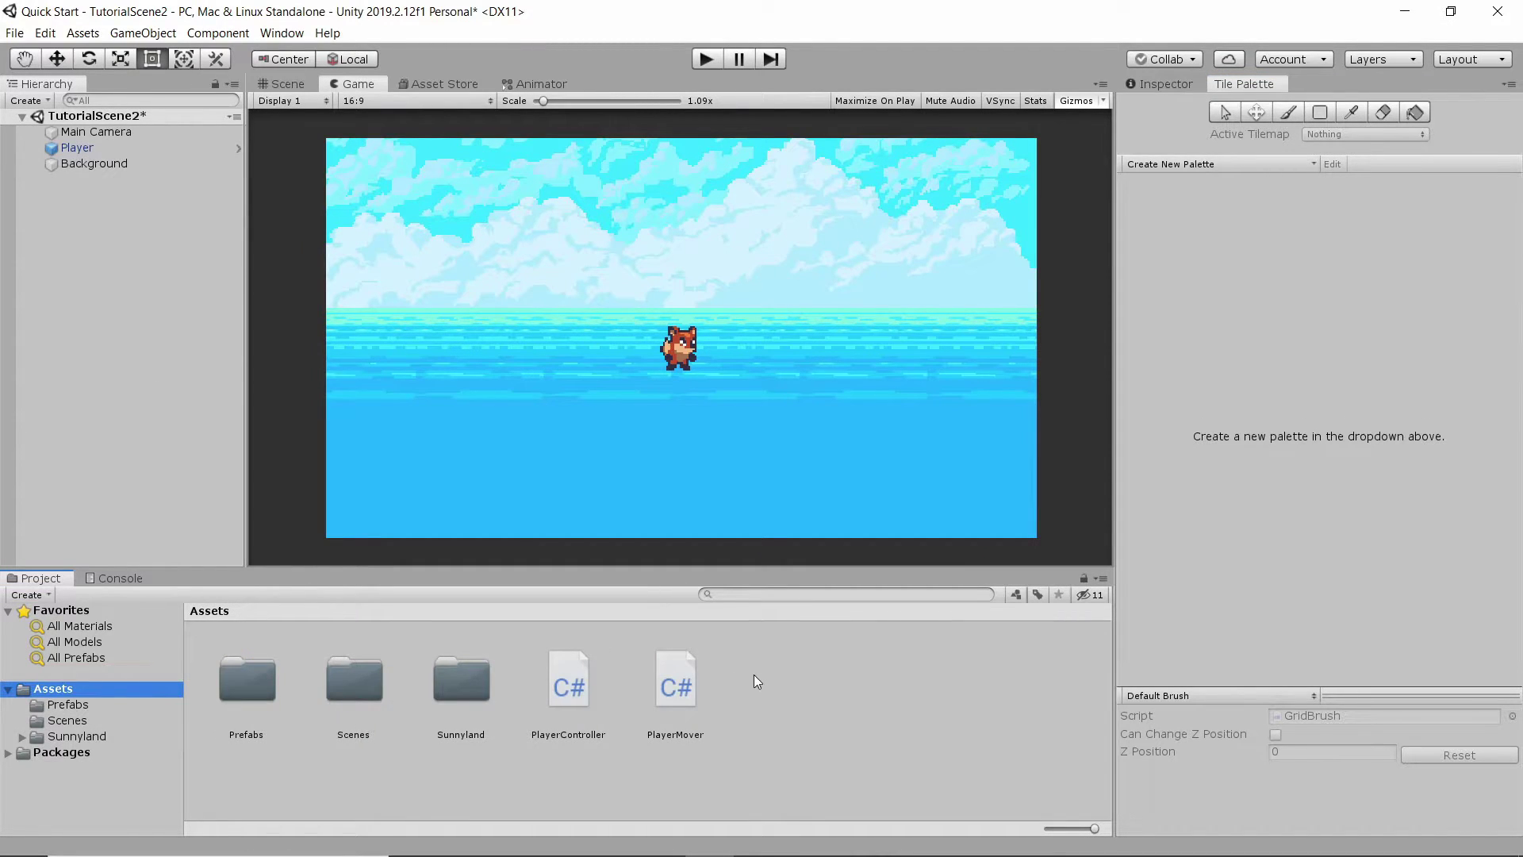
right_click(777, 674)
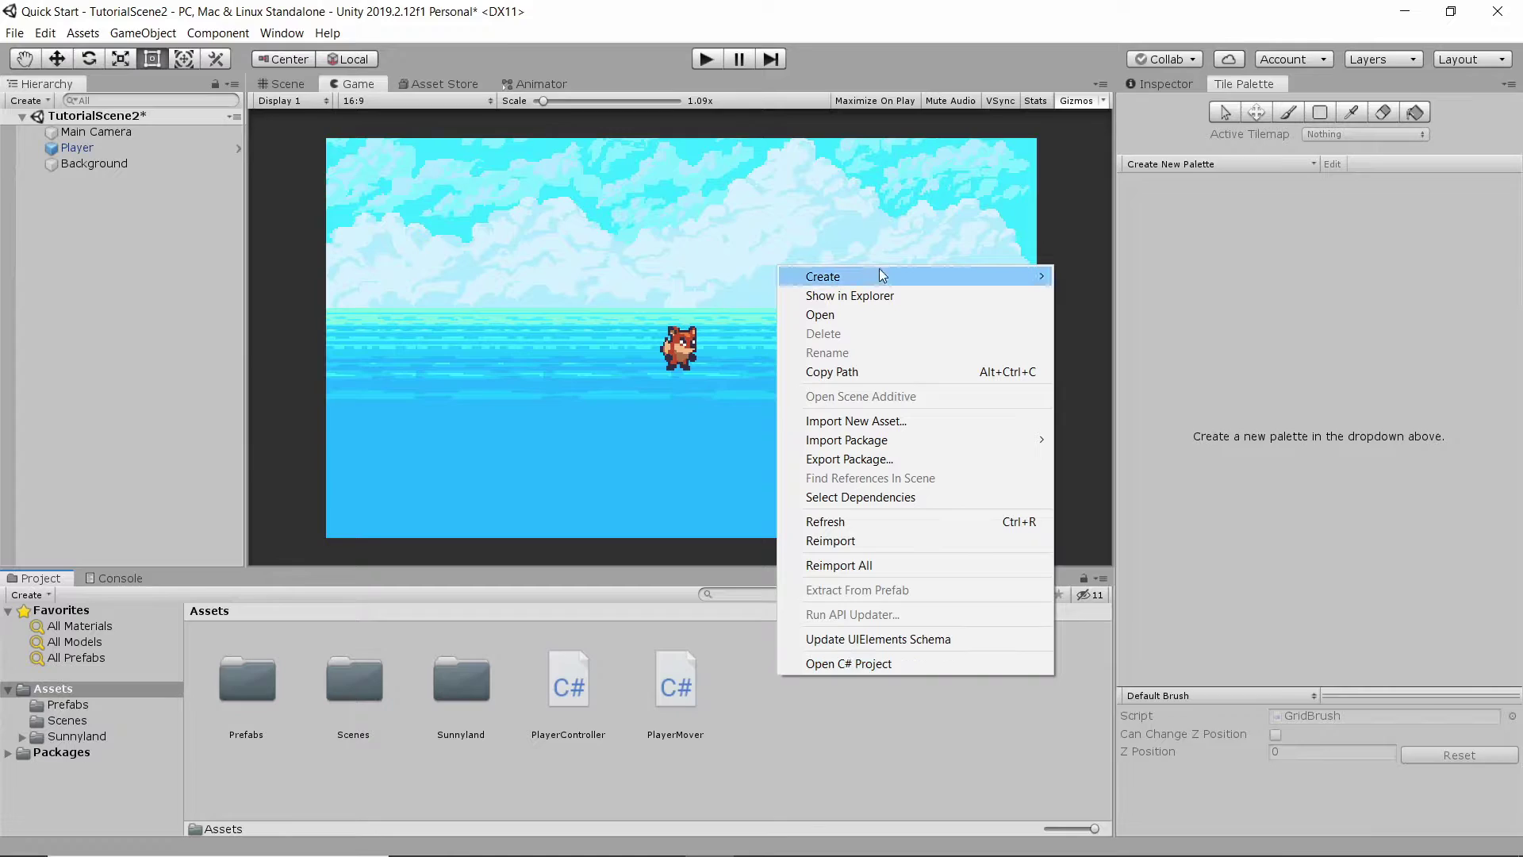
mouse_move(879, 273)
left_click(1099, 174)
type("Palettes")
key("Return")
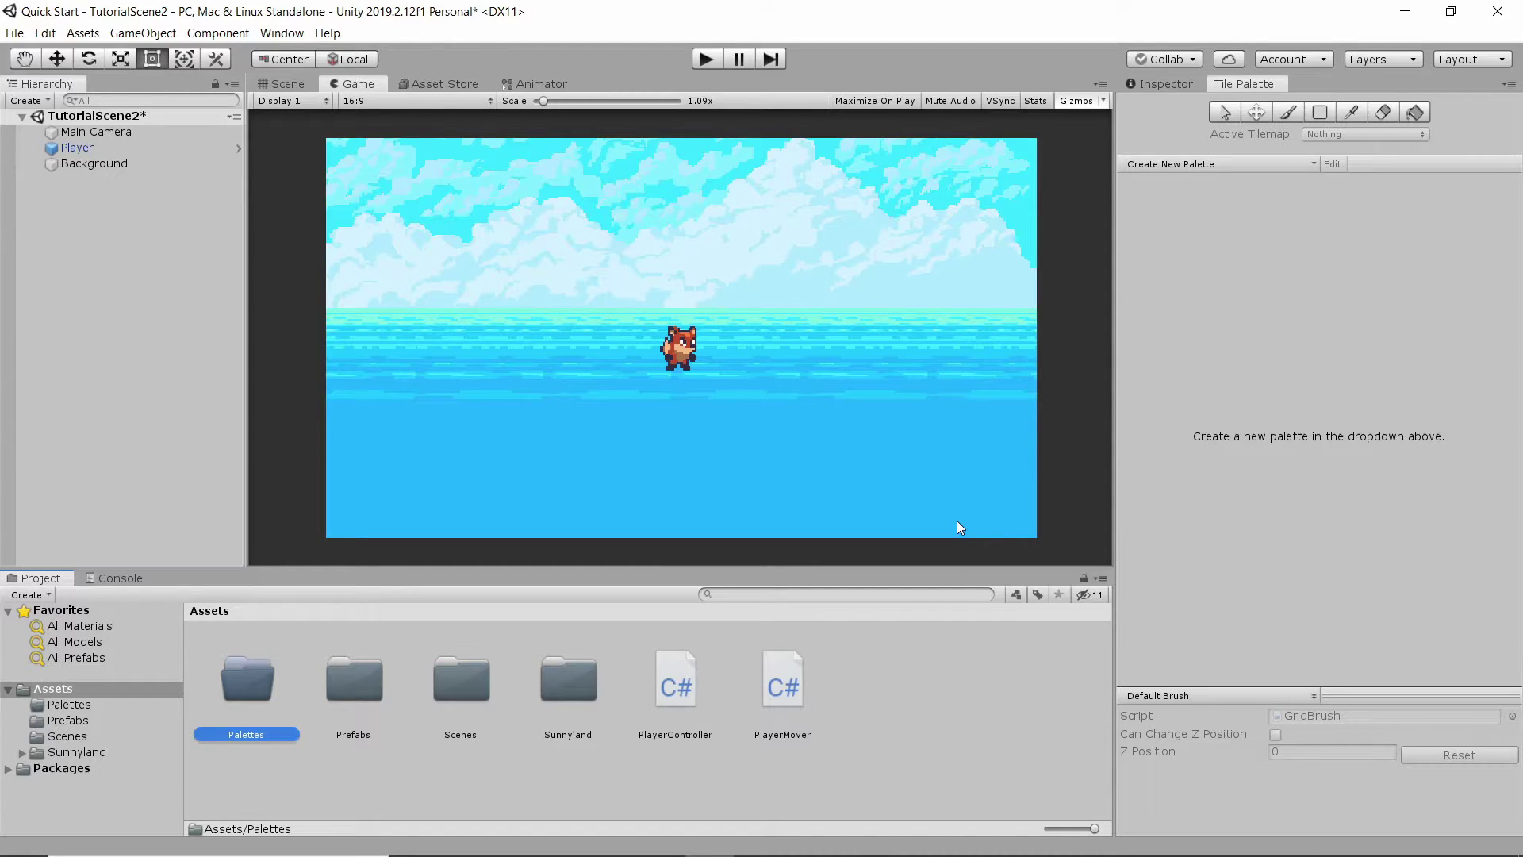
Create a new tile palette named Tutorial1 with a Rectangle grid and automatic cell size, saved in the Palettes folder
left_click(1232, 166)
type("Tutorial1")
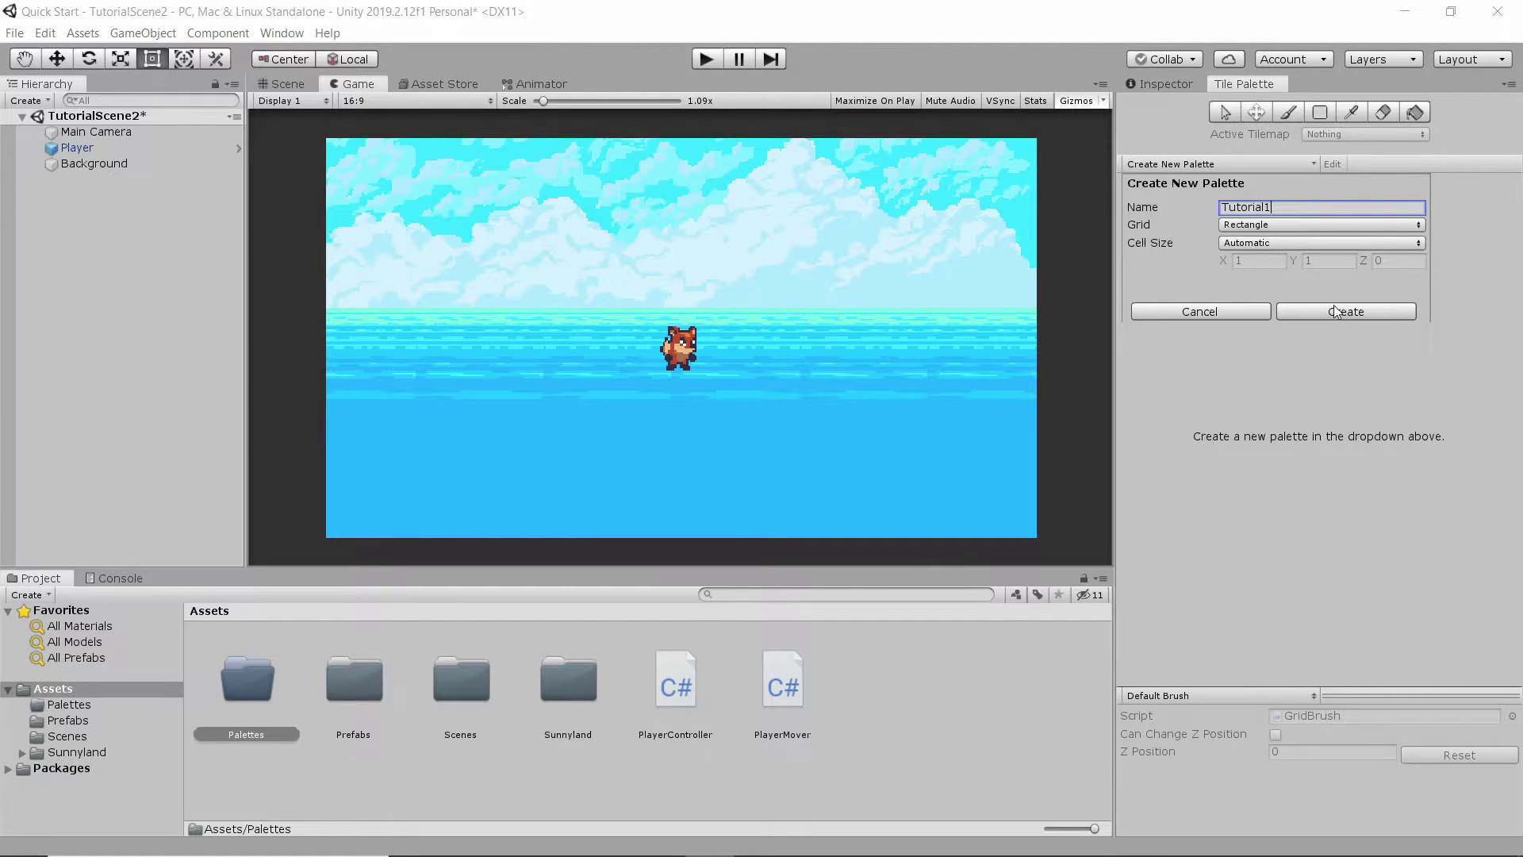
left_click(1280, 226)
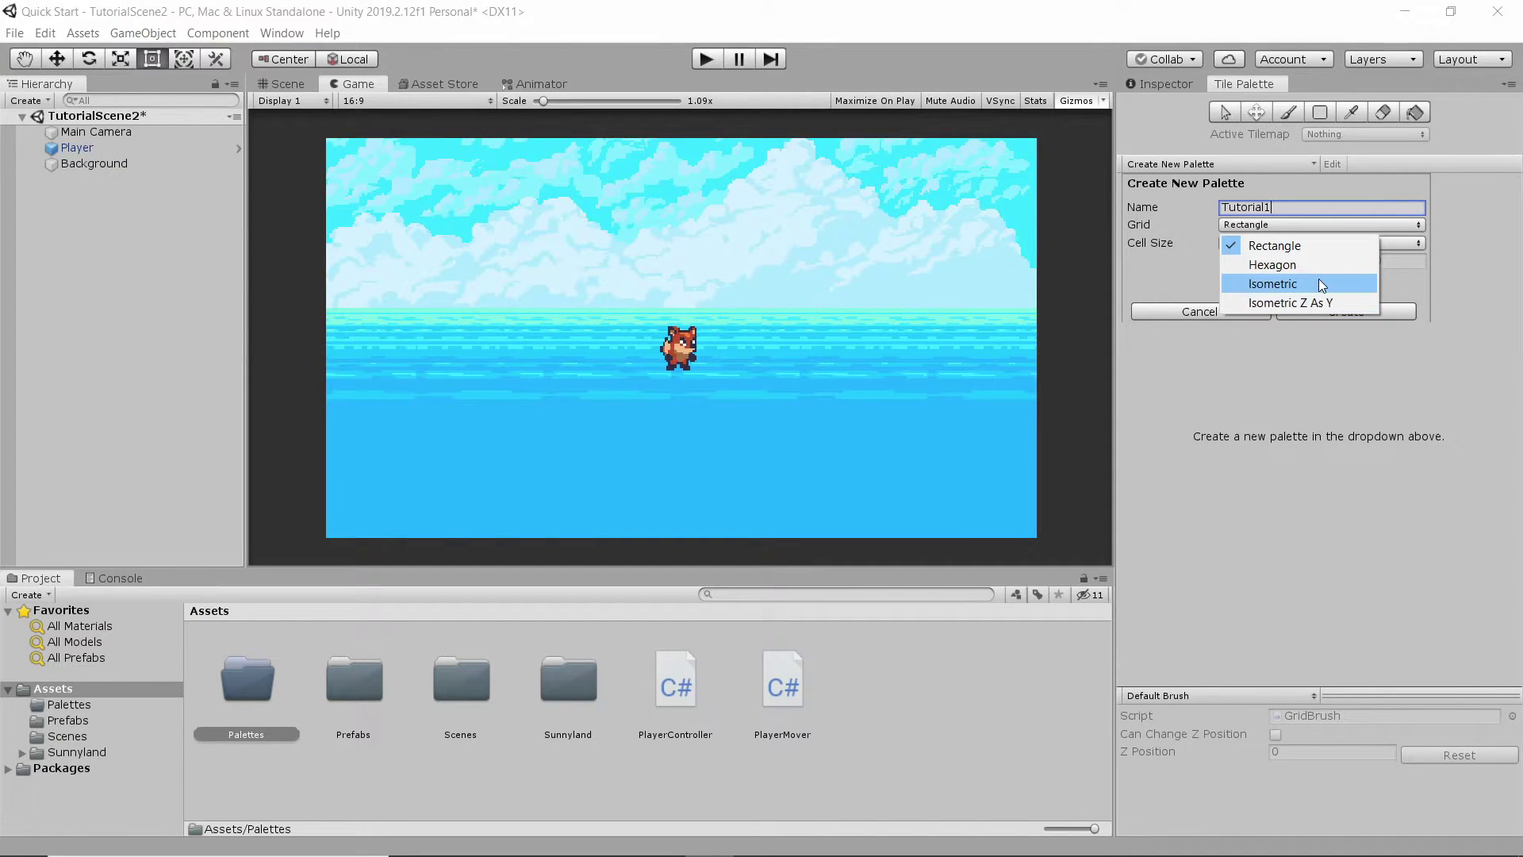
left_click(1200, 268)
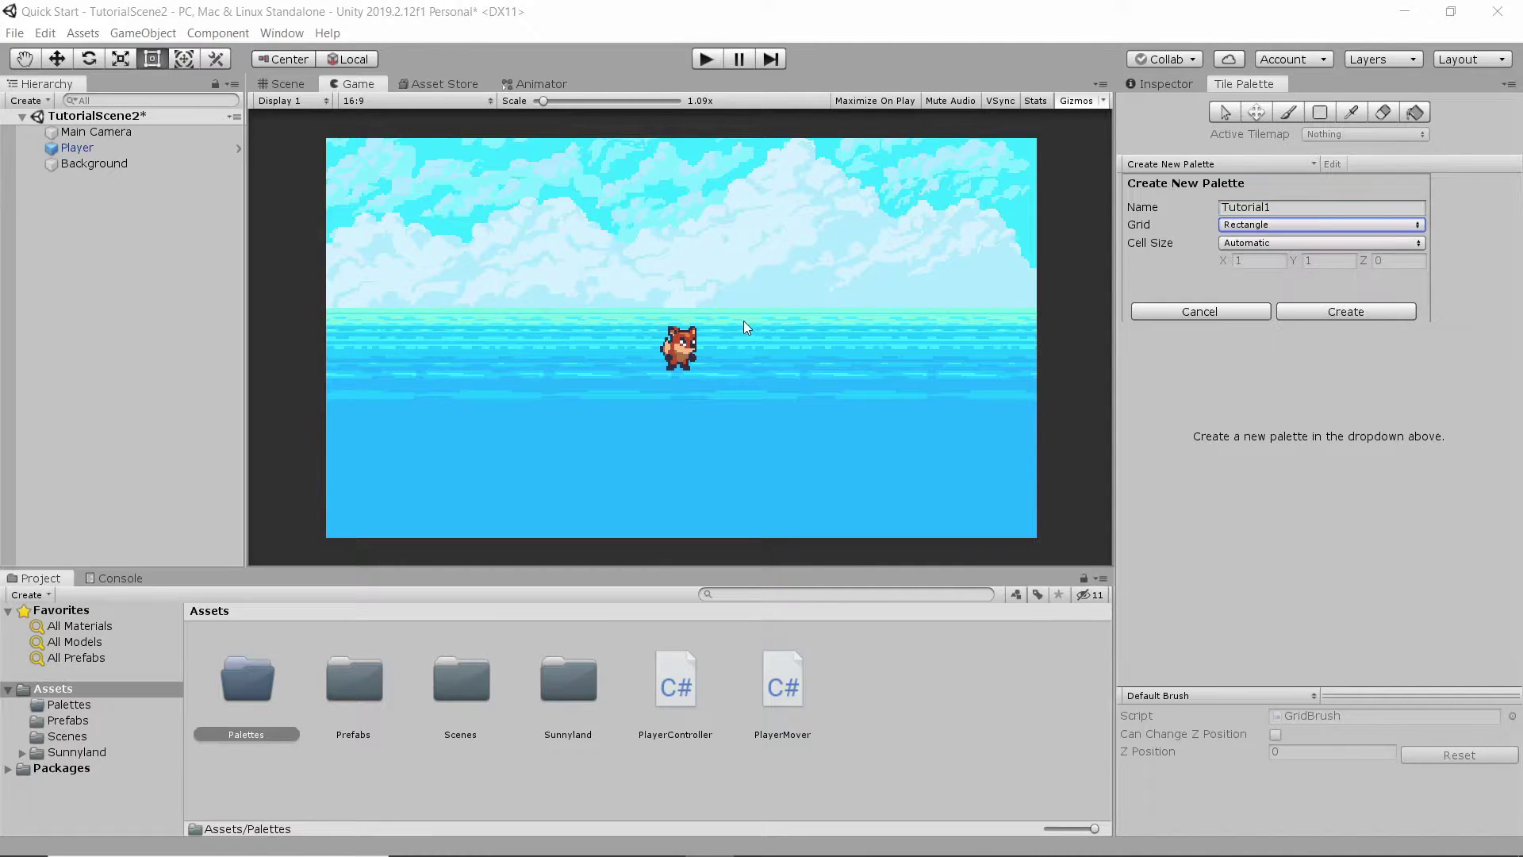
left_click(1371, 312)
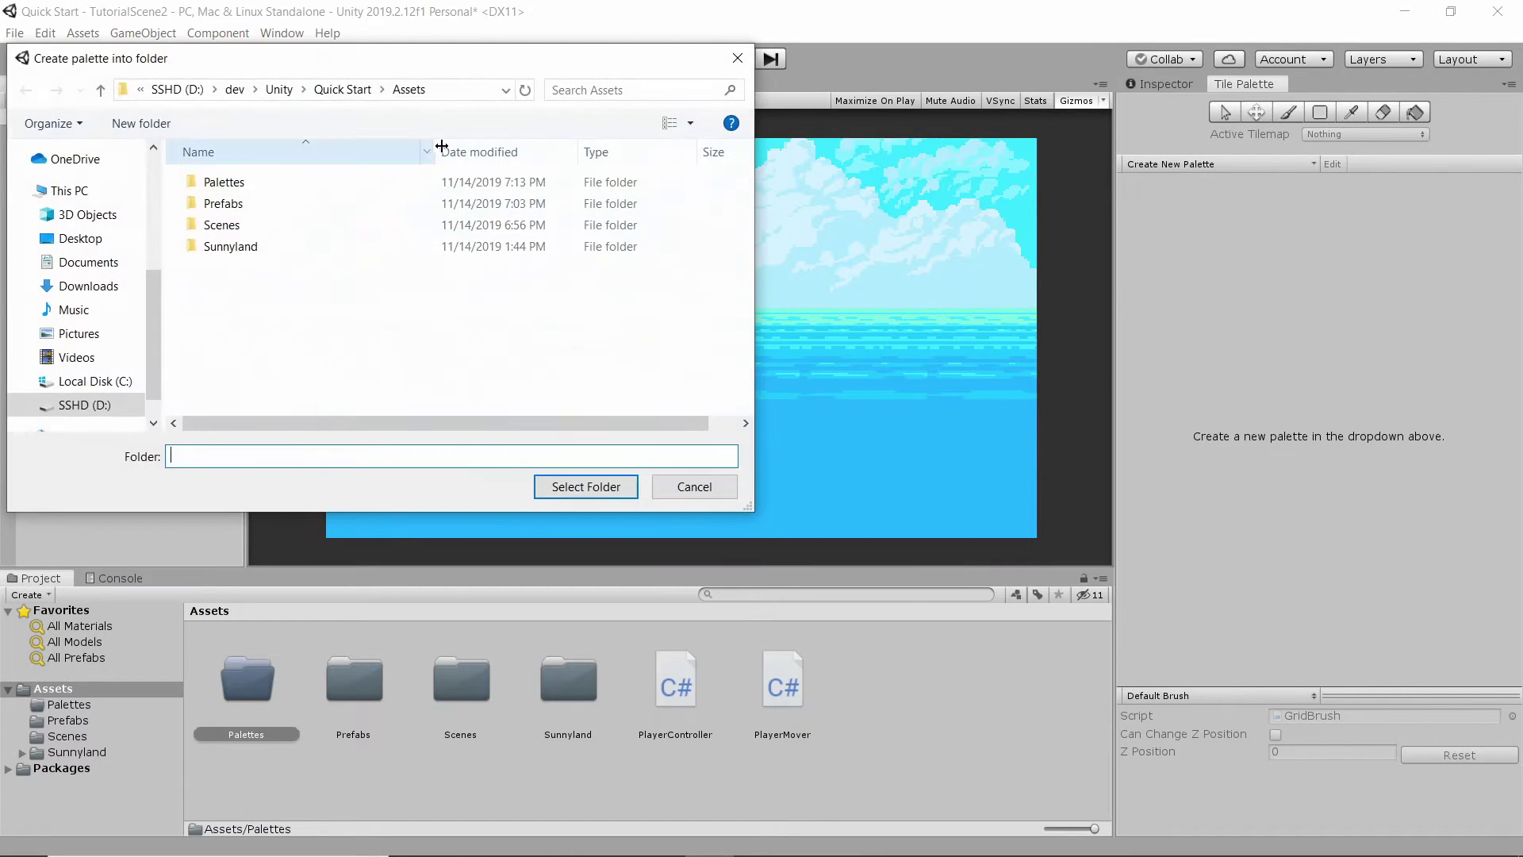
double_click(256, 190)
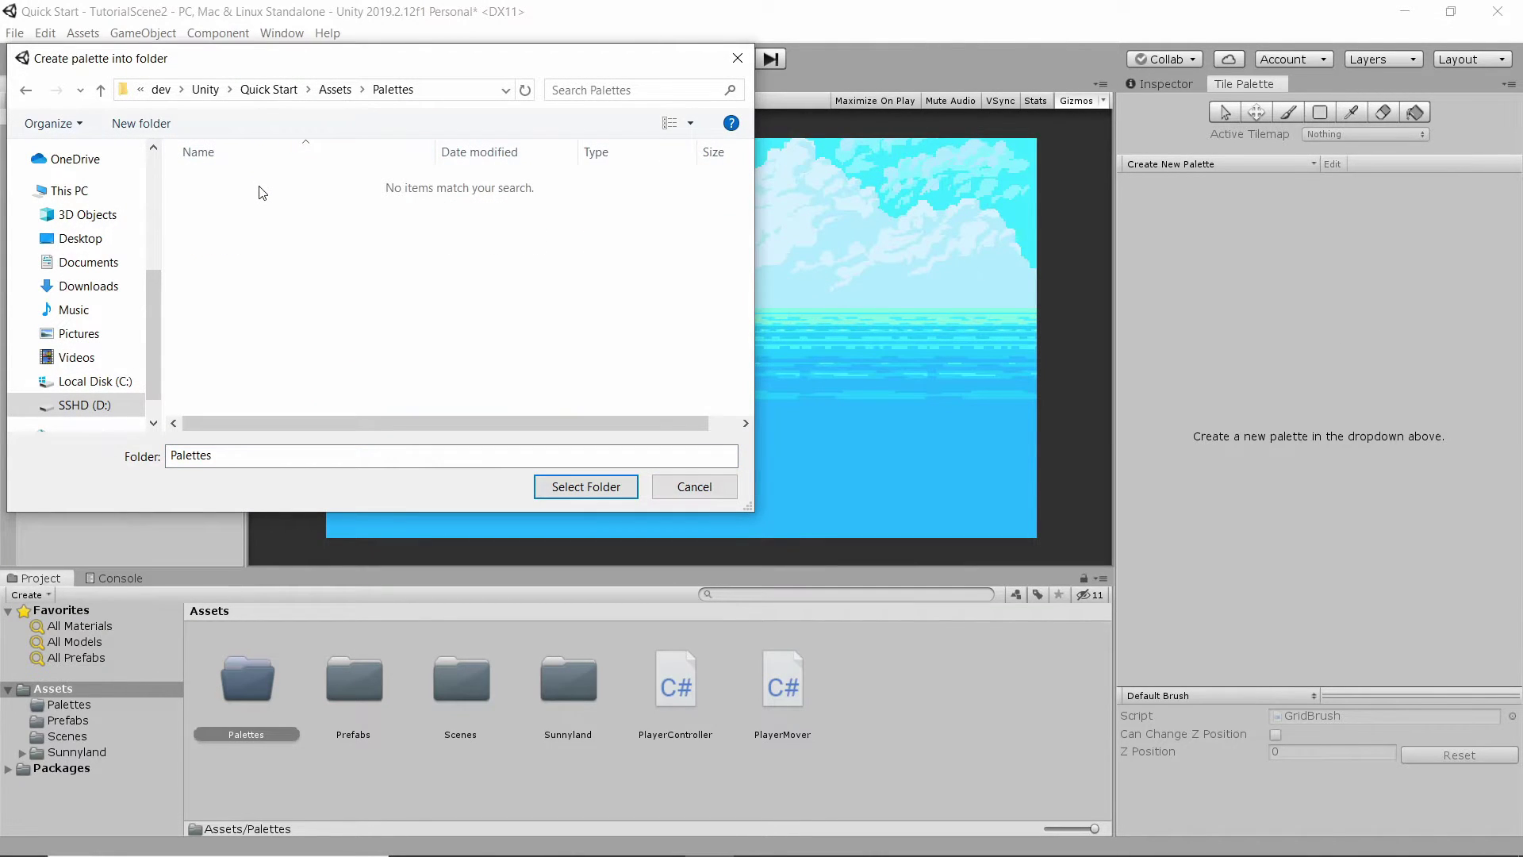
left_click(613, 487)
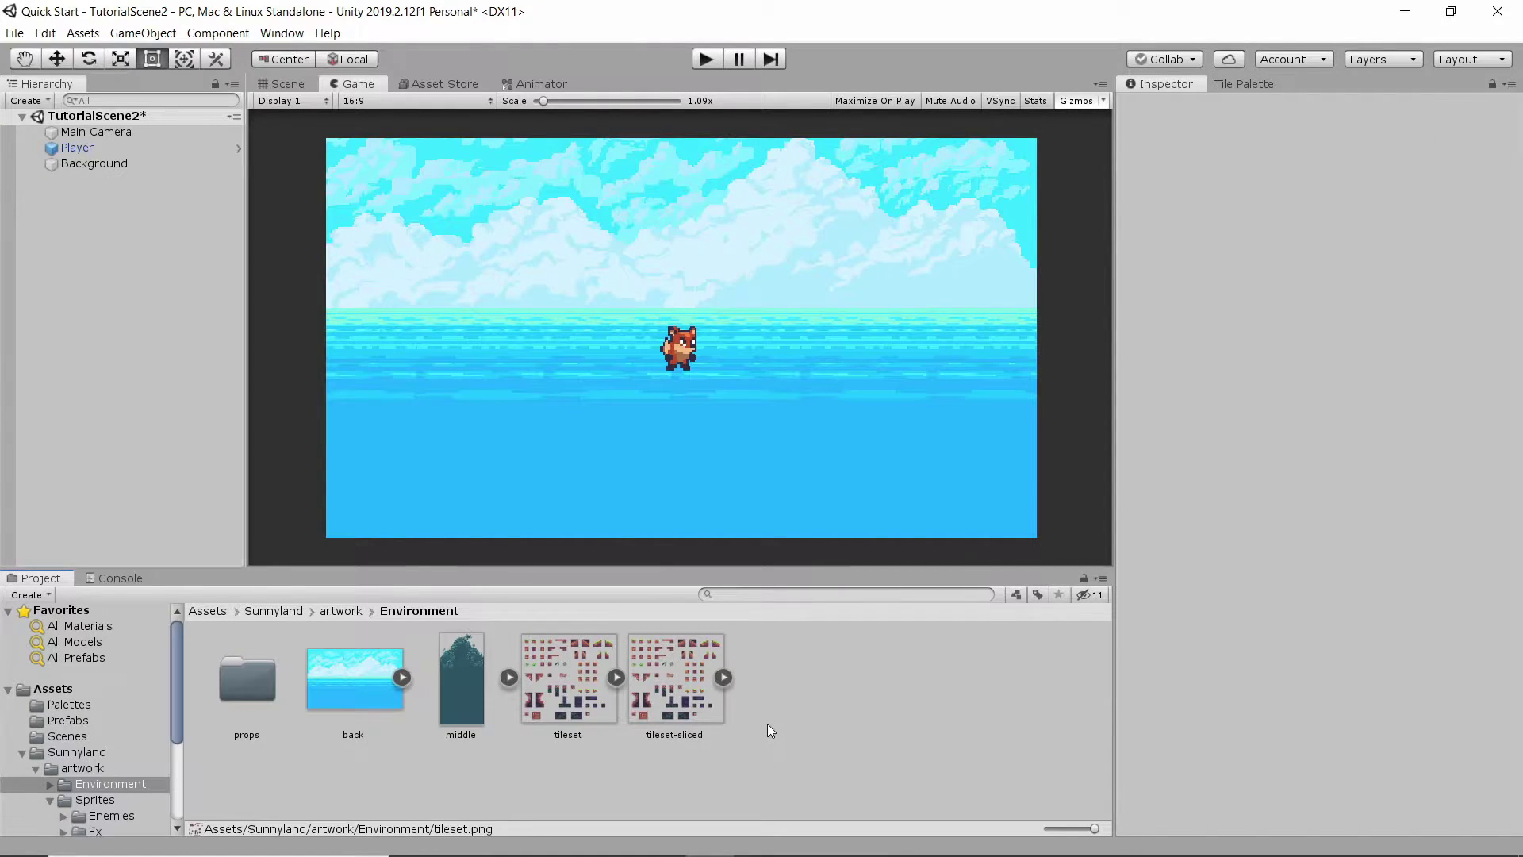
Compare the sprites inside the tileset and tileset-sliced images in the Environment folder, and show the tileset's import settings
left_click(618, 679)
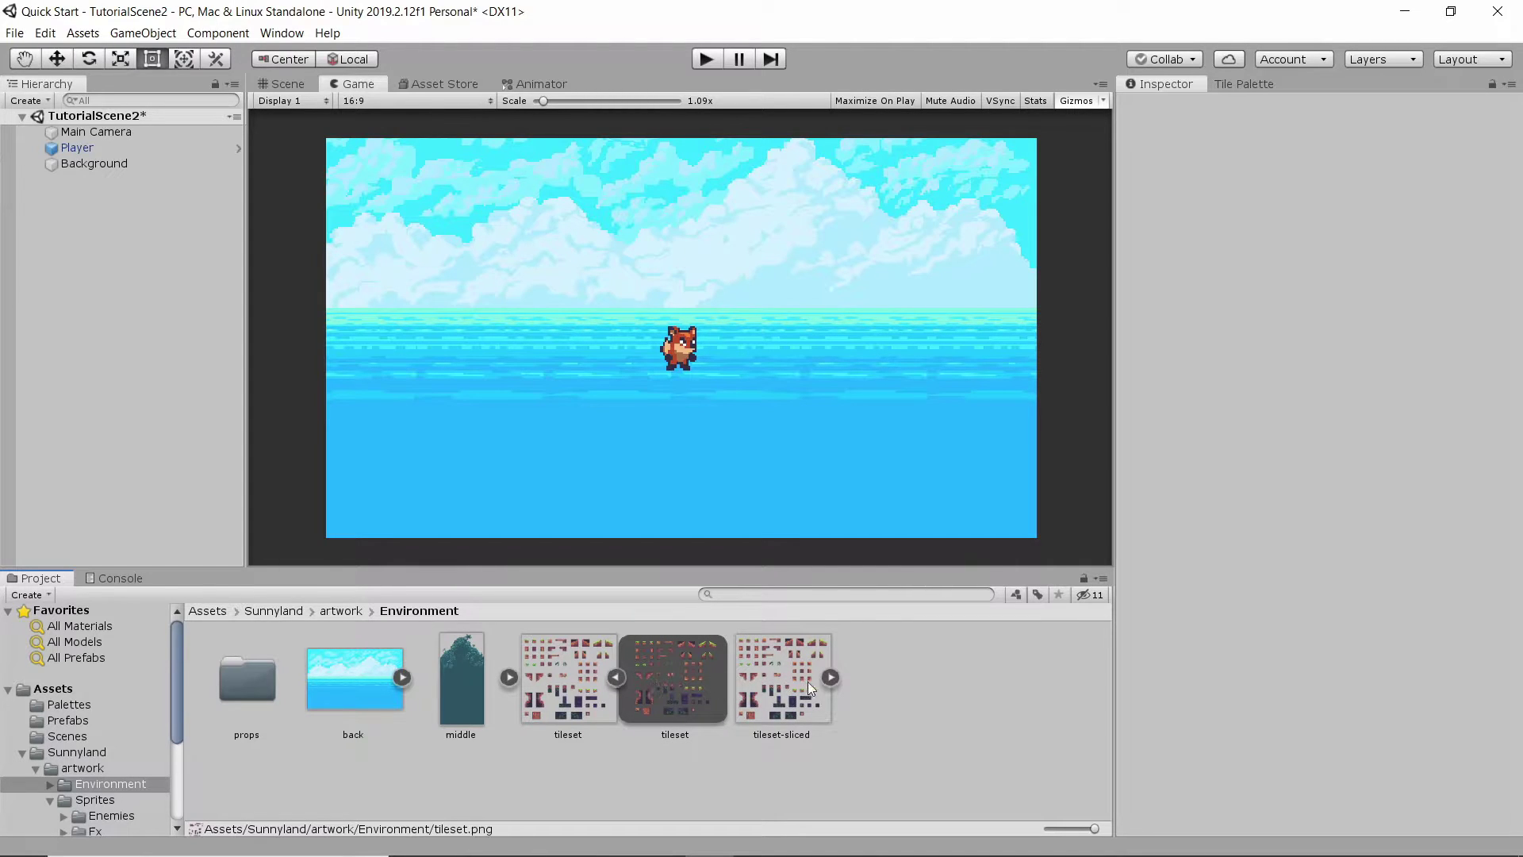
left_click(827, 679)
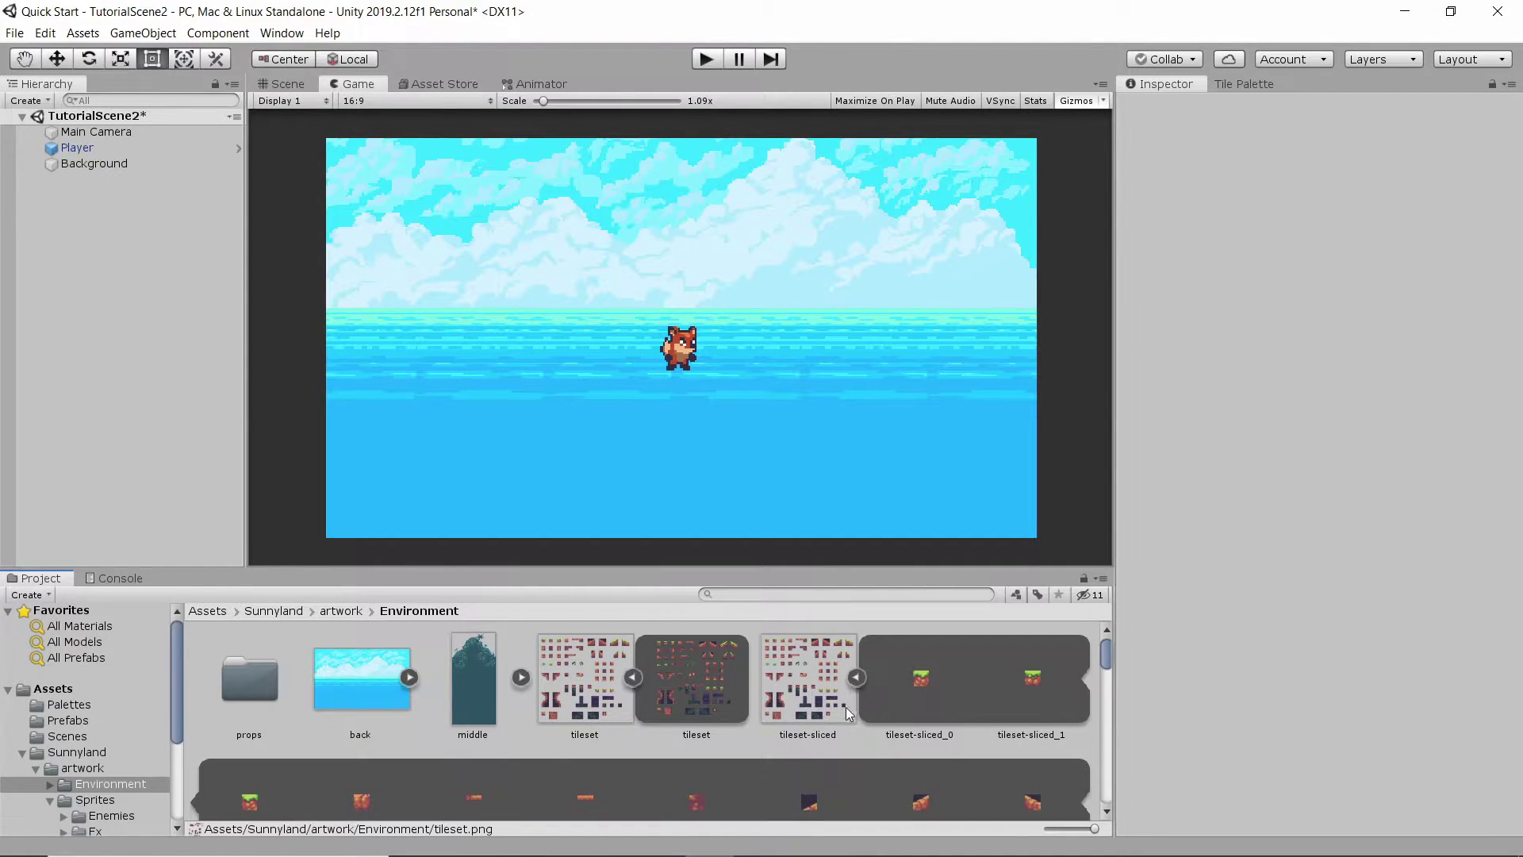
left_click(856, 678)
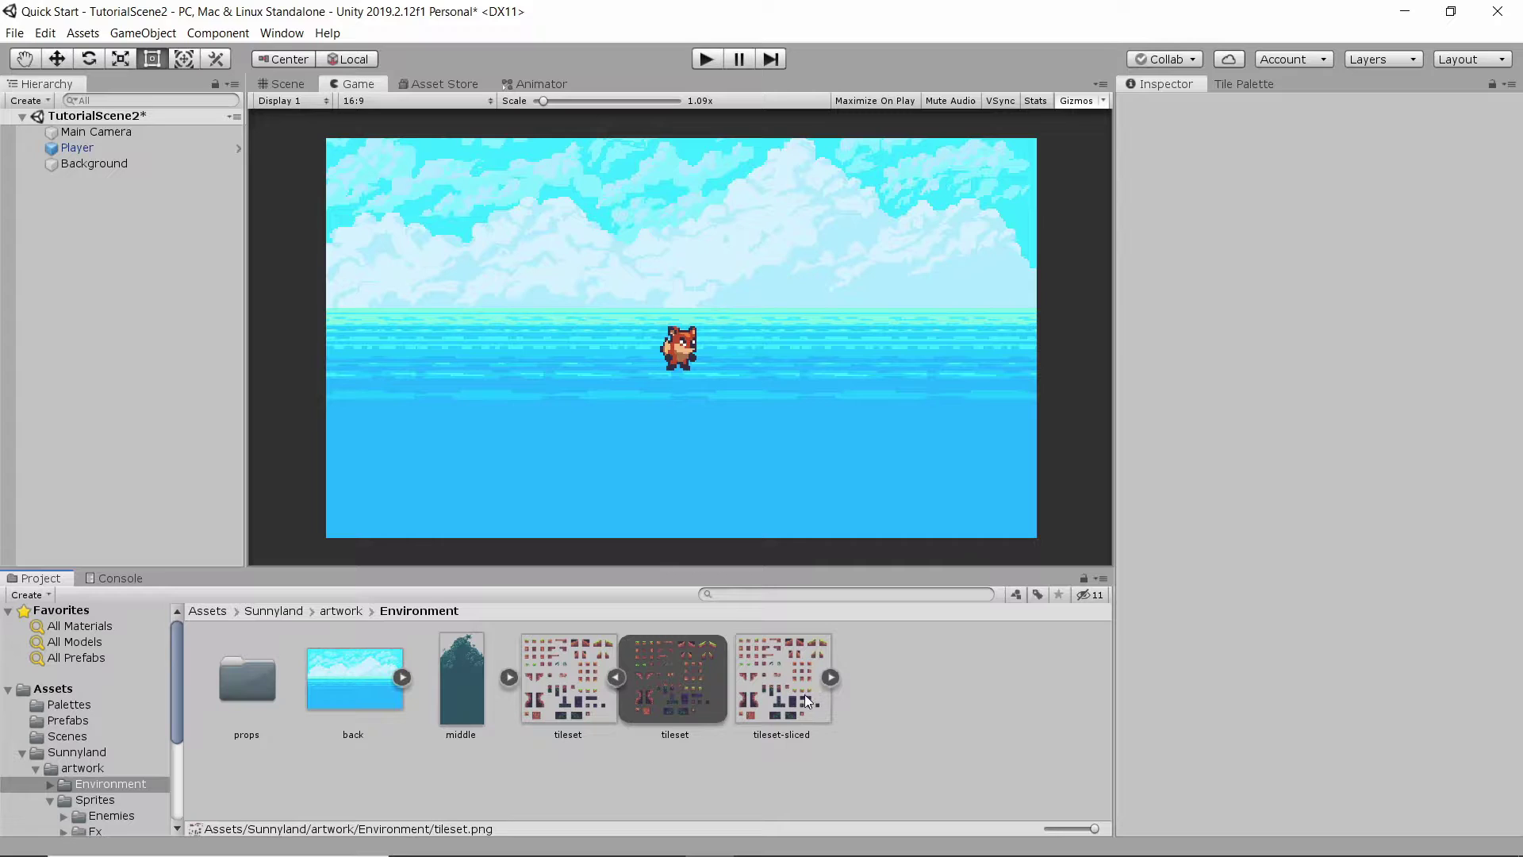
left_click(832, 679)
left_click(850, 678)
left_click(830, 678)
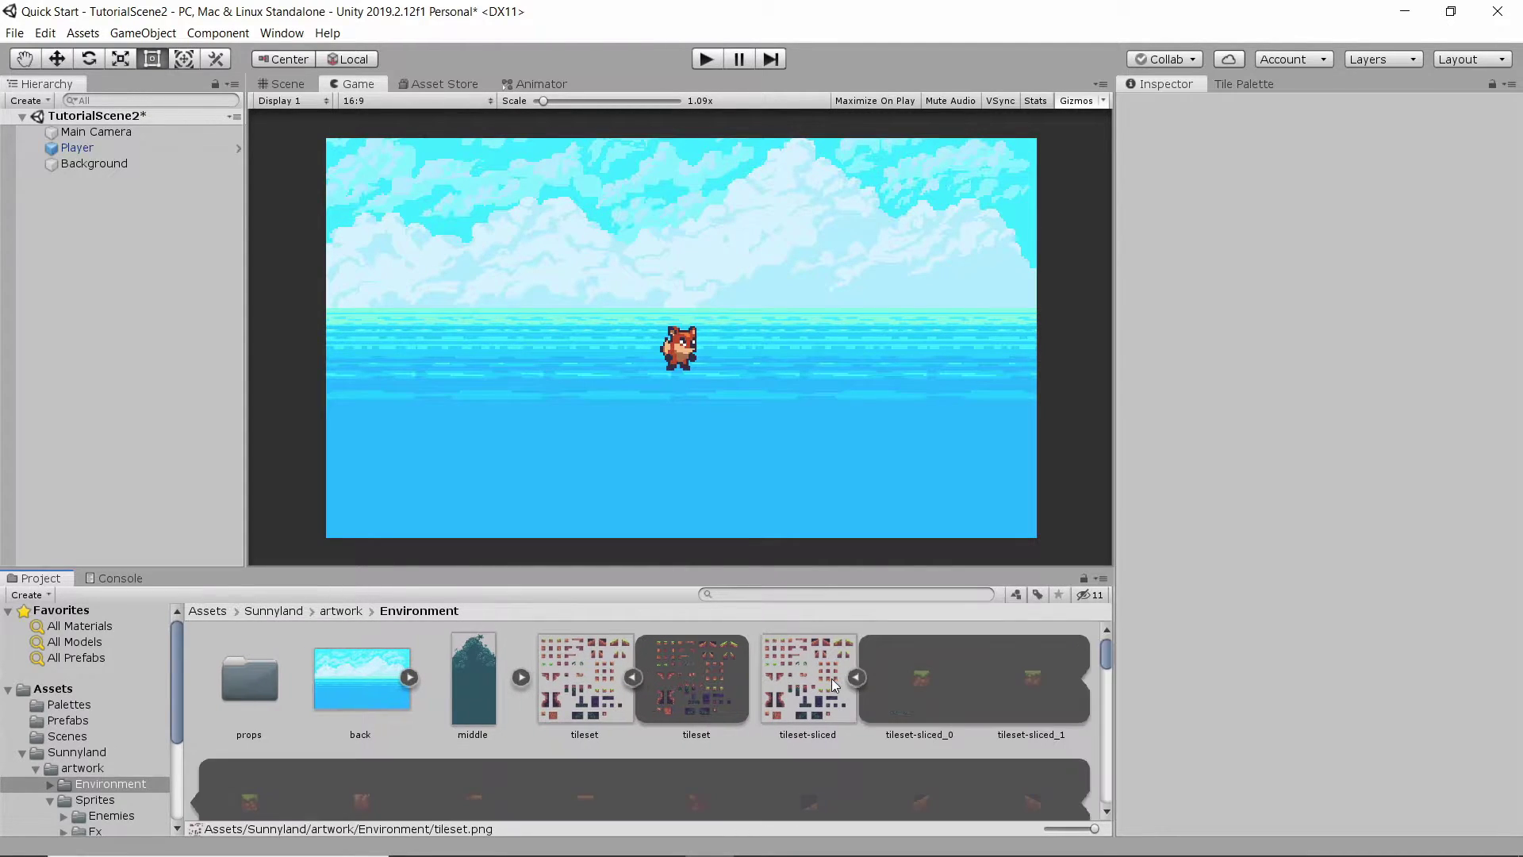
left_click(602, 679)
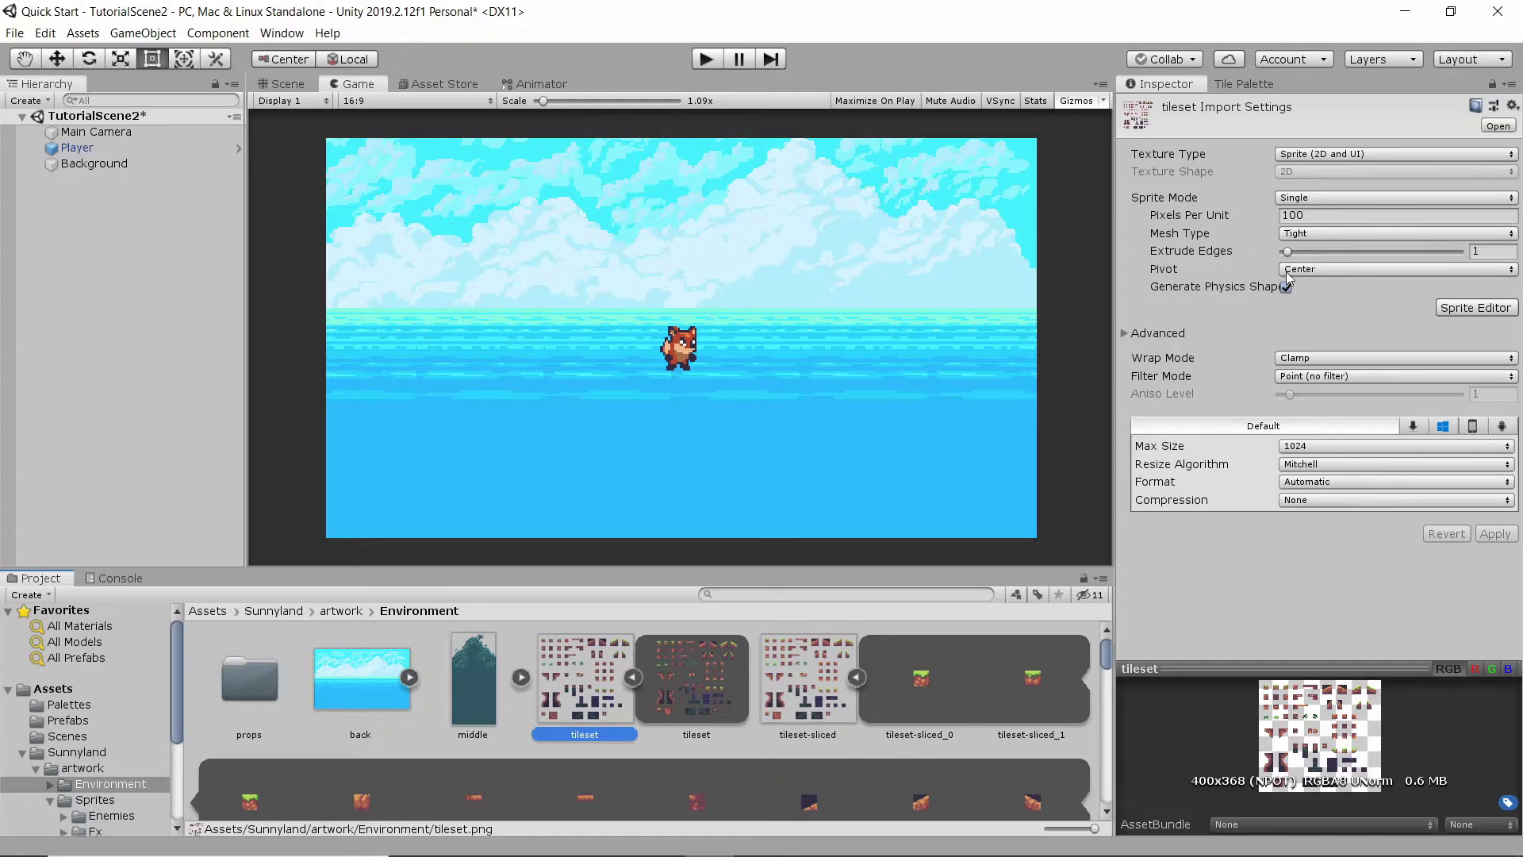
Set the tileset image's Sprite Mode to Multiple and open it in the Sprite Editor, applying the changed import settings
left_click(1285, 198)
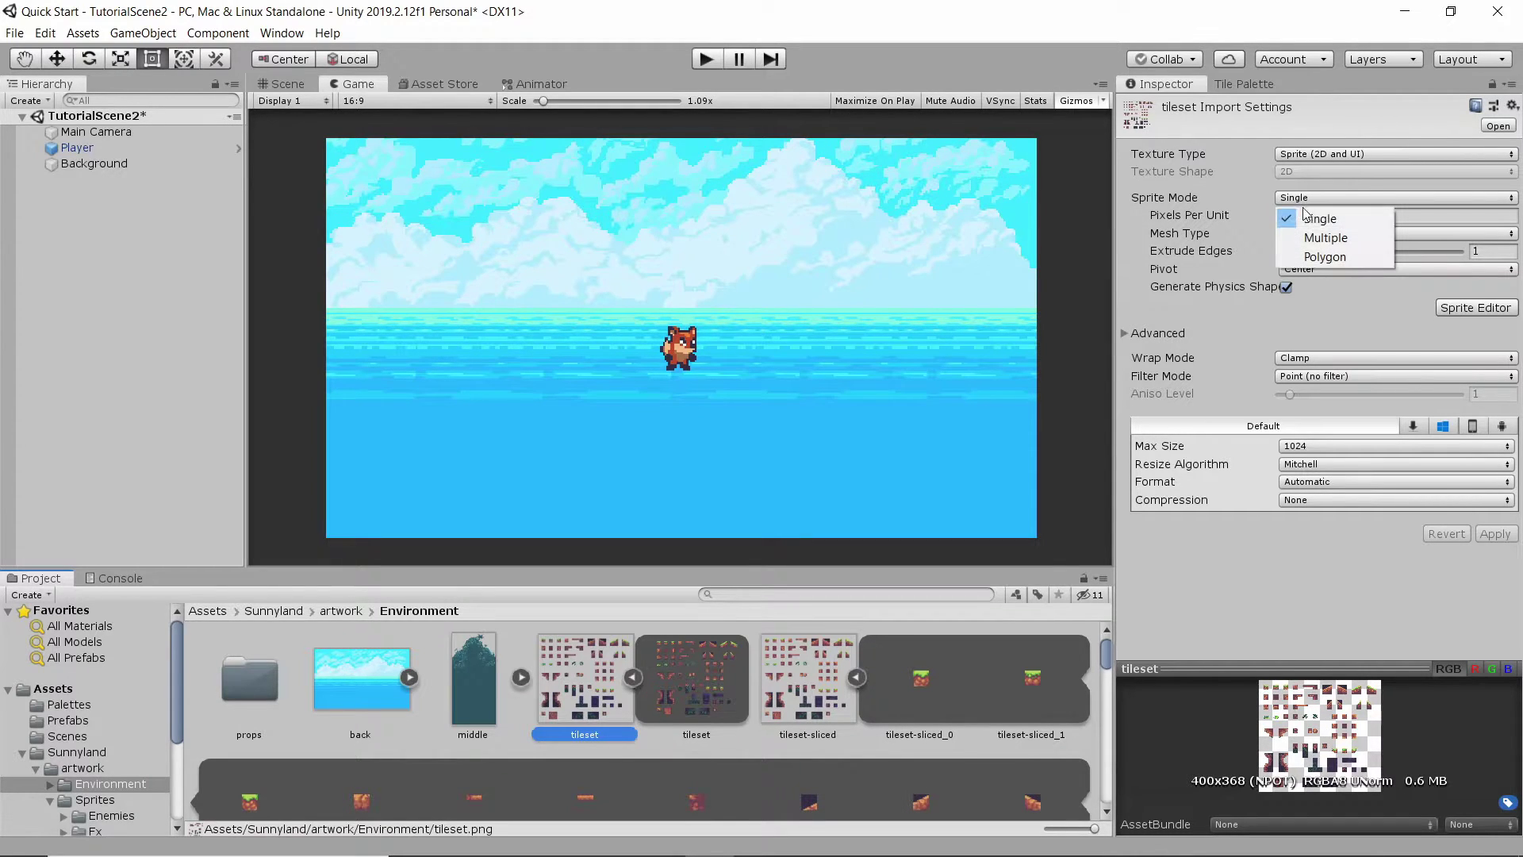
left_click(1325, 238)
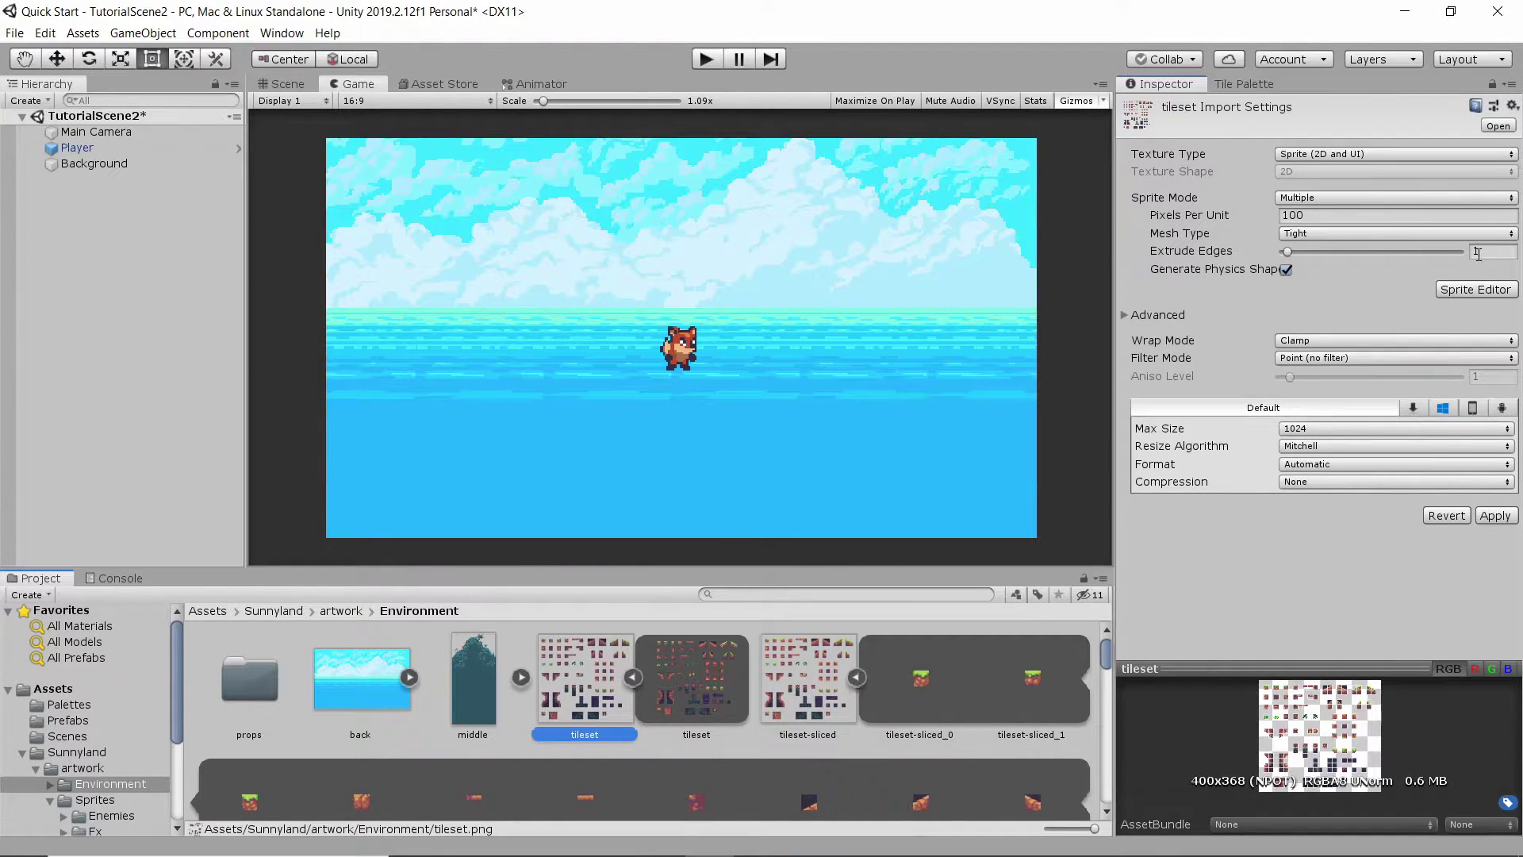
left_click(1476, 290)
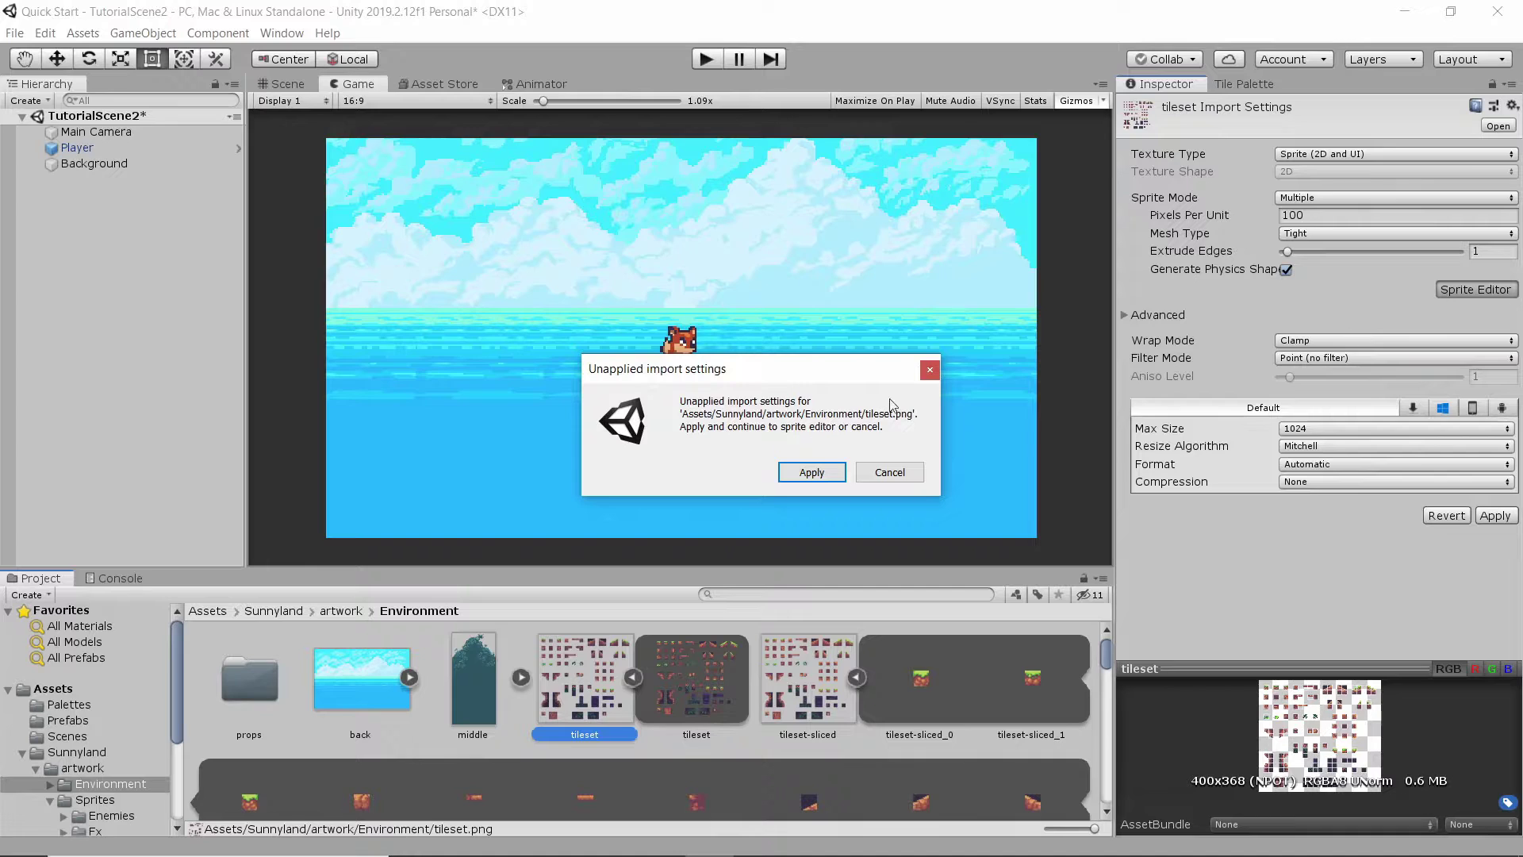
left_click(790, 476)
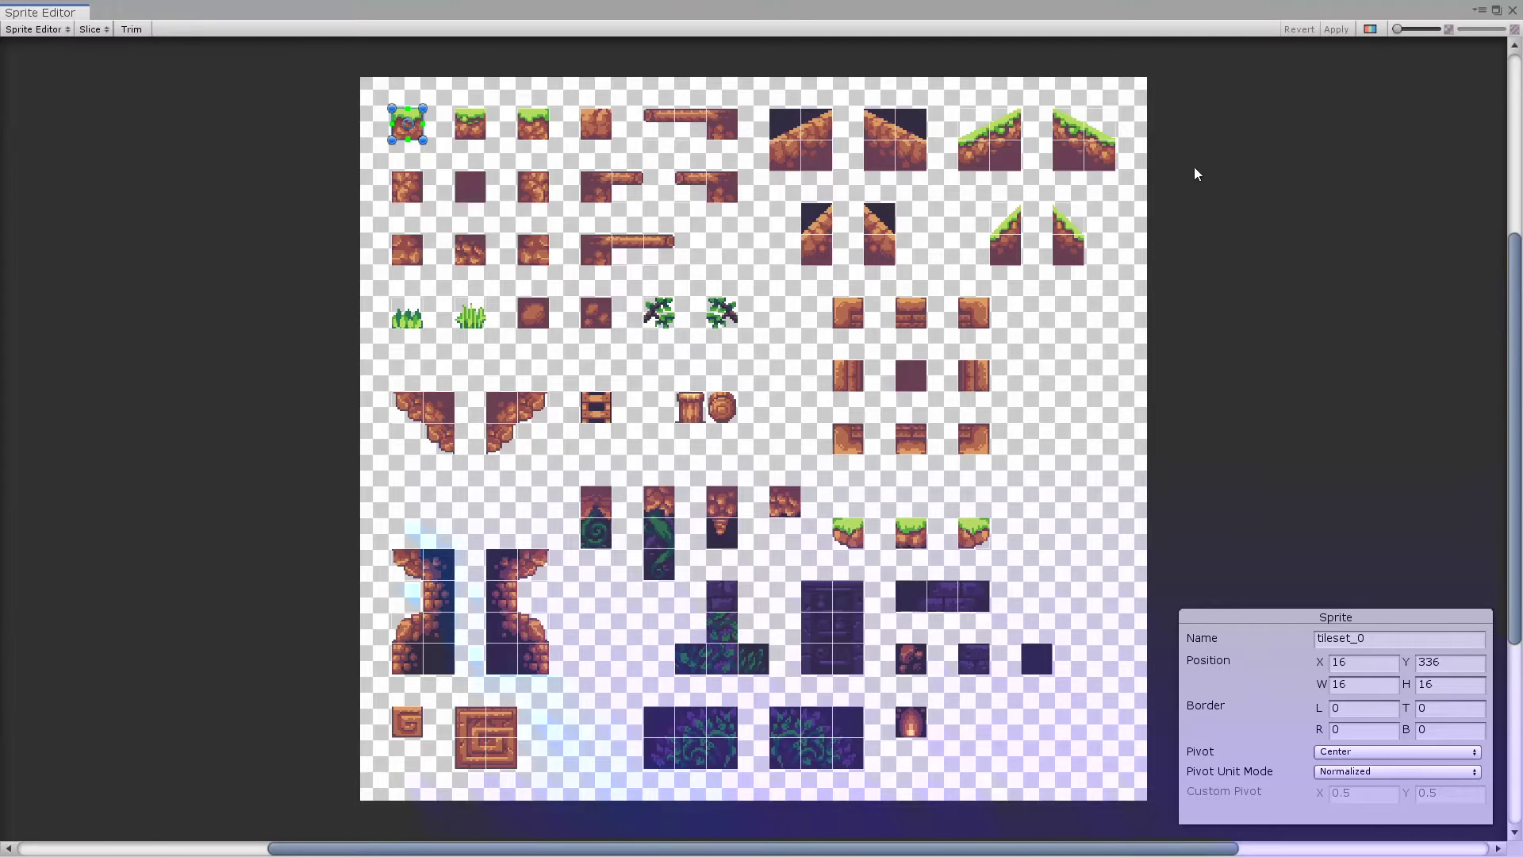
Examine the existing slice boundaries of the grass and log tiles in the tileset's upper row
left_click(1126, 204)
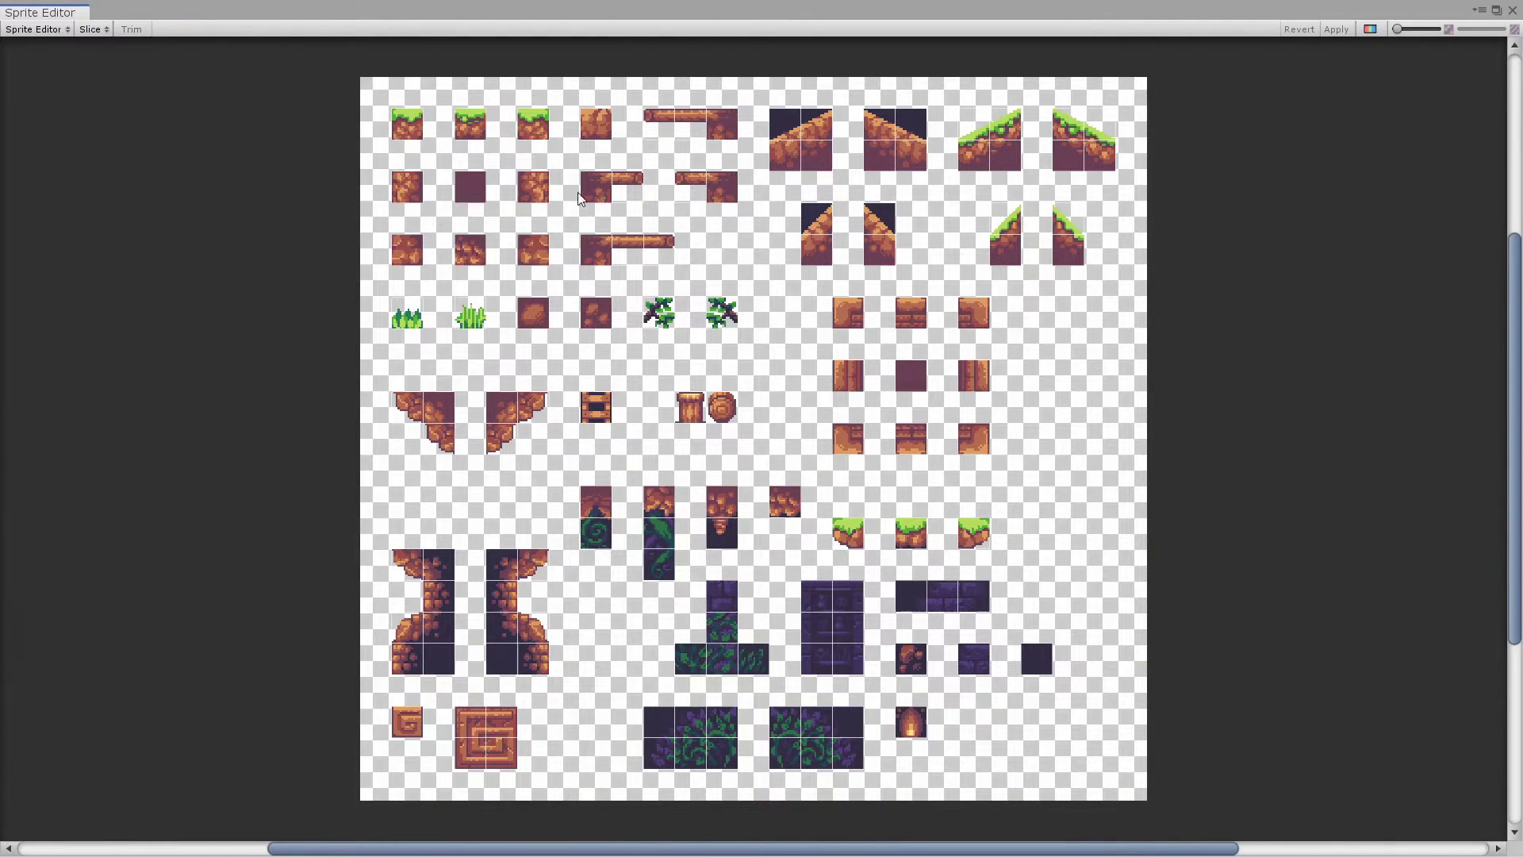
left_click(401, 125)
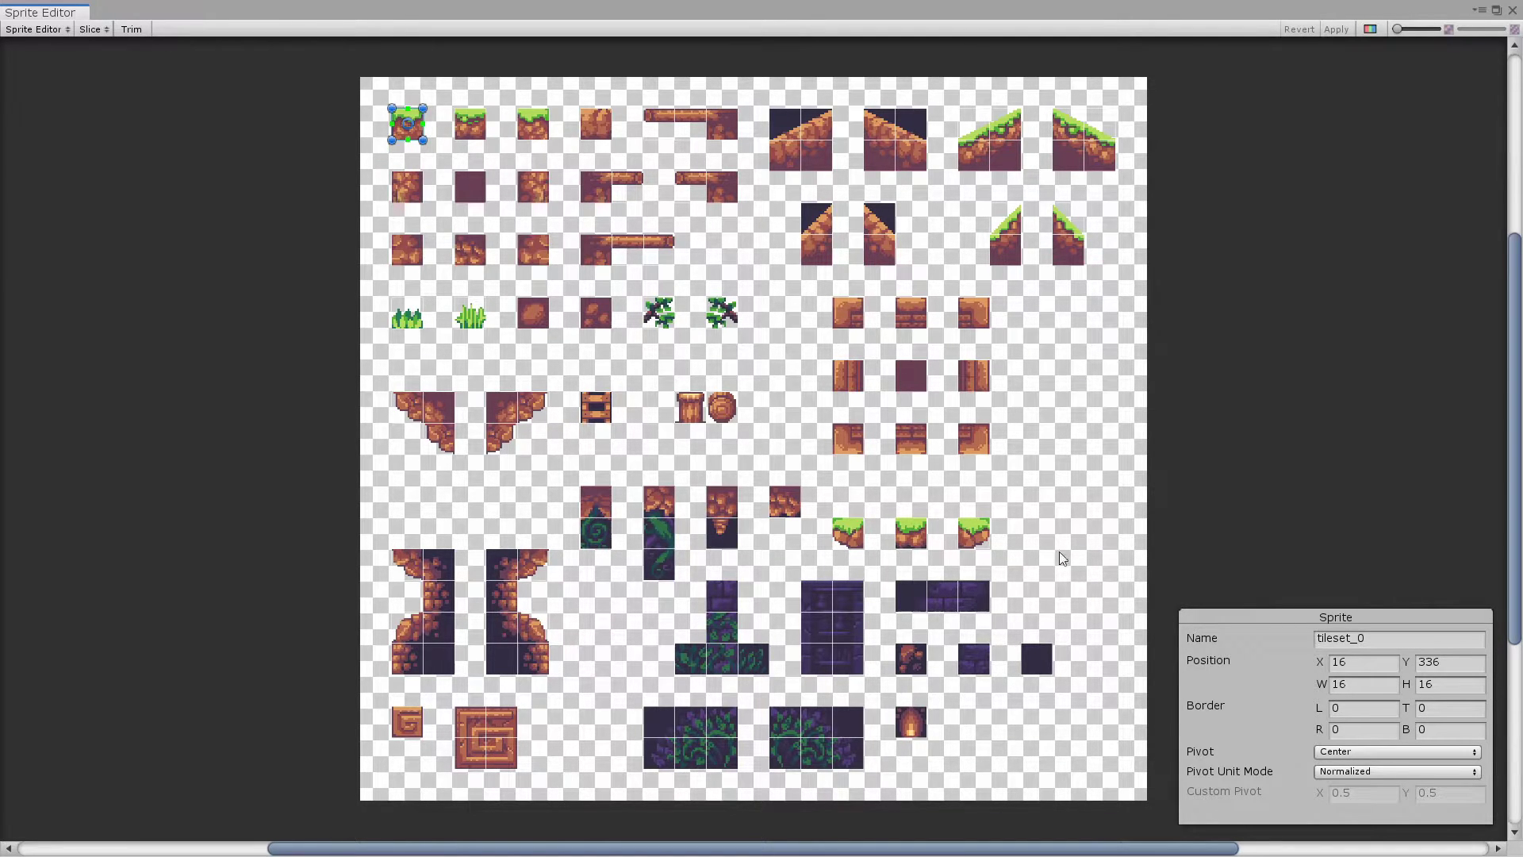
left_click(474, 102)
left_click(407, 123)
left_click(471, 123)
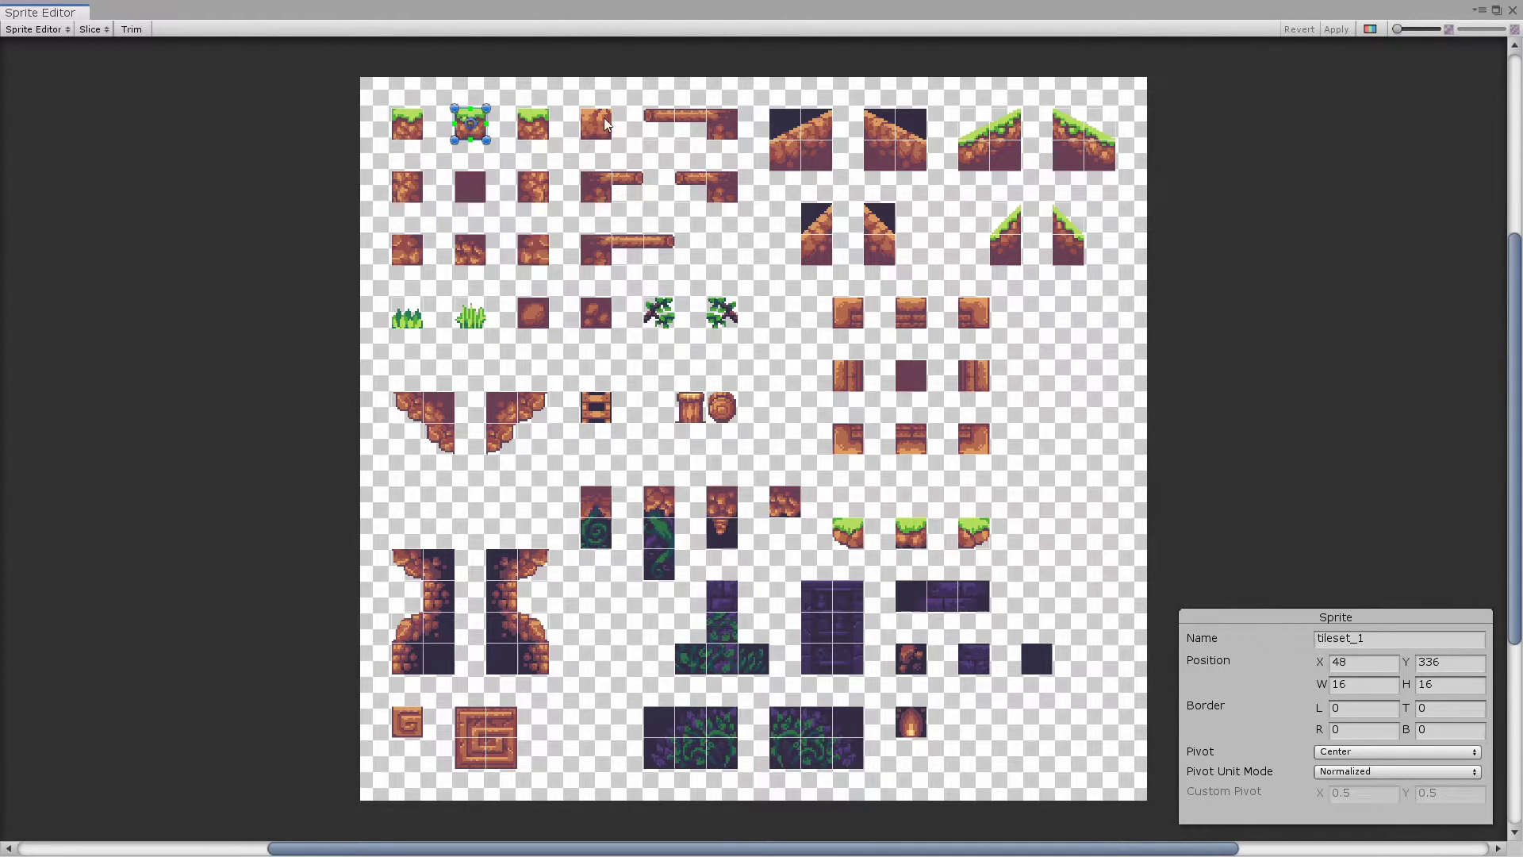
left_click(655, 125)
left_click(695, 120)
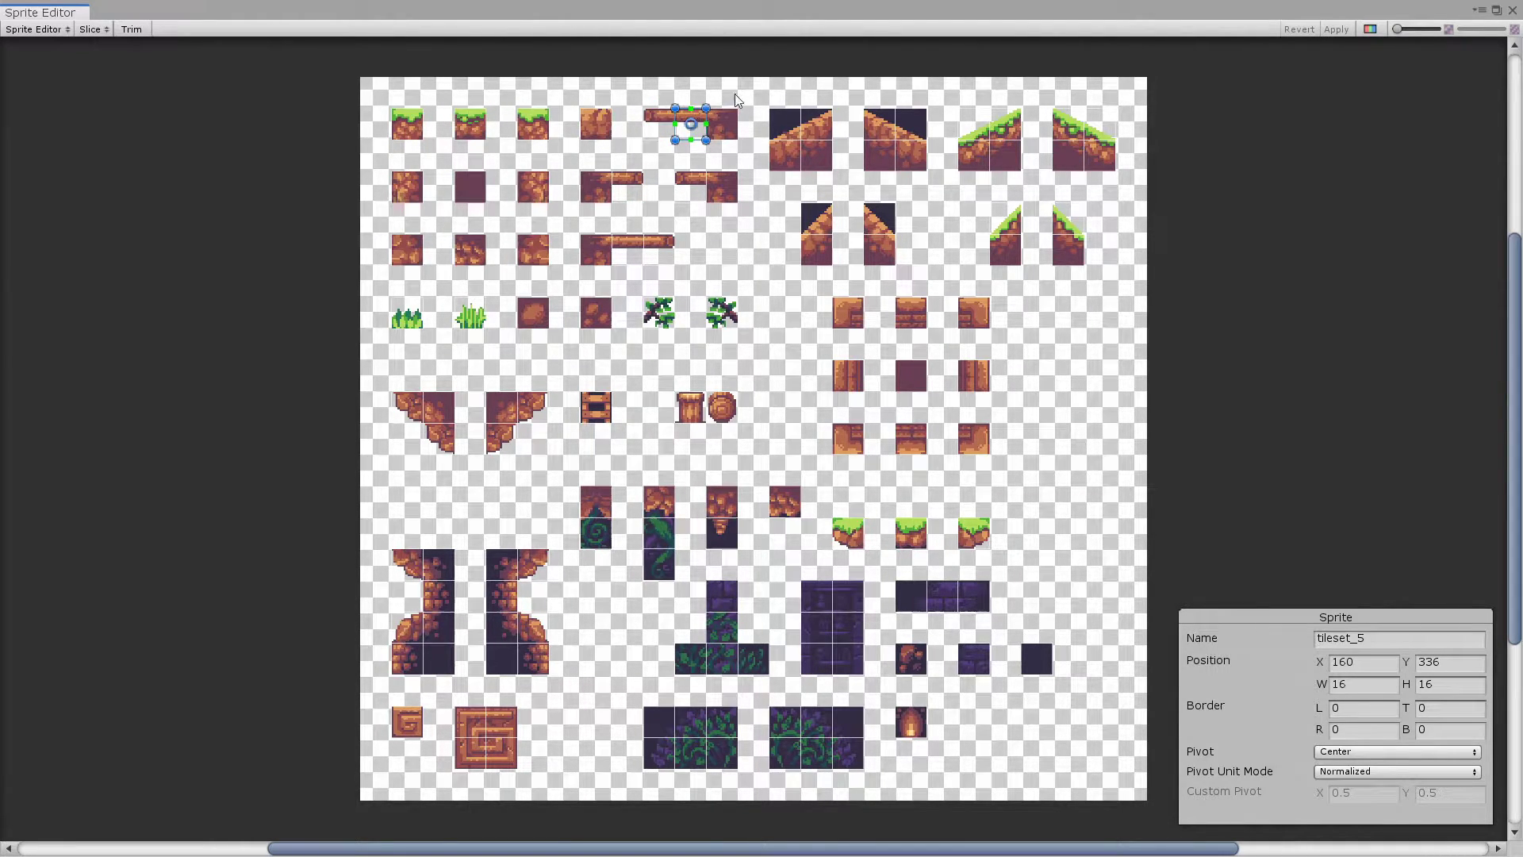
left_click(764, 114)
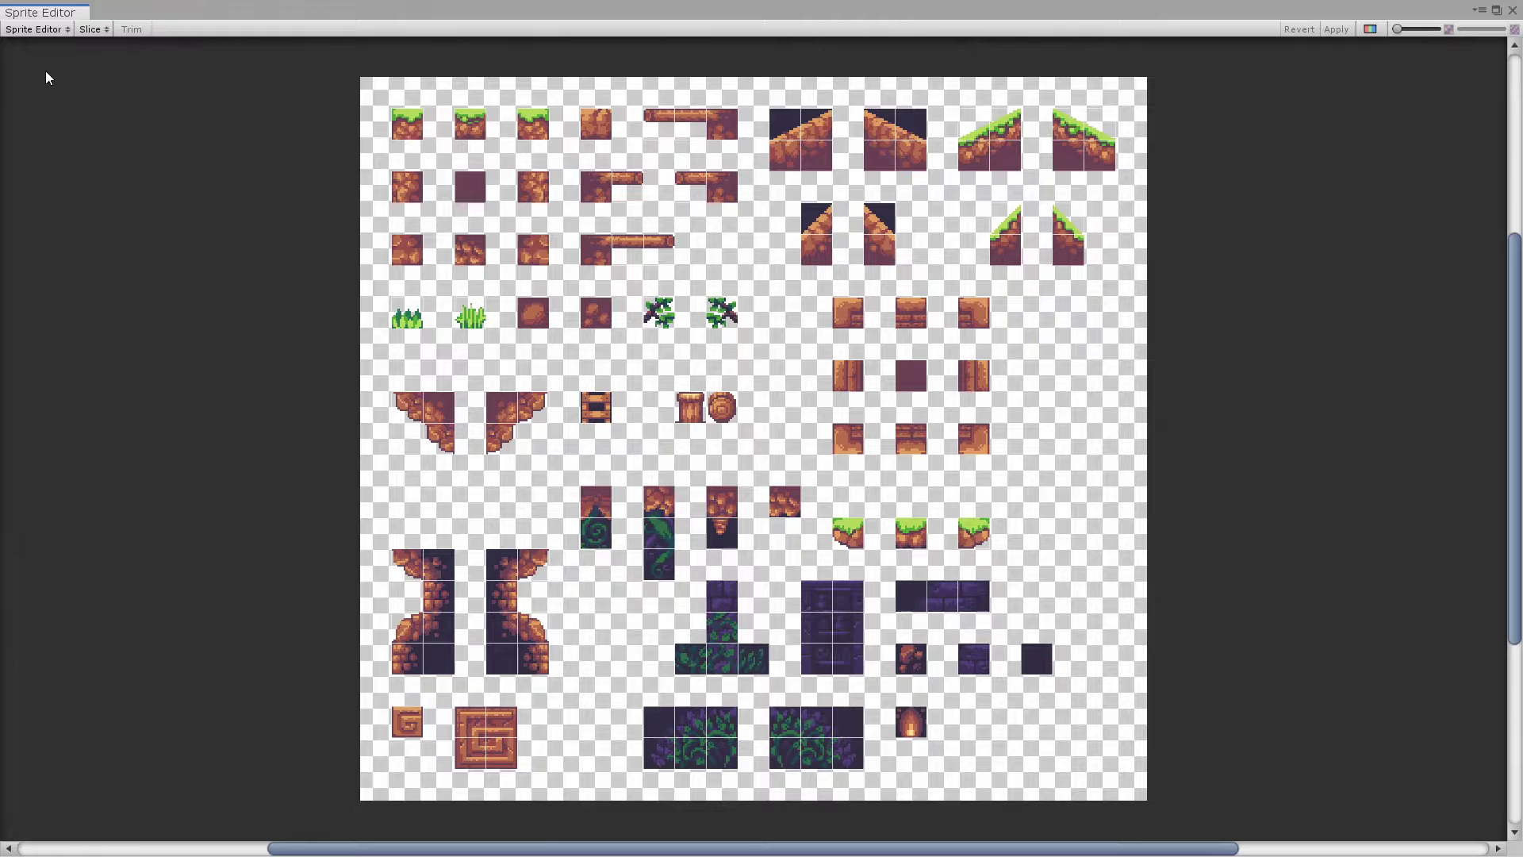
Slice the tileset using Grid By Cell Size with a pixel size of 16 by 16
left_click(92, 29)
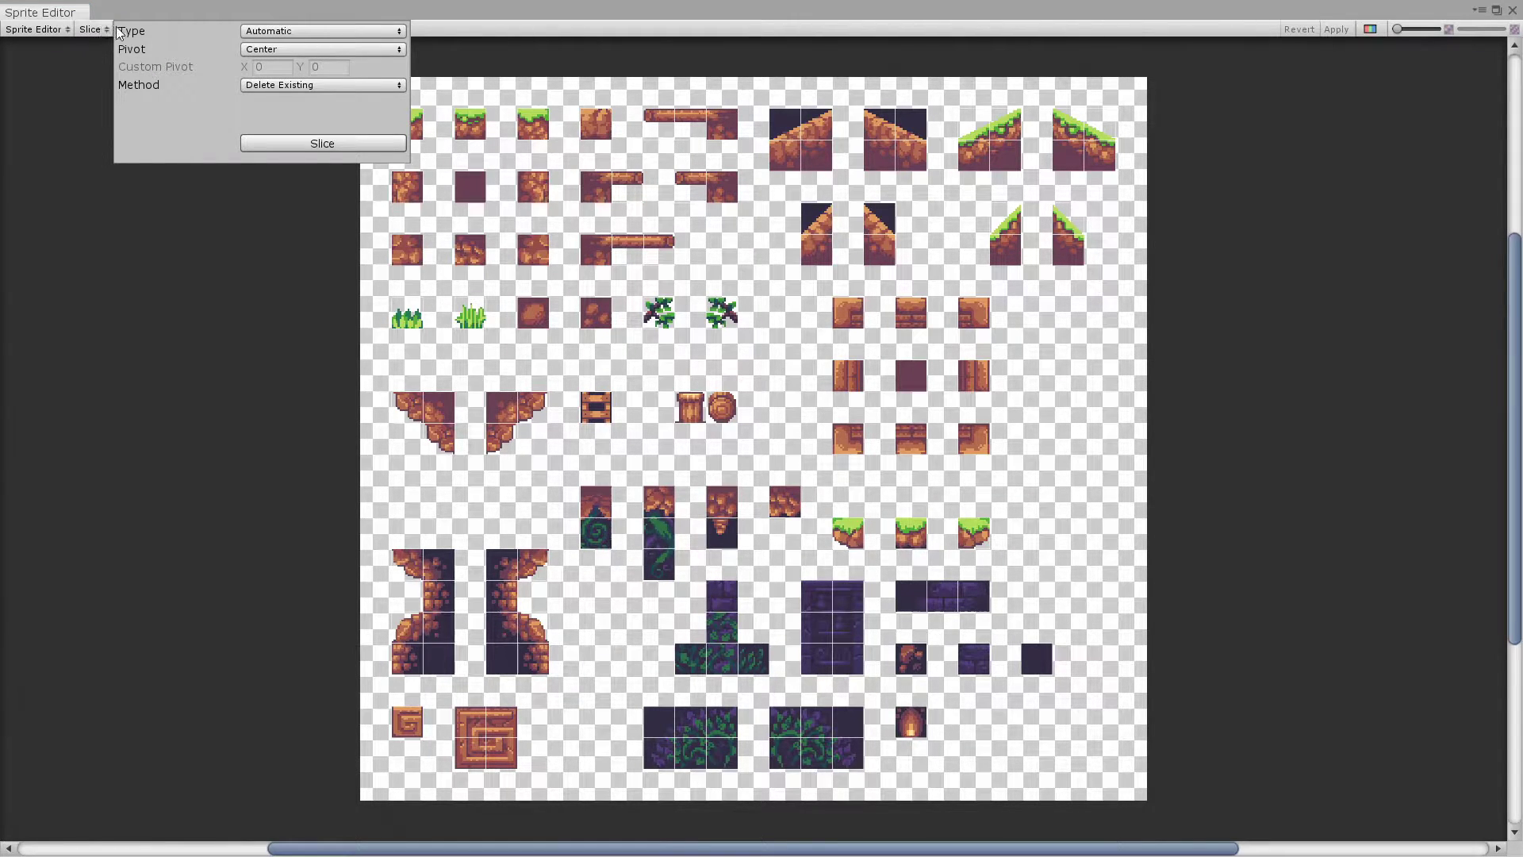
left_click(302, 30)
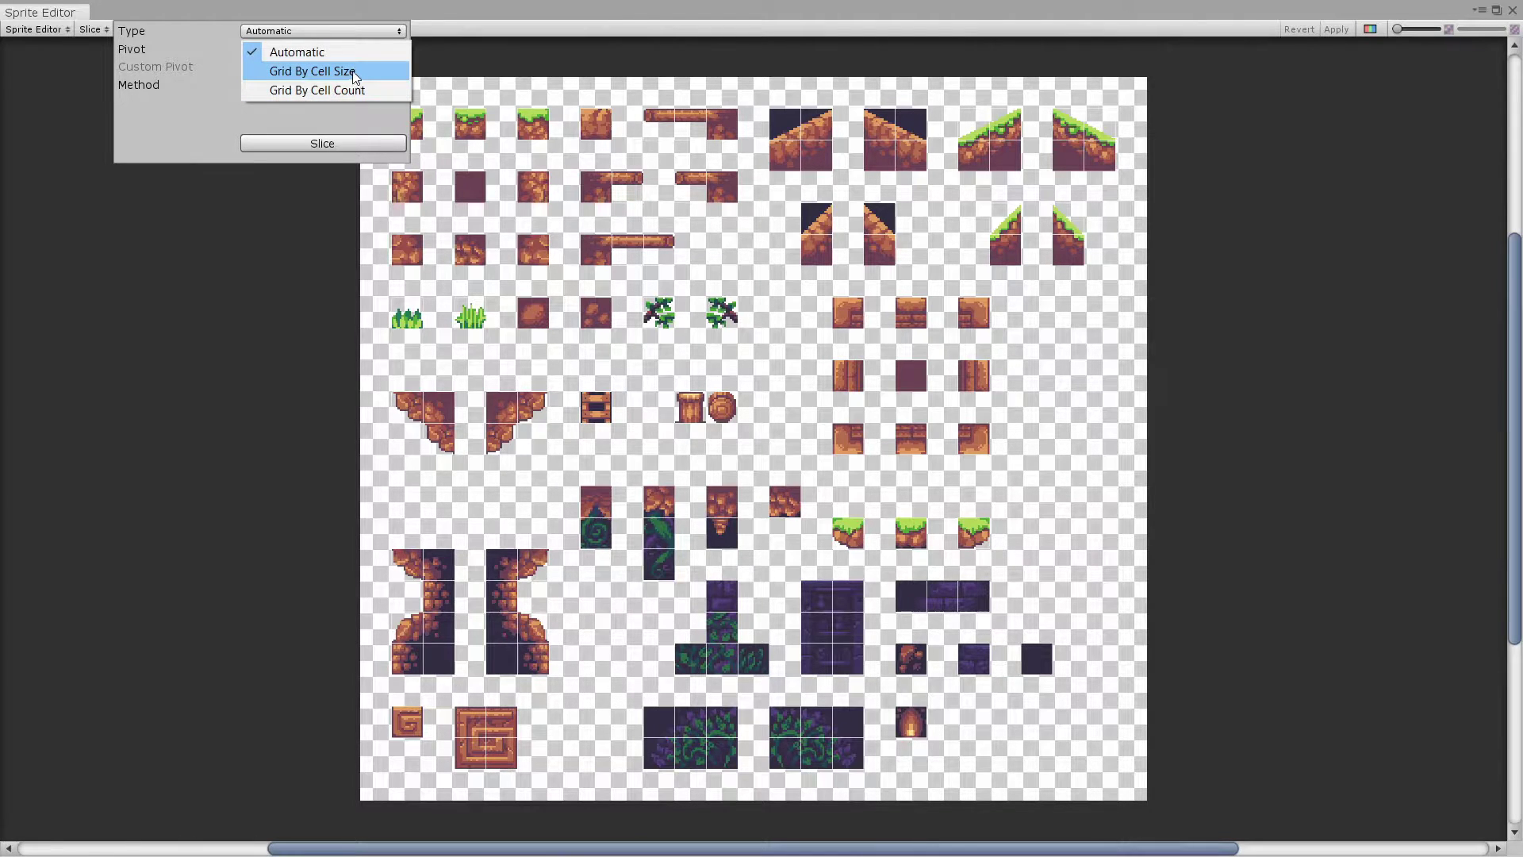
left_click(356, 71)
left_click(300, 47)
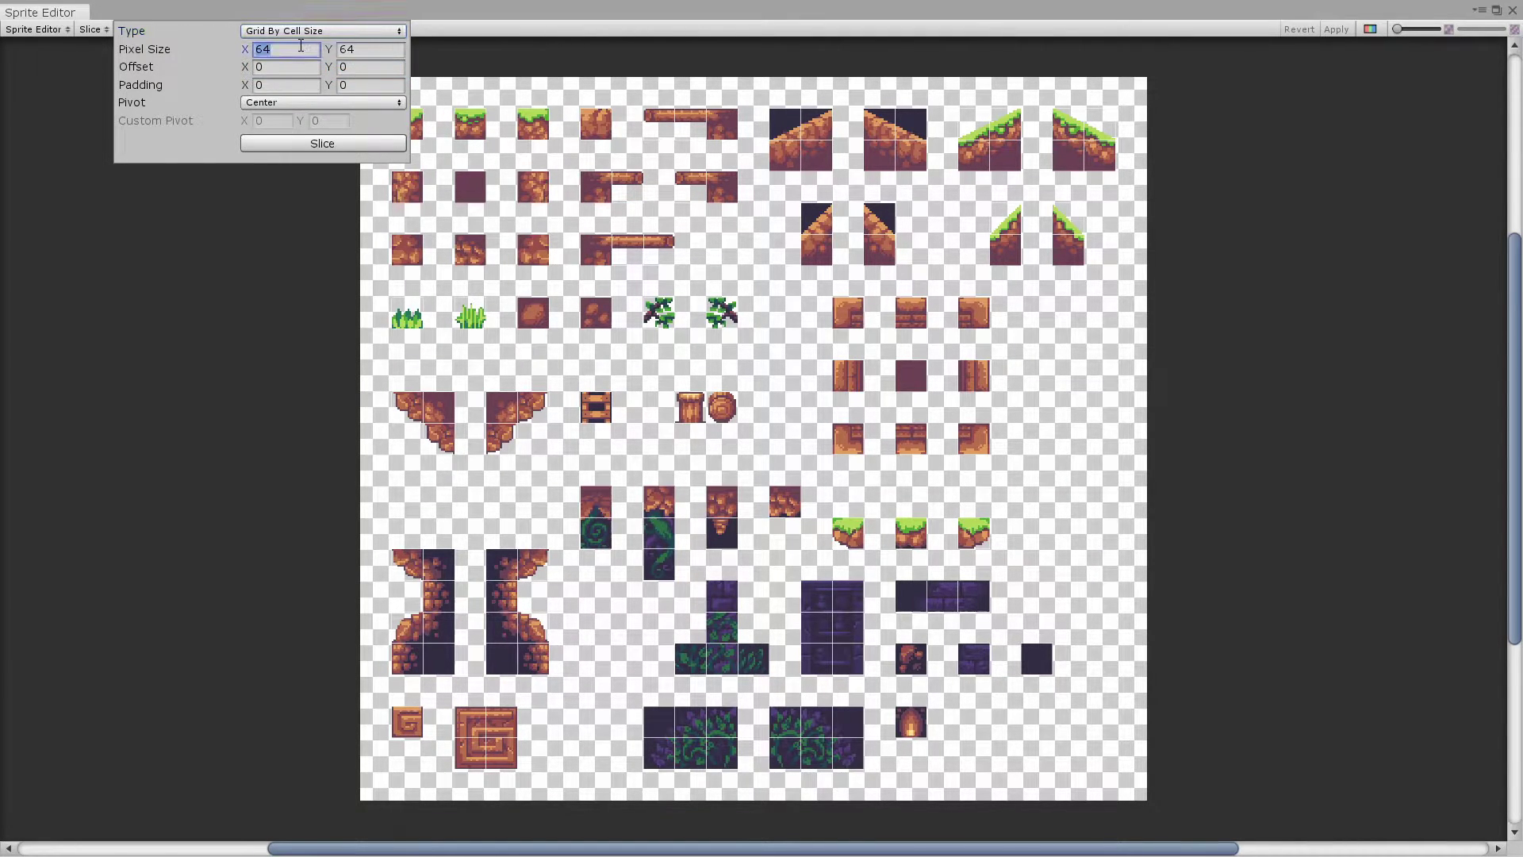
type("16")
key("Tab")
type("16")
left_click(317, 143)
Check the 16 by 16 slices of the tileset's grass, dirt and log platform tiles one by one
left_click(405, 127)
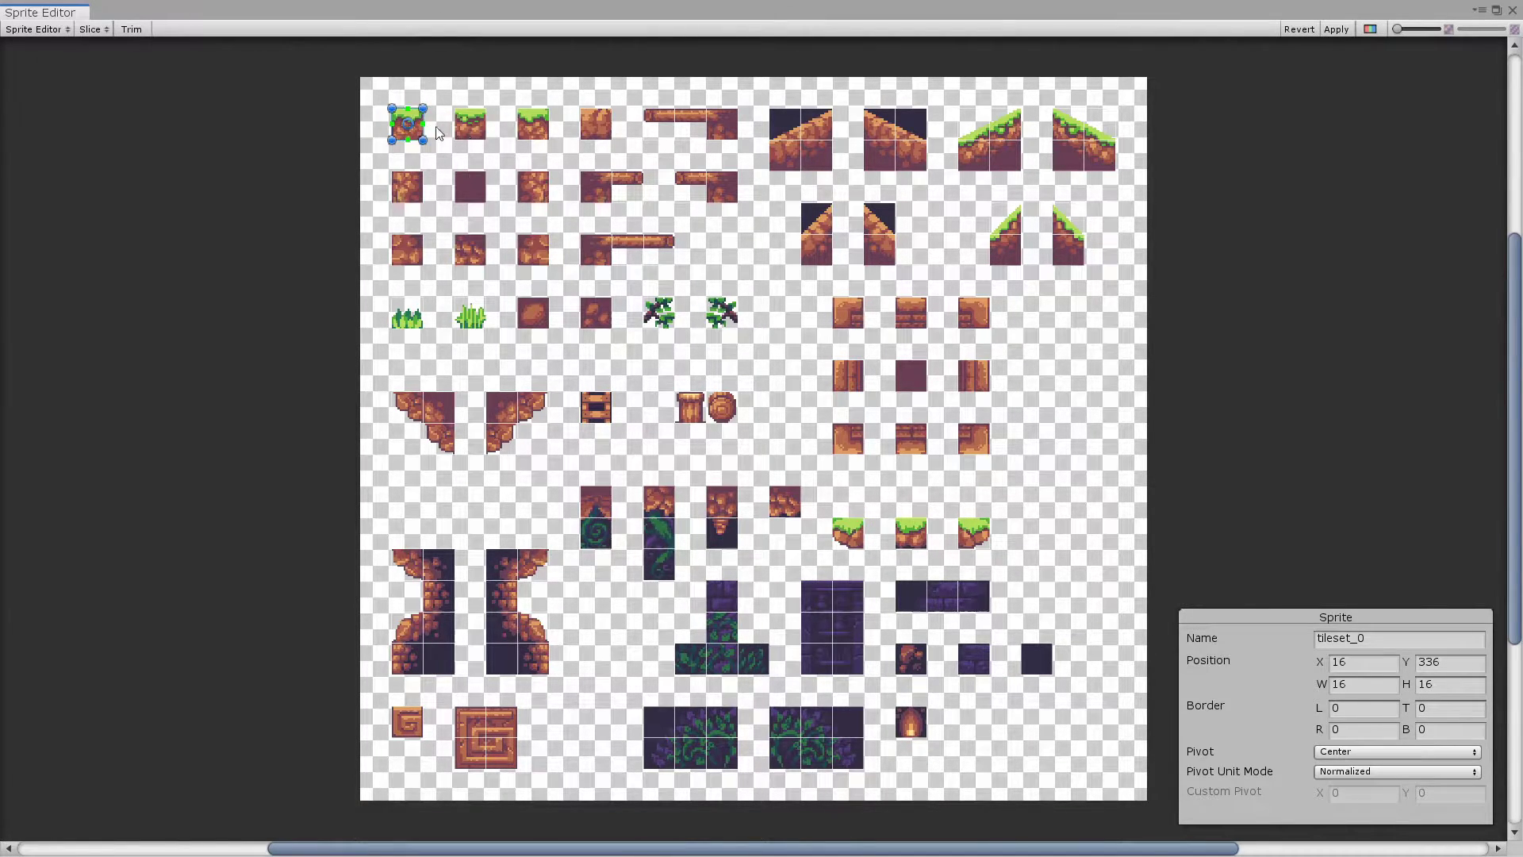
left_click(470, 131)
left_click(531, 131)
left_click(407, 187)
left_click(479, 188)
left_click(542, 188)
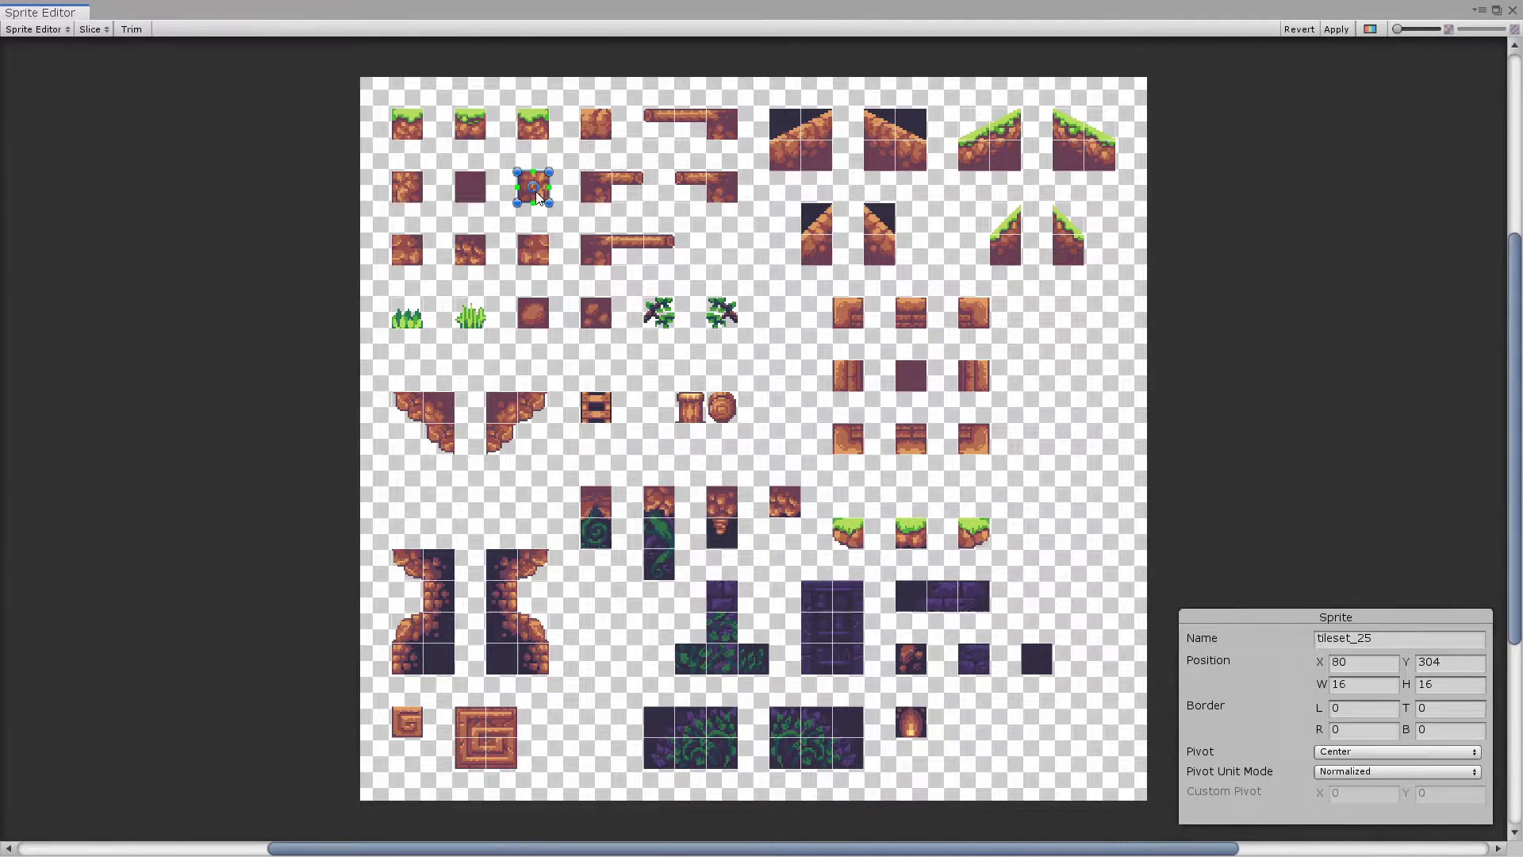
left_click(668, 126)
left_click(687, 127)
left_click(721, 126)
left_click(689, 121)
left_click(710, 121)
left_click(691, 125)
left_click(649, 125)
left_click(687, 149)
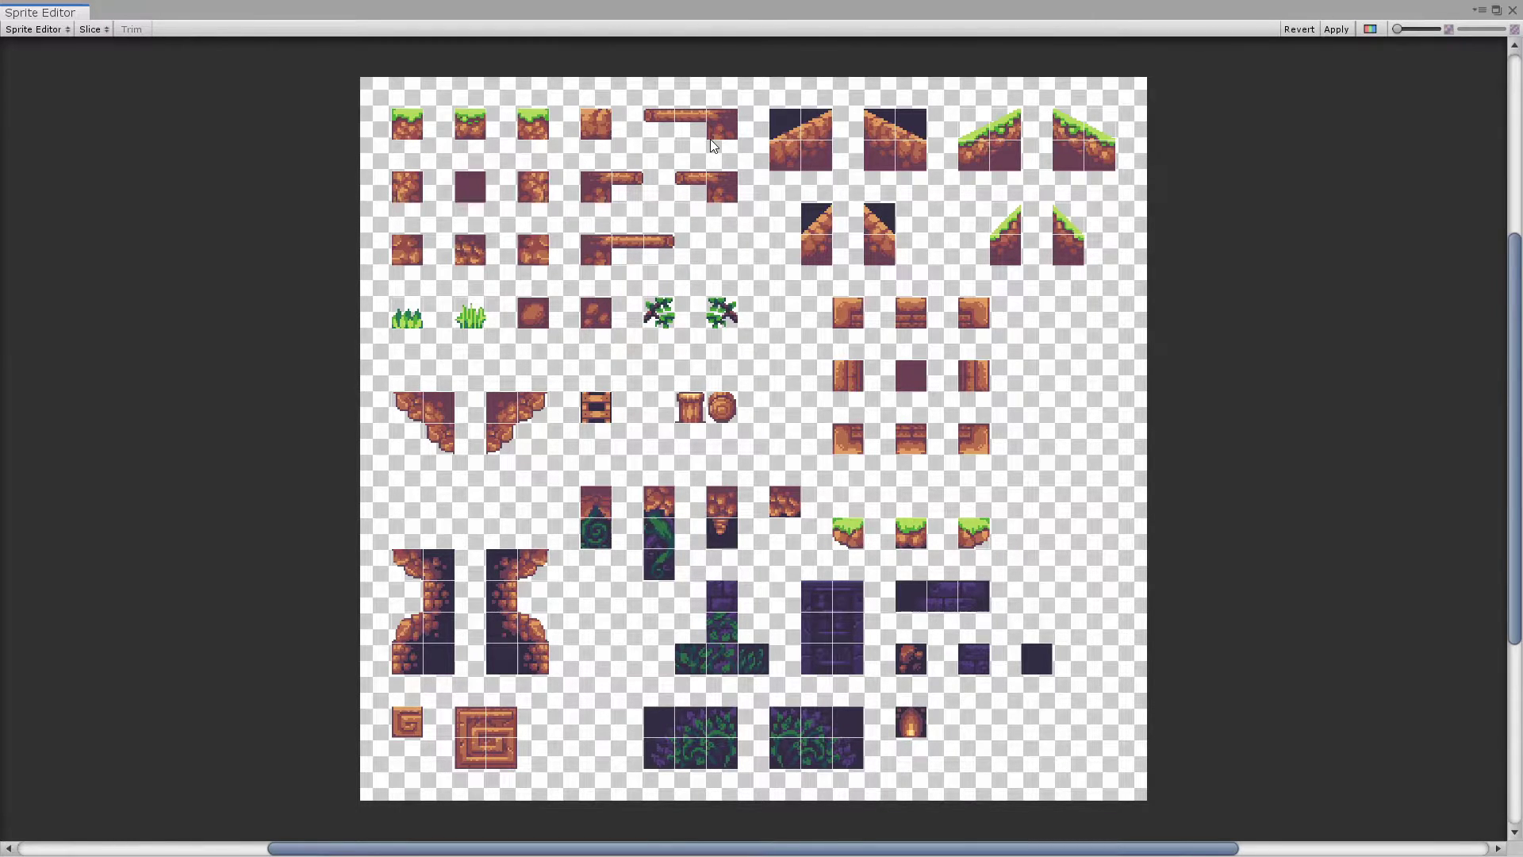
left_click(588, 128)
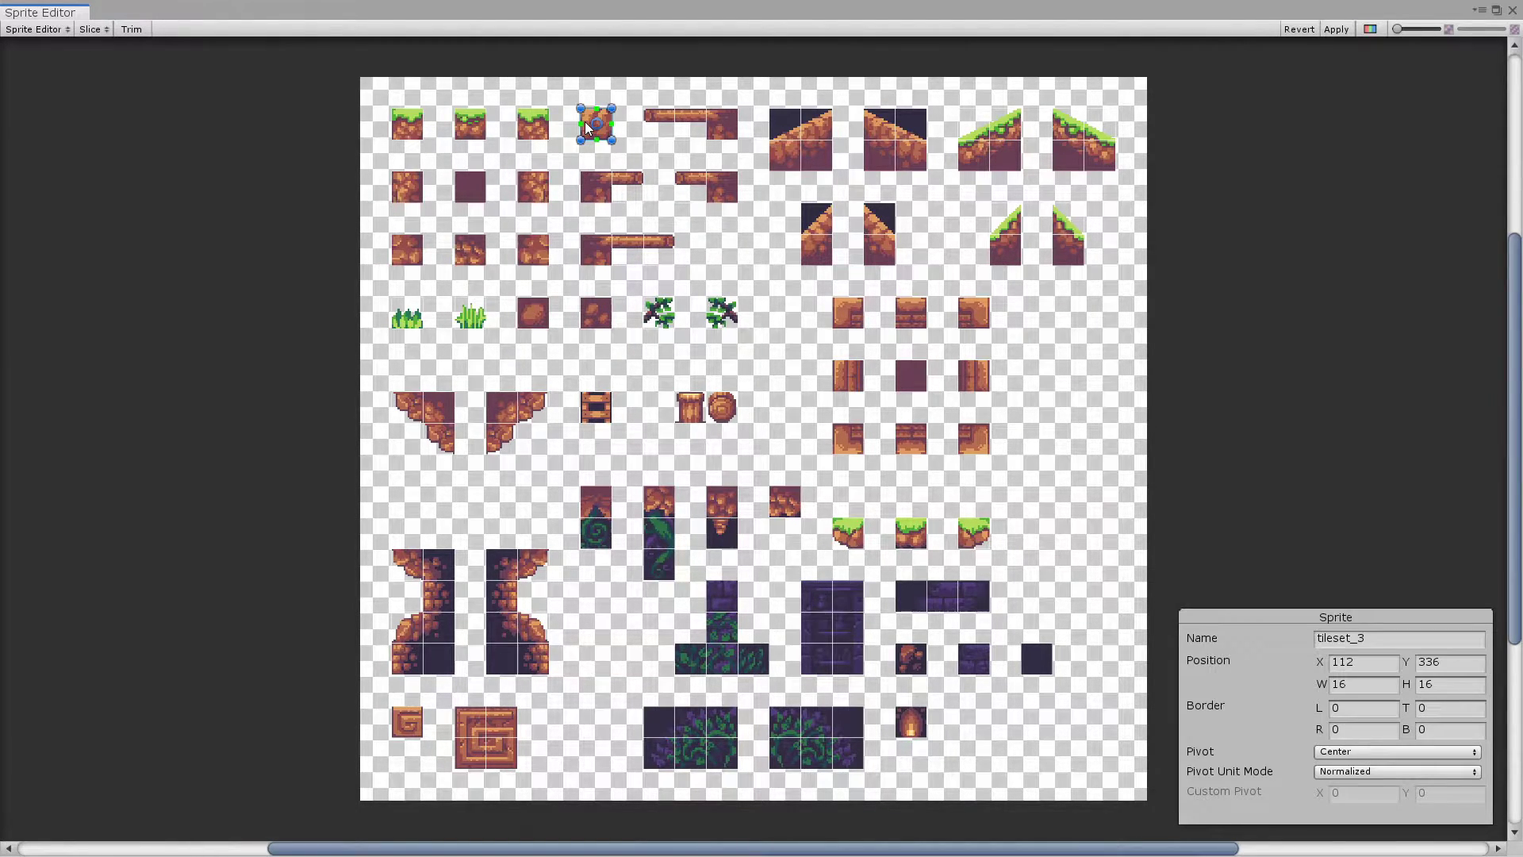
left_click(649, 141)
Close the Sprite Editor with the slicing applied and collapse the tileset's sprites in the Environment folder
double_click(1424, 15)
left_click(1273, 49)
left_click(781, 471)
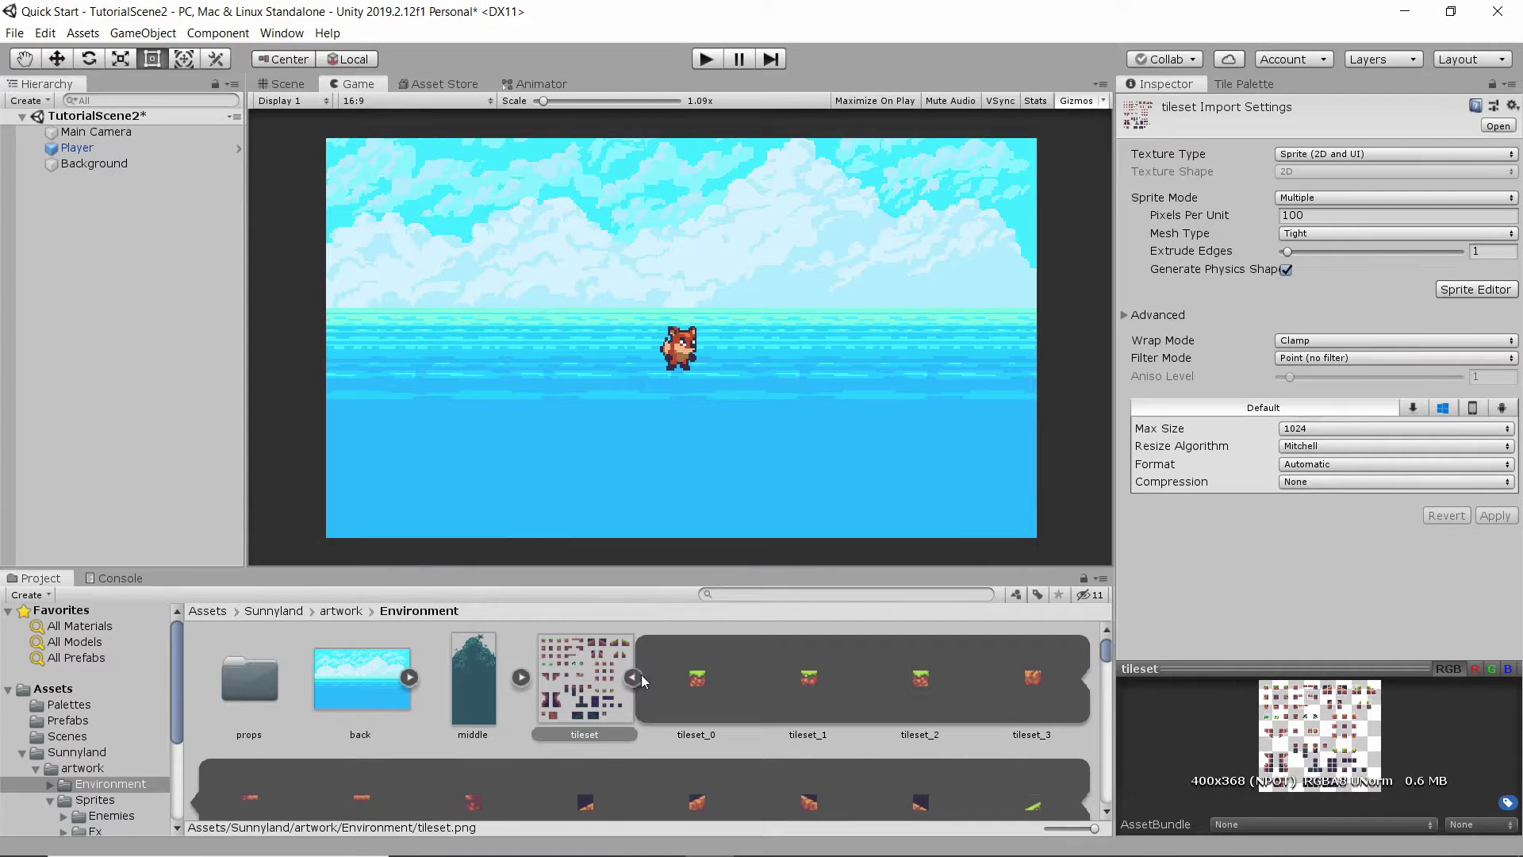
left_click(632, 676)
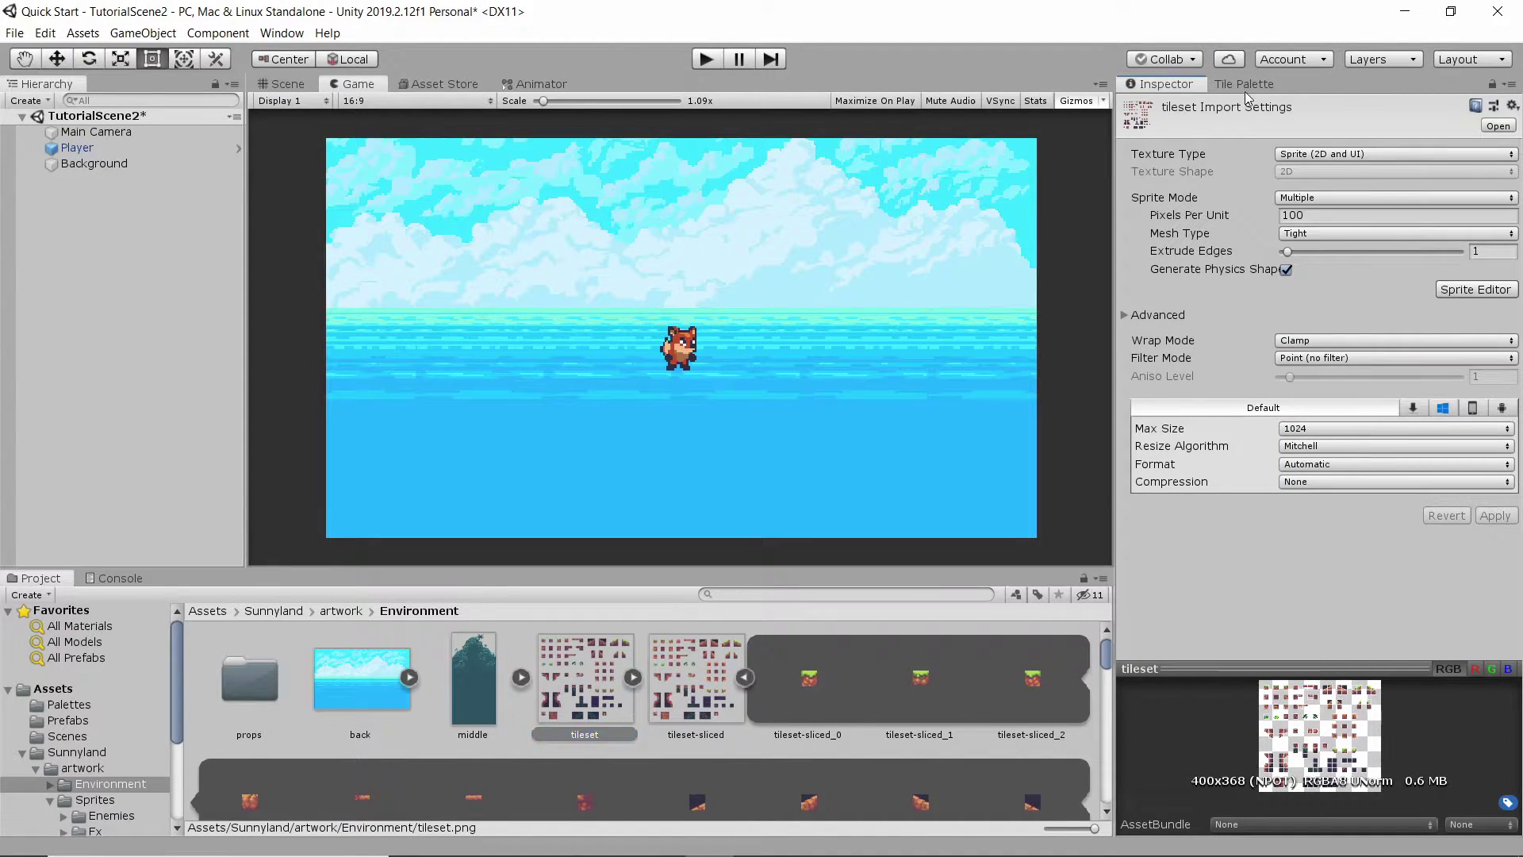
Show the Tile Palette, collapse the sprites of tileset-sliced and select the tileset-sliced image
left_click(1243, 84)
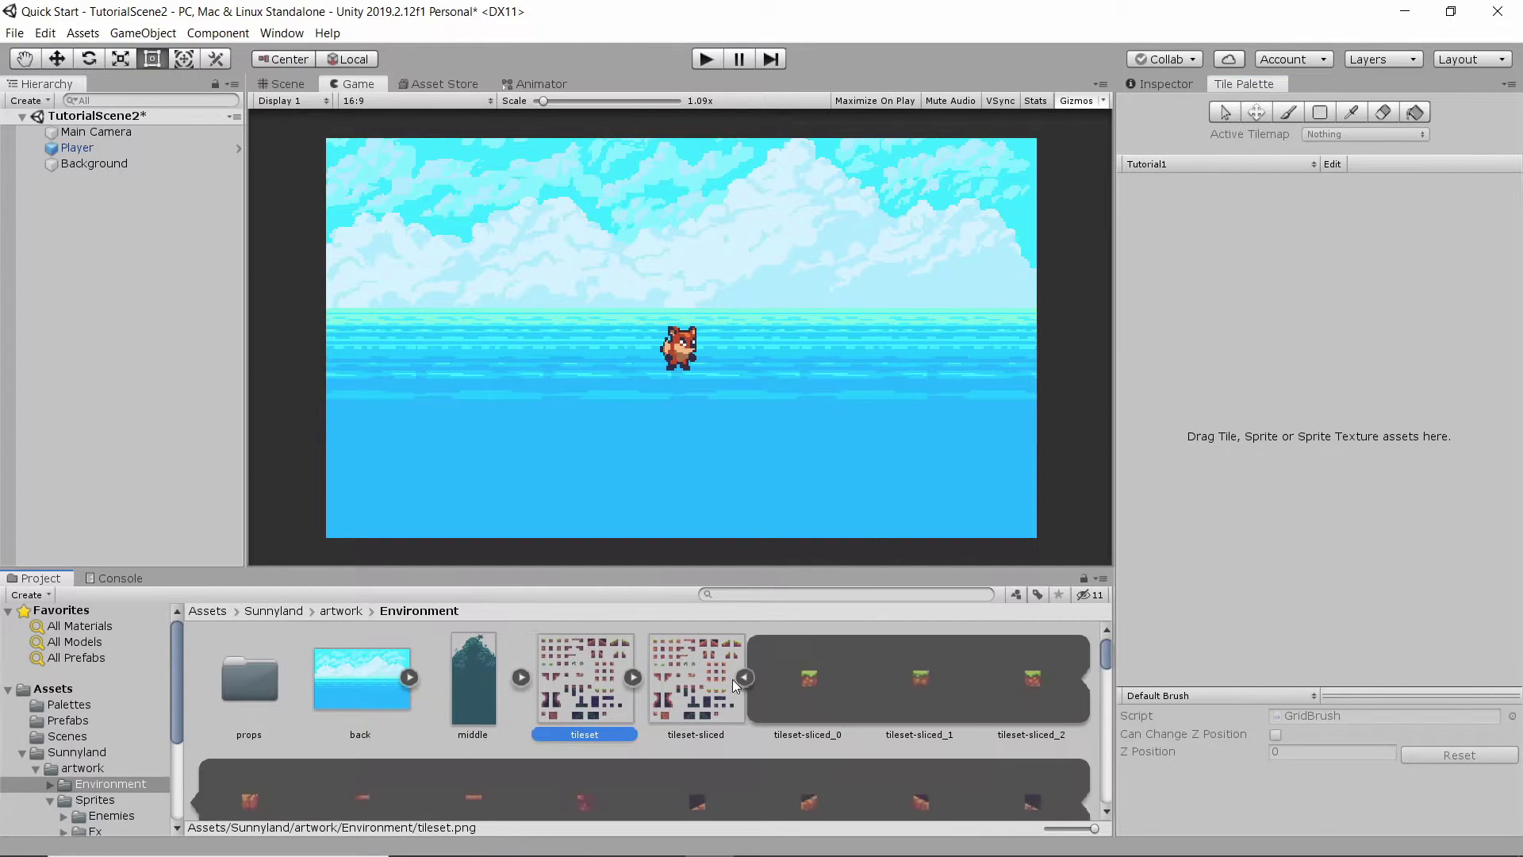
left_click(787, 677)
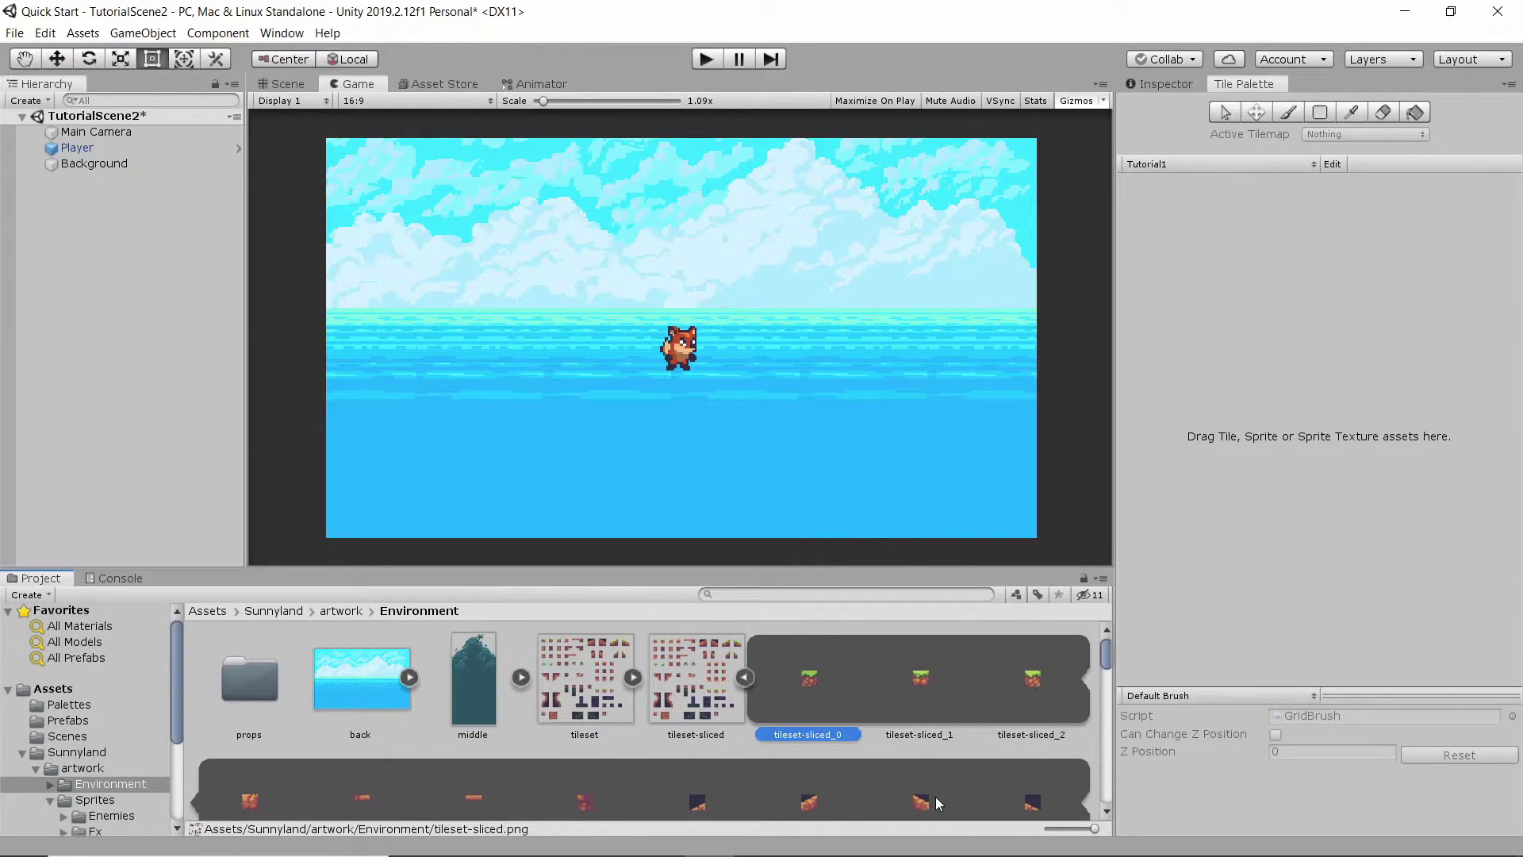
left_click(906, 794, "shift")
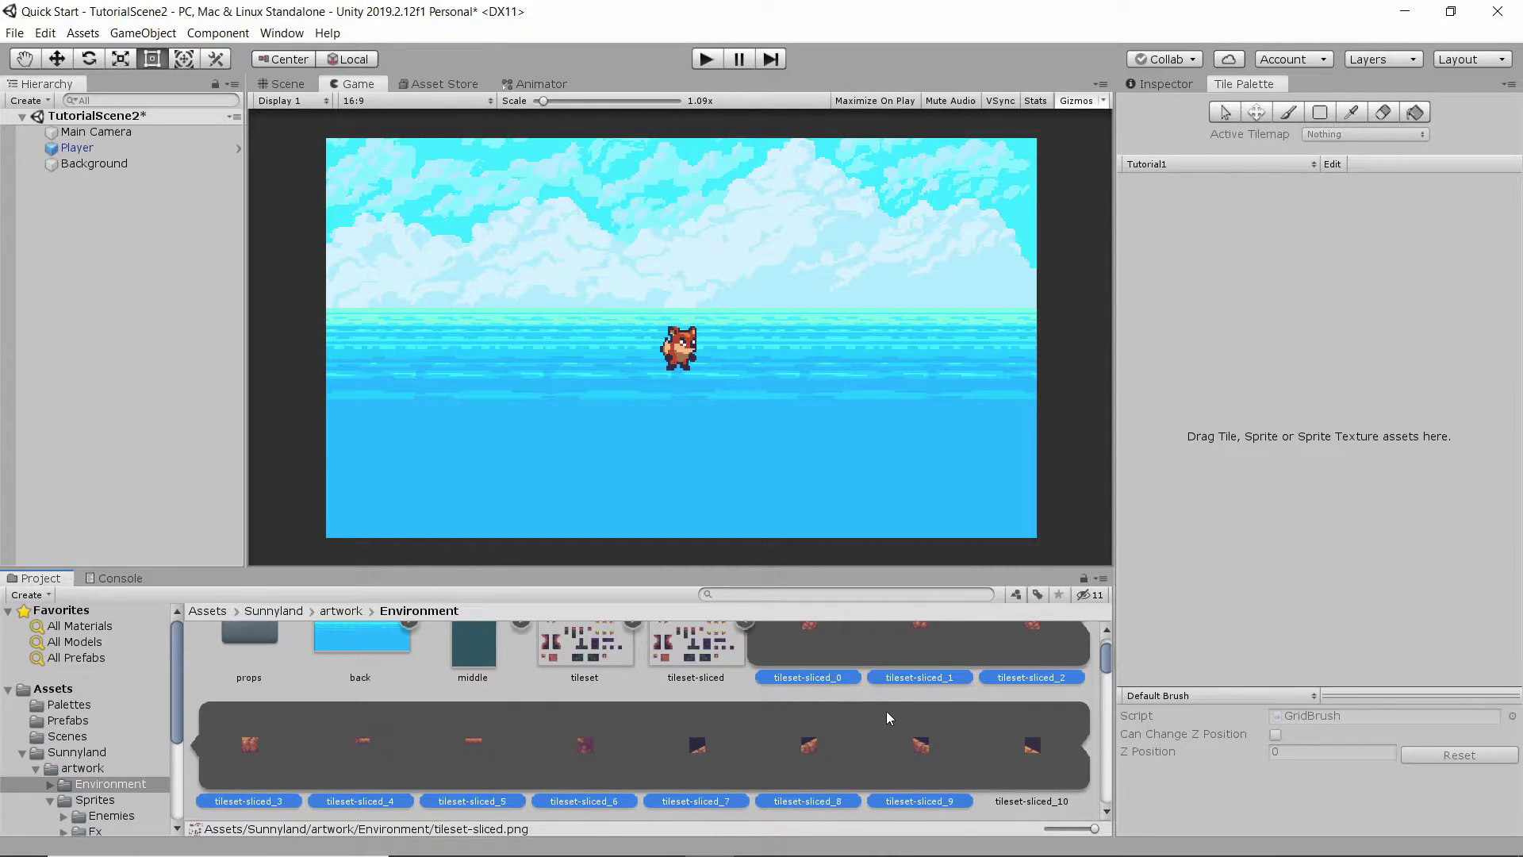
scroll(889, 712, "up", 2)
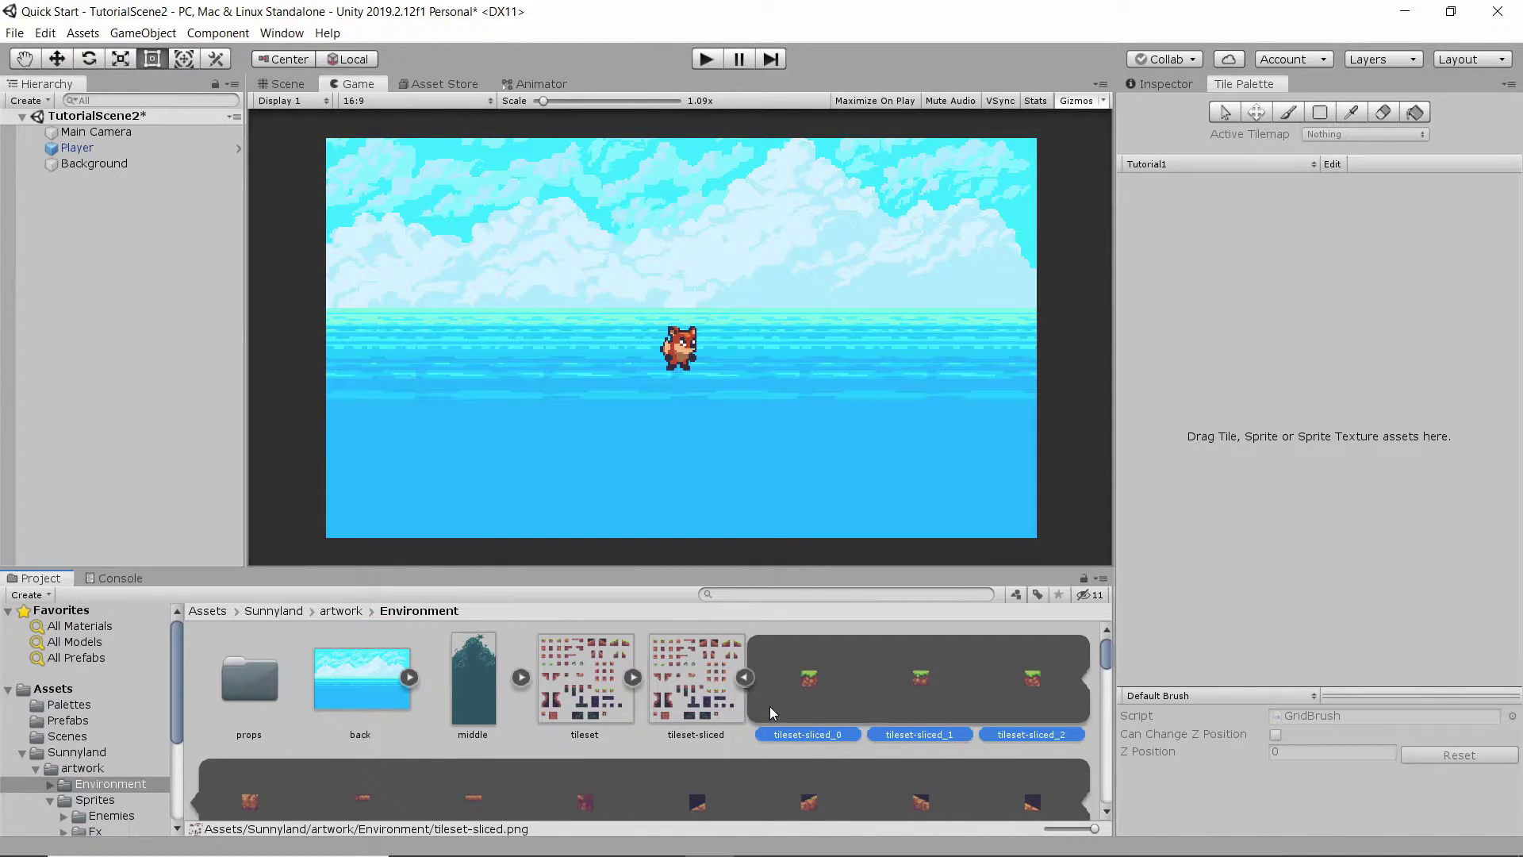
left_click(745, 678)
left_click(658, 645)
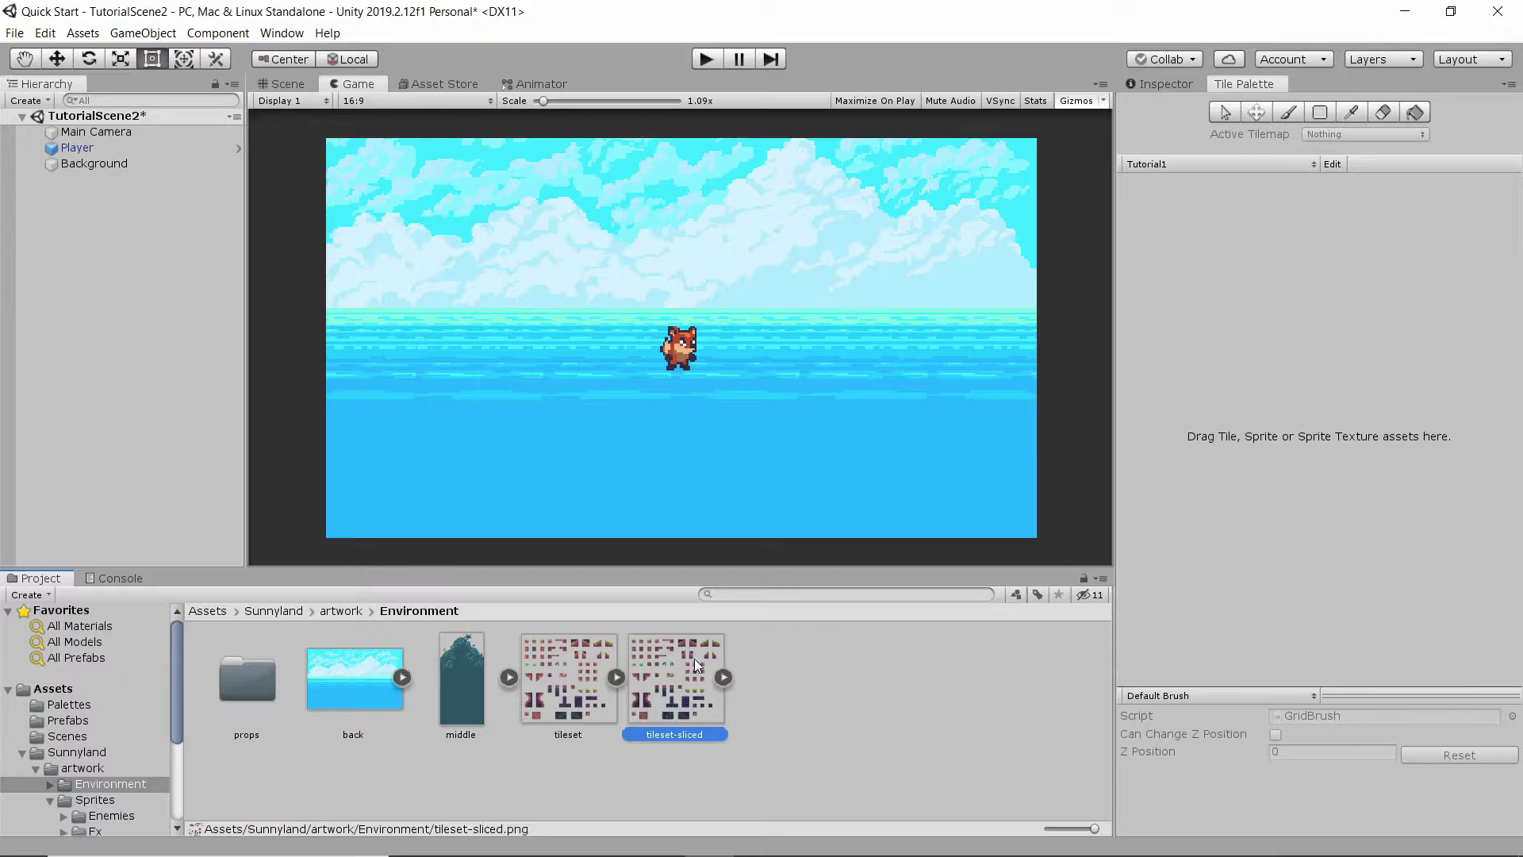
Add the tileset-sliced image to the Tutorial1 palette, generating its tiles into a new Tutorial1 folder inside Palettes
left_click_drag(673, 678, 1206, 214)
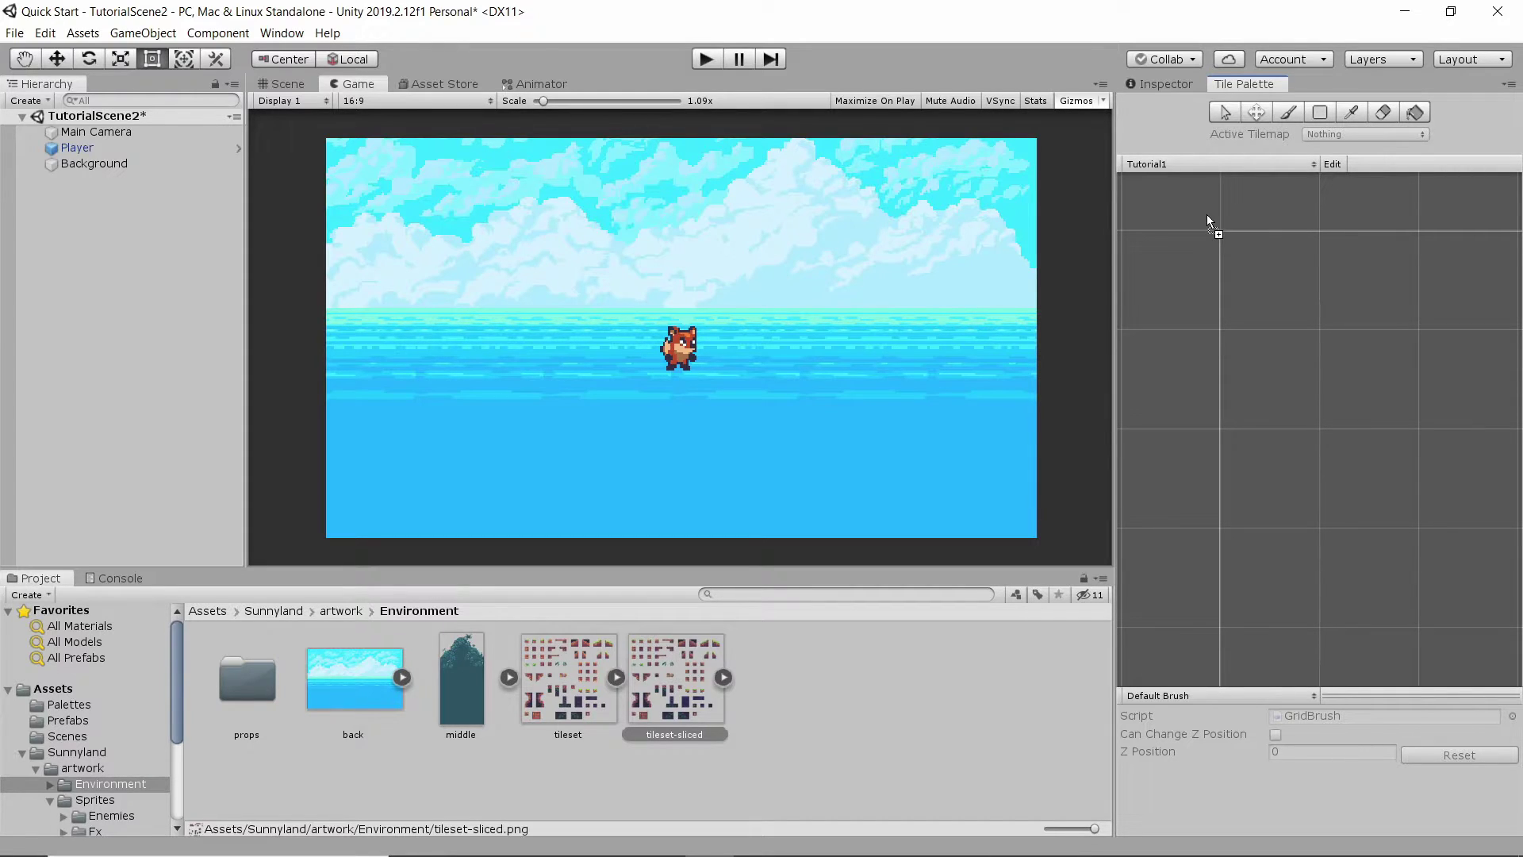
left_click_drag(1206, 214, 1206, 214)
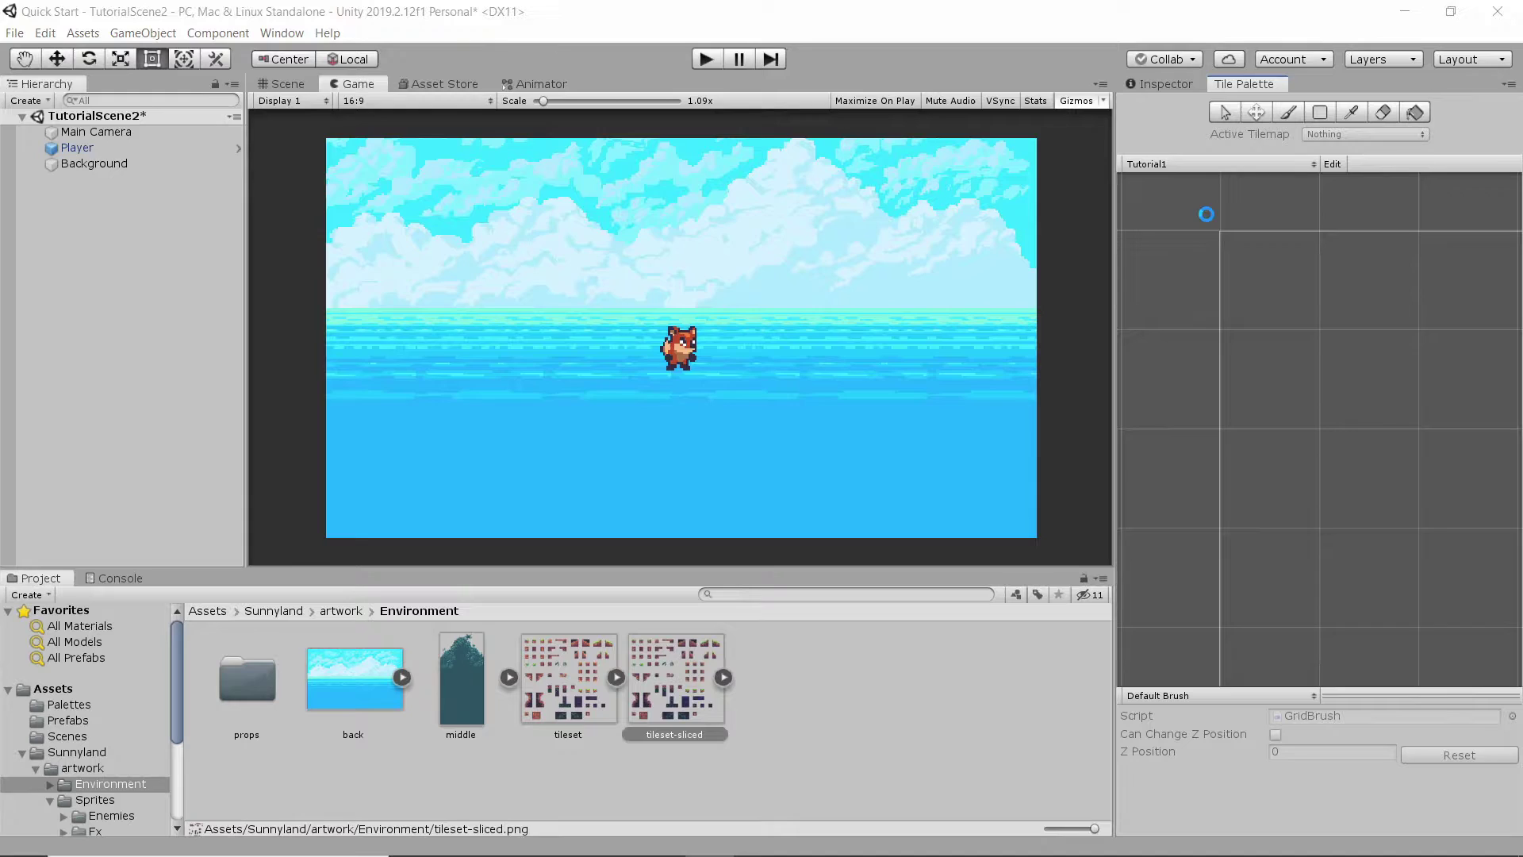
left_click(169, 89)
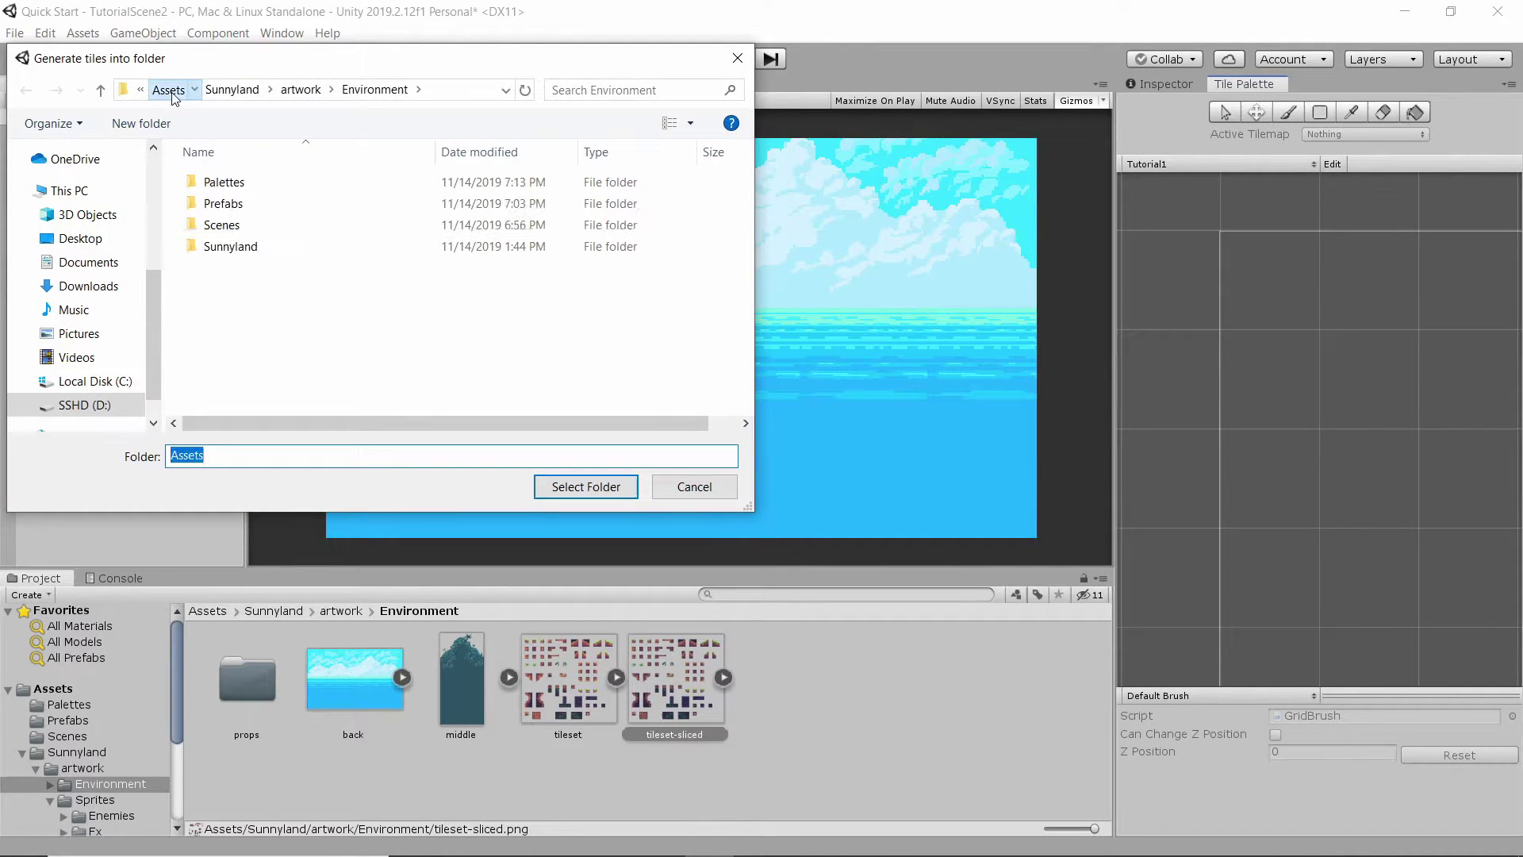
double_click(215, 181)
right_click(287, 260)
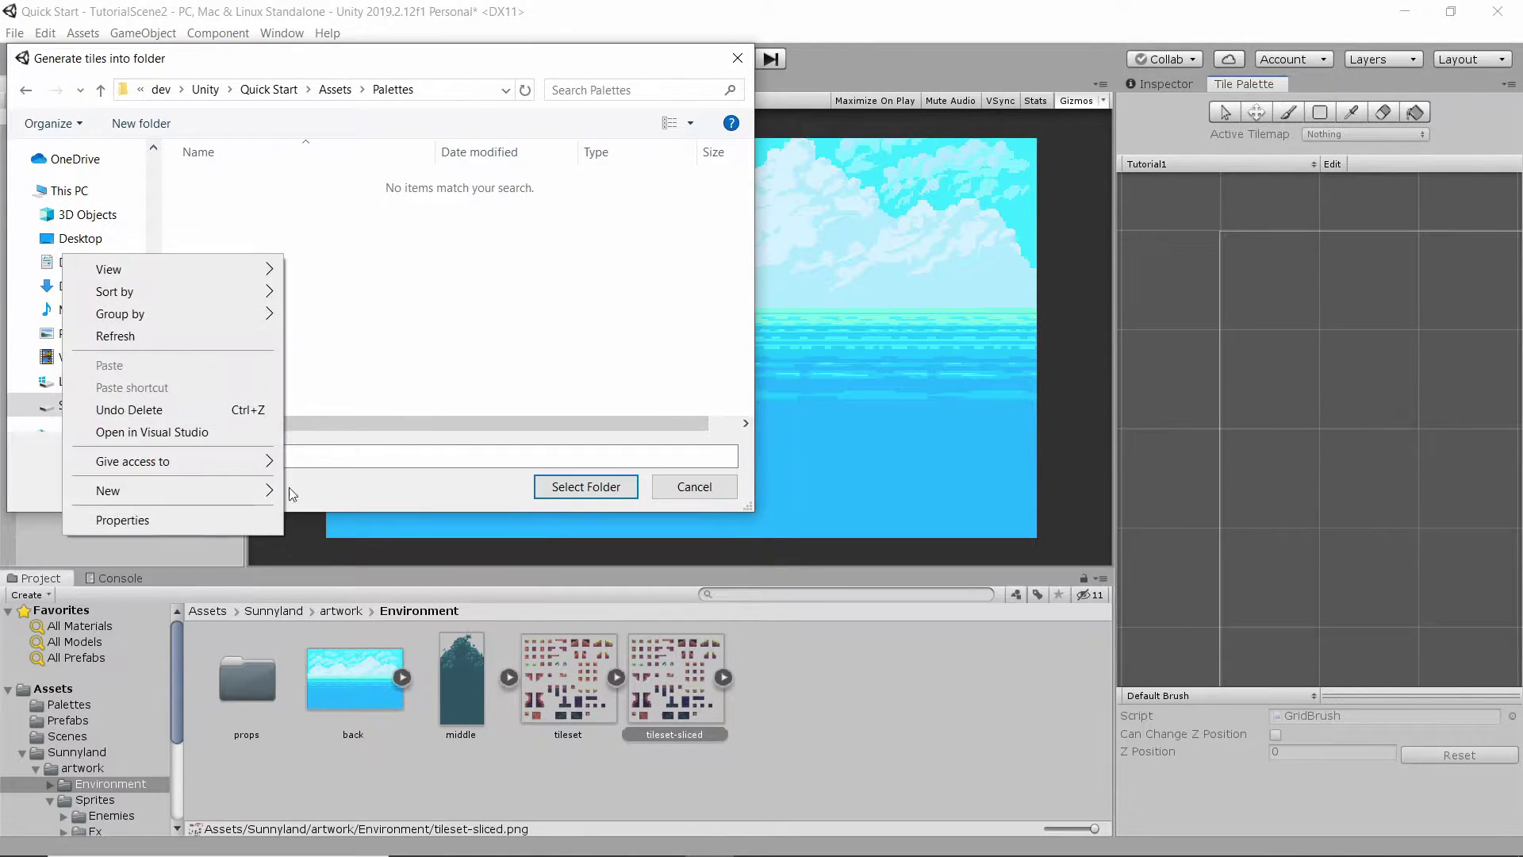
mouse_move(259, 493)
left_click(315, 493)
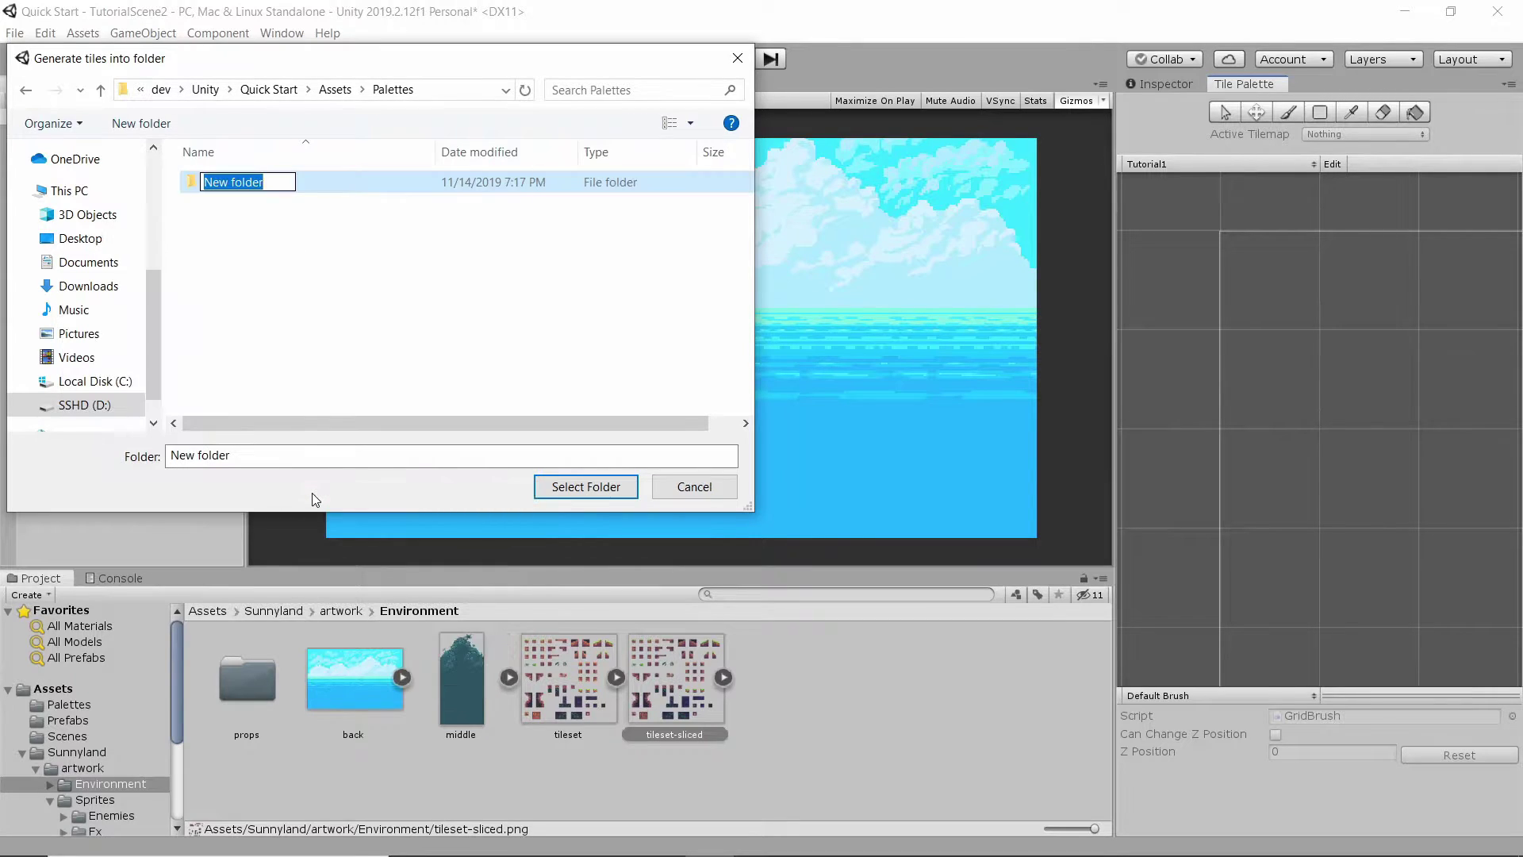
type("Tutorial1")
key("Return")
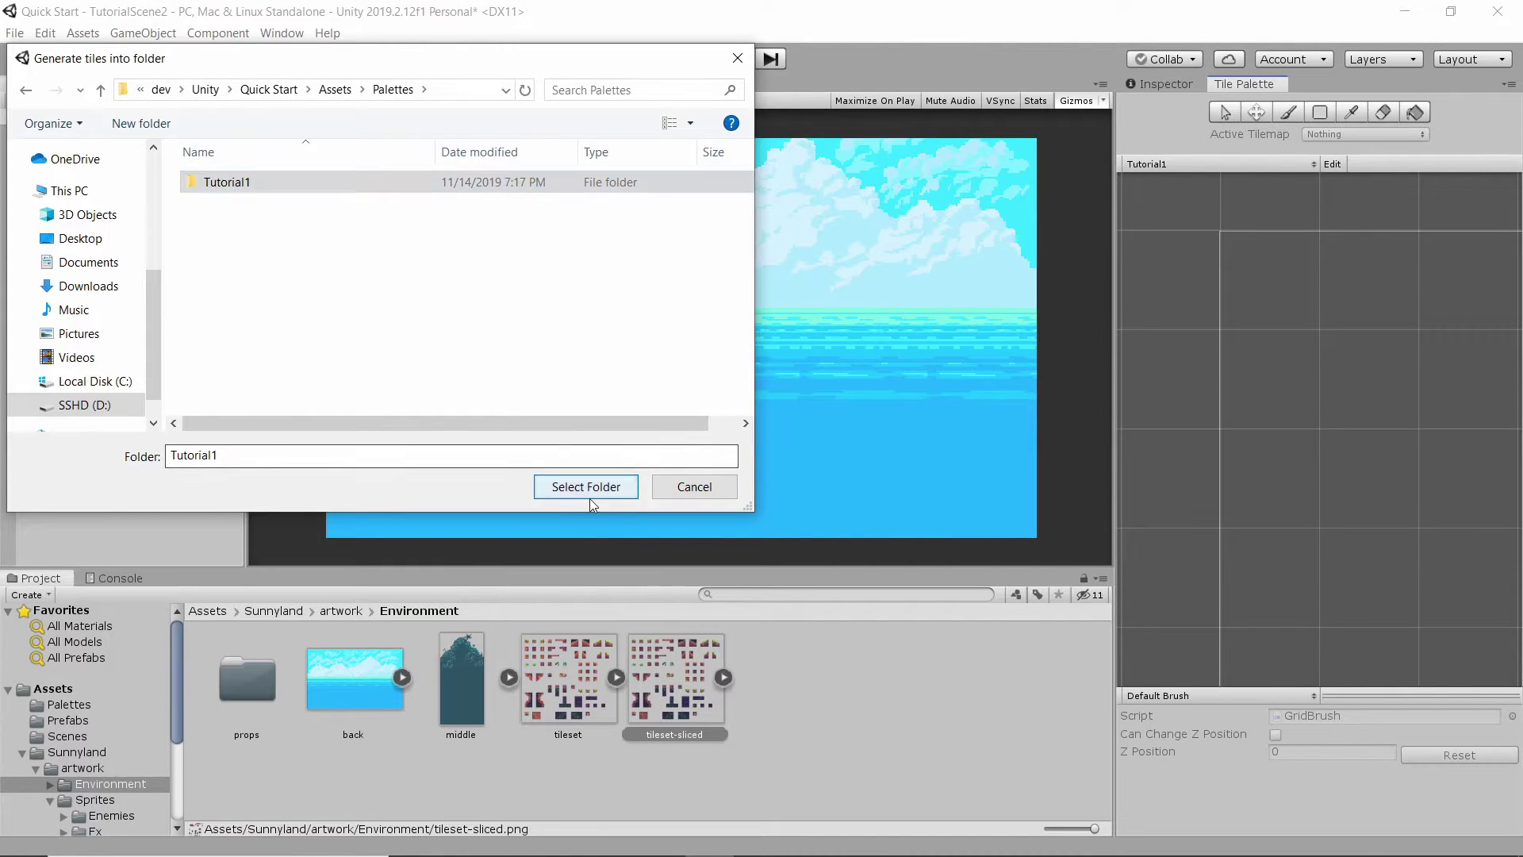
left_click(589, 487)
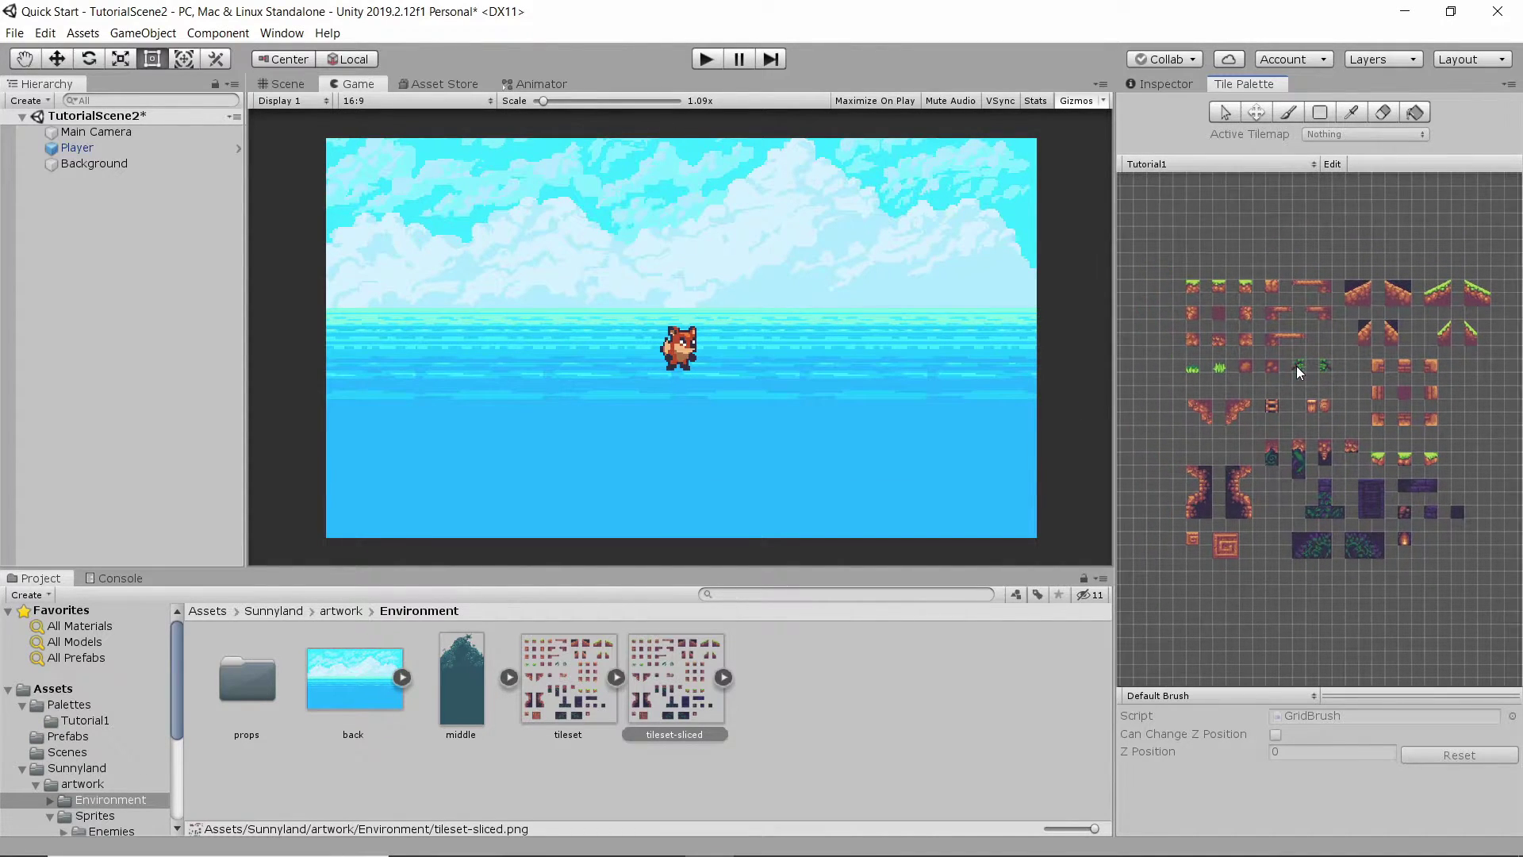
Pick the middle grass-topped ground tile from the Tutorial1 palette for painting
scroll(1372, 408, "up", 2)
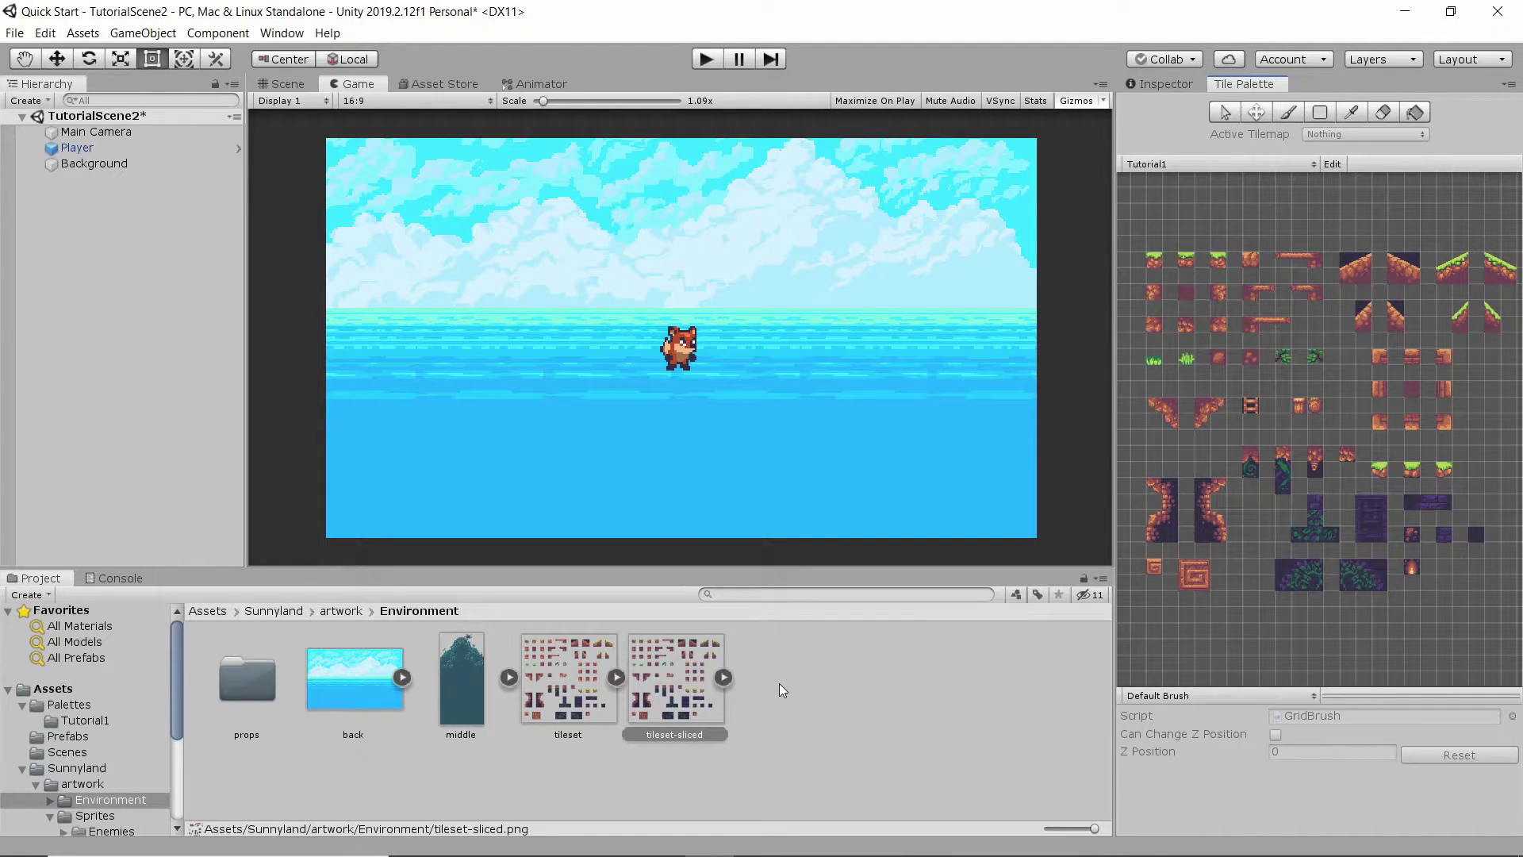
scroll(980, 357, "up", 1)
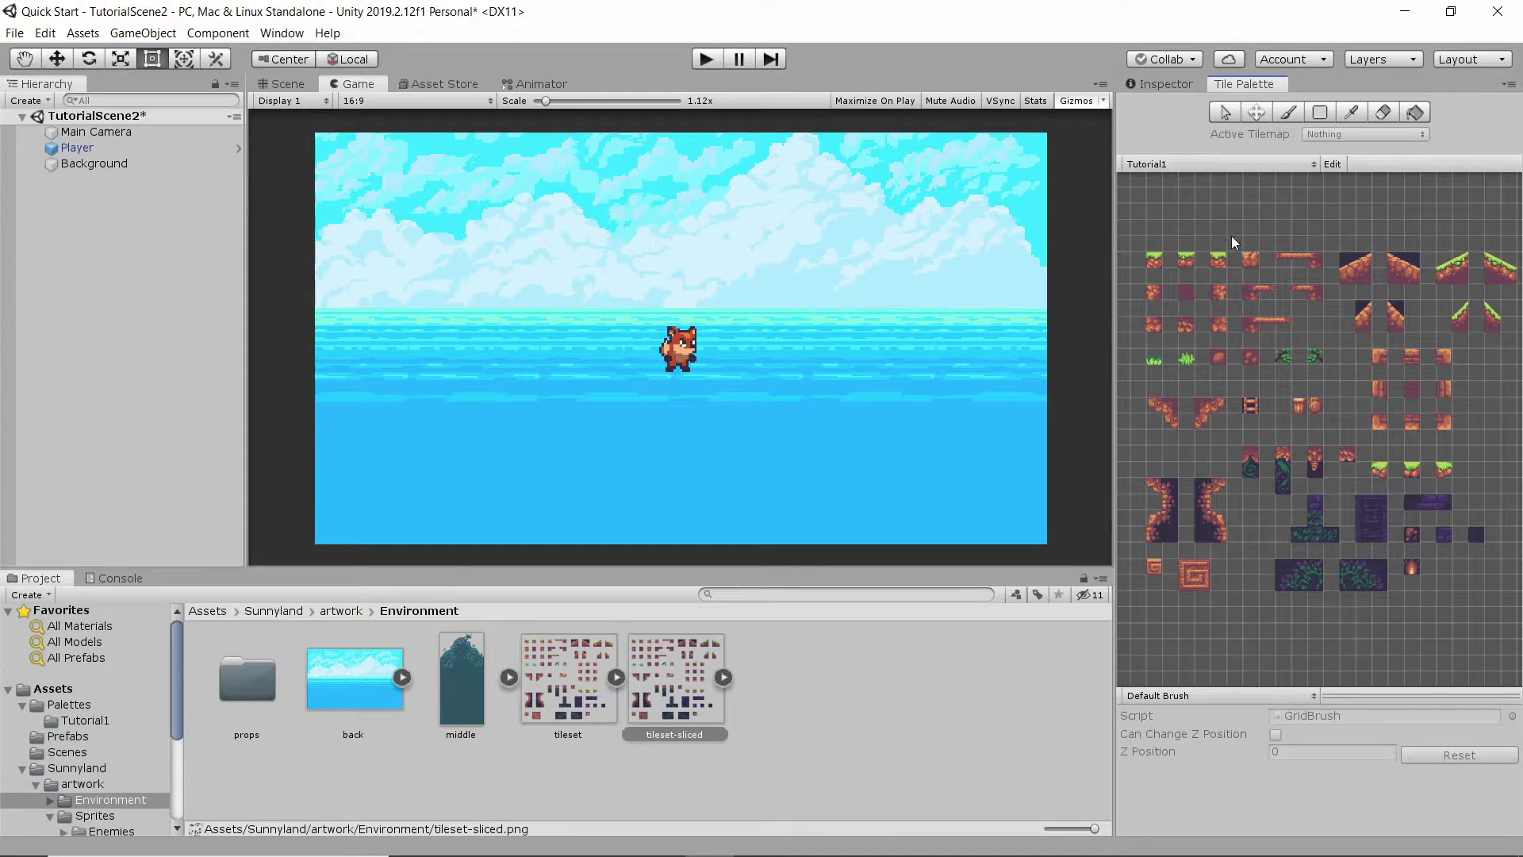
left_click(1155, 258)
left_click(1187, 259)
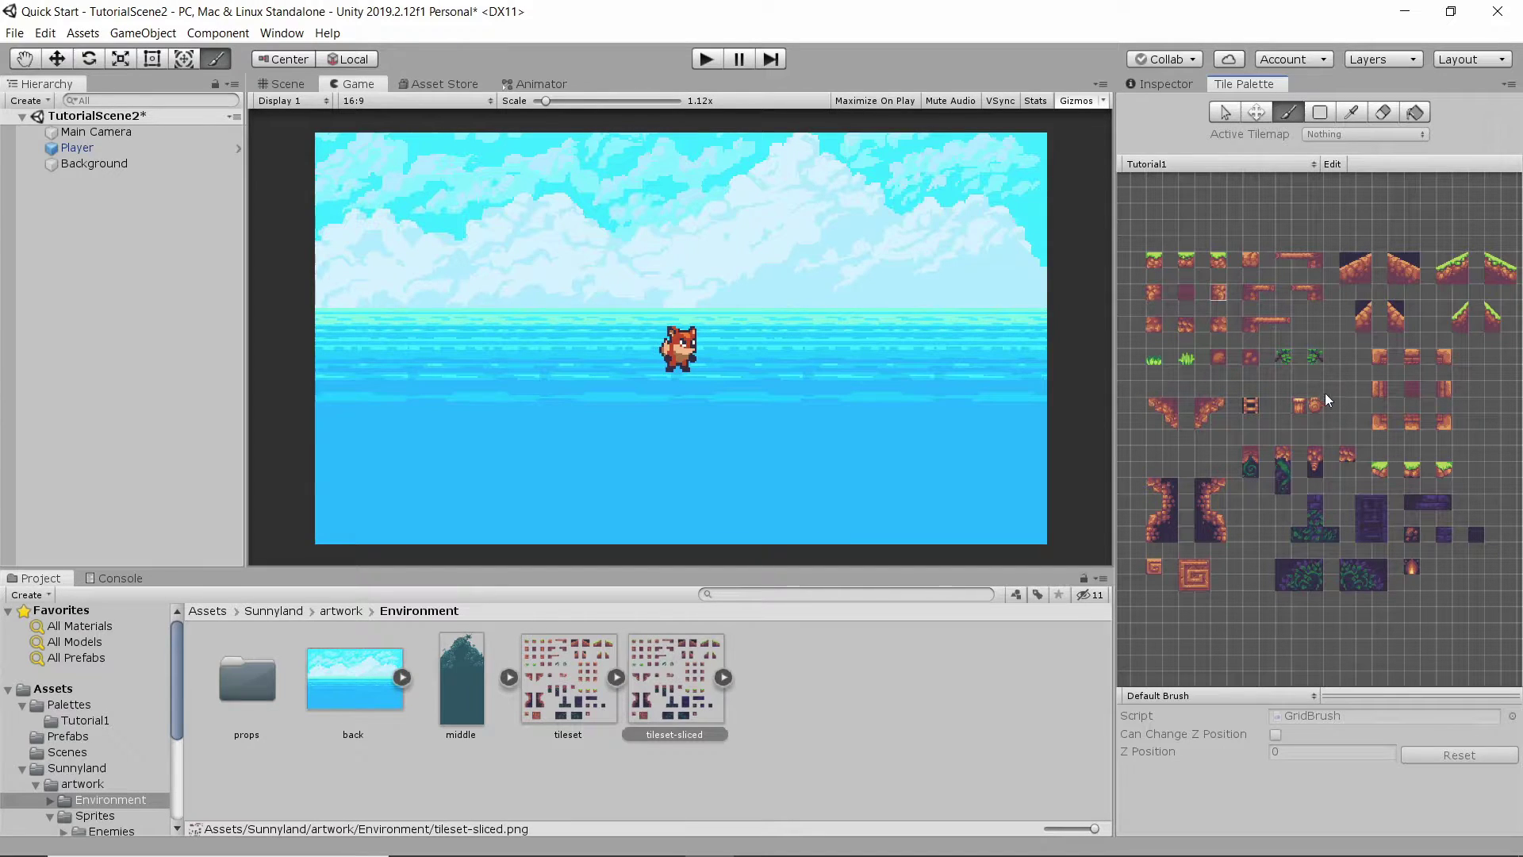
Add a 2D Tilemap object to the scene and select the Tilemap under its Grid parent
left_click(230, 213)
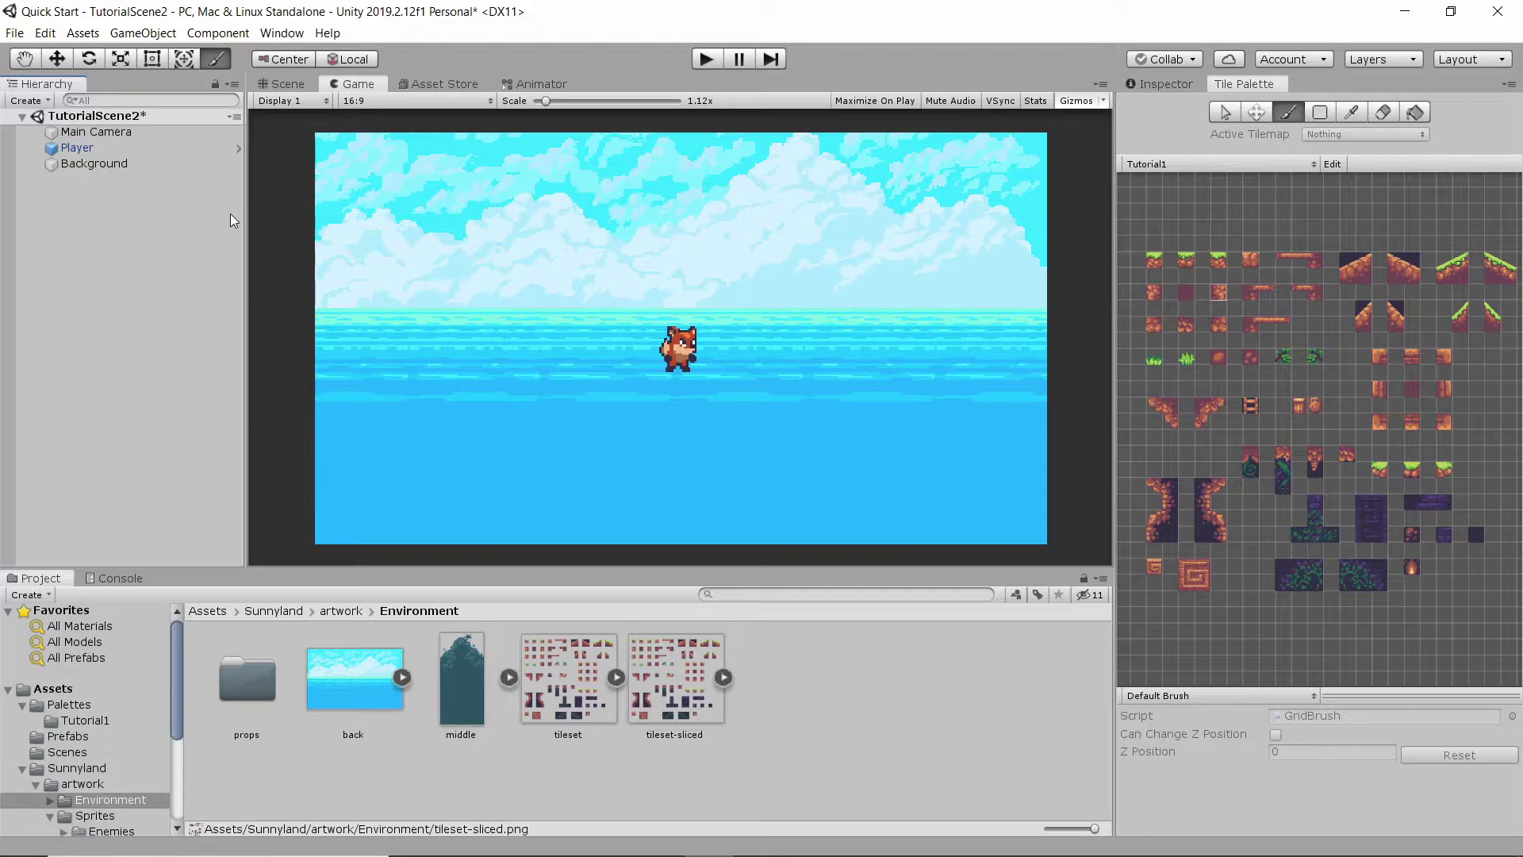
right_click(129, 222)
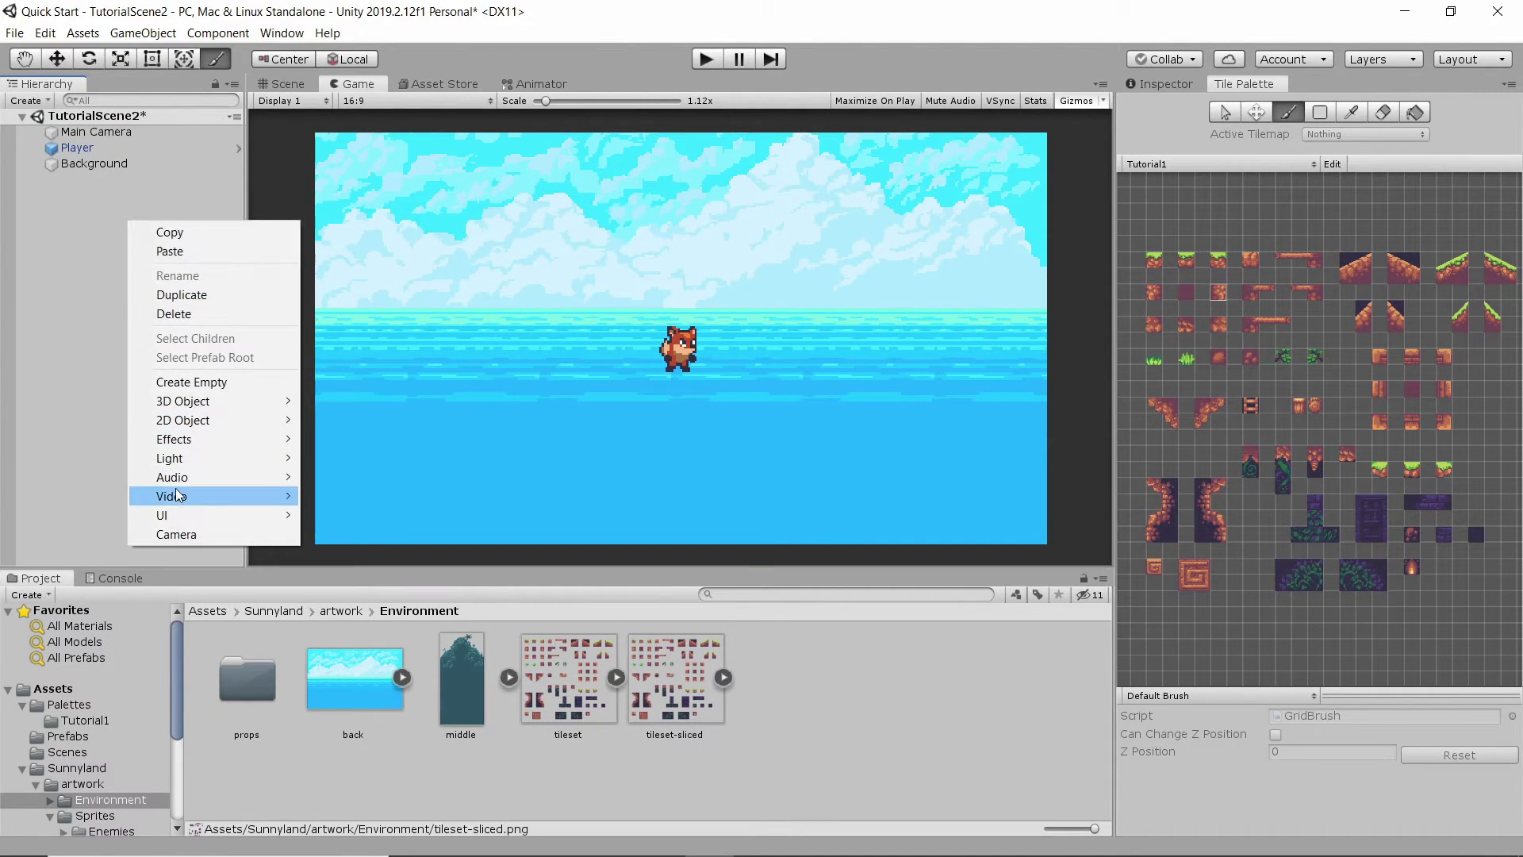
mouse_move(217, 427)
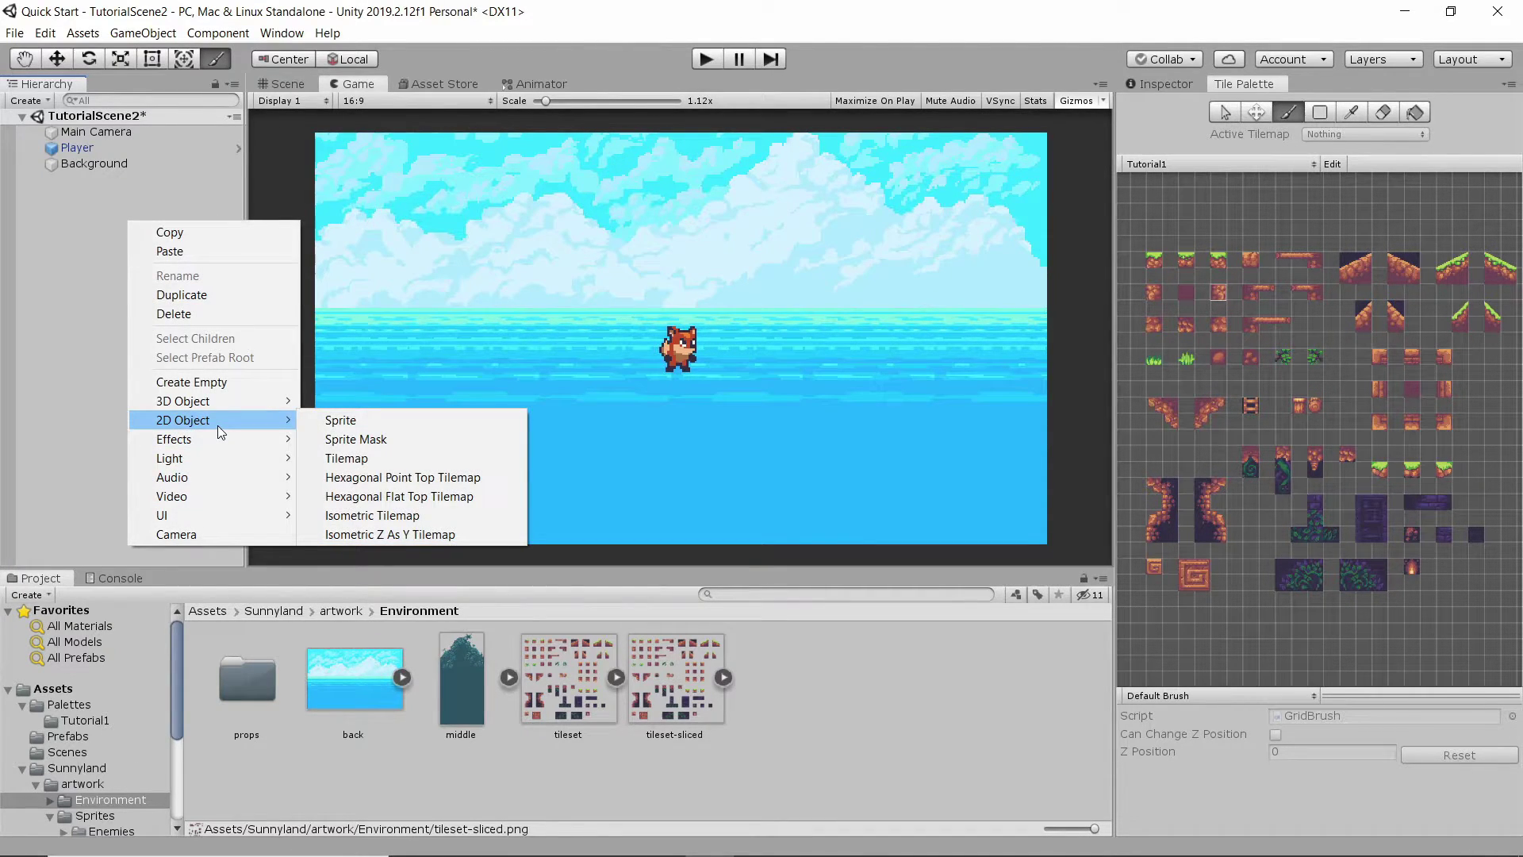
left_click(381, 459)
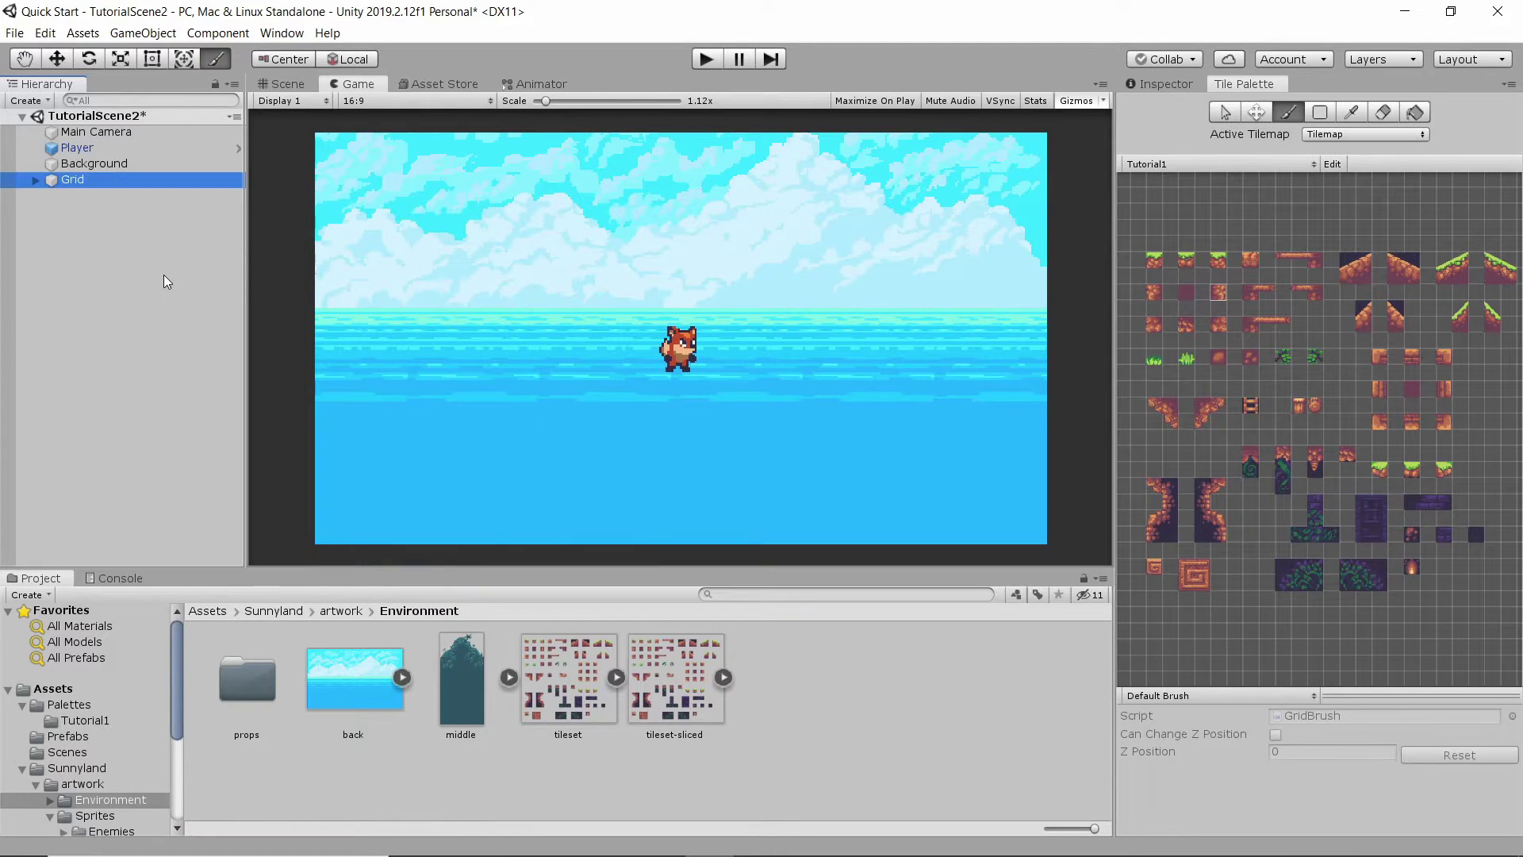
left_click(35, 181)
left_click(82, 194)
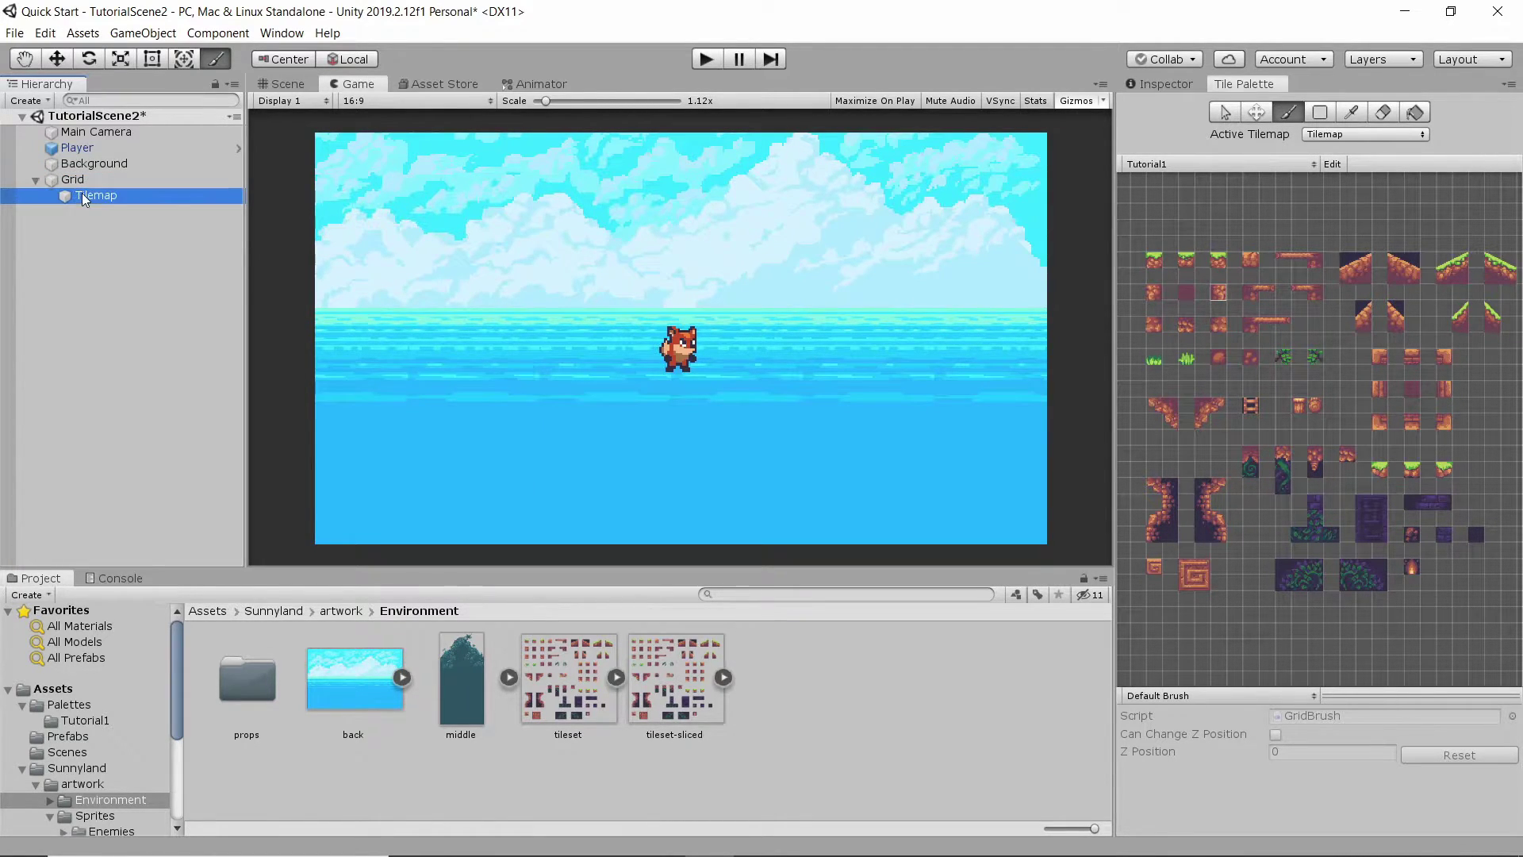
Examine the component settings of the Grid and of its Tilemap child
left_click(1177, 85)
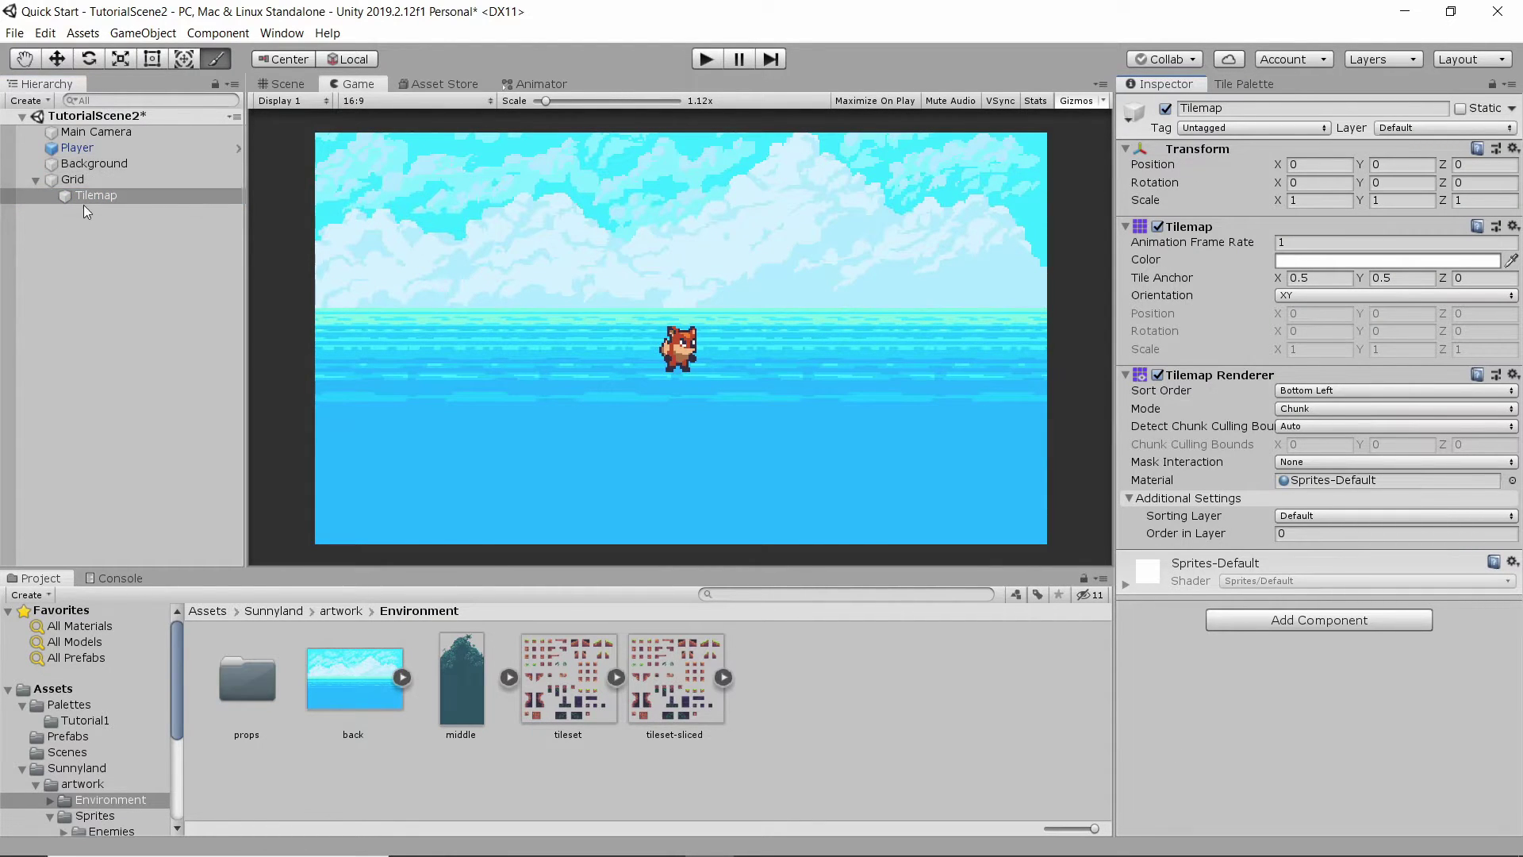
left_click(87, 180)
left_click(95, 225)
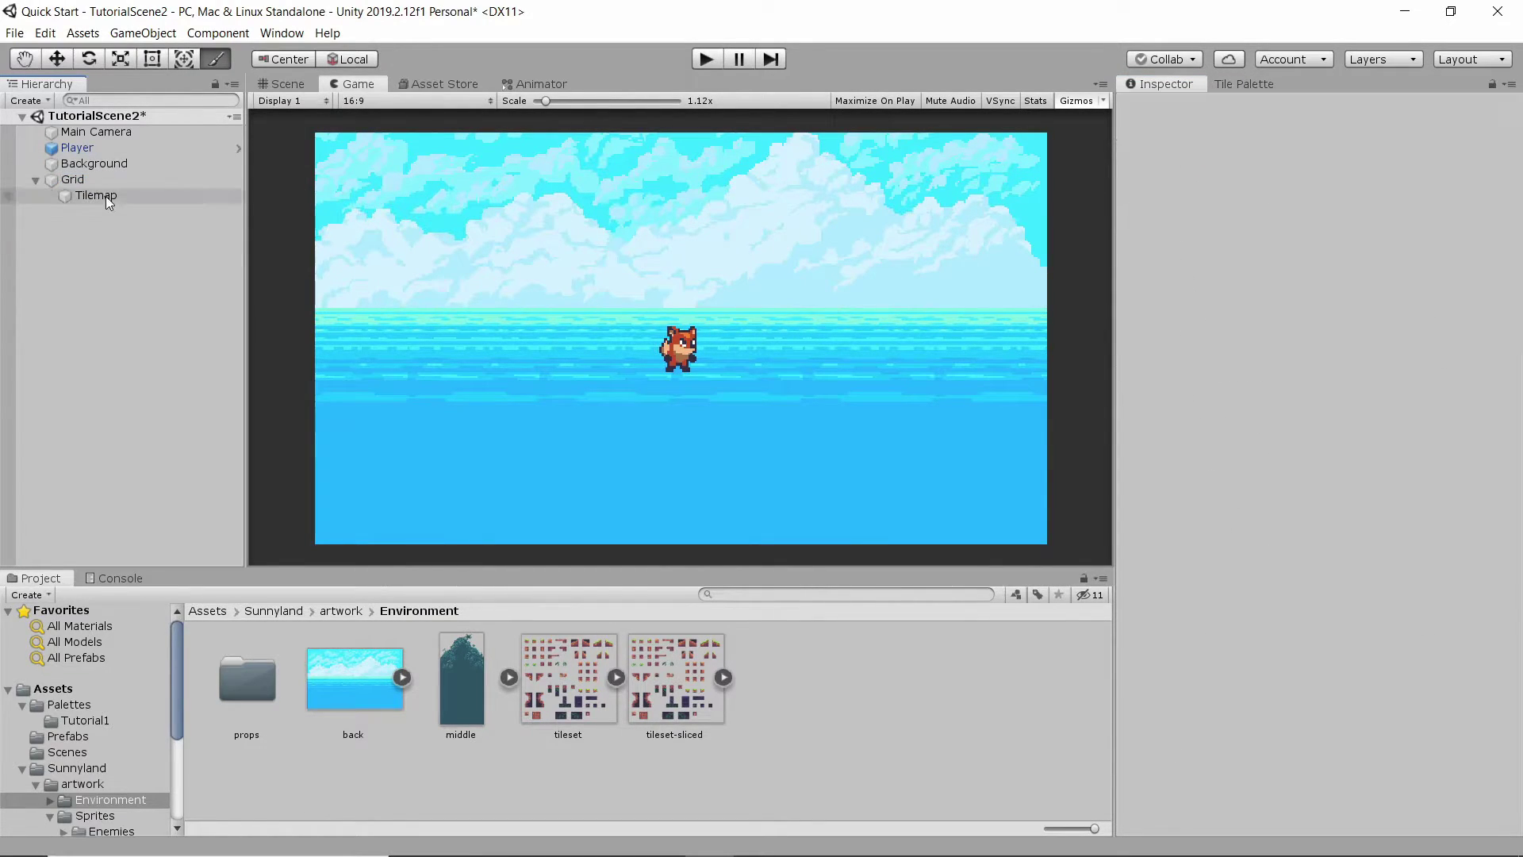
left_click(107, 197)
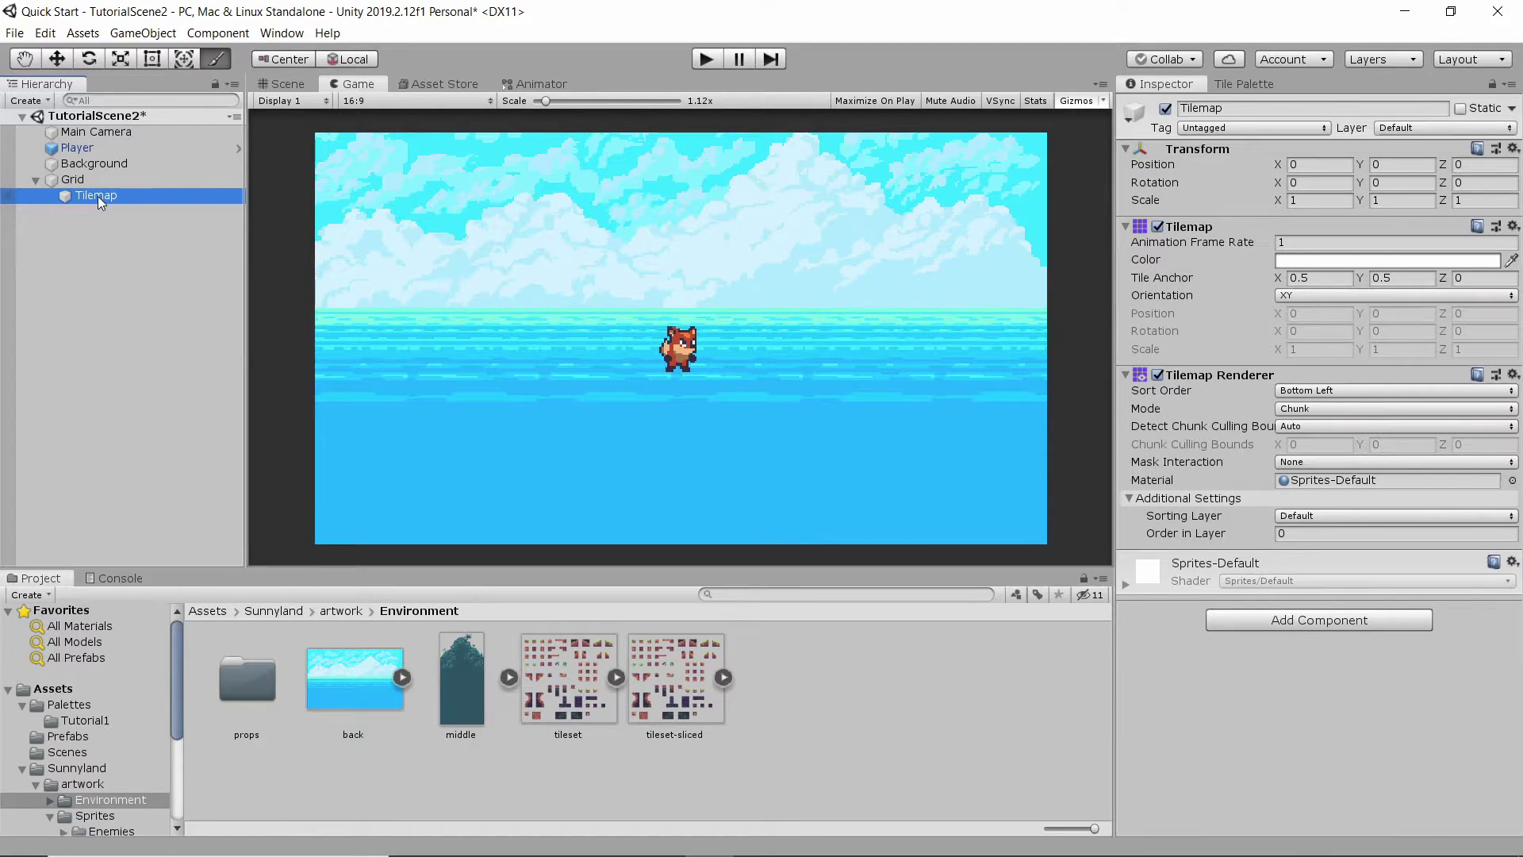
left_click(78, 184)
left_click(82, 193)
left_click(84, 176)
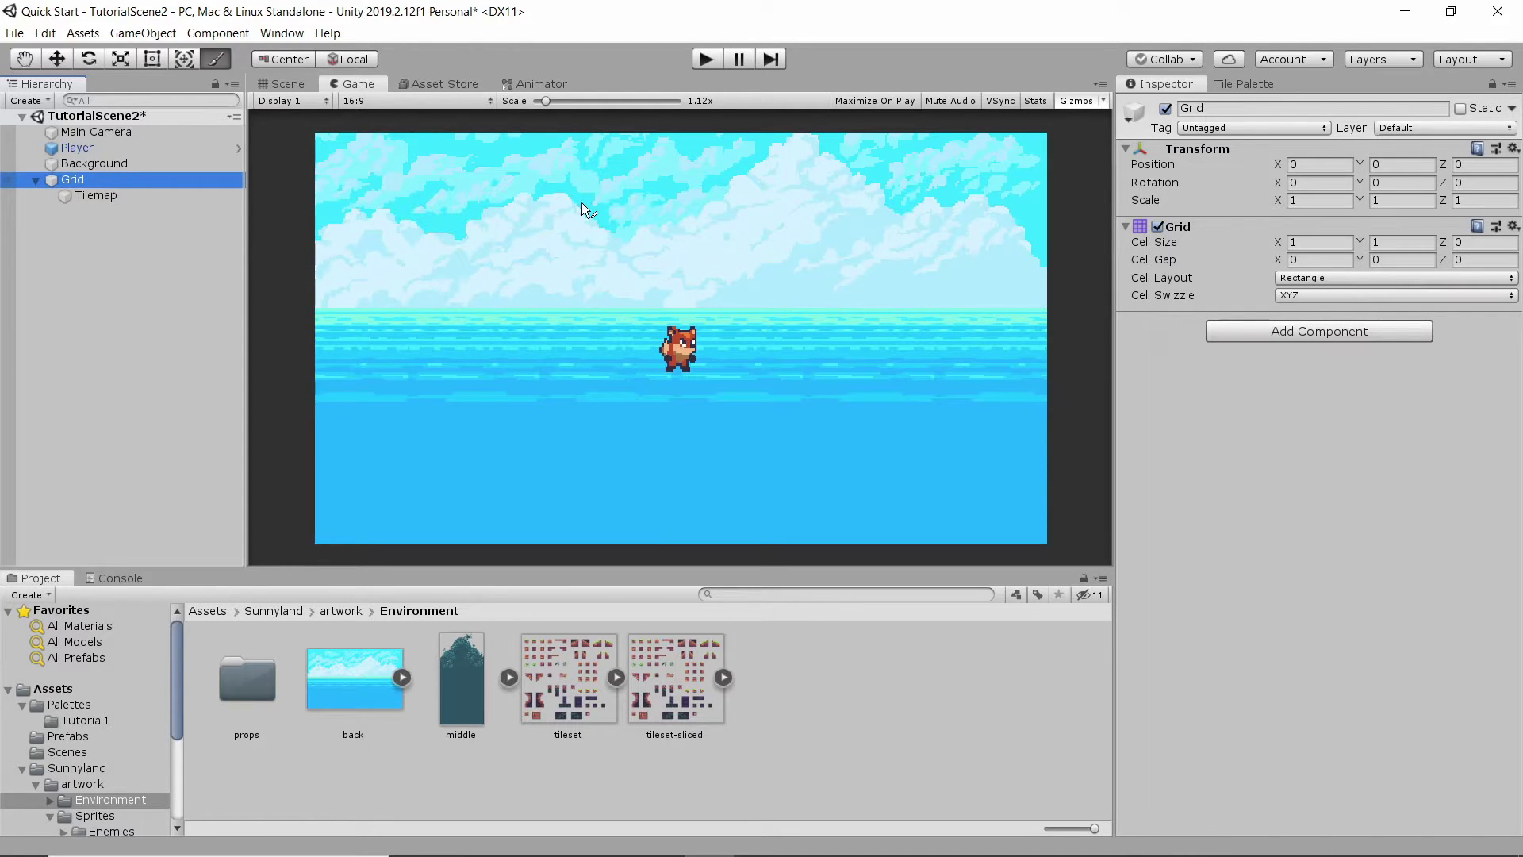
left_click(65, 199)
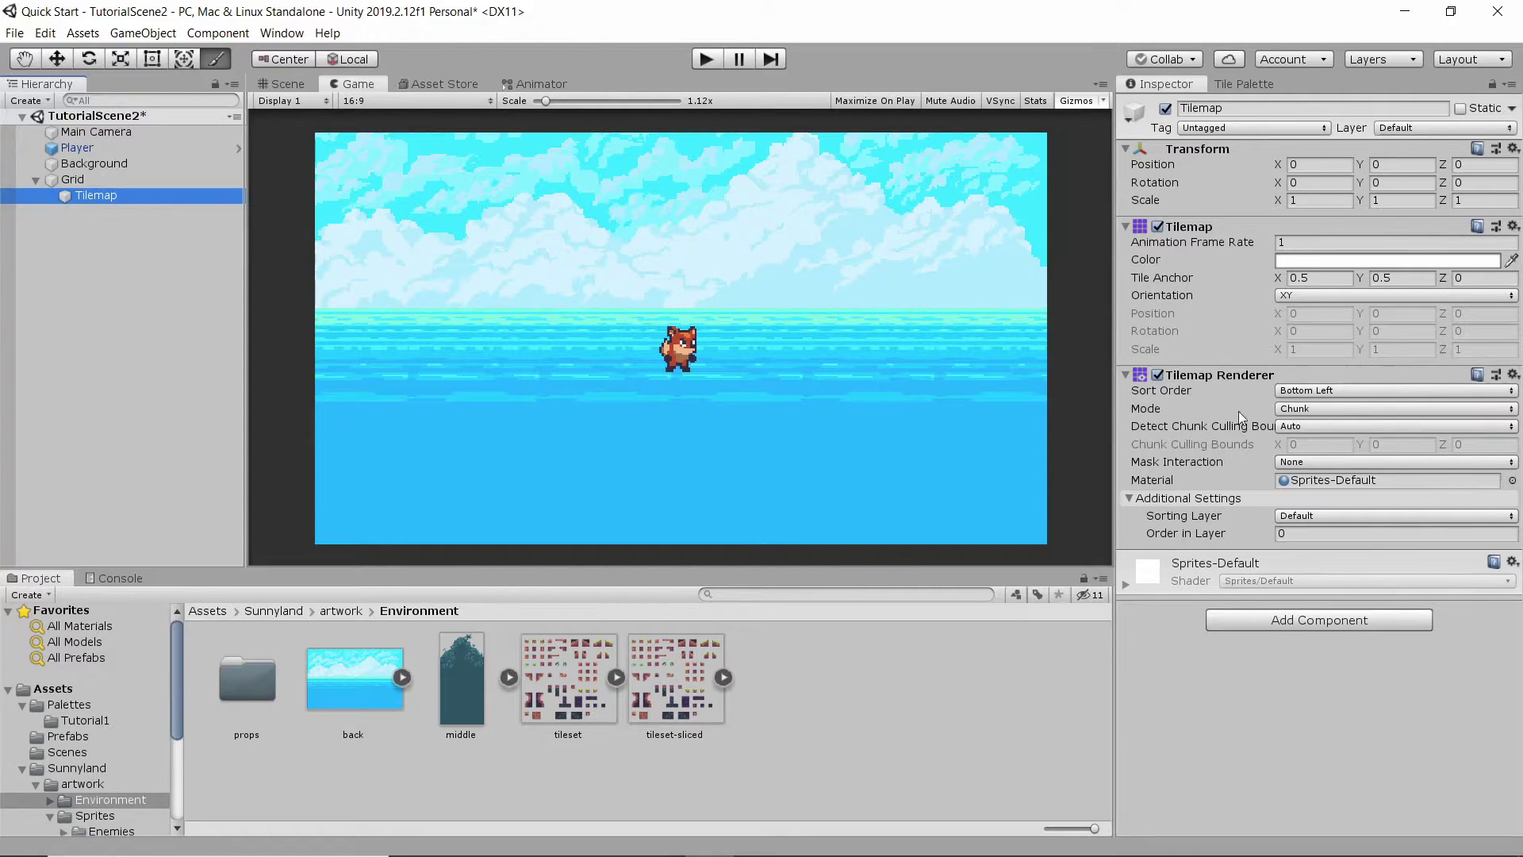
Add a sorting layer named Tilemap and move it between the Background and Default sorting layers
key("ctrl+1")
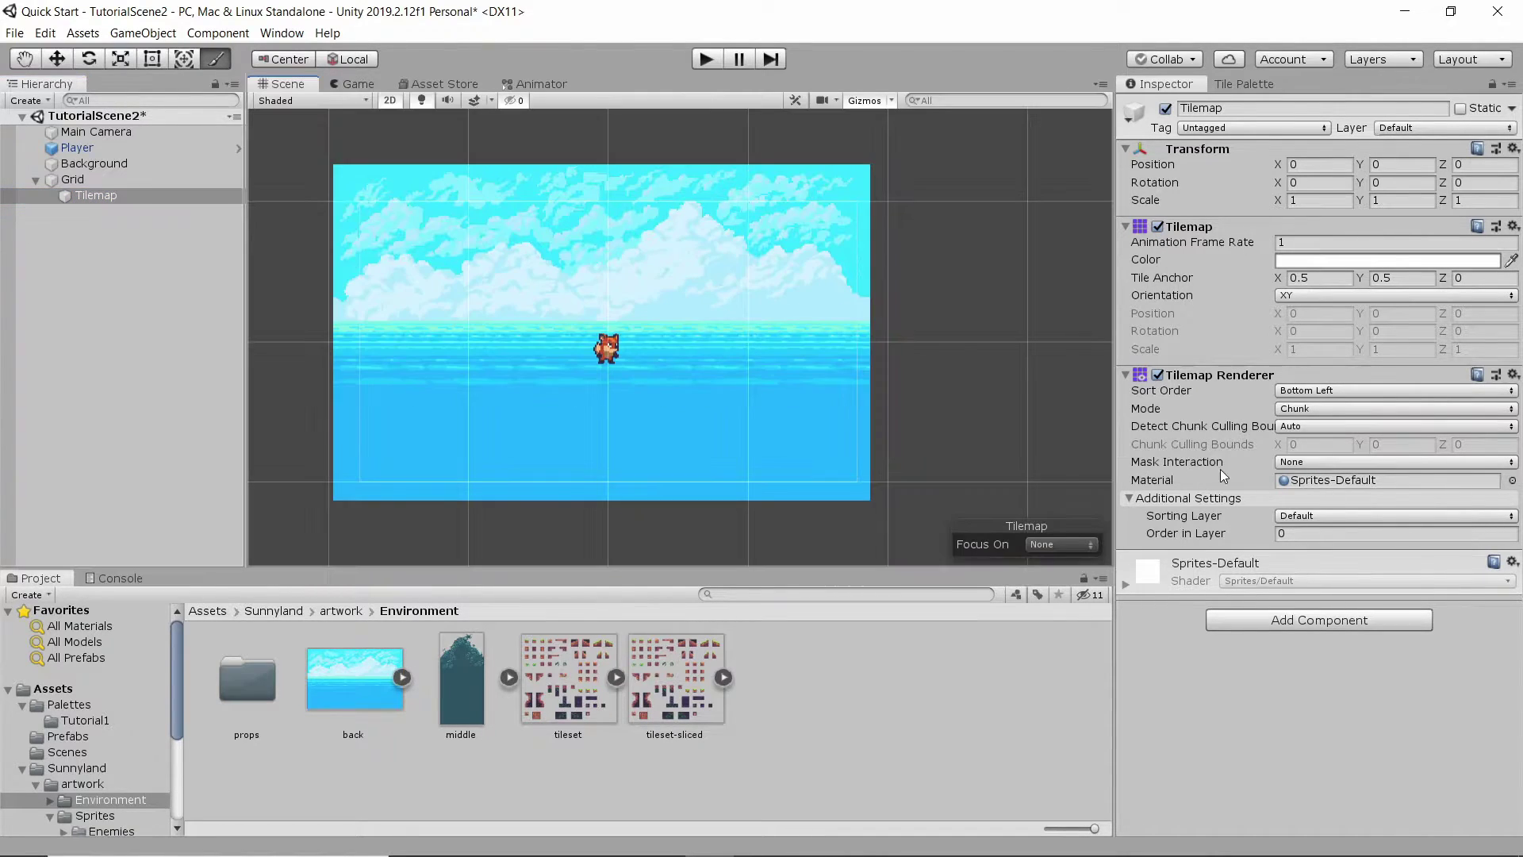
left_click(1289, 517)
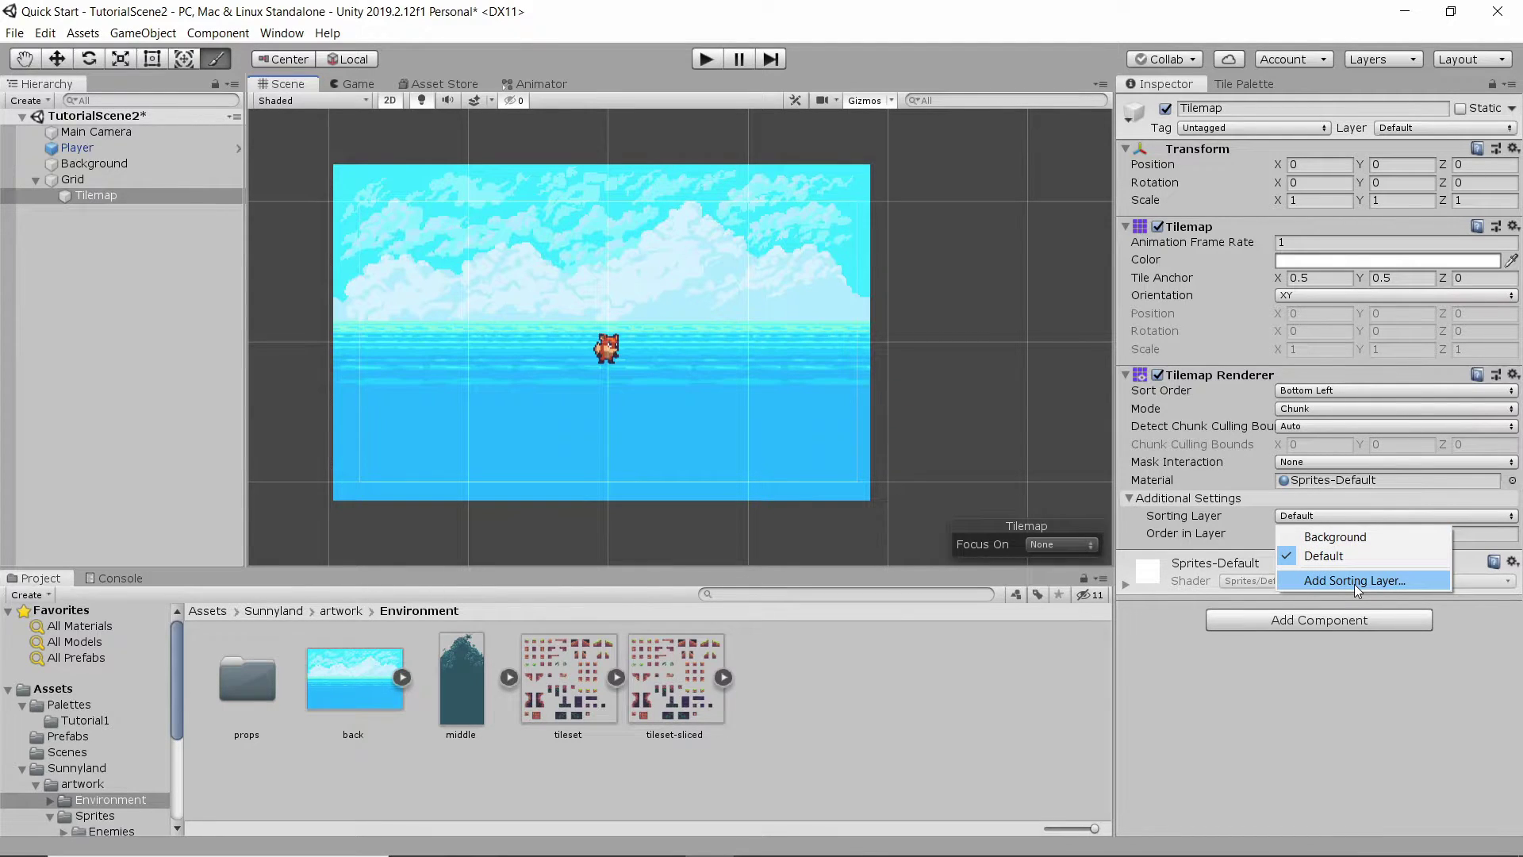
left_click(1354, 582)
left_click(1477, 225)
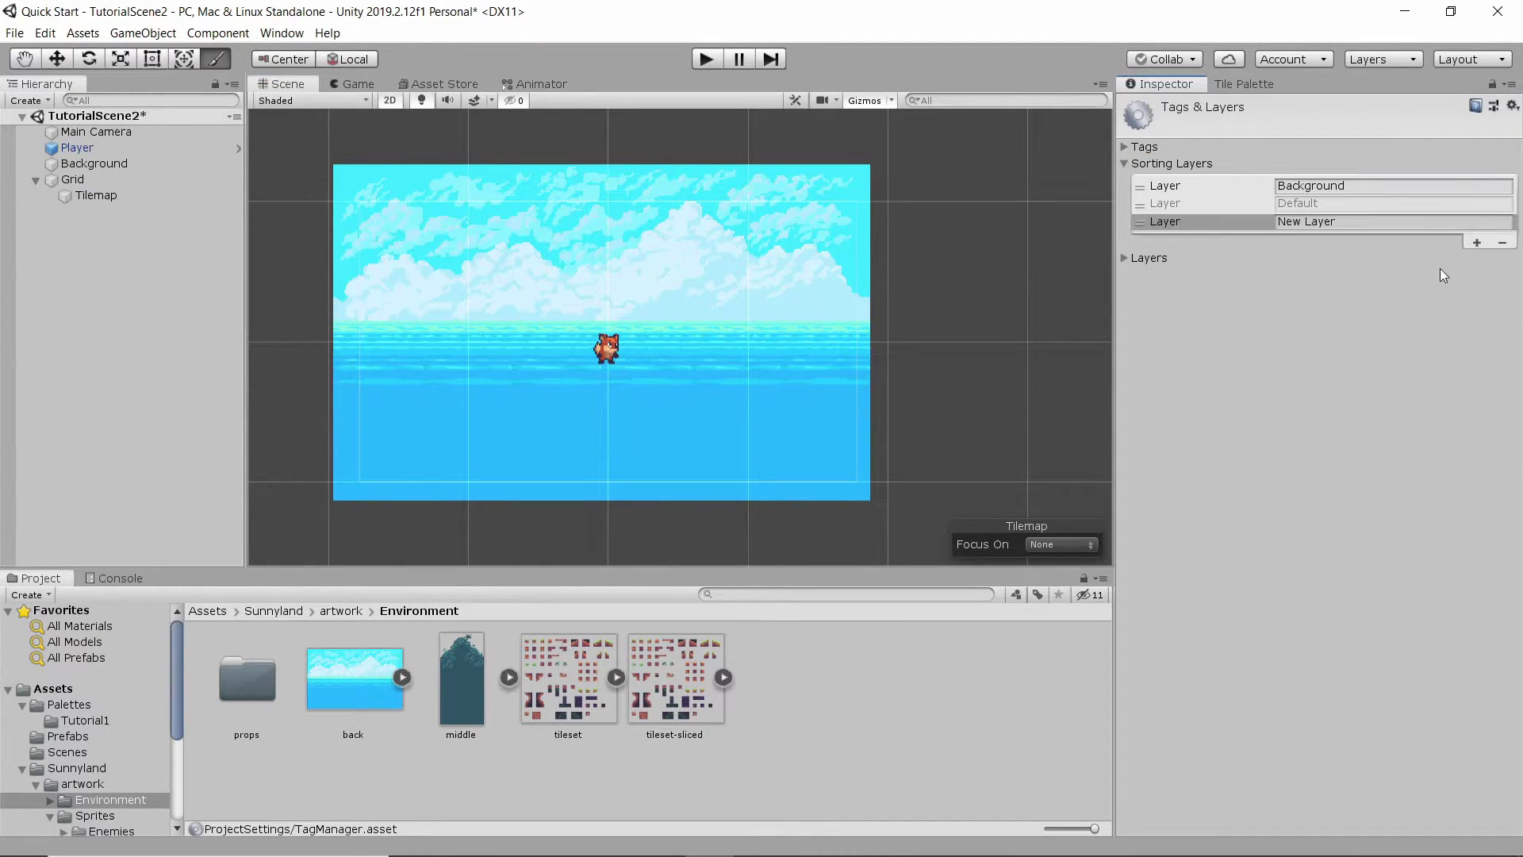
left_click(1346, 222)
type("Tilemap")
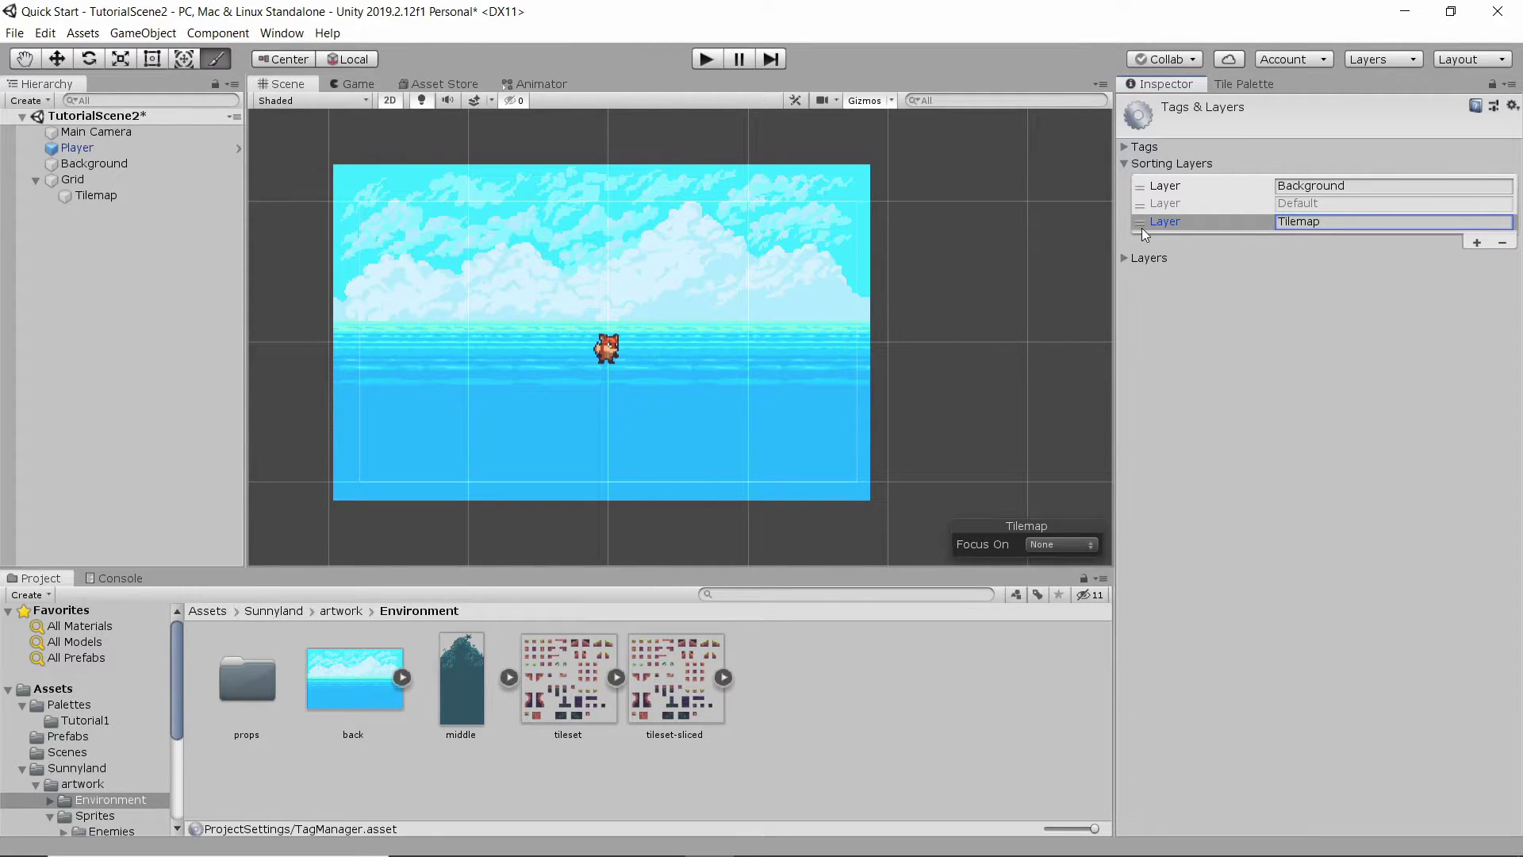
left_click_drag(1141, 227, 1145, 202)
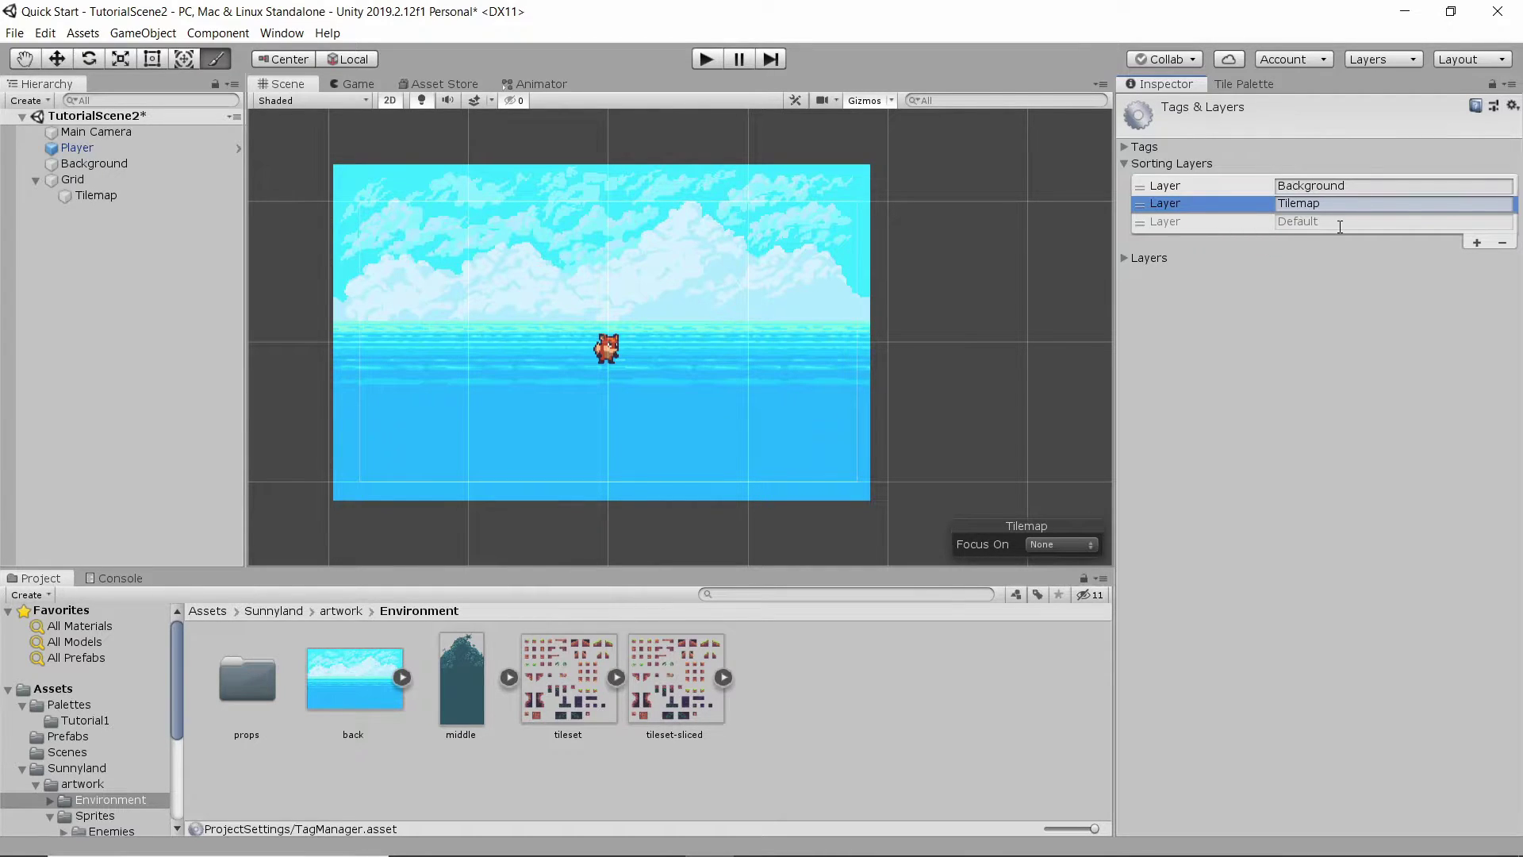
left_click(1146, 258)
Assign the Tilemap sorting layer to the Tilemap object's renderer
left_click(86, 196)
left_click(1320, 515)
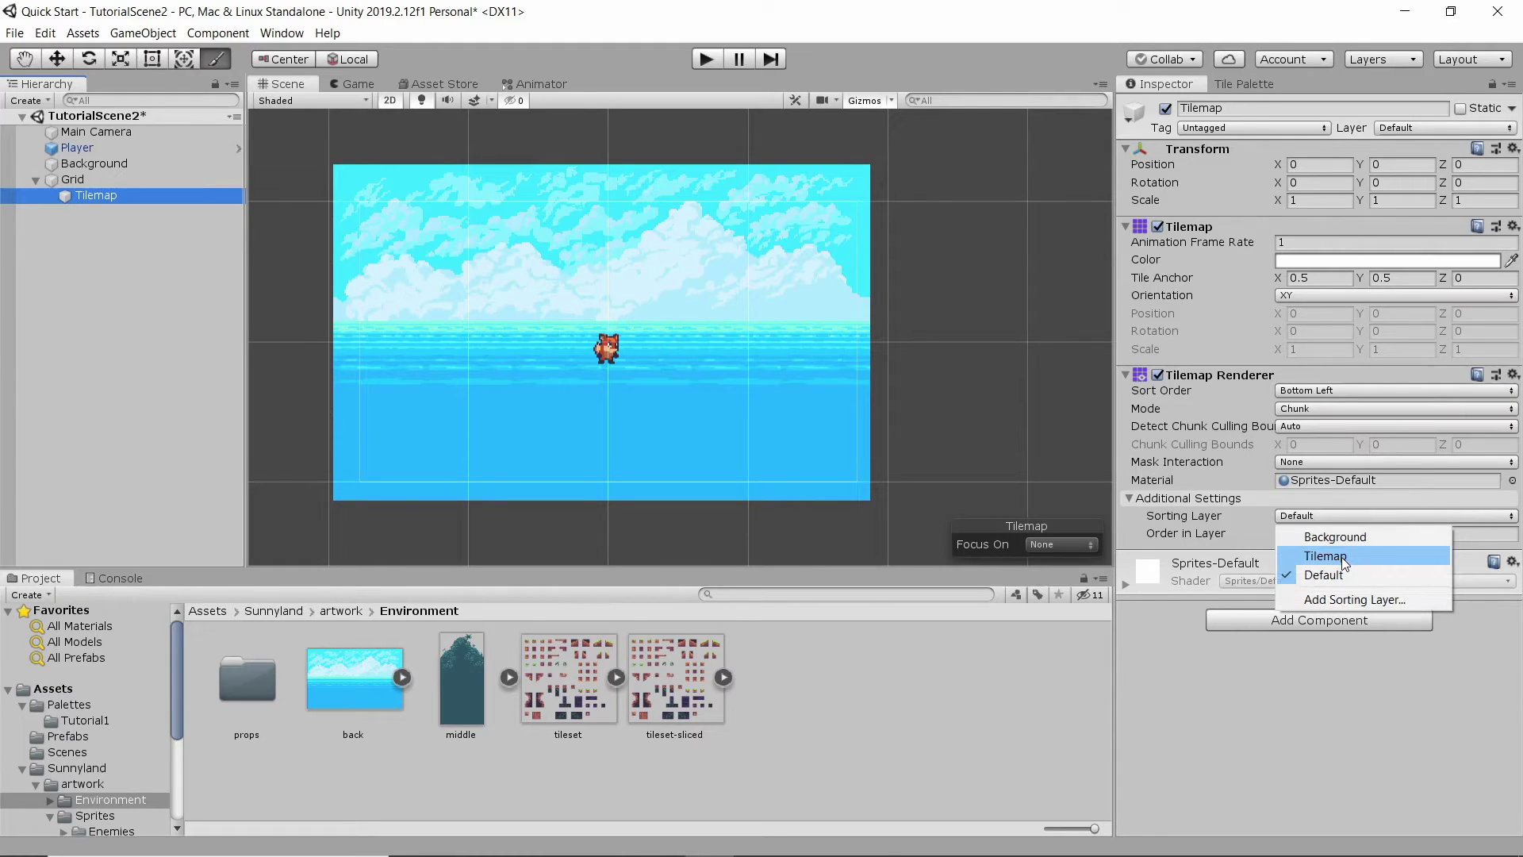
left_click(1340, 557)
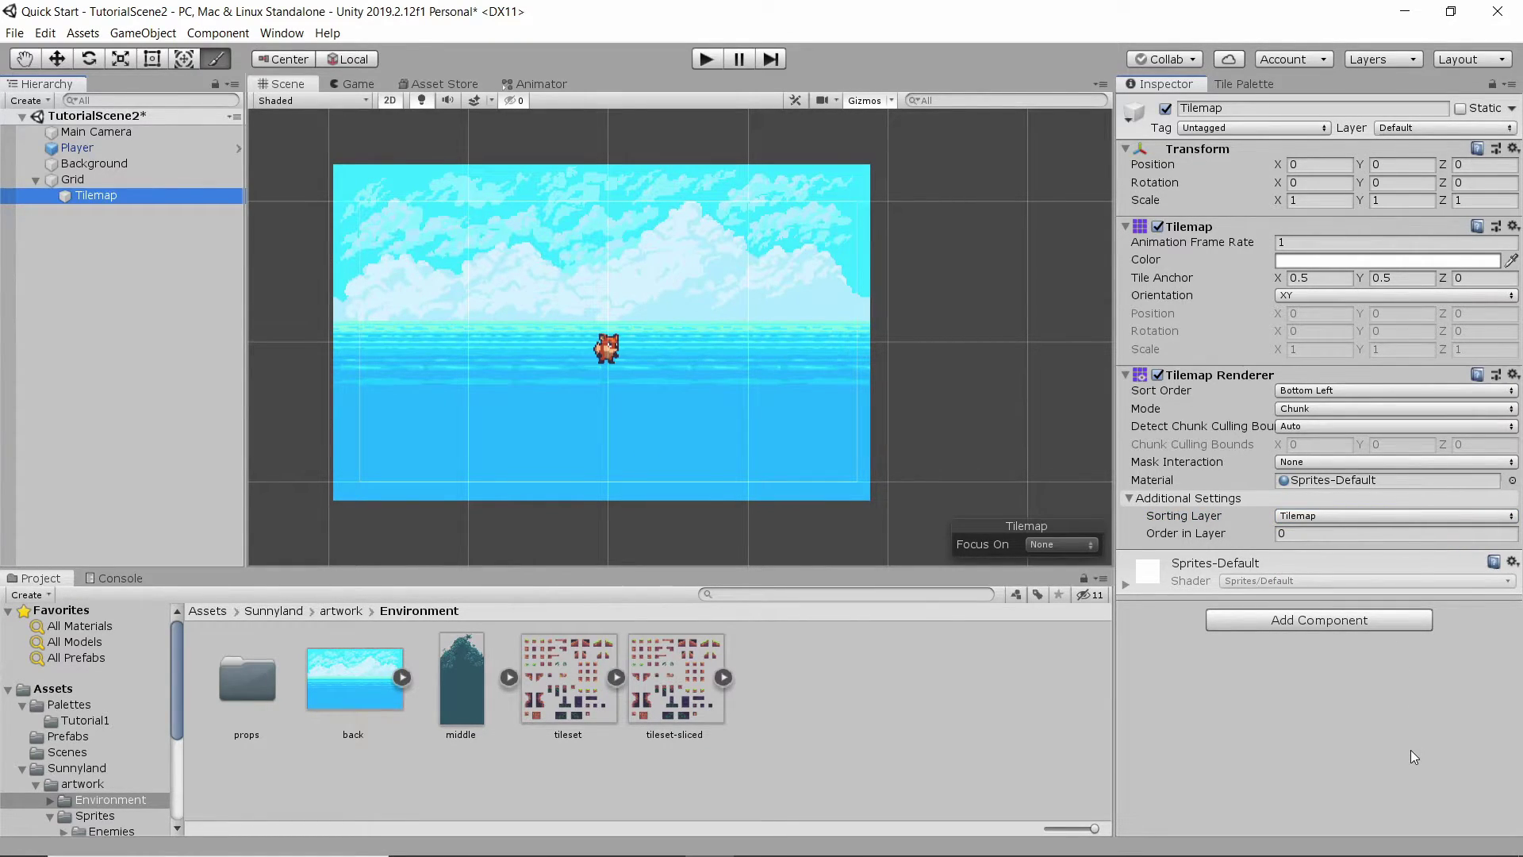
Set the Grid's cell size to 0.16 in X and 0.16 in Y
scroll(963, 421, "down", 5)
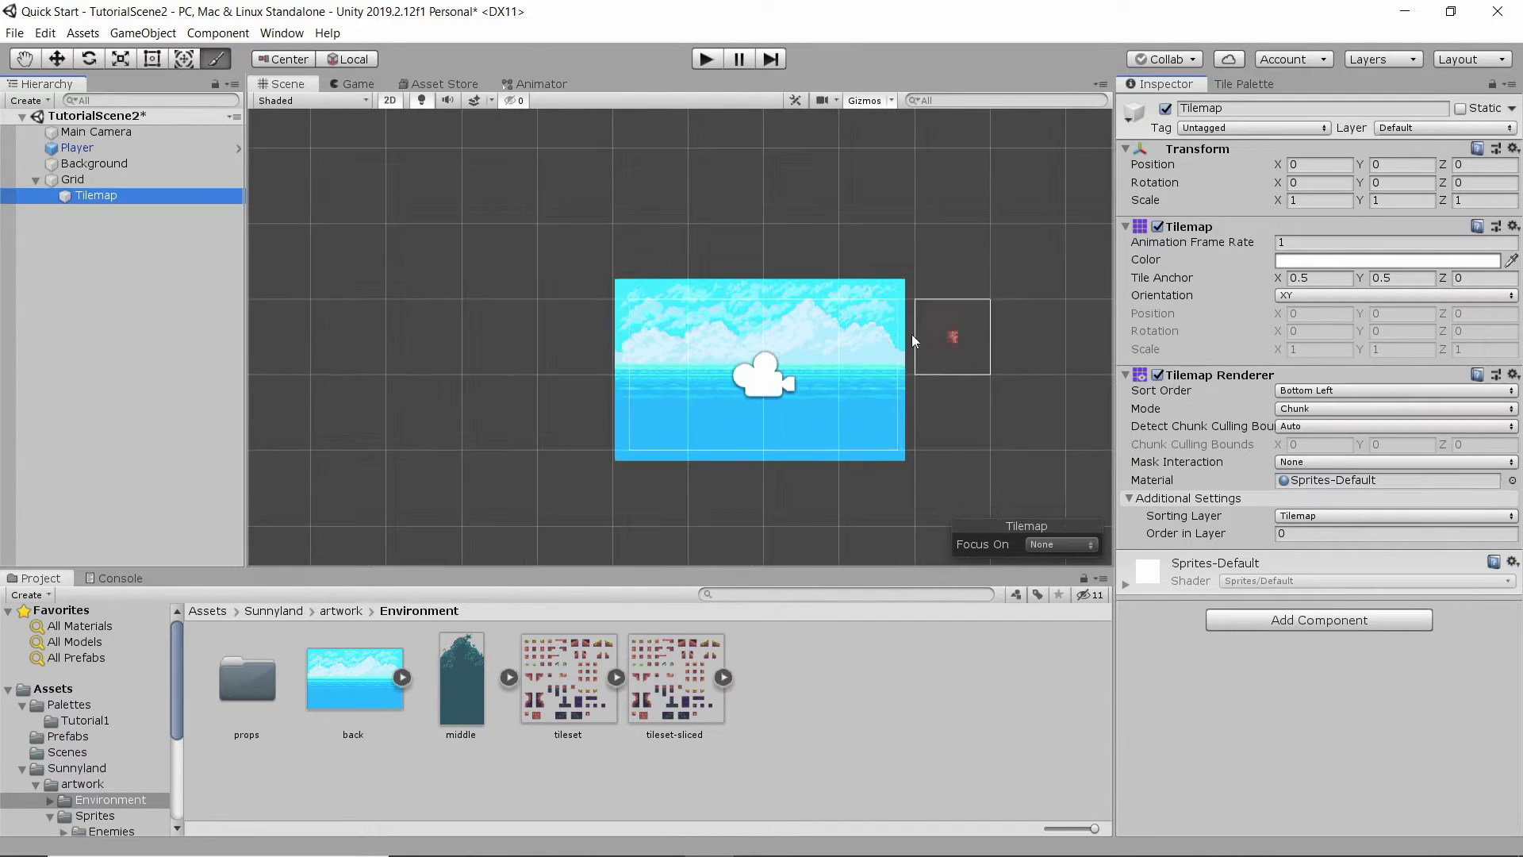
scroll(972, 331, "down", 3)
scroll(967, 328, "up", 5)
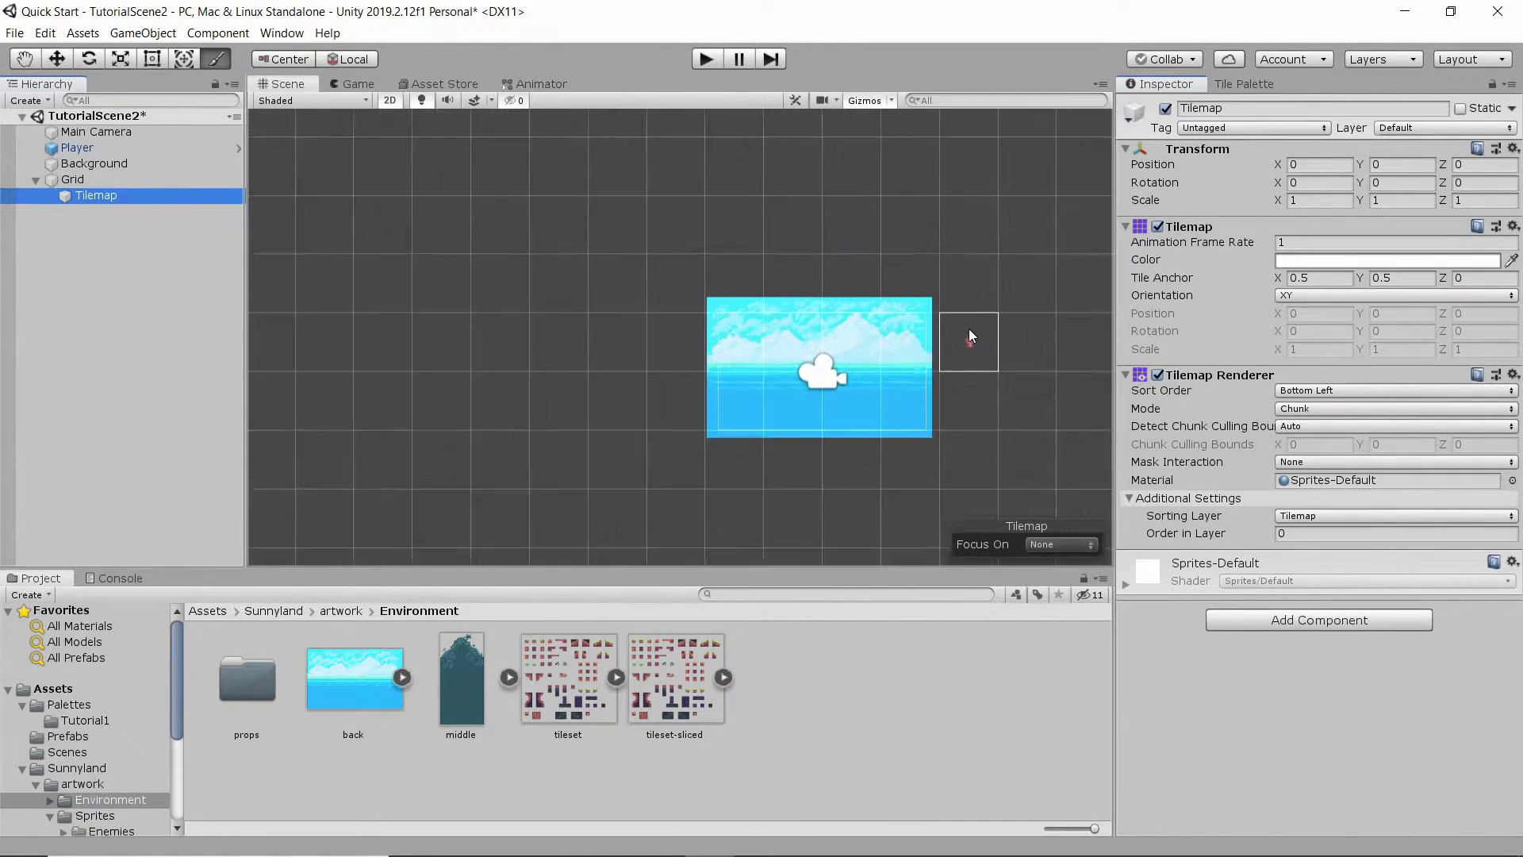
scroll(974, 330, "down", 2)
scroll(956, 321, "up", 2)
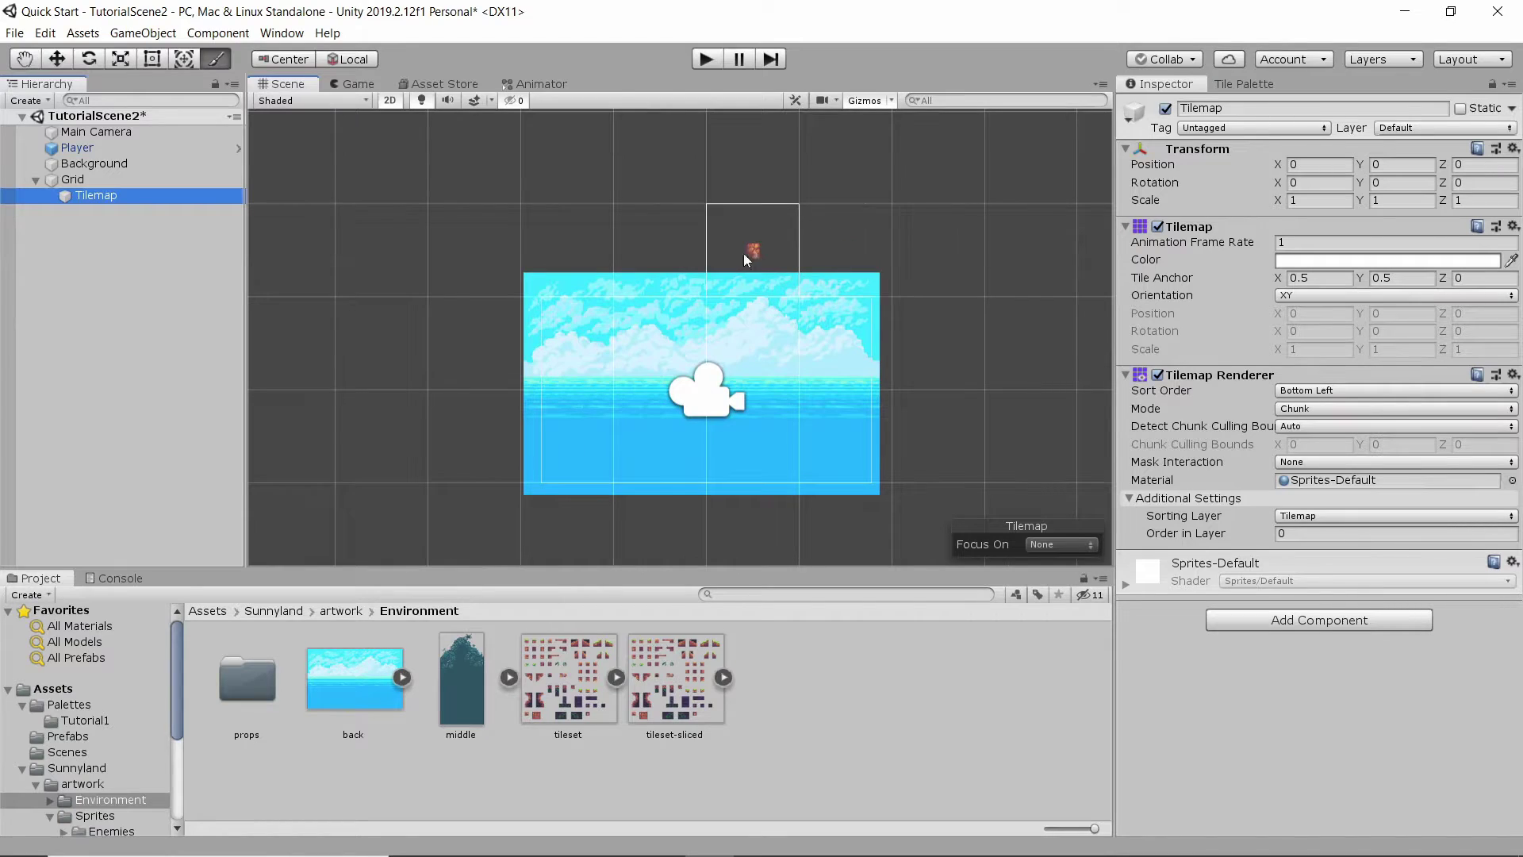
left_click(97, 179)
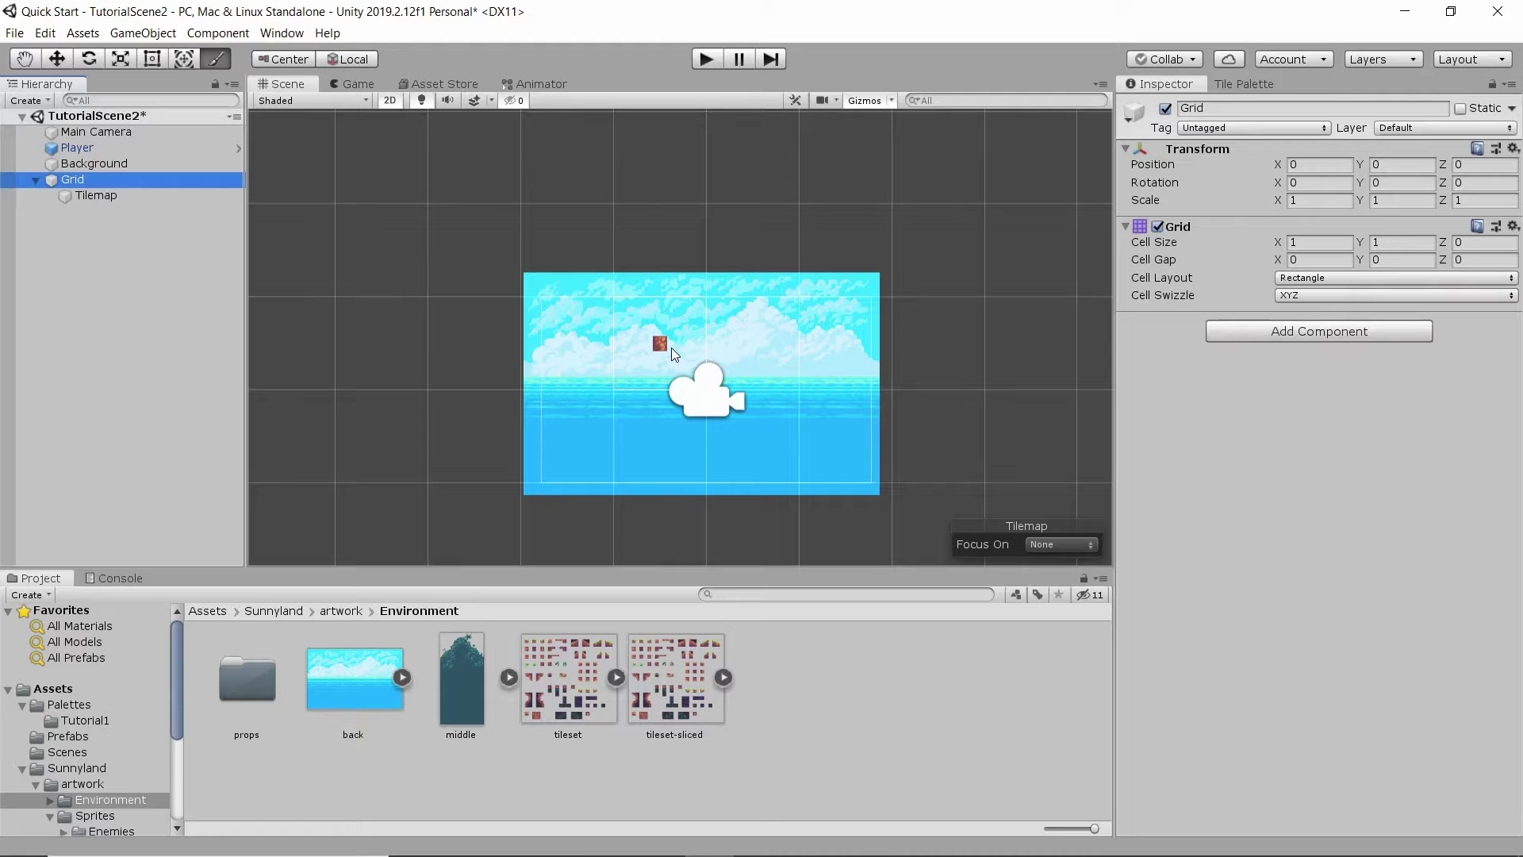
left_click(1315, 244)
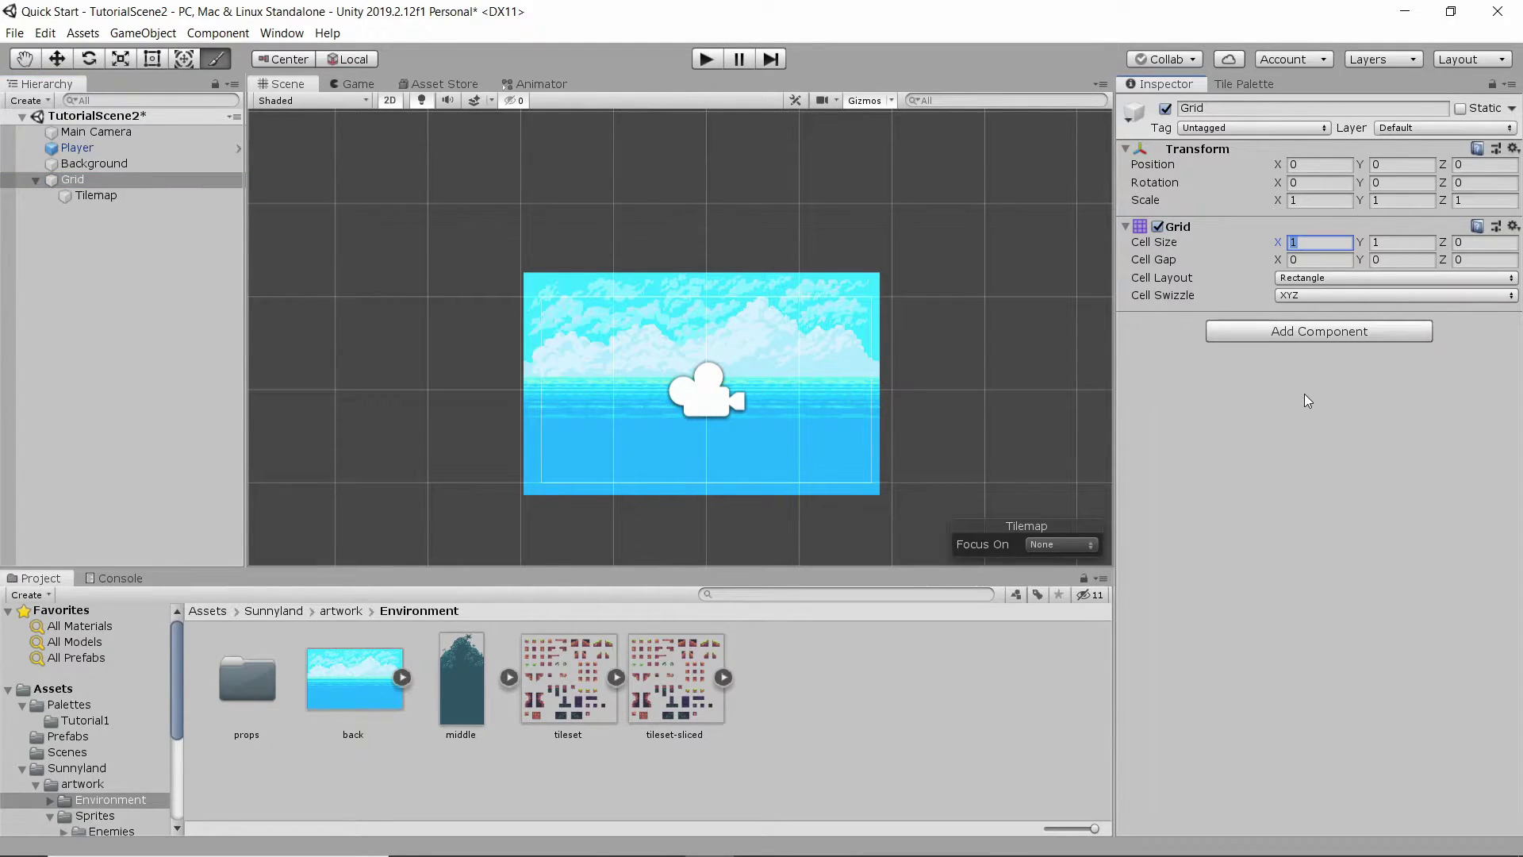
type("0.16")
key("Tab")
type("0.16")
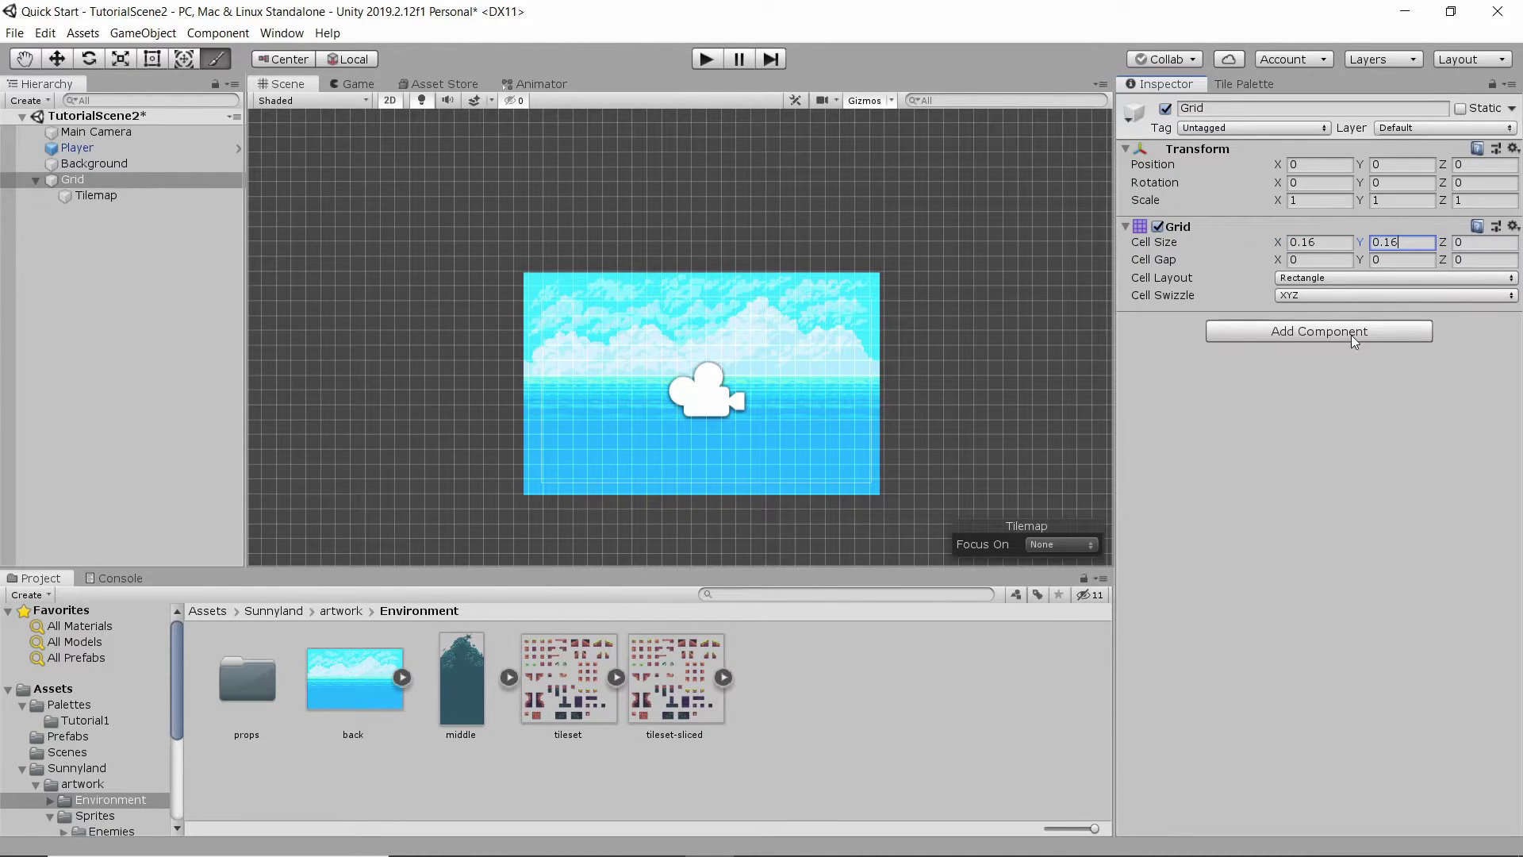
Paint the left grass corner tile below the player and extend it rightward with a row of about 12 middle grass tiles
scroll(875, 350, "up", 4)
middle_click_drag(897, 388, 949, 326)
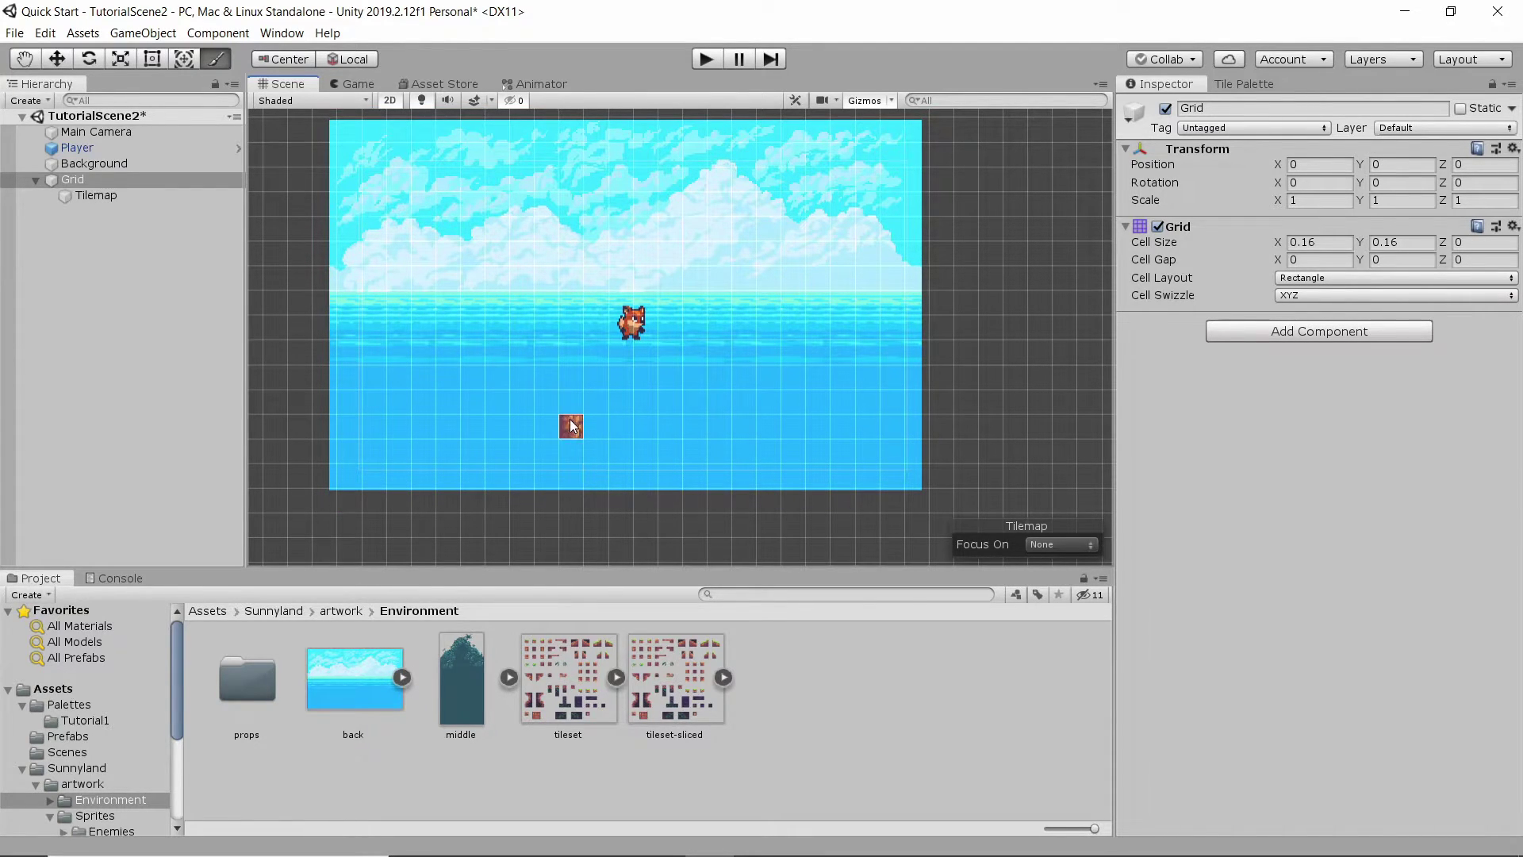
left_click(1234, 84)
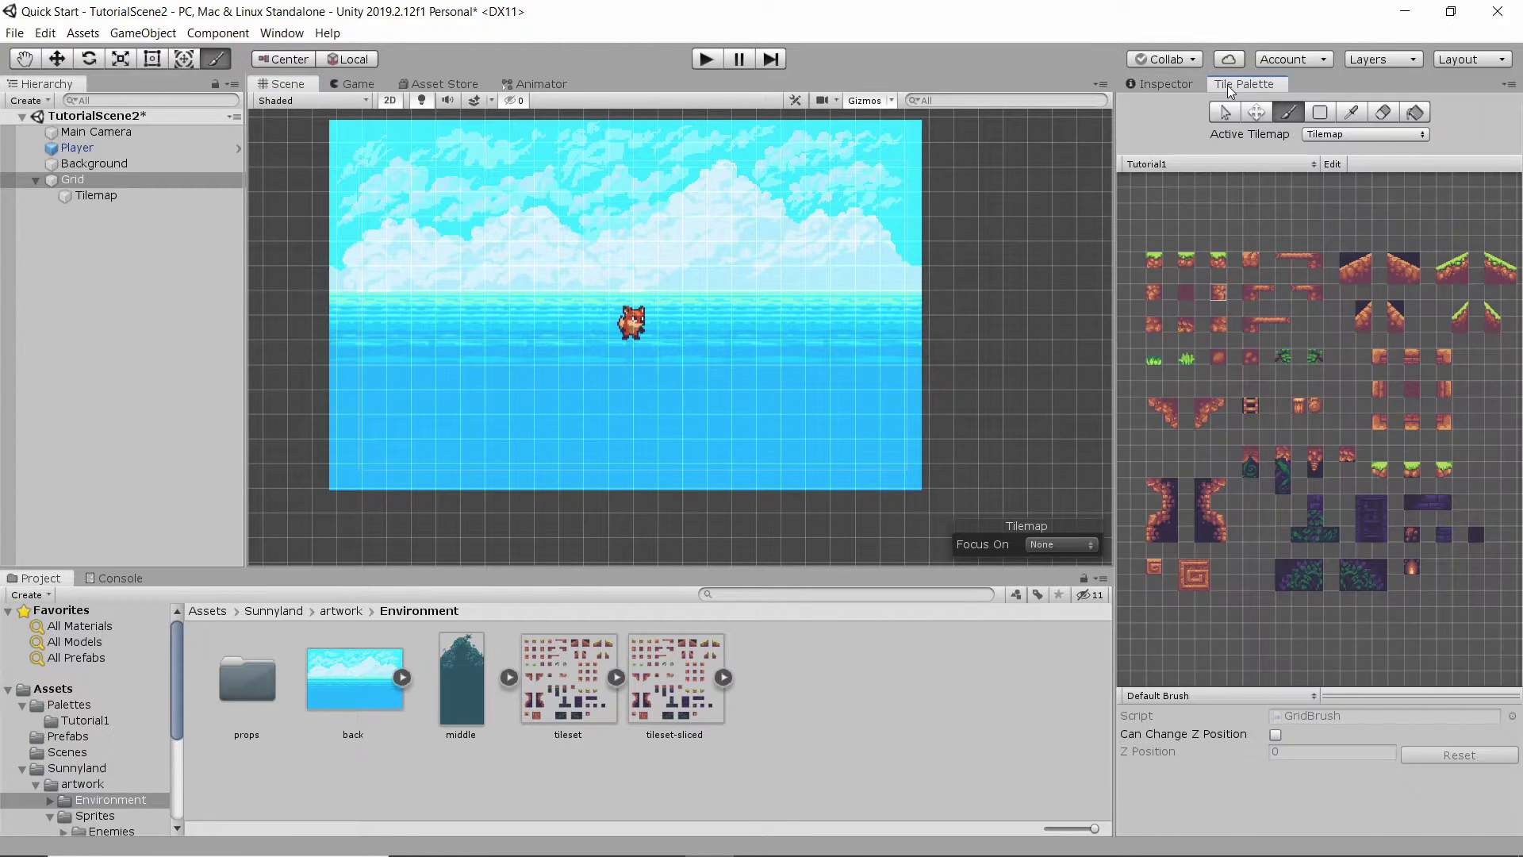
scroll(1195, 240, "up", 5)
scroll(1251, 252, "up", 3)
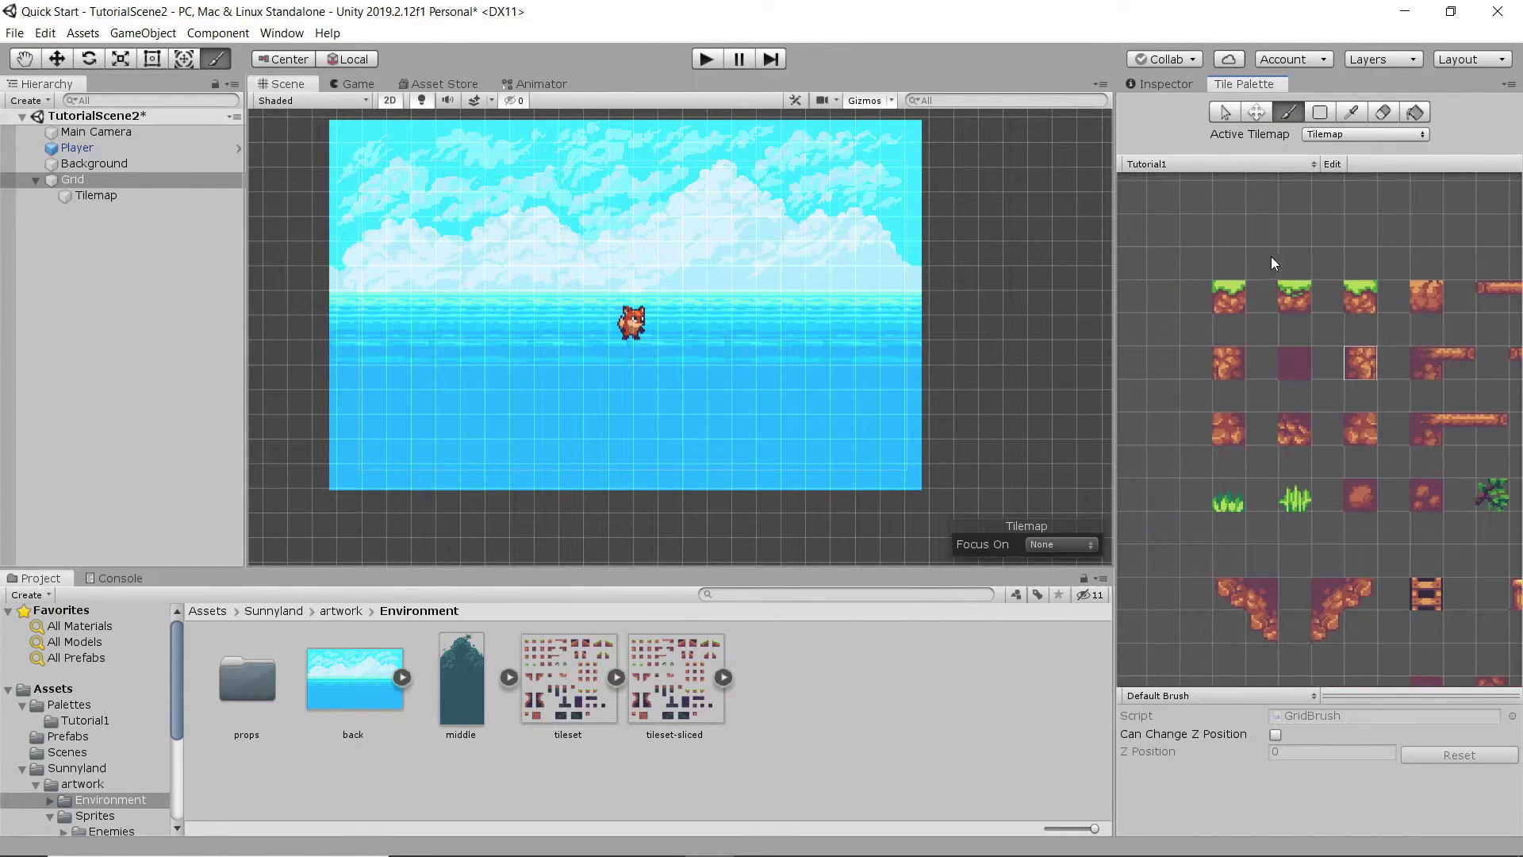
left_click(1224, 321)
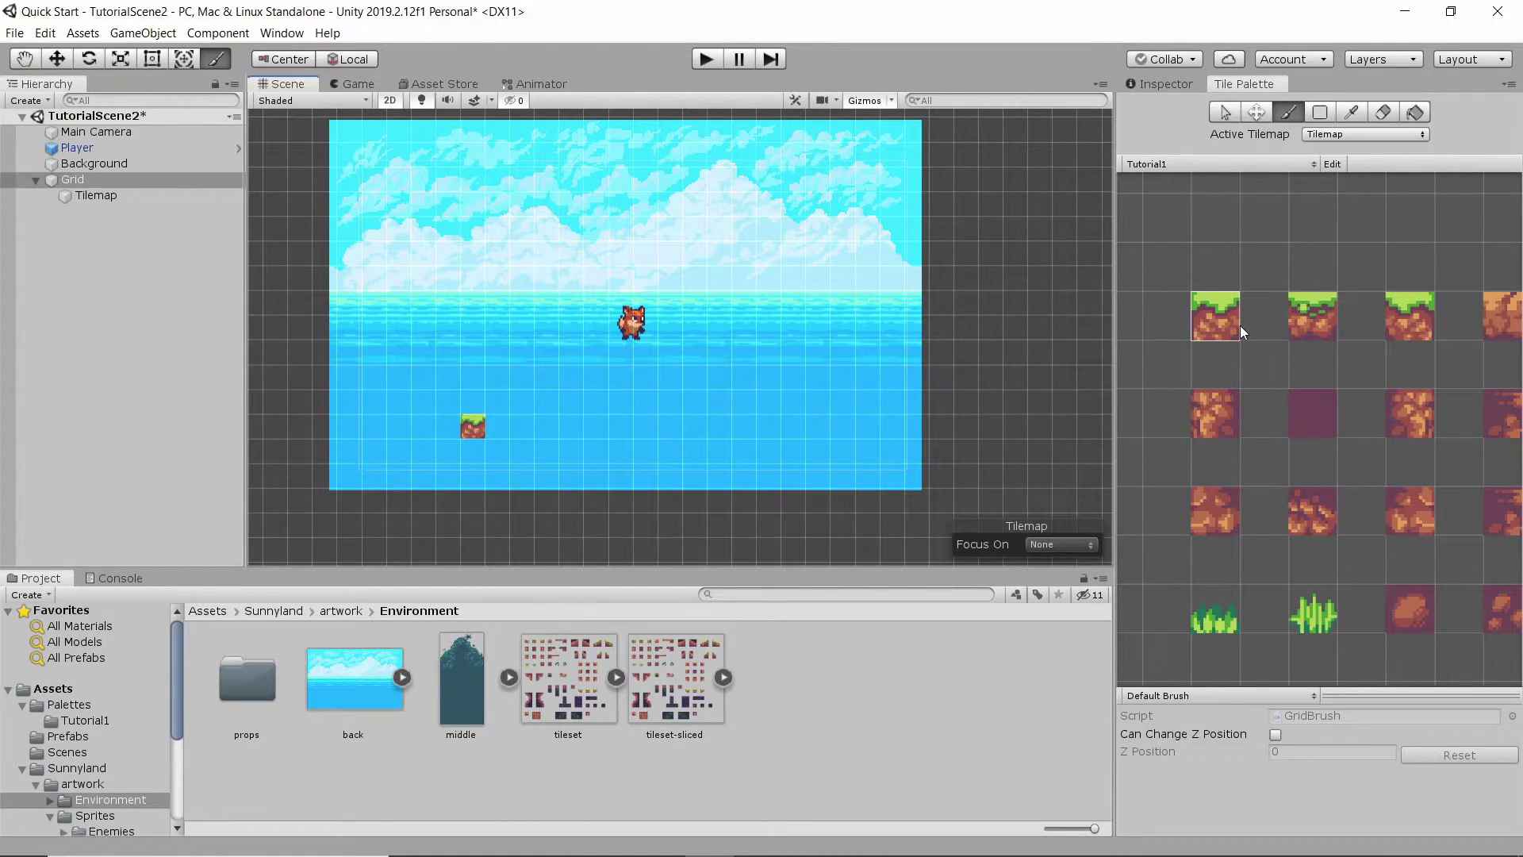
left_click(1301, 318)
left_click_drag(496, 427, 572, 426)
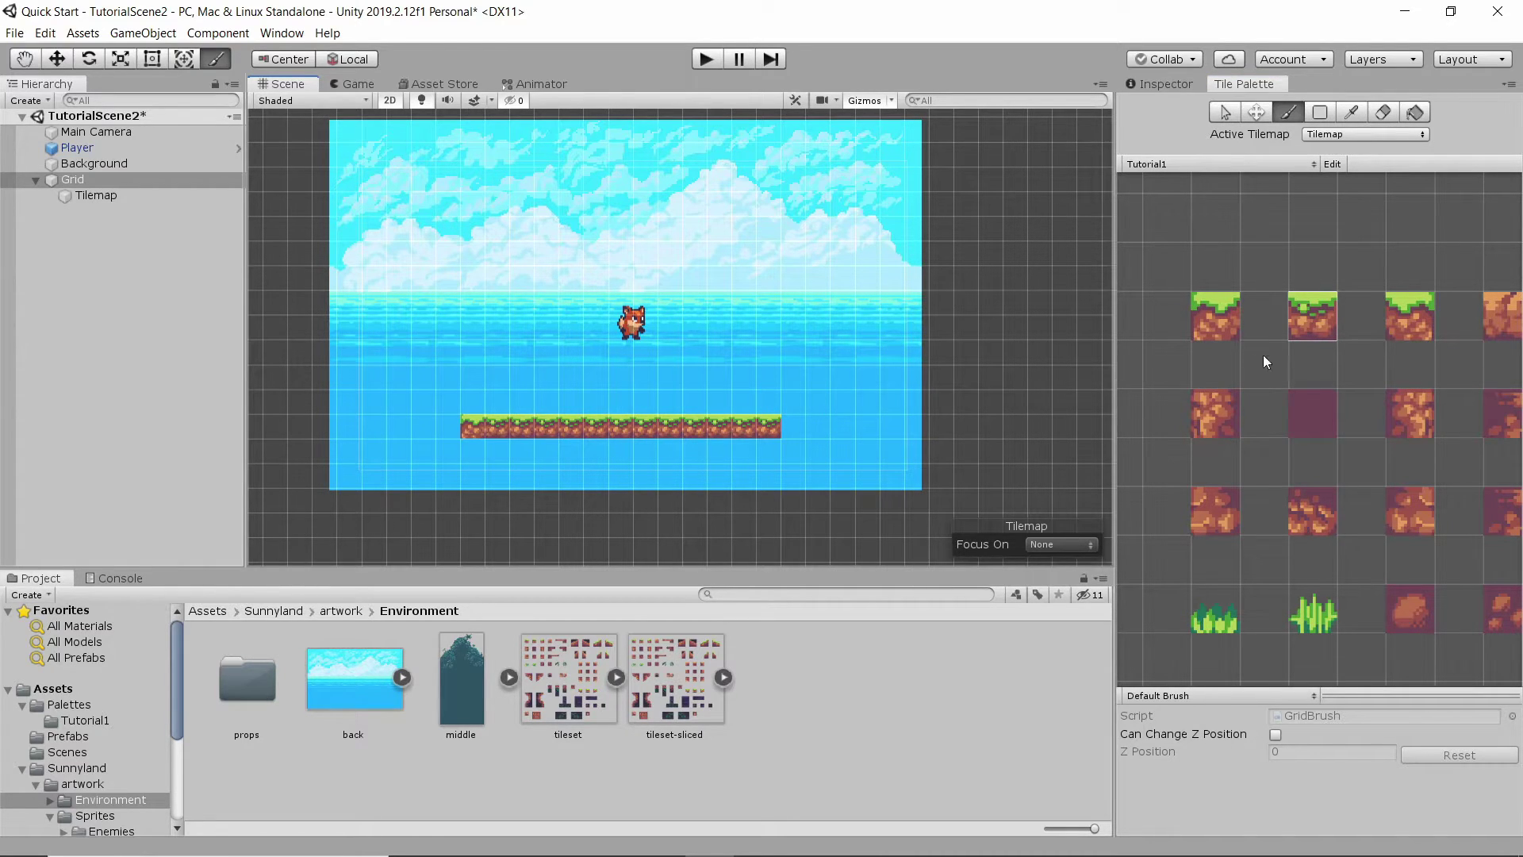
Finish the grass row with its right corner tile and paint the platform's right wall down to the bottom-right corner tile
left_click(1411, 313)
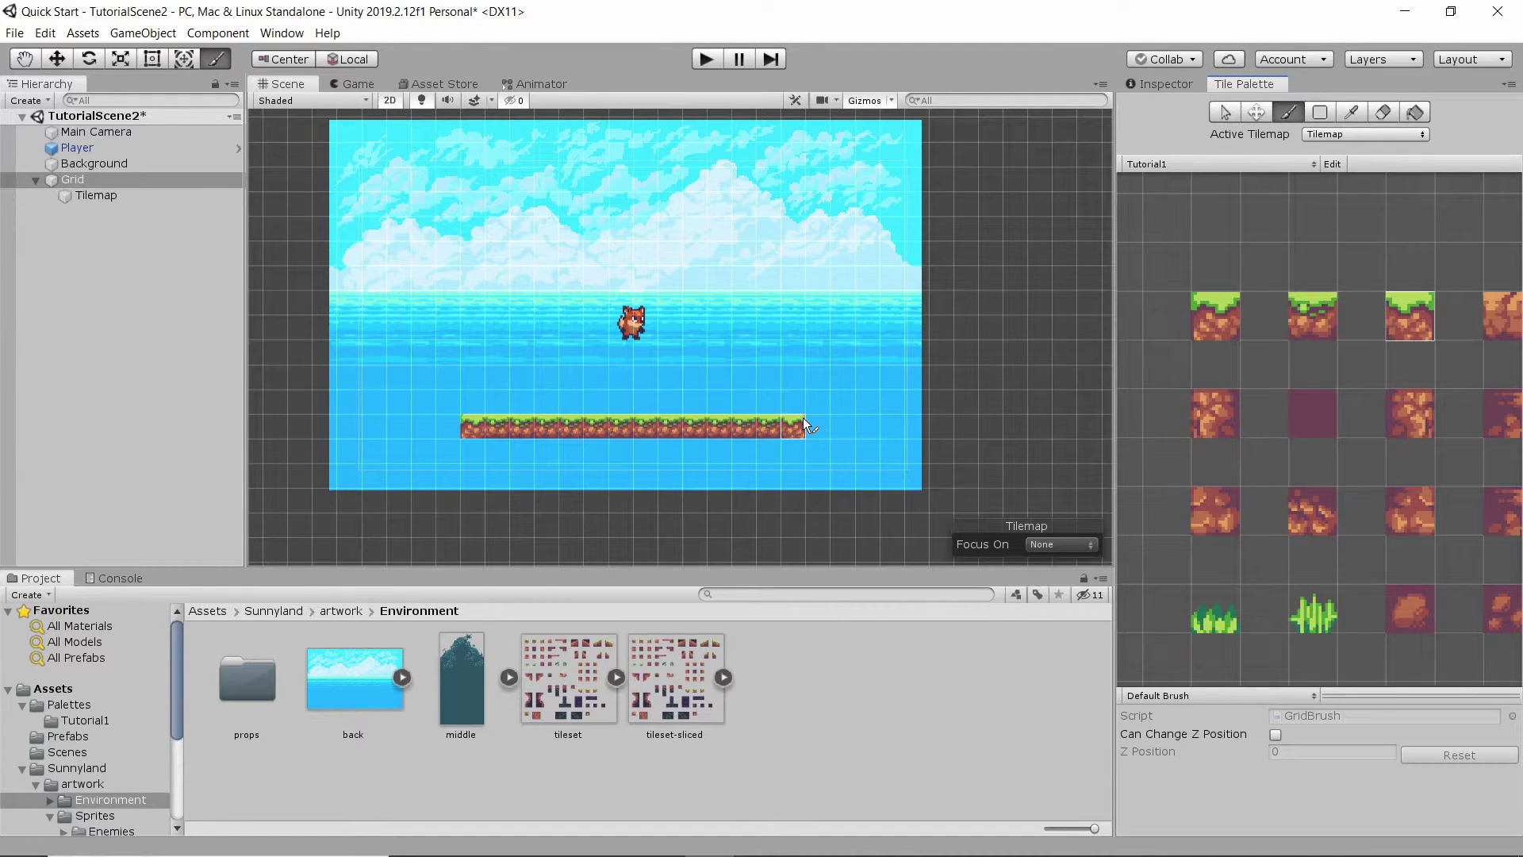
left_click(1389, 415)
left_click(790, 448)
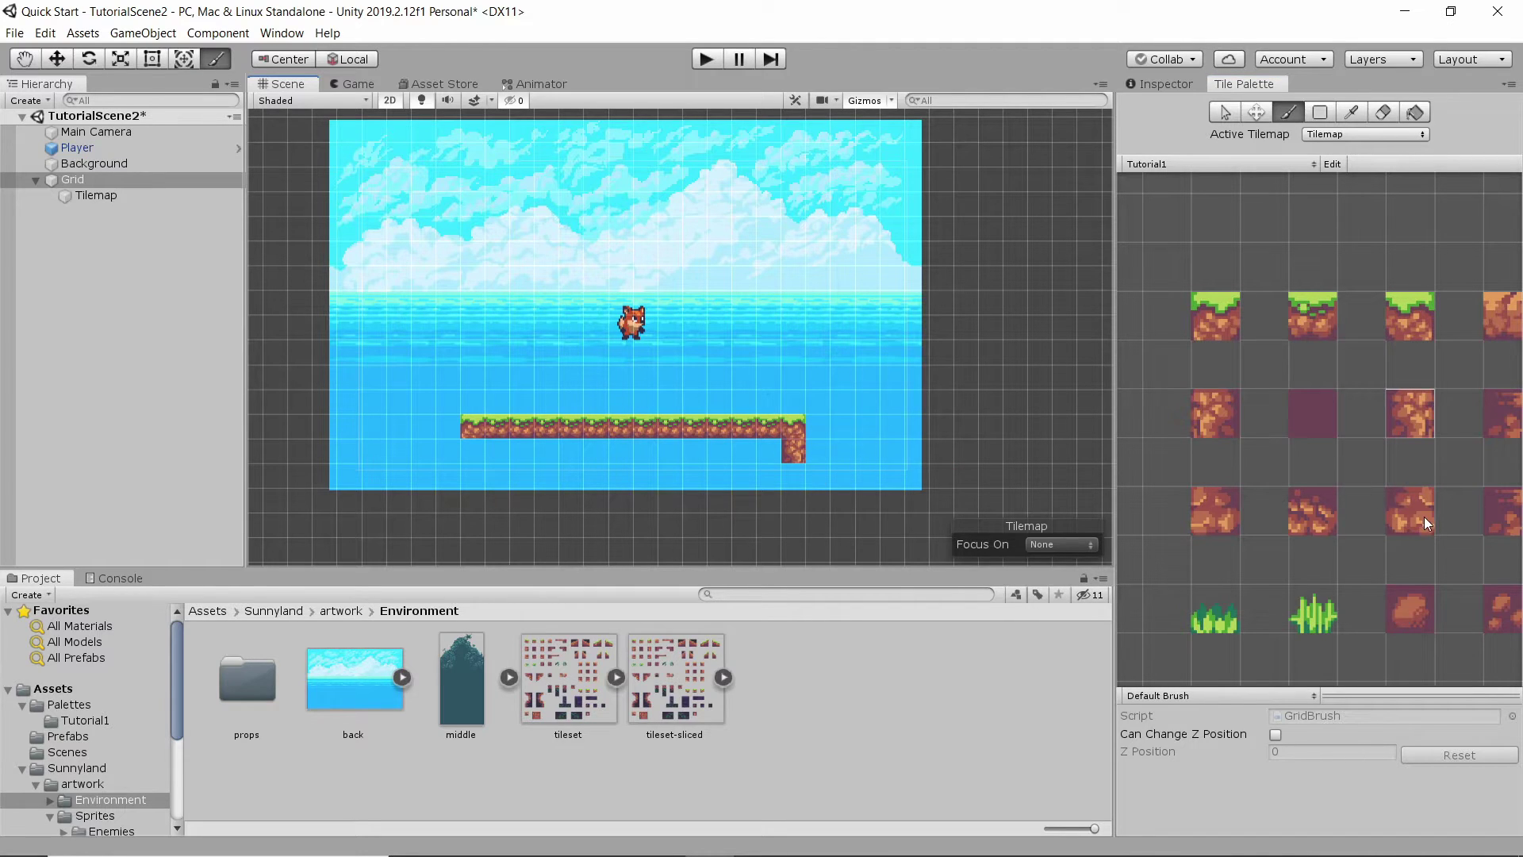
scroll(1406, 302, "down", 4)
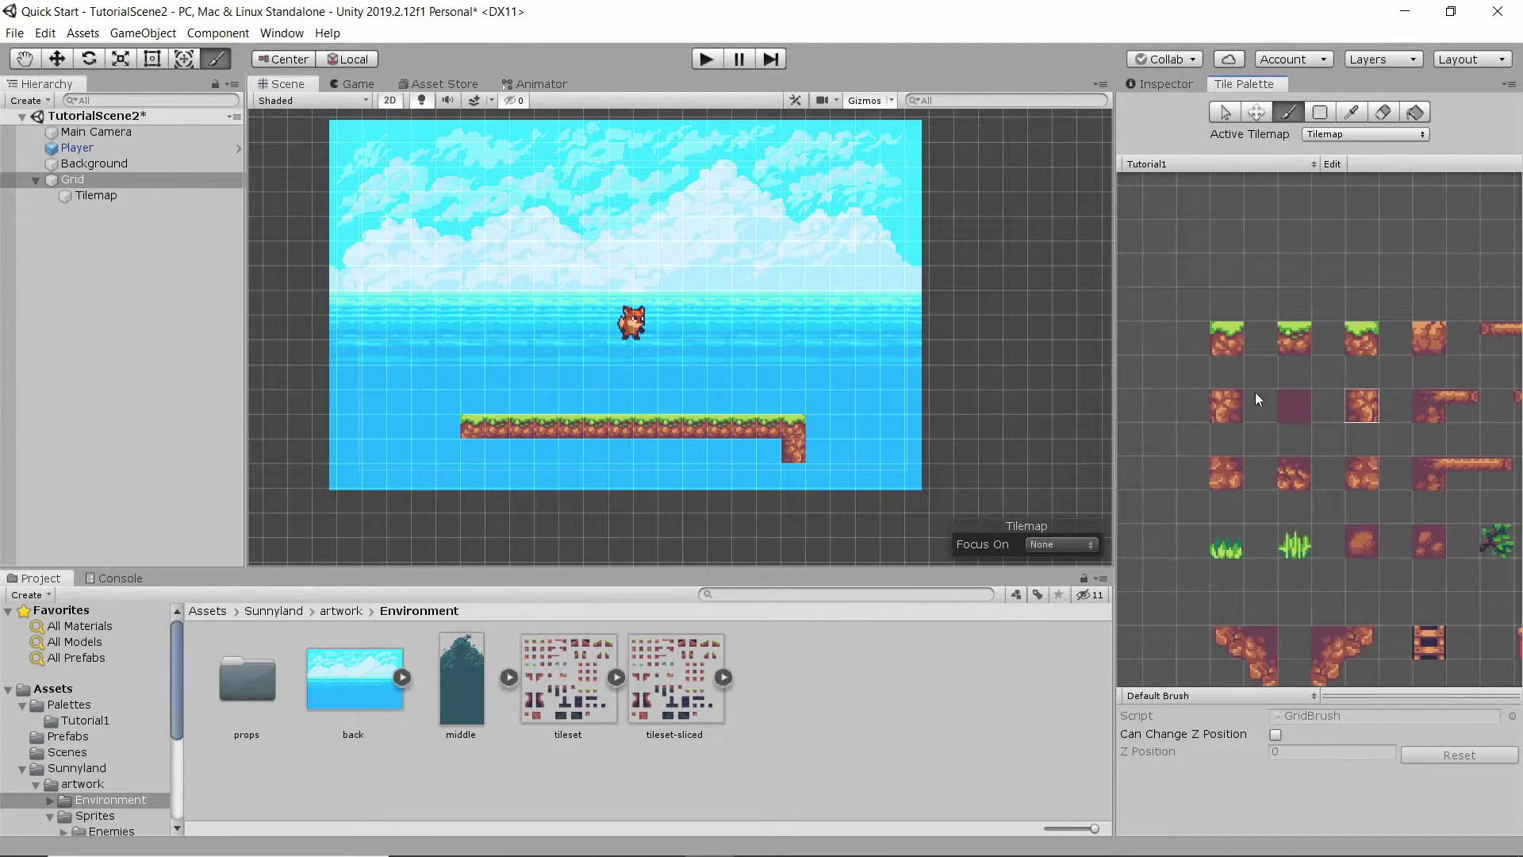
left_click(1362, 474)
left_click(793, 475)
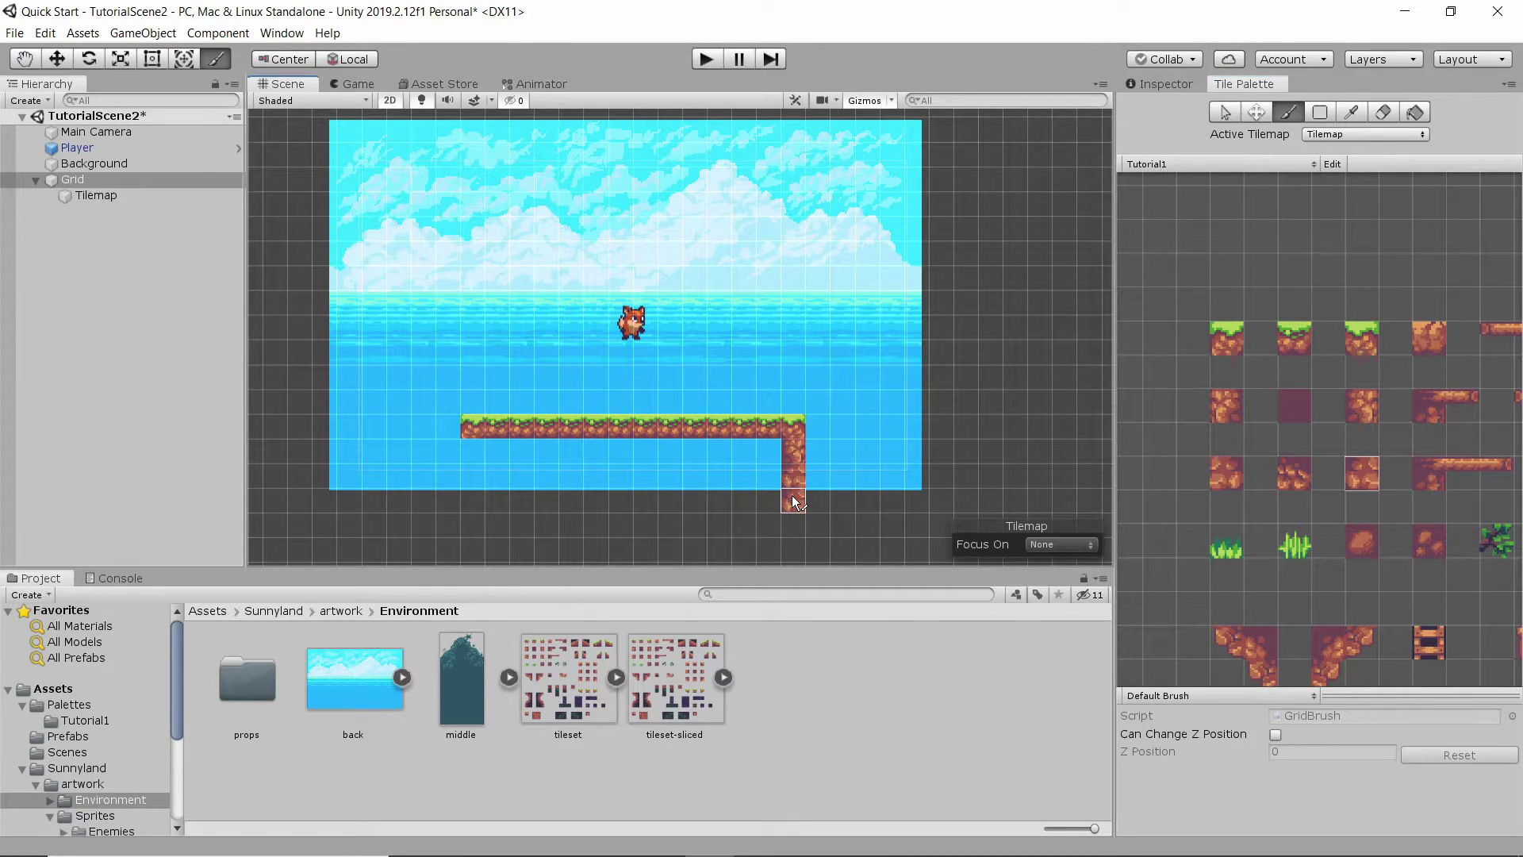
Paint the platform's bottom row, its bottom-left corner and its left wall with the matching edge tiles
left_click(1295, 473)
left_click_drag(785, 501, 492, 503)
left_click(1227, 474)
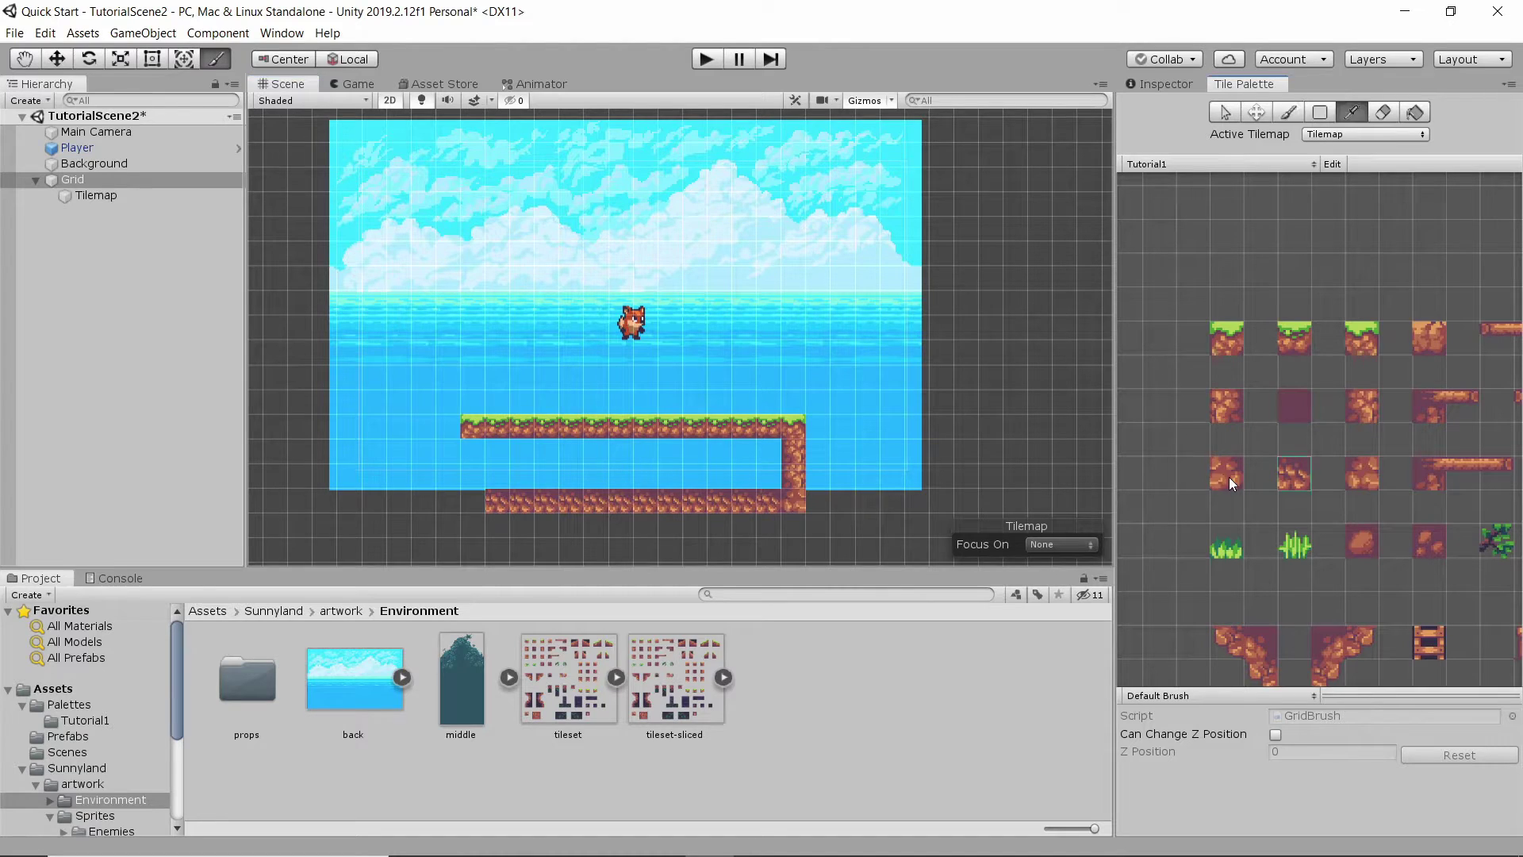
left_click(473, 501)
left_click(1226, 406)
mouse_move(475, 476)
left_mouse_down()
mouse_move(473, 446)
mouse_move(713, 450)
left_mouse_up()
Fill the platform's empty interior with the plain dark earth tile, painting the upper row and flood-filling the remaining gap
left_click(1294, 406)
left_click(497, 451)
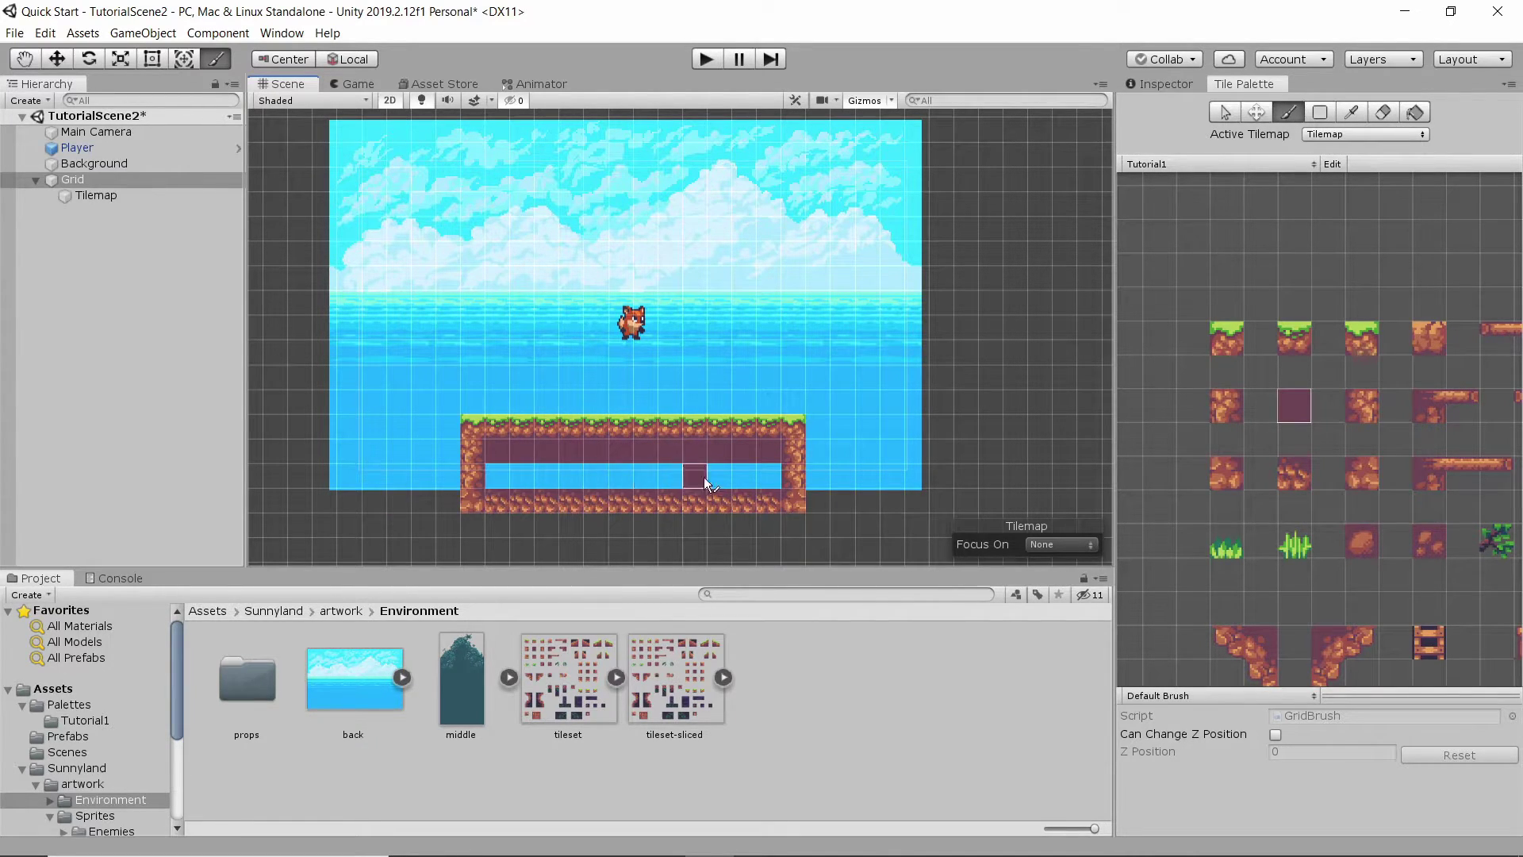
left_click(1420, 109)
left_click(703, 479)
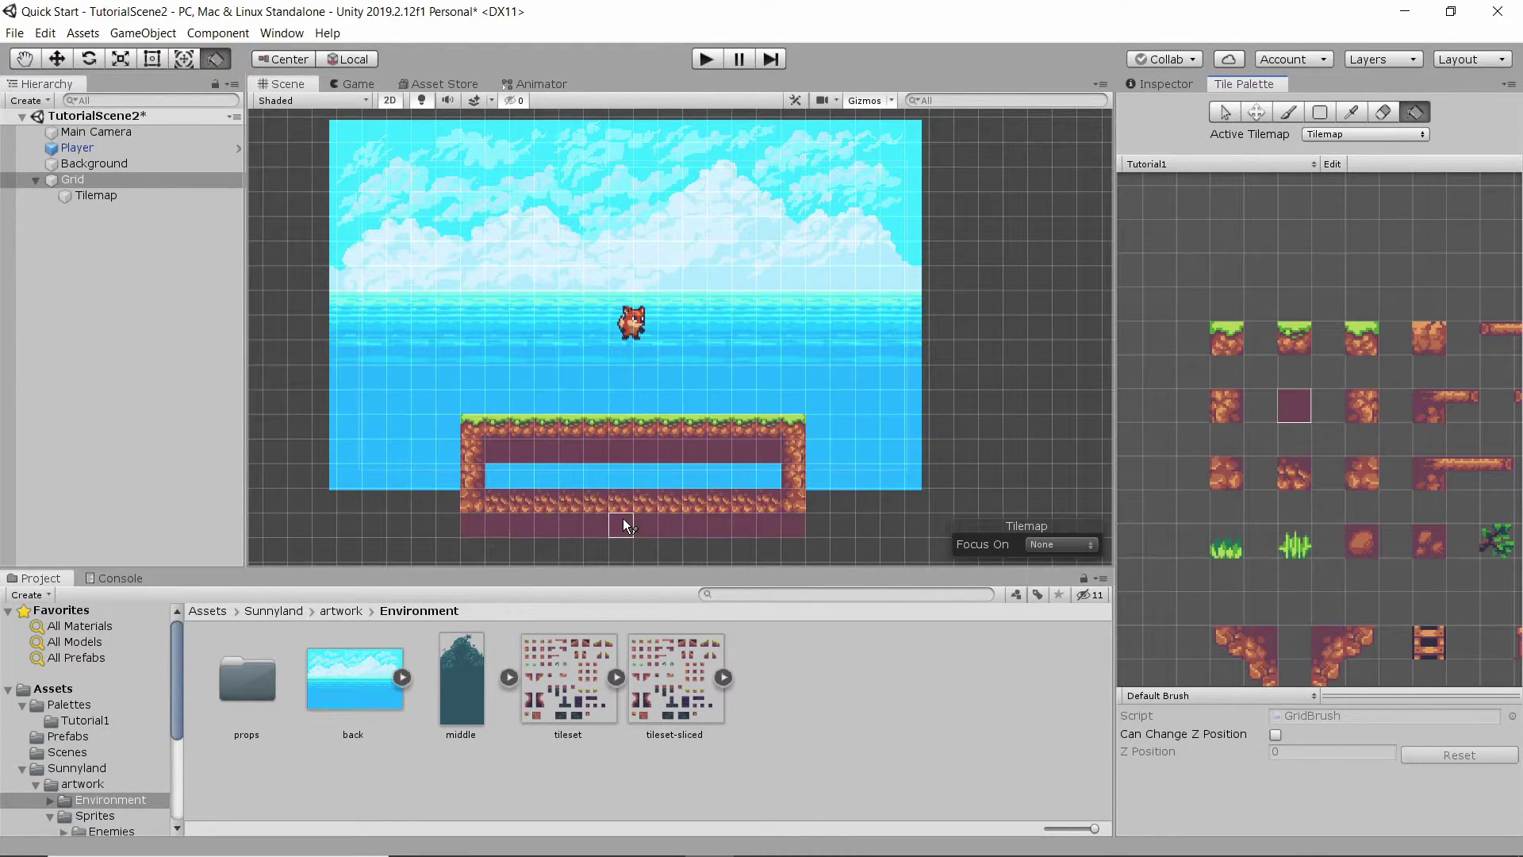
left_click(659, 482)
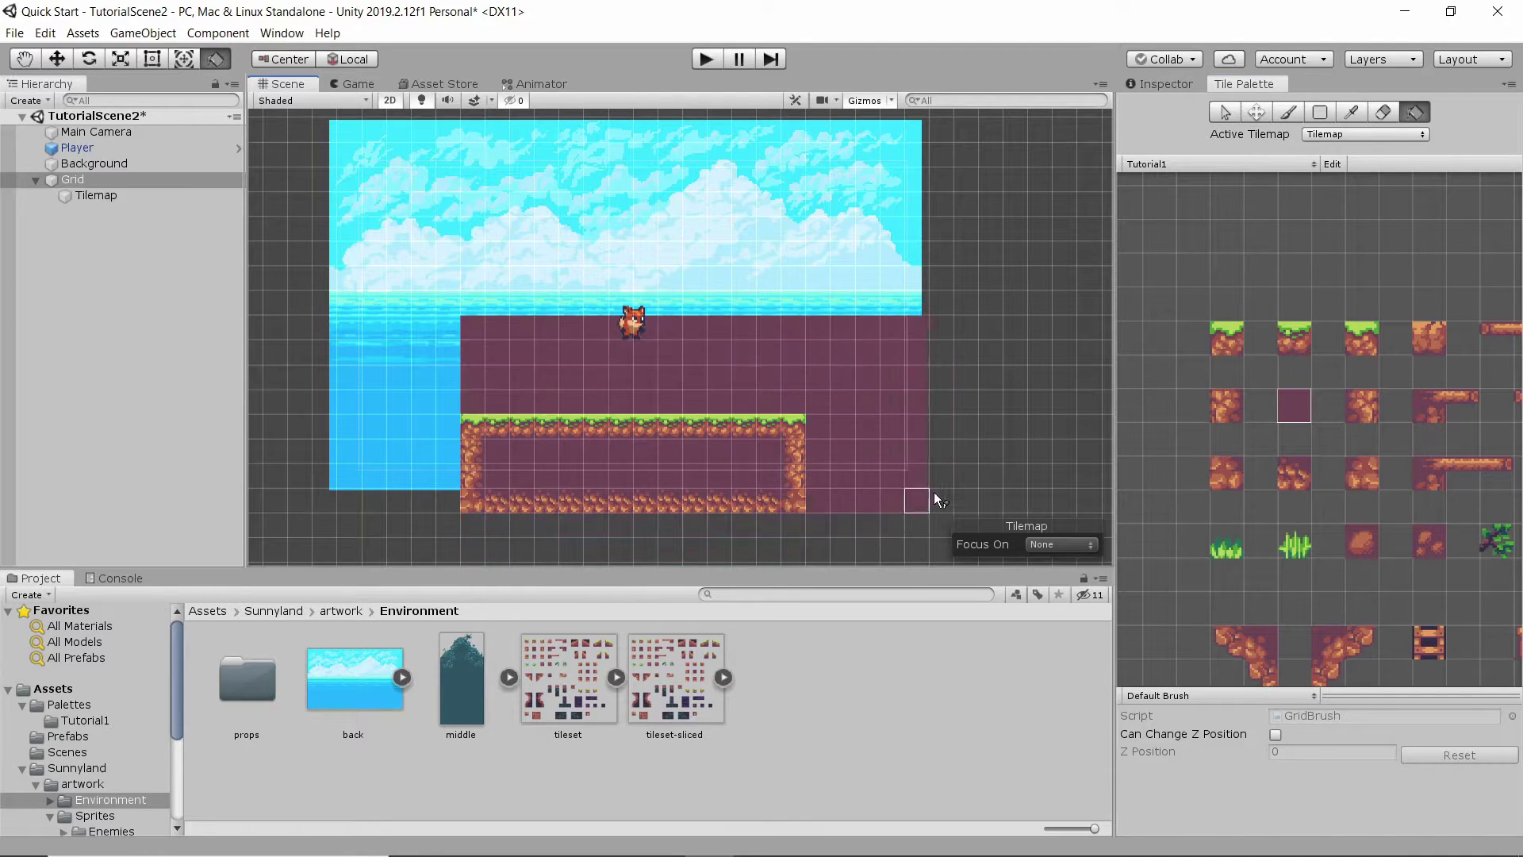
Review the Tilemap object's components and run the game briefly to test whether the player lands on the platform
left_click(119, 194)
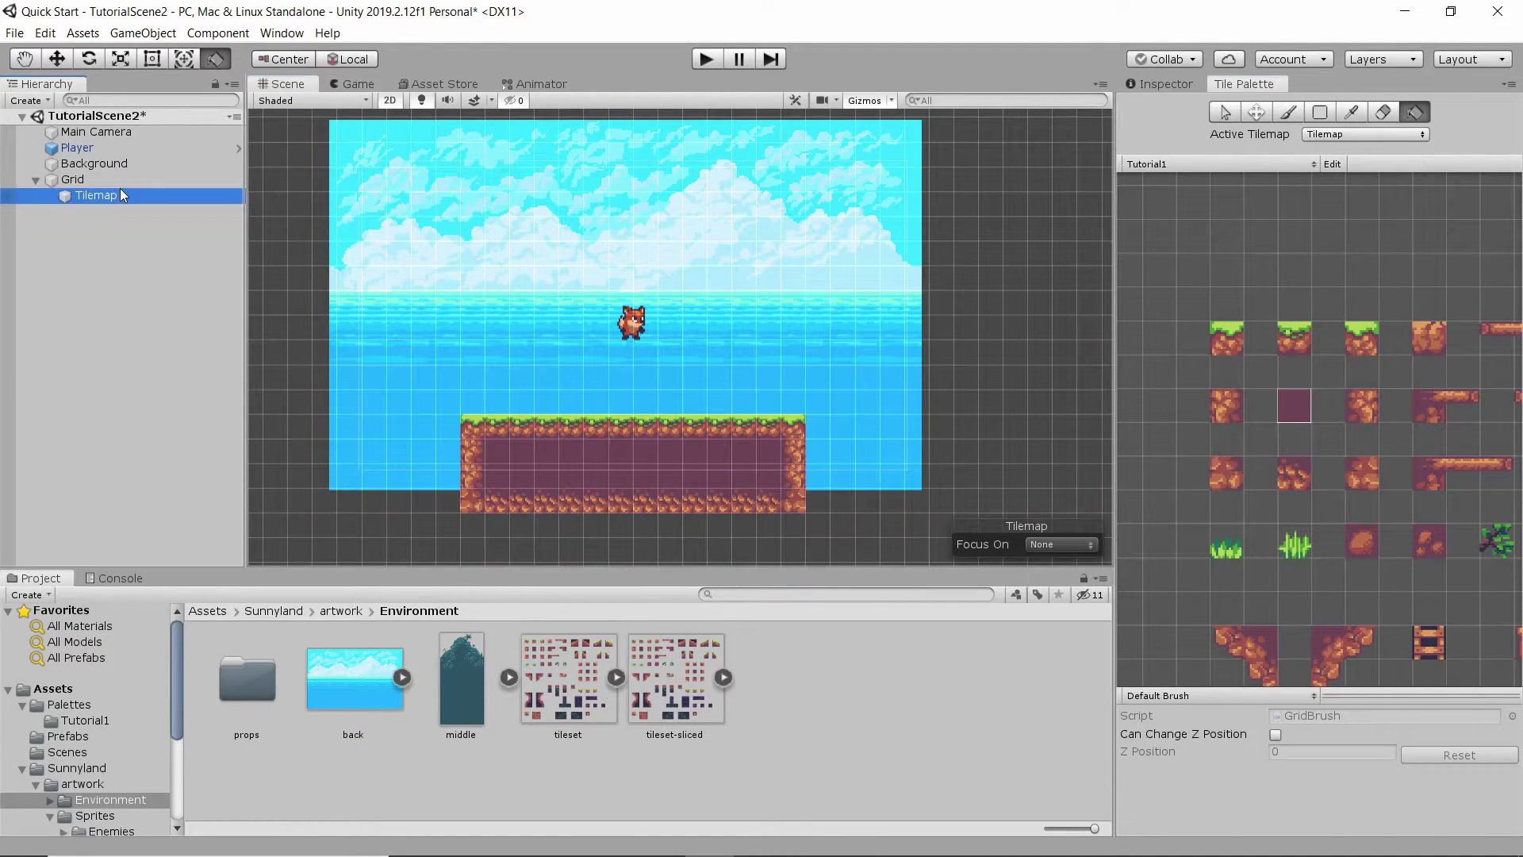
left_click(1160, 83)
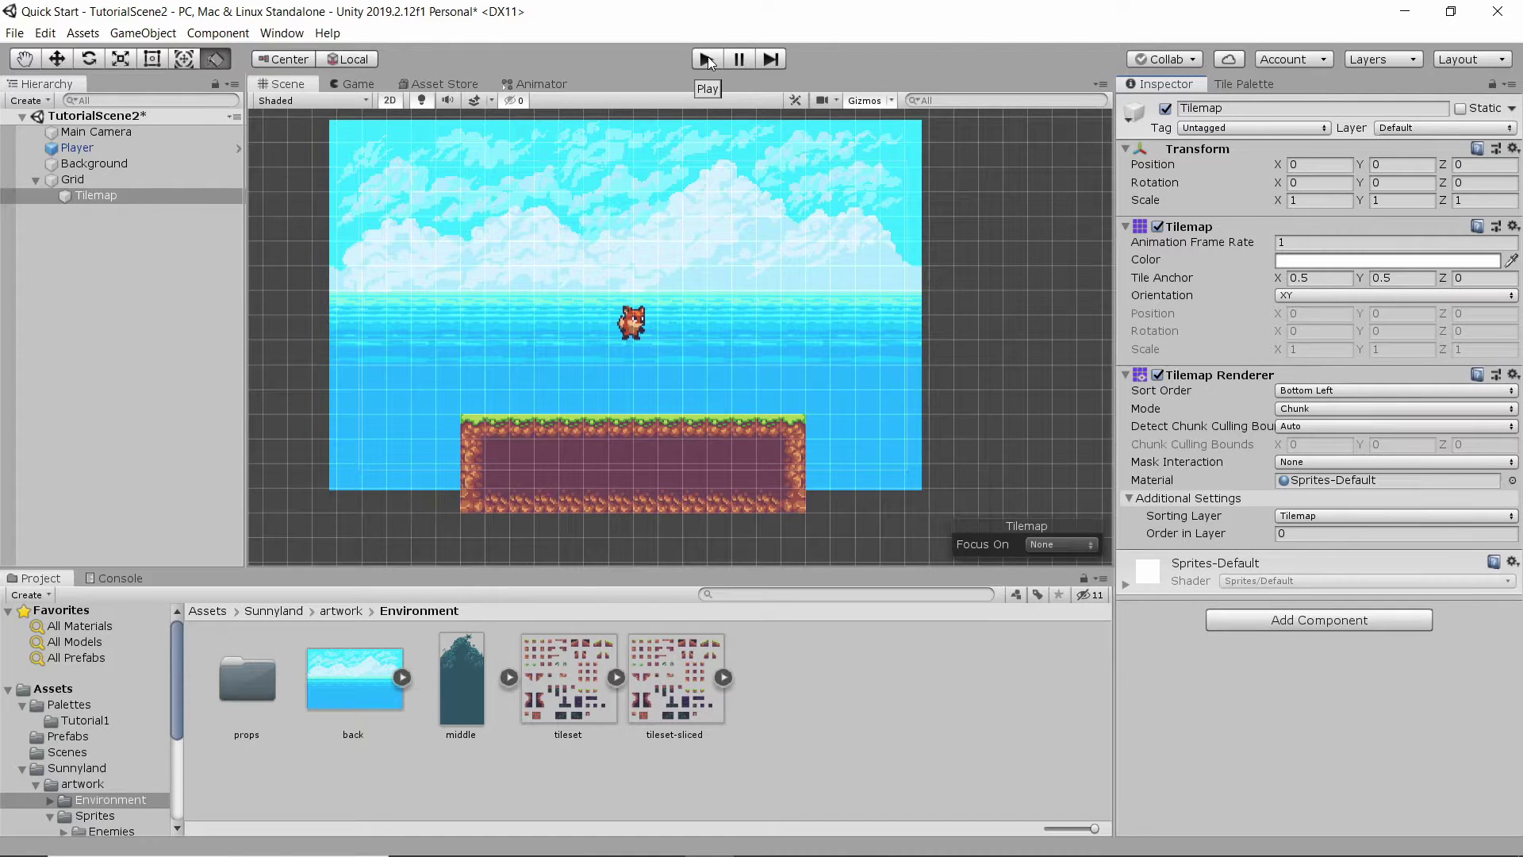
left_click(706, 60)
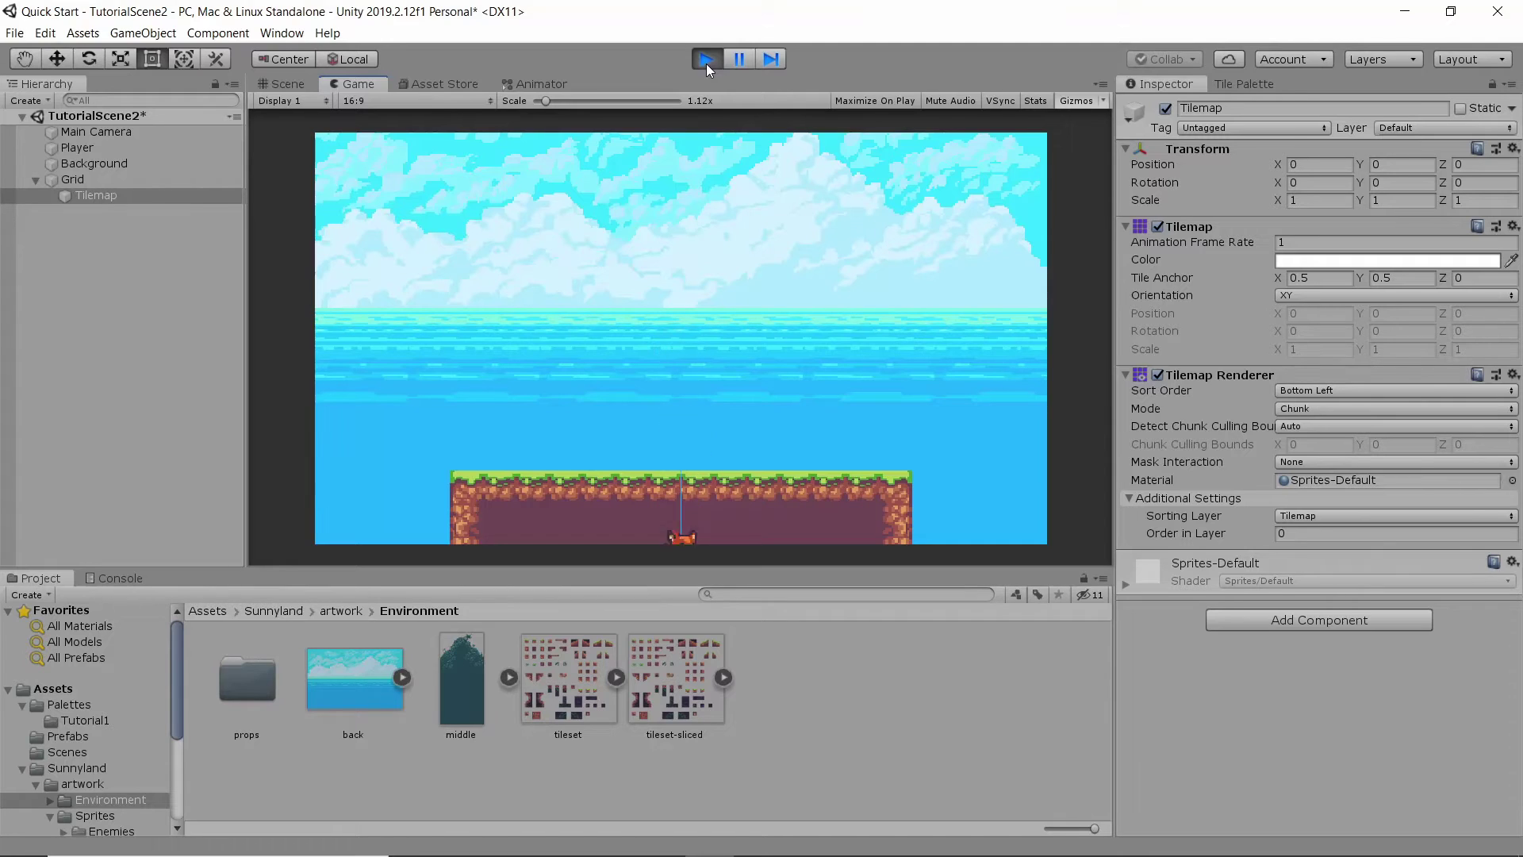
left_click(707, 61)
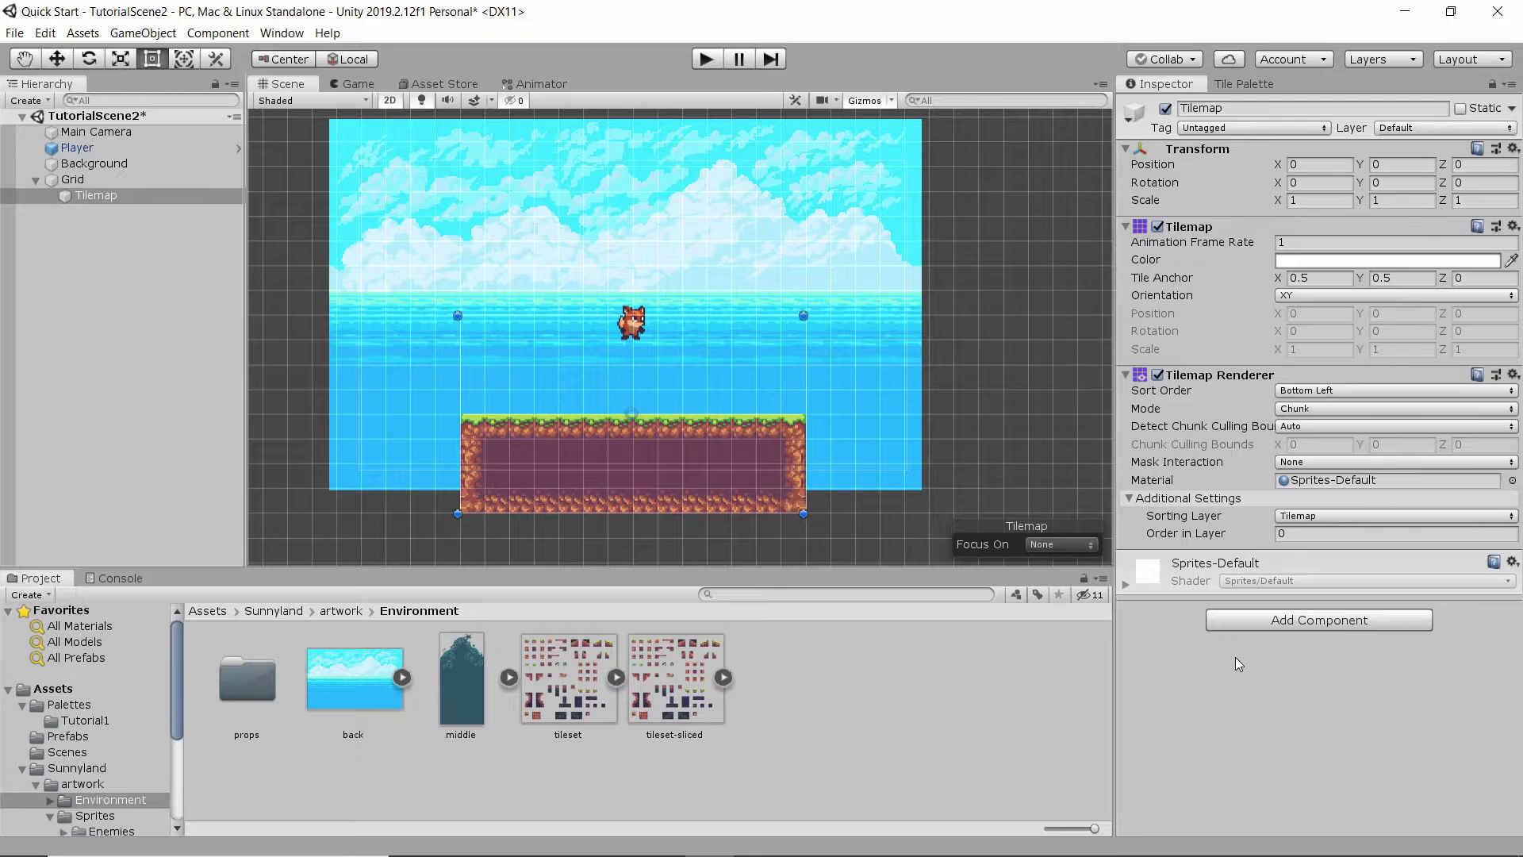
Add a Tilemap Collider 2D component to the Tilemap object
left_click(1337, 626)
type("tilemap")
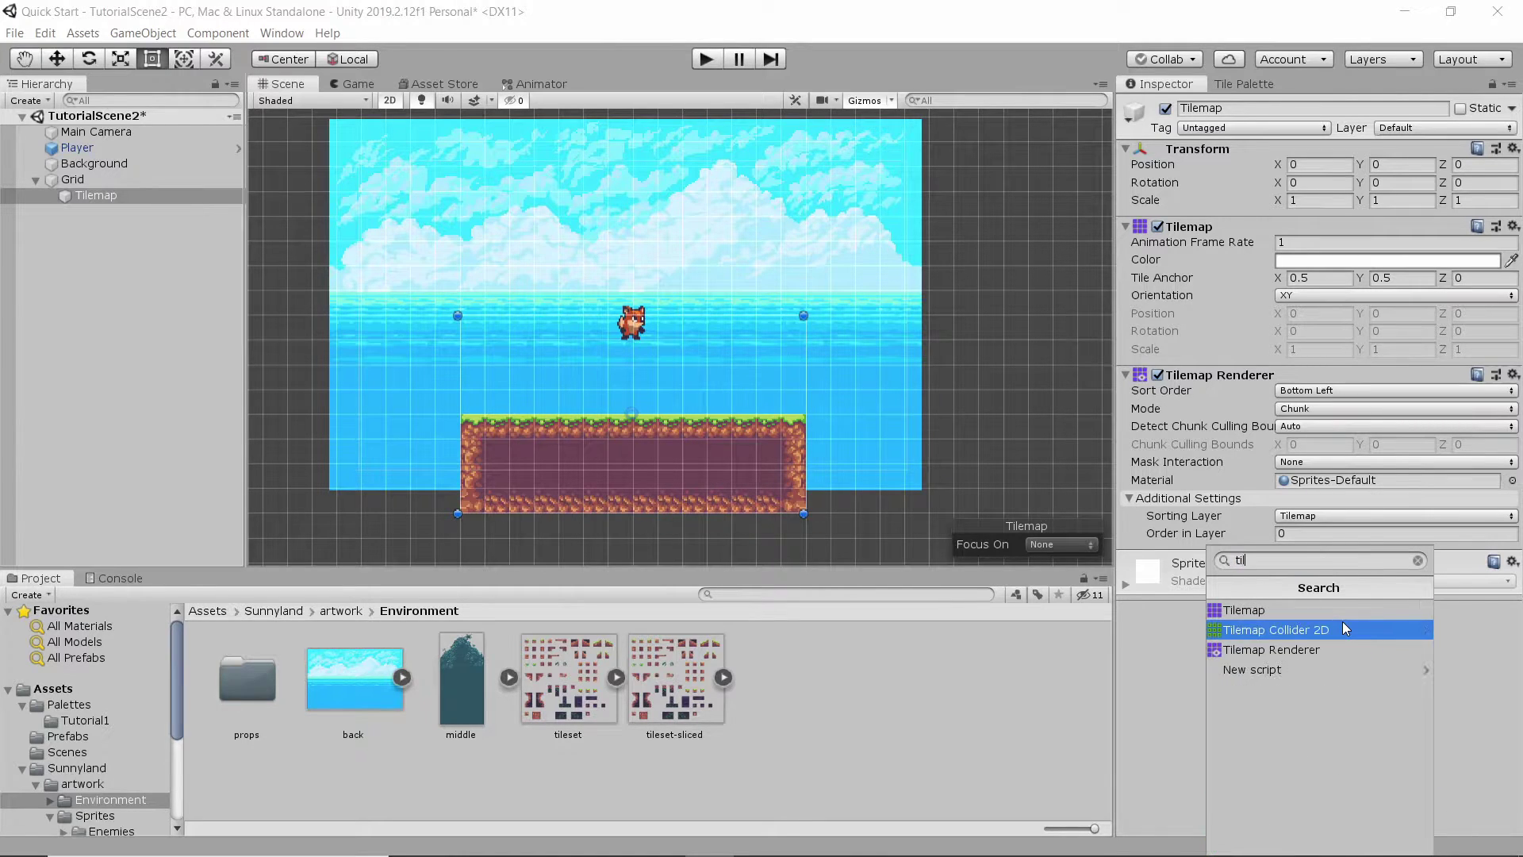
left_click(1342, 621)
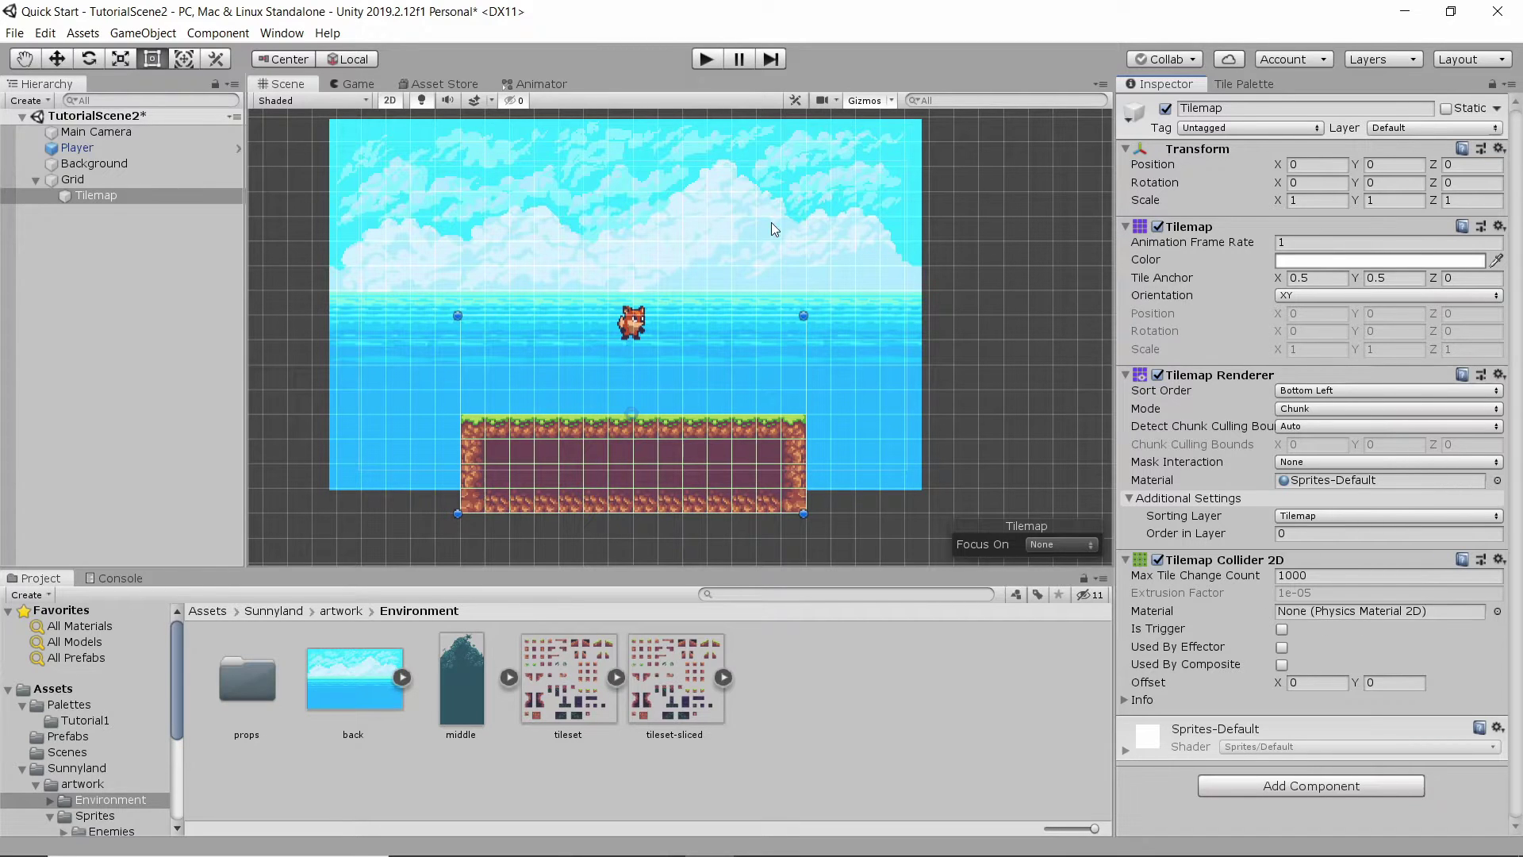
Compare the Player's Rigidbody 2D and Capsule Collider 2D settings with the Tilemap's collider outlines in the scene
scroll(859, 463, "up", 2)
left_click(127, 146)
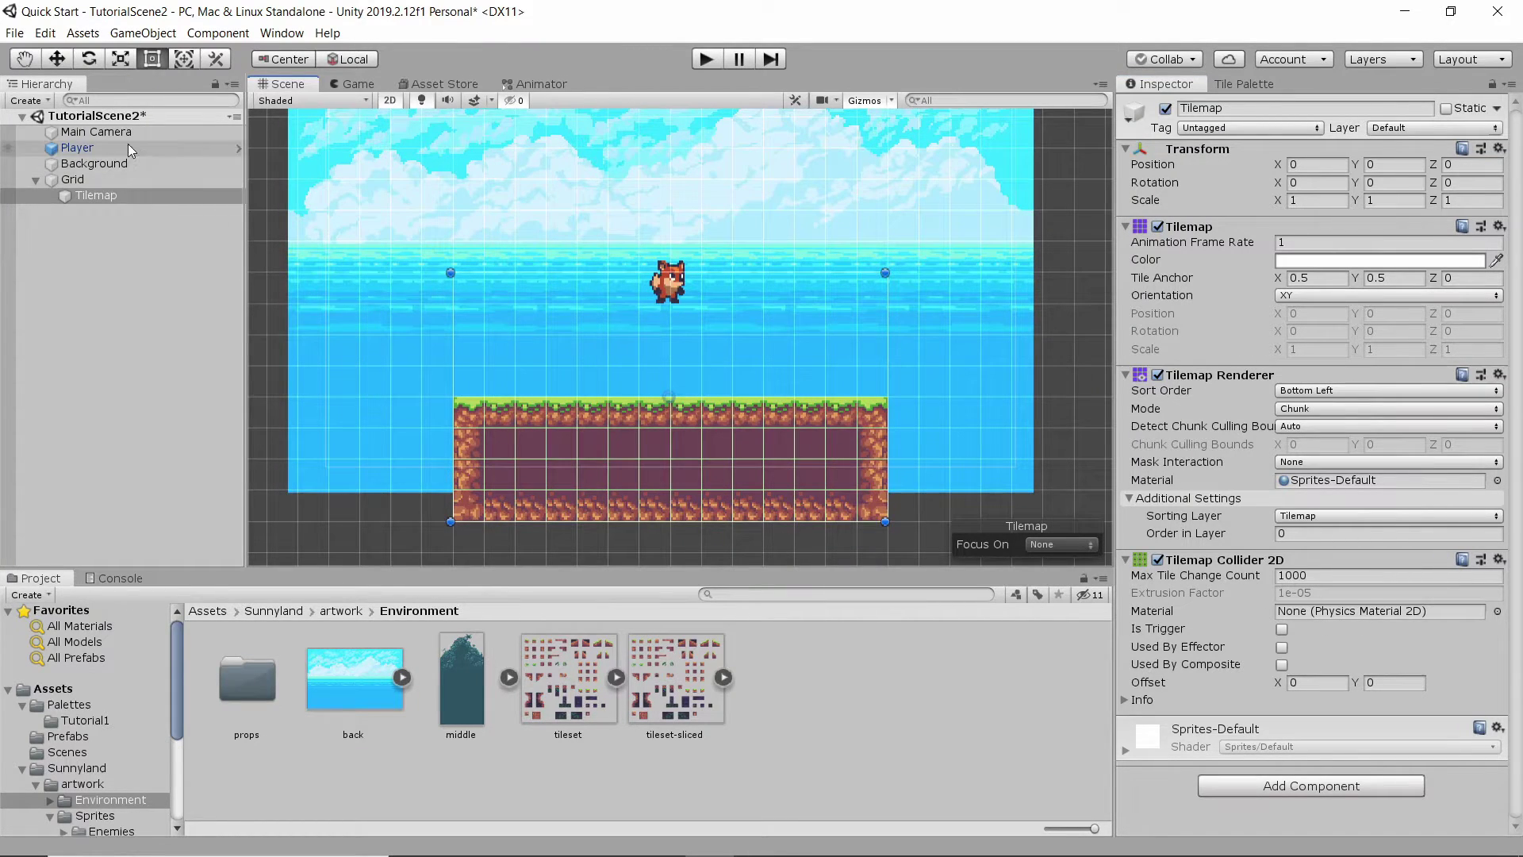
scroll(1171, 496, "down", 3)
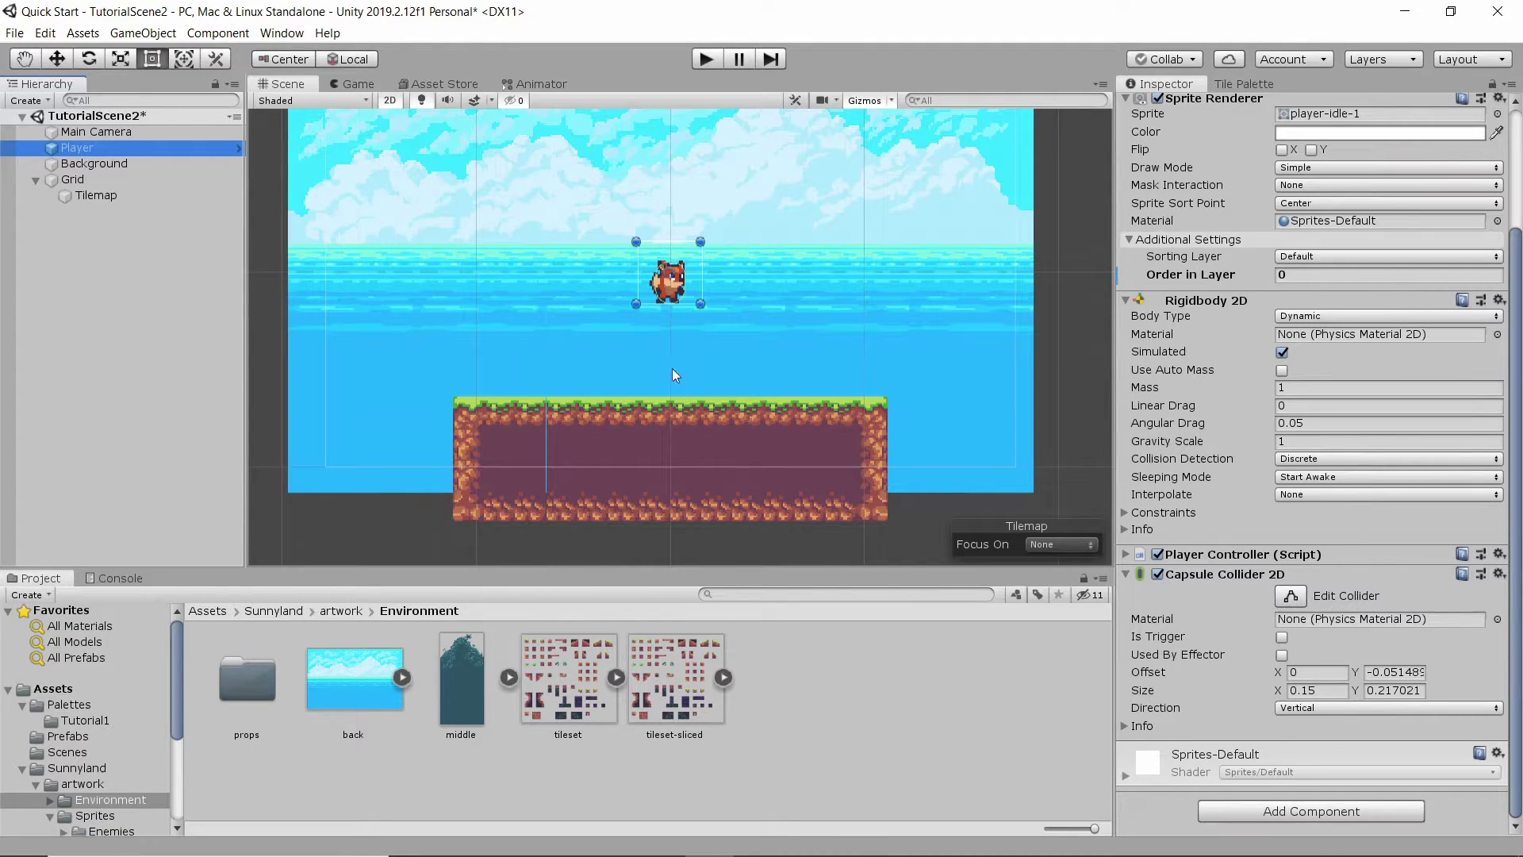
left_click(134, 198)
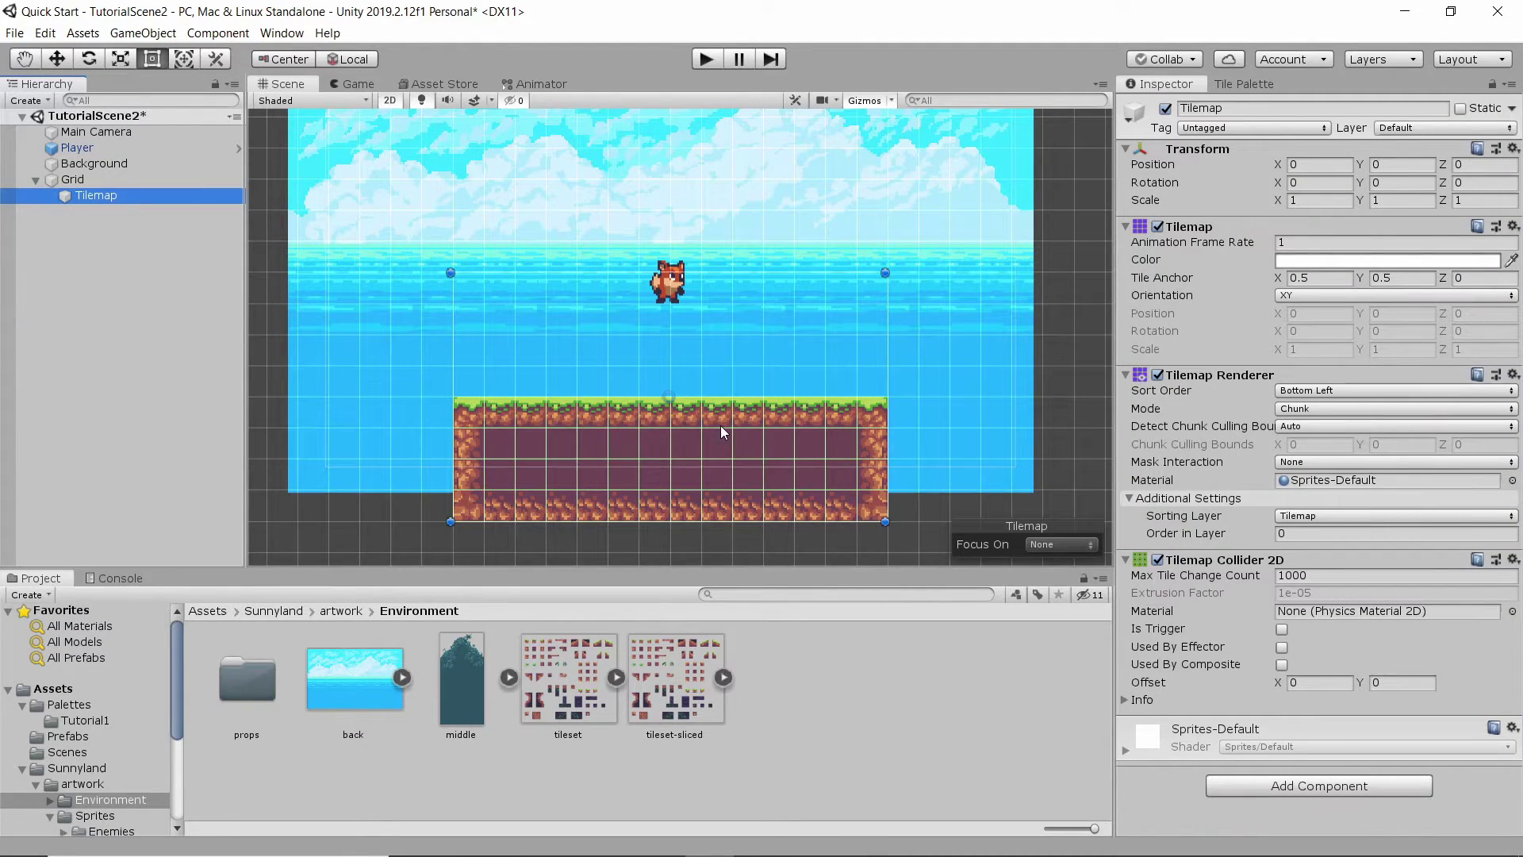
Playtest the scene, expand the Player's Player Controller settings, move the player back and forth along the platform, and stop the game
left_click(705, 59)
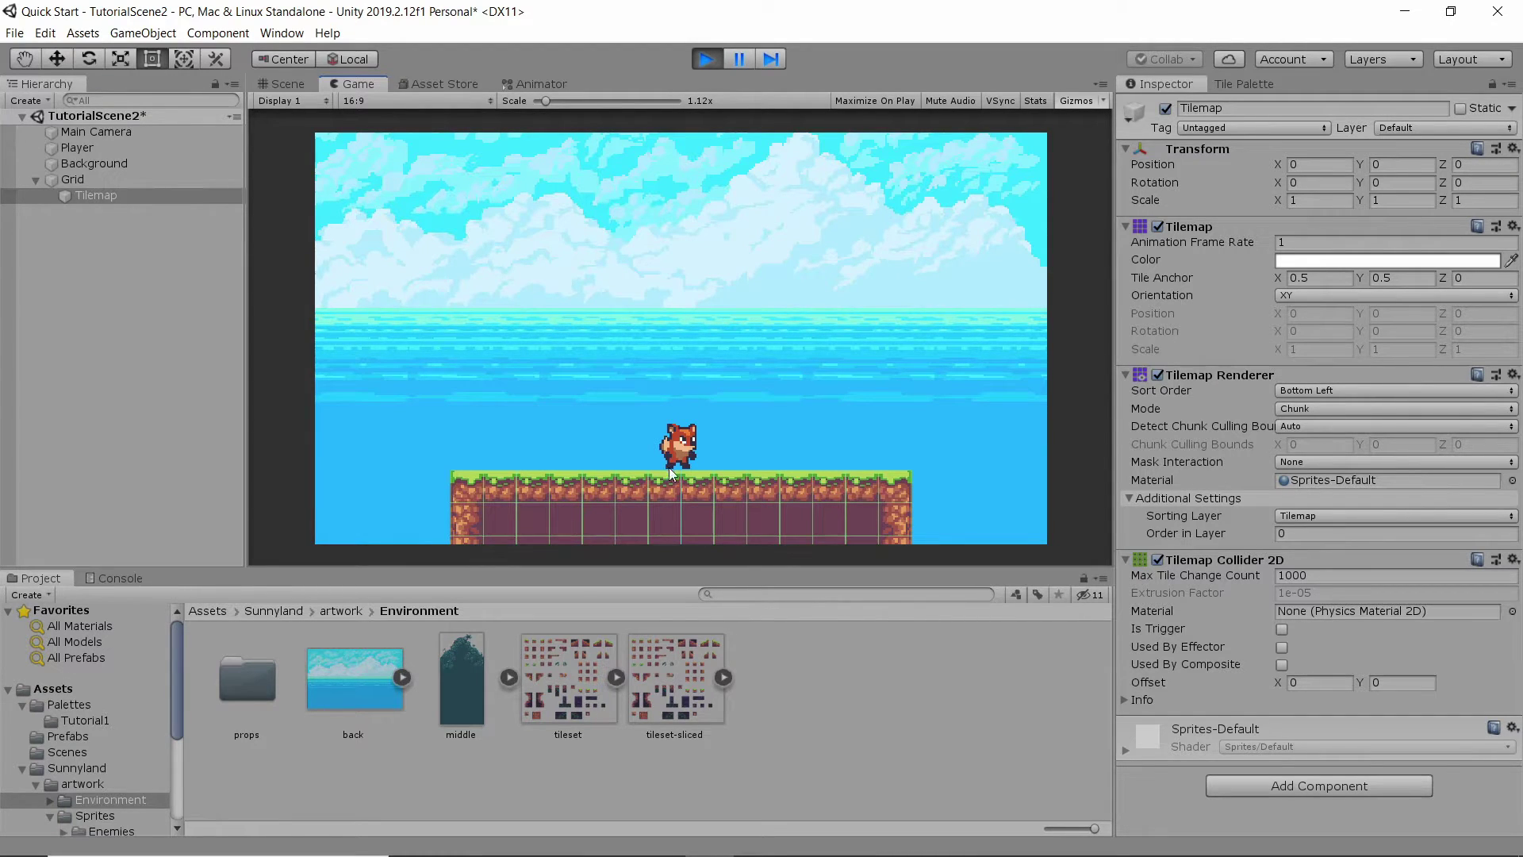
left_click(77, 148)
scroll(1366, 535, "down", 3)
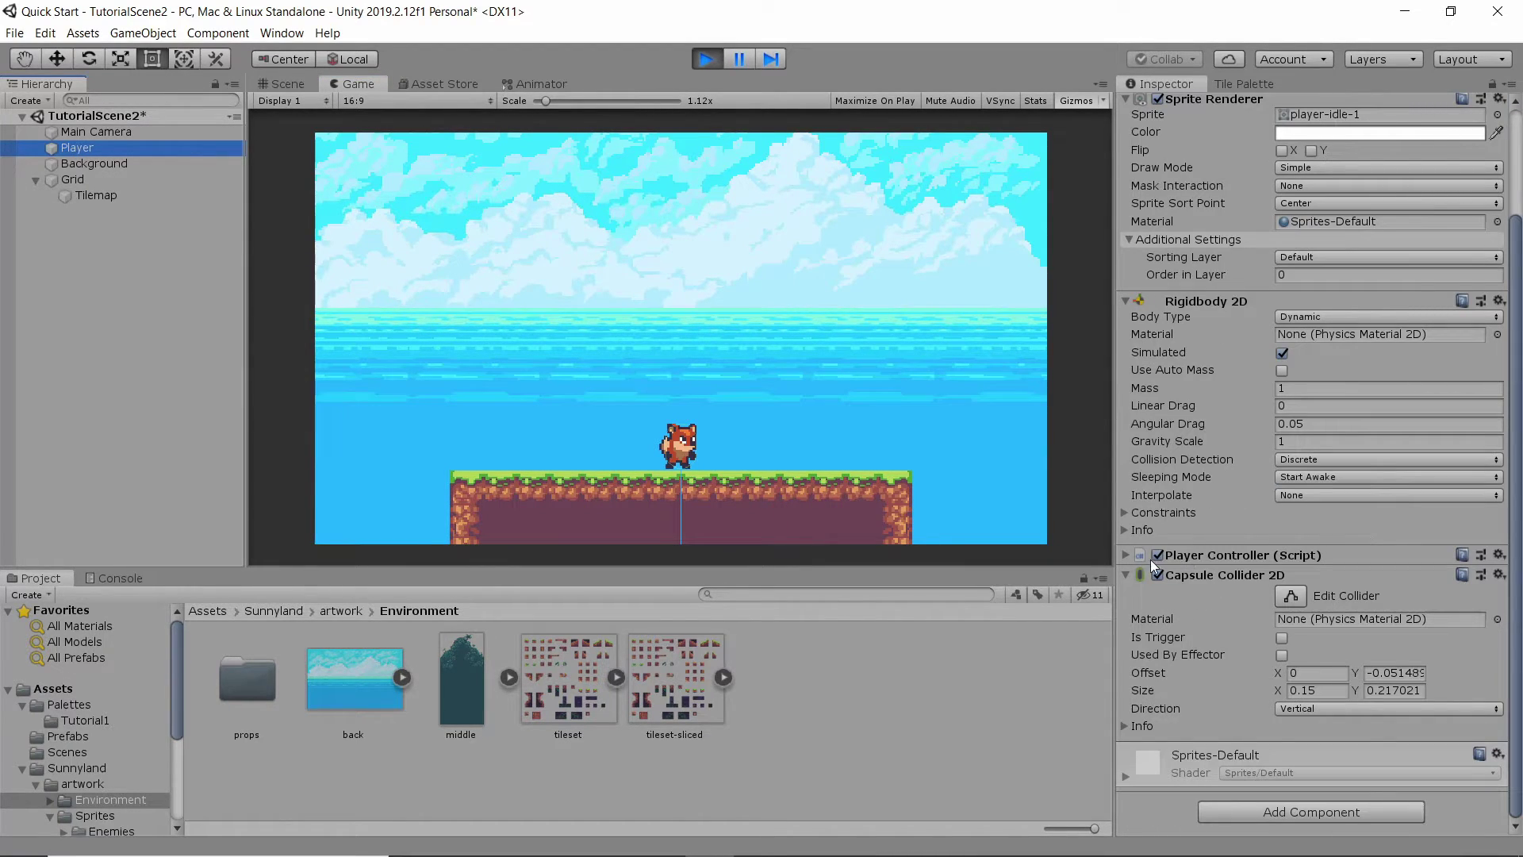
left_click(1126, 555)
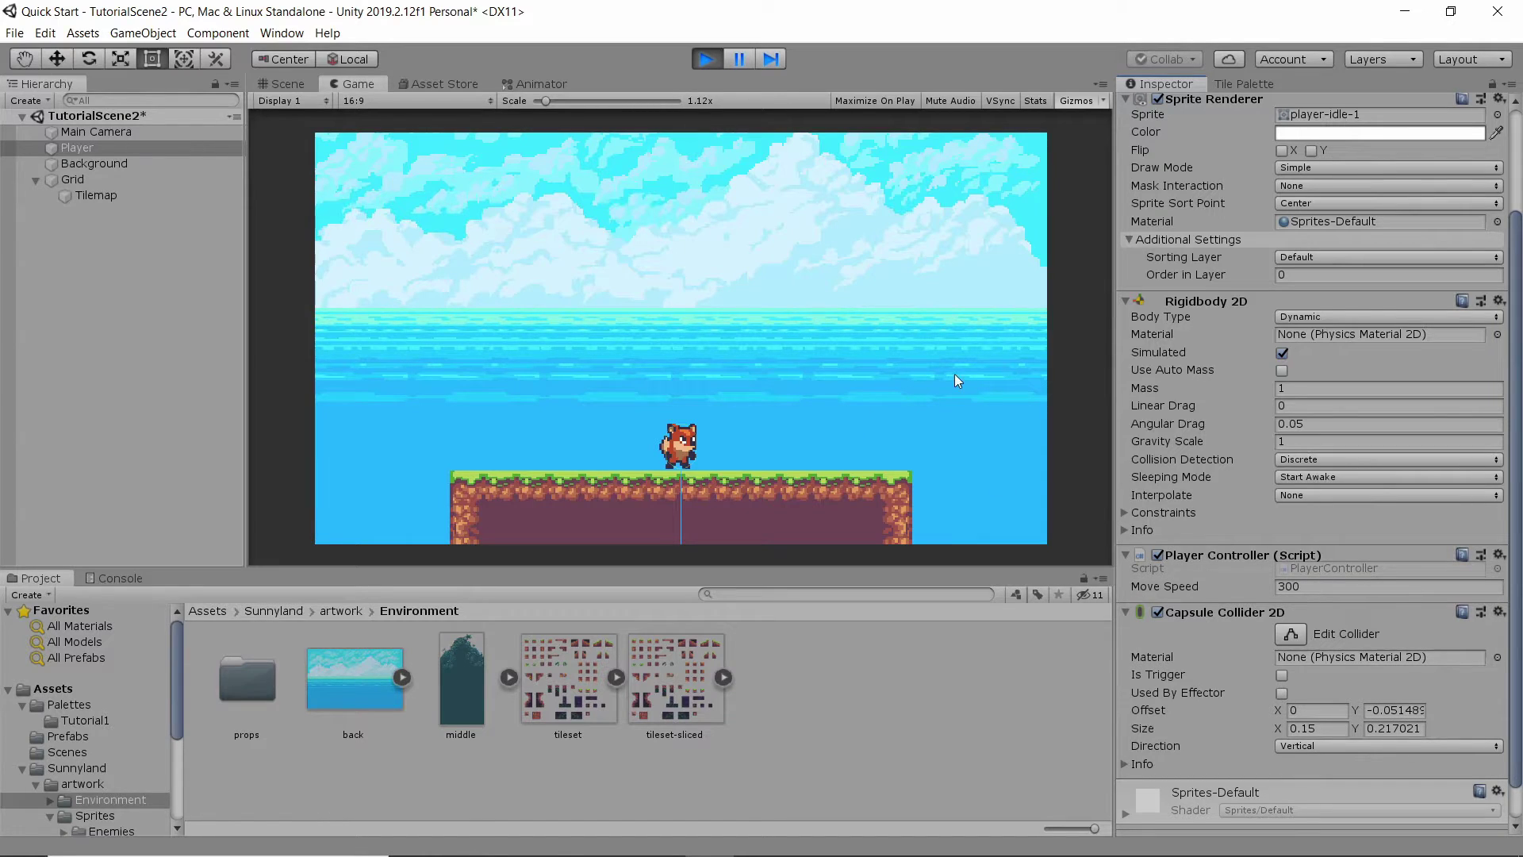
key("Right")
key("Left")
key("Right")
key("Left")
key("Right")
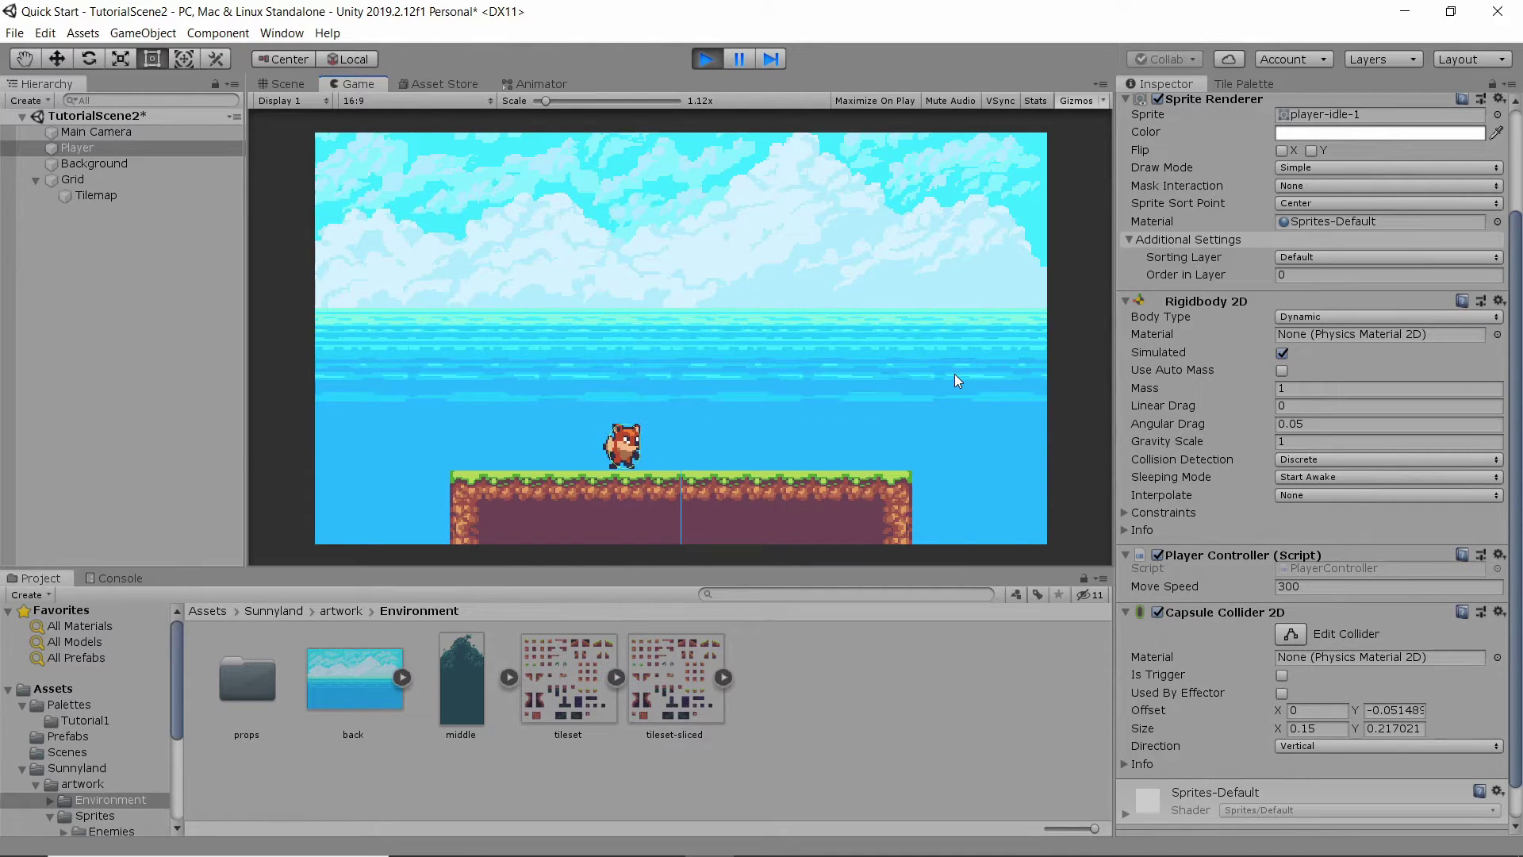
key("Right")
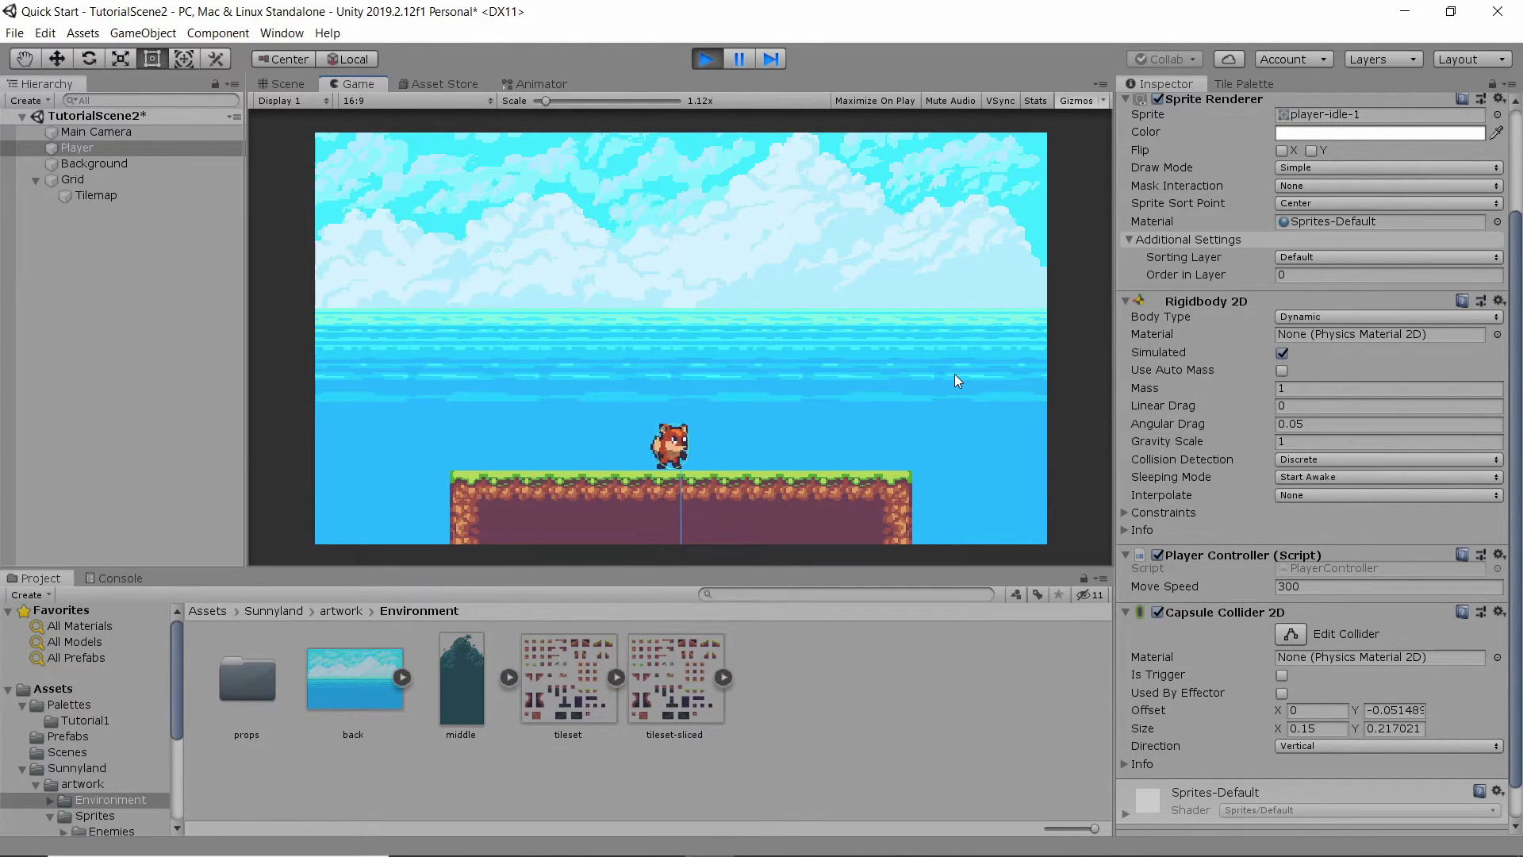
key("Left")
key("Right")
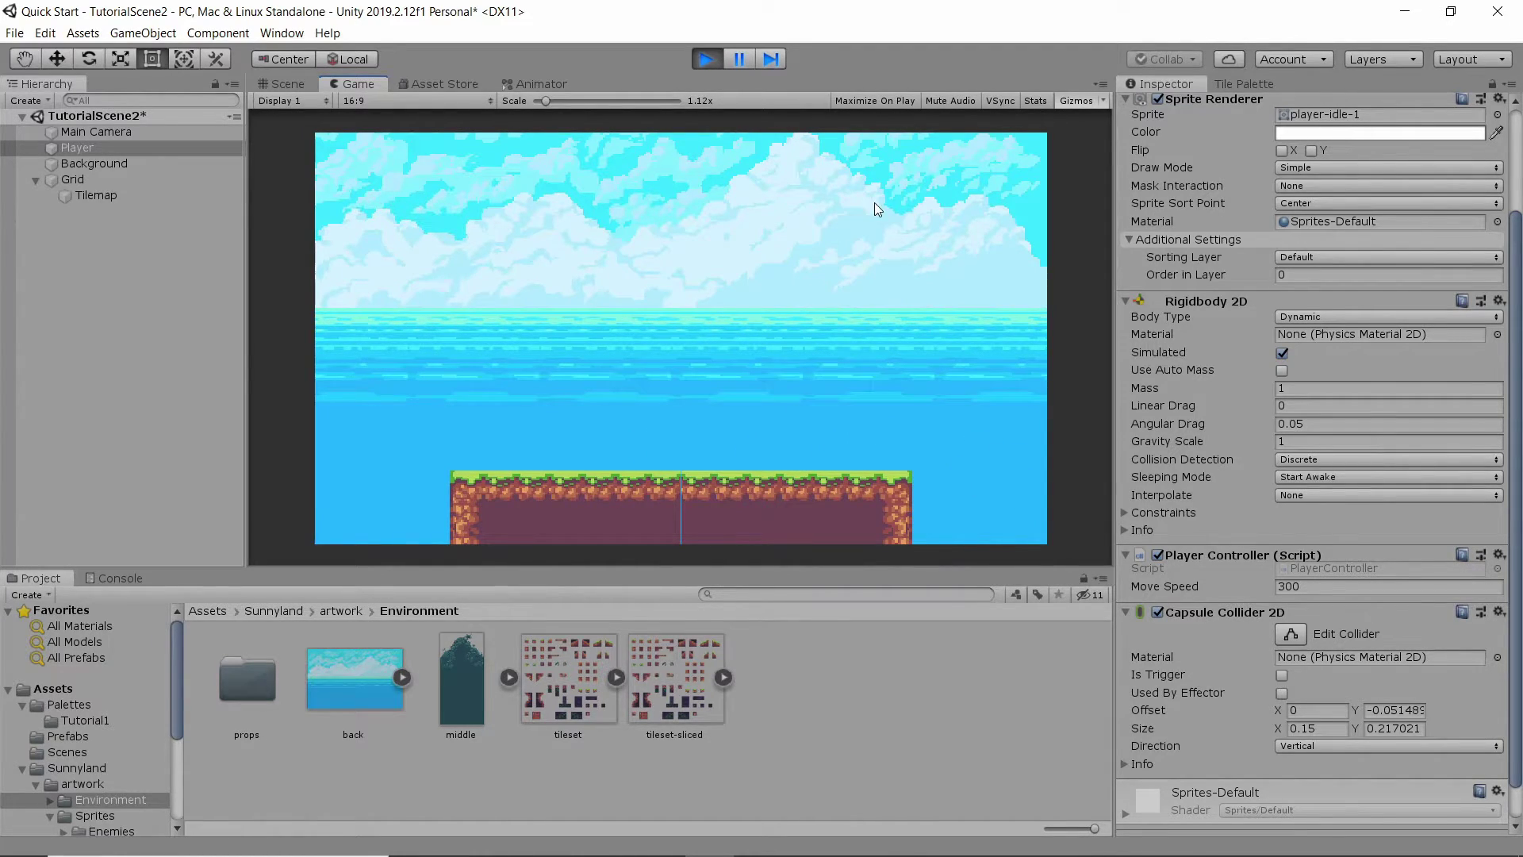
key("ctrl+p")
Open the Player's Player Controller script for editing
left_click(1499, 572)
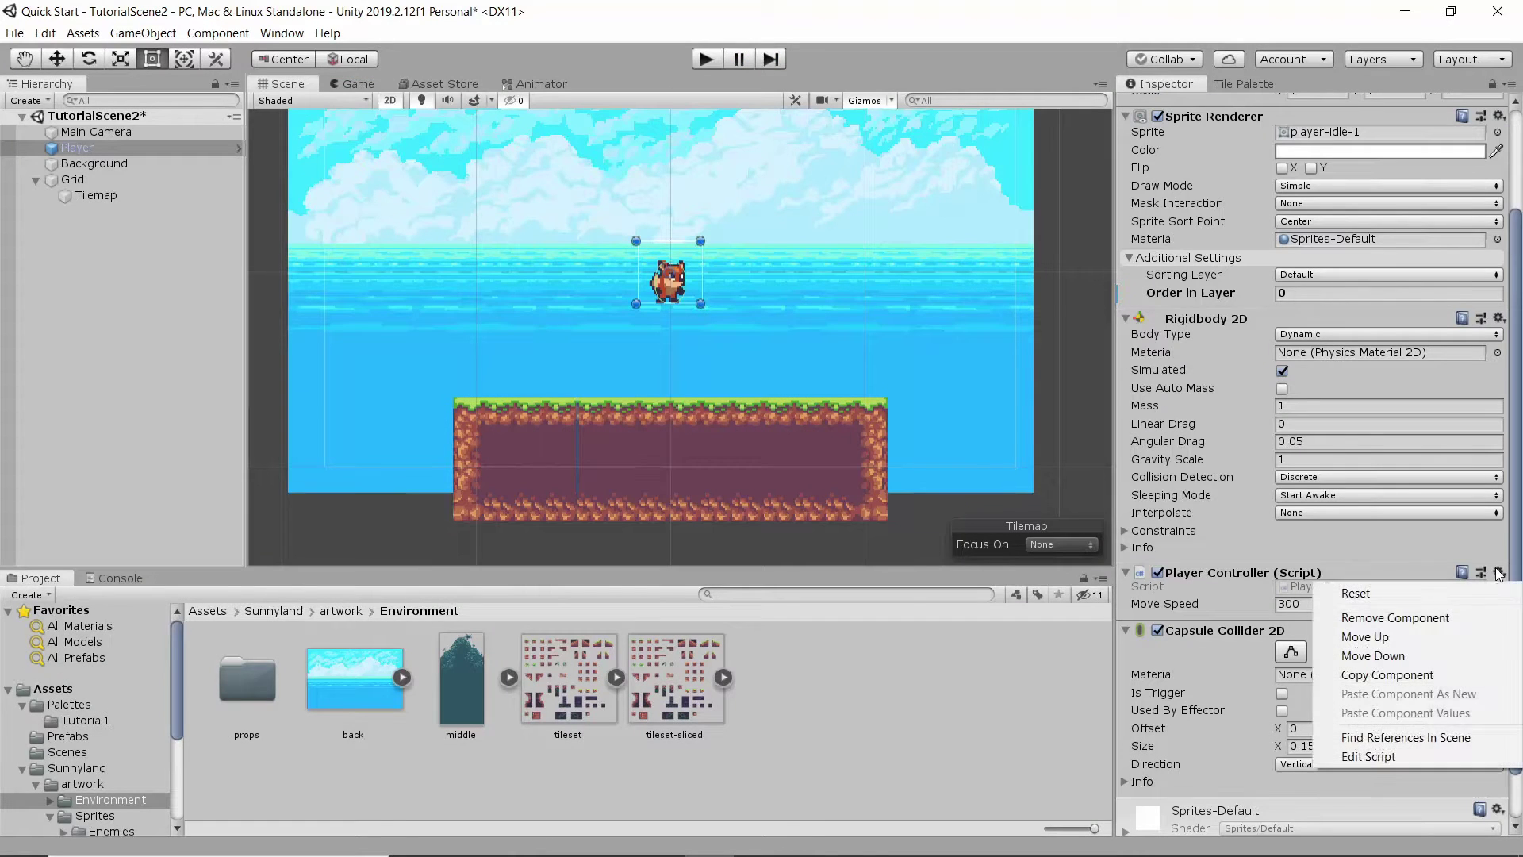
left_click(1402, 754)
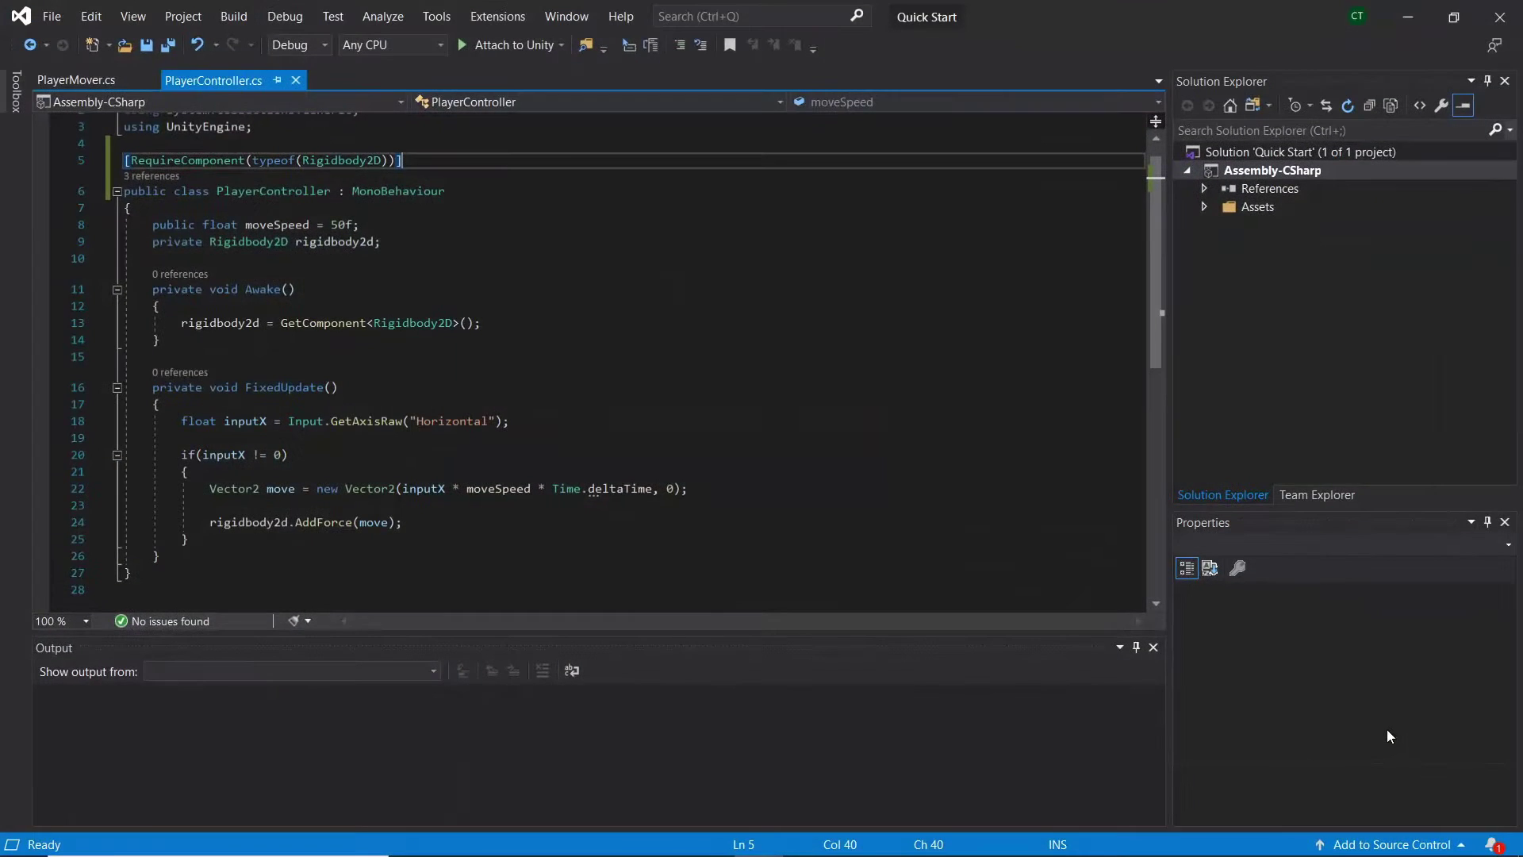
scroll(373, 211, "up", 1)
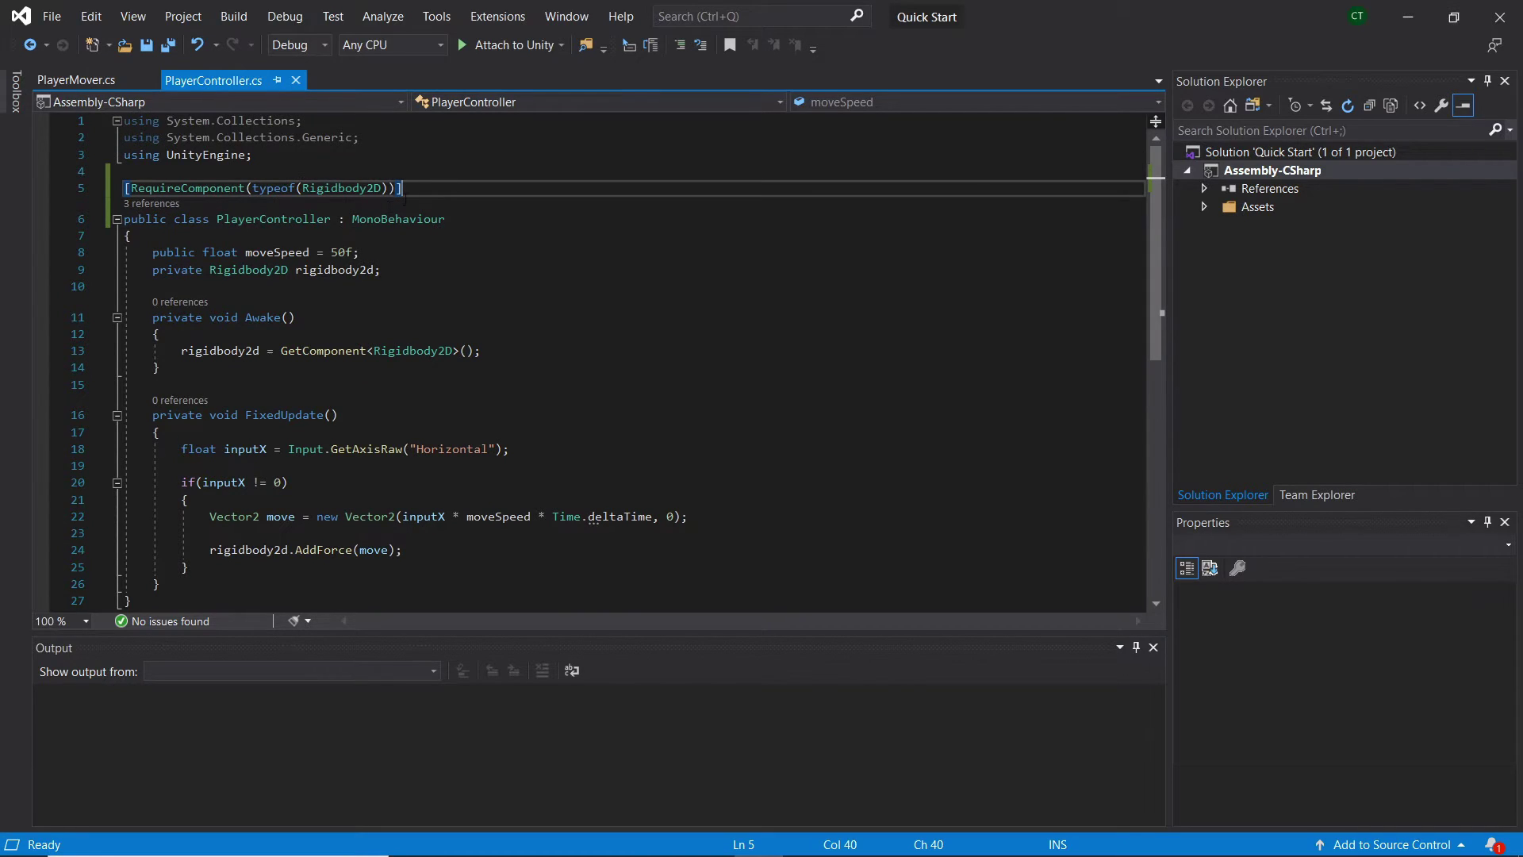
Examine the script's RequireComponent attribute, the MonoBehaviour class declaration and the moveSpeed and rigidbody2d fields
left_click(160, 188)
left_click_drag(217, 219, 417, 219)
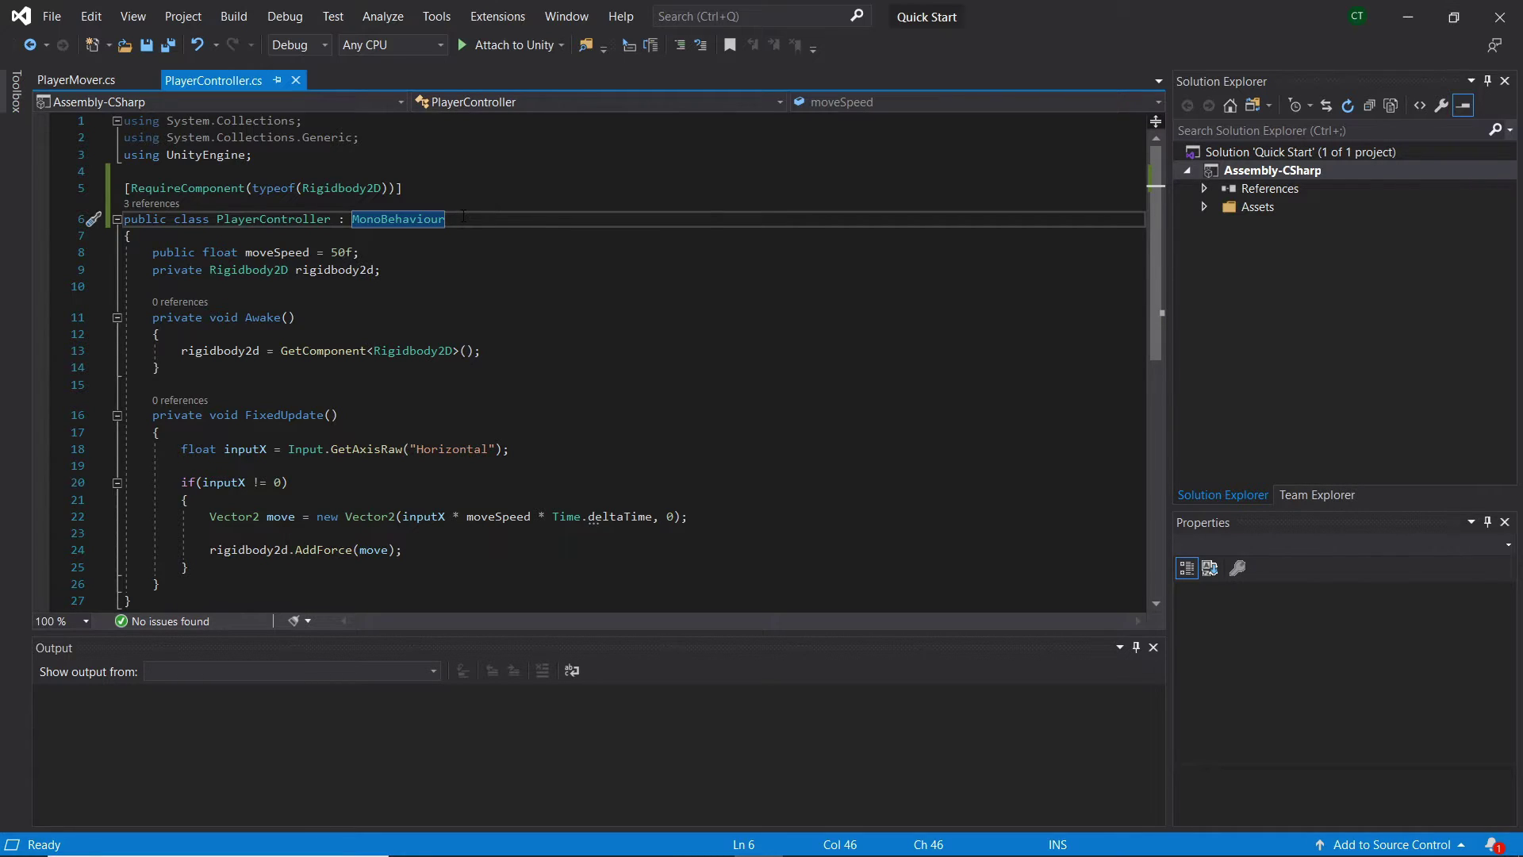
left_click_drag(446, 219, 352, 219)
left_click_drag(153, 252, 382, 271)
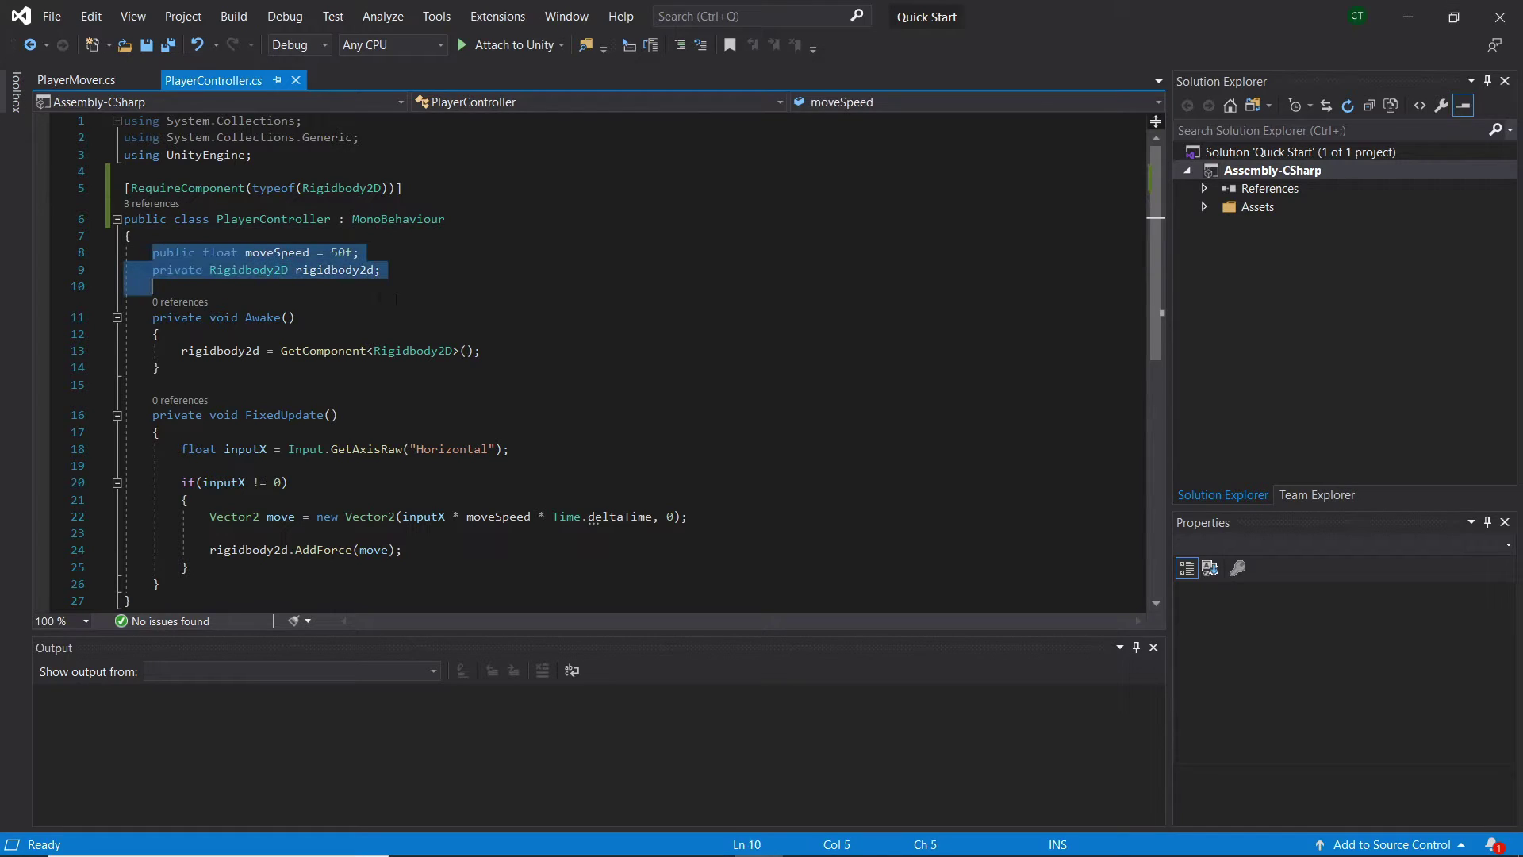
left_click(443, 269)
left_click_drag(153, 252, 202, 251)
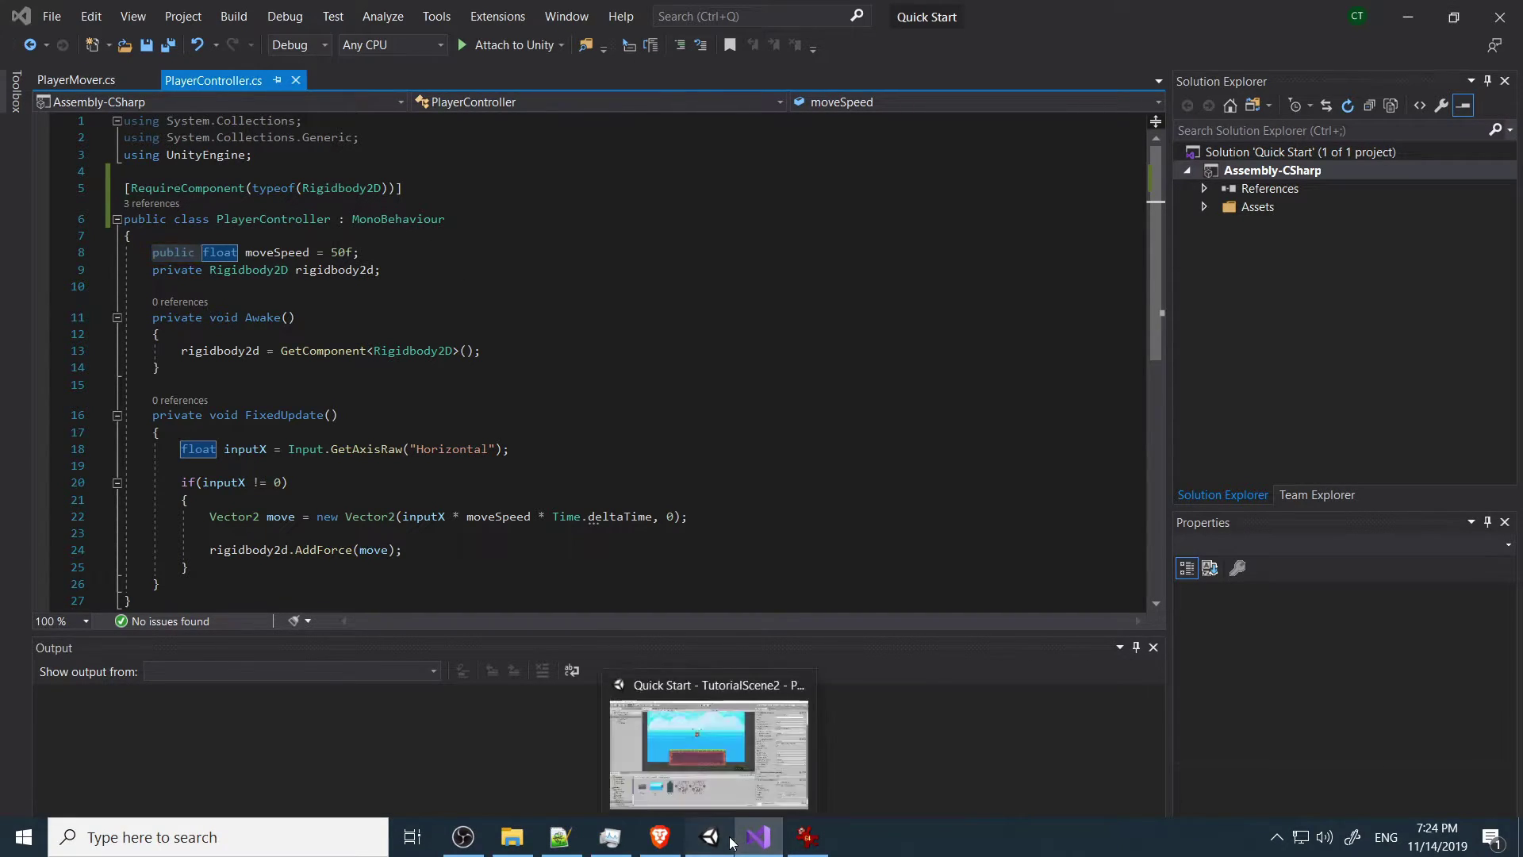
Switch to Unity to check the Player's Move Speed setting, and return to the script's private rigidbody2d field
left_click(708, 837)
scroll(1227, 400, "down", 2)
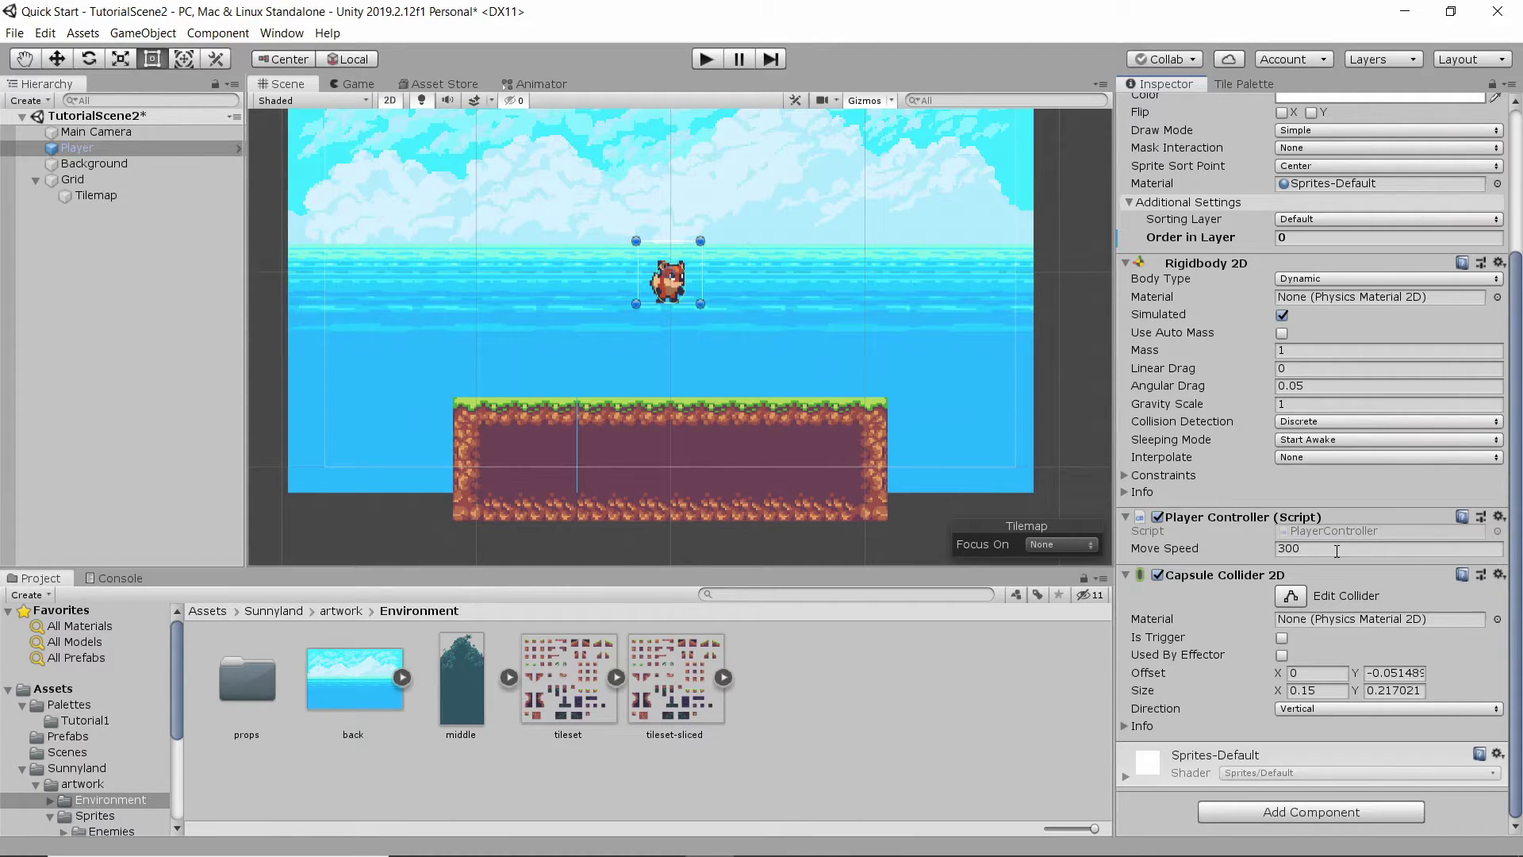
key("alt+Tab")
left_click_drag(144, 269, 381, 270)
left_click(381, 270)
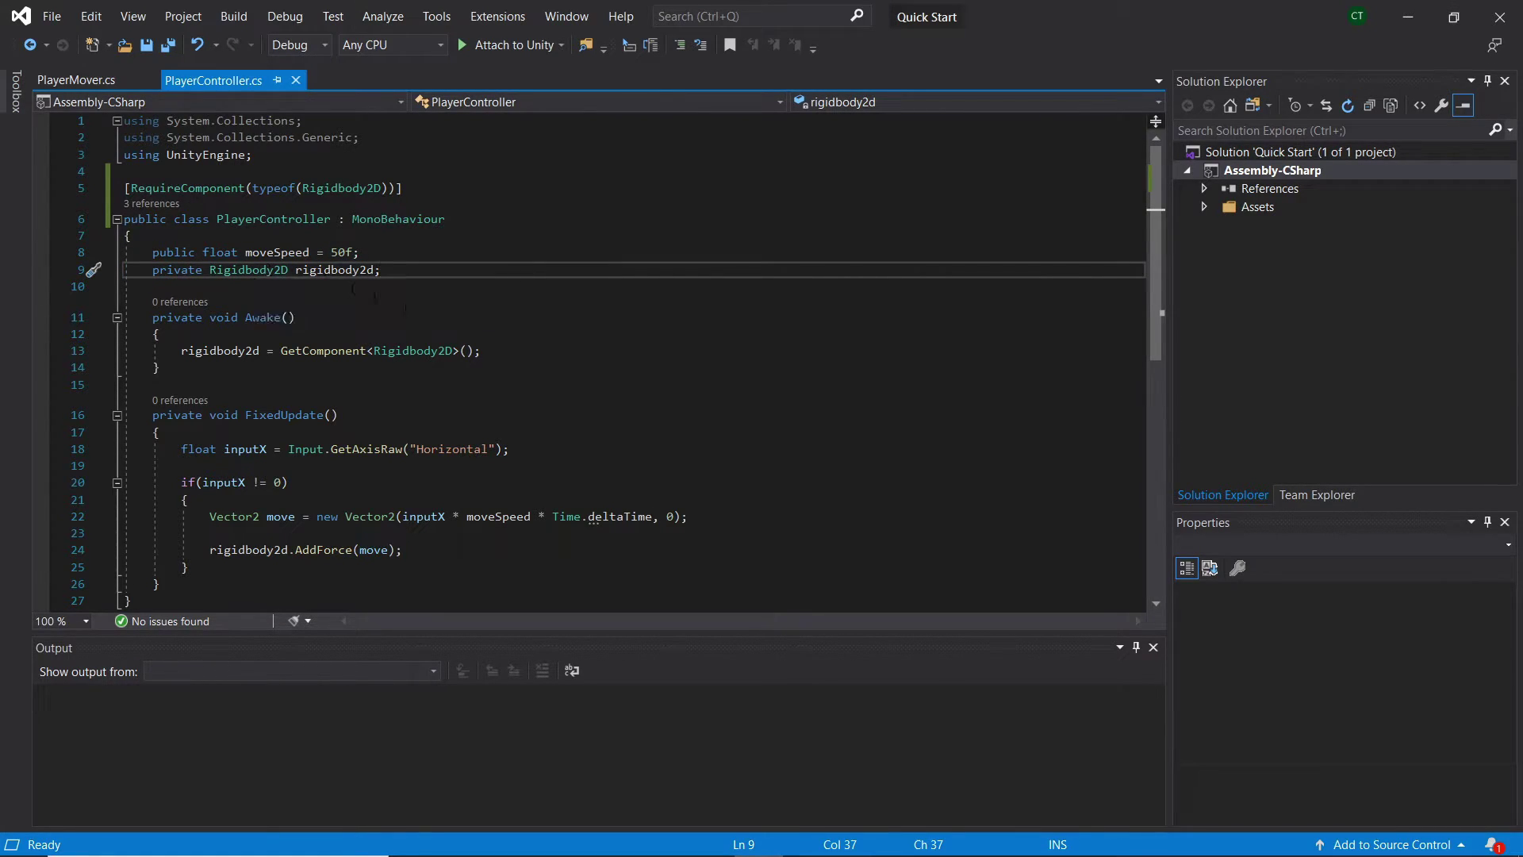
Examine how Awake stores the Rigidbody2D component in the rigidbody2d field through GetComponent
left_click_drag(281, 349, 515, 346)
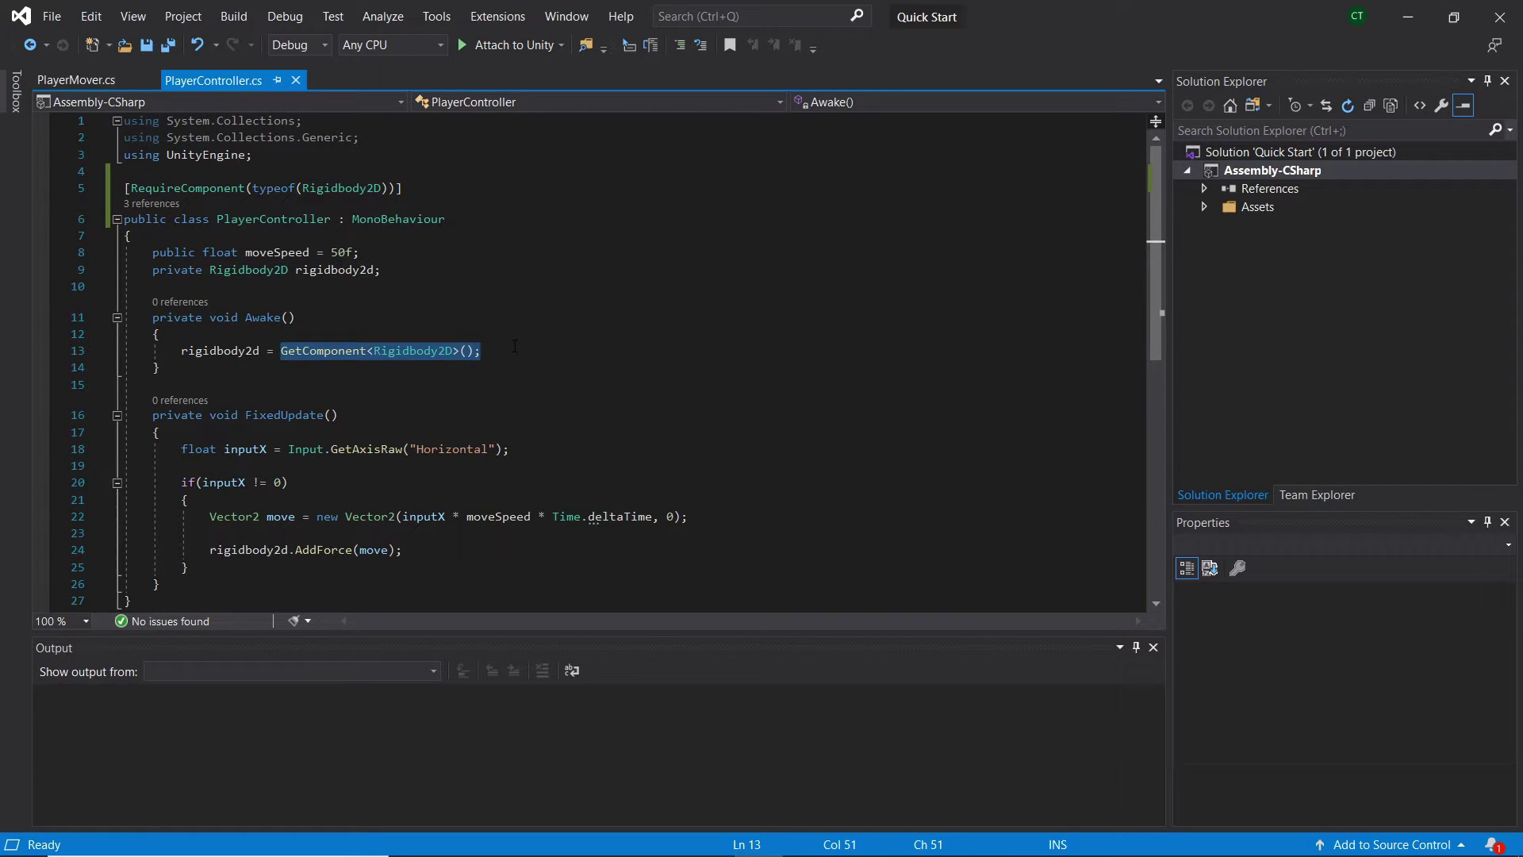
left_click_drag(360, 351, 379, 357)
double_click(397, 351)
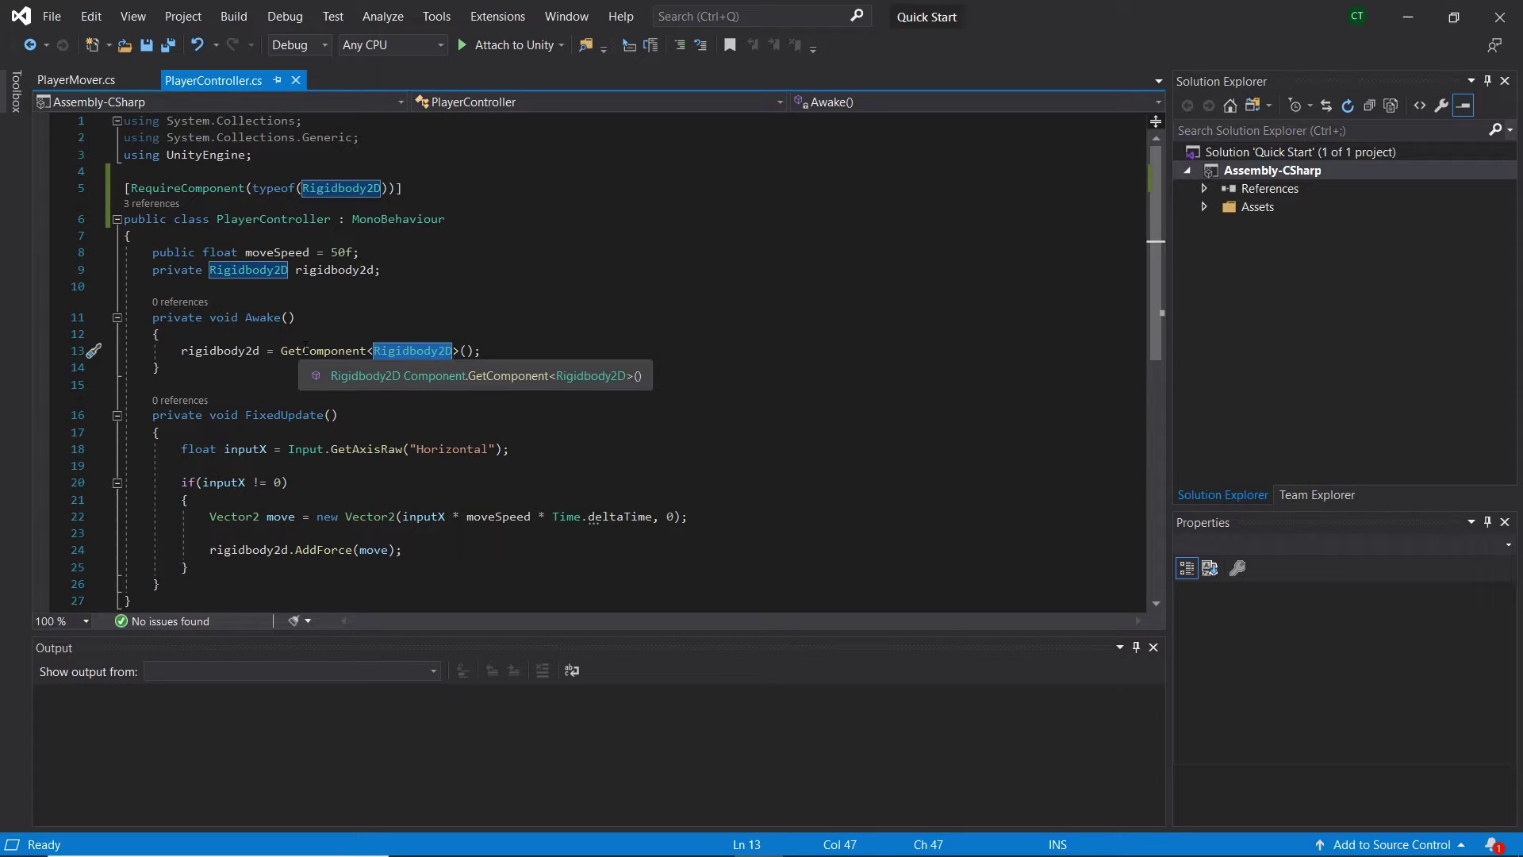
left_click(313, 351)
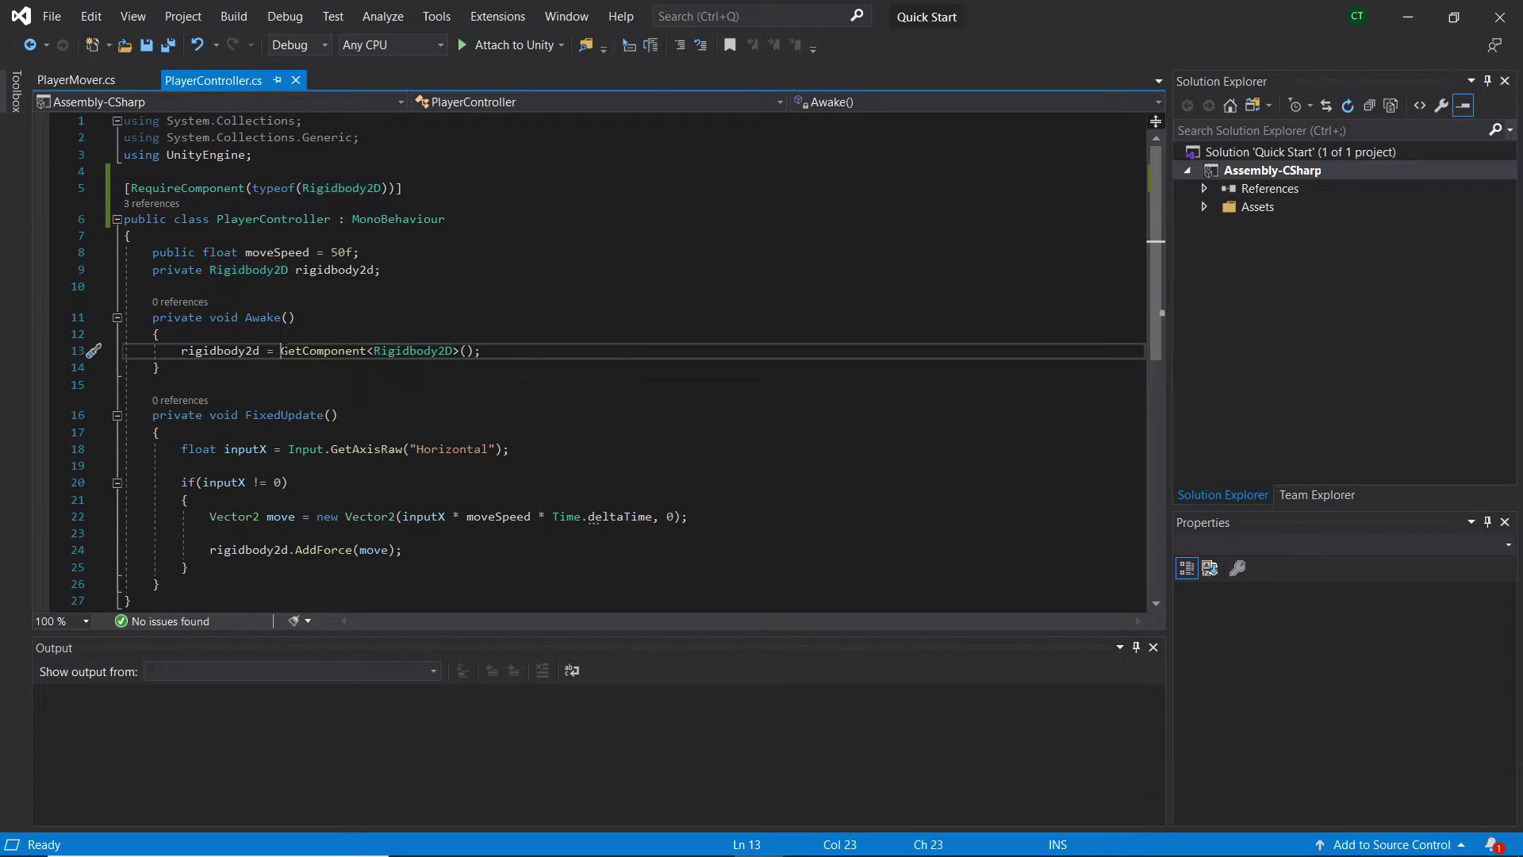
left_click(399, 269)
left_click_drag(399, 269, 295, 271)
scroll(314, 274, "down", 1)
left_click(394, 364)
mouse_move(230, 300)
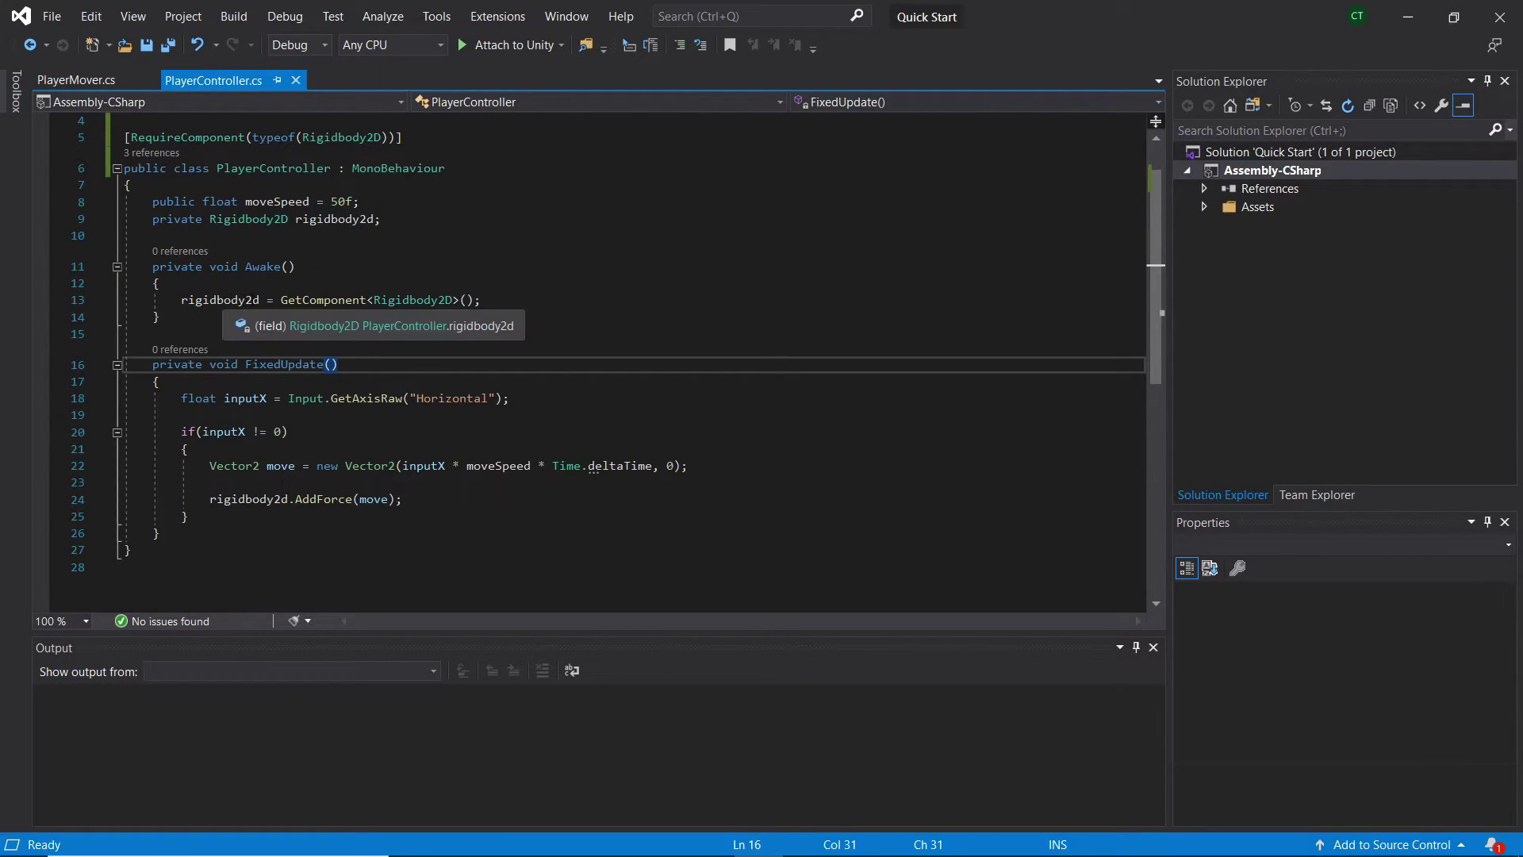
Examine the FixedUpdate method's horizontal input line and the condition that checks whether inputX is nonzero
mouse_move(246, 364)
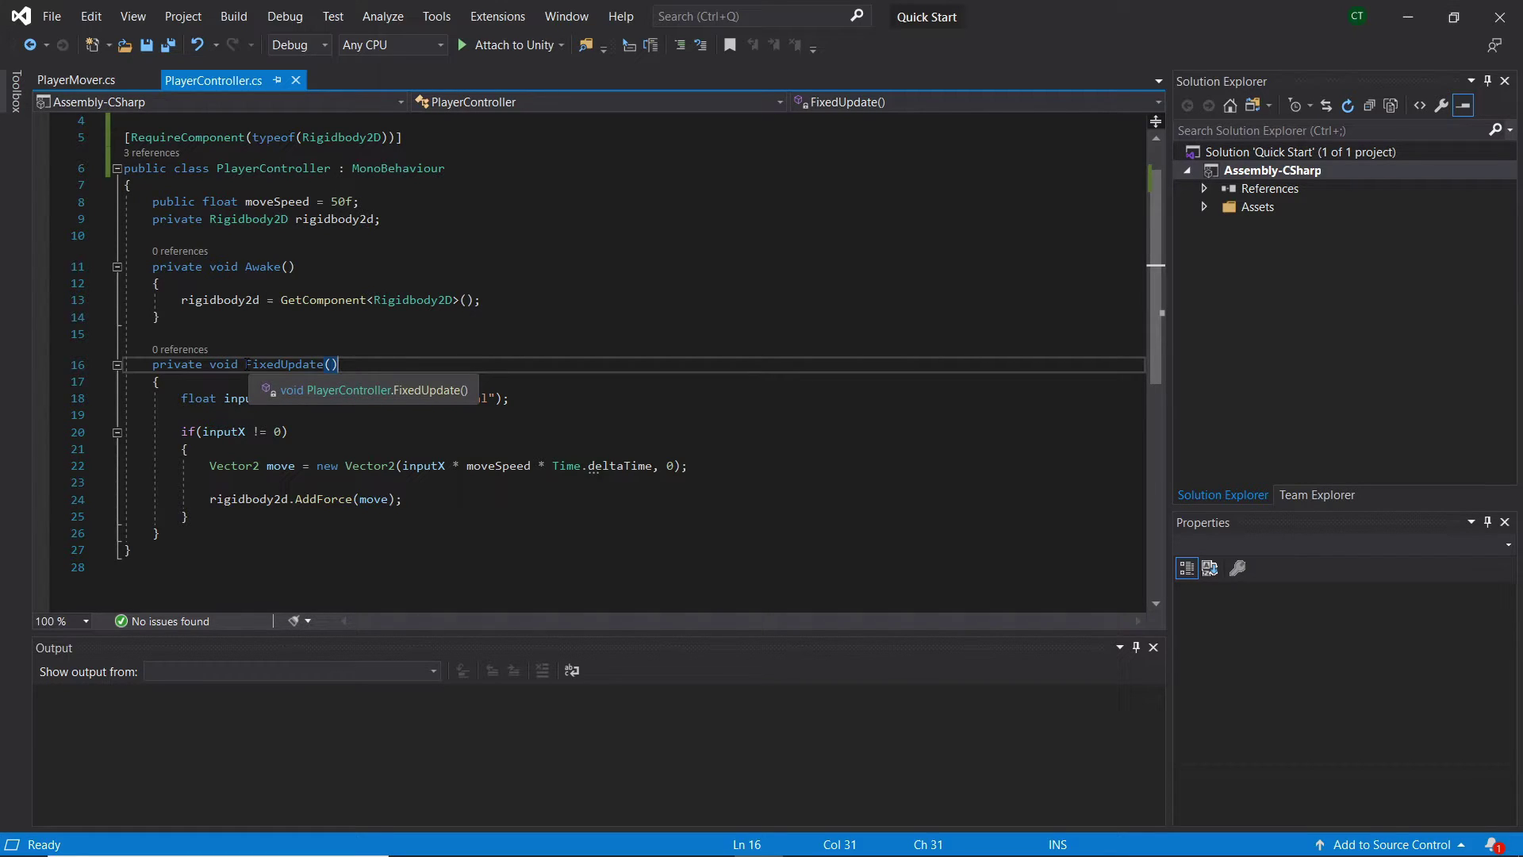
left_click_drag(209, 168, 187, 168)
left_click(380, 432)
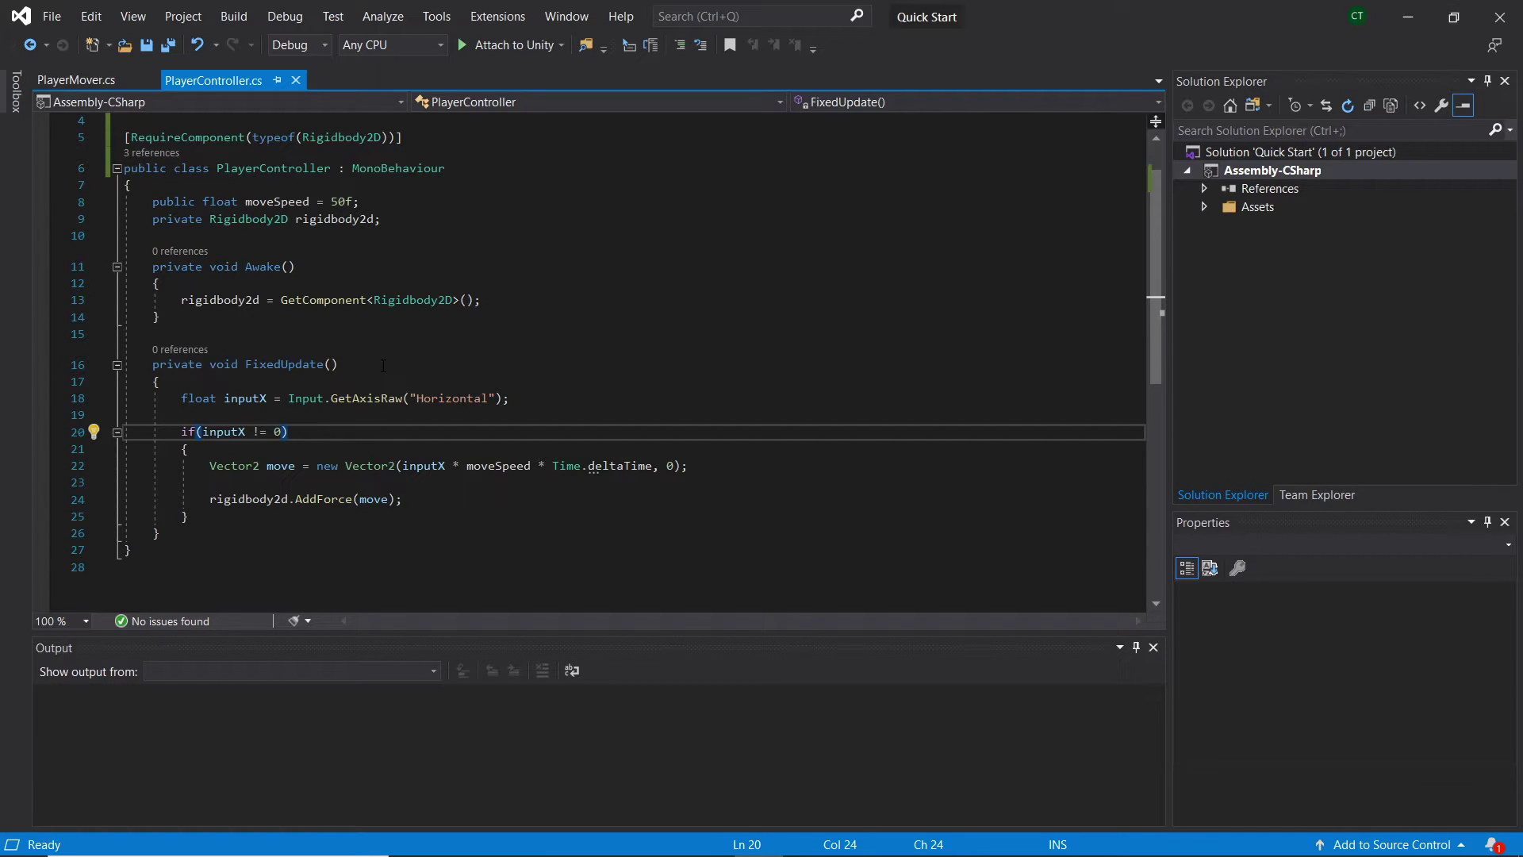
left_click_drag(288, 398, 512, 398)
double_click(379, 398)
left_click_drag(411, 398, 503, 398)
left_click(514, 400)
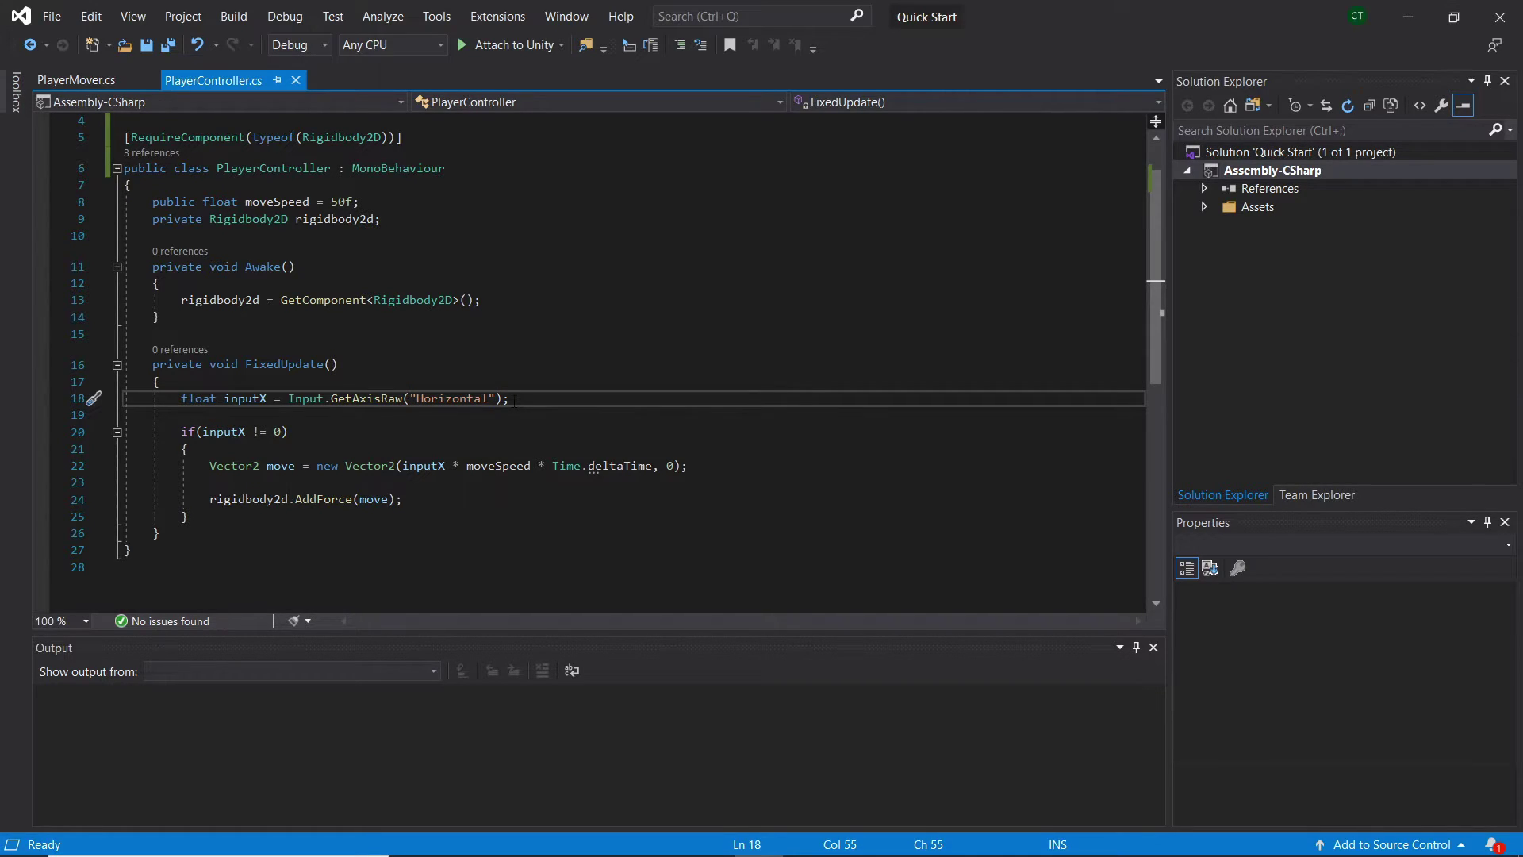
left_click(274, 398)
left_click_drag(275, 398, 181, 400)
left_click(223, 403)
left_click(291, 434)
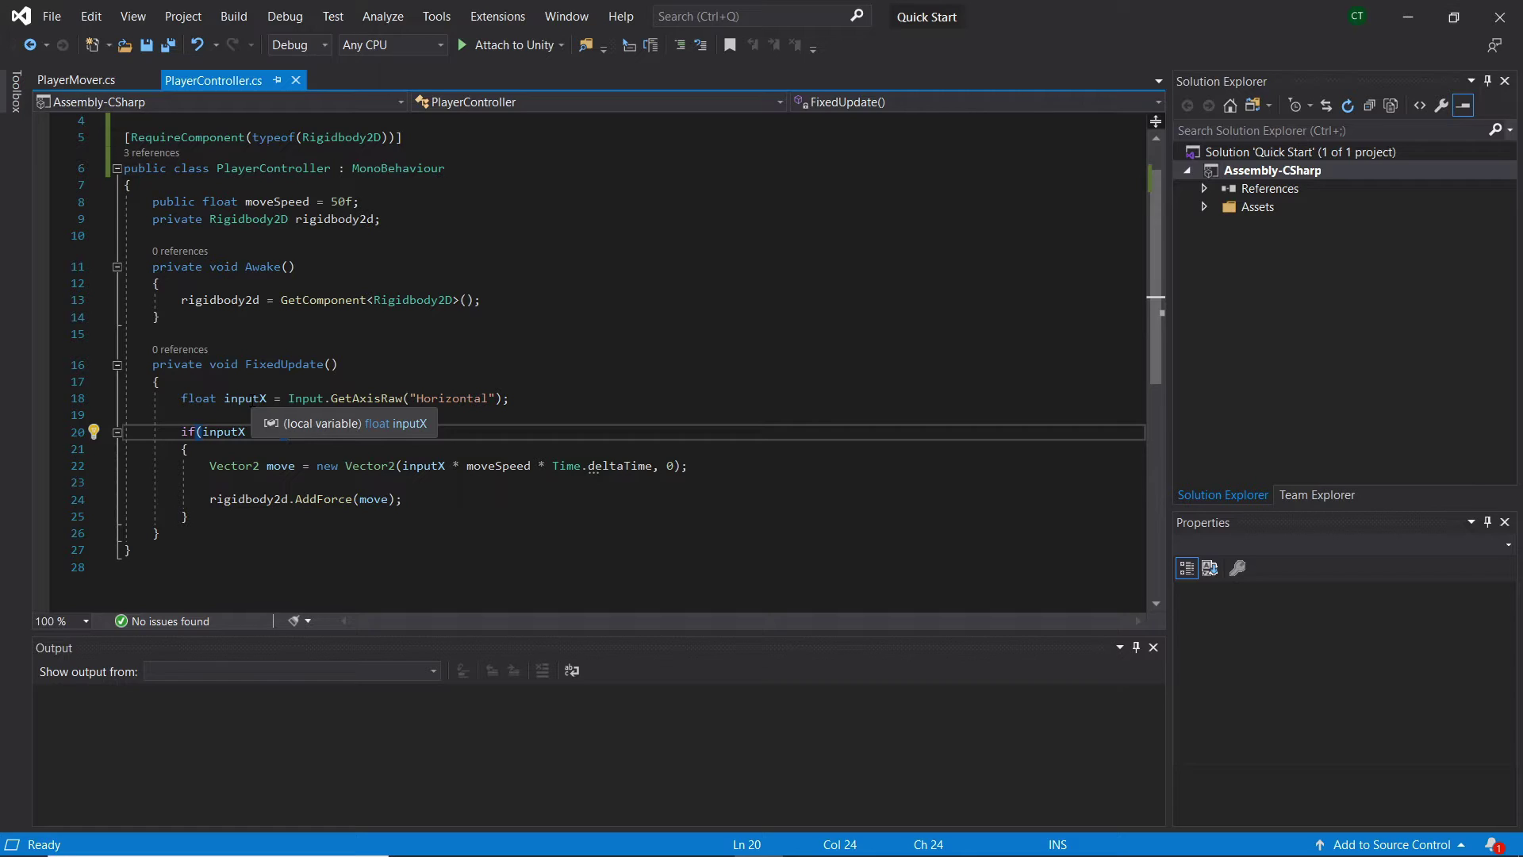
left_click_drag(181, 431, 241, 447)
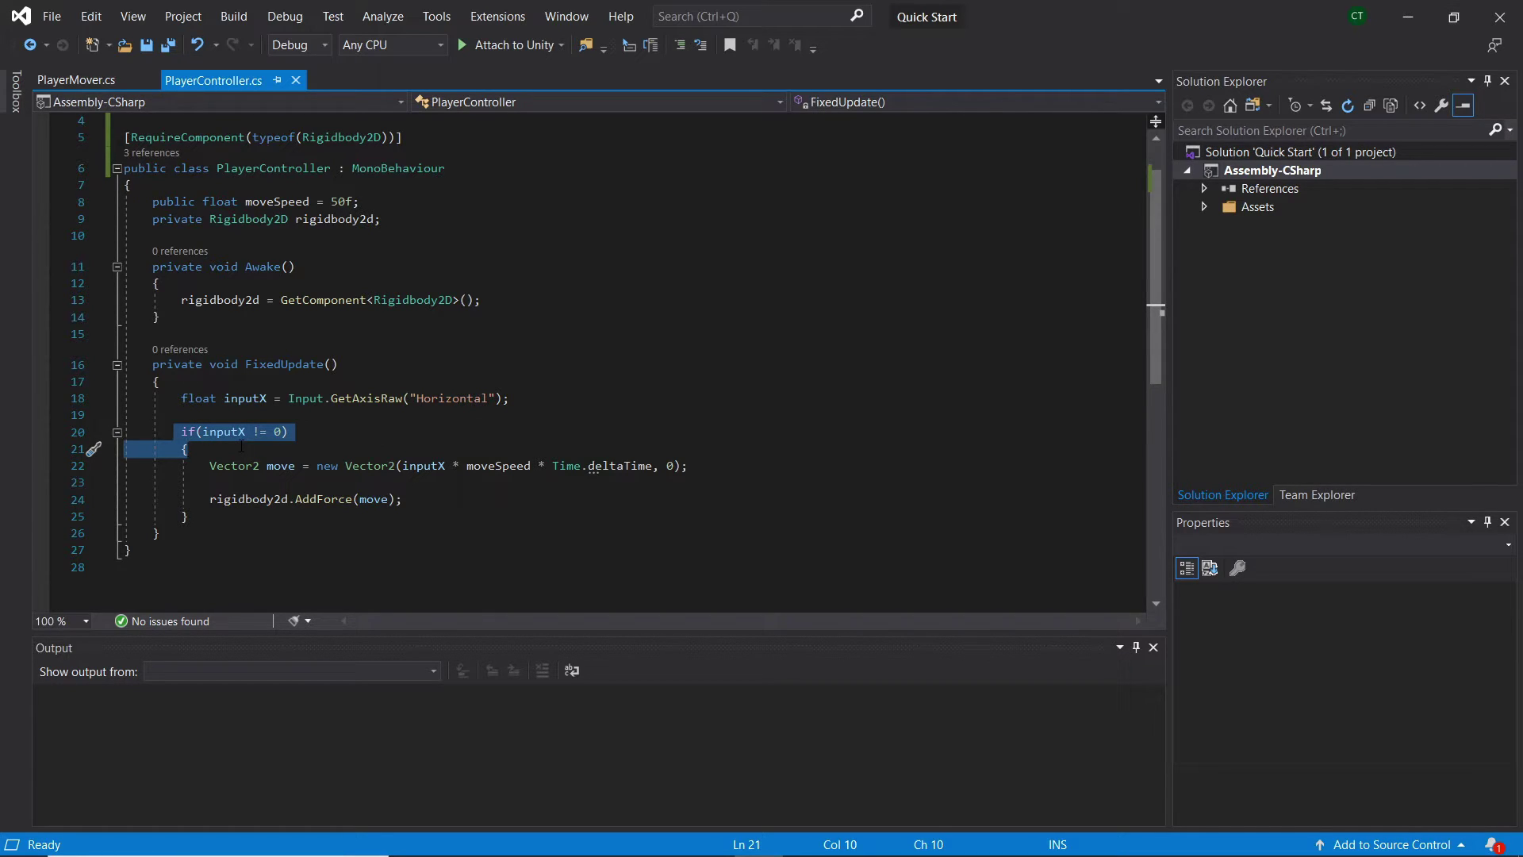
Examine how the inputX value read through GetAxisRaw feeds the Vector2 inside the if block
left_click(241, 447)
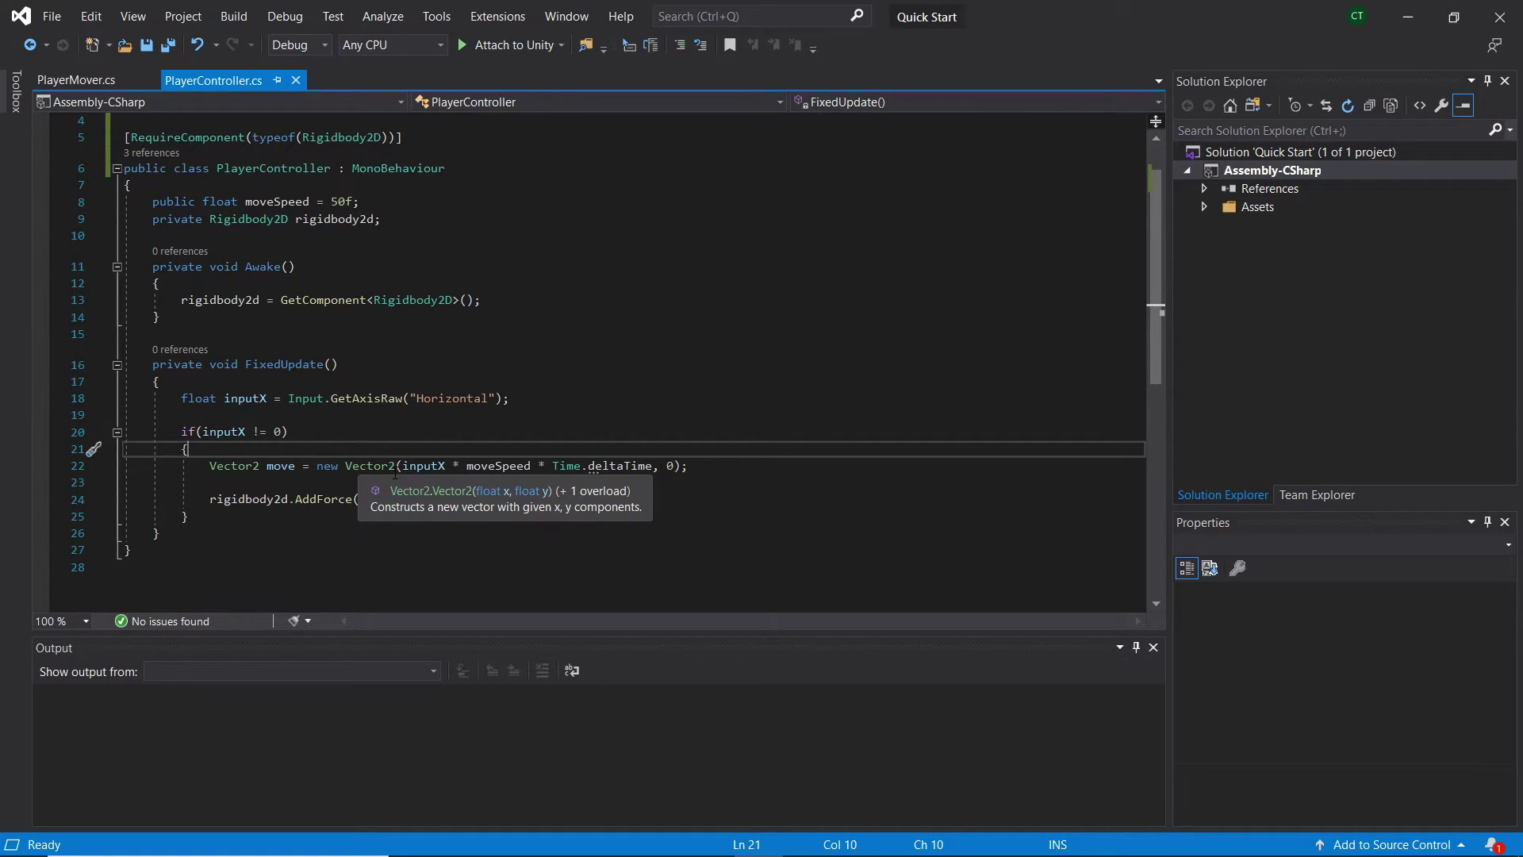
left_click(228, 398)
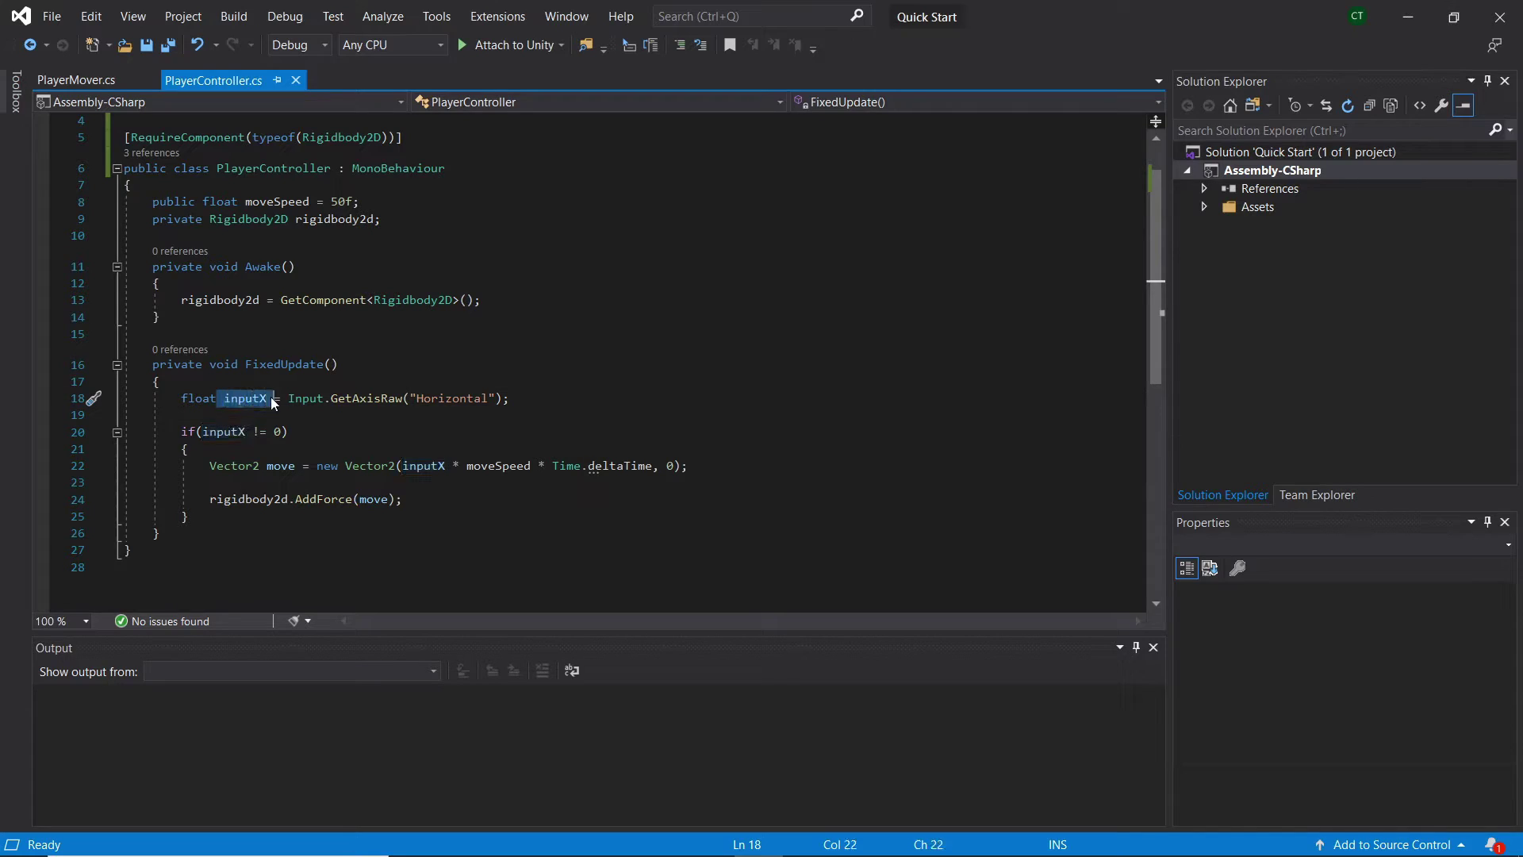
left_click(352, 398)
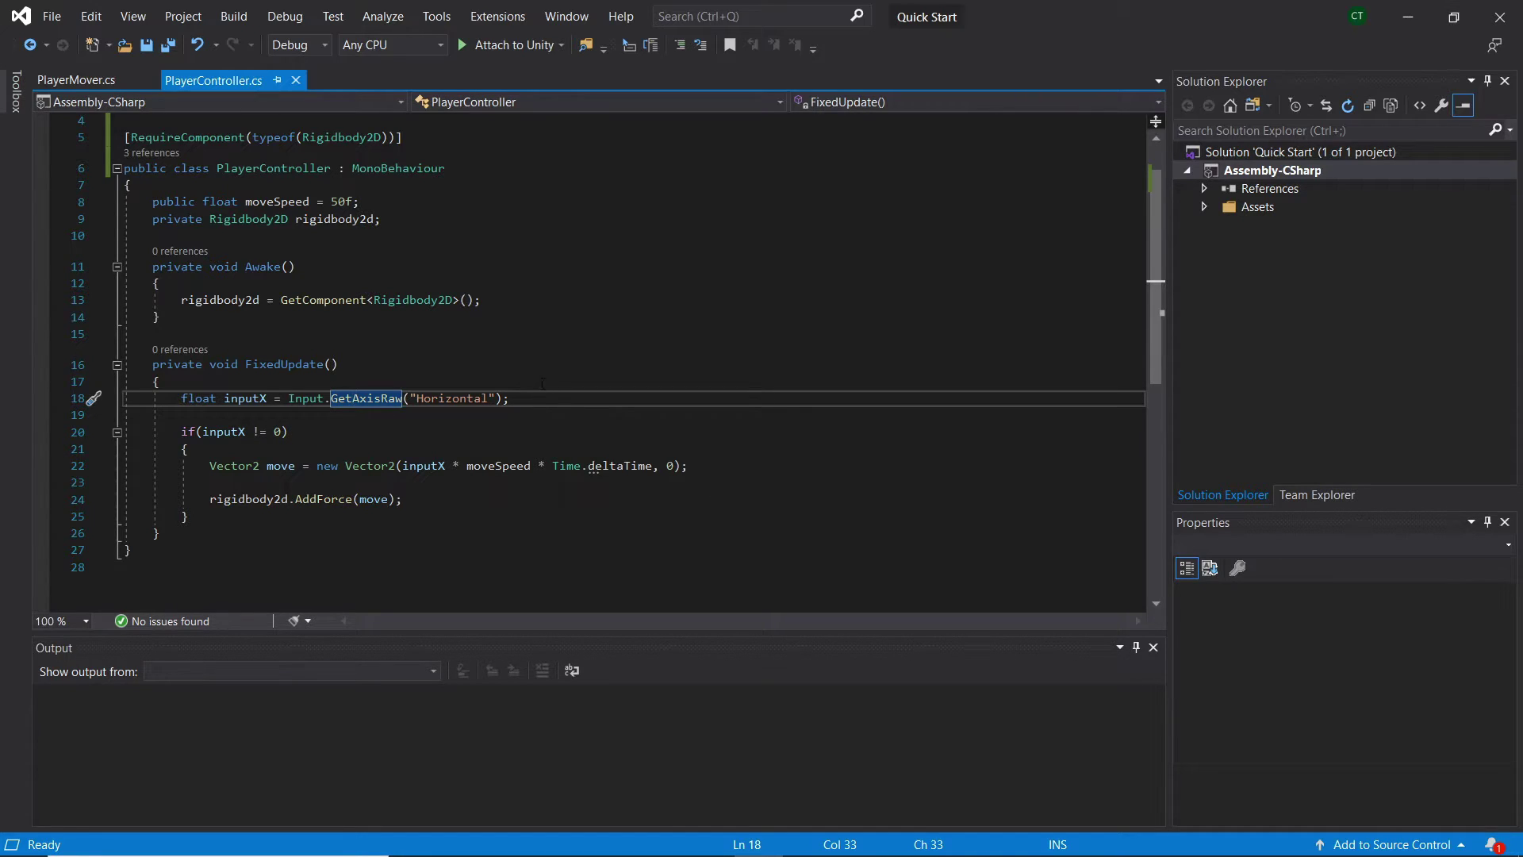
Rename the moveSpeed field to acceleration across the PlayerController script, including its use in the move vector
left_click_drag(467, 466, 532, 466)
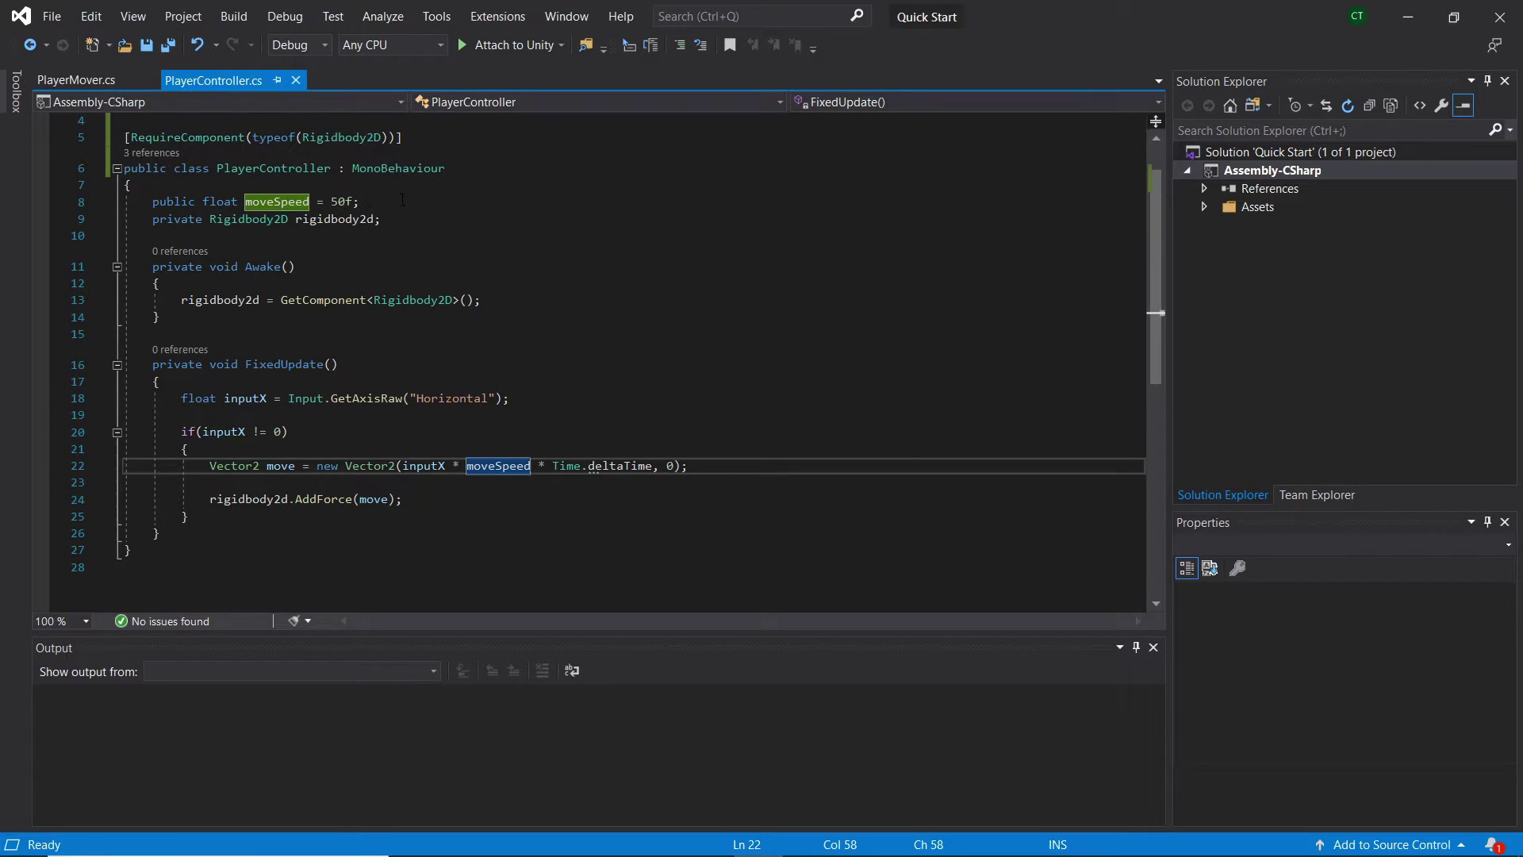
left_click(264, 202)
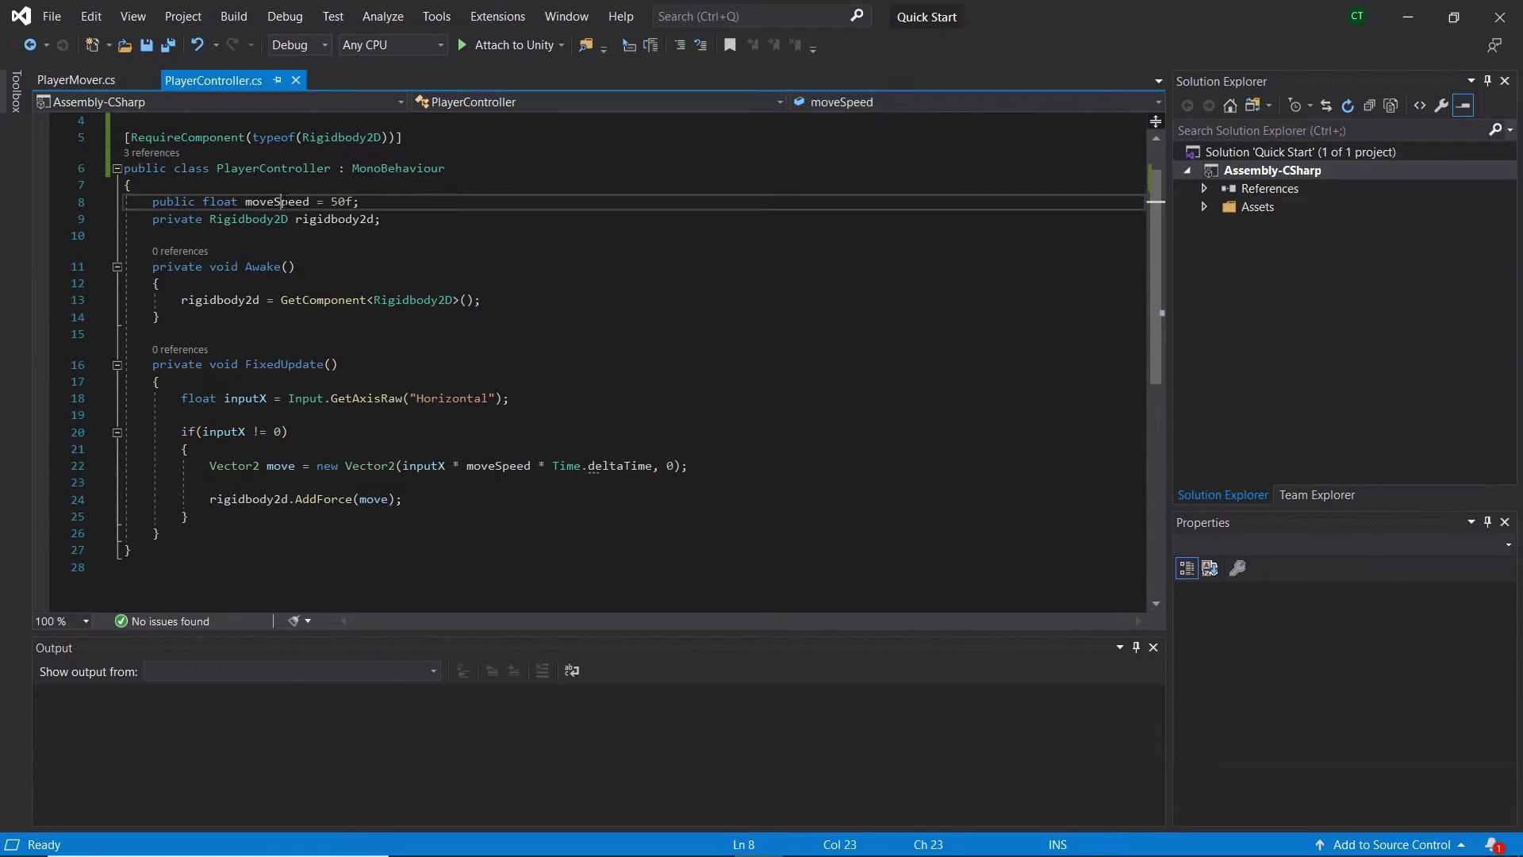
right_click(263, 201)
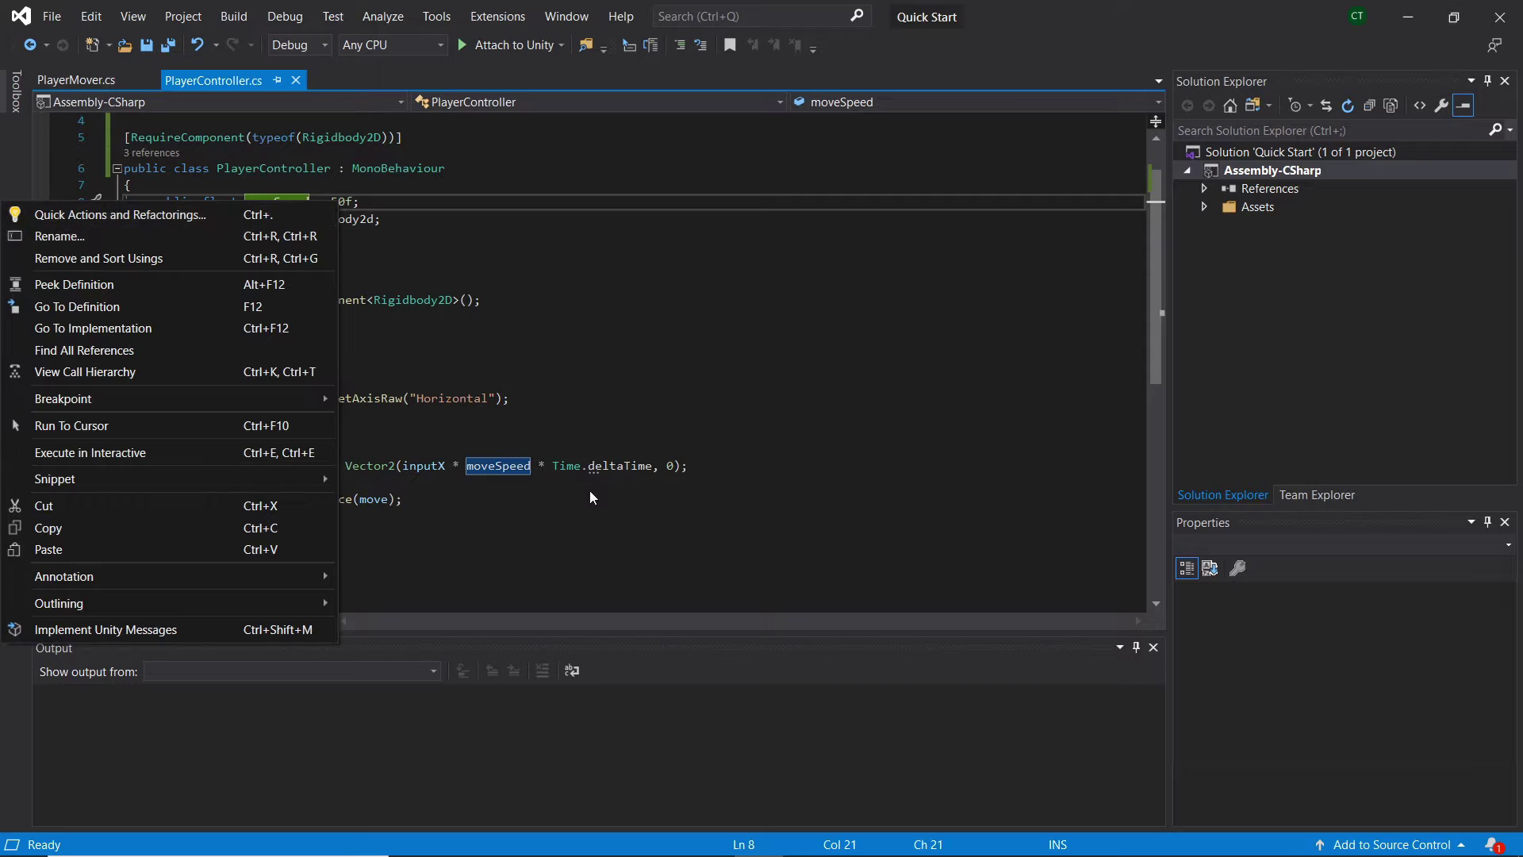
left_click(221, 236)
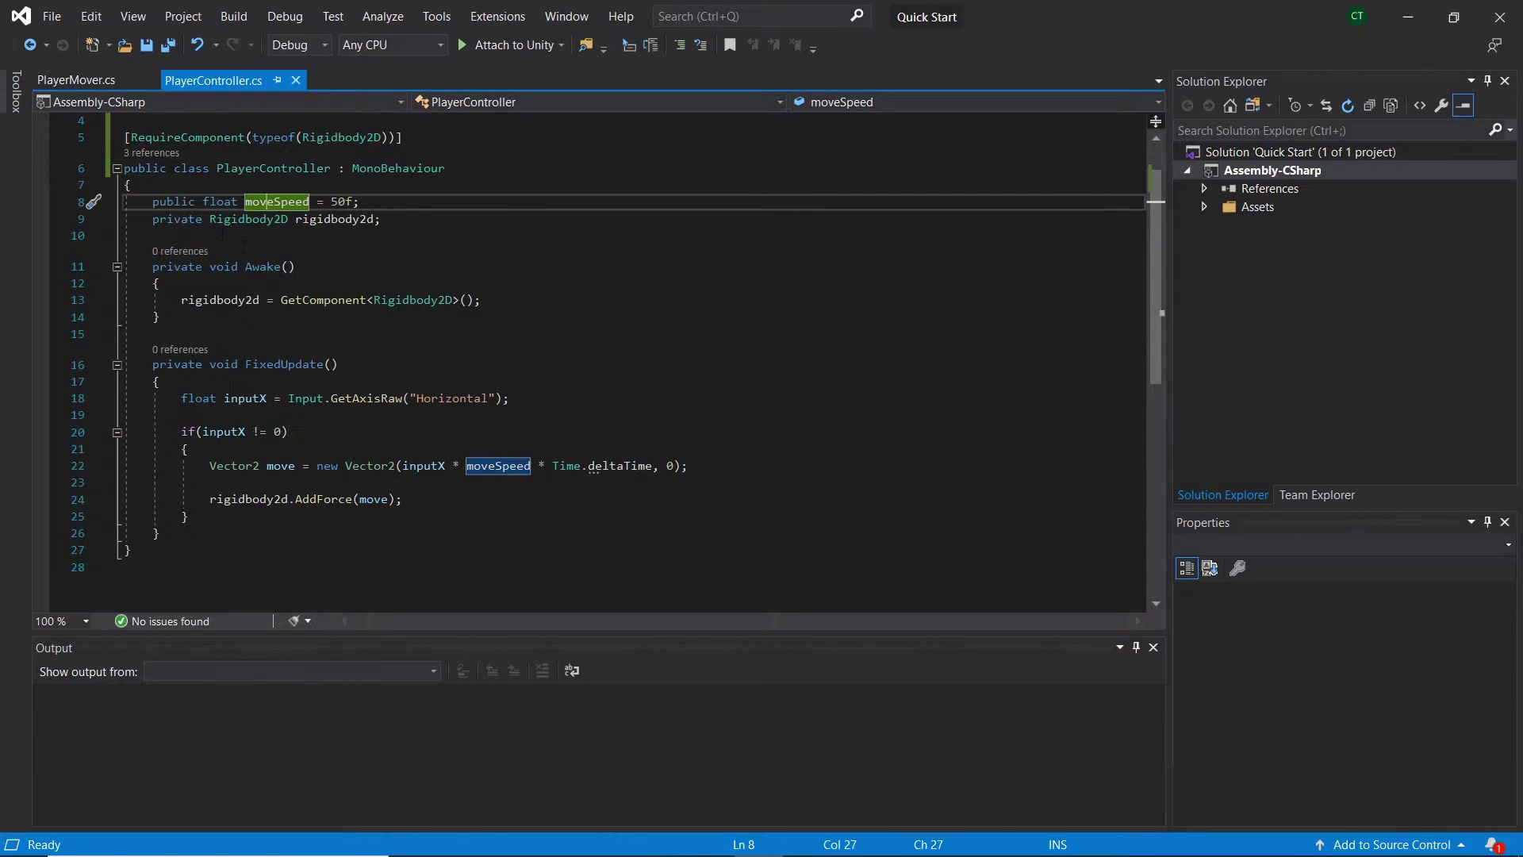
type("acceleration")
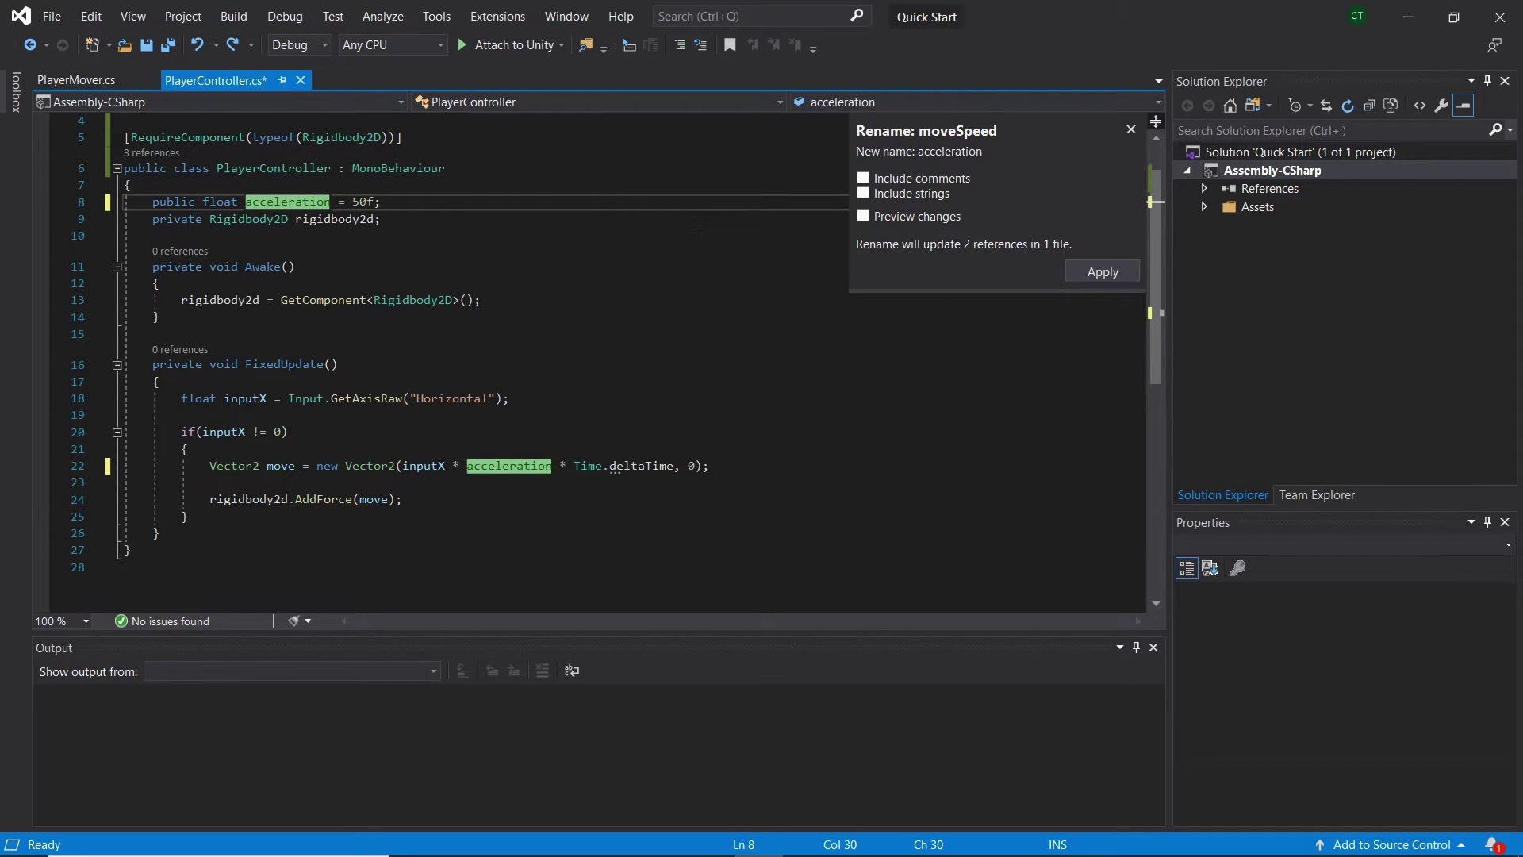
left_click(1111, 273)
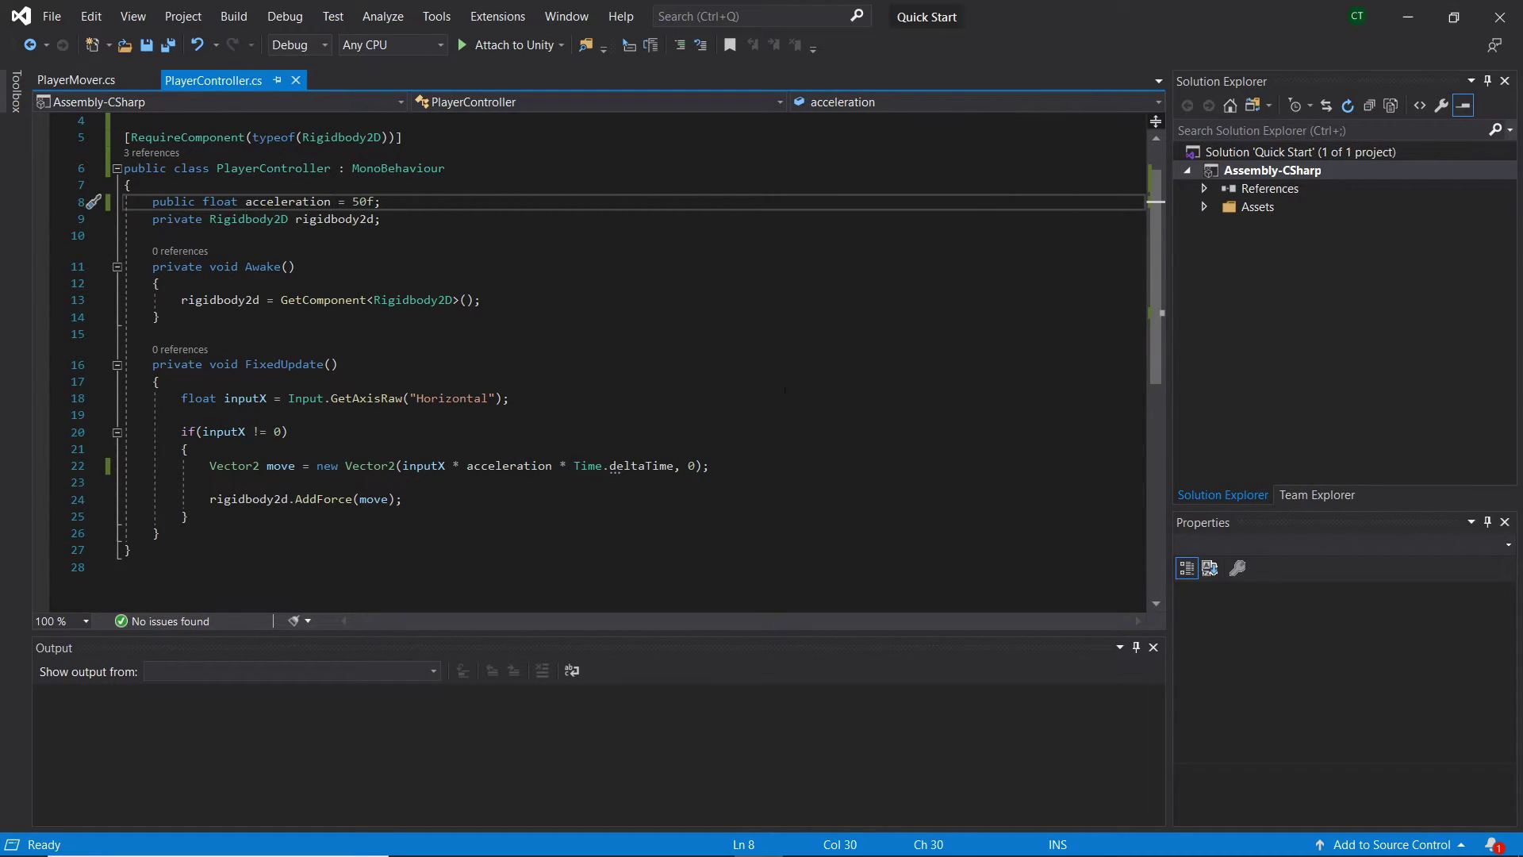
Examine the move vector's inputX, acceleration and Time.deltaTime multiplication in relation to the FixedUpdate method
left_click_drag(403, 466, 675, 468)
left_click(675, 468)
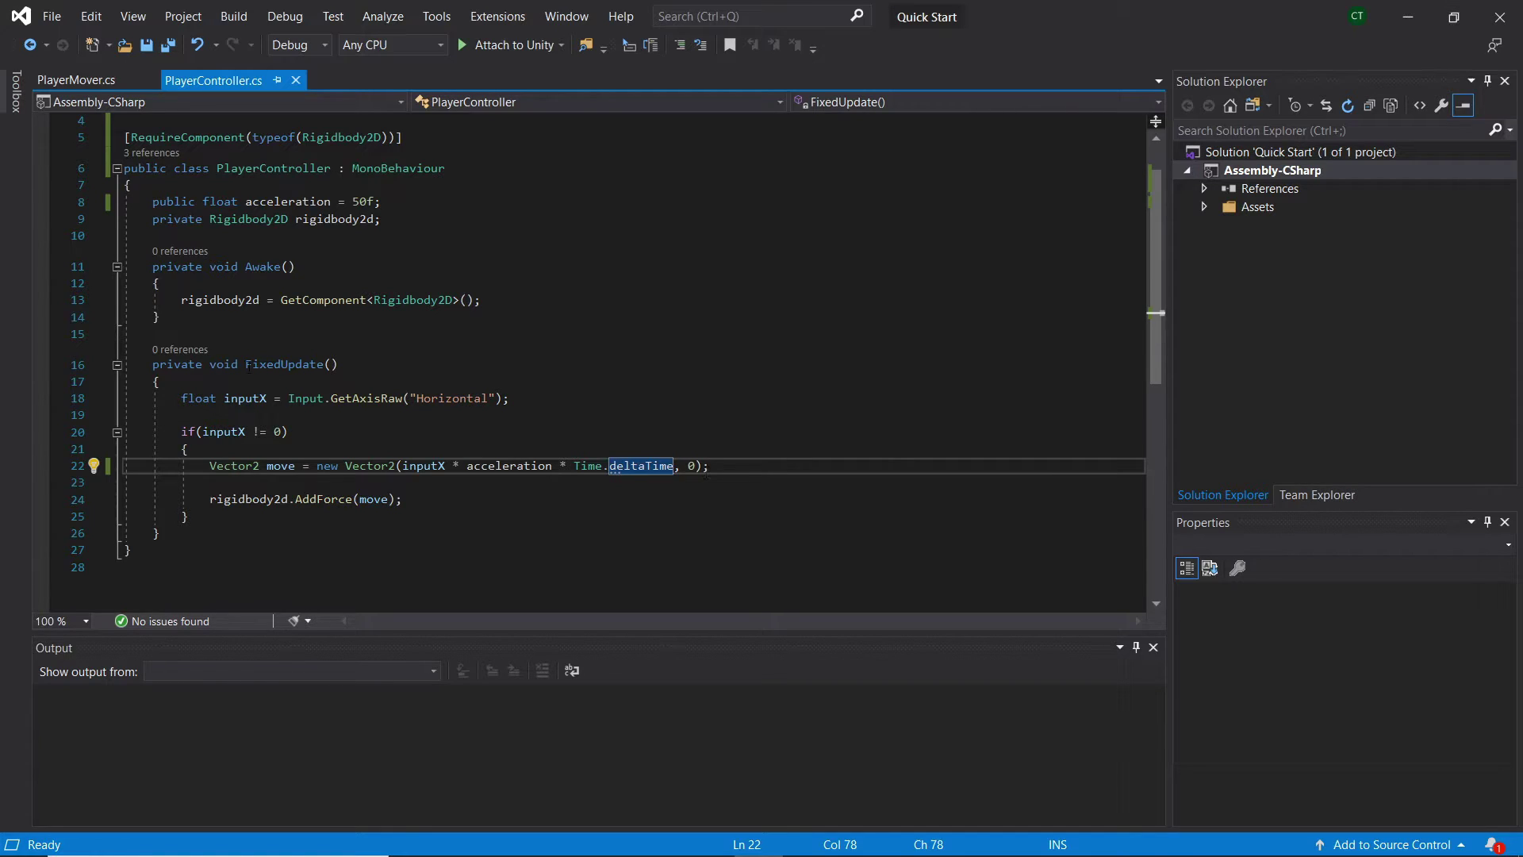
left_click(376, 365)
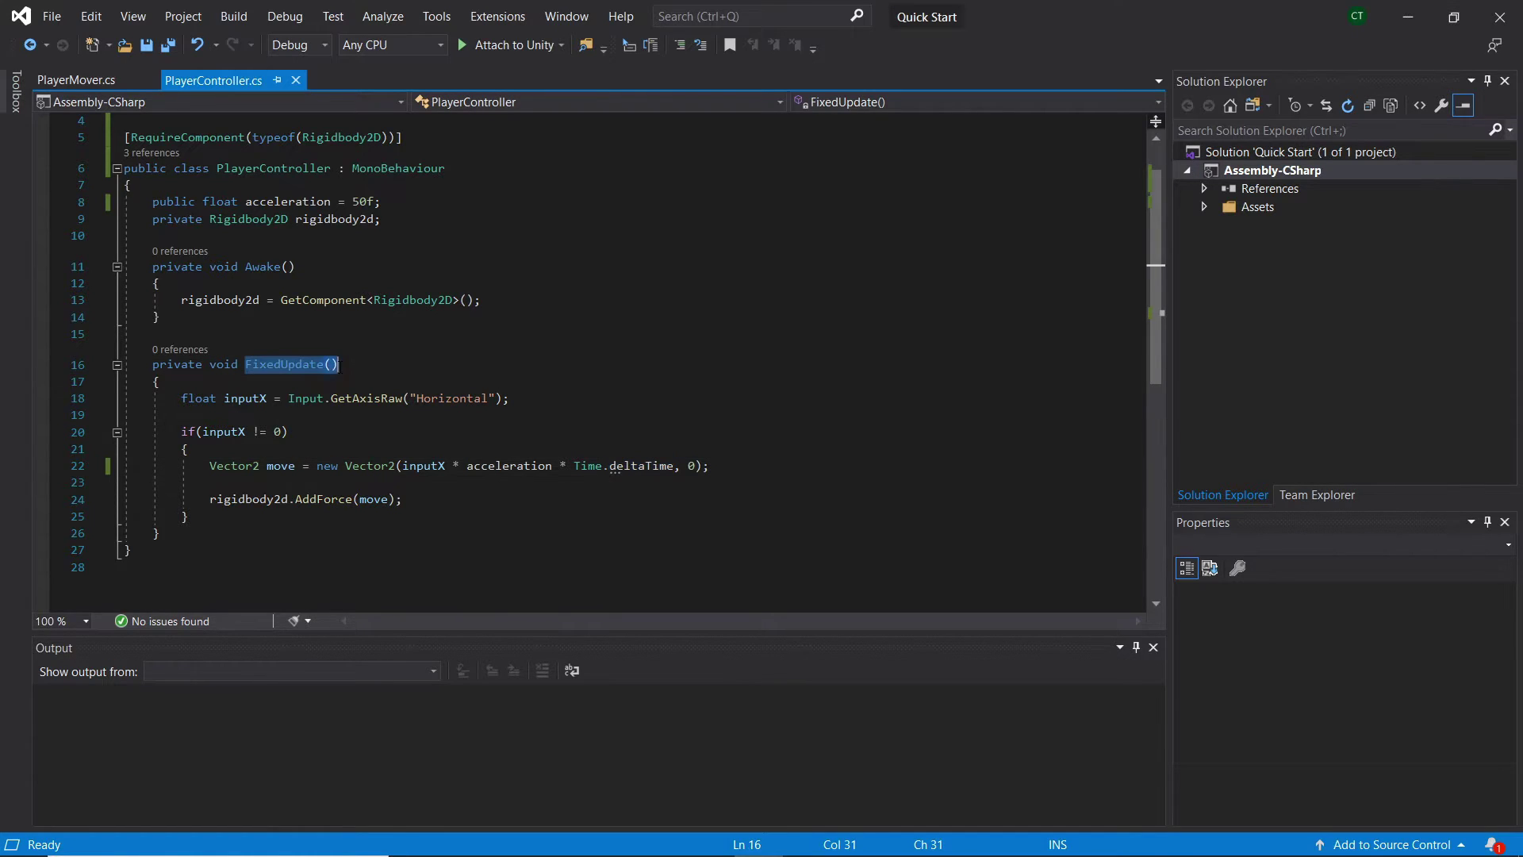
left_click_drag(253, 364, 342, 365)
left_click(381, 367)
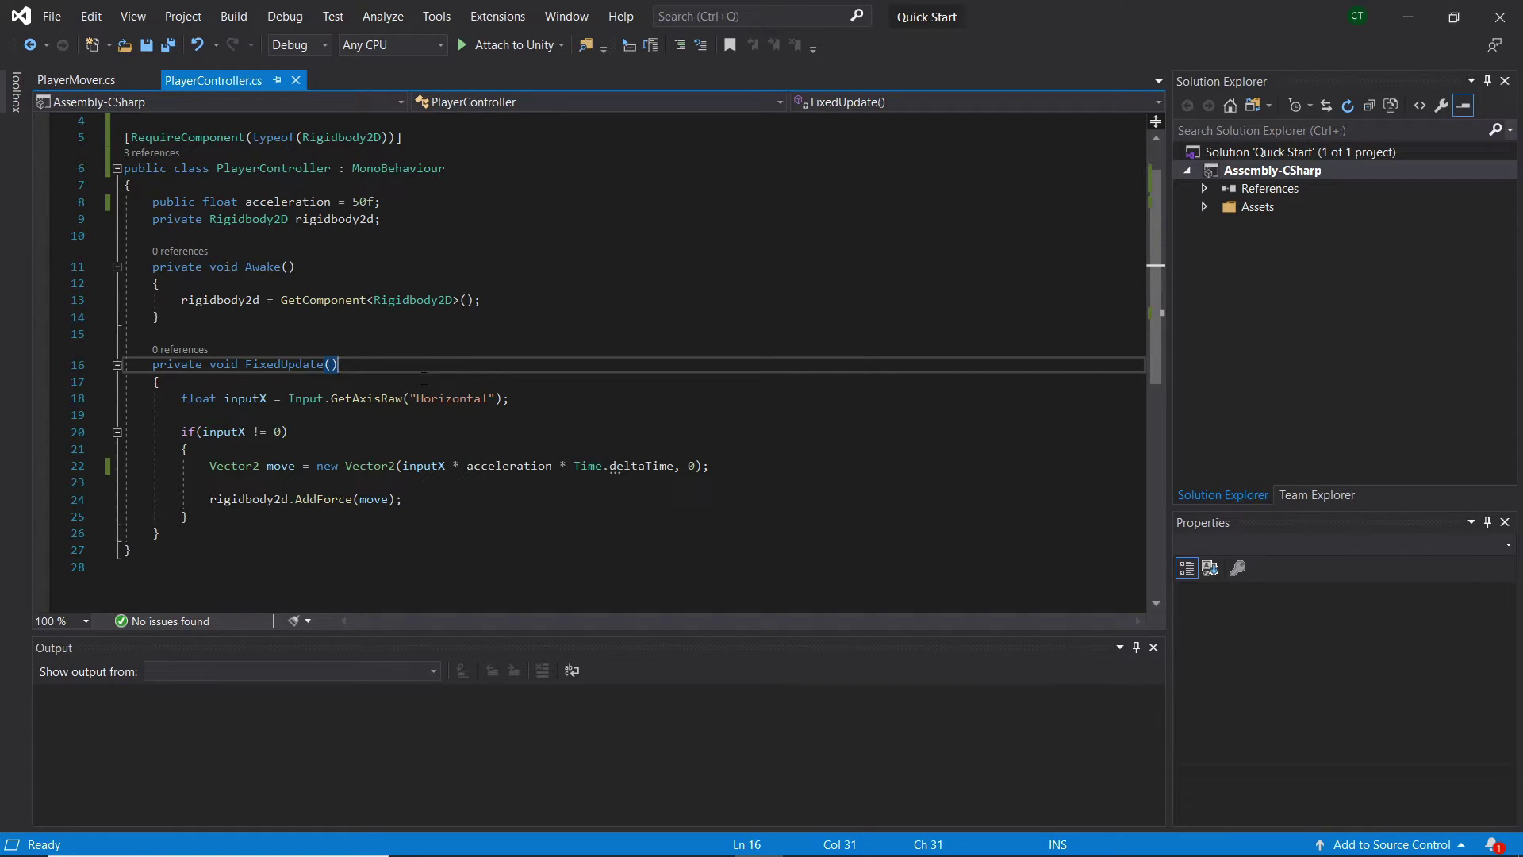
left_click_drag(673, 466, 573, 468)
left_click(574, 468)
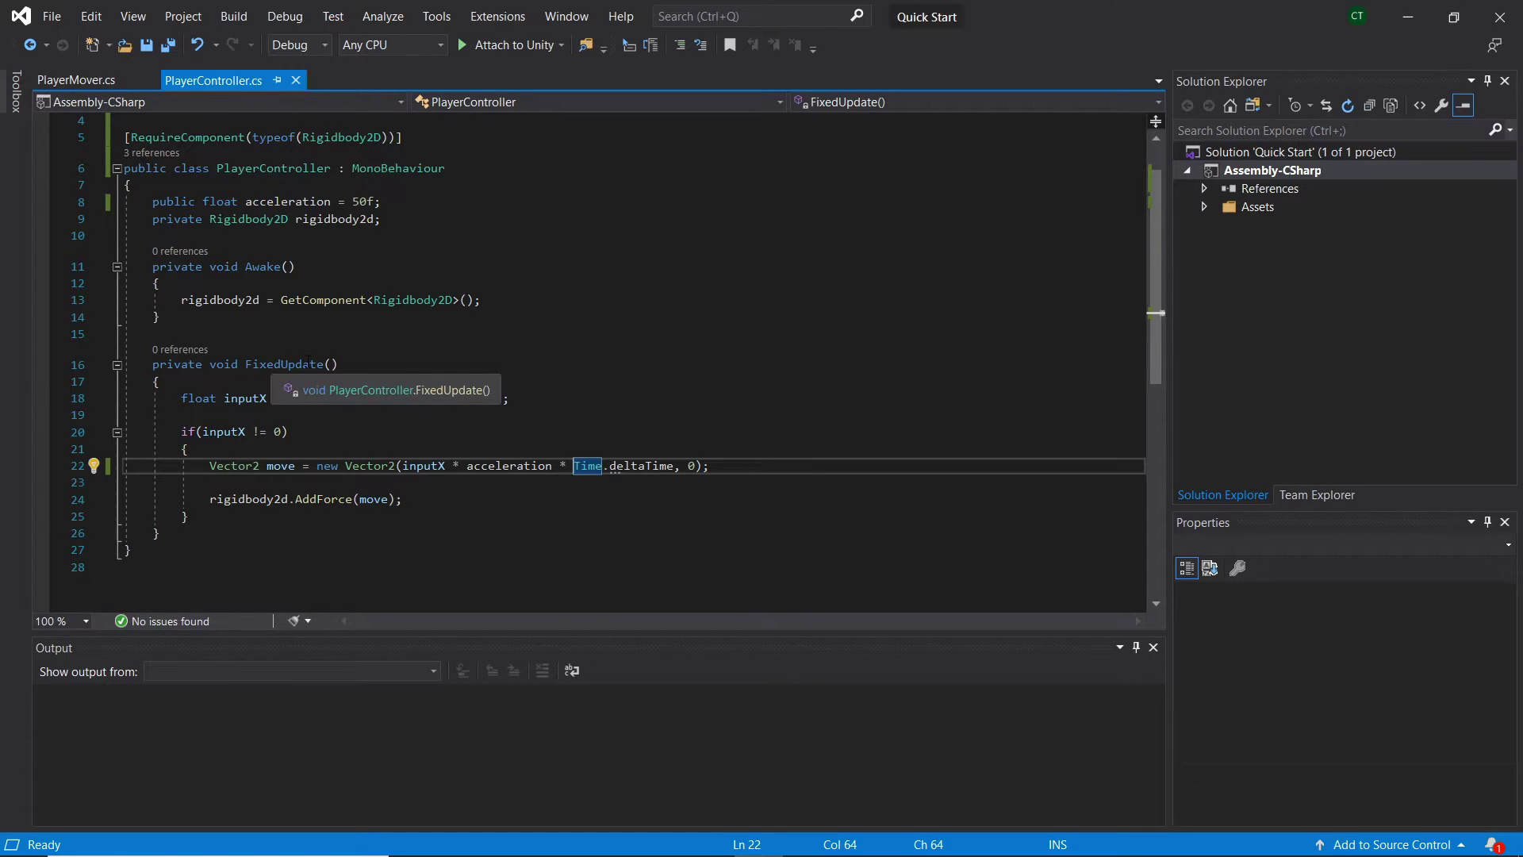
Examine the FixedUpdate and Awake method declarations in the PlayerController script
key("Up")
key("Up")
key("Up")
key("Up")
key("Up")
key("Up")
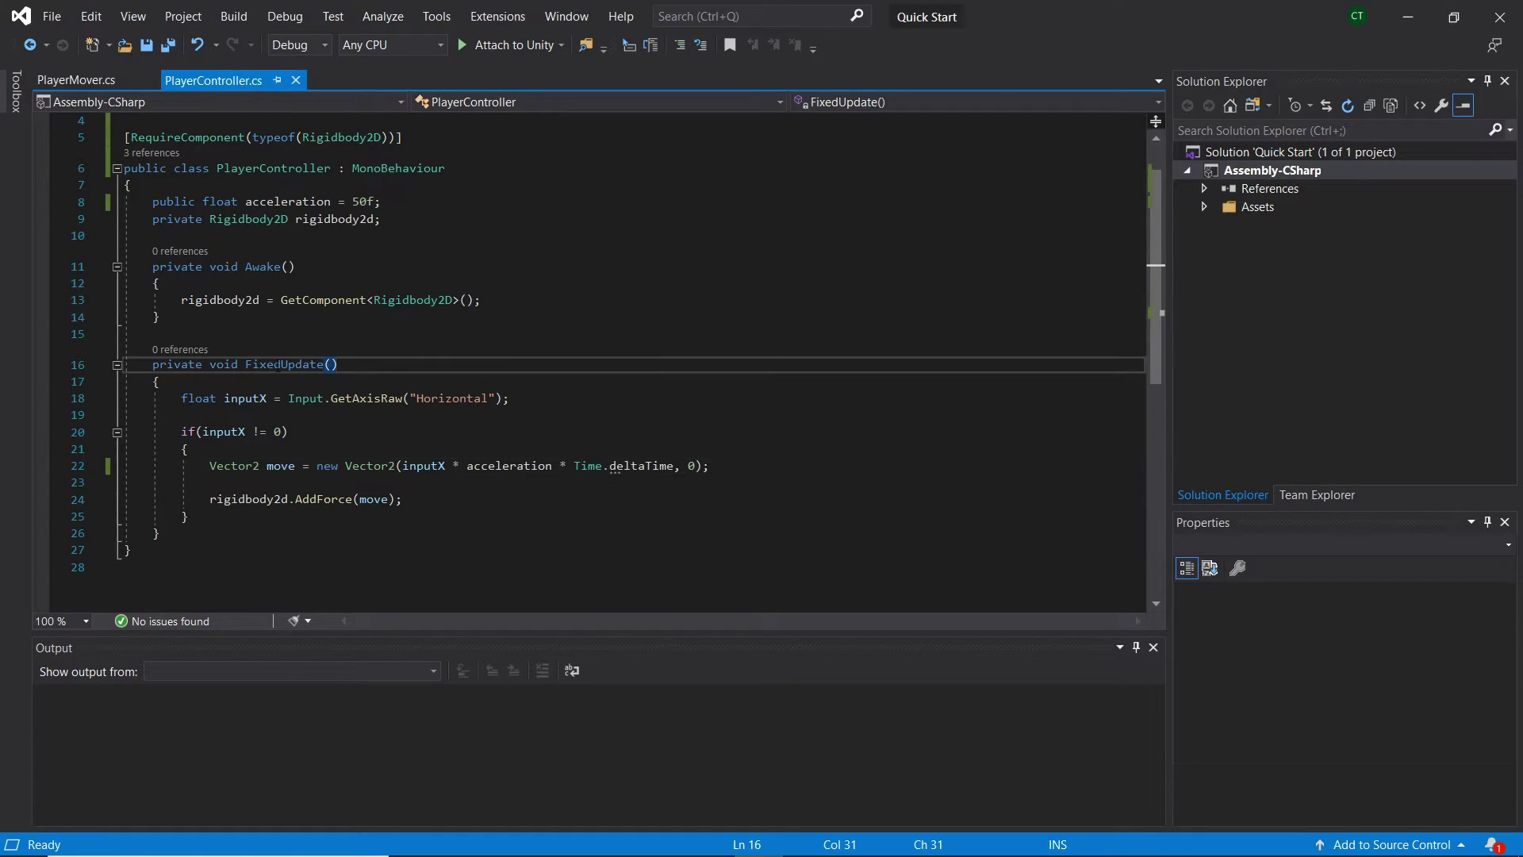
left_click_drag(247, 366, 338, 366)
left_click_drag(247, 267, 308, 270)
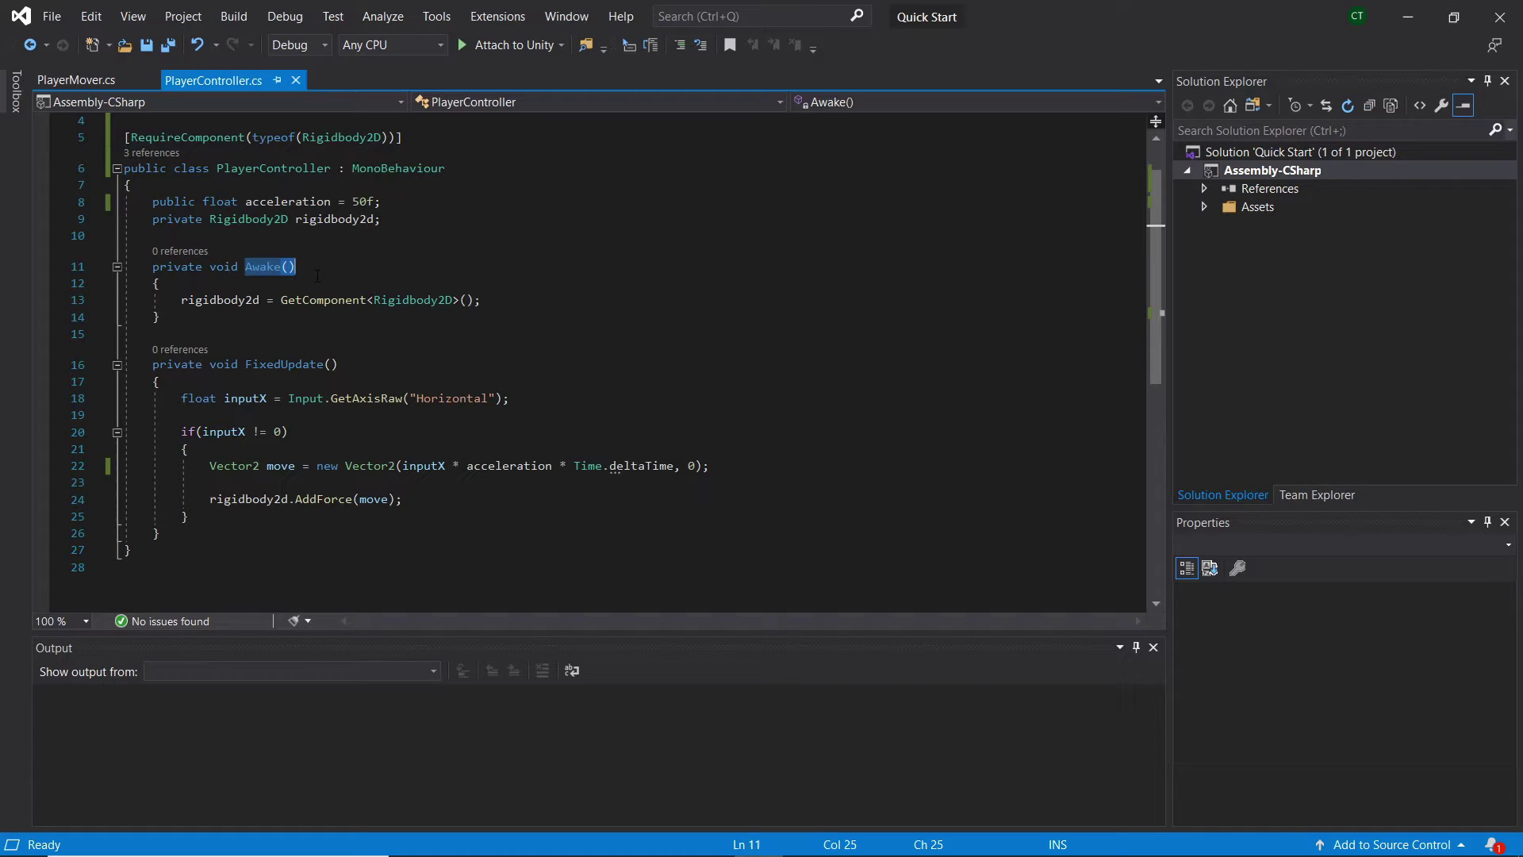
left_click_drag(240, 364, 342, 365)
left_click(370, 370)
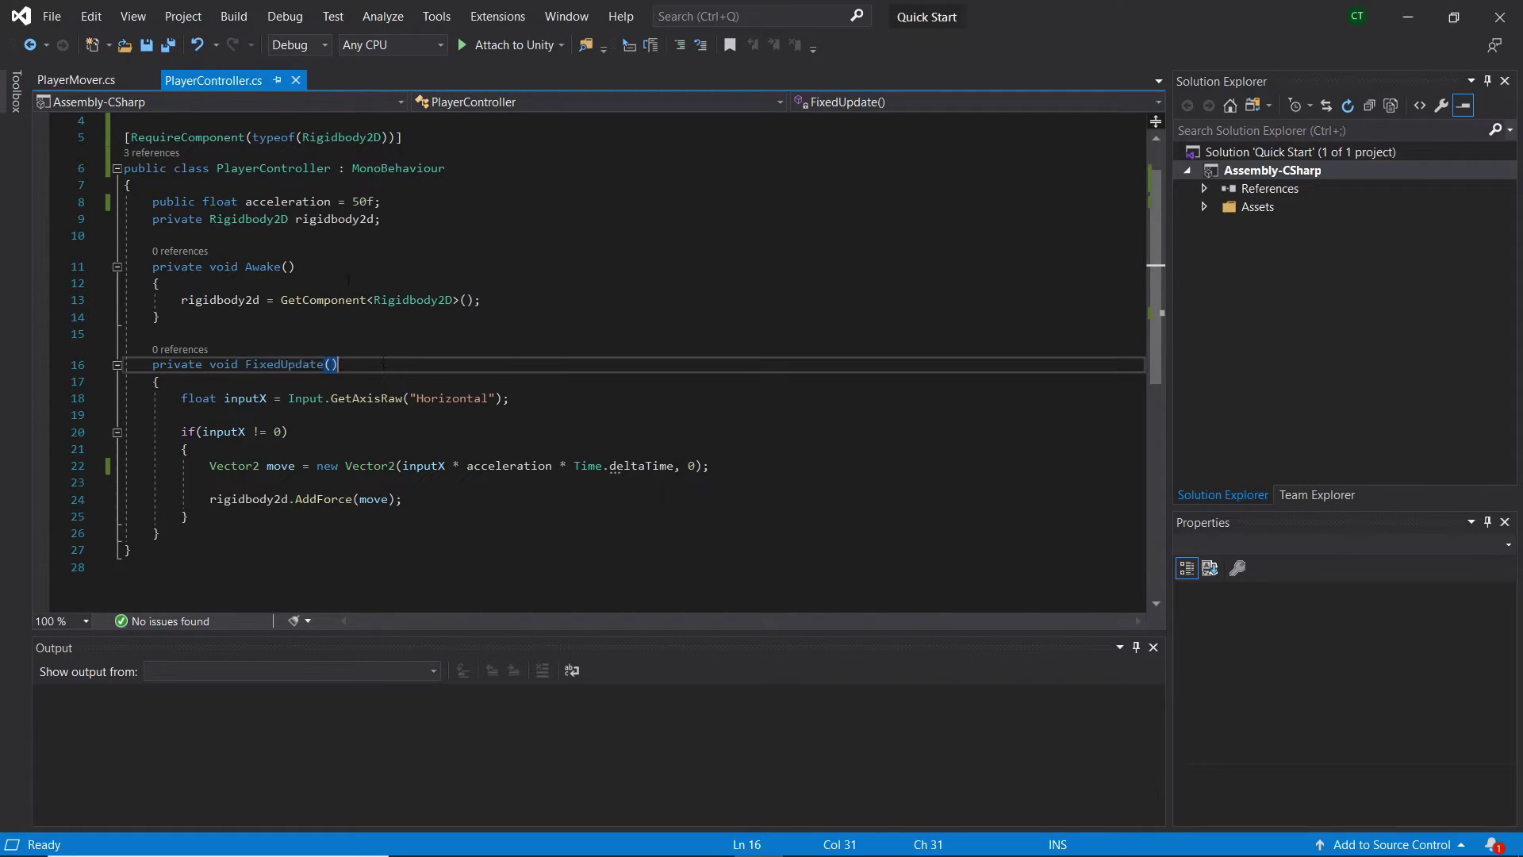
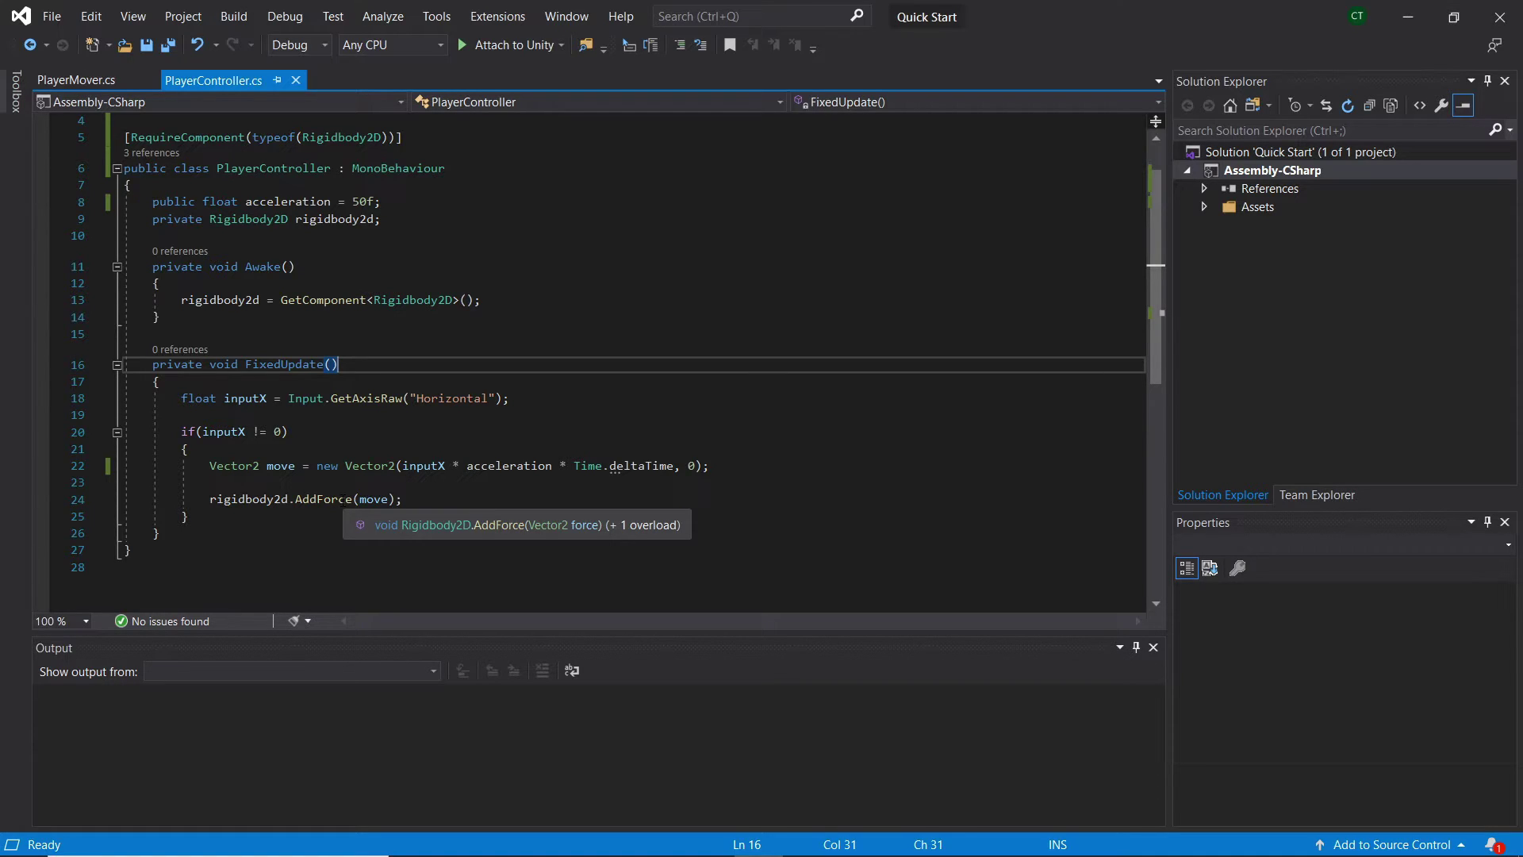
Review the Vector2 move line's x and y arguments, including the acceleration factor and the zero y value
left_click(711, 465)
key("End")
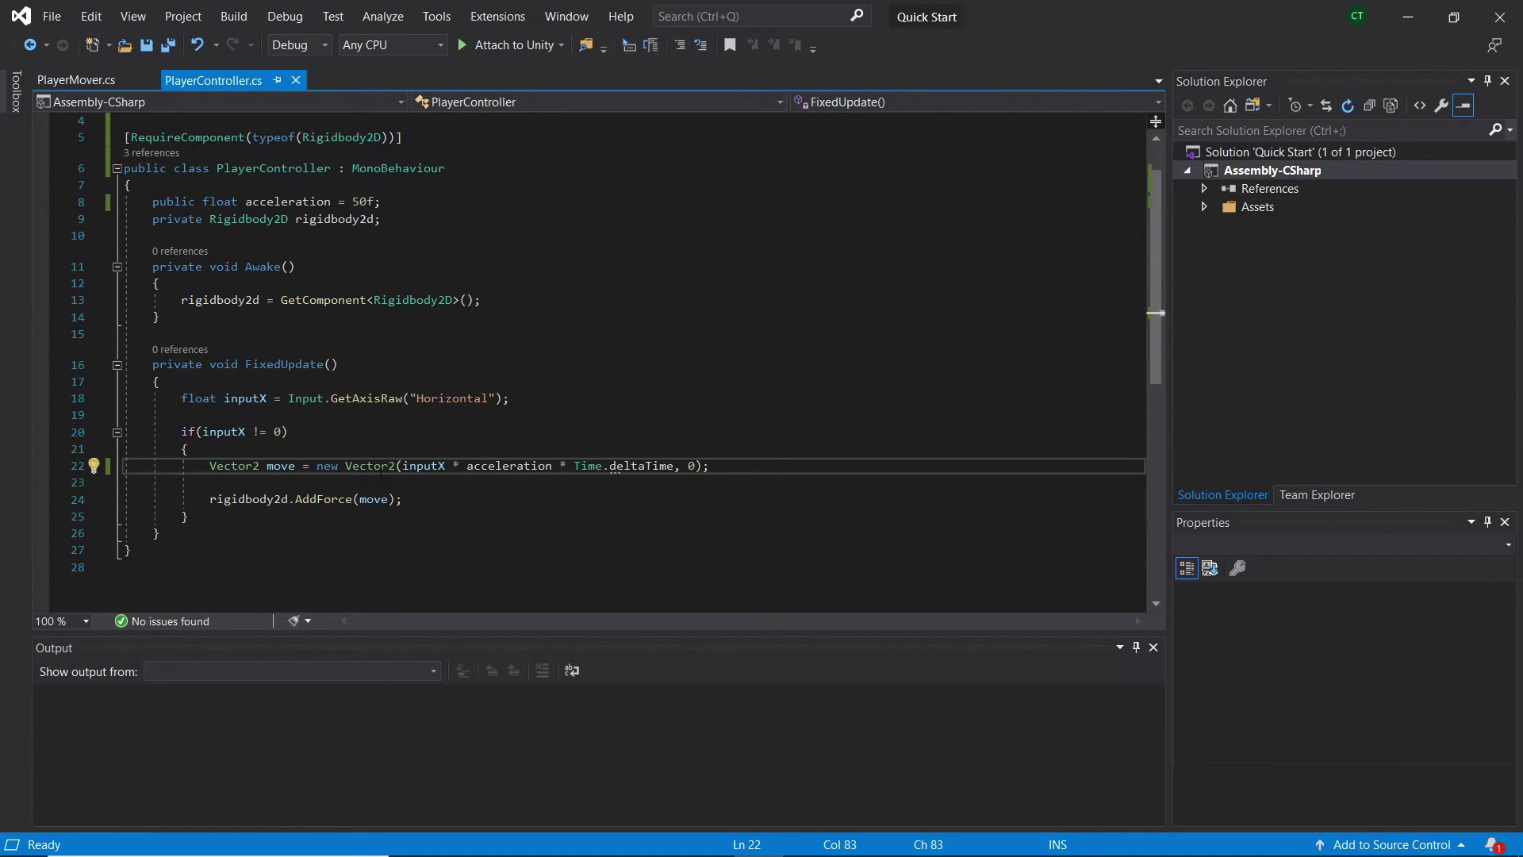
left_click_drag(338, 466, 660, 467)
left_click(688, 465)
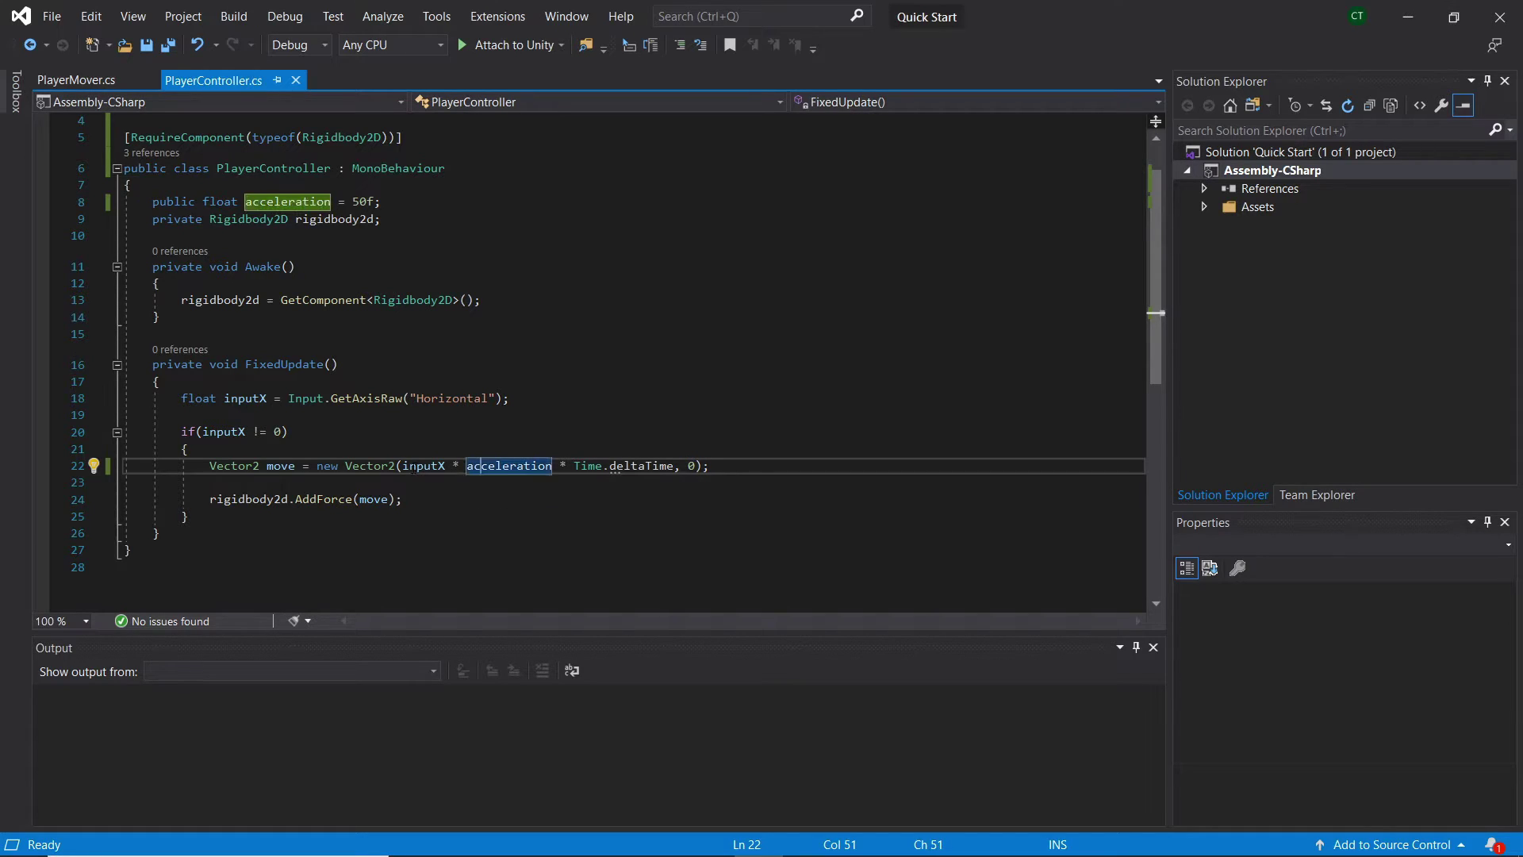
Review how FixedUpdate in PlayerController.cs calculates the horizontal move vector and applies it with AddForce
left_click_drag(402, 465, 681, 466)
key("shift+Left")
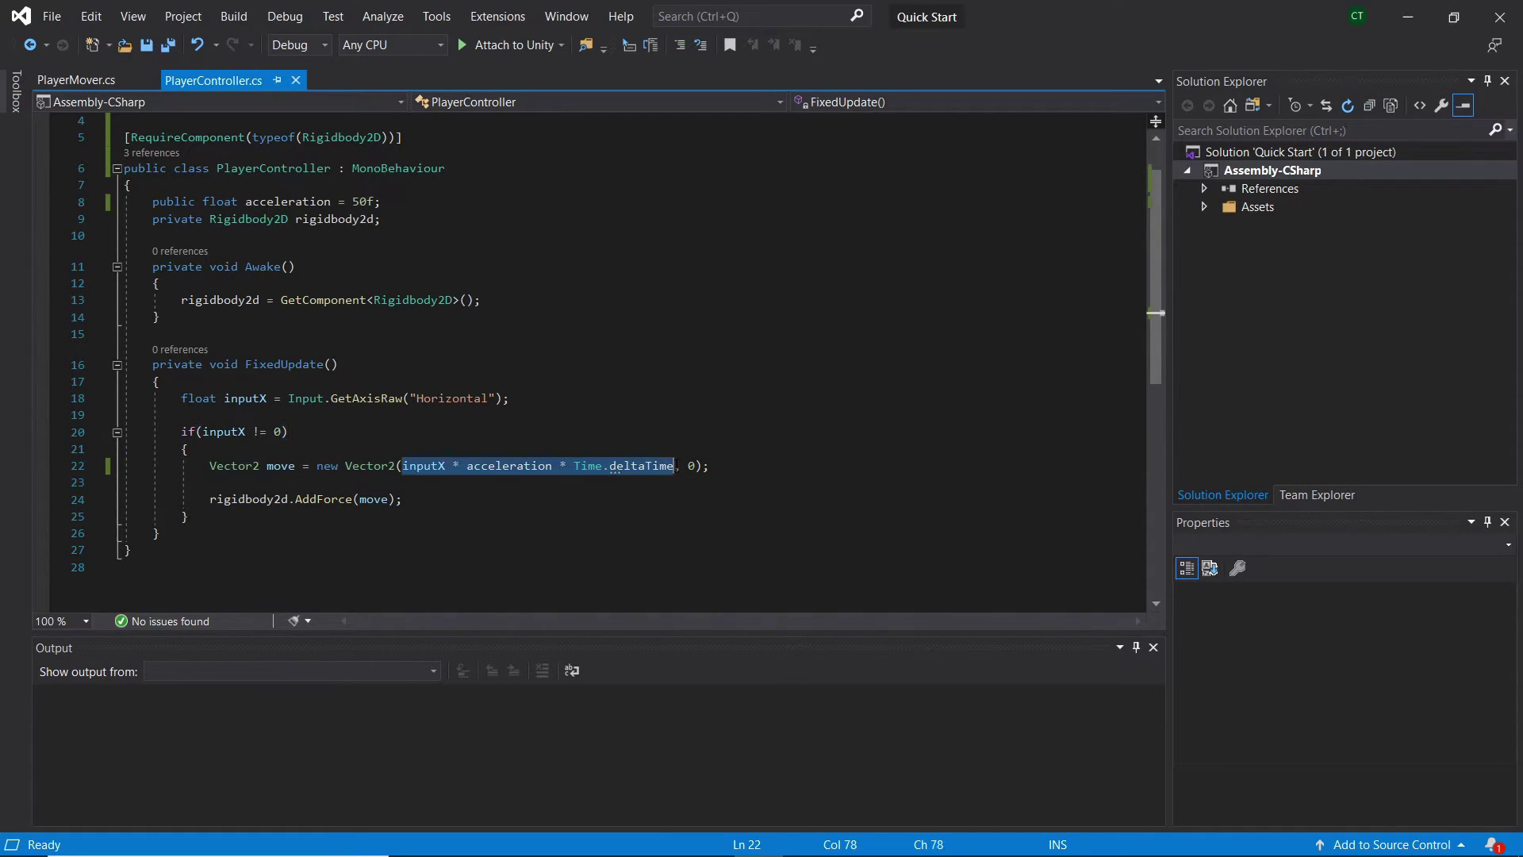
key("Down")
key("Down")
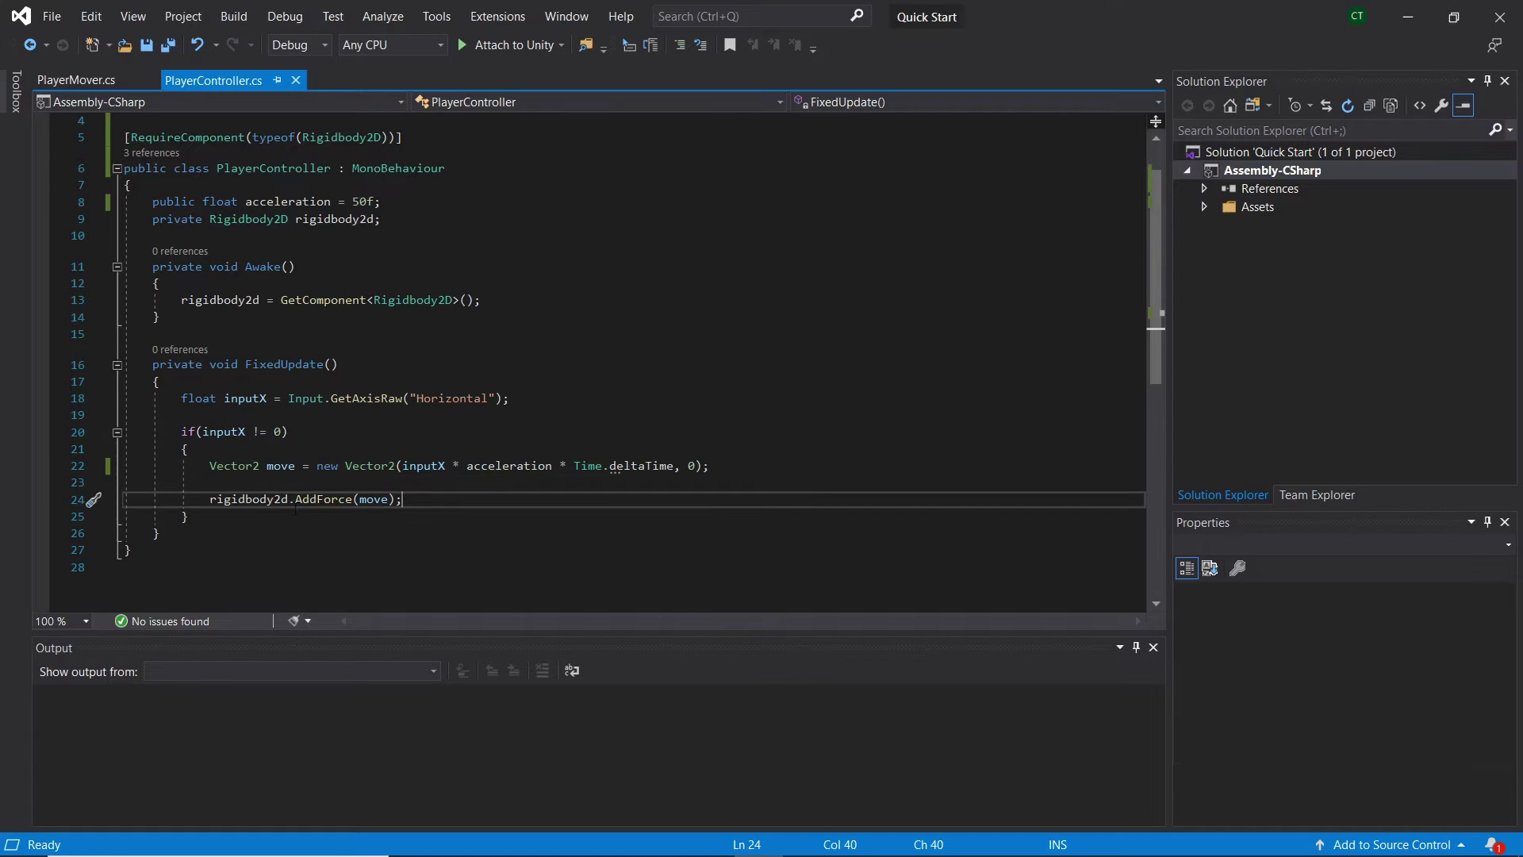
left_click_drag(295, 499, 394, 498)
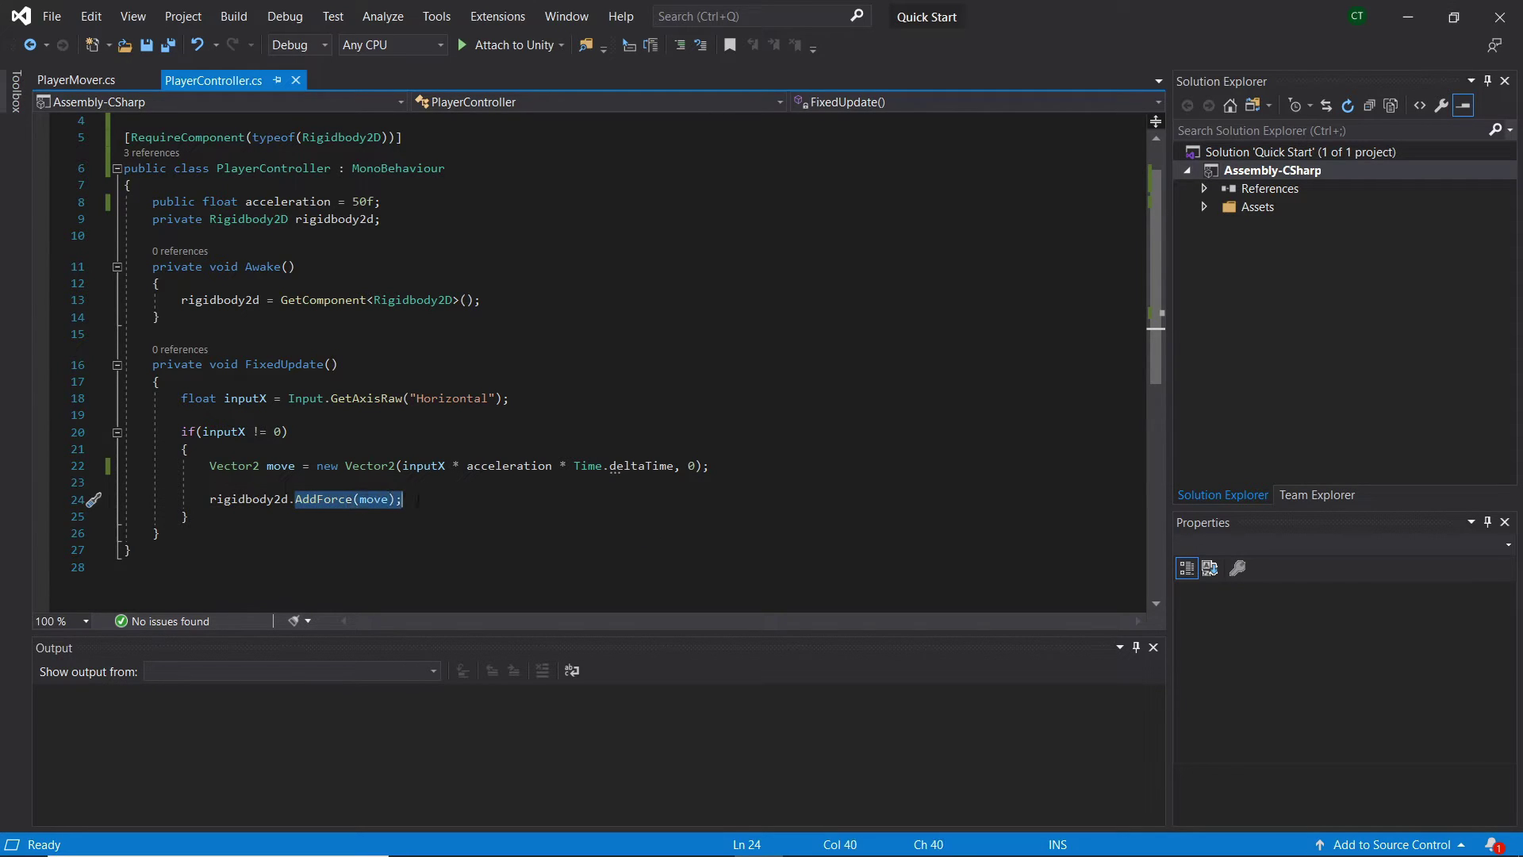
left_click(389, 499)
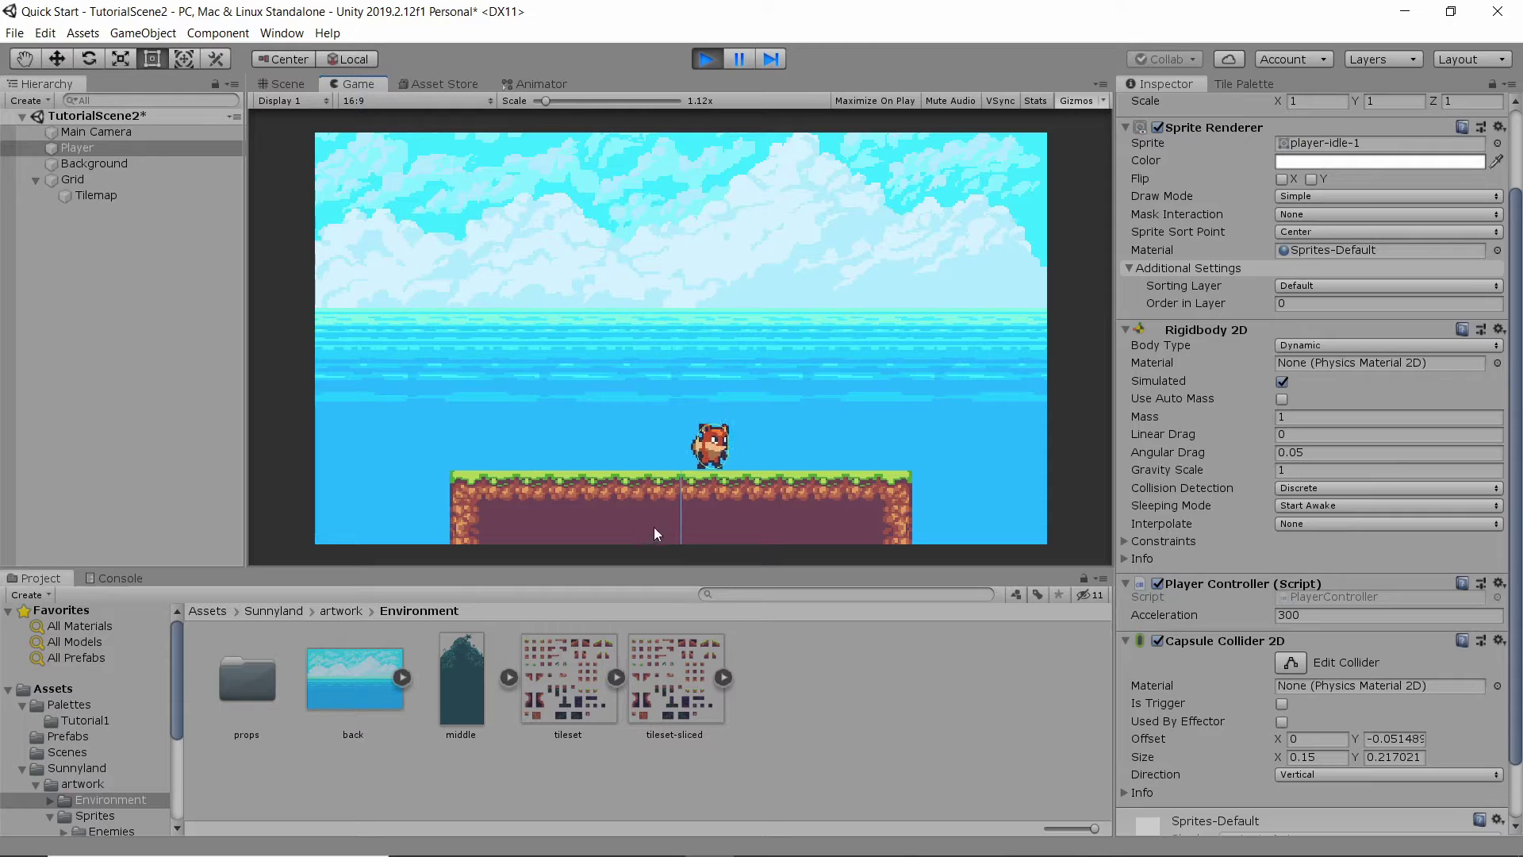
In Unity, test the player's horizontal movement in play mode, stop, review its components, and run a second movement test
key("Left")
key("Right")
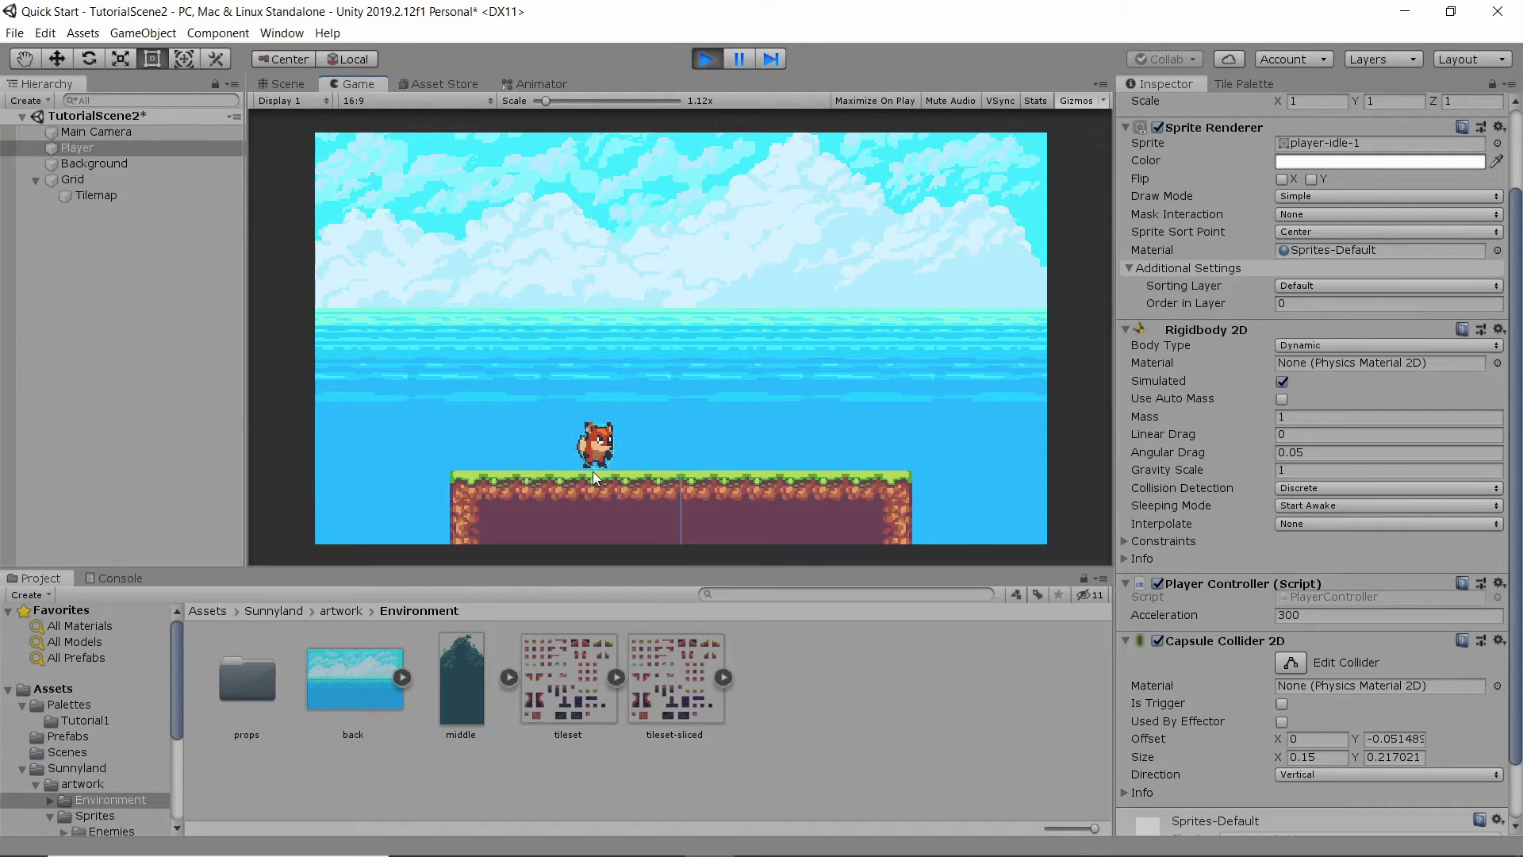
left_click(706, 59)
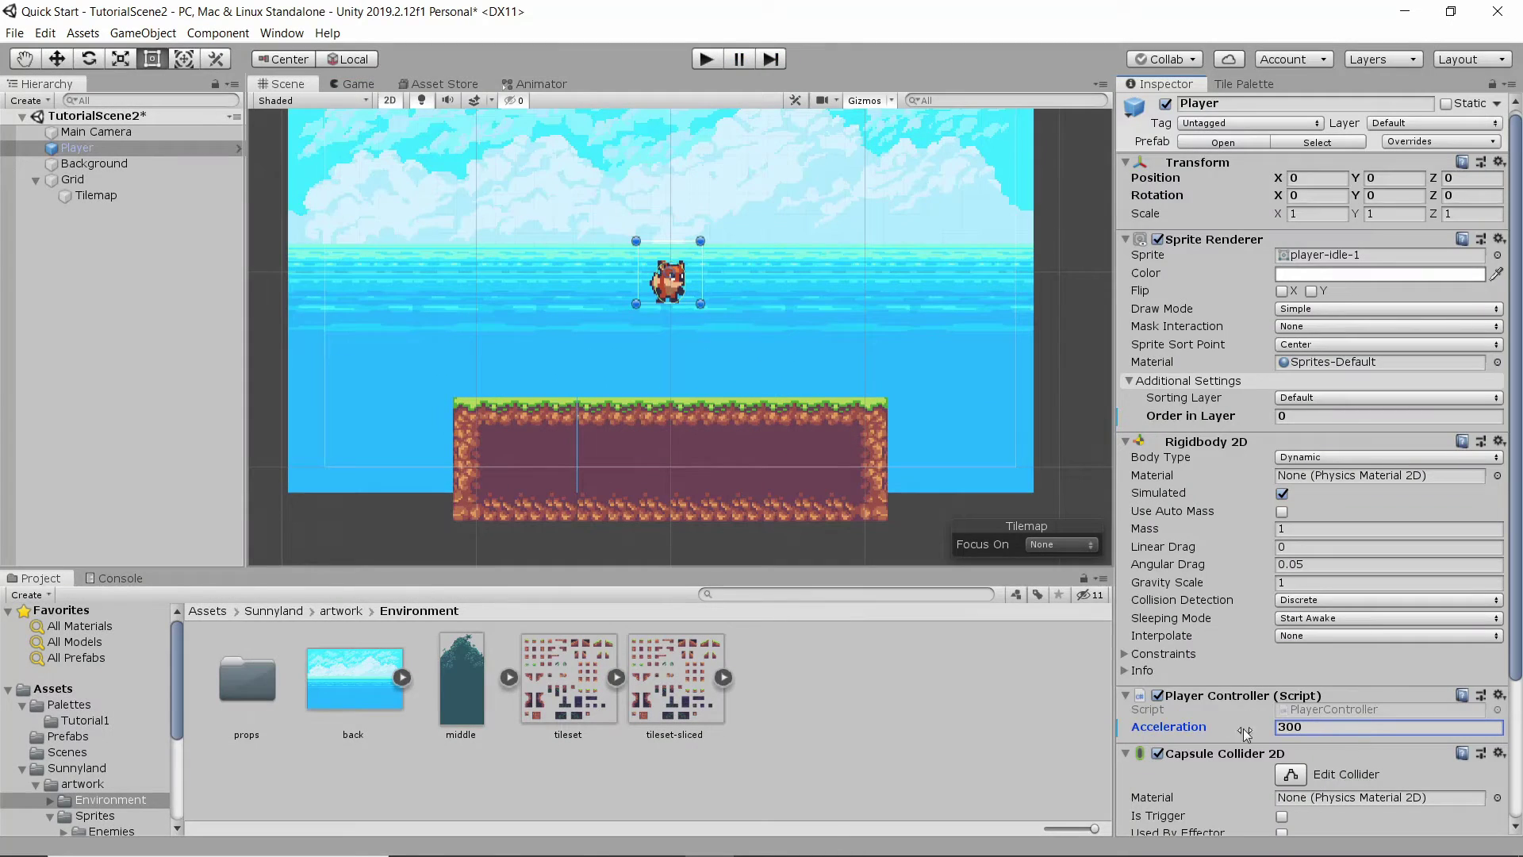
scroll(1243, 548, "down", 2)
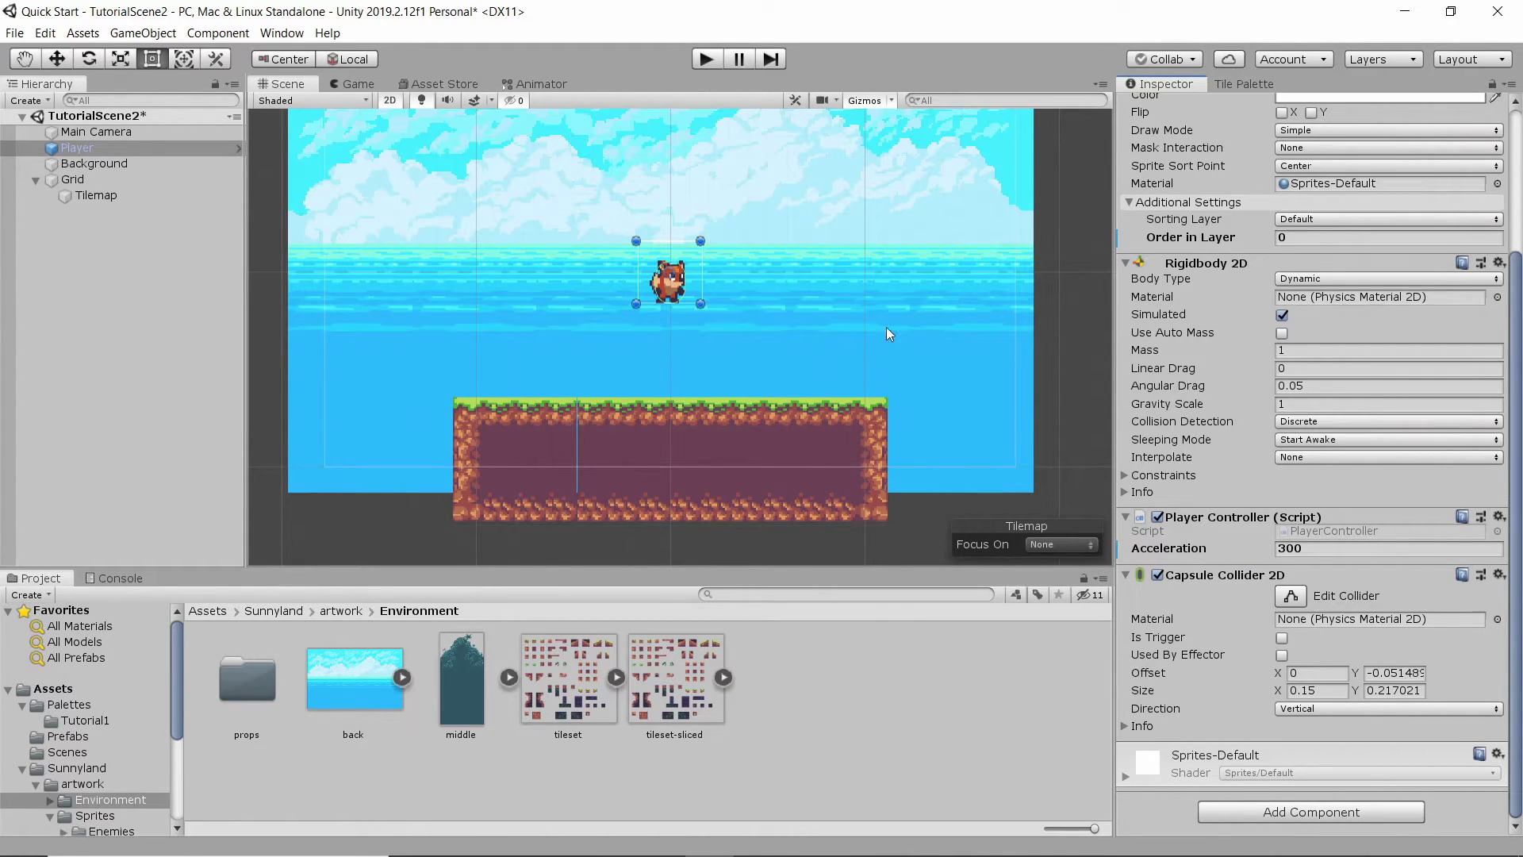
left_click(706, 58)
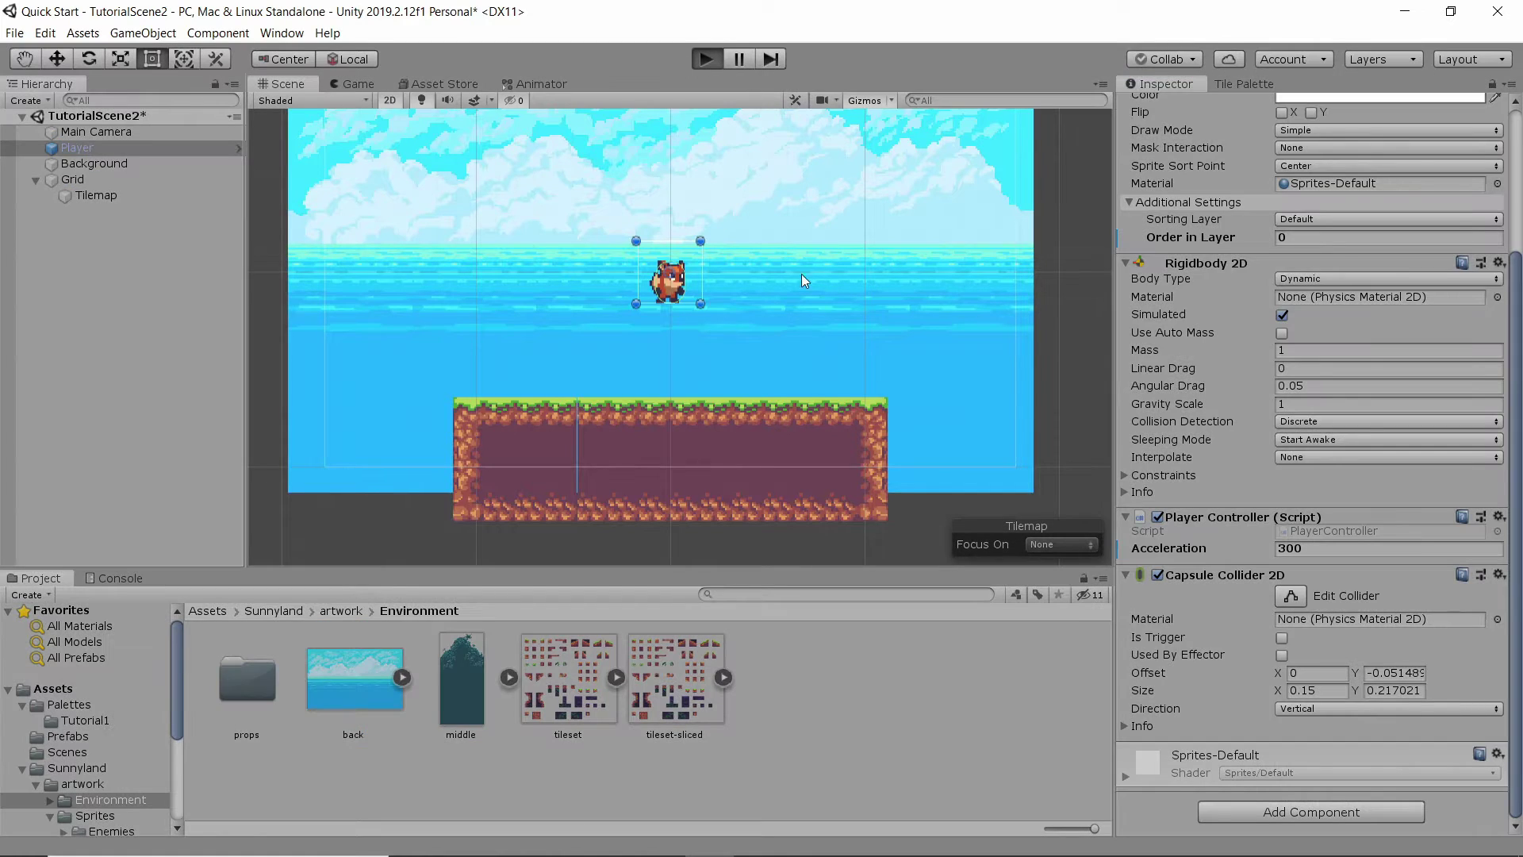
key("Right")
key("ctrl+p")
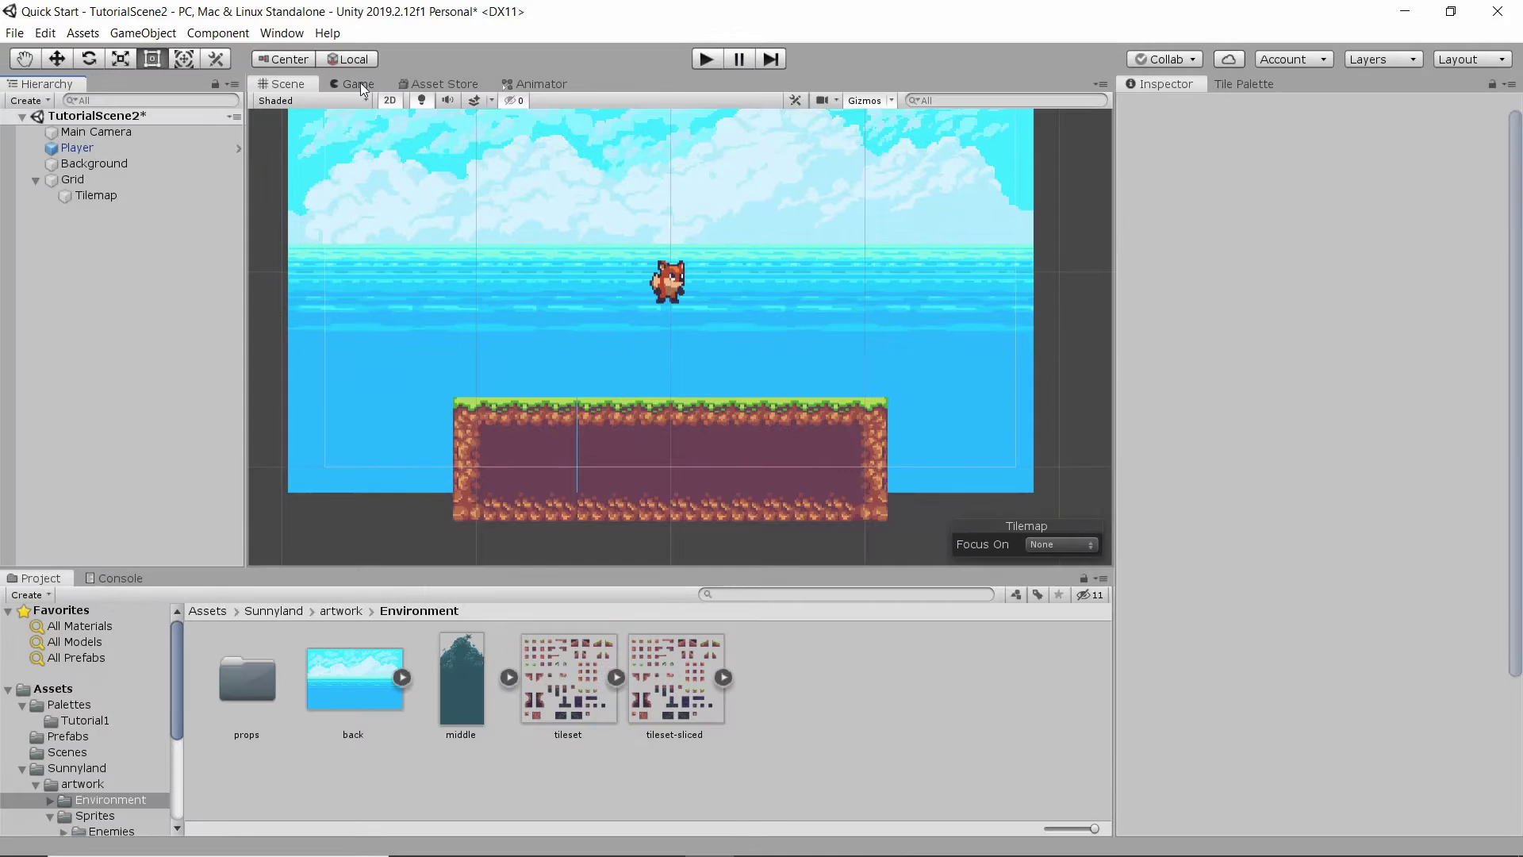
Add a UI Canvas to the TutorialScene2 hierarchy
scroll(484, 200, "down", 3)
middle_click_drag(489, 202, 536, 298)
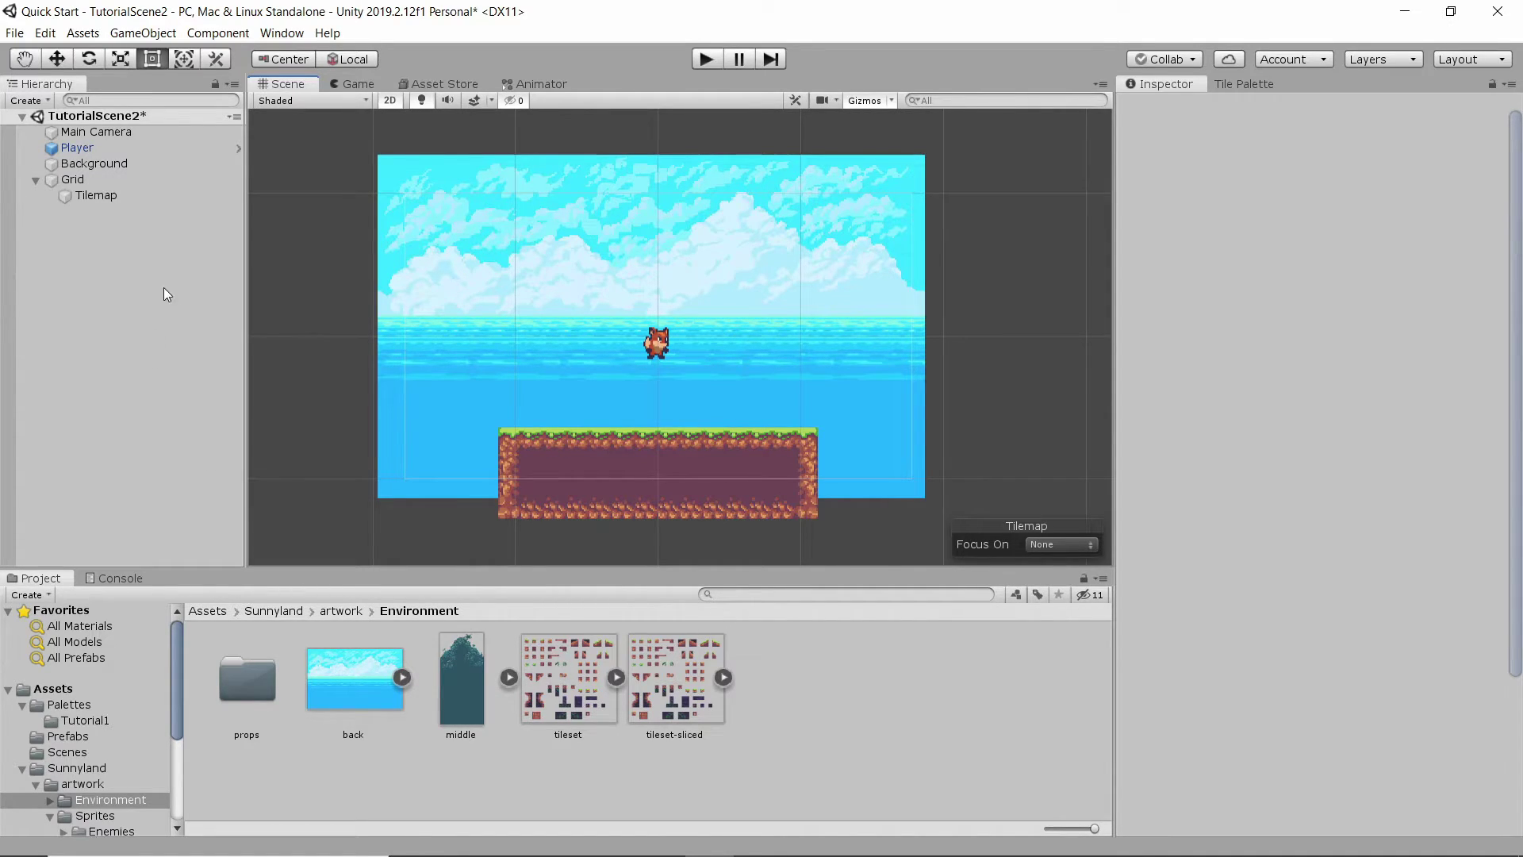
right_click(92, 241)
mouse_move(198, 534)
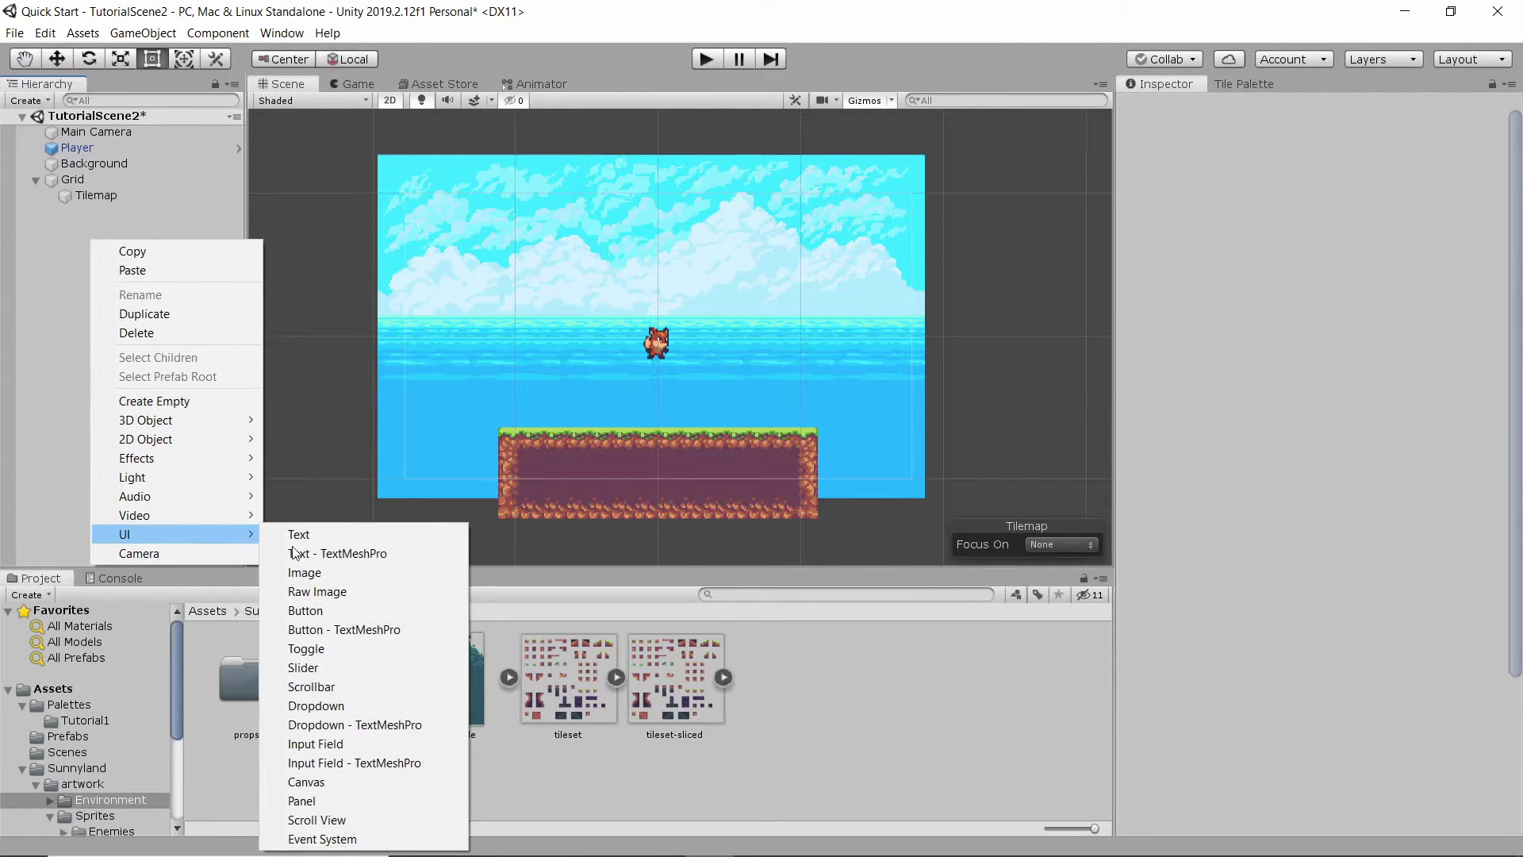
left_click(306, 781)
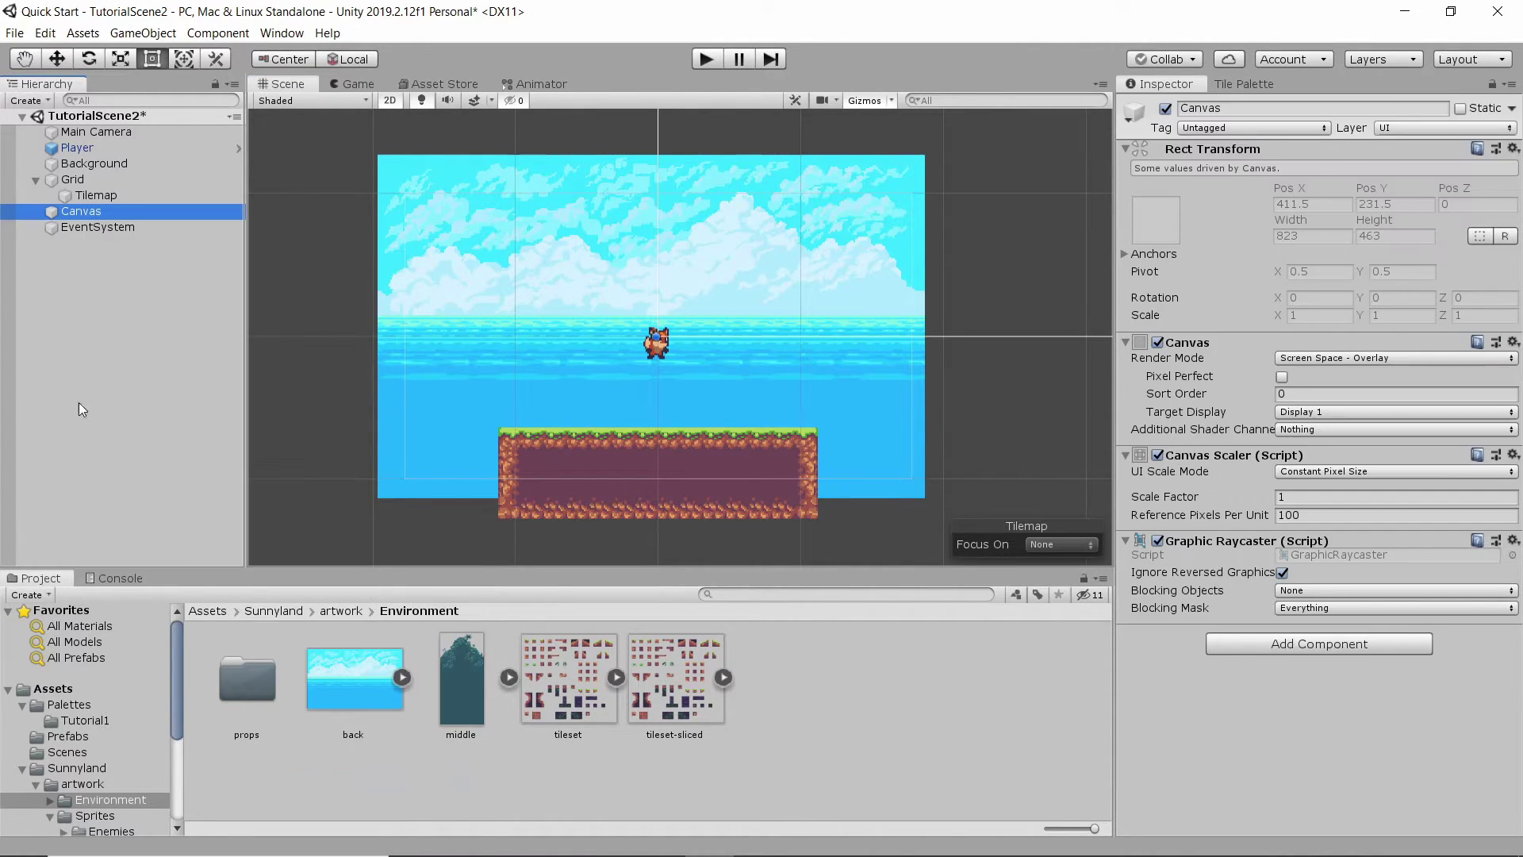
Examine the full outline of the new Canvas in the Scene view and compare it with the Game view
scroll(425, 286, "down", 3)
middle_click_drag(425, 285, 564, 403)
scroll(605, 345, "down", 5)
scroll(710, 333, "down", 2)
middle_click_drag(1031, 225, 843, 374)
scroll(799, 369, "down", 4)
scroll(911, 279, "up", 6)
scroll(624, 418, "down", 3)
scroll(680, 357, "down", 3)
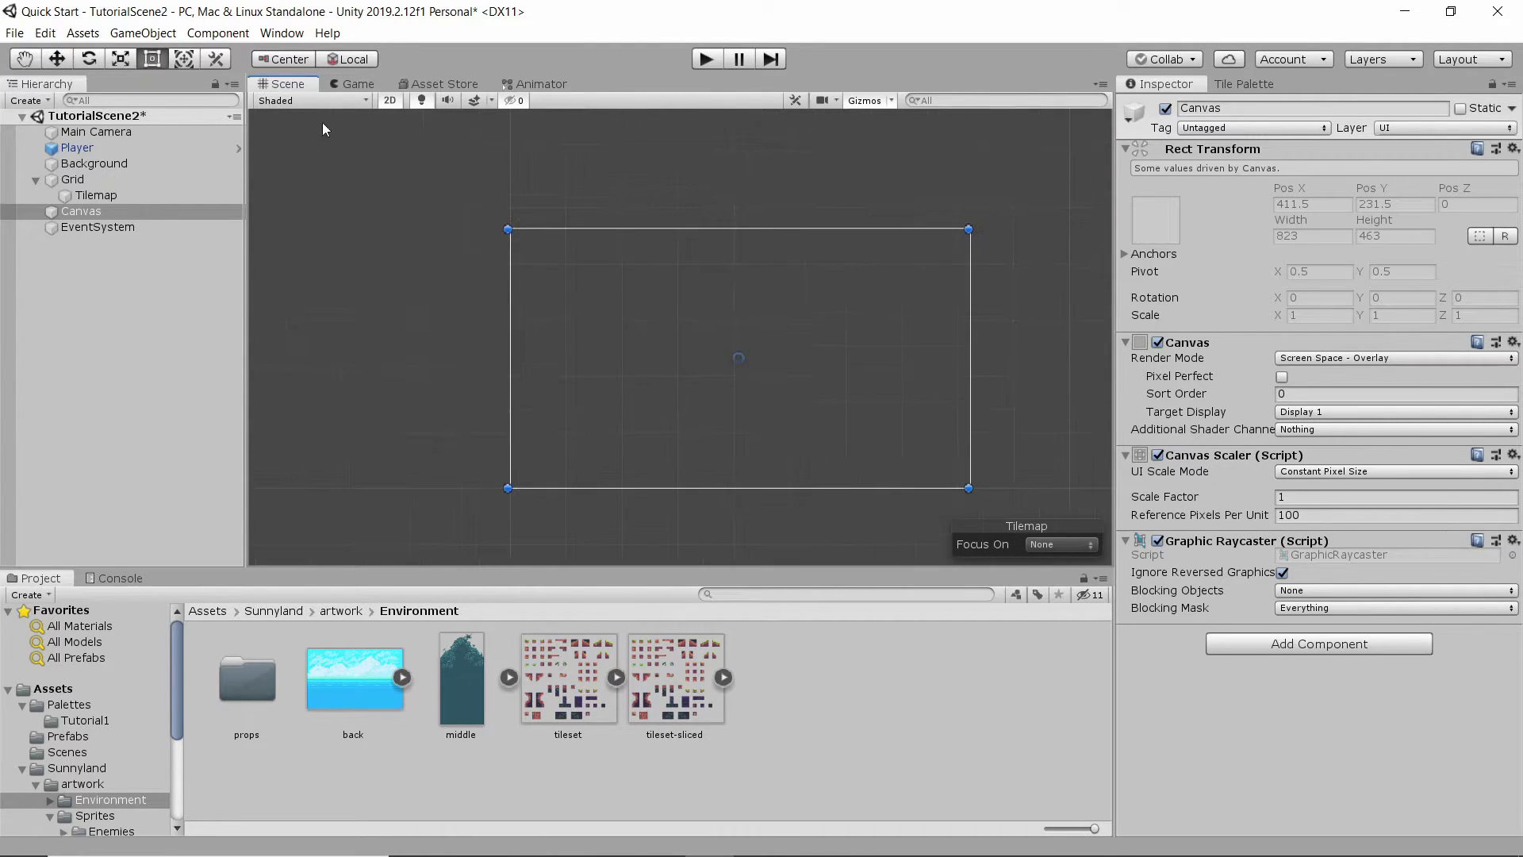
left_click(333, 89)
left_click(291, 86)
Add the LaunchButton prefab from the Prefabs folder as a child of Canvas and review its components
left_click(69, 736)
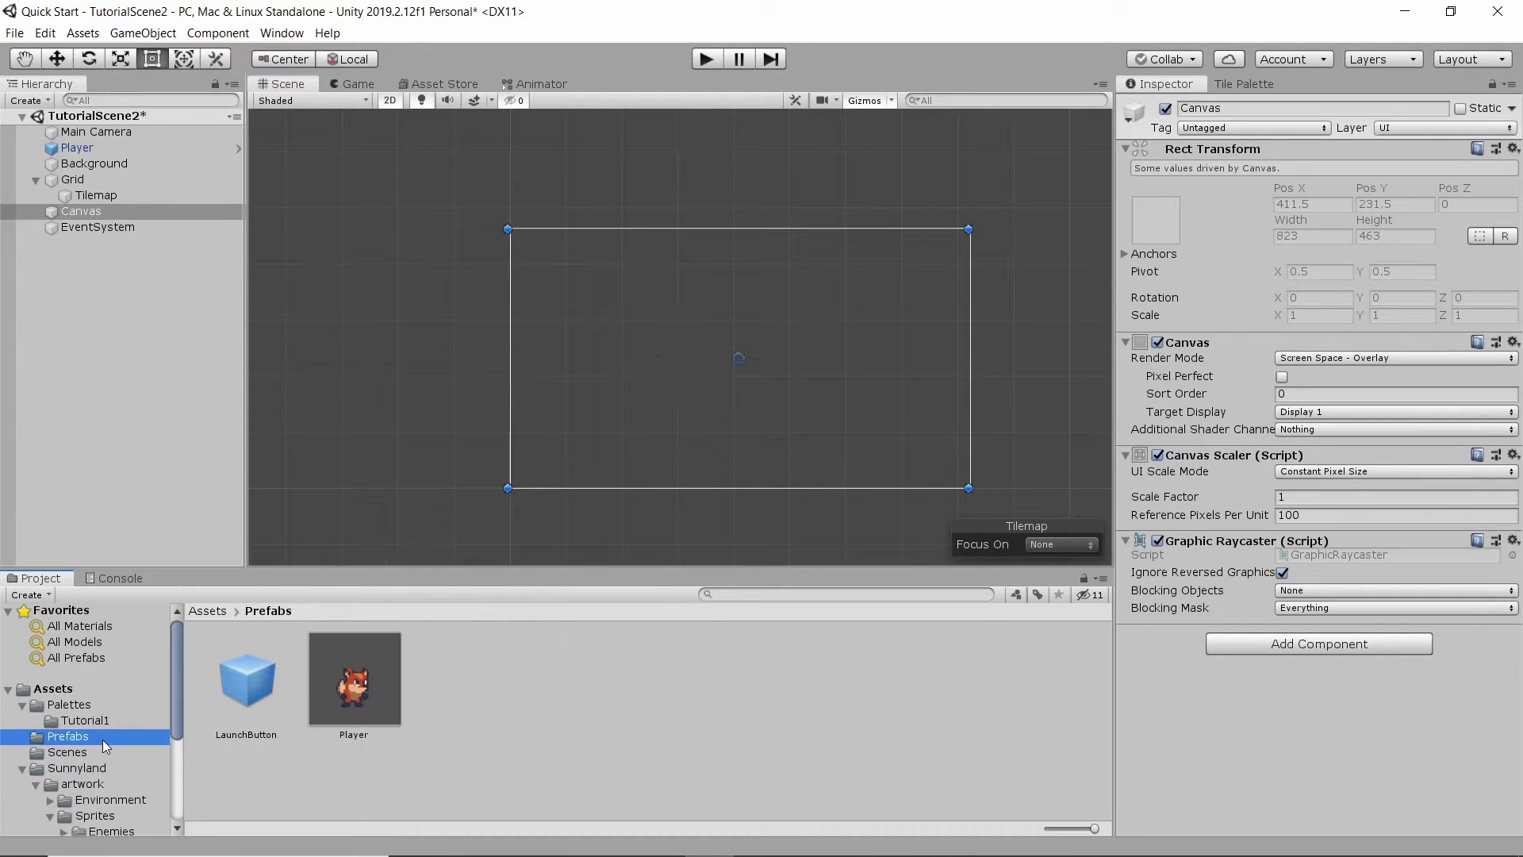
left_click_drag(261, 679, 83, 211)
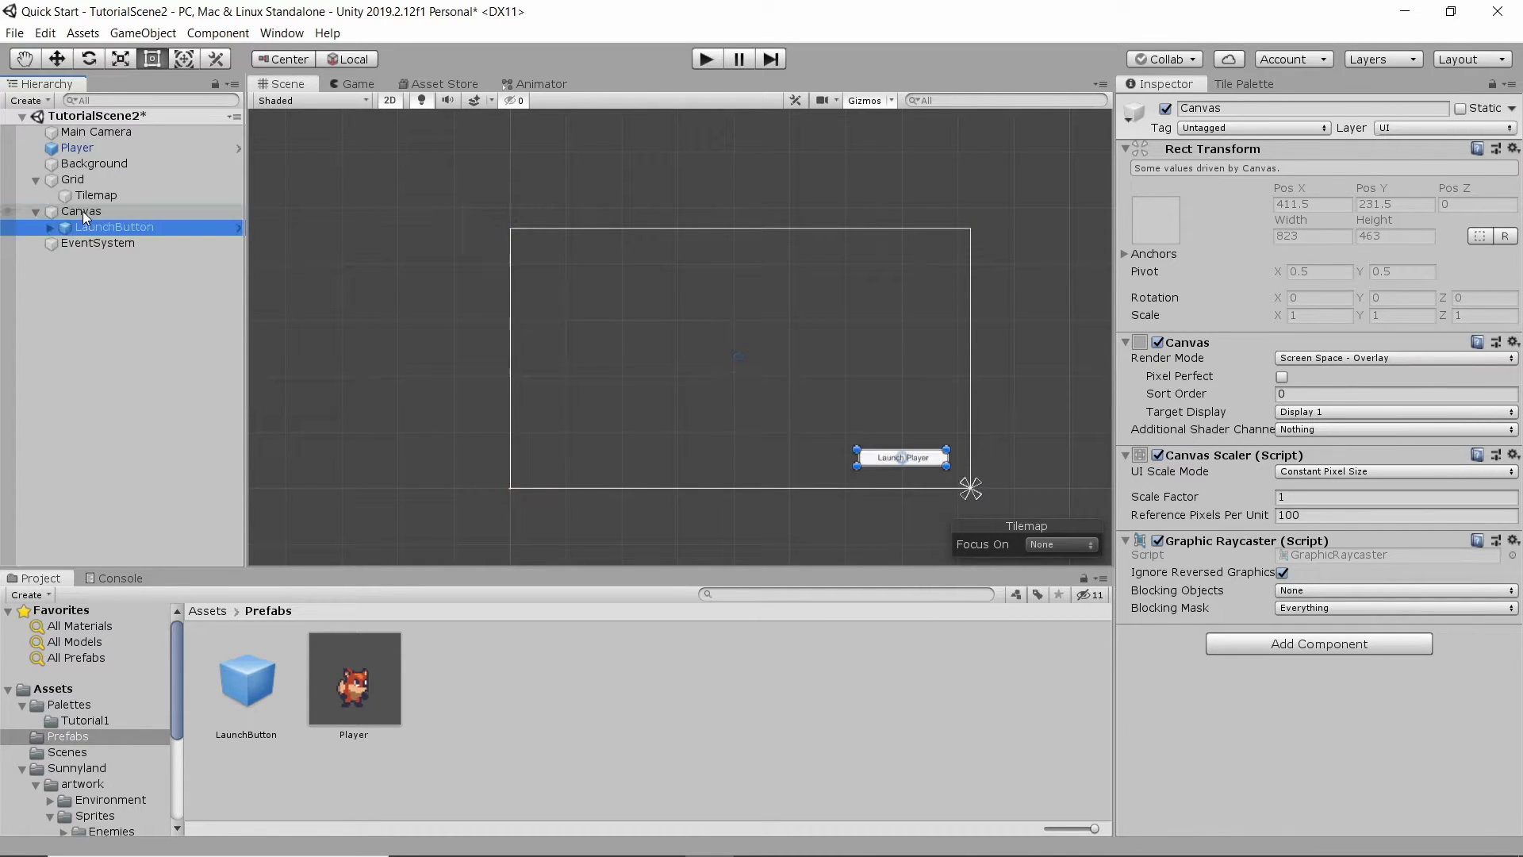
scroll(1217, 514, "down", 3)
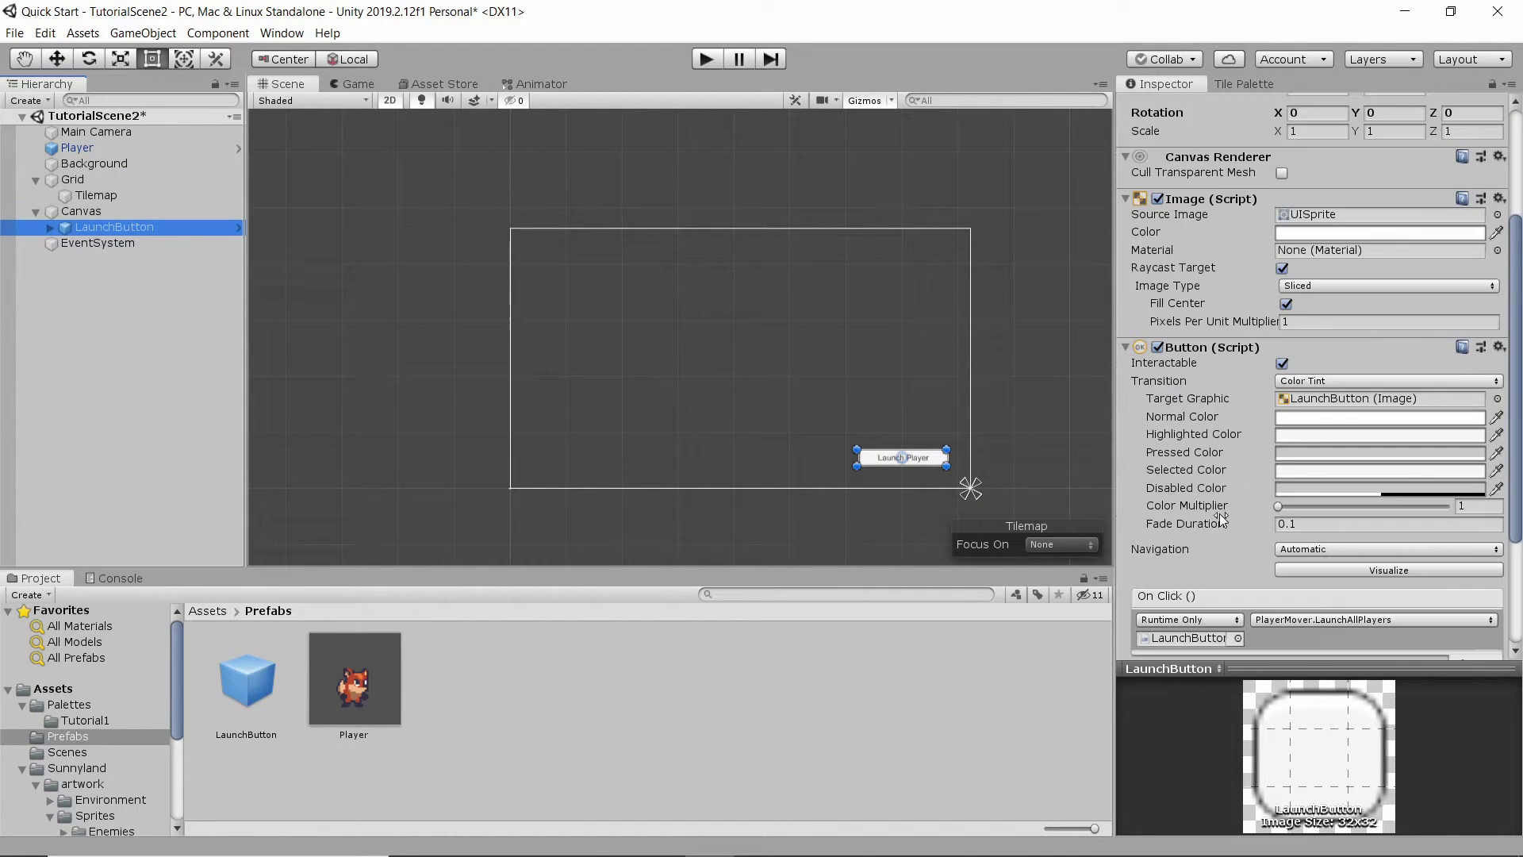
right_click(97, 211)
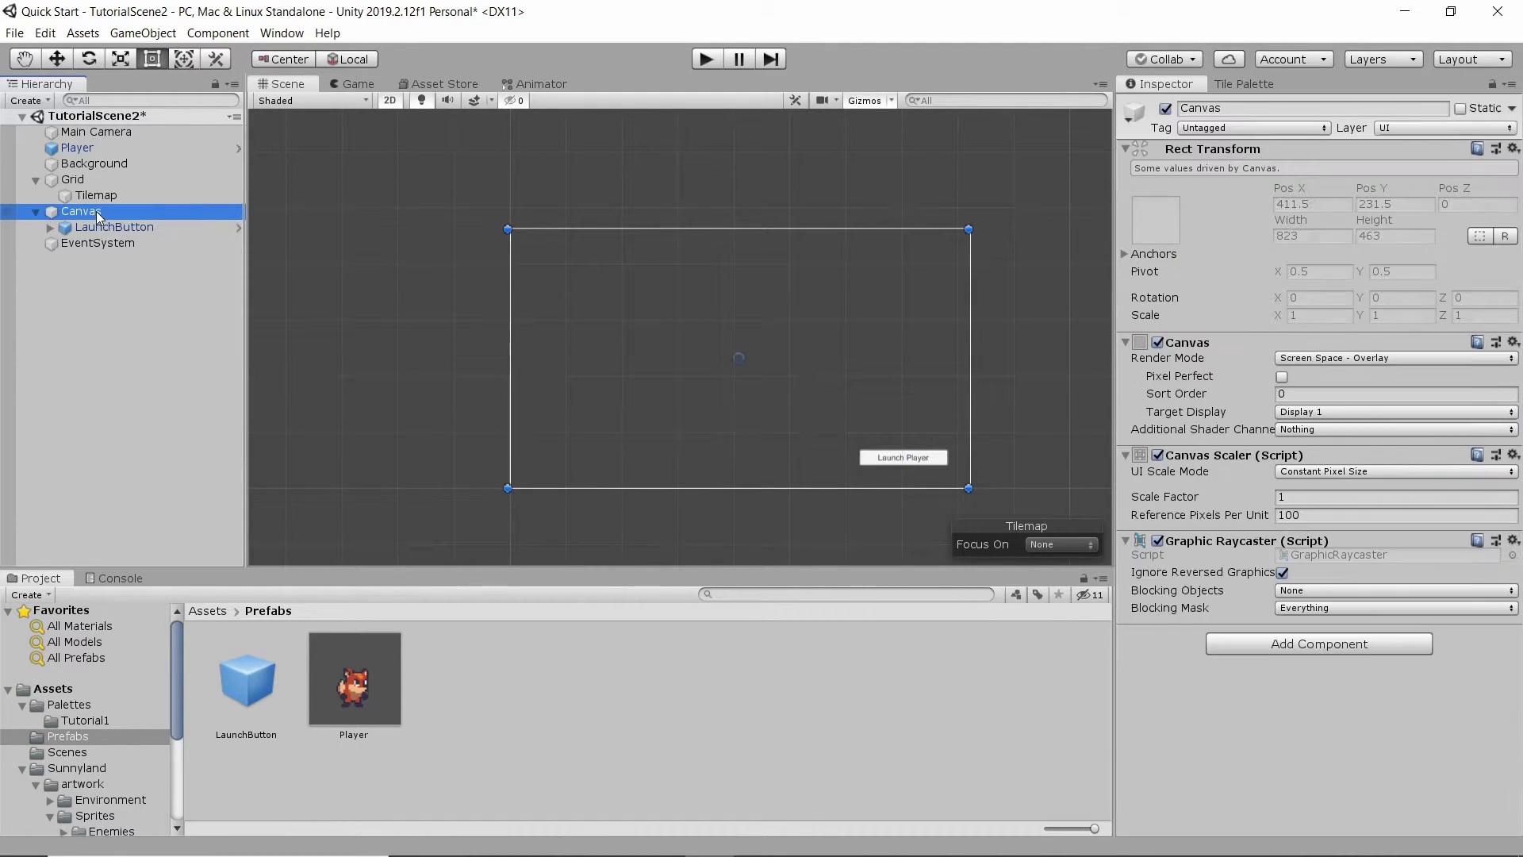
mouse_move(207, 508)
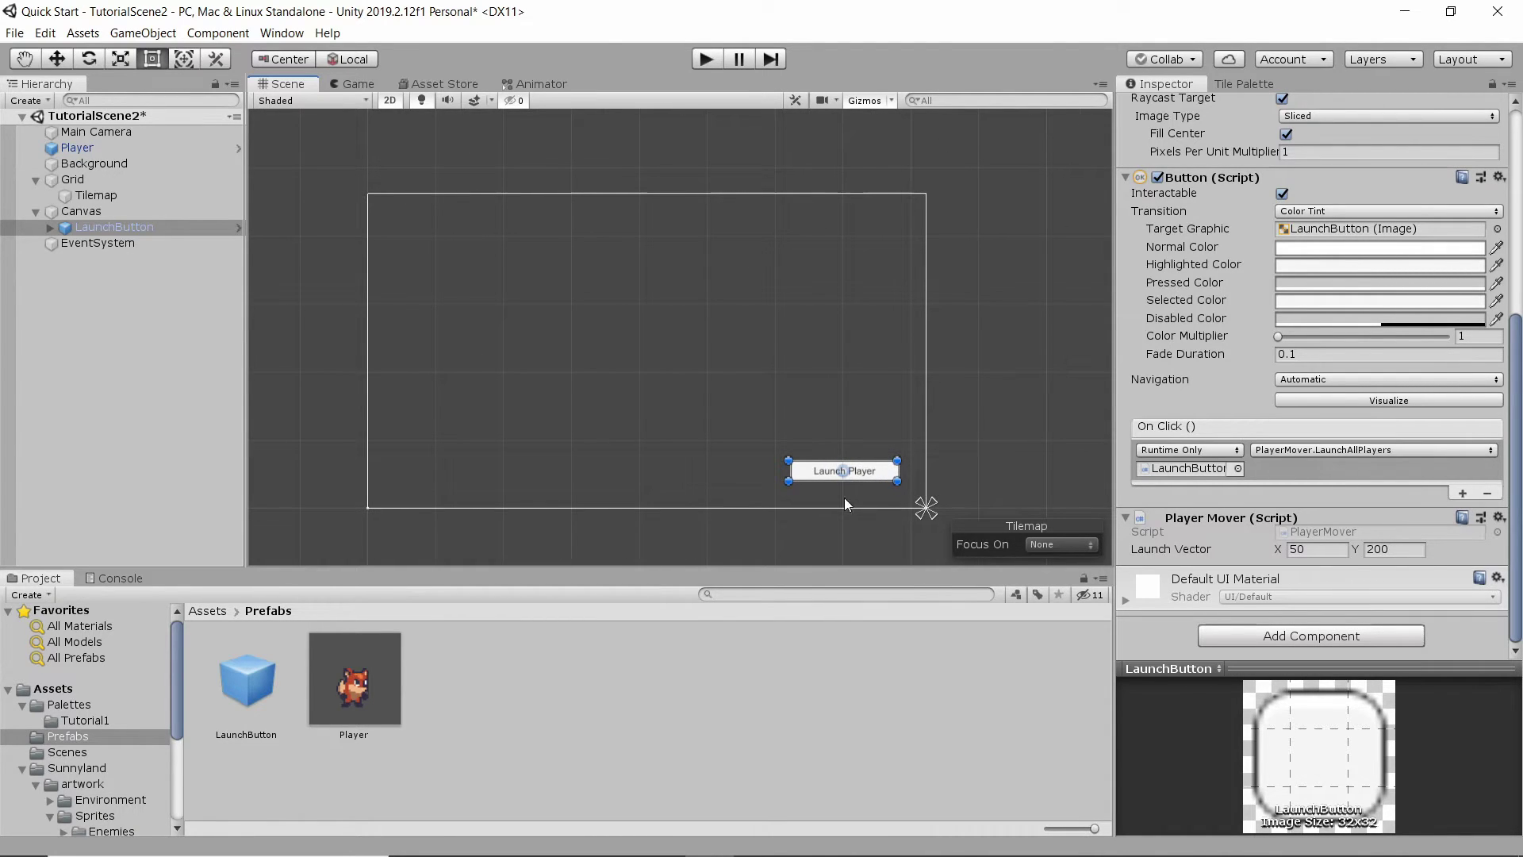
scroll(1197, 363, "up", 10)
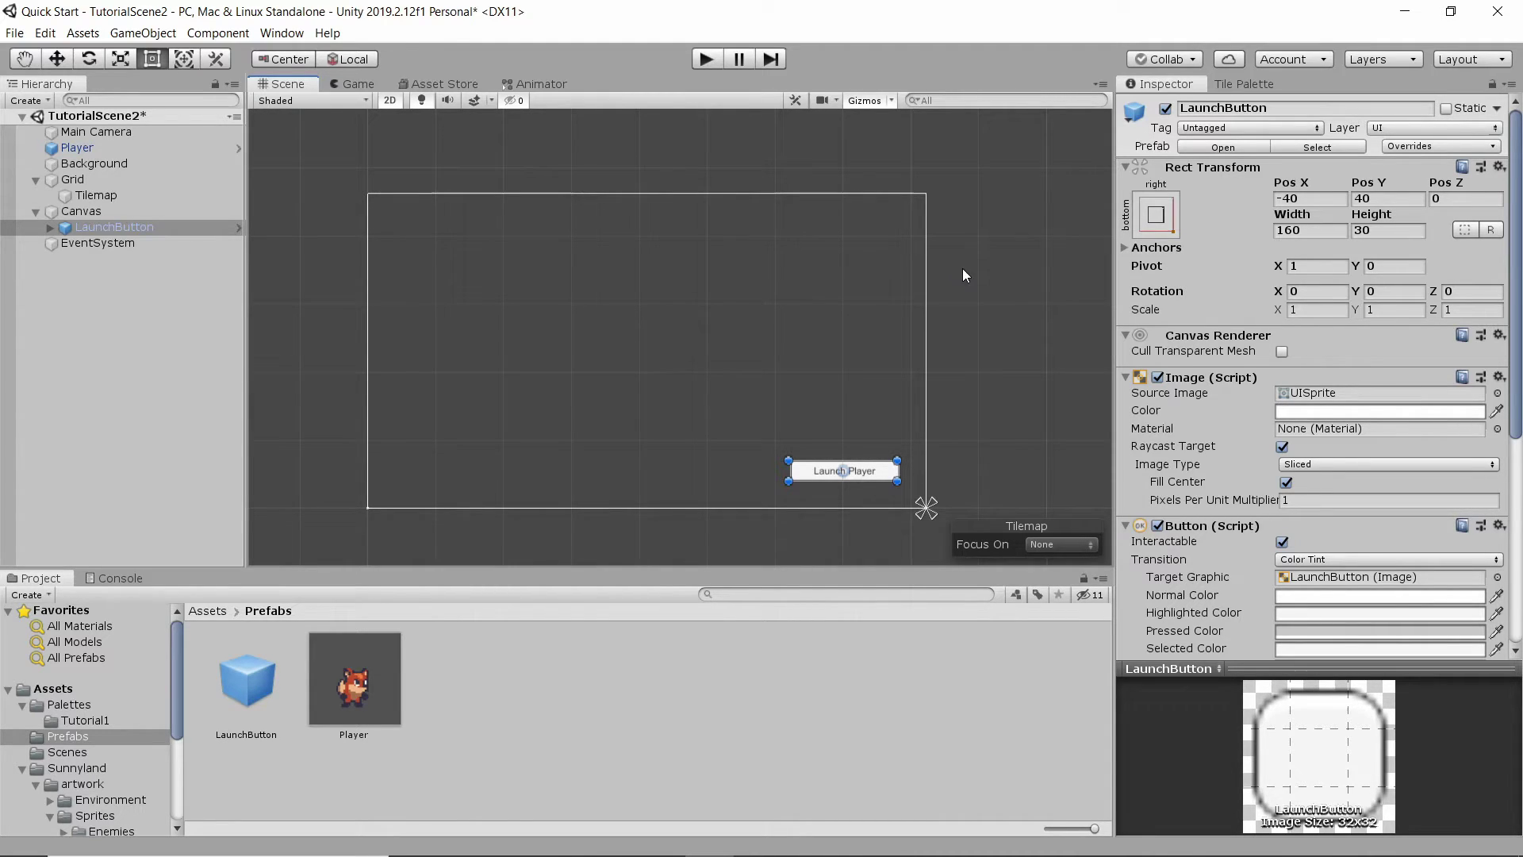
Preview the Launch Player button in the Game view at the Standalone (1024x768) resolution
left_click(357, 85)
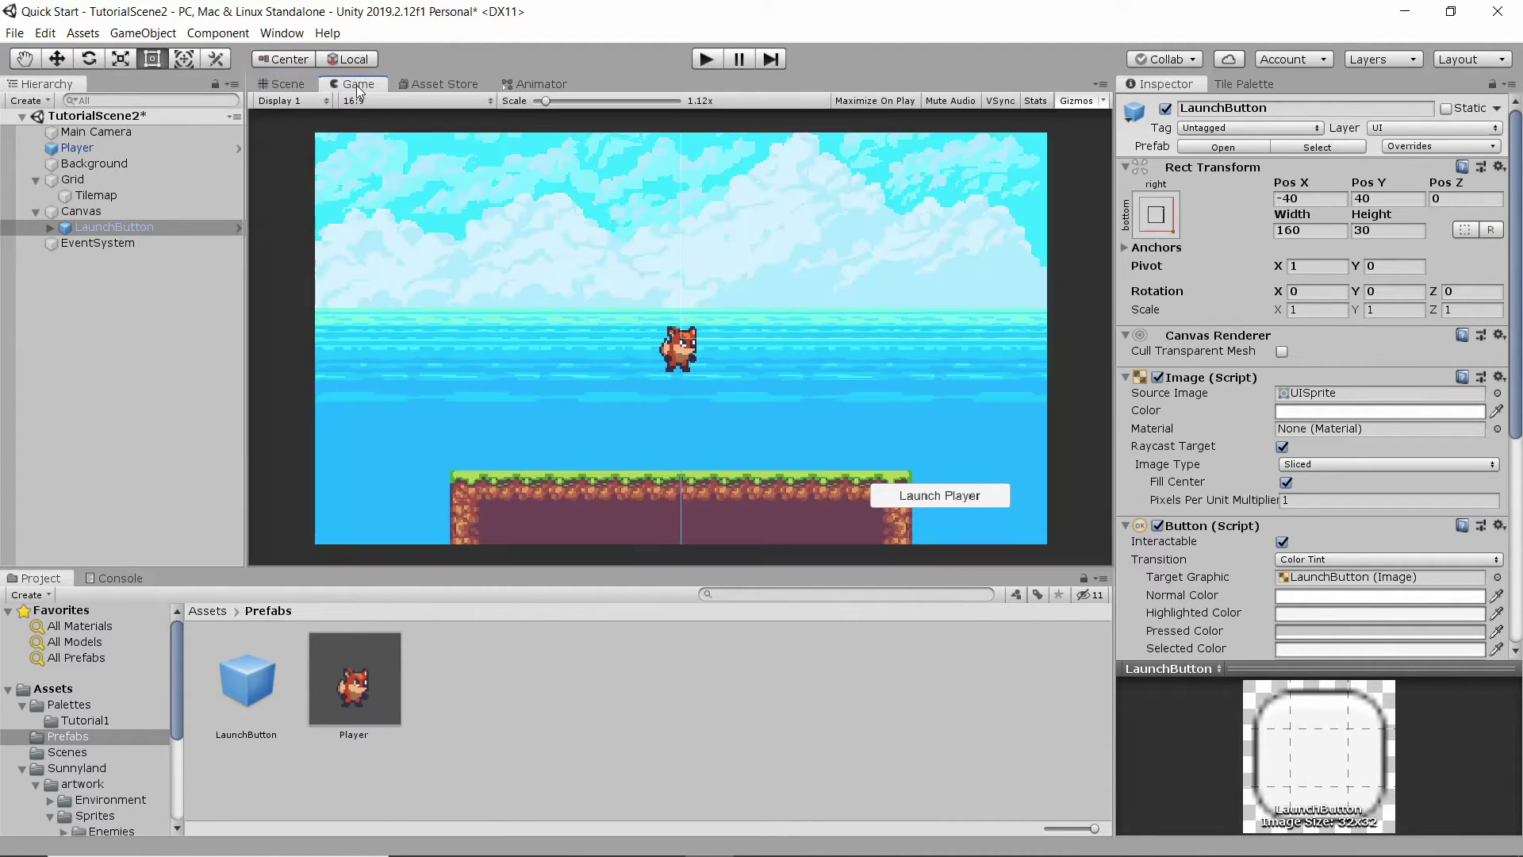
left_click(357, 101)
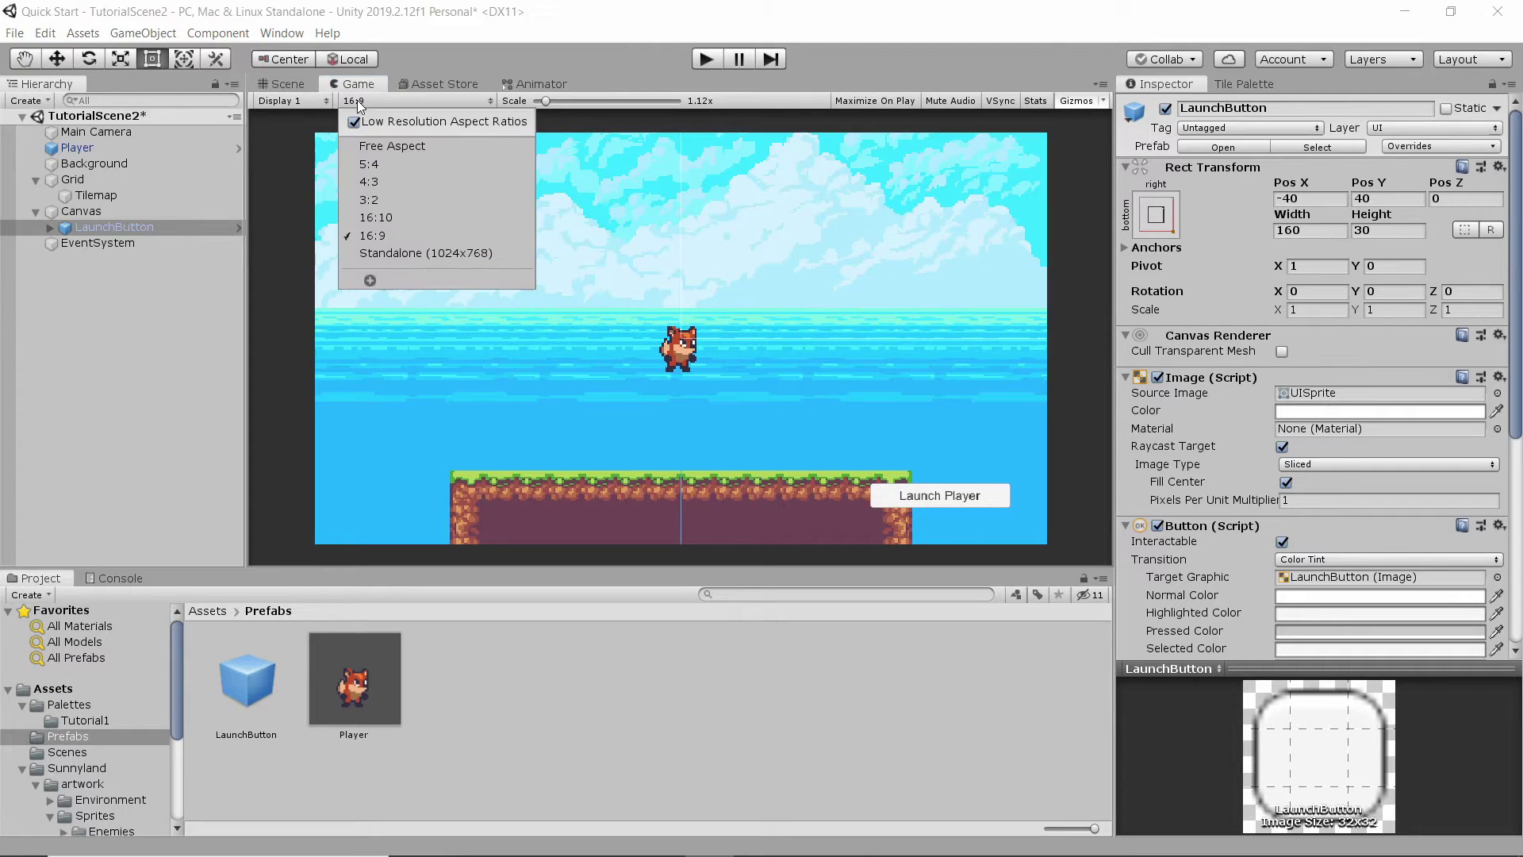
left_click(412, 254)
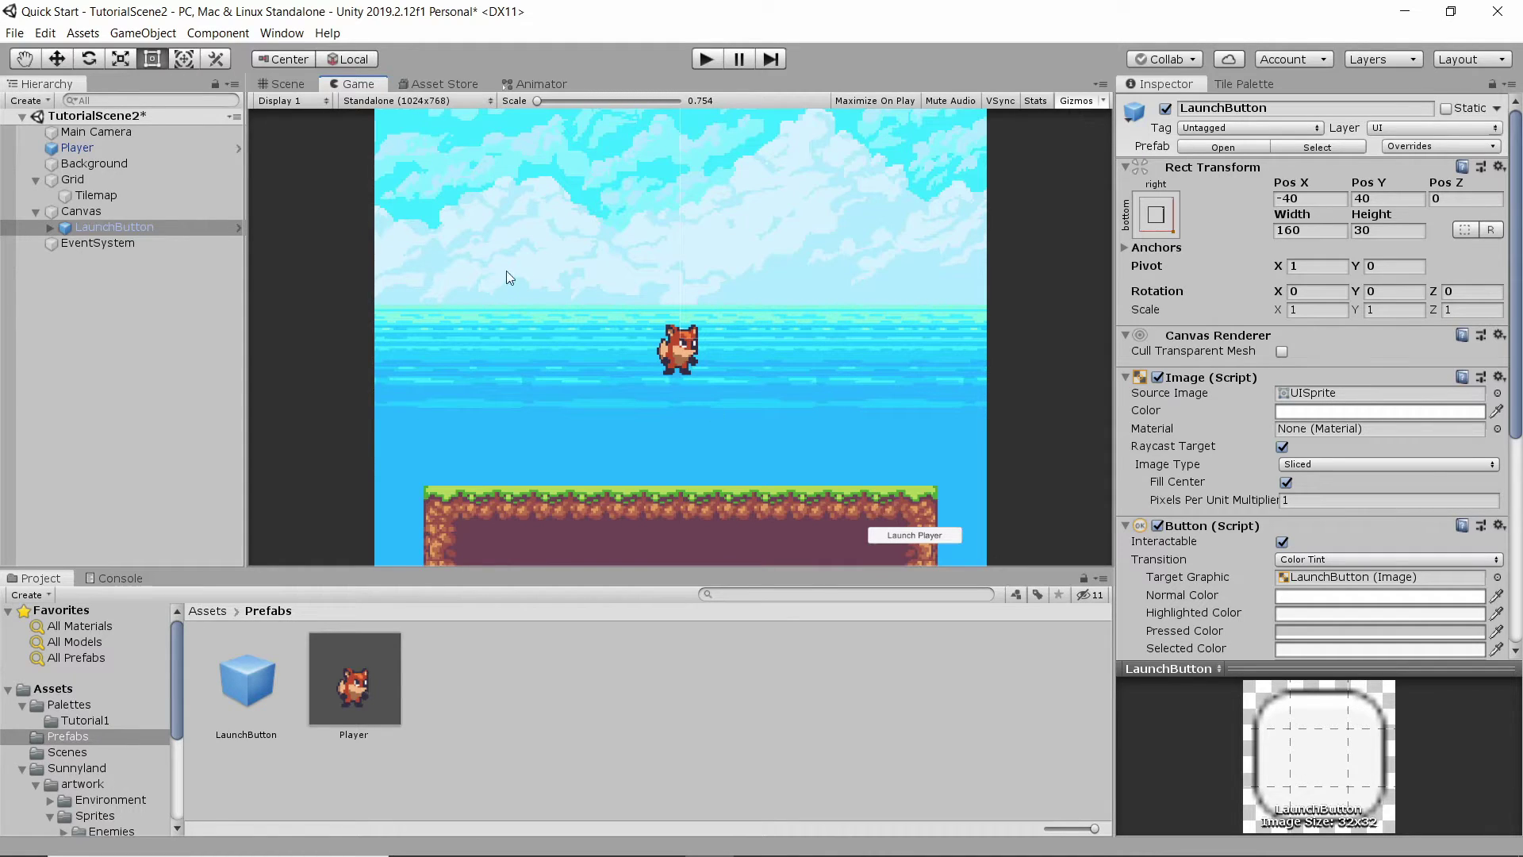
Anchor LaunchButton to the canvas's top-left corner in the Scene view, setting its pivot and position as well
left_click(282, 81)
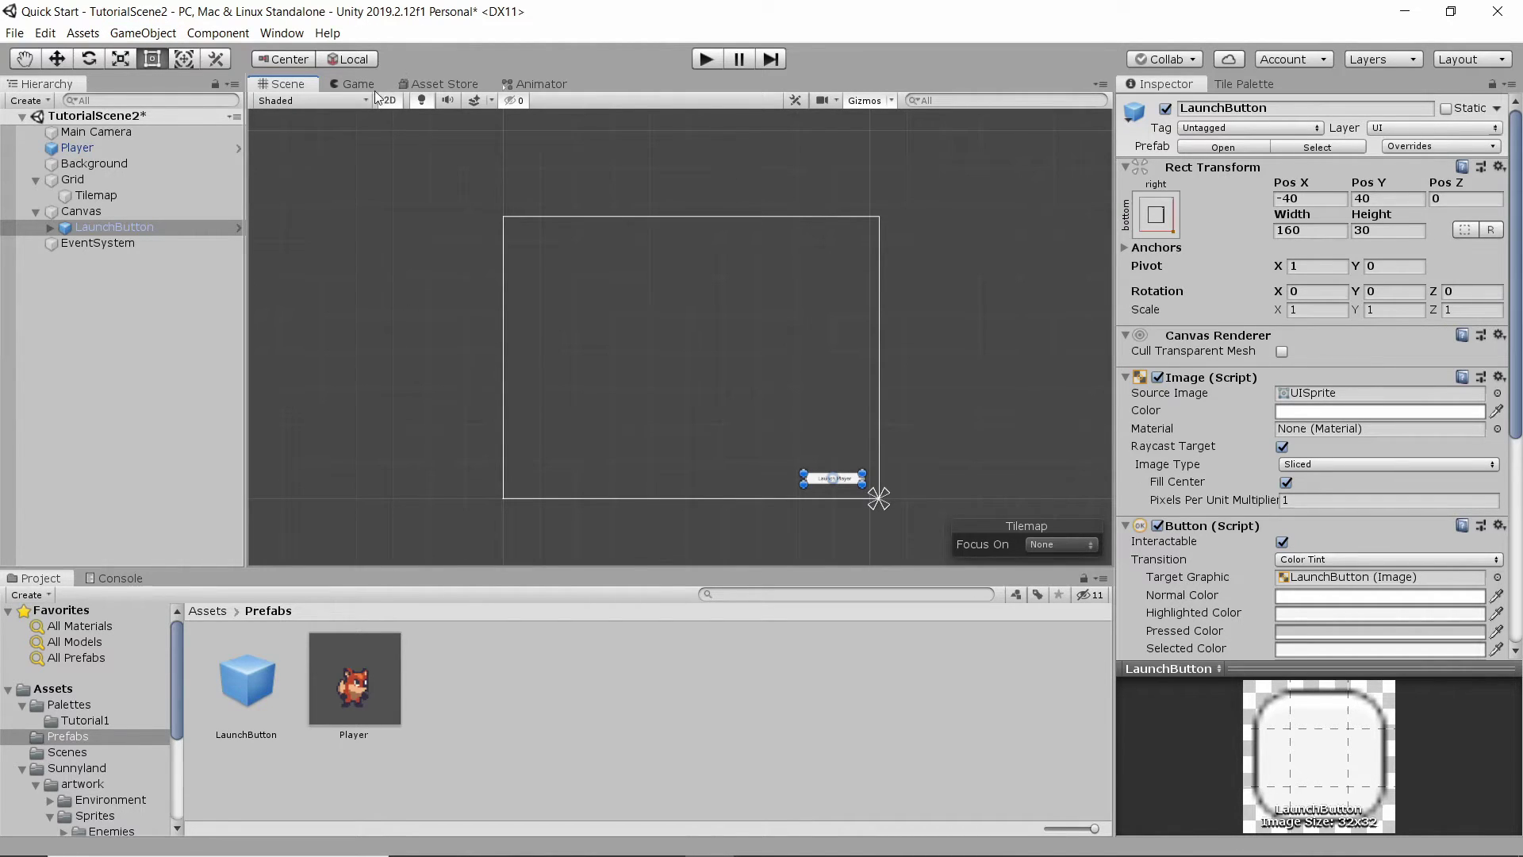
scroll(961, 409, "up", 4)
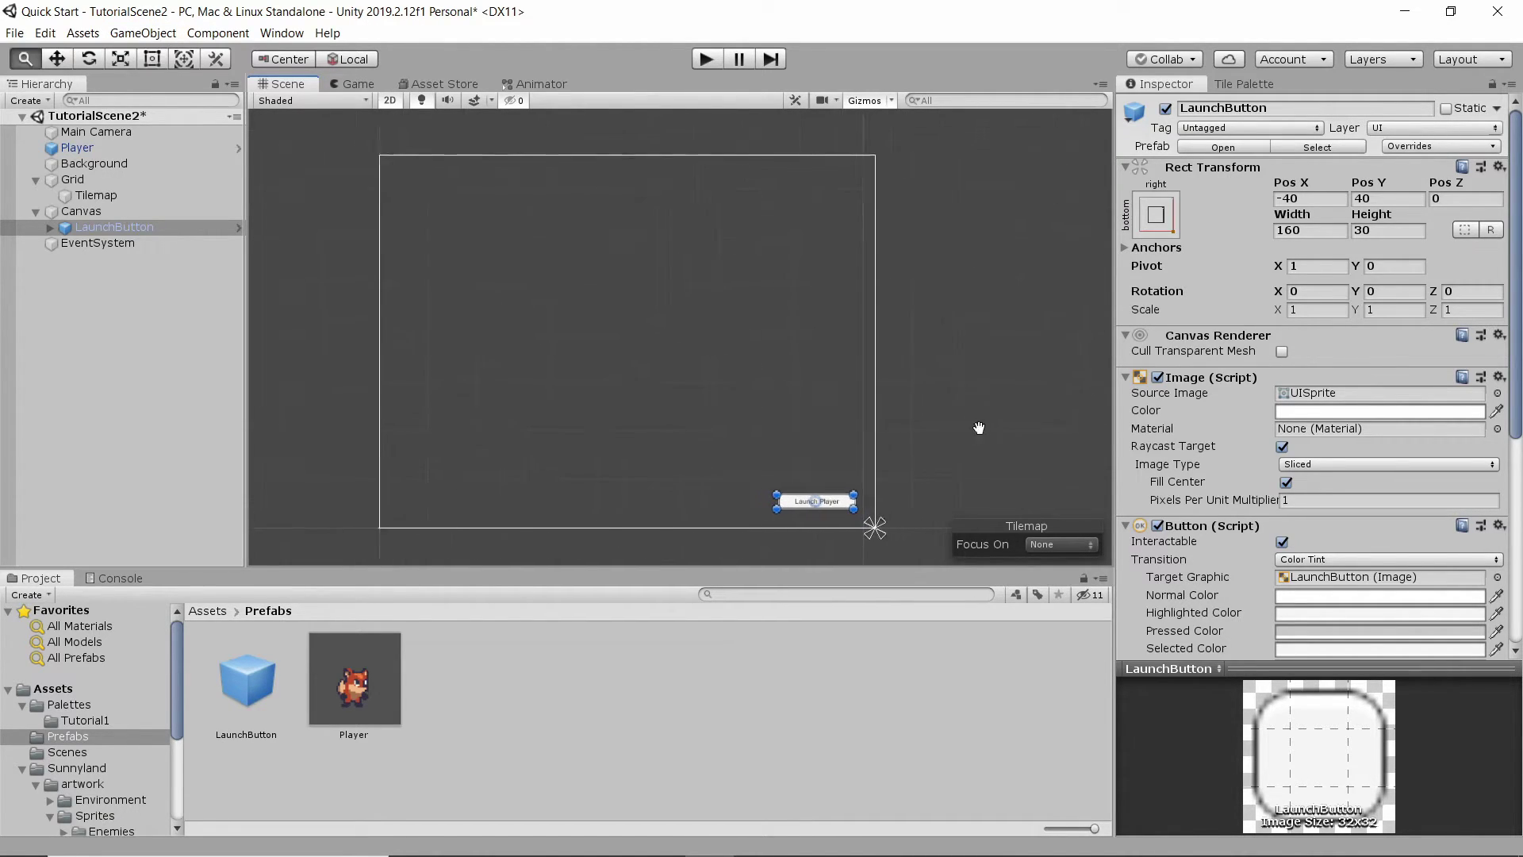
left_click(1162, 221)
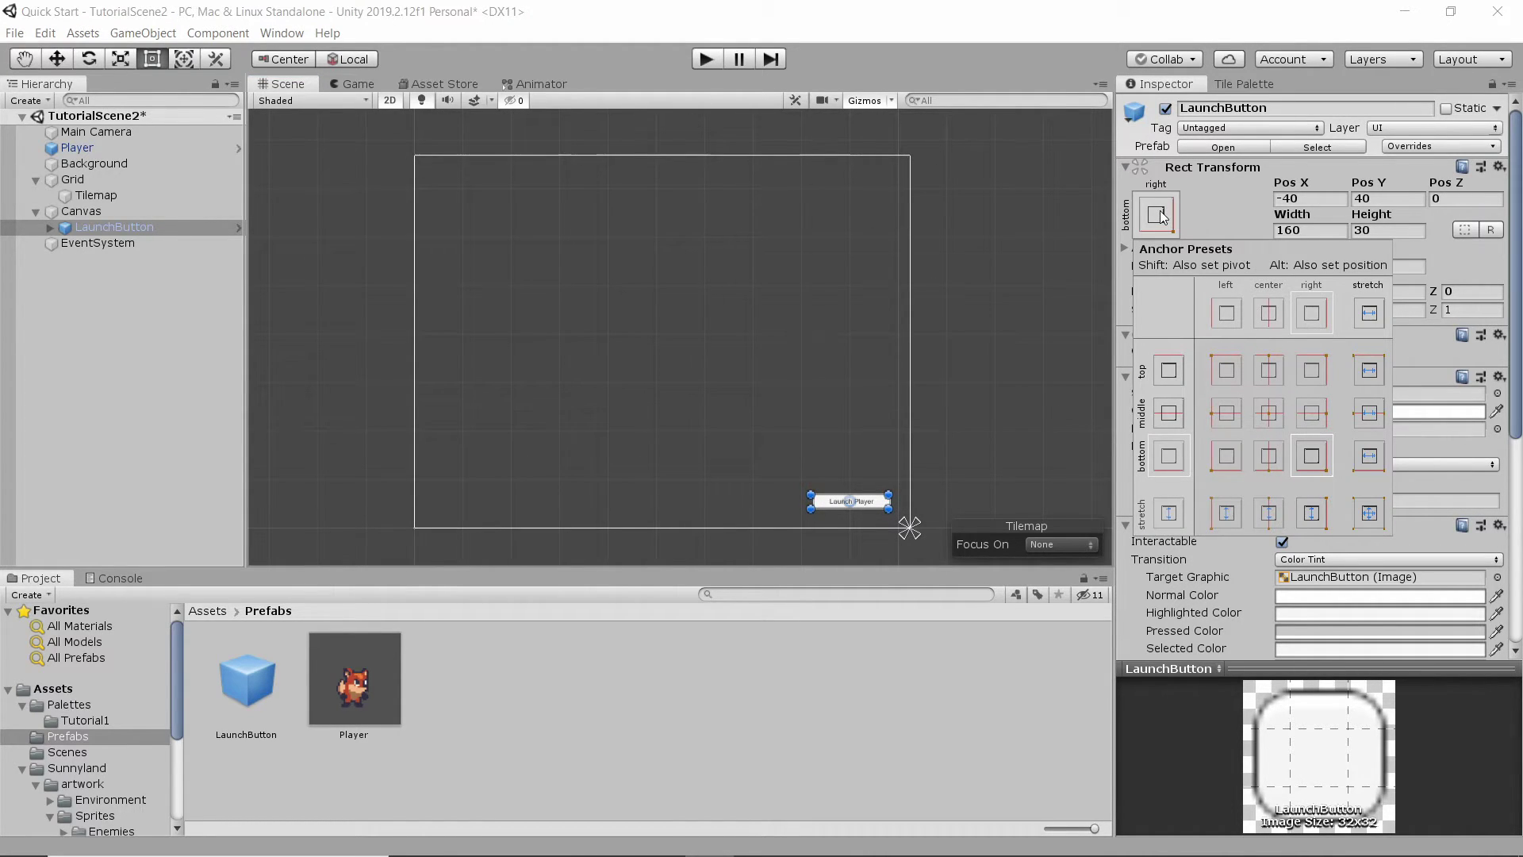
key("alt")
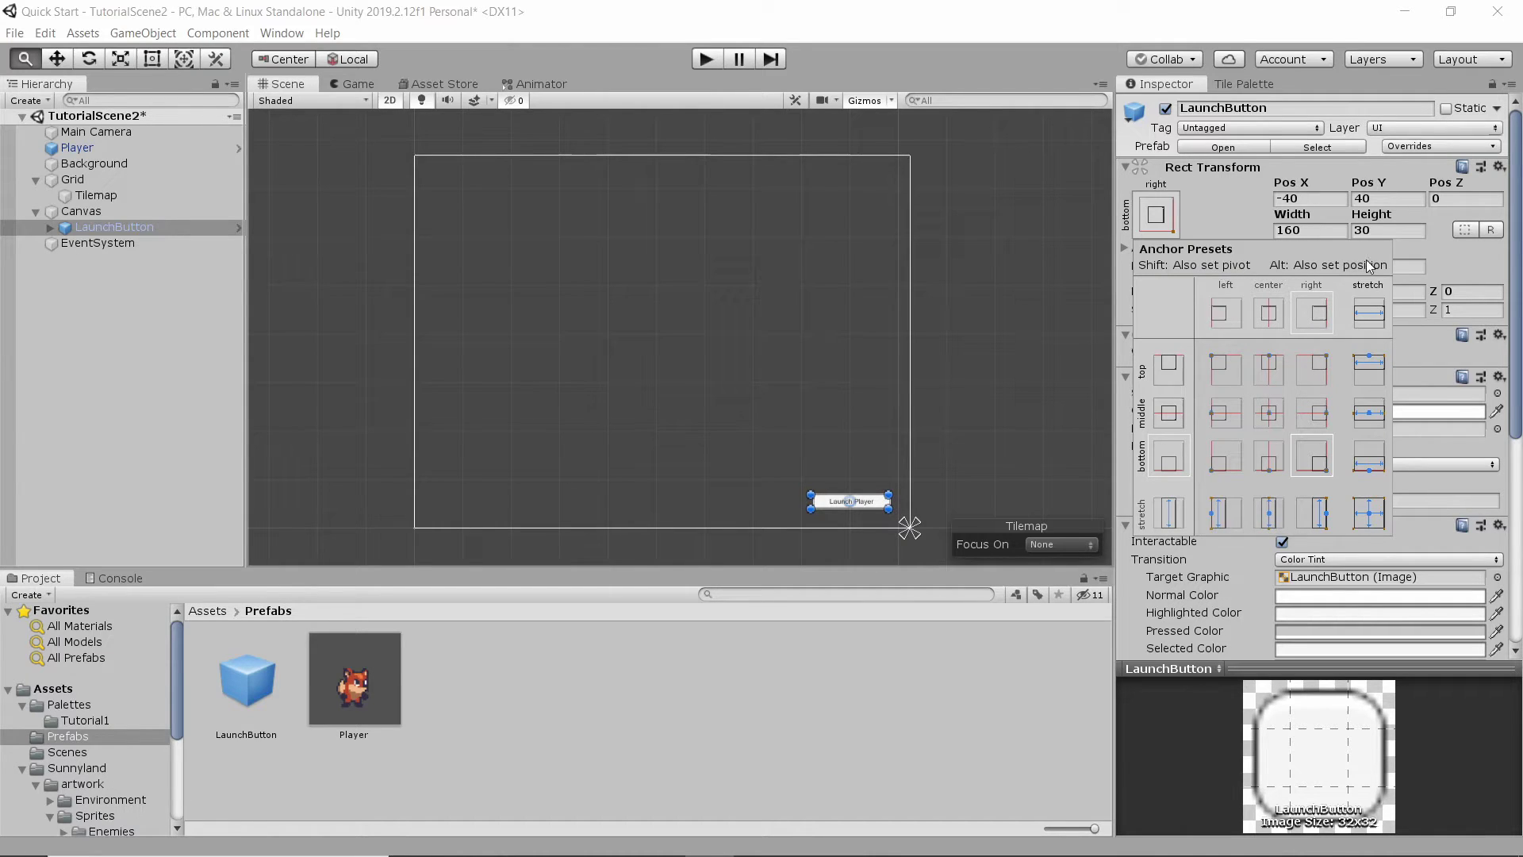
left_click(1226, 370, "alt+shift")
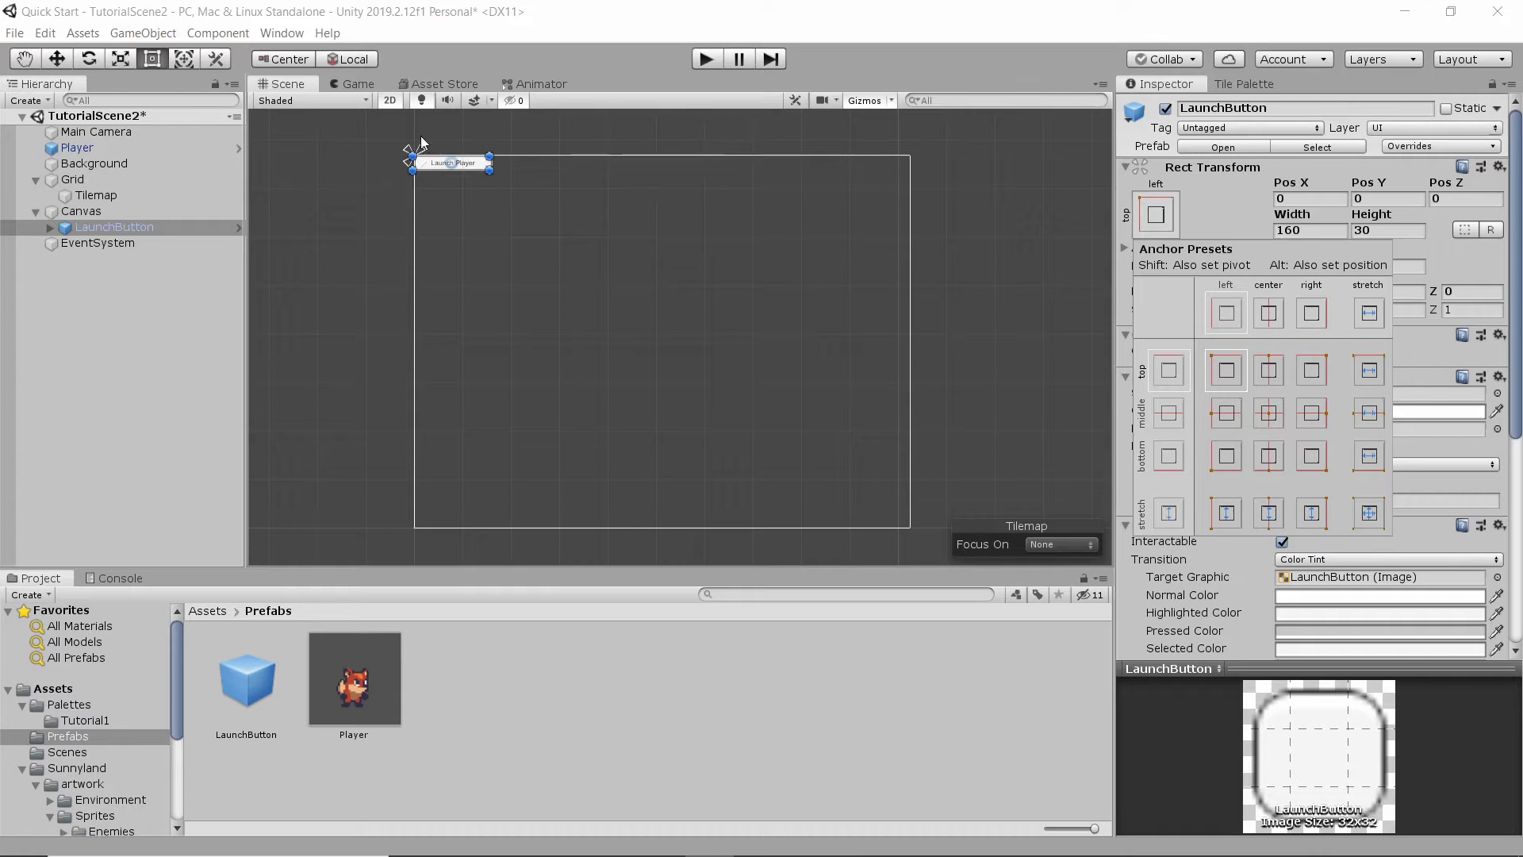
Set the Game view's aspect ratio to 16:9 and check the button's placement in the Game and Scene views
left_click(371, 86)
left_click(371, 86)
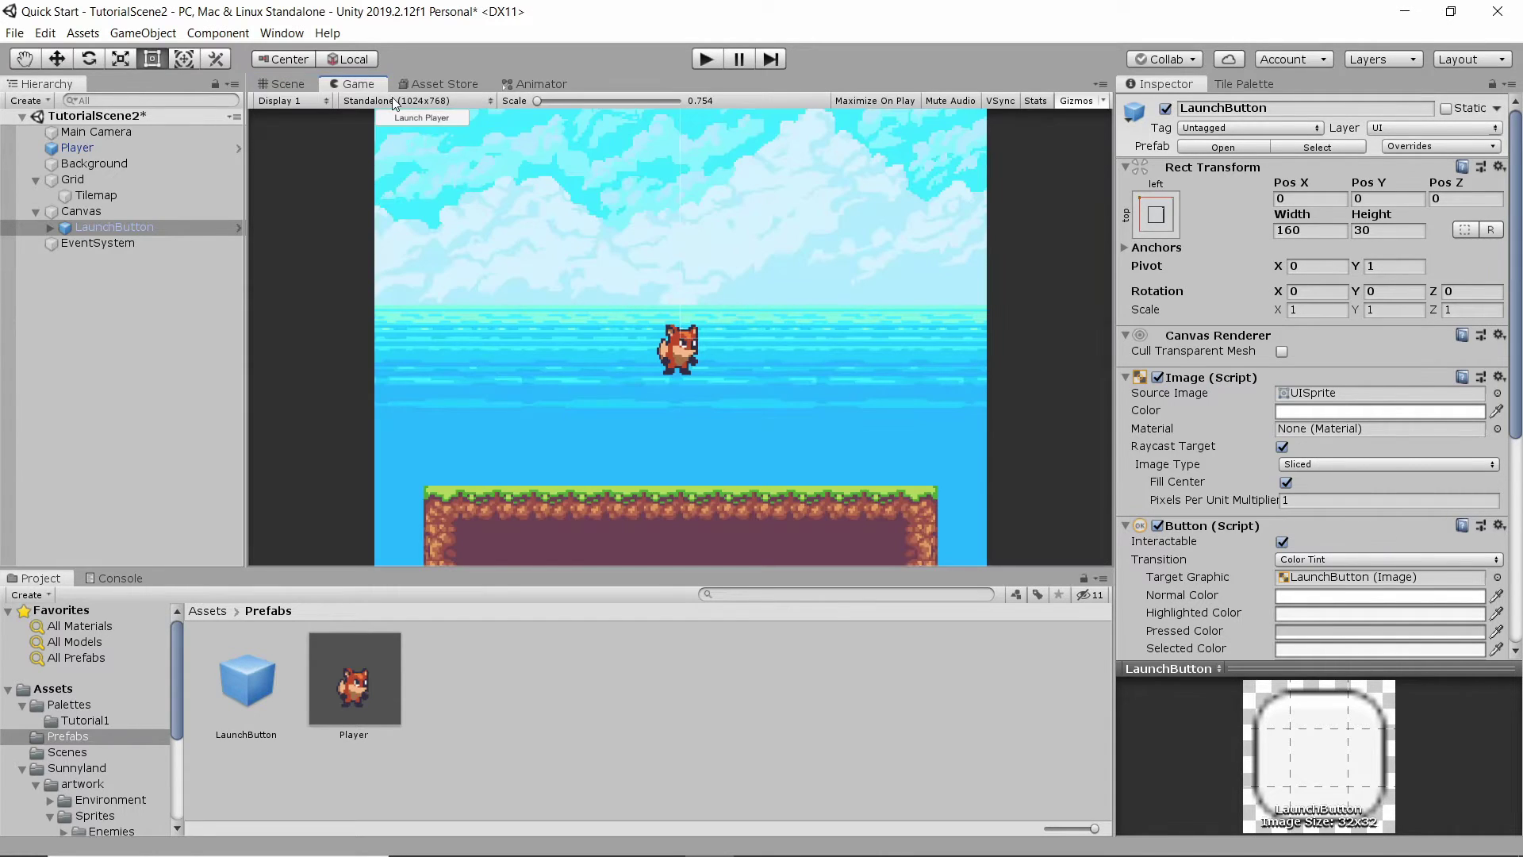
left_click(404, 101)
left_click(401, 236)
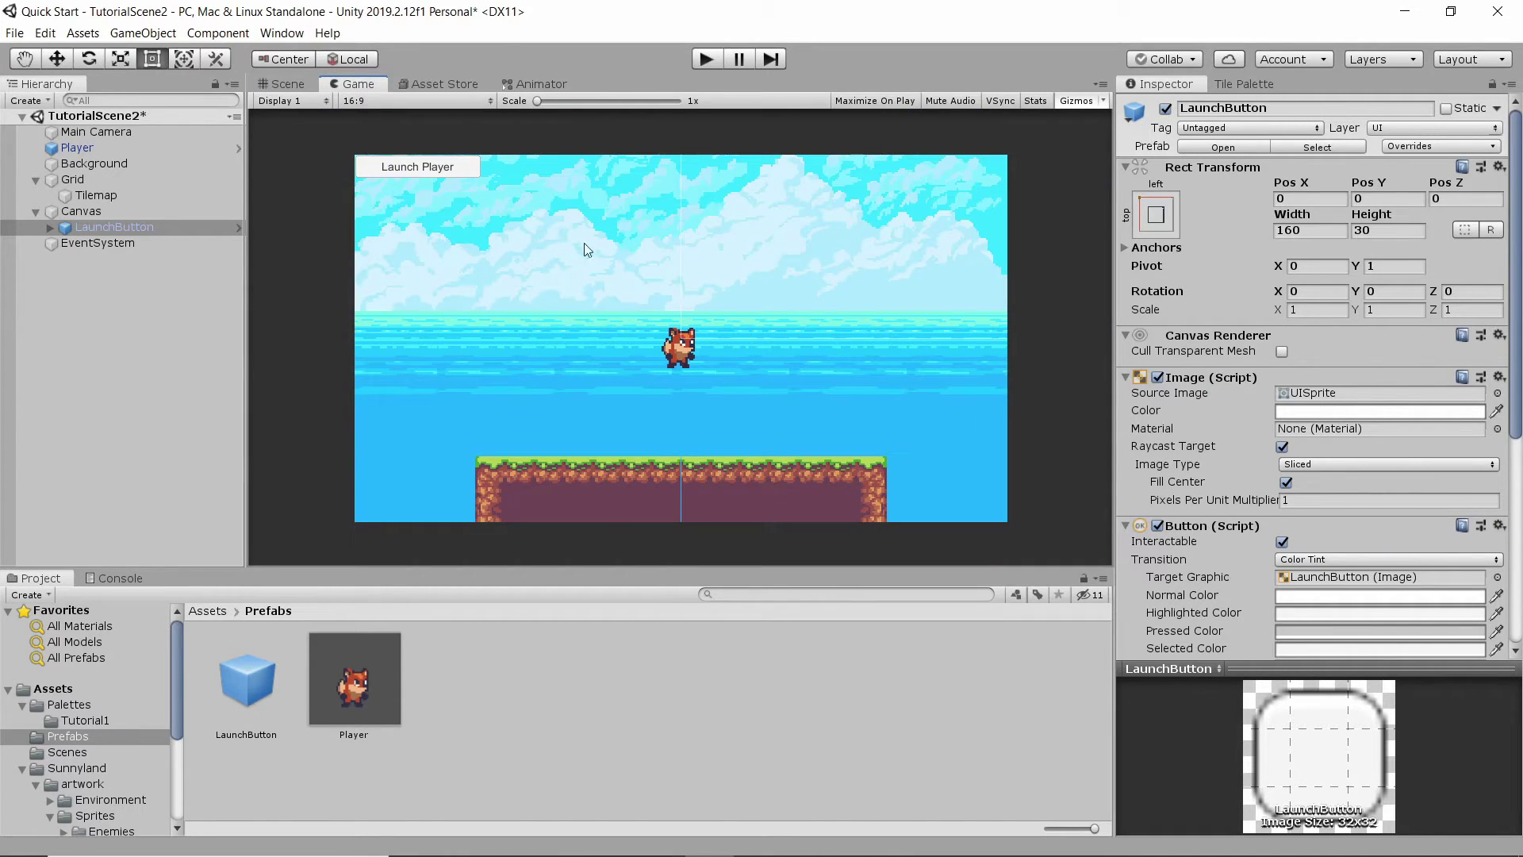
left_click(282, 85)
left_click(349, 84)
Offset LaunchButton from its corner by setting Pos X to 40 and Pos Y to -40
left_click(1314, 199)
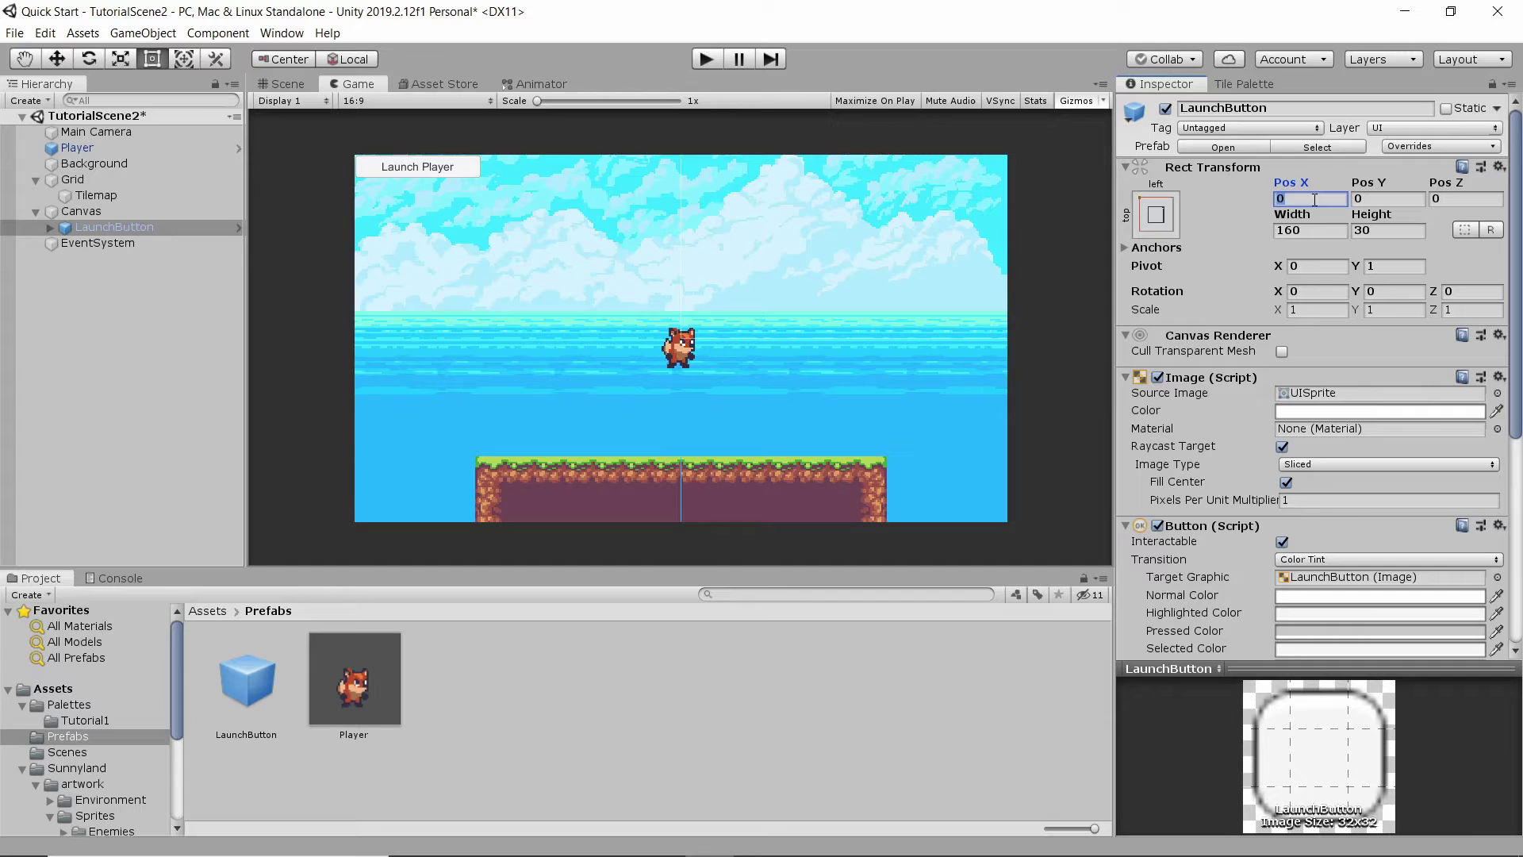
type("40")
key("Tab")
type("-40")
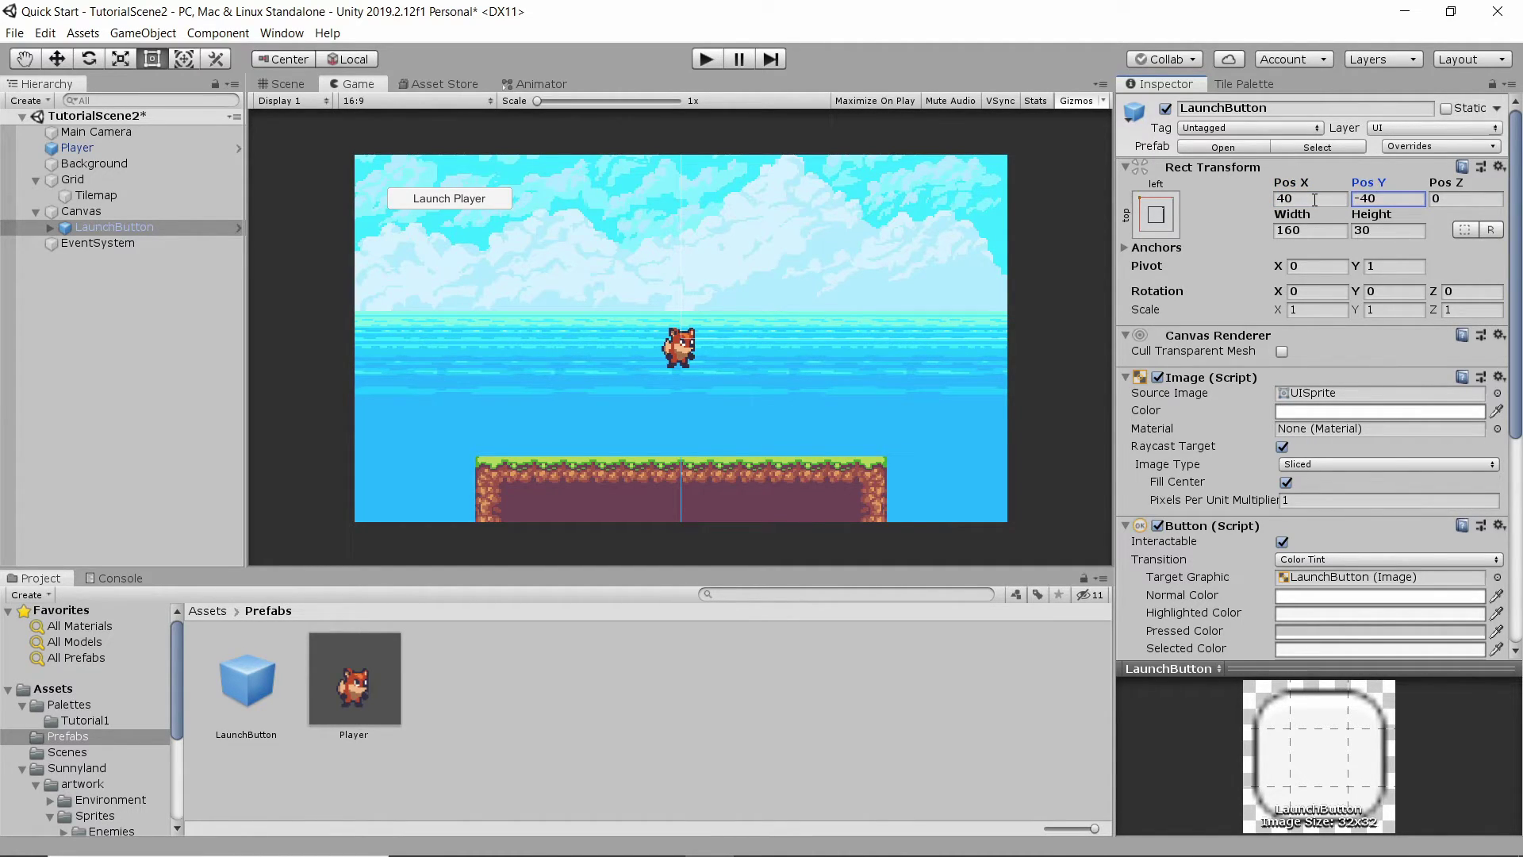
left_click(507, 173)
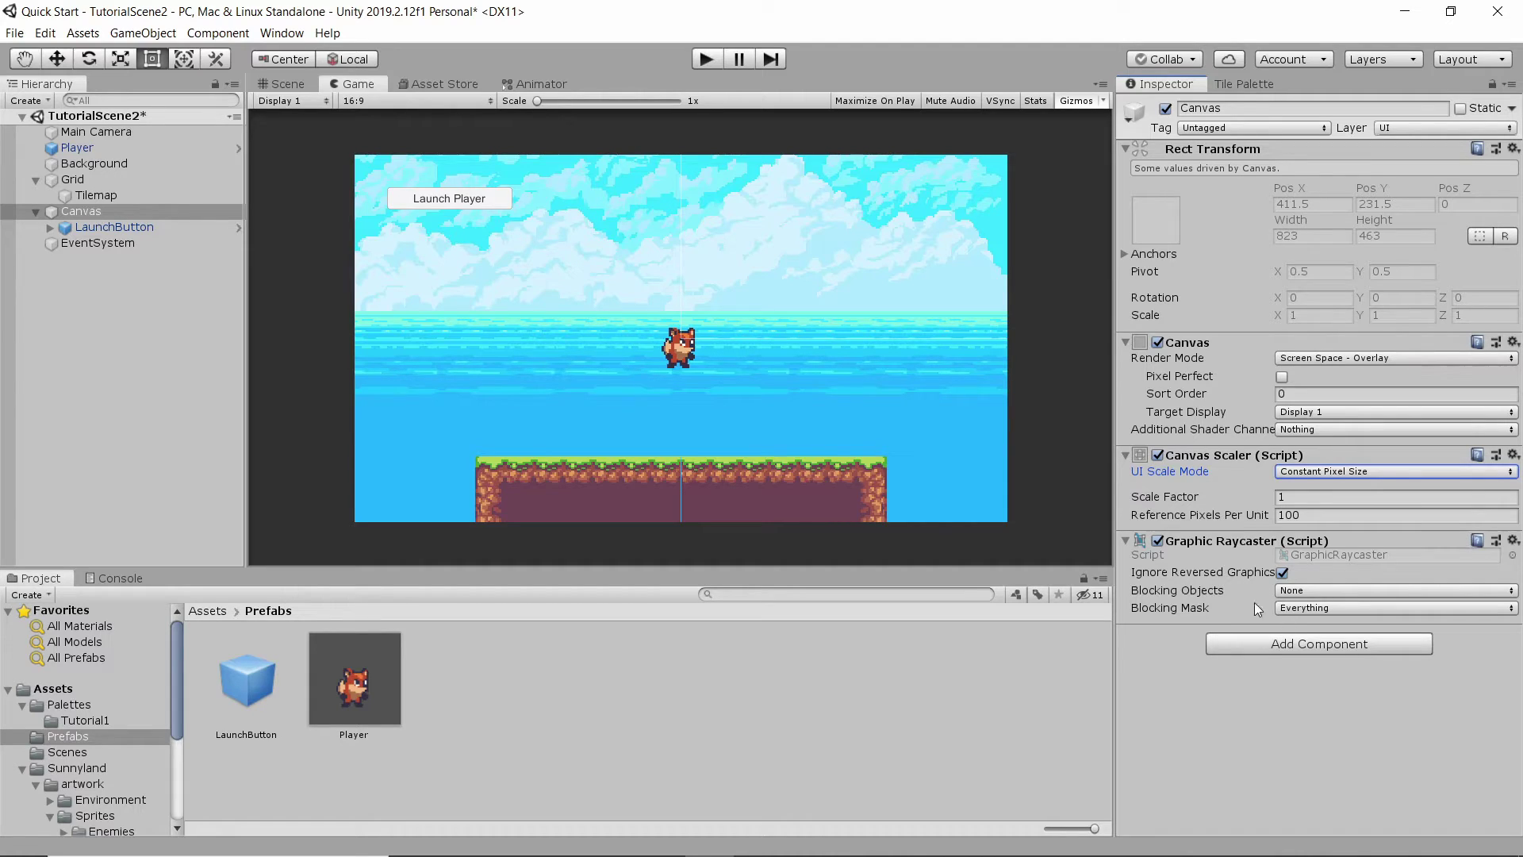
Set the Canvas Scaler's UI Scale Mode on Canvas to Scale With Screen Size
left_click(79, 211)
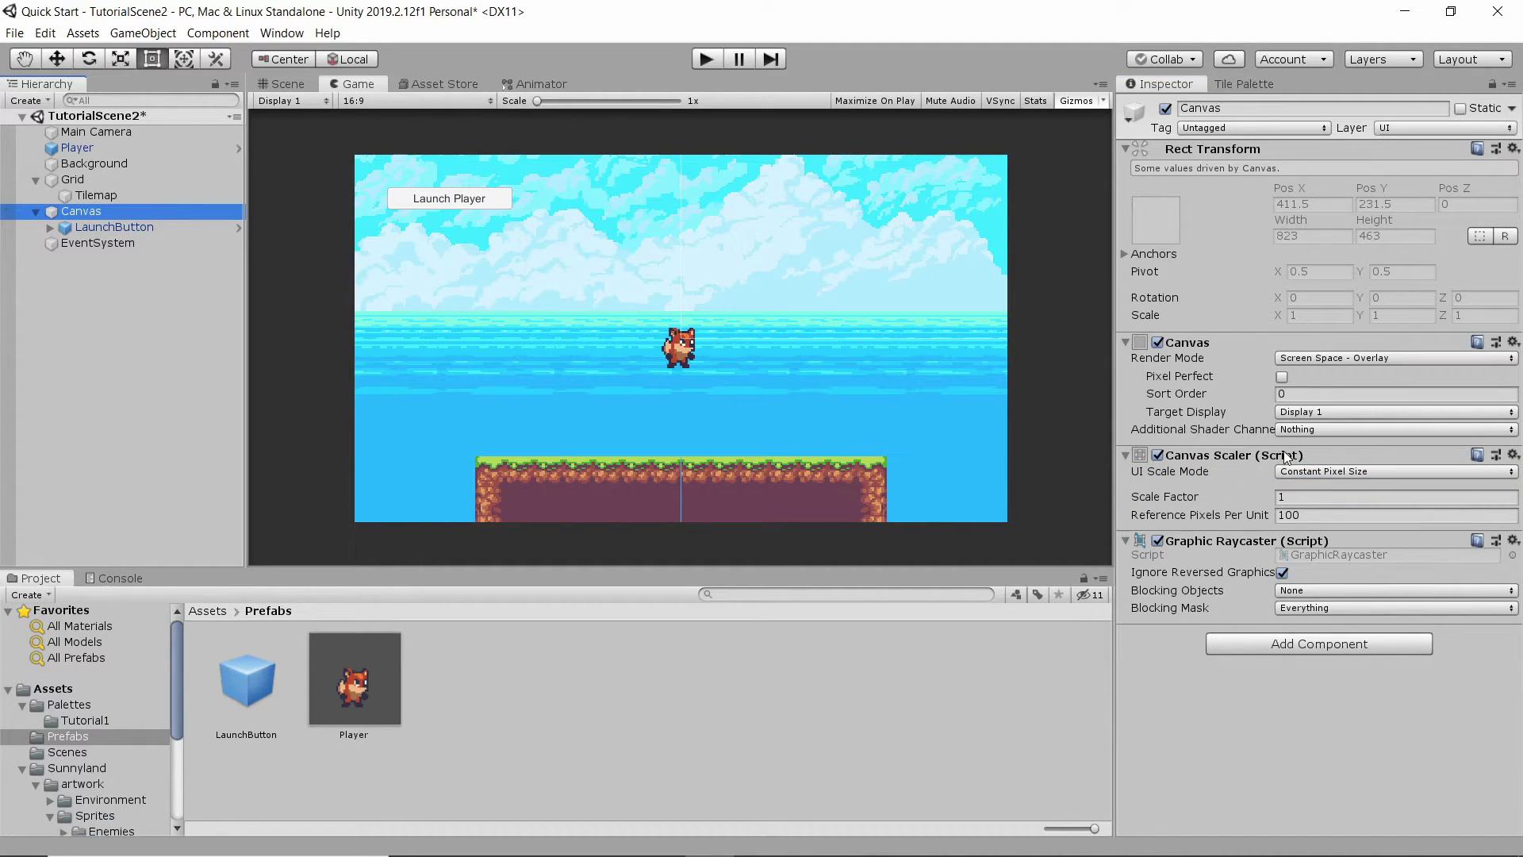
left_click(1301, 469)
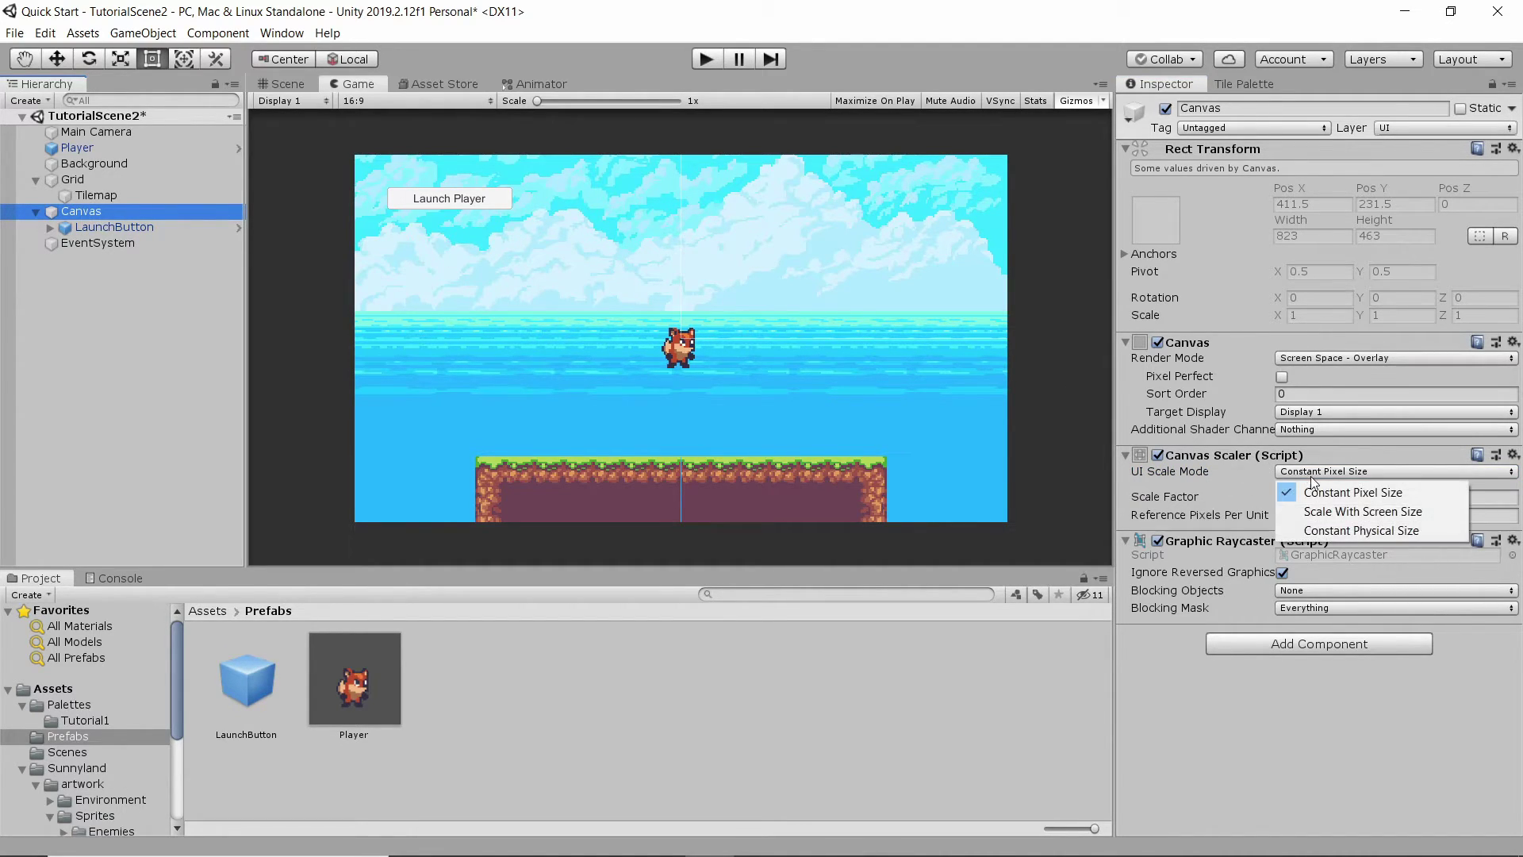
left_click(1442, 511)
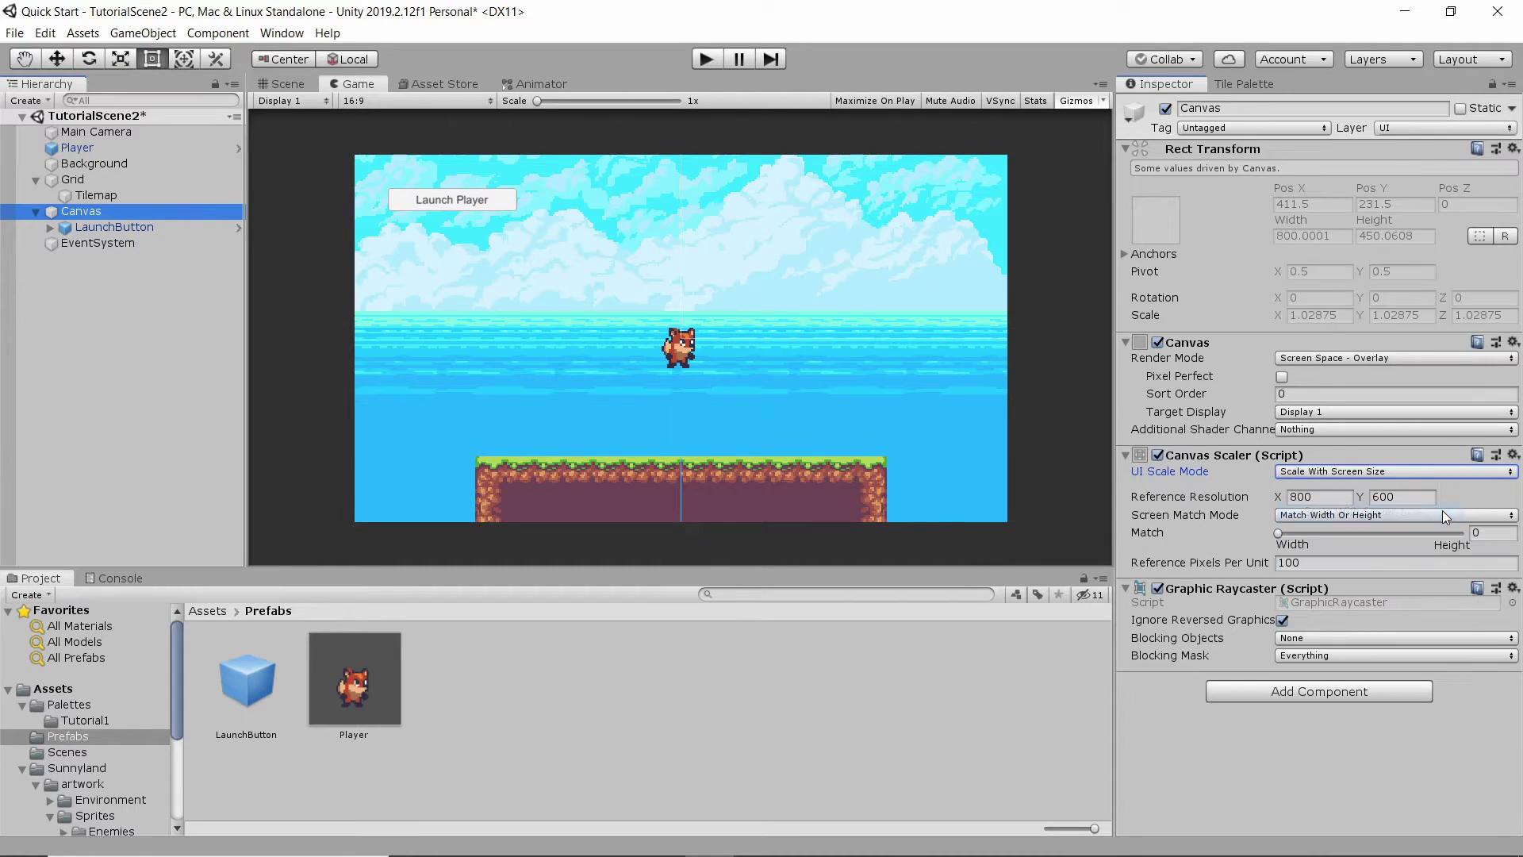
Set the Canvas Scaler's Reference Resolution to 1920 by 1080
left_click(1342, 496)
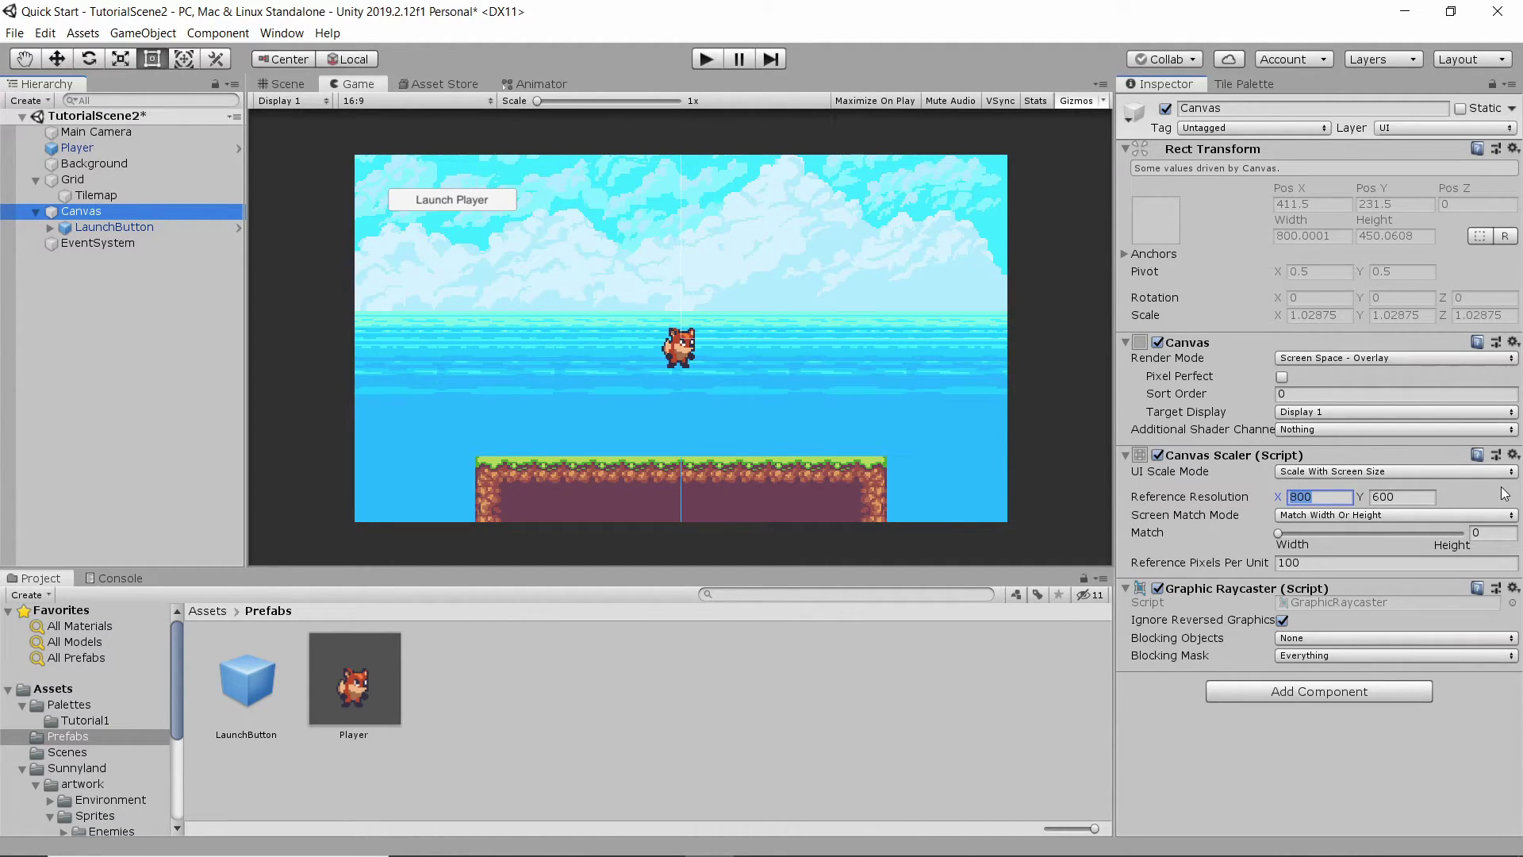
type("1920")
key("Tab")
type("1080")
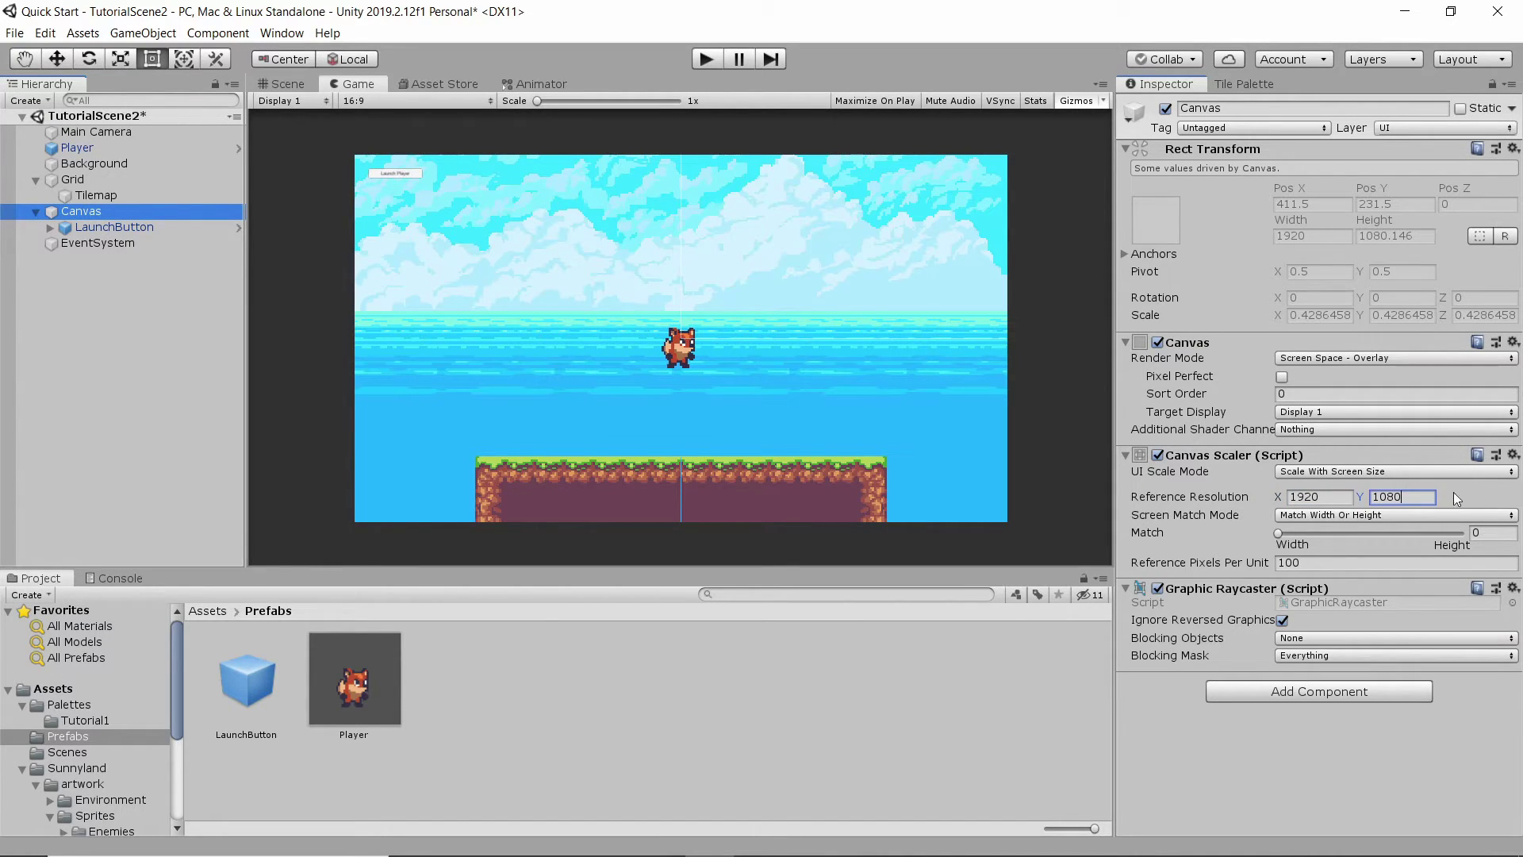
left_click(1052, 442)
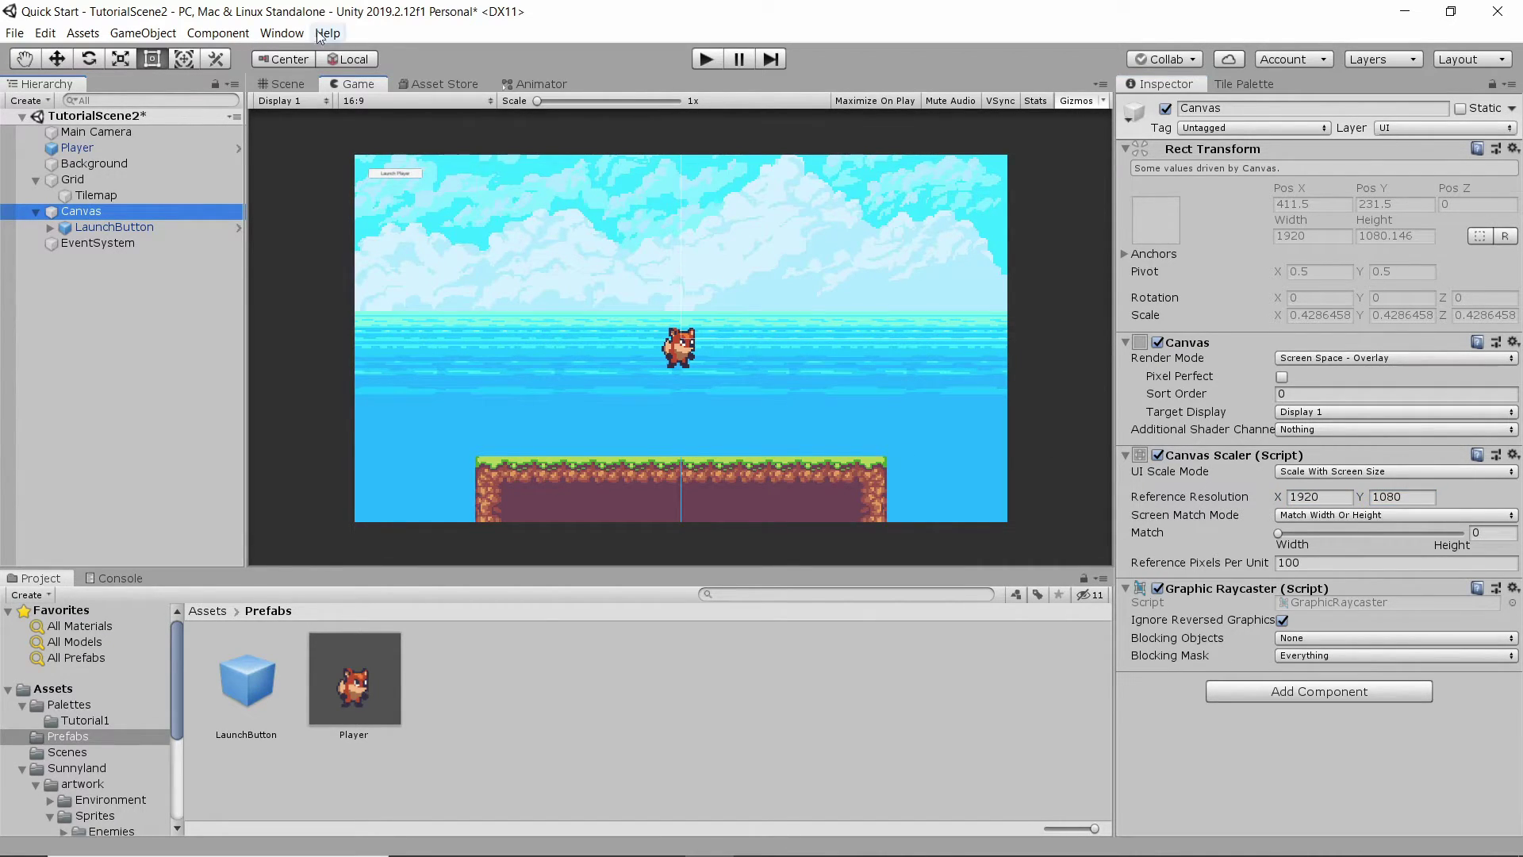
Set the font size of LaunchButton's child Text object to 46
left_click(98, 228)
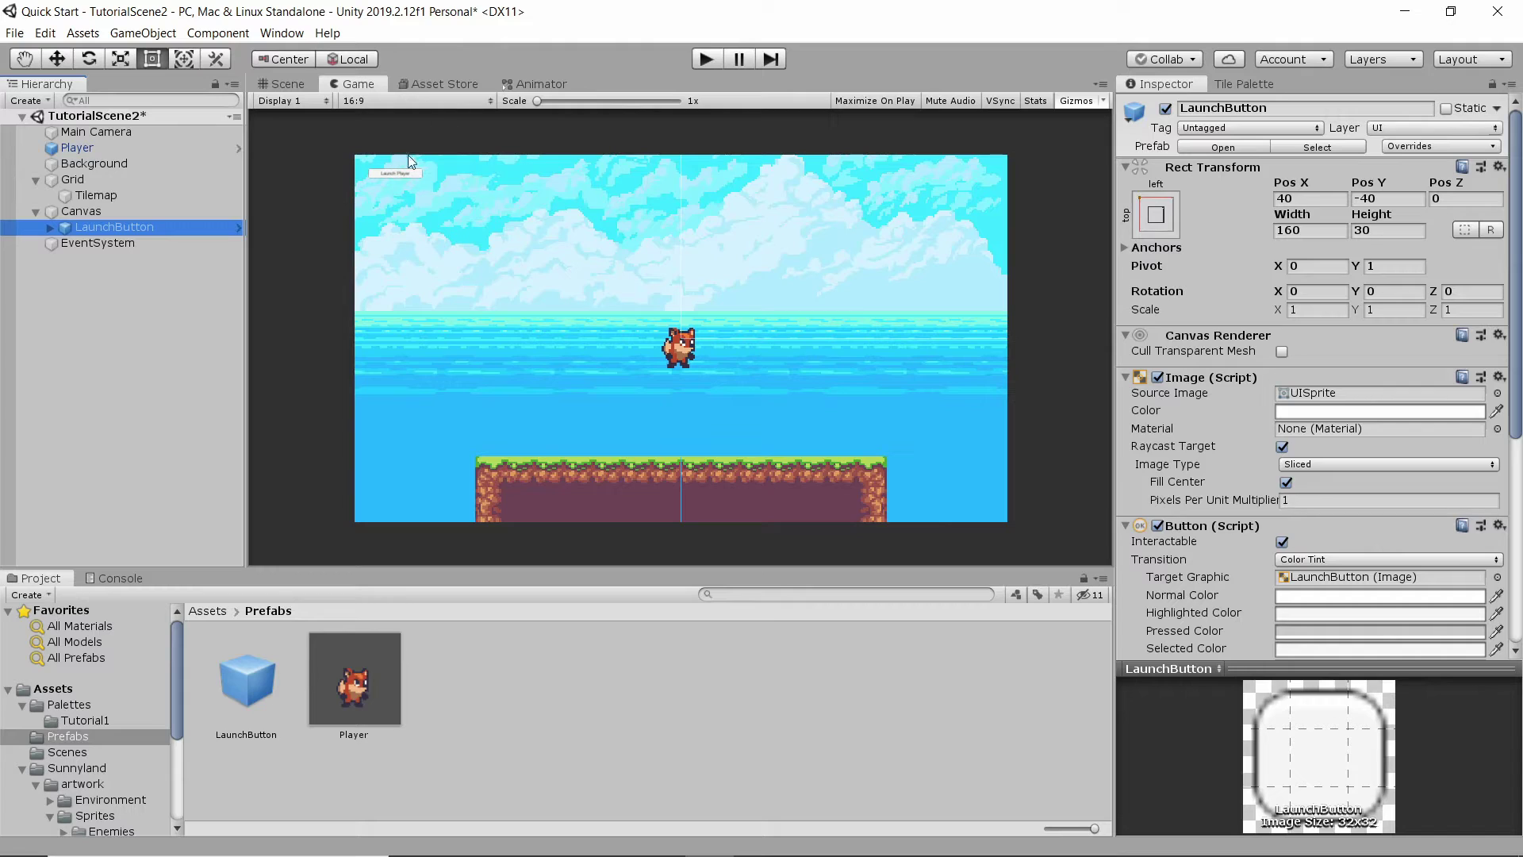
key("Right")
left_click(116, 241)
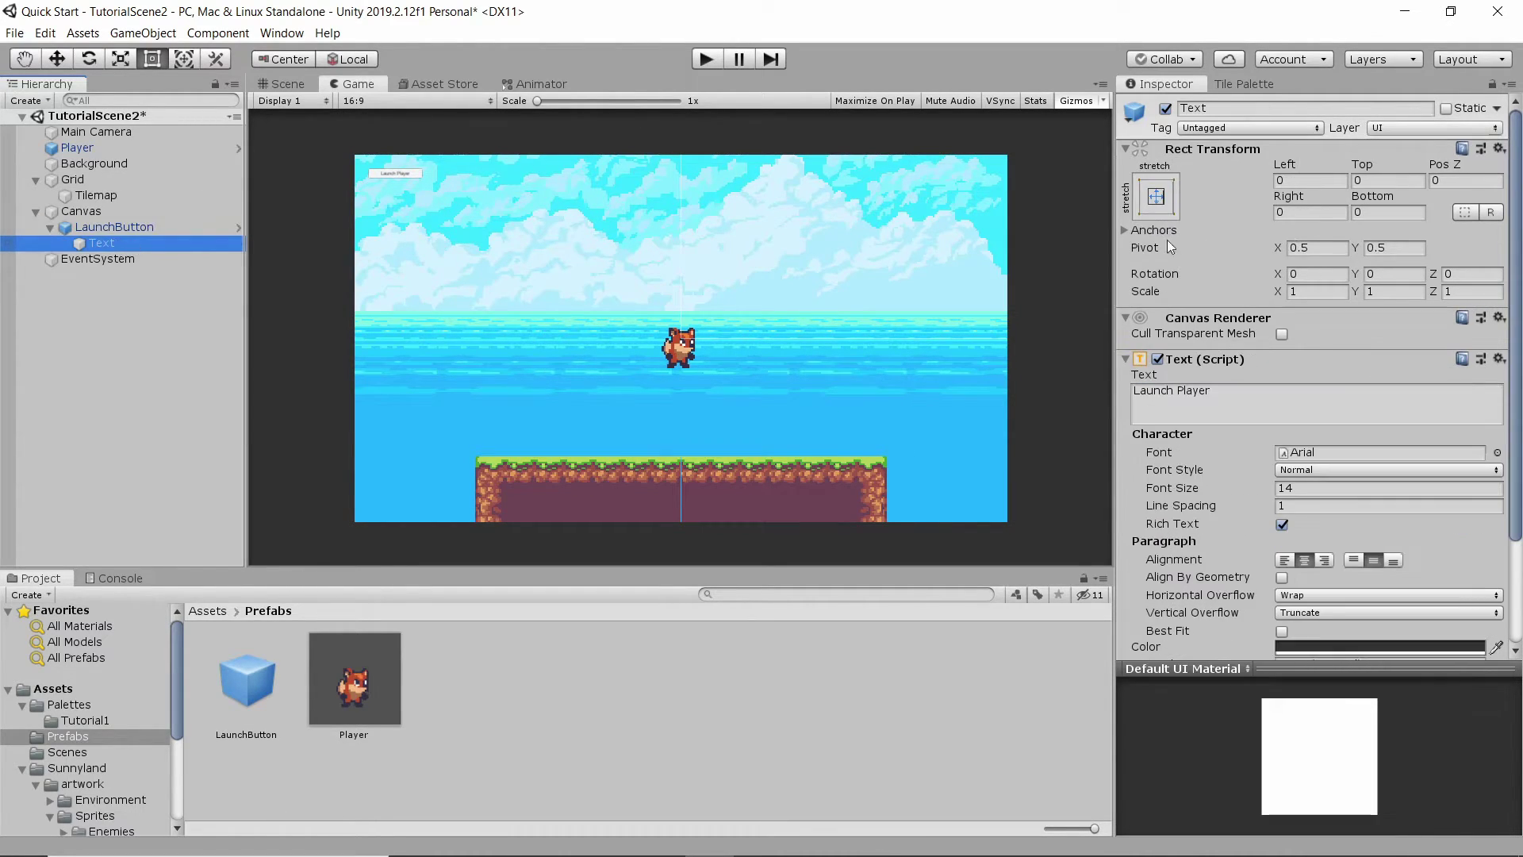
scroll(1260, 371, "down", 3)
left_click(1321, 355)
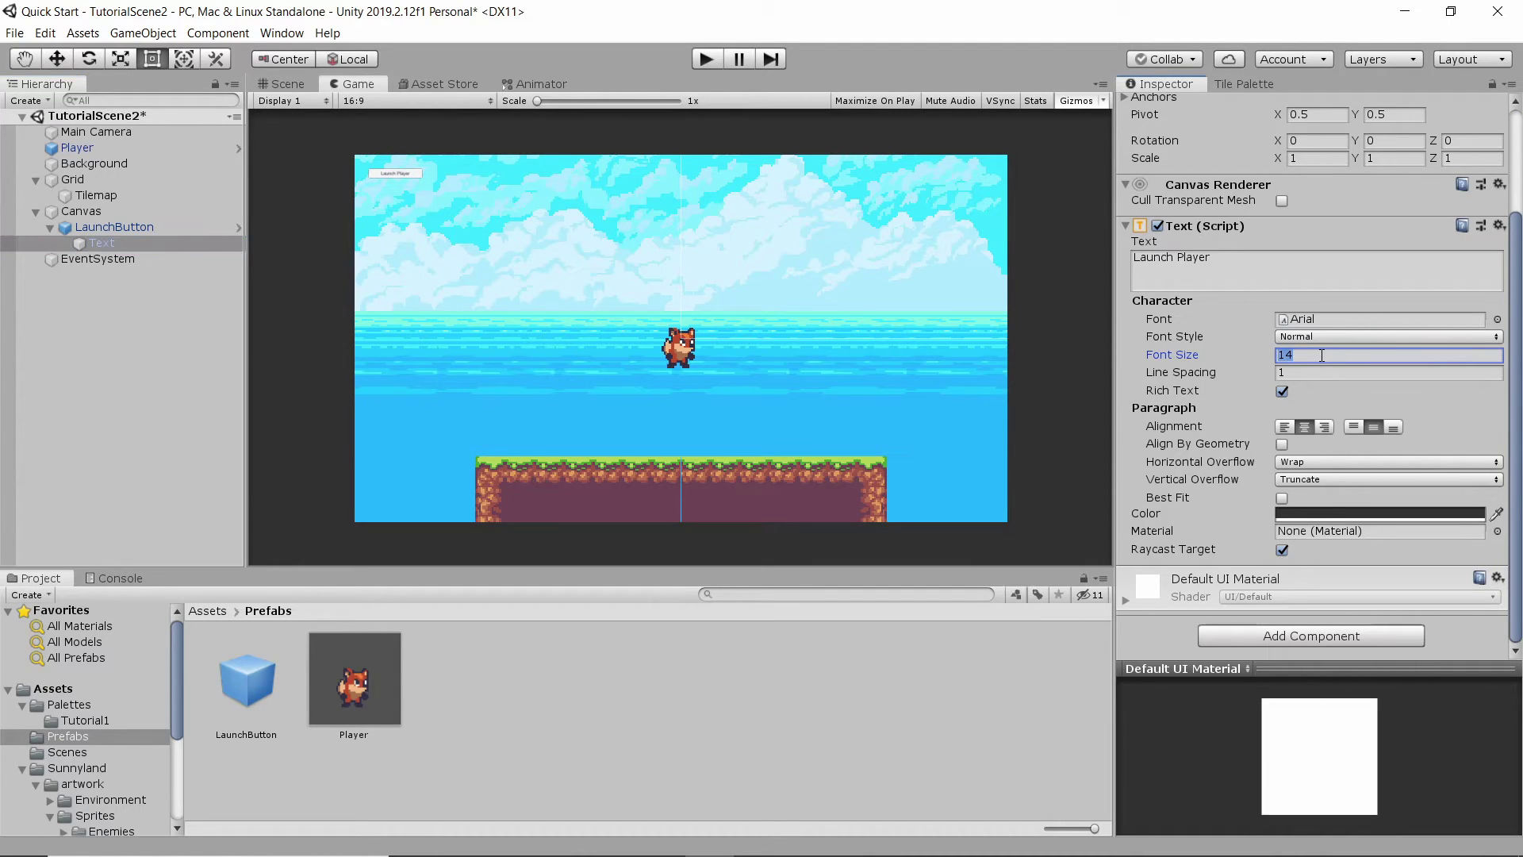
type("46")
key("Tab")
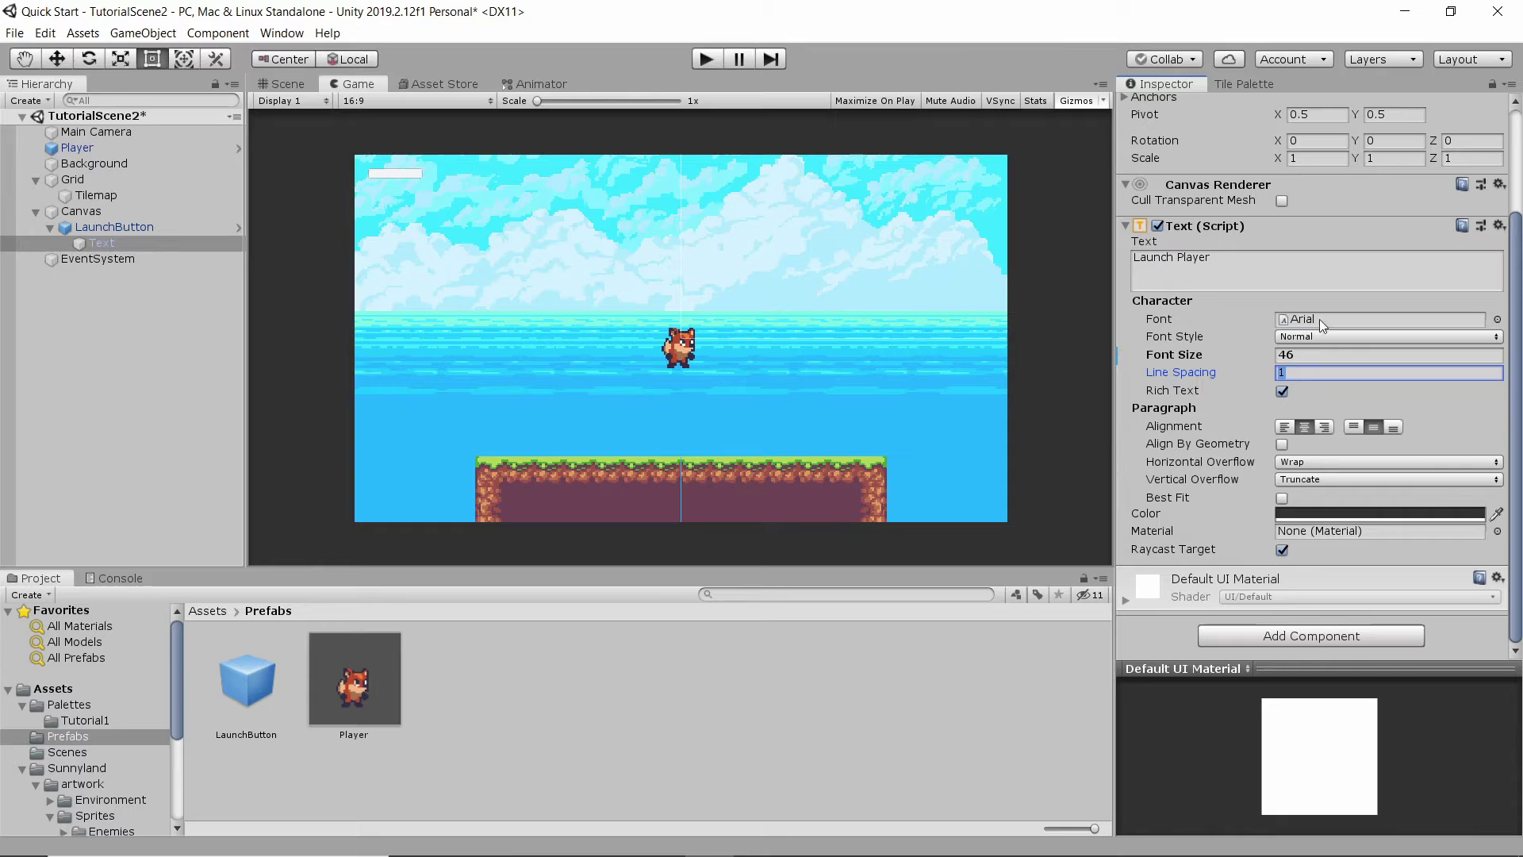
scroll(1245, 306, "up", 3)
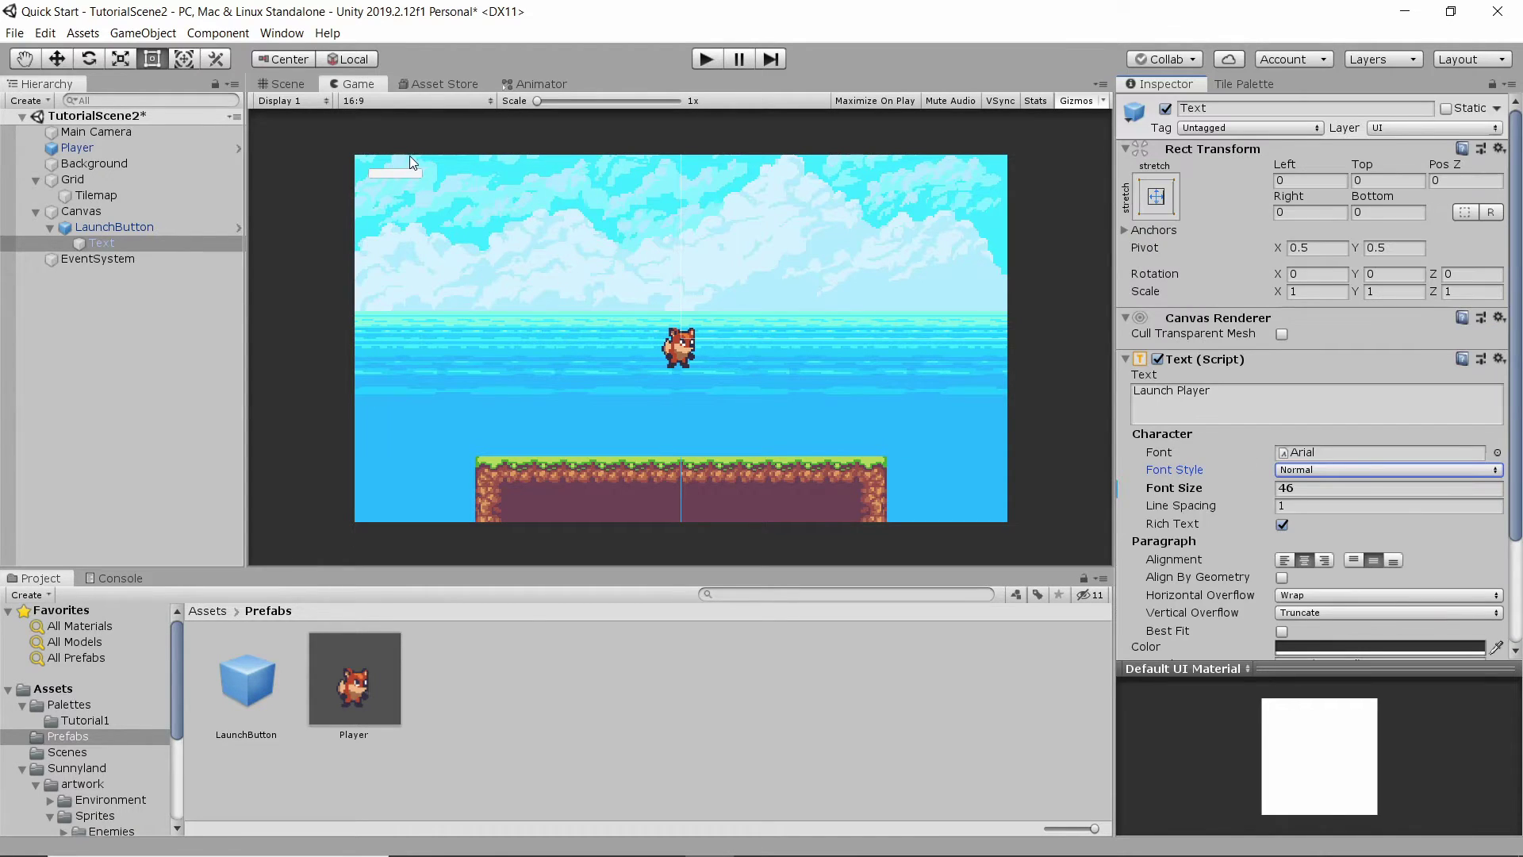
Resize LaunchButton to a width of 400 and a height of 80
left_click(117, 227)
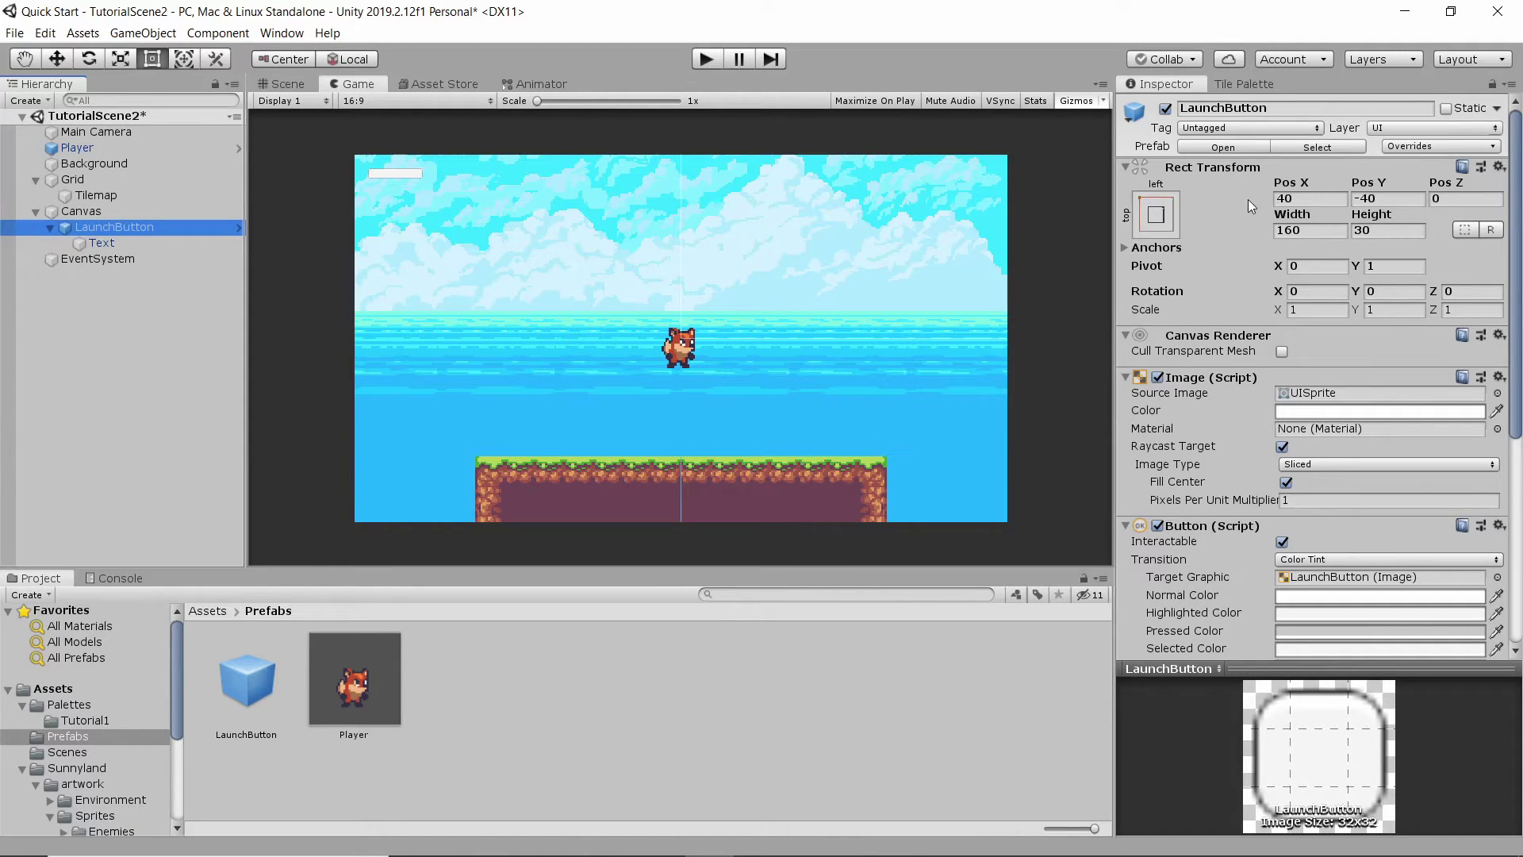
left_click(1305, 230)
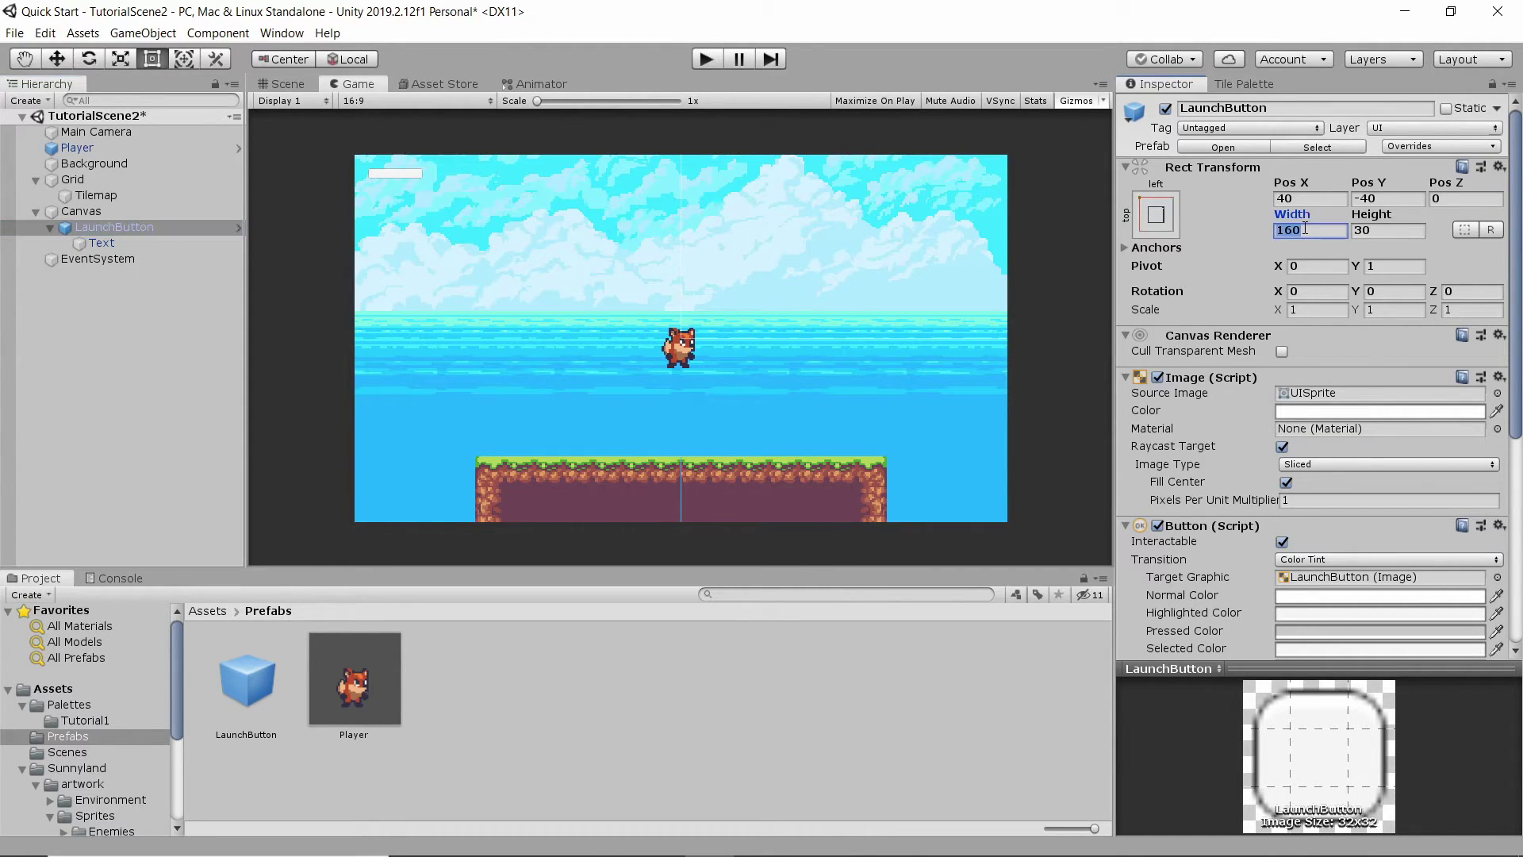
type("400")
key("Tab")
type("60")
key("BackSpace")
key("BackSpace")
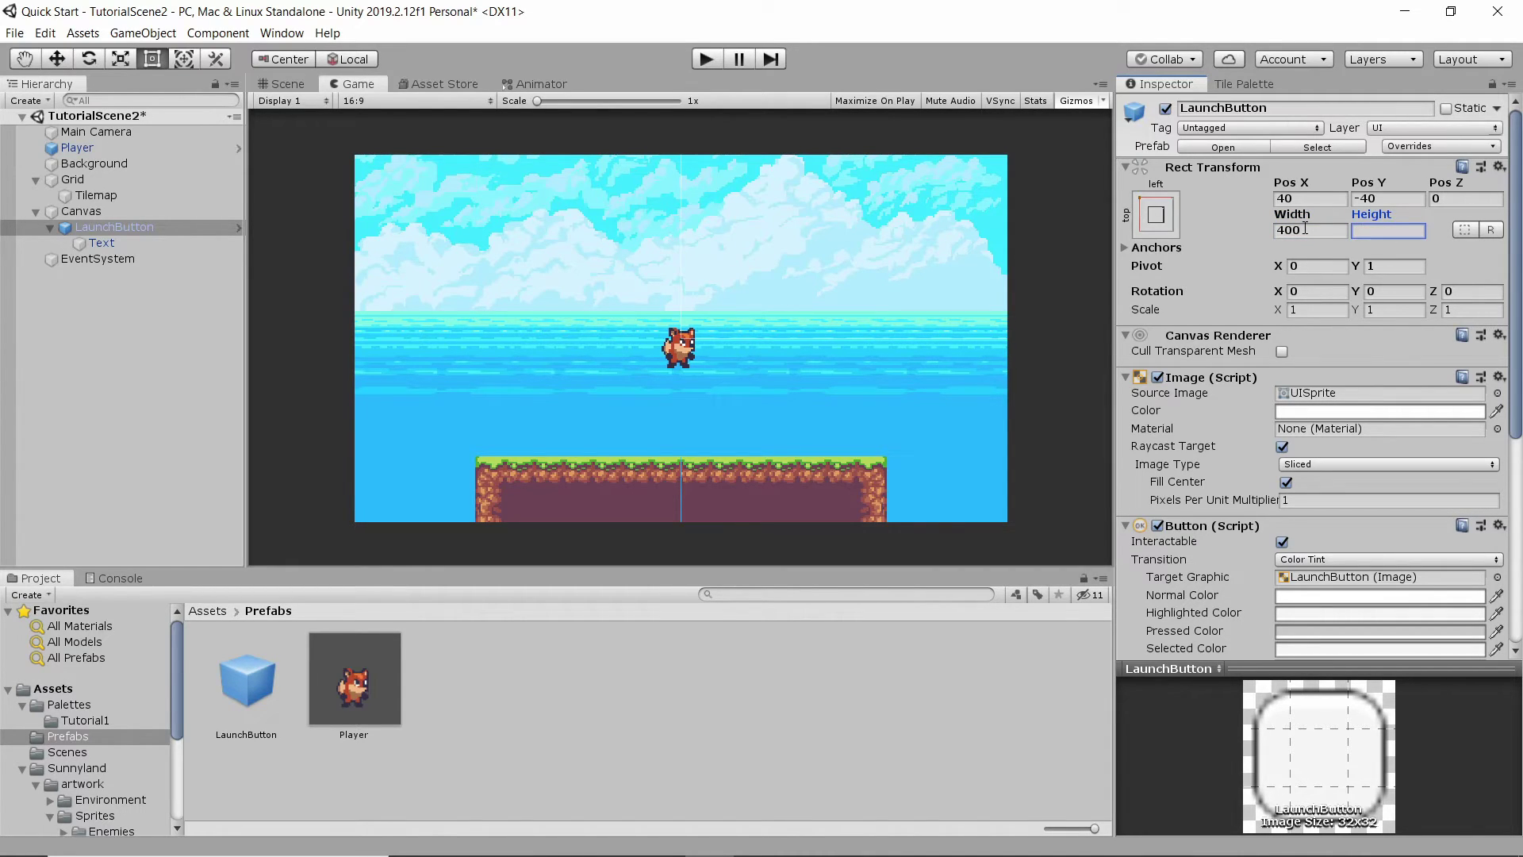
type("80")
left_click(473, 229)
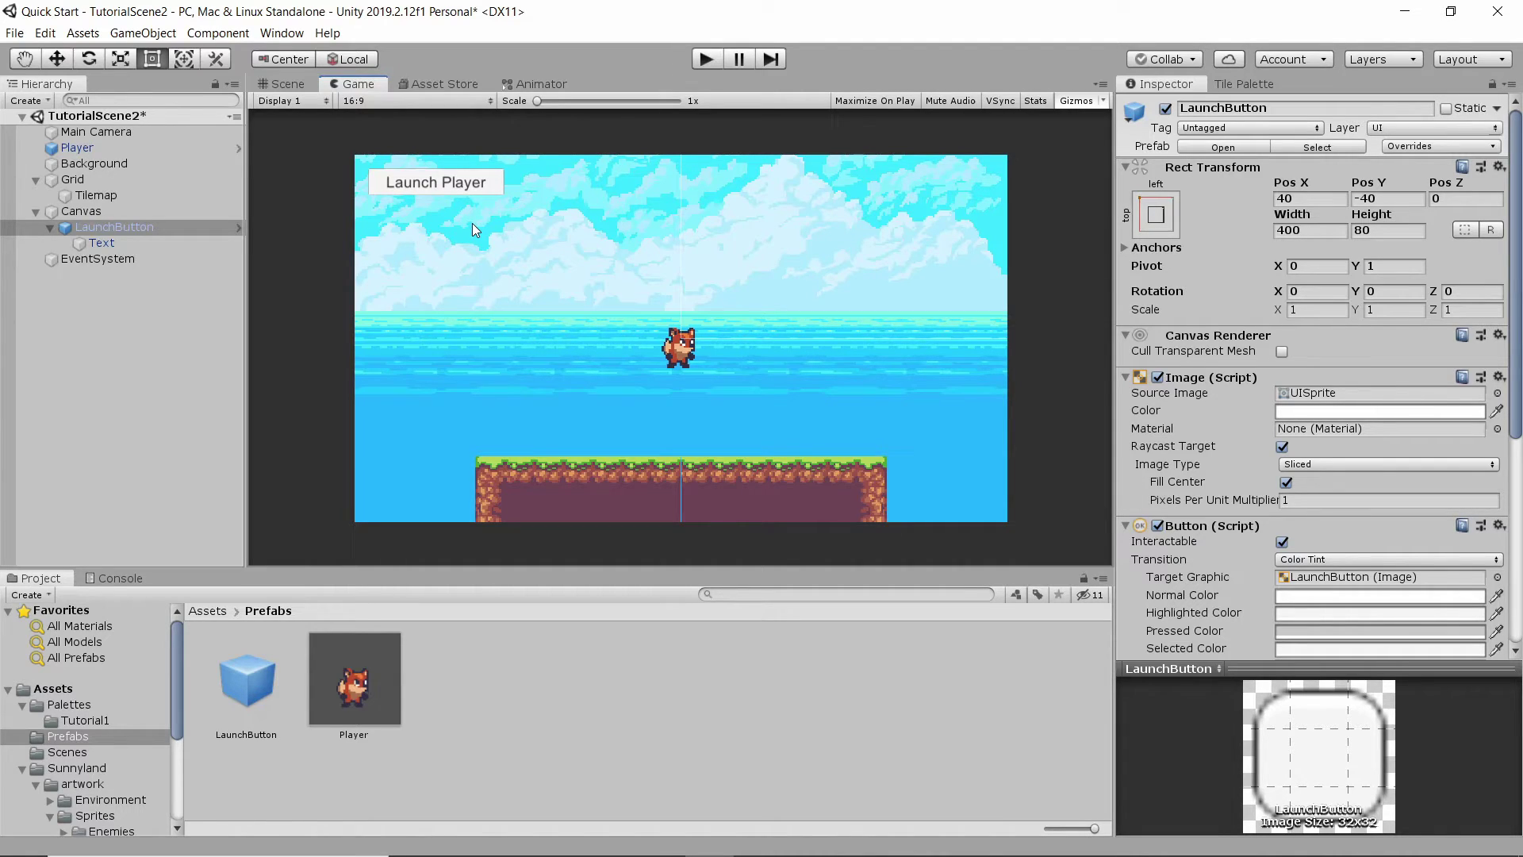
Widen the Inspector around LaunchButton's On Click event and open its Player Mover script in Visual Studio
scroll(1221, 358, "down", 7)
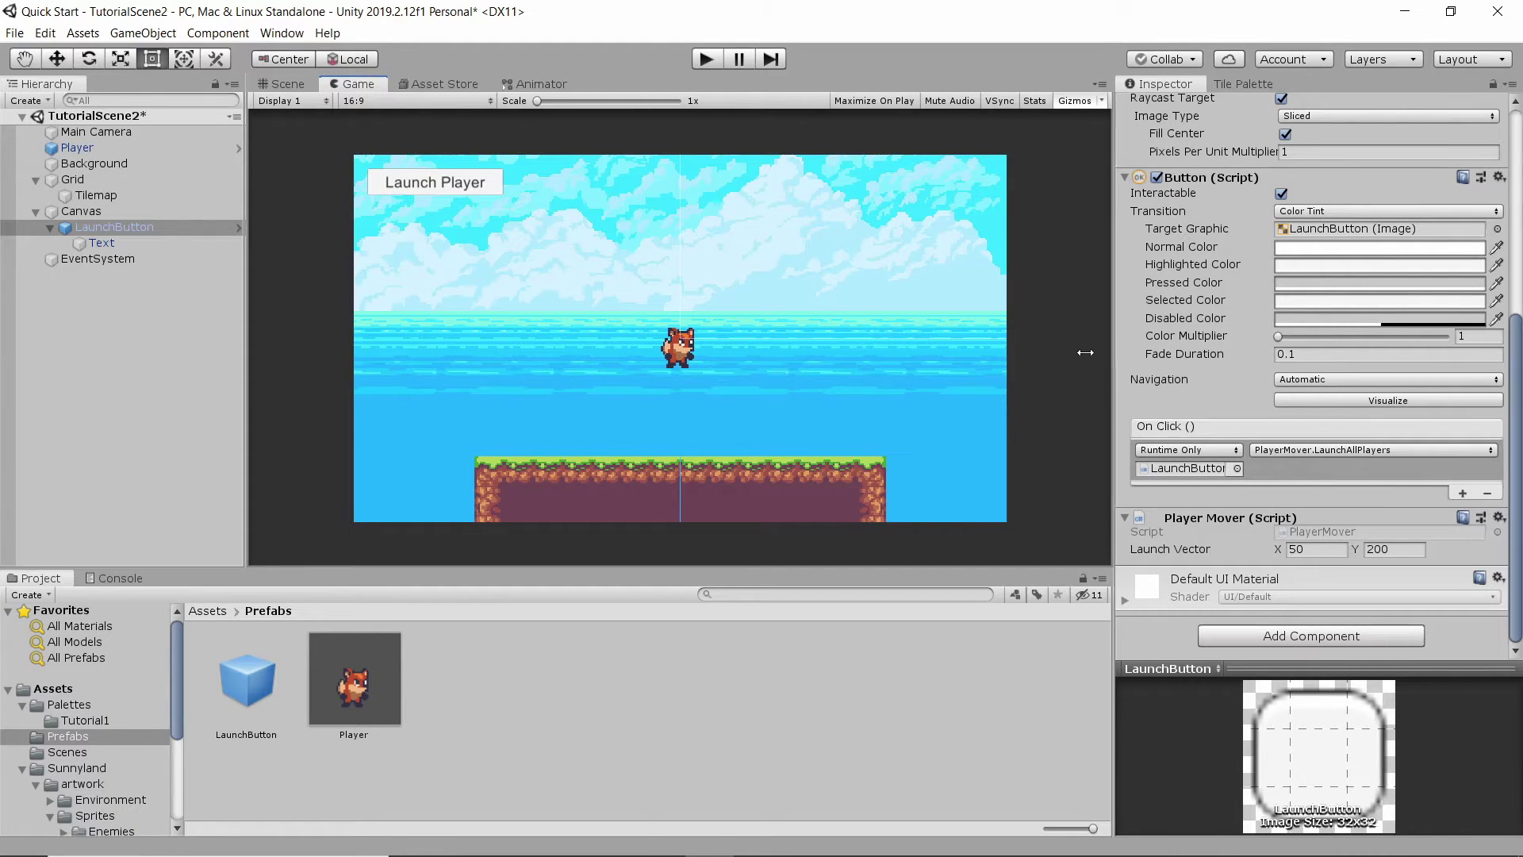
left_click_drag(1113, 354, 1035, 349)
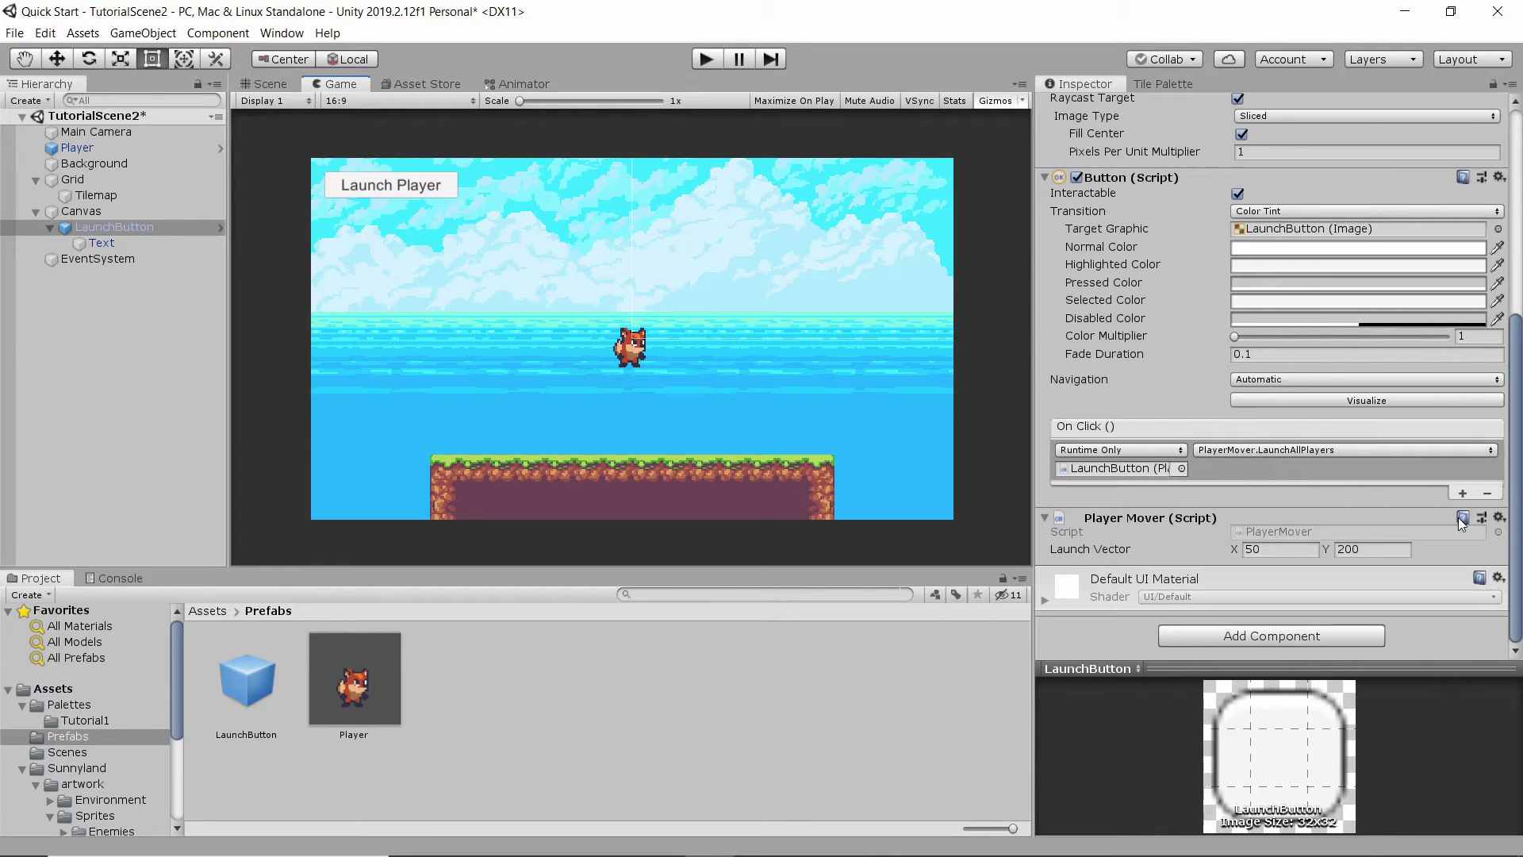
left_click(1498, 519)
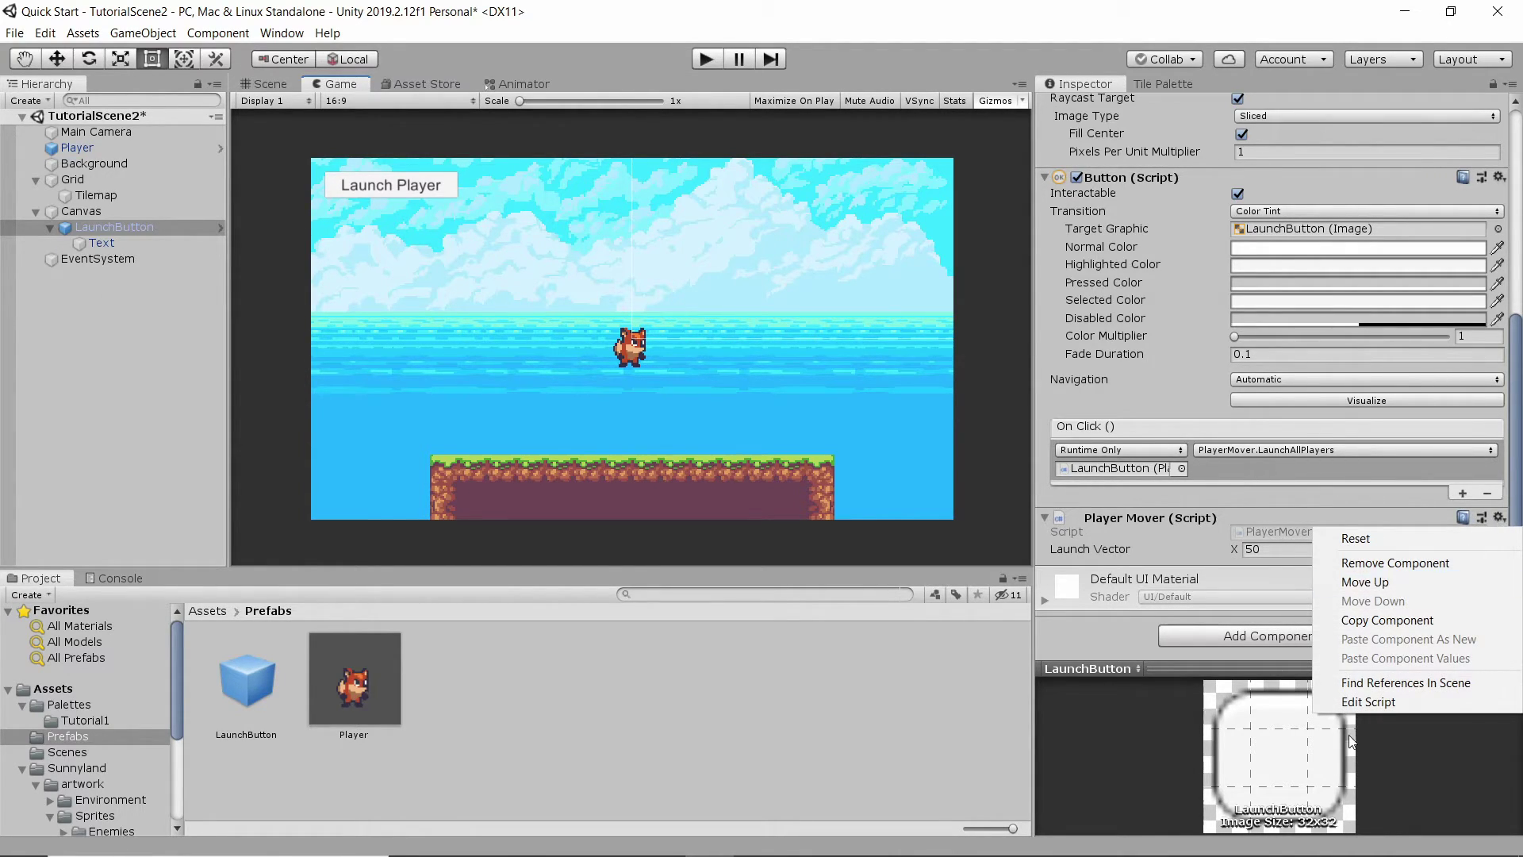
left_click(1375, 703)
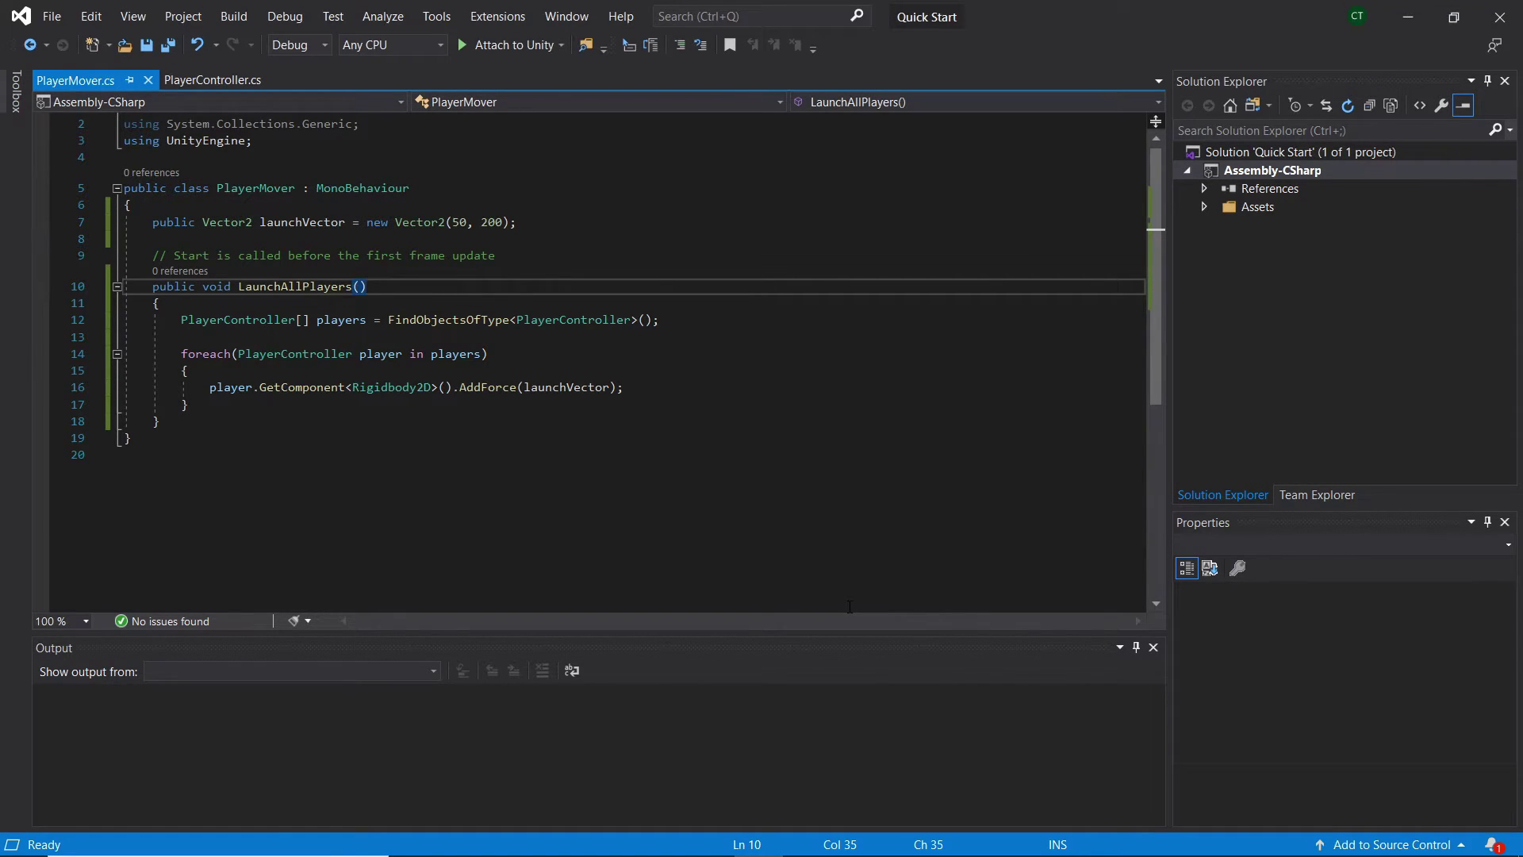
Examine the PlayerMover code: the launchVector declaration, the LaunchAllPlayers method, the FindObjectsOfType call and the foreach loop
left_click(519, 222)
mouse_move(453, 230)
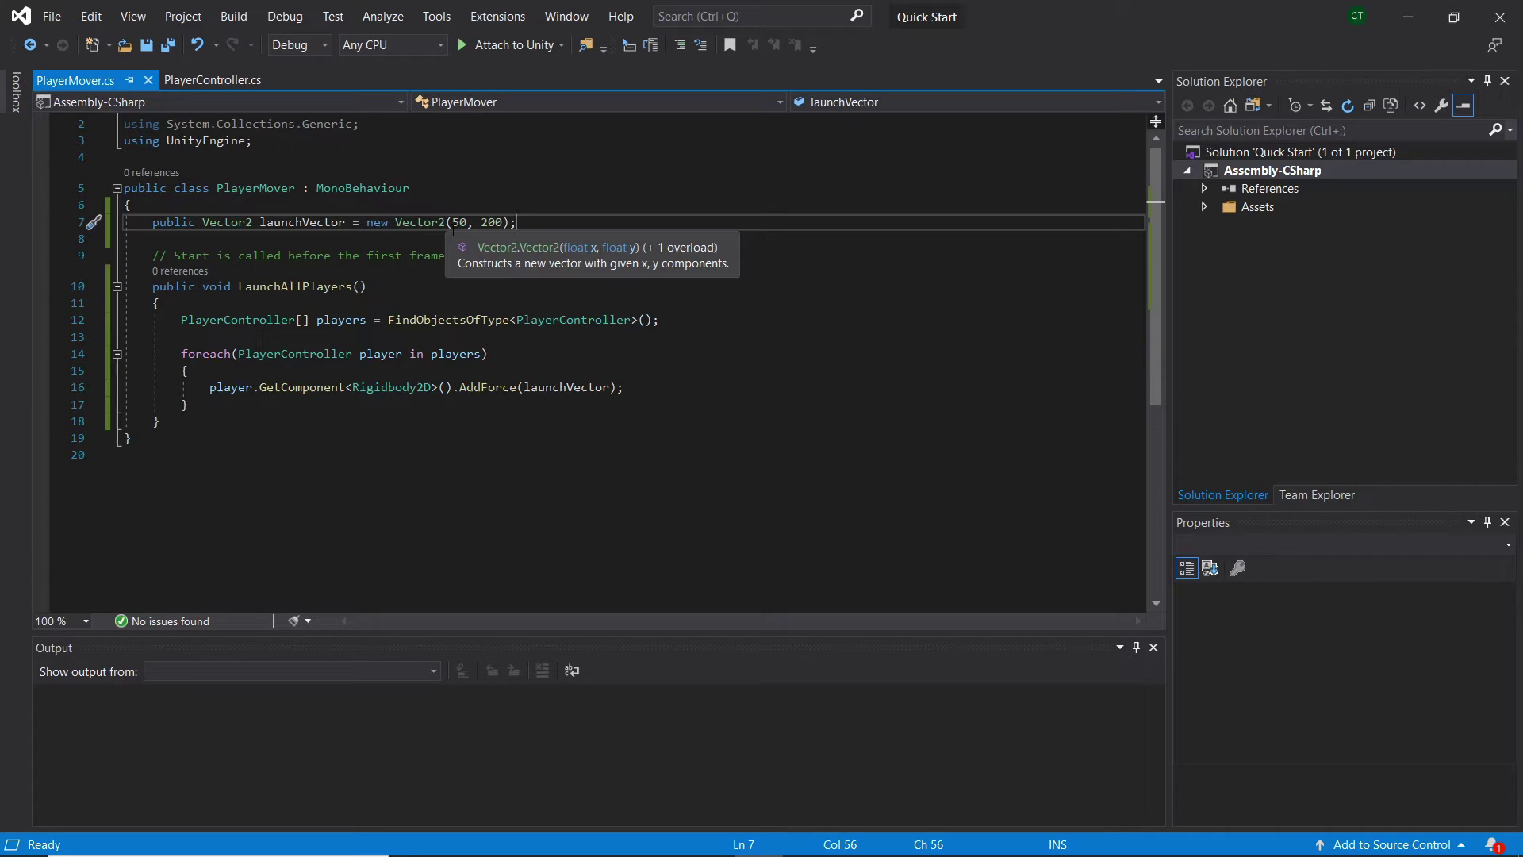
left_click(414, 294)
key("ctrl+shift+Left")
key("ctrl+shift+Left")
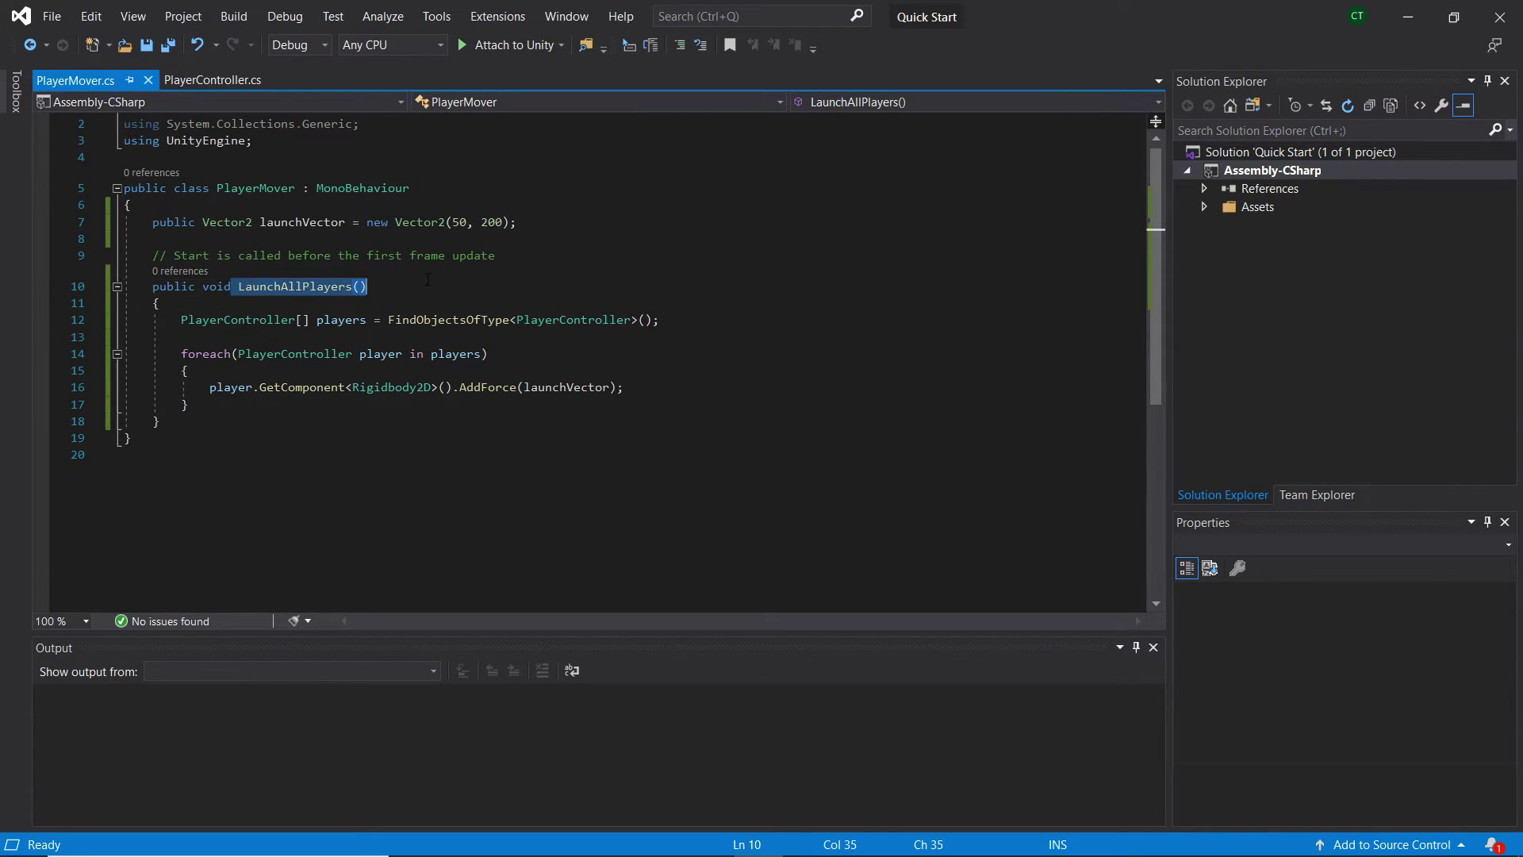
left_click(388, 321)
left_click_drag(388, 320, 661, 321)
left_click(610, 320)
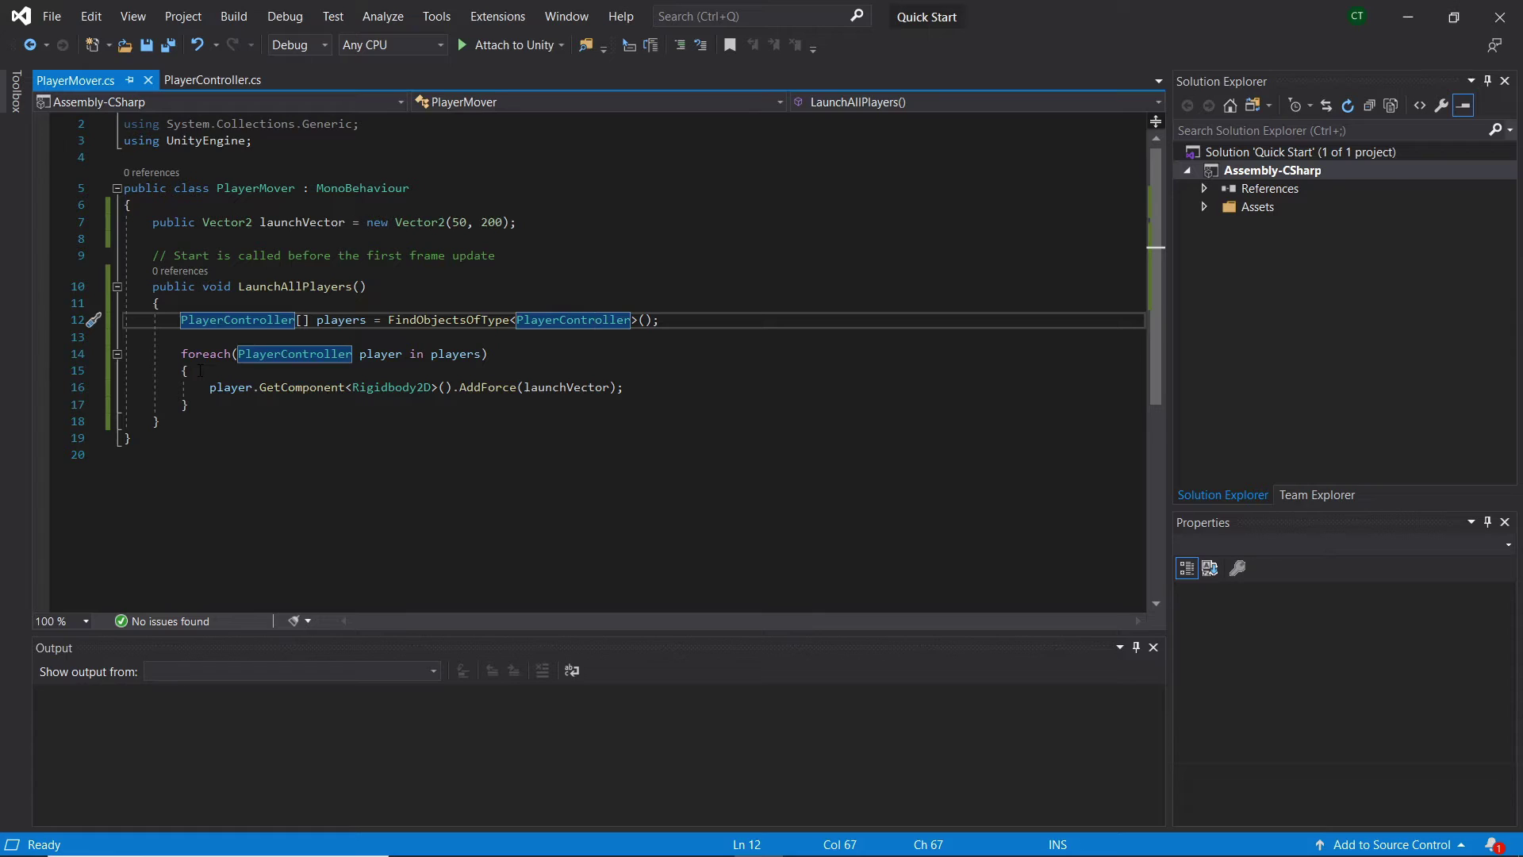
left_click(704, 319)
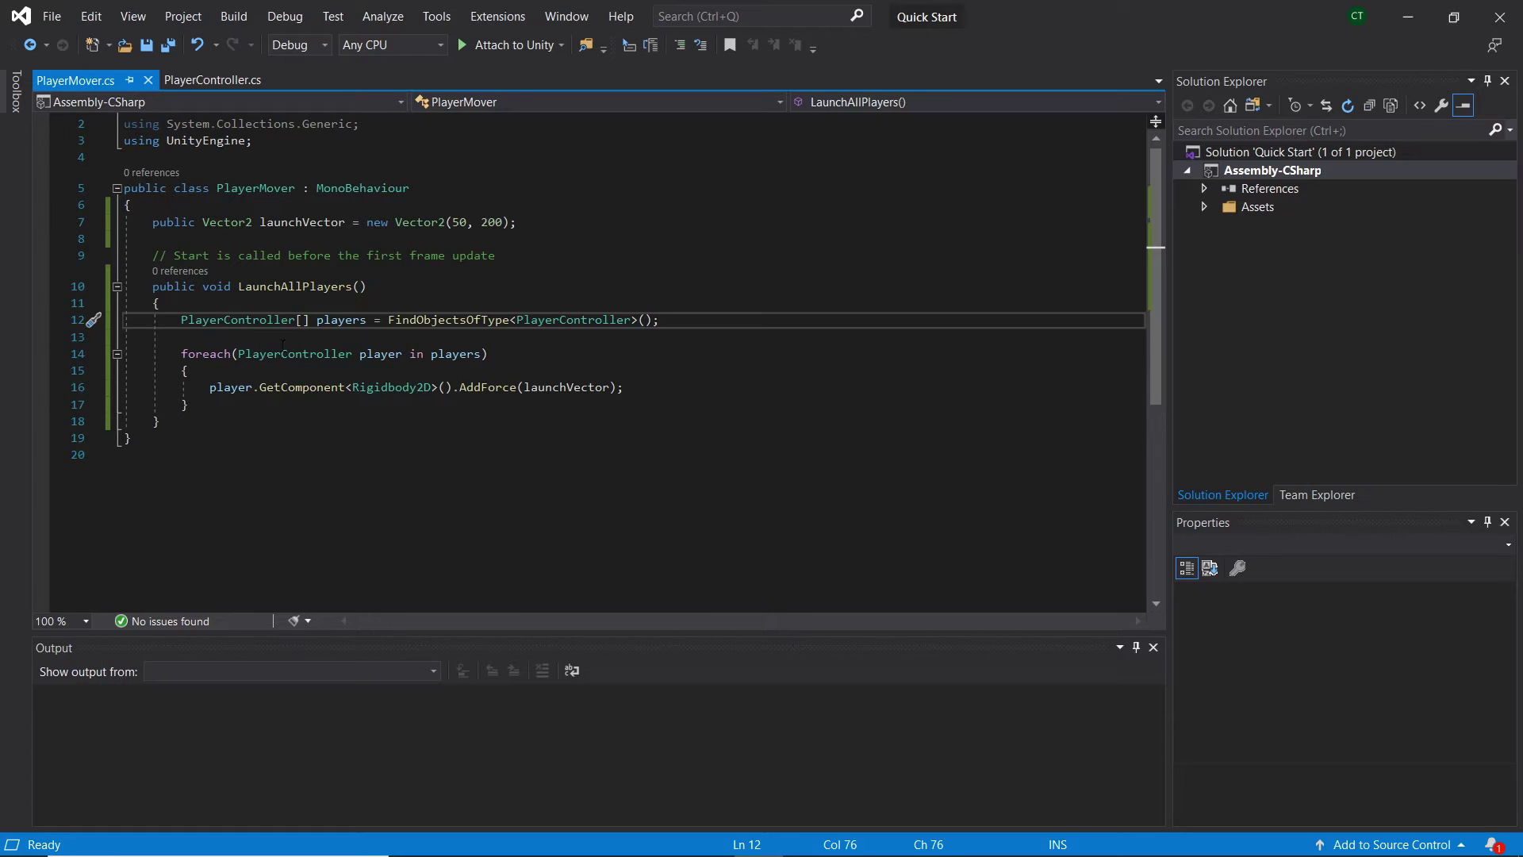
left_click_drag(202, 354, 504, 349)
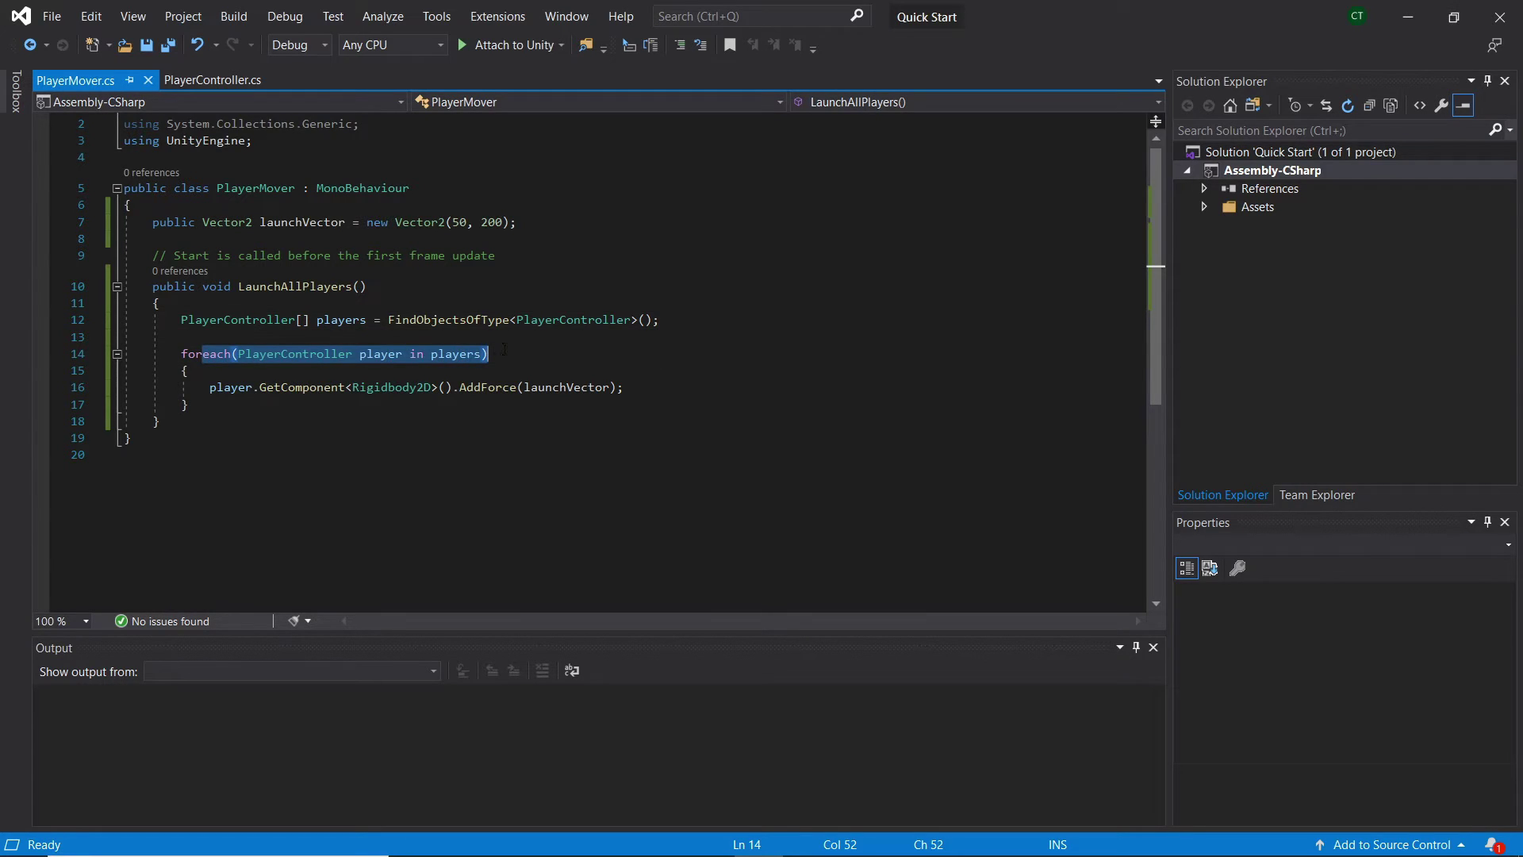
left_click(504, 349)
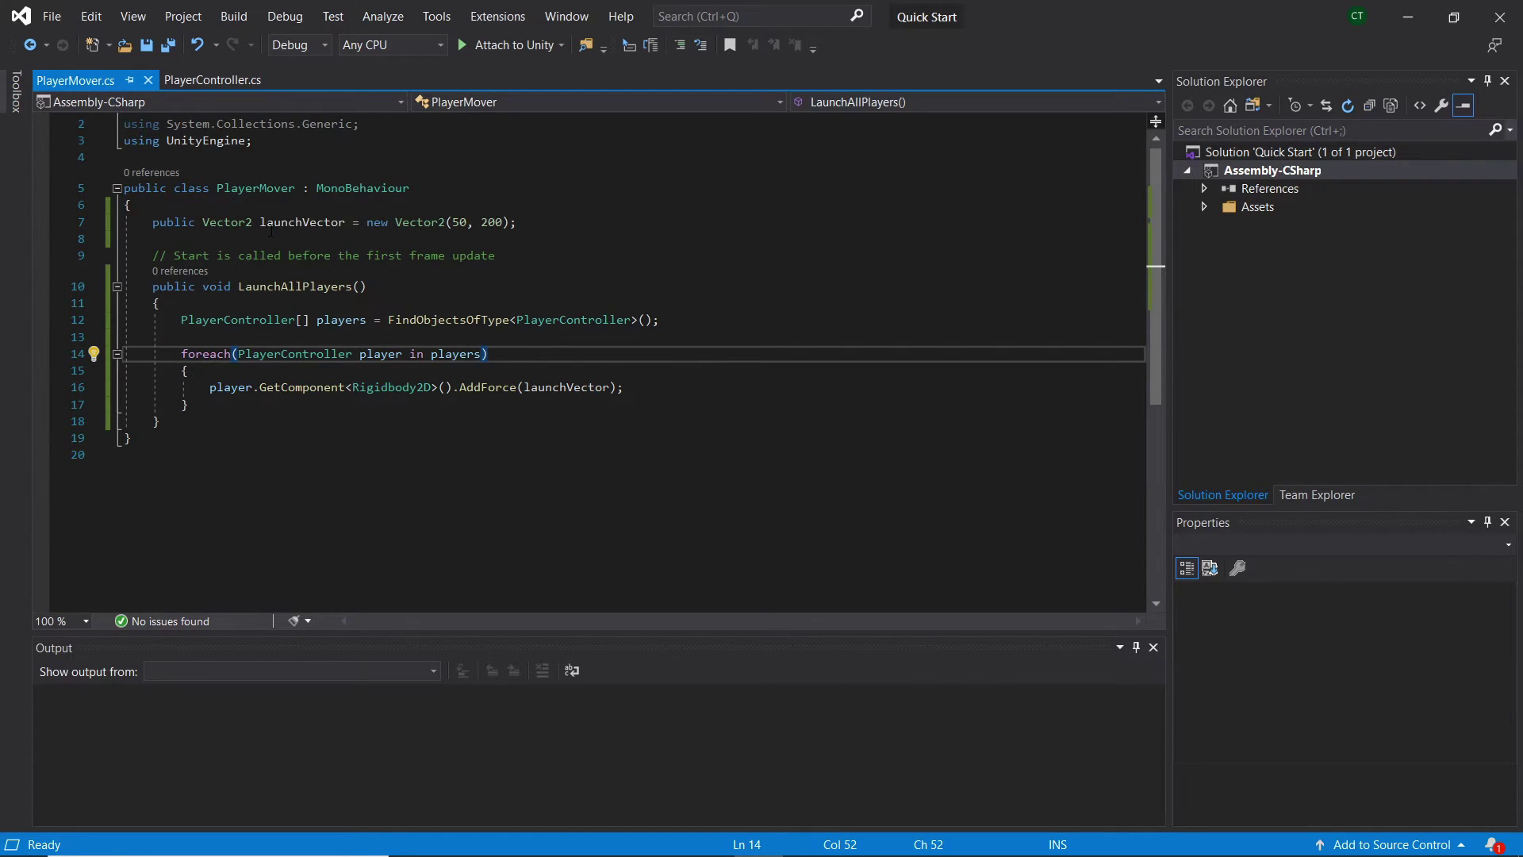
Check how Time.deltaTime is used in PlayerController.cs's move vector, and return to PlayerMover.cs
left_click(214, 80)
left_click(671, 468)
left_click_drag(674, 466, 559, 466)
left_click(623, 467)
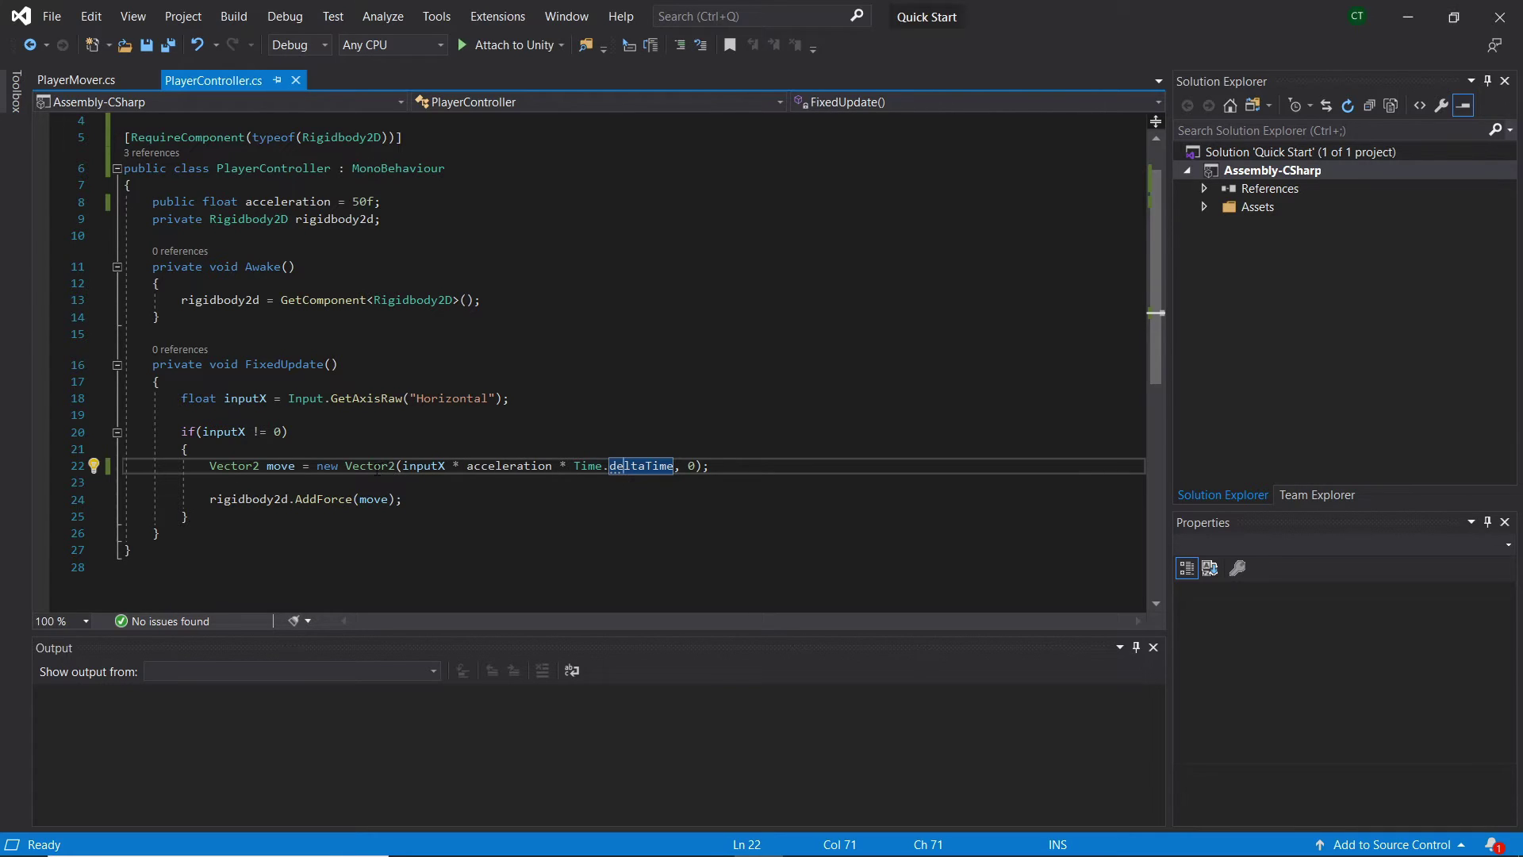
left_click(76, 81)
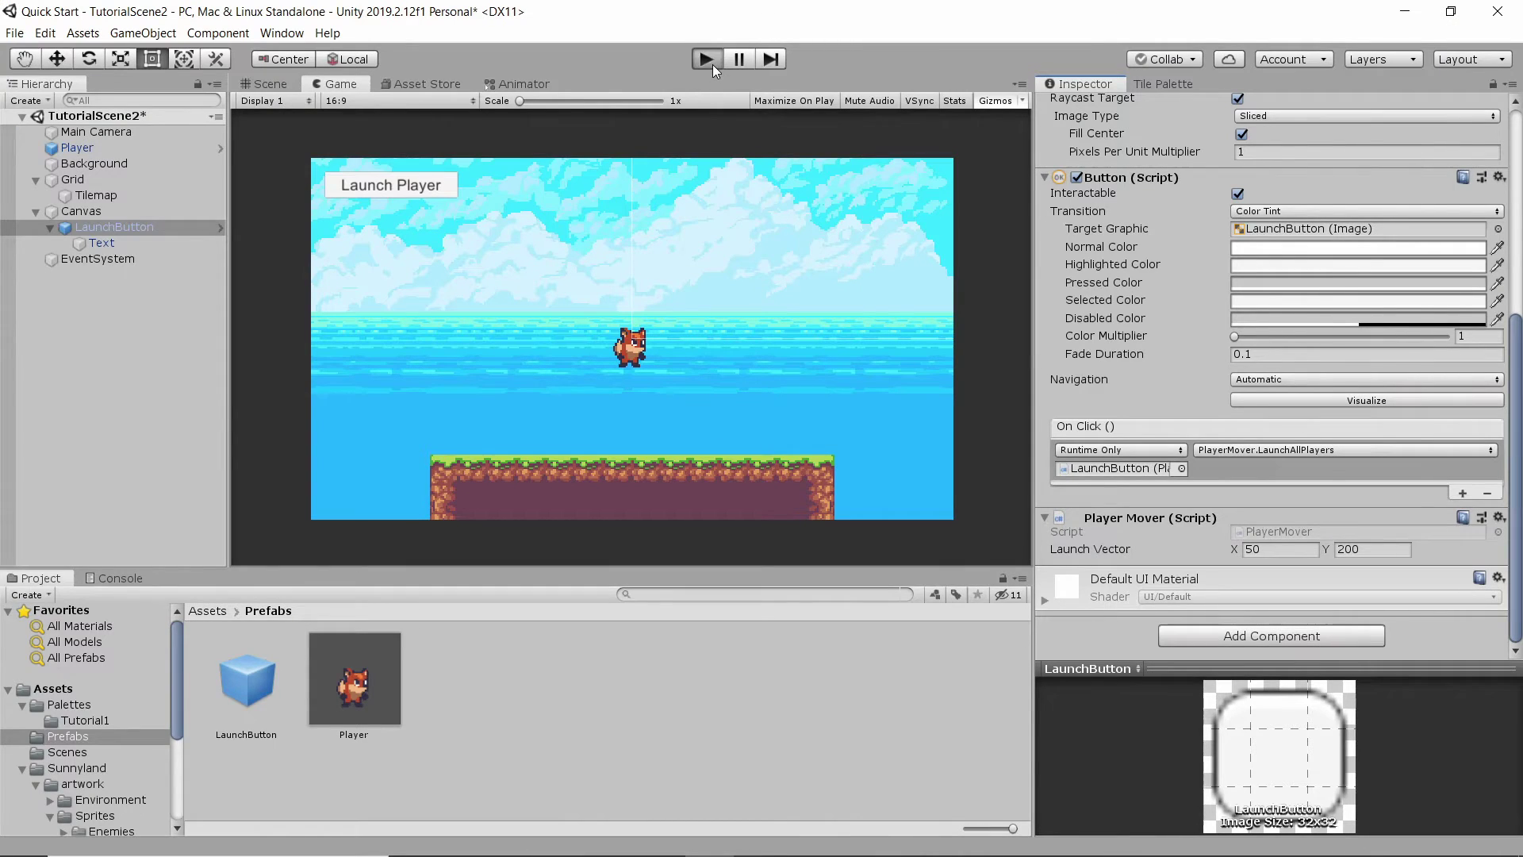
Play the scene in Unity, launch the player twice with the Launch Player button, and stop the game
left_click(710, 61)
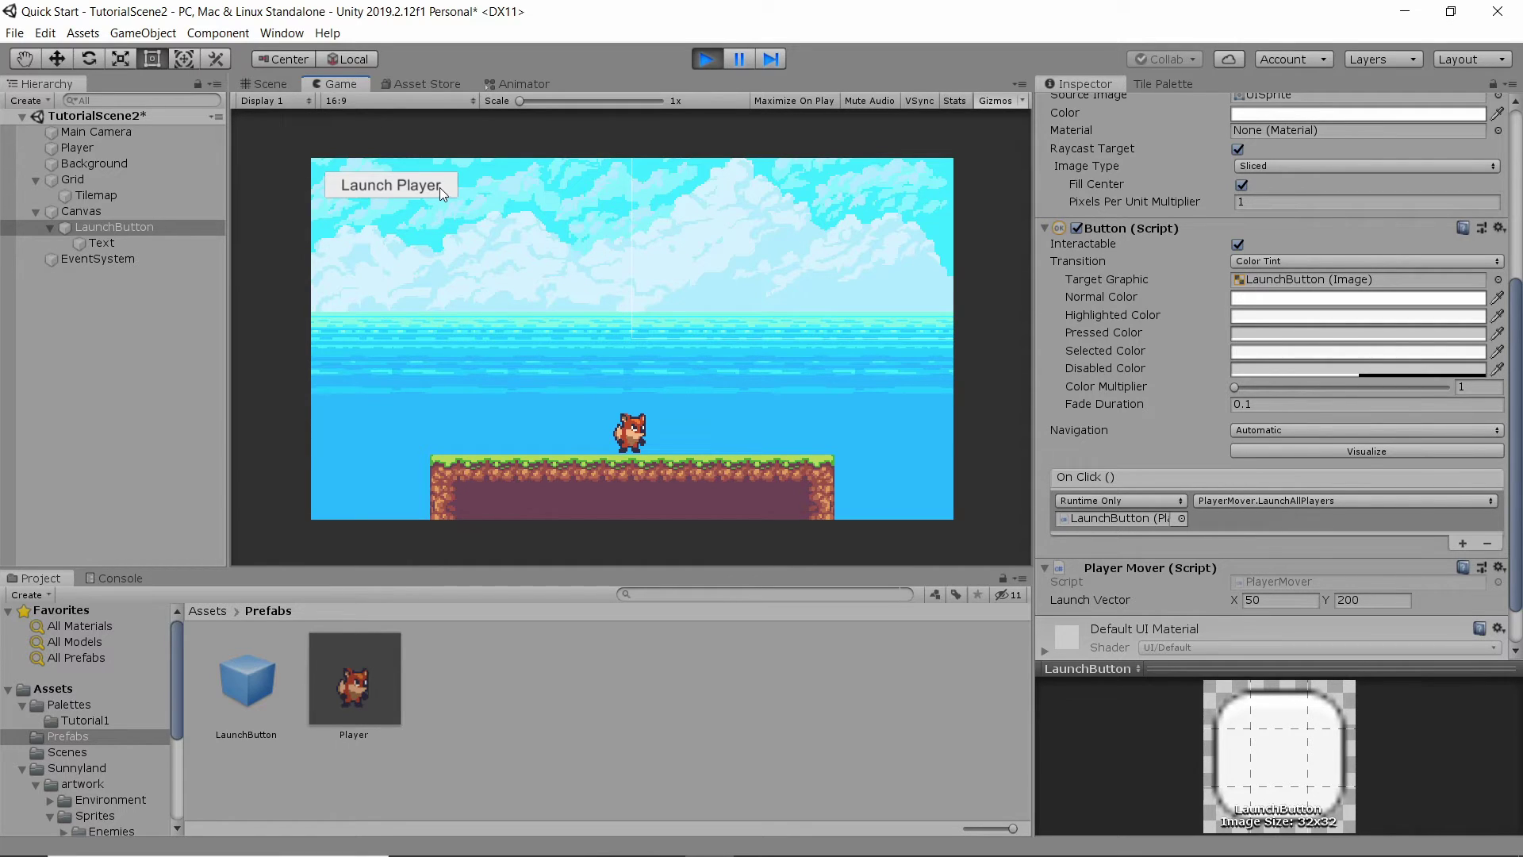
left_click(439, 187)
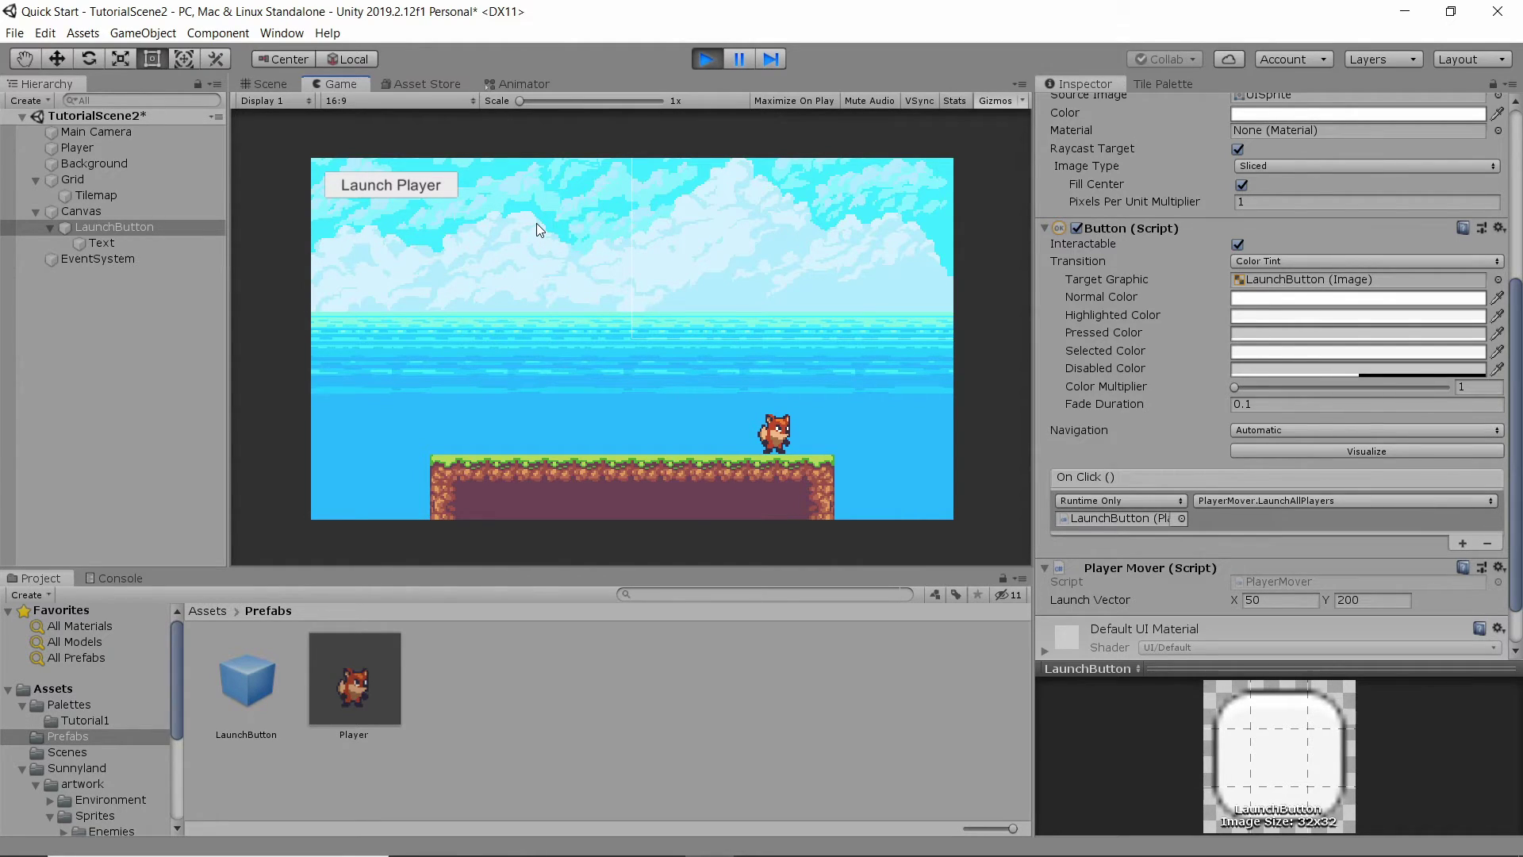
left_click(436, 194)
left_click(703, 60)
Open the Player's Player Controller script in Visual Studio, examine its RequireComponent attribute for Rigidbody2D, and return to Unity
left_click(173, 149)
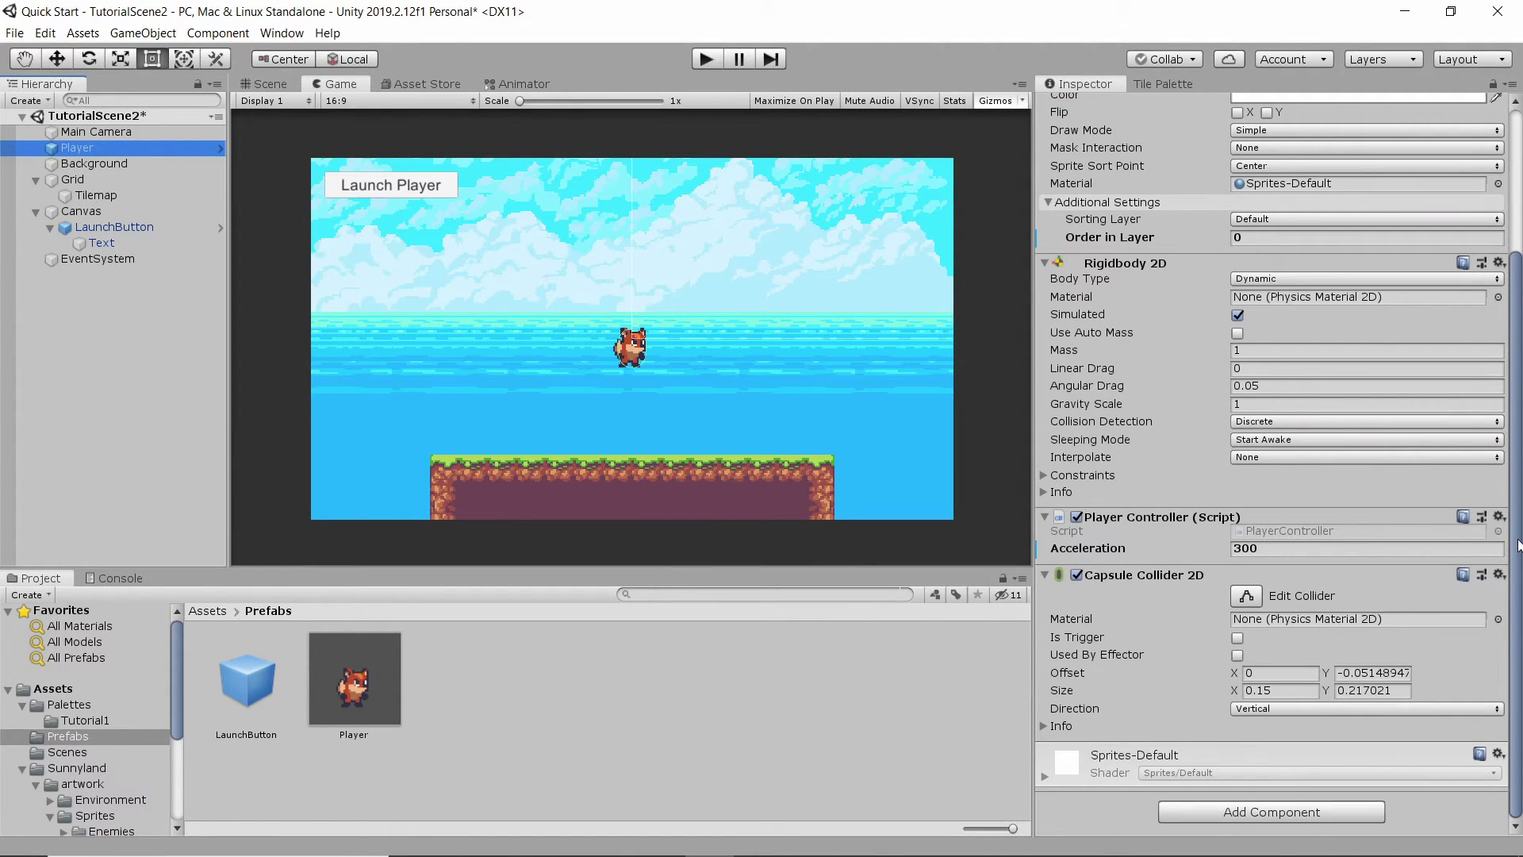
left_click(1498, 517)
left_click(1368, 719)
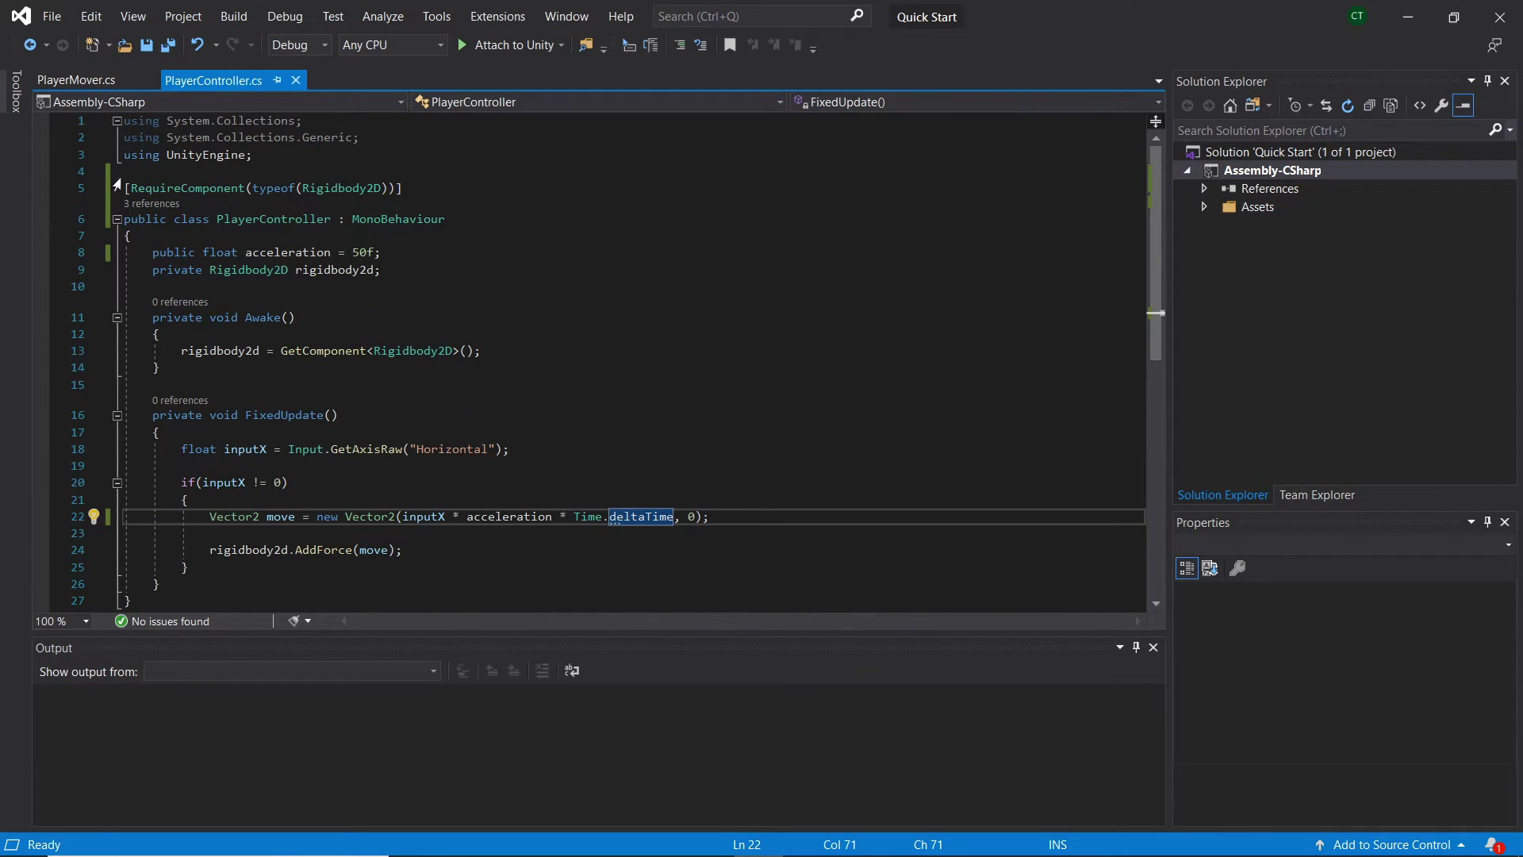
left_click(325, 170)
left_click_drag(324, 170, 146, 219)
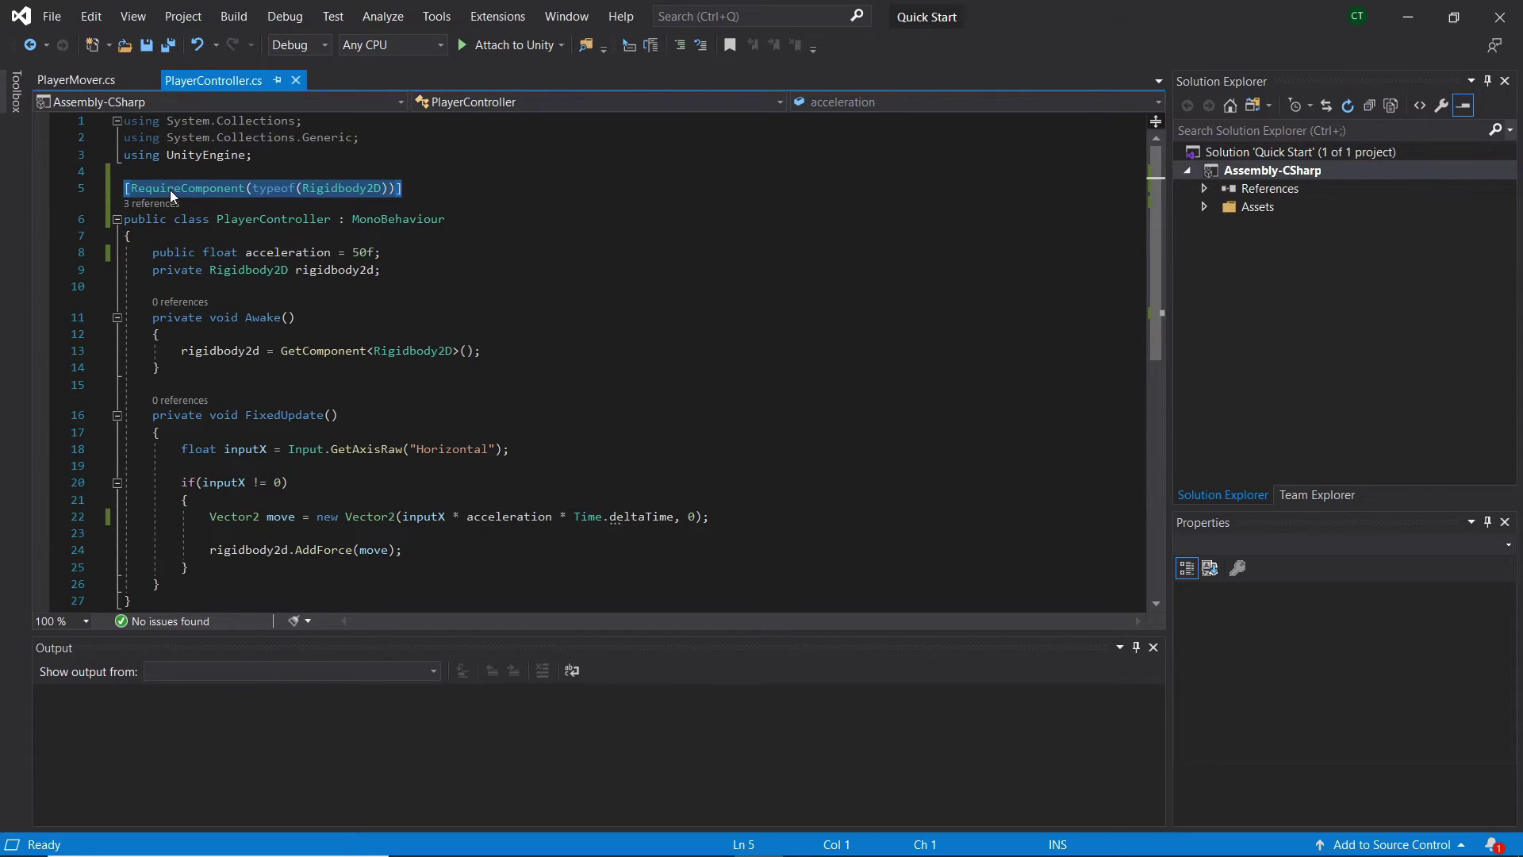
left_click(166, 188)
left_click(709, 837)
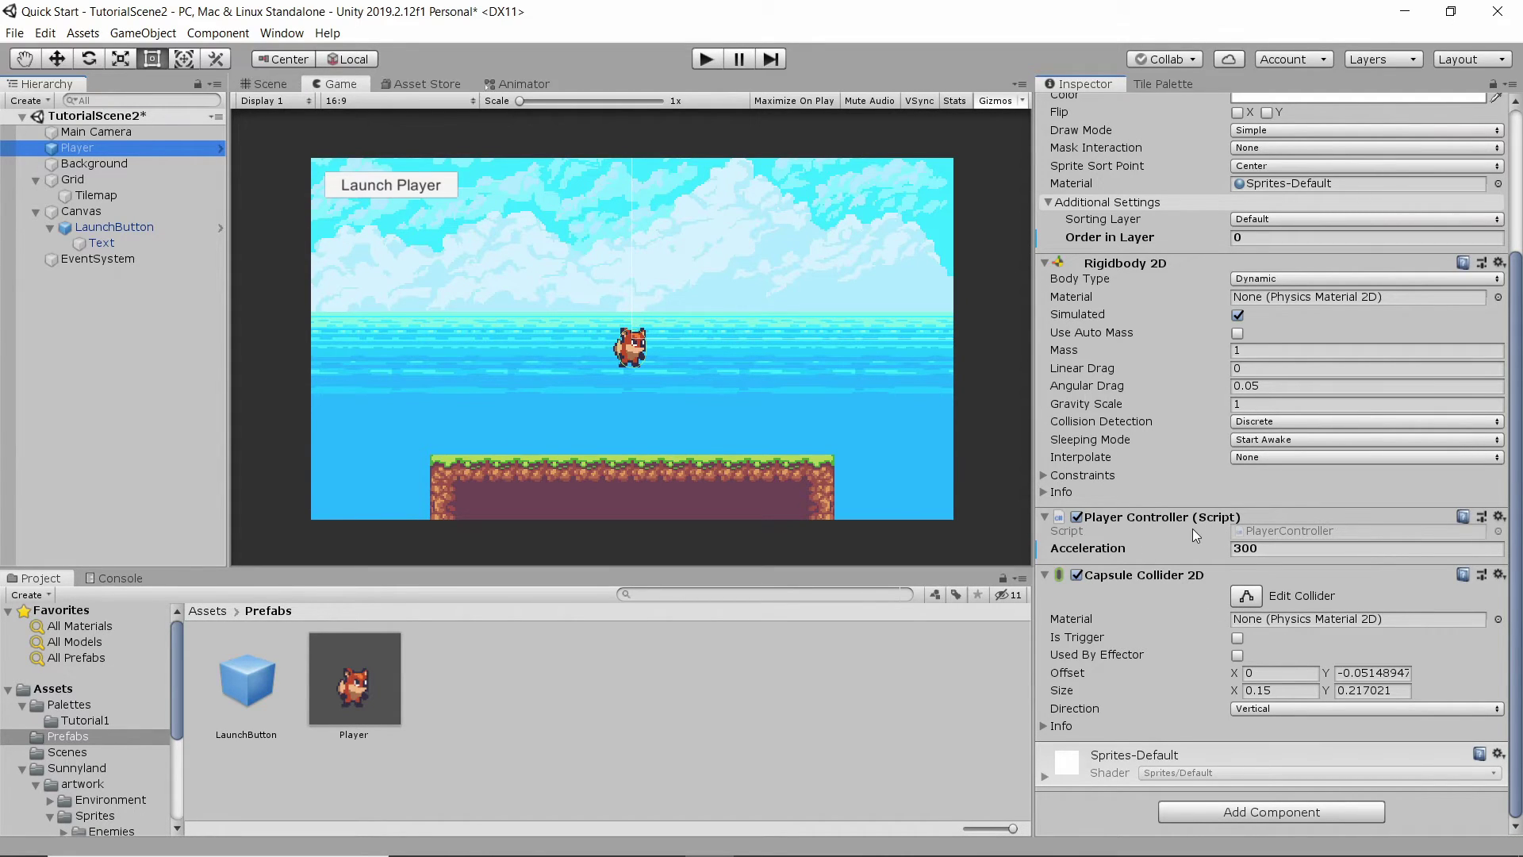
Add a Player Controller component to the Background object
left_click(165, 161)
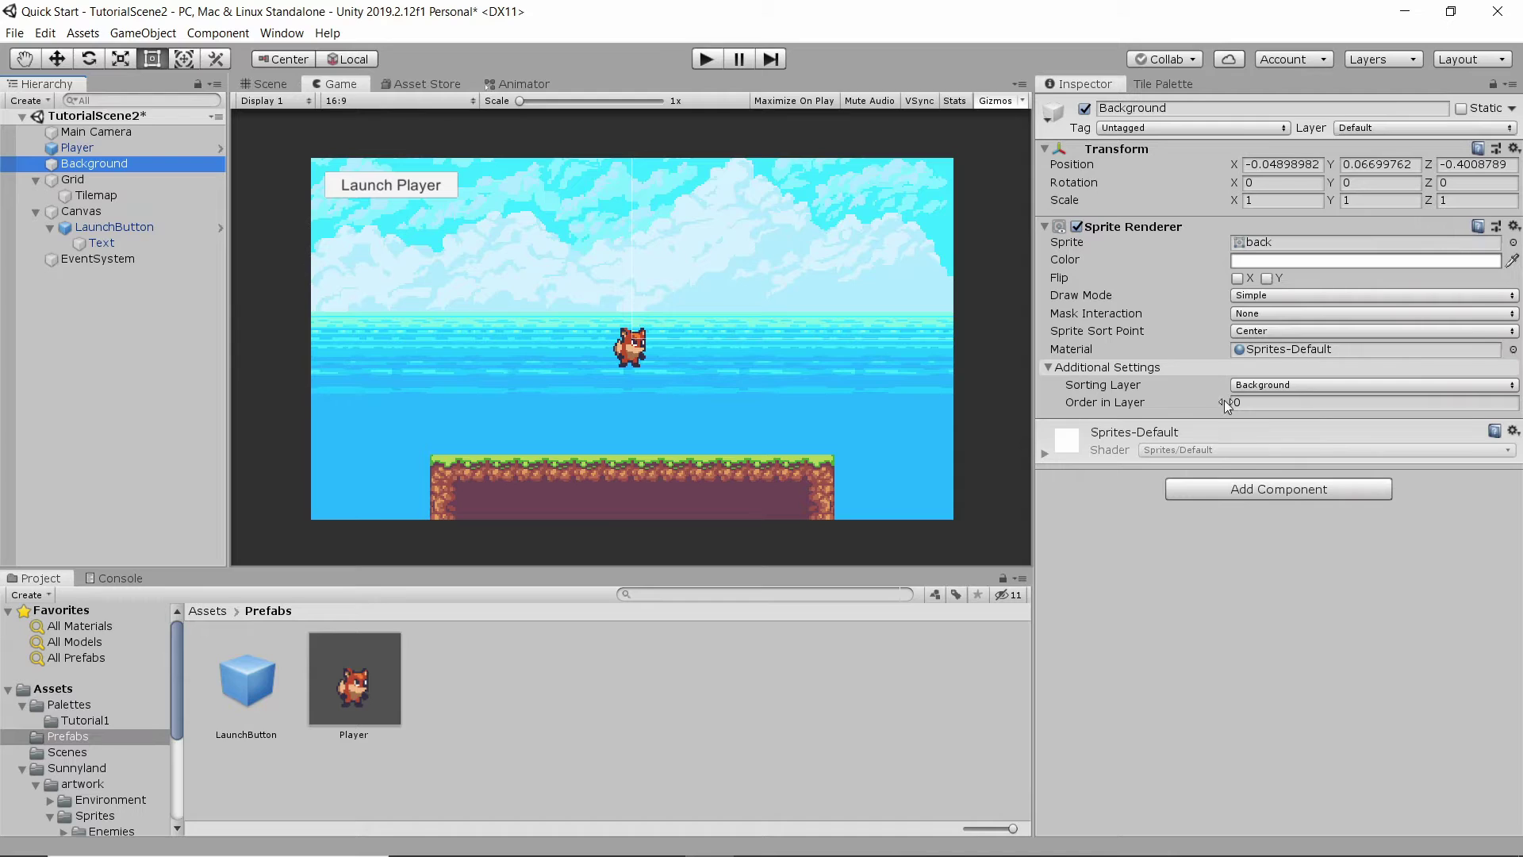
left_click(1287, 491)
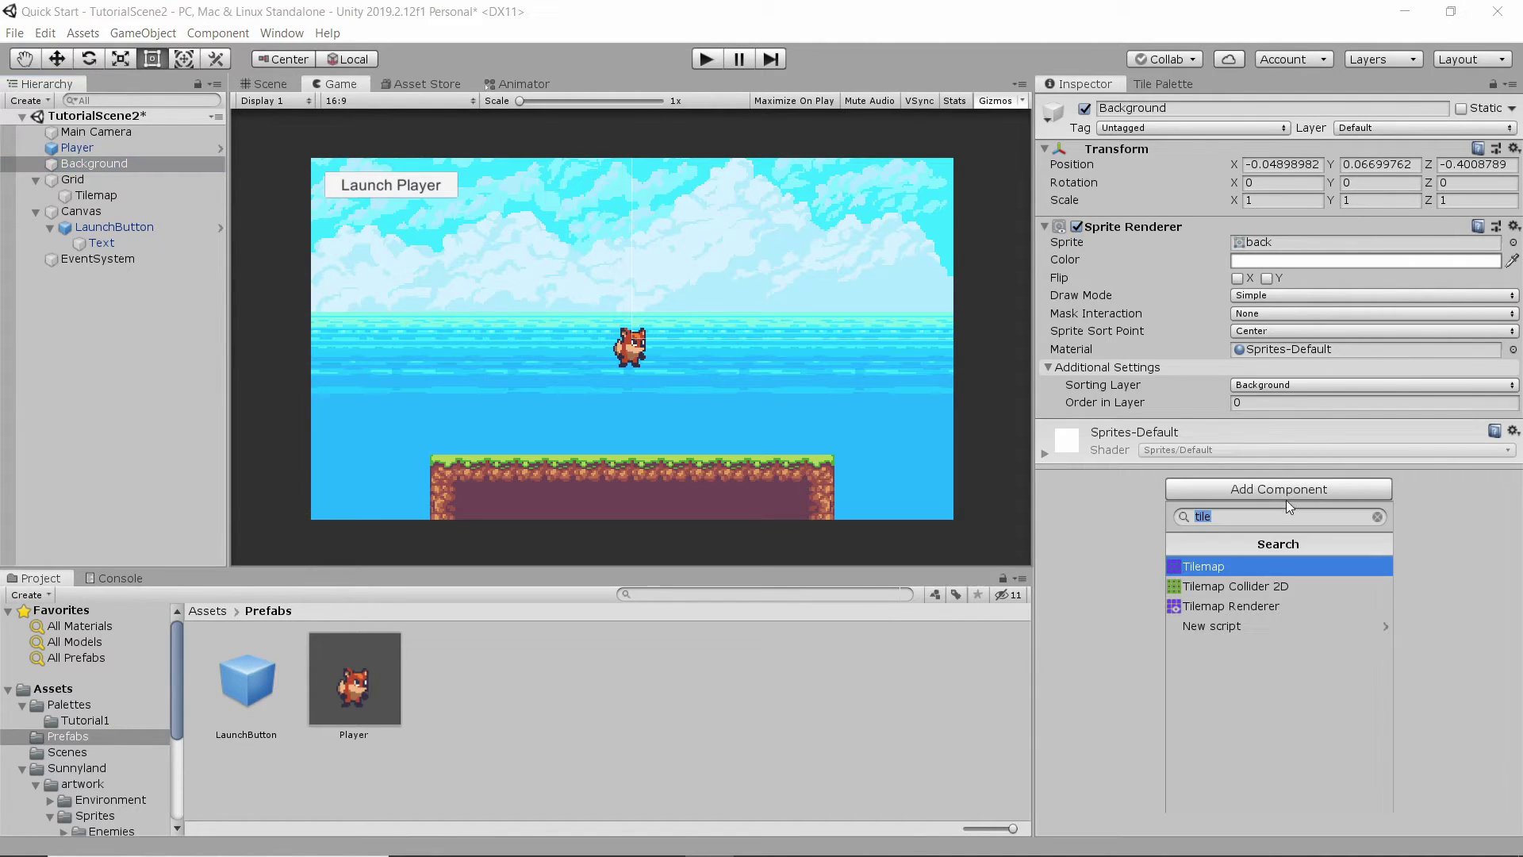
type("player")
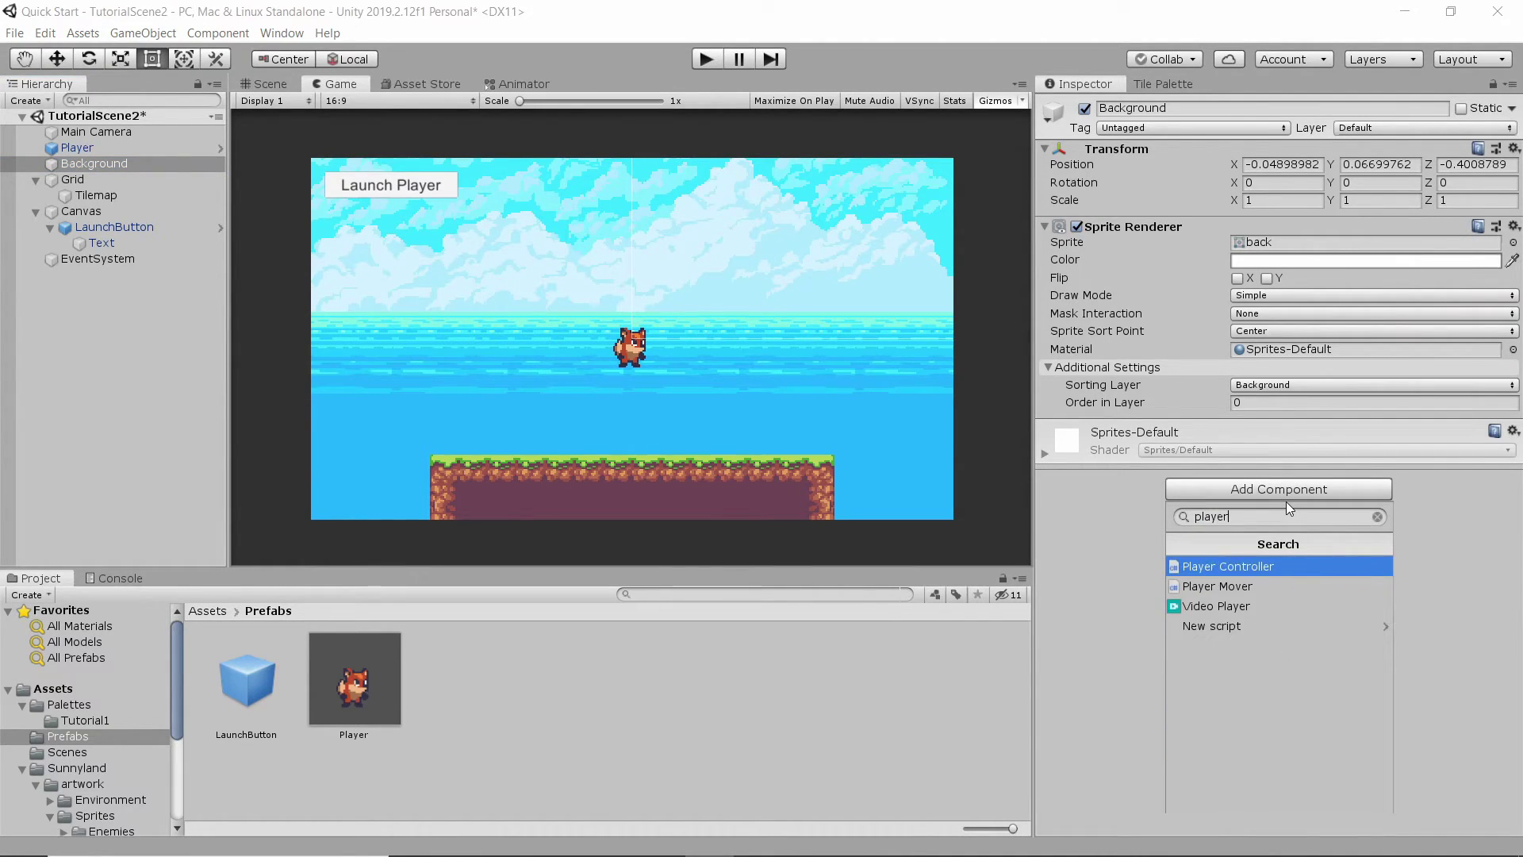
key("Return")
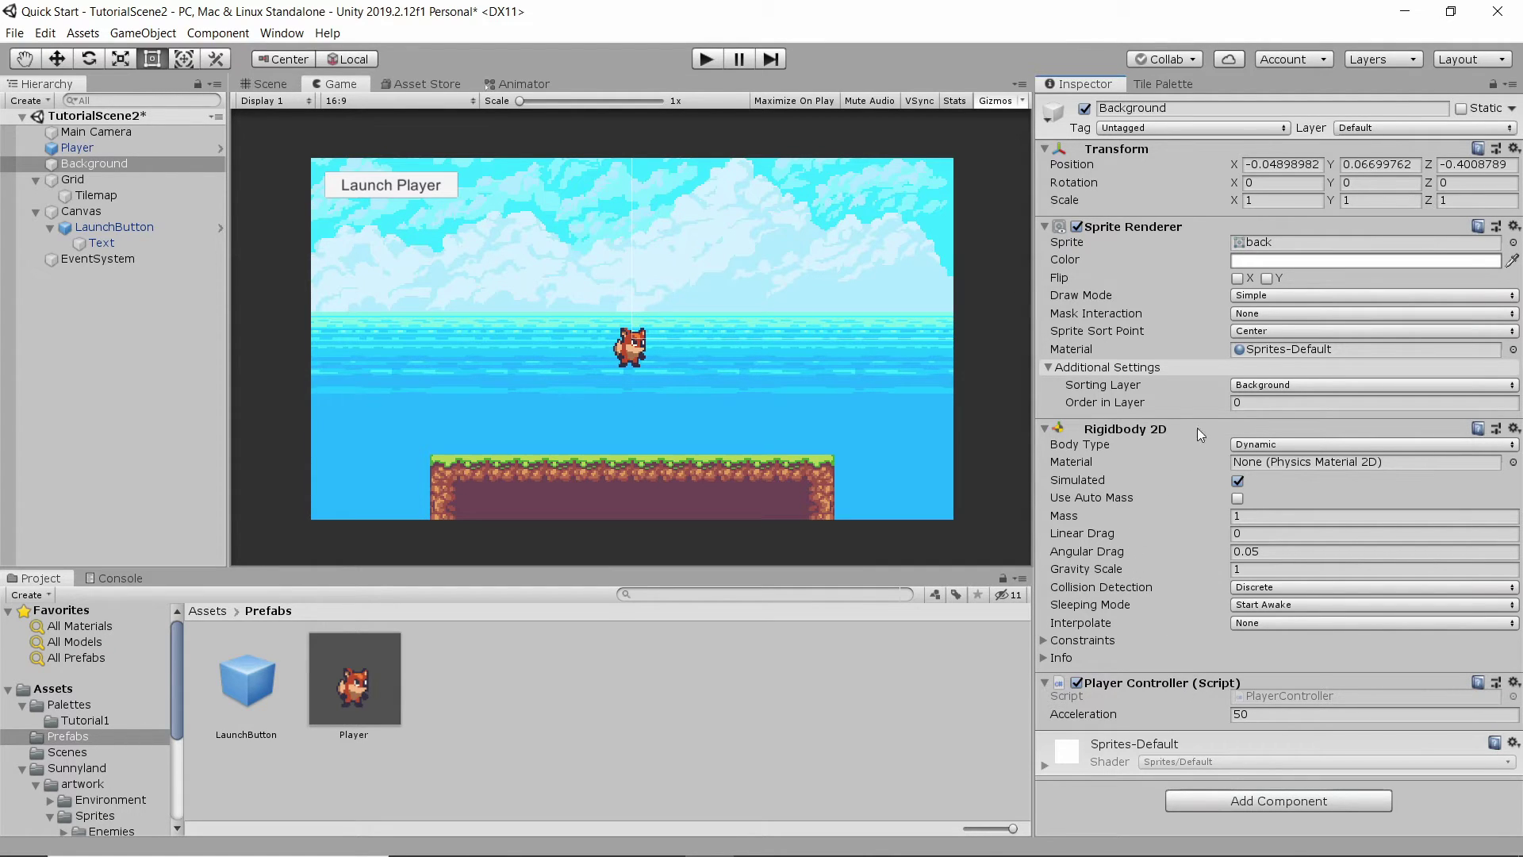
Try to remove the Rigidbody 2D component from the Background object while its Player Controller script is still attached
left_click(1514, 428)
left_click(1360, 454)
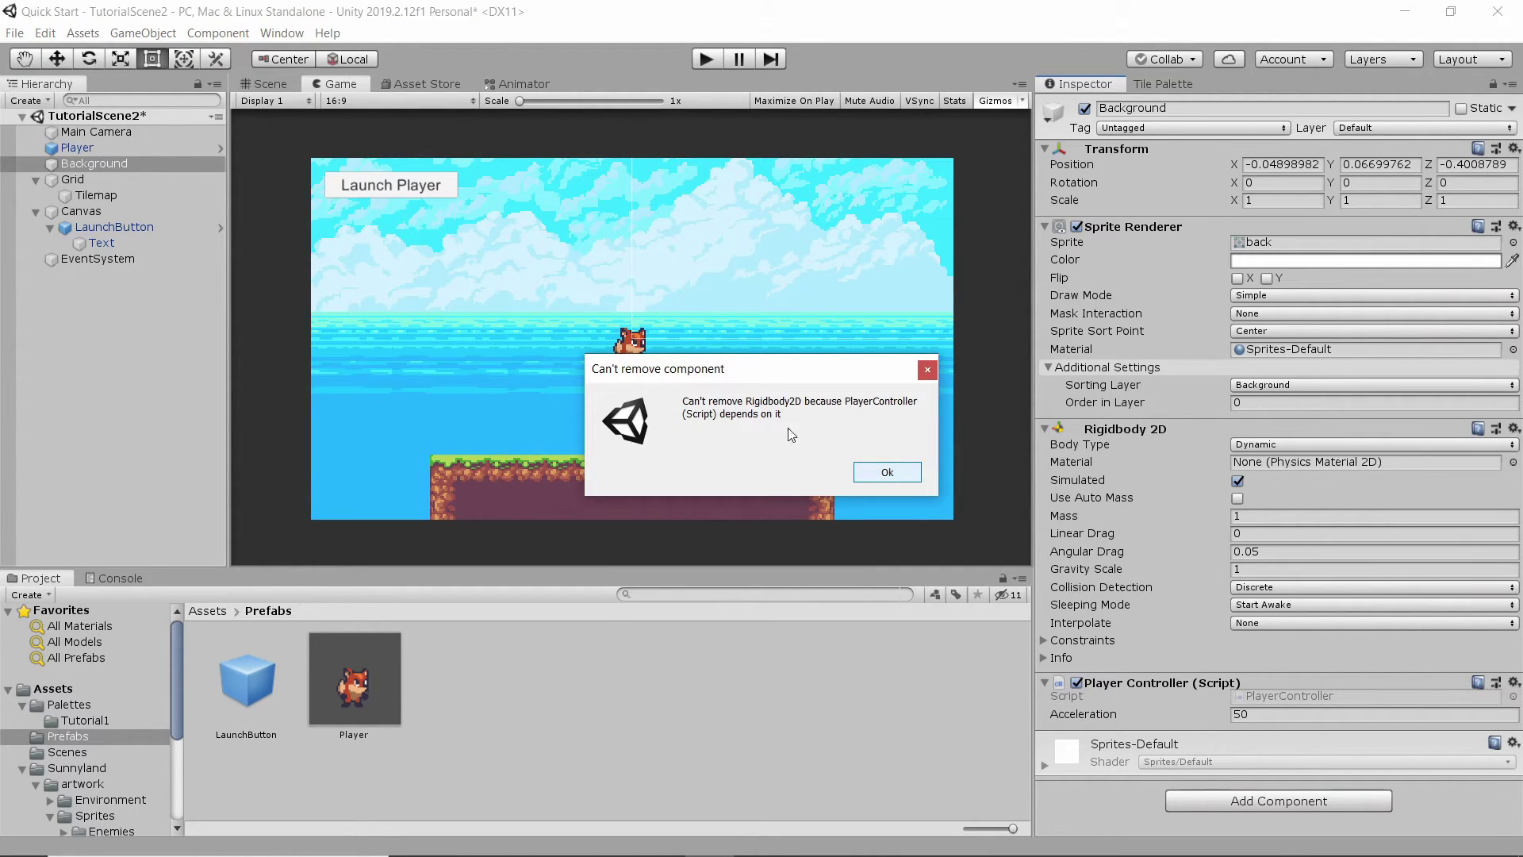
left_click(887, 473)
Remove the Player Controller script and the Rigidbody 2D component from the Background object
left_click(1513, 684)
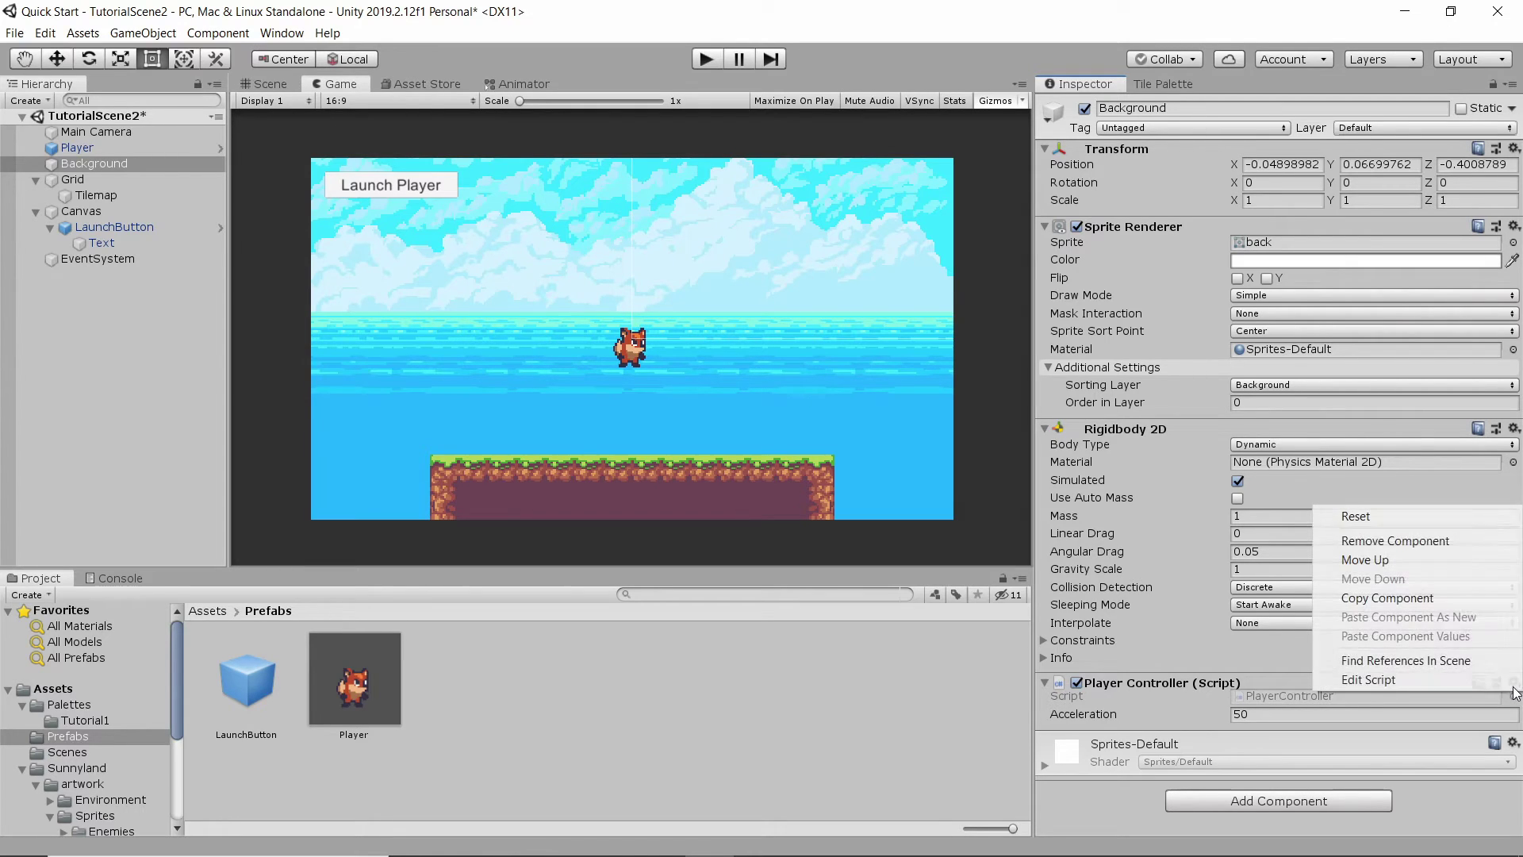
left_click(1436, 540)
left_click(1514, 428)
left_click(1394, 474)
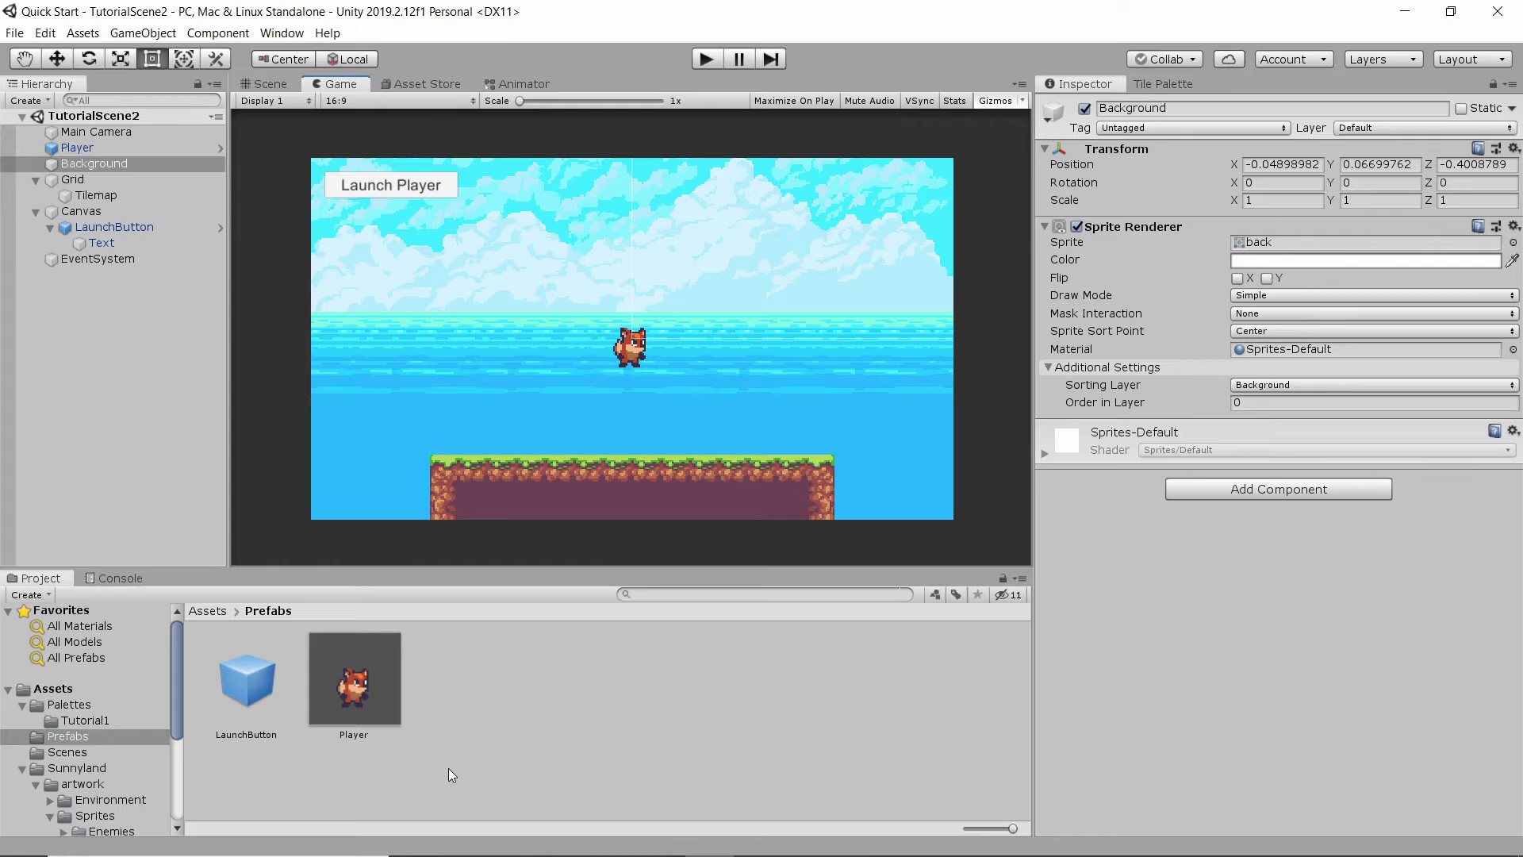
Examine the player's sprite frames in the crouch, hurt, idle, jump and run folders of the Sunnyland artwork
scroll(103, 714, "down", 3)
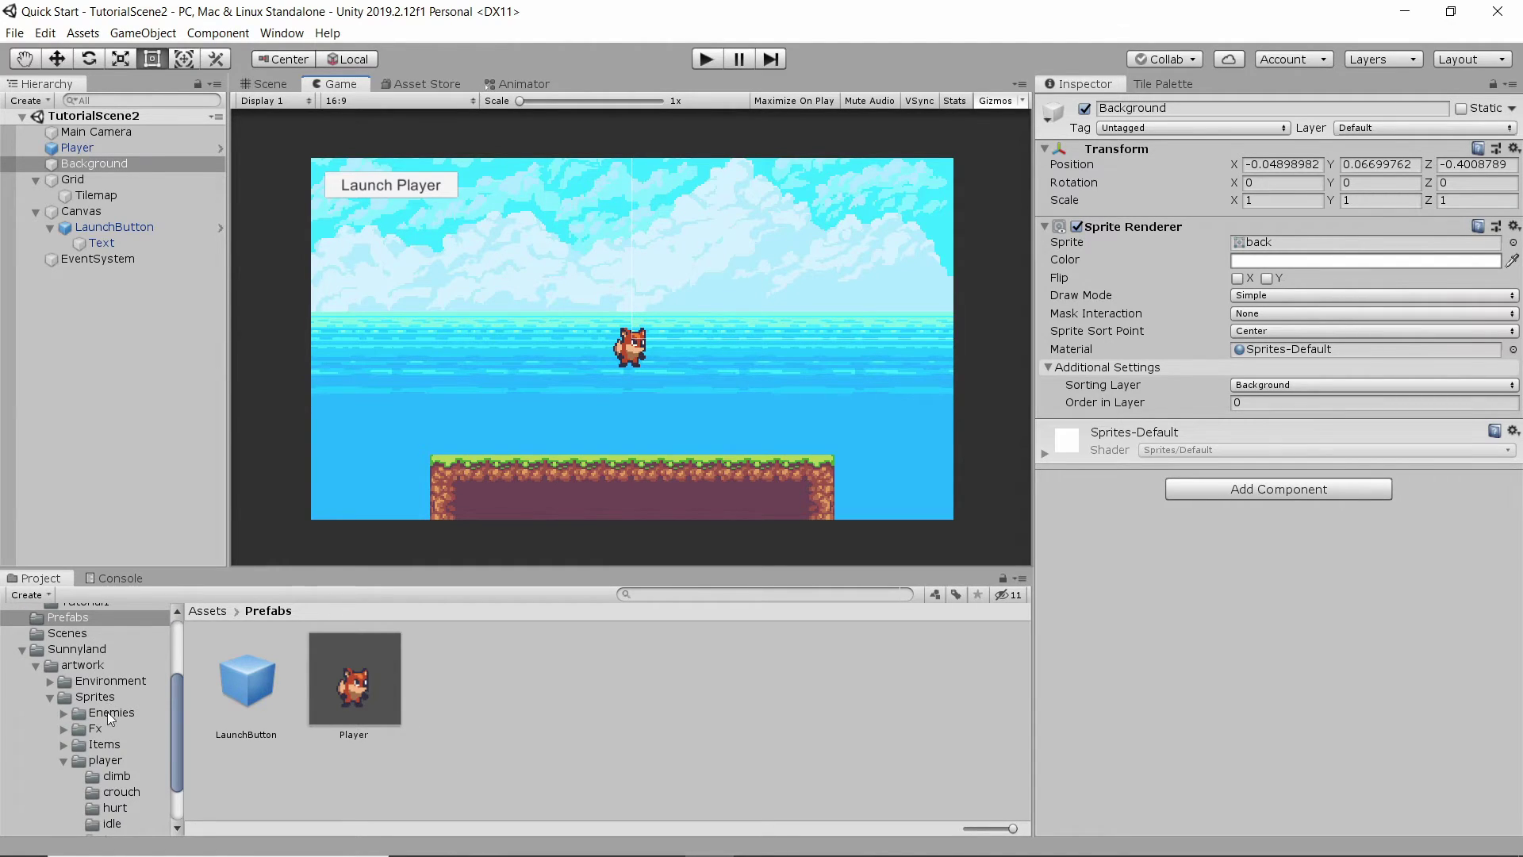
left_click(107, 774)
left_click(131, 791)
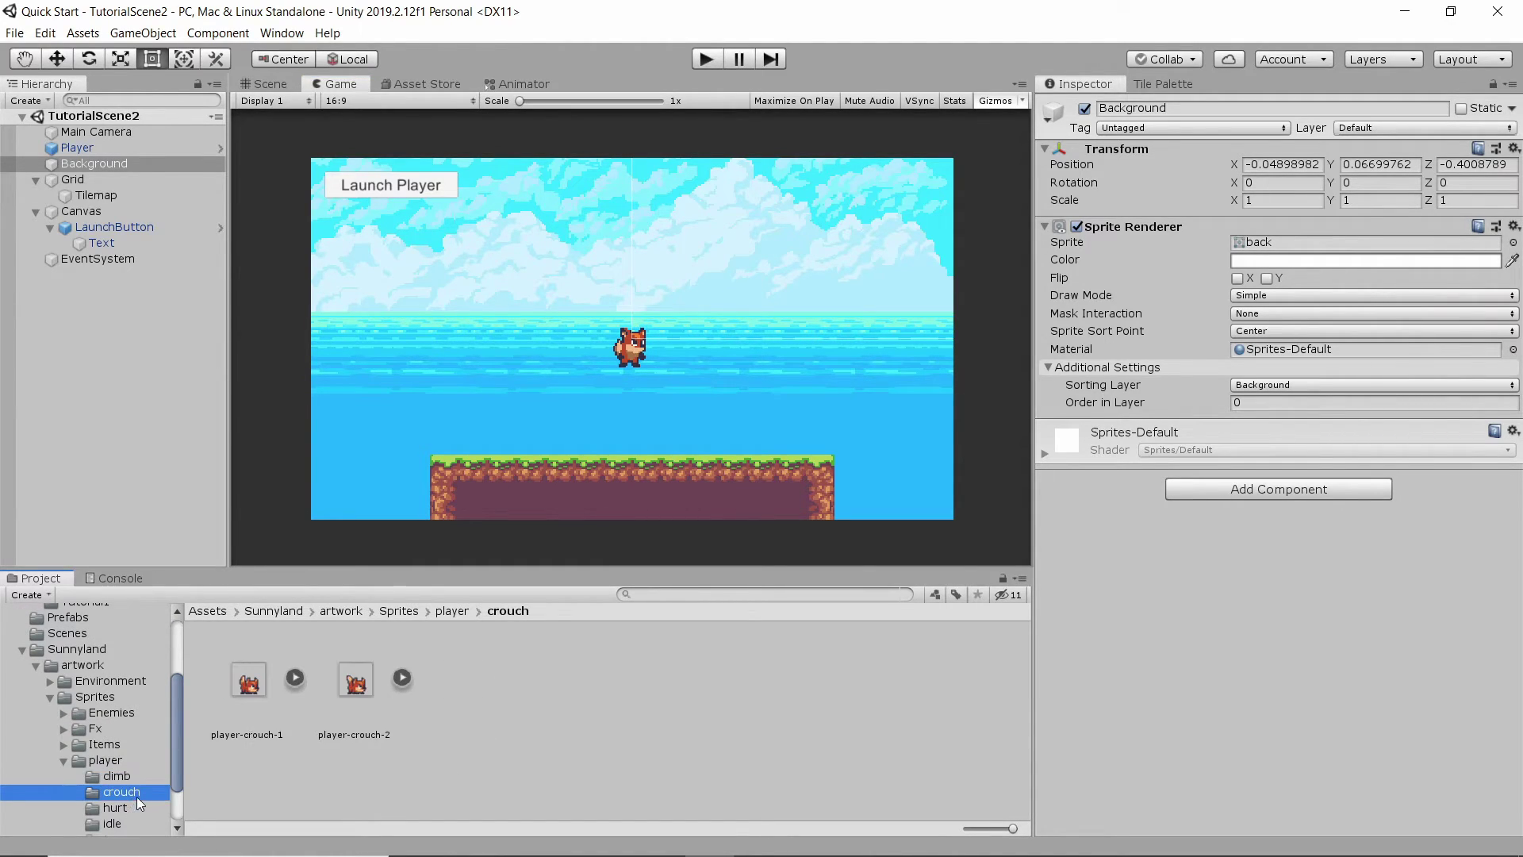
scroll(136, 797, "down", 2)
left_click(119, 749)
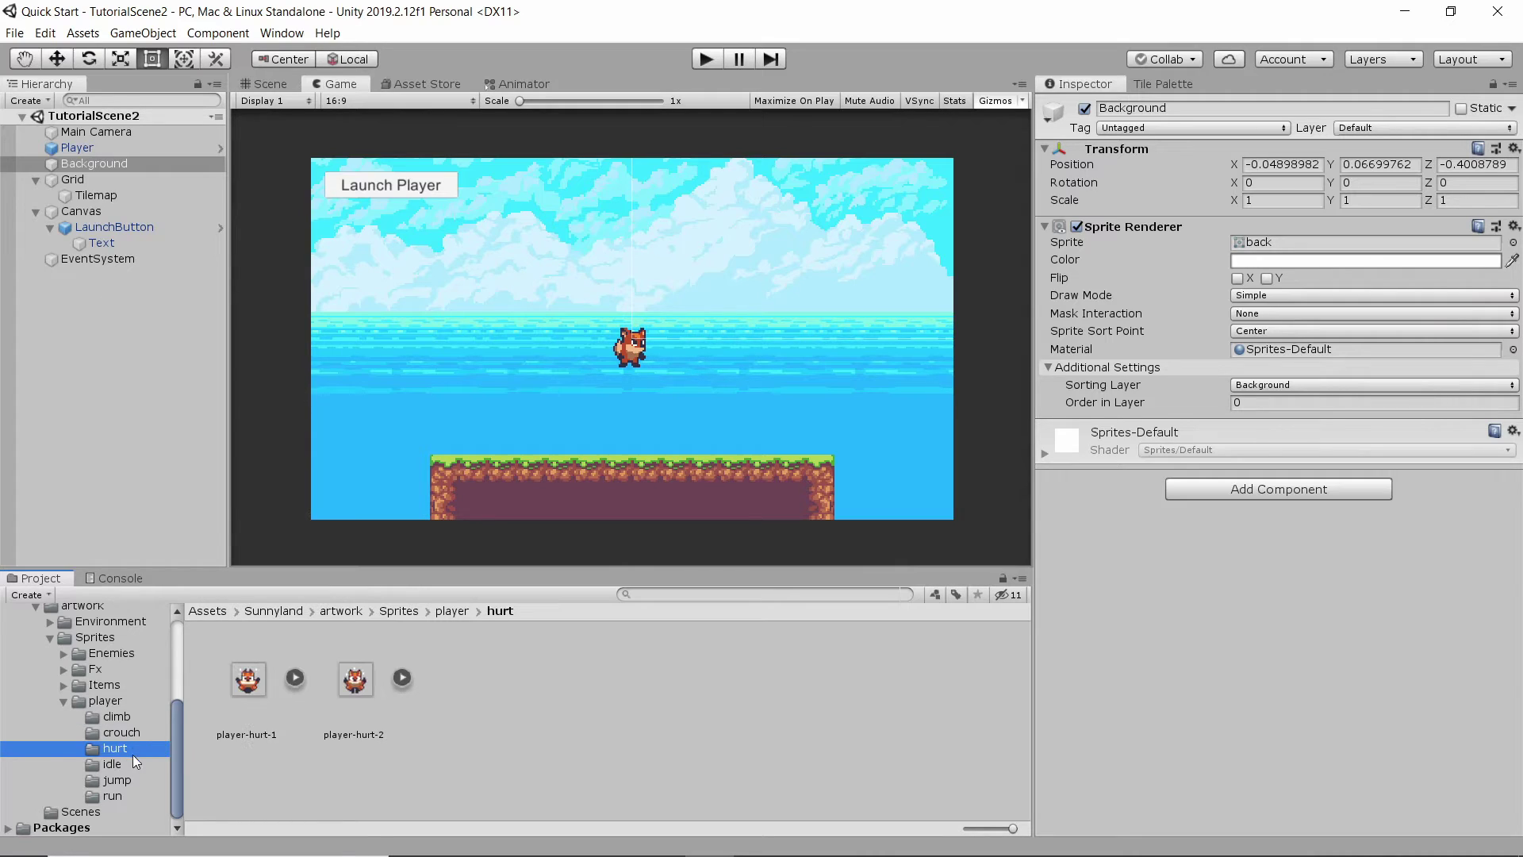
left_click(140, 763)
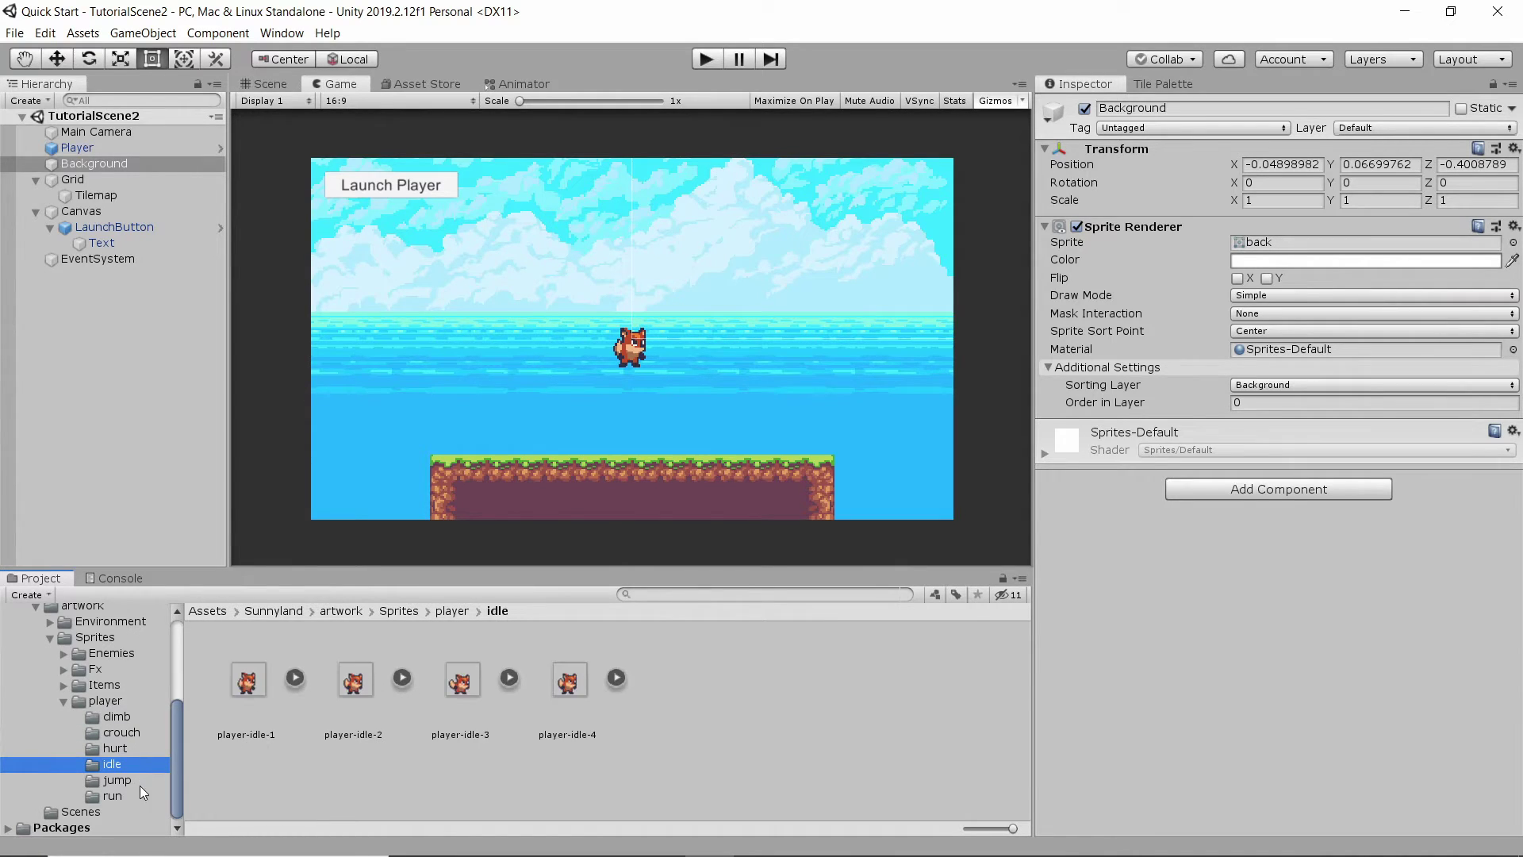
left_click(149, 780)
left_click(149, 792)
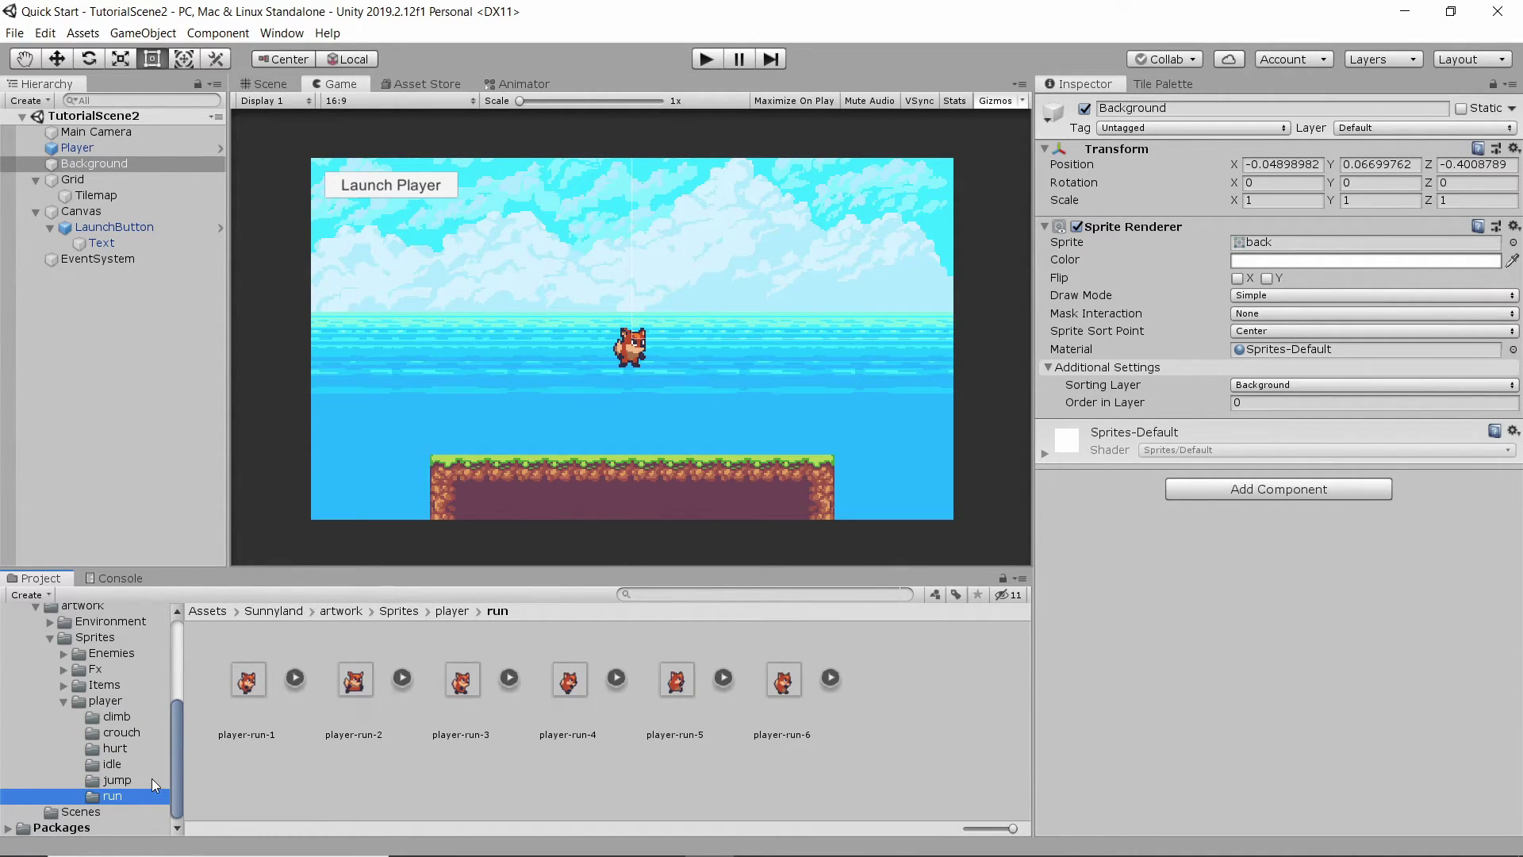
left_click(150, 779)
left_click(159, 764)
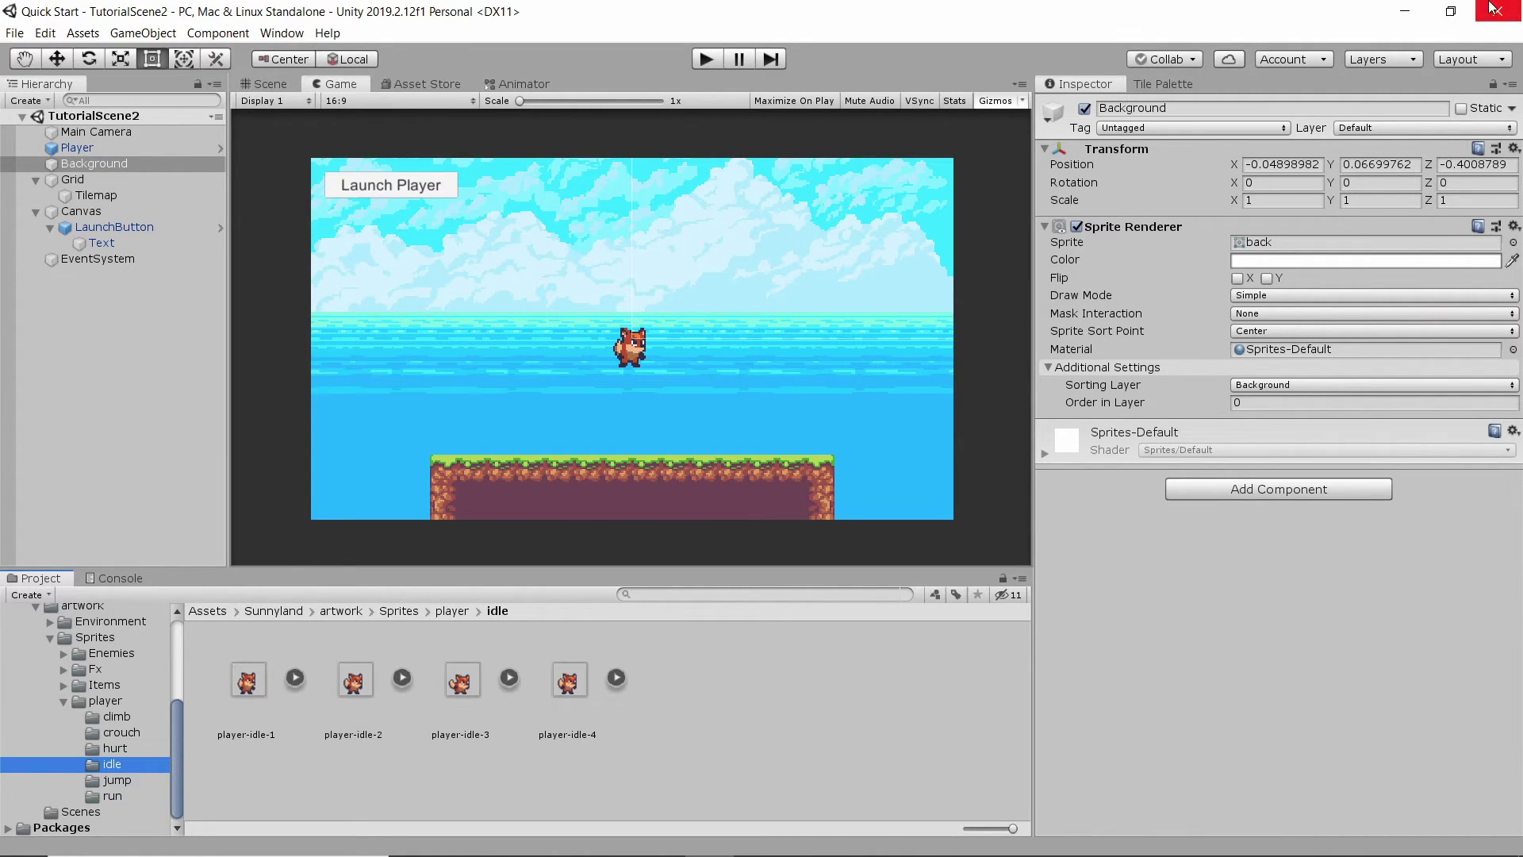
Open the Player prefab for editing and add an Animator component to it
left_click(157, 148)
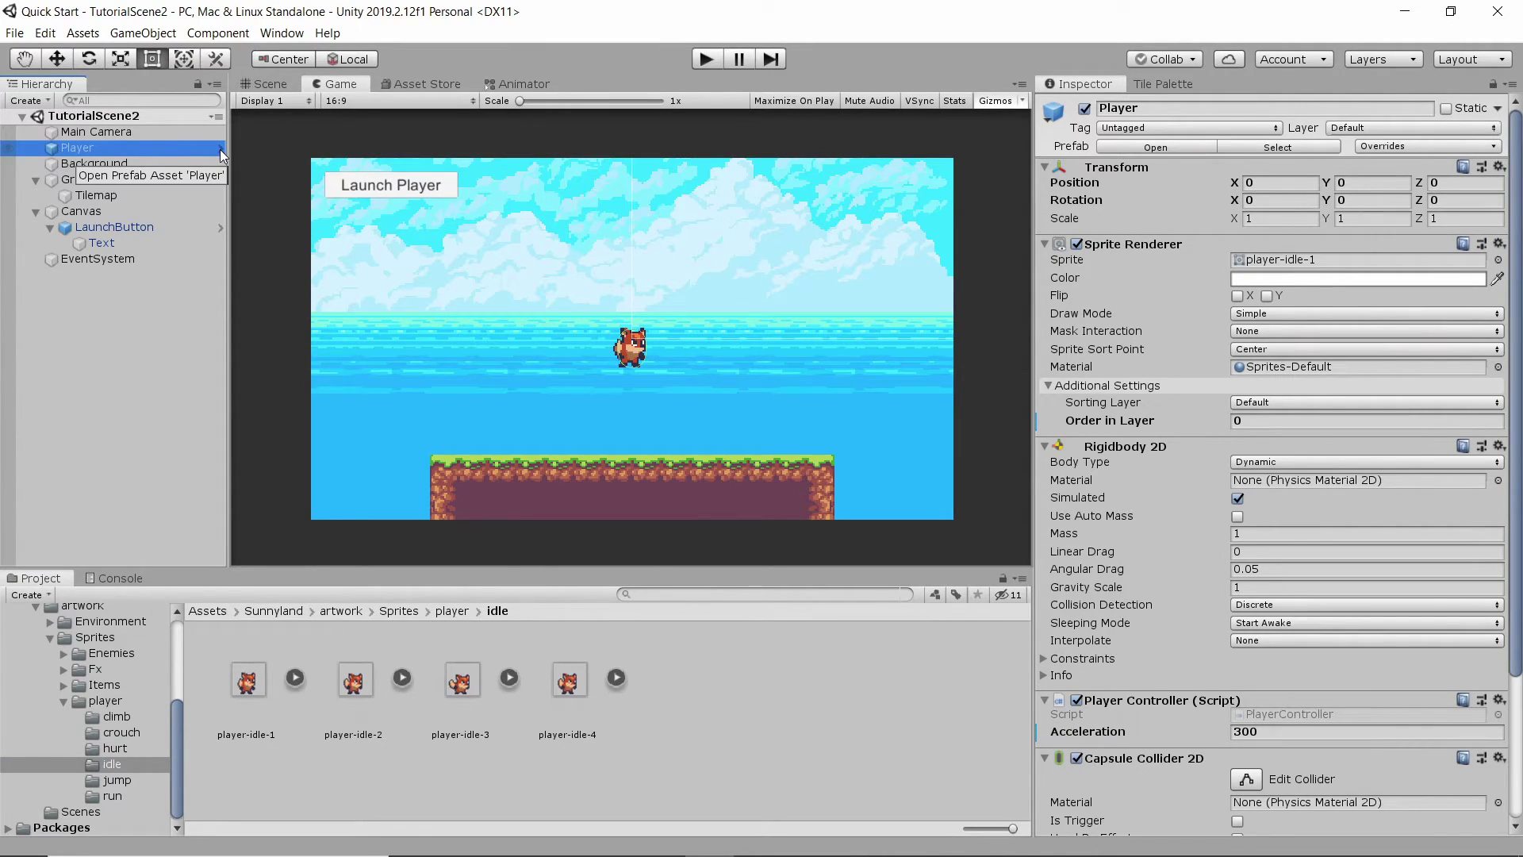
left_click(222, 154)
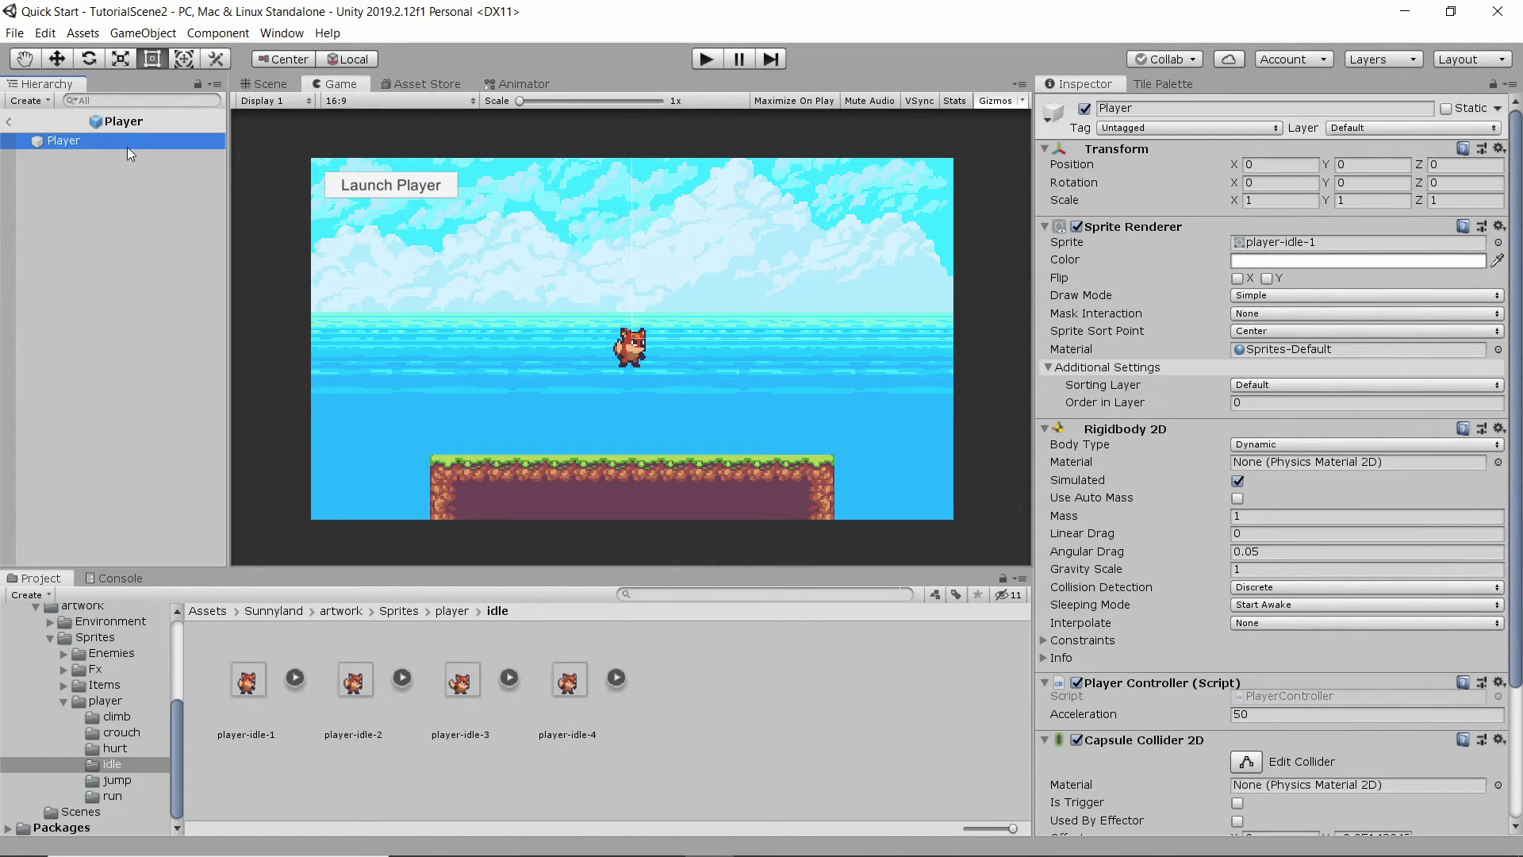
scroll(1128, 308, "down", 5)
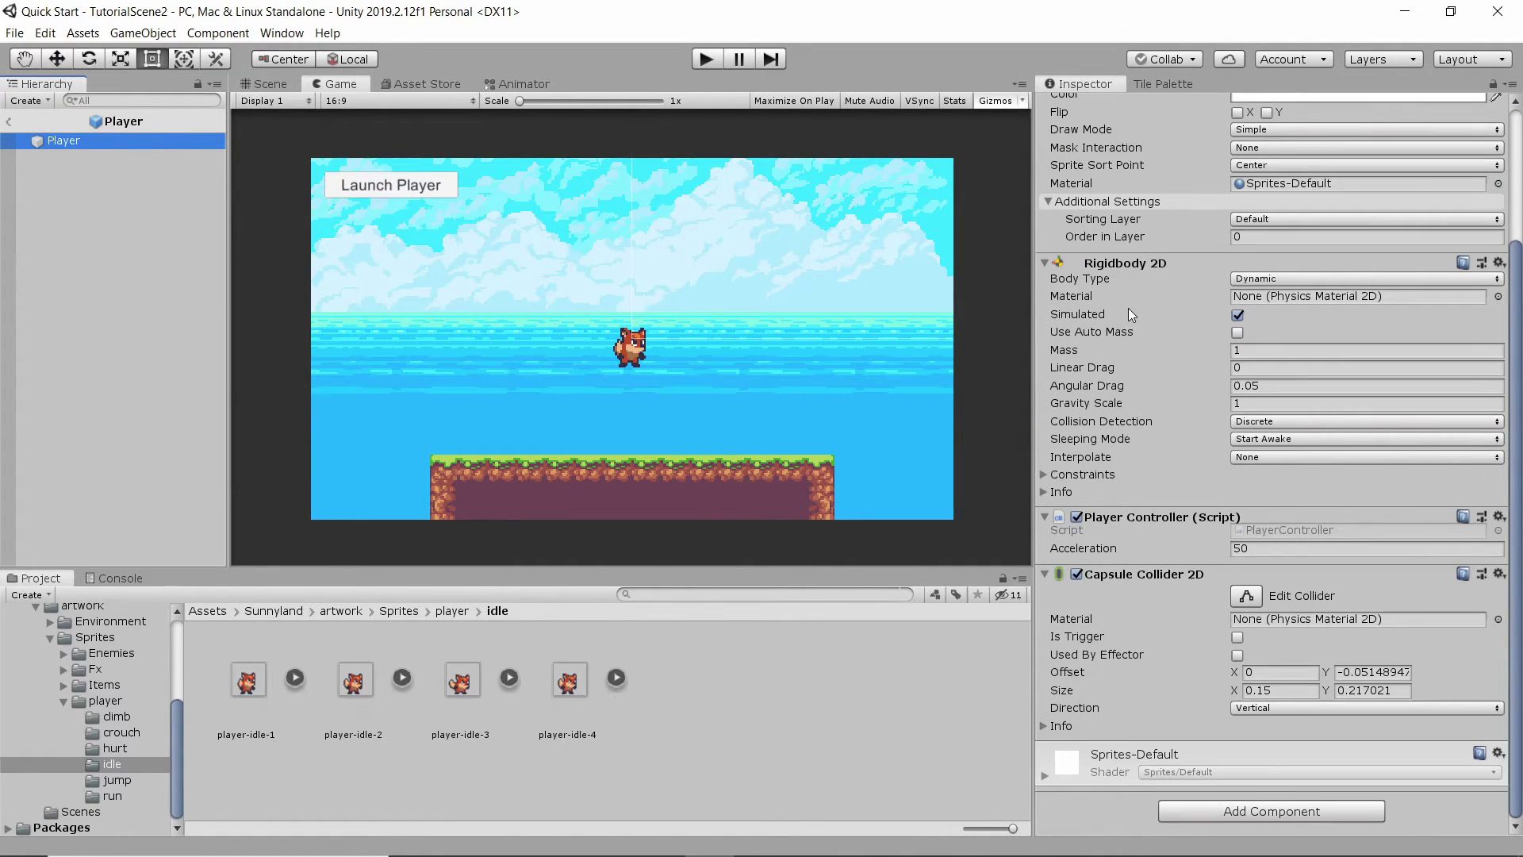
left_click(1359, 807)
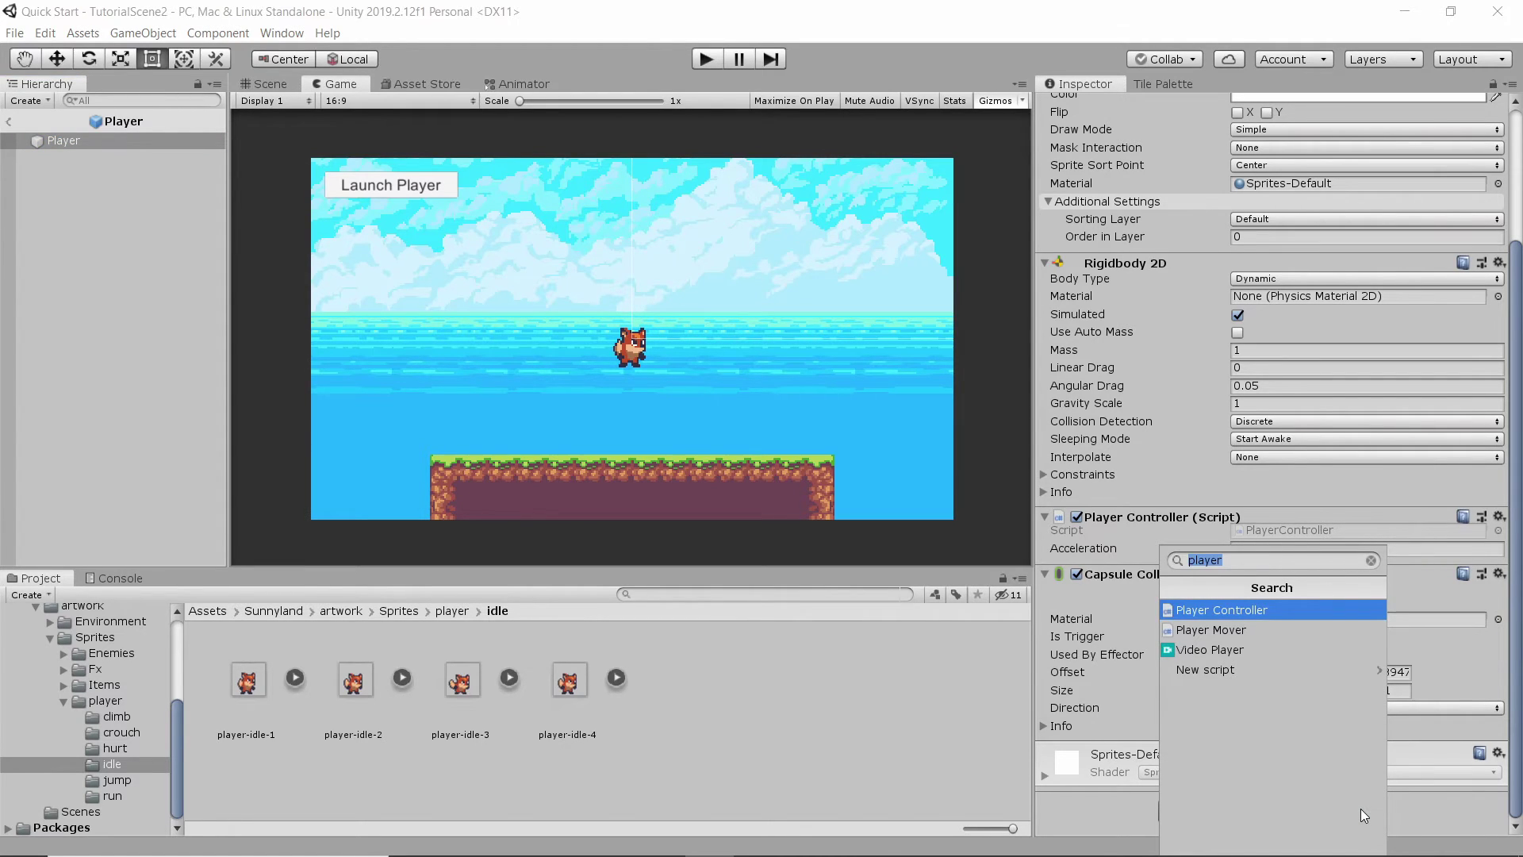
type("animator")
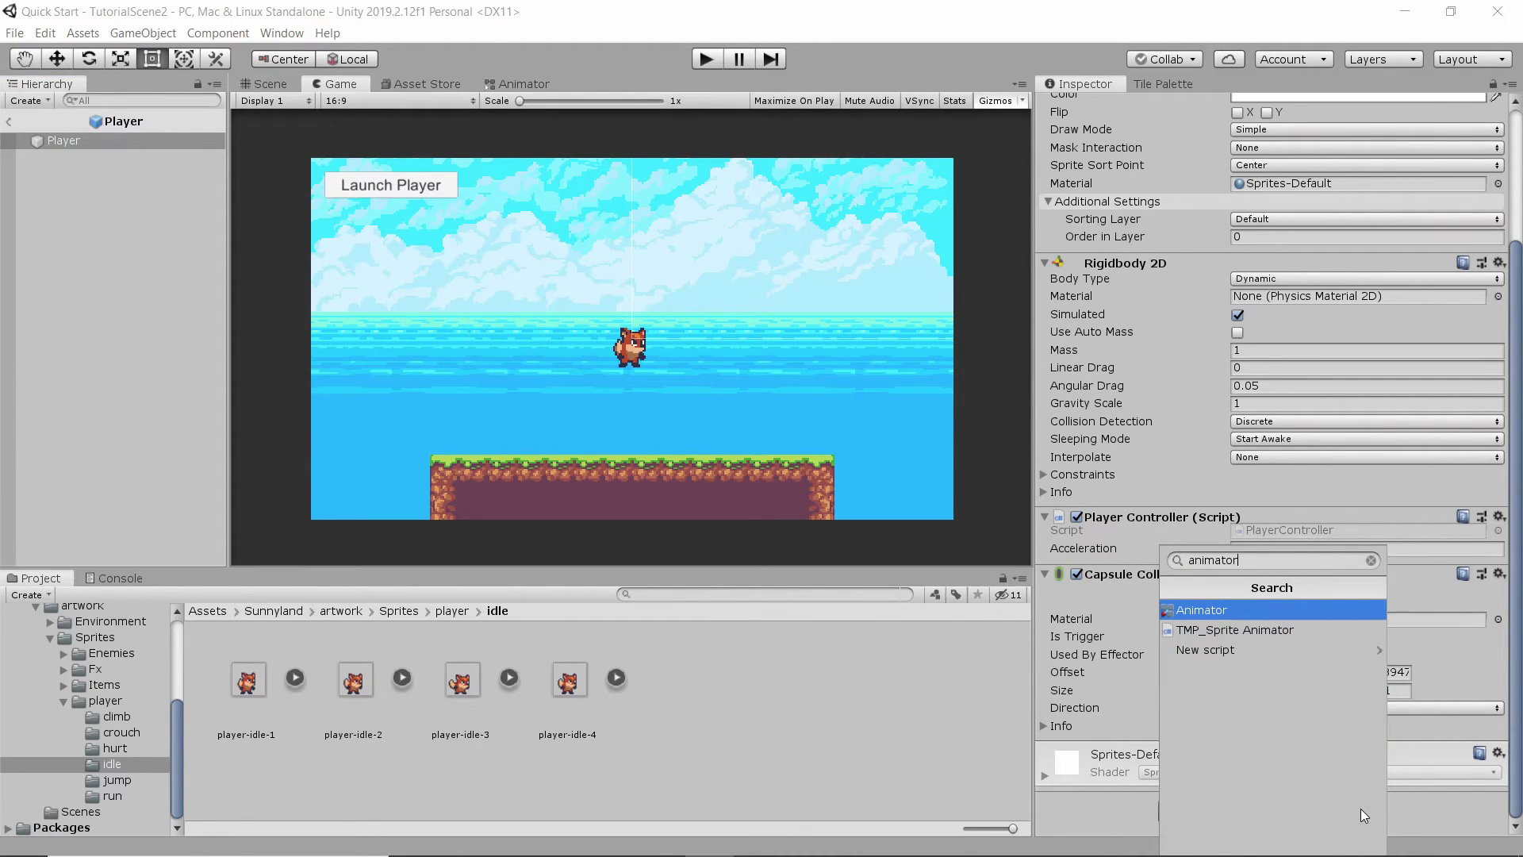
key("Return")
scroll(1367, 782, "down", 5)
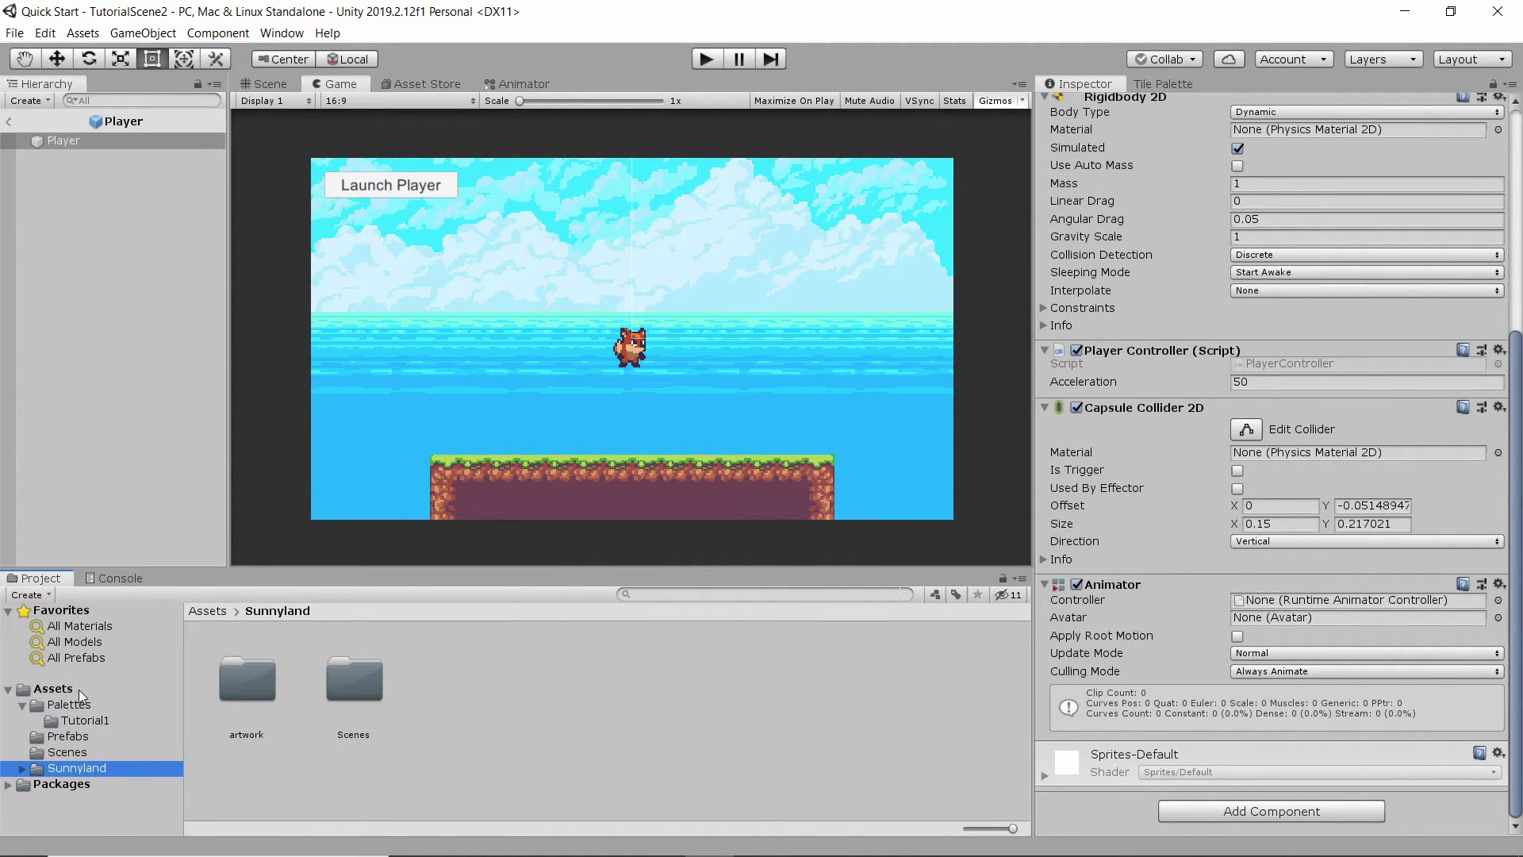
Create a folder named Characters in Assets and open it
right_click(79, 688)
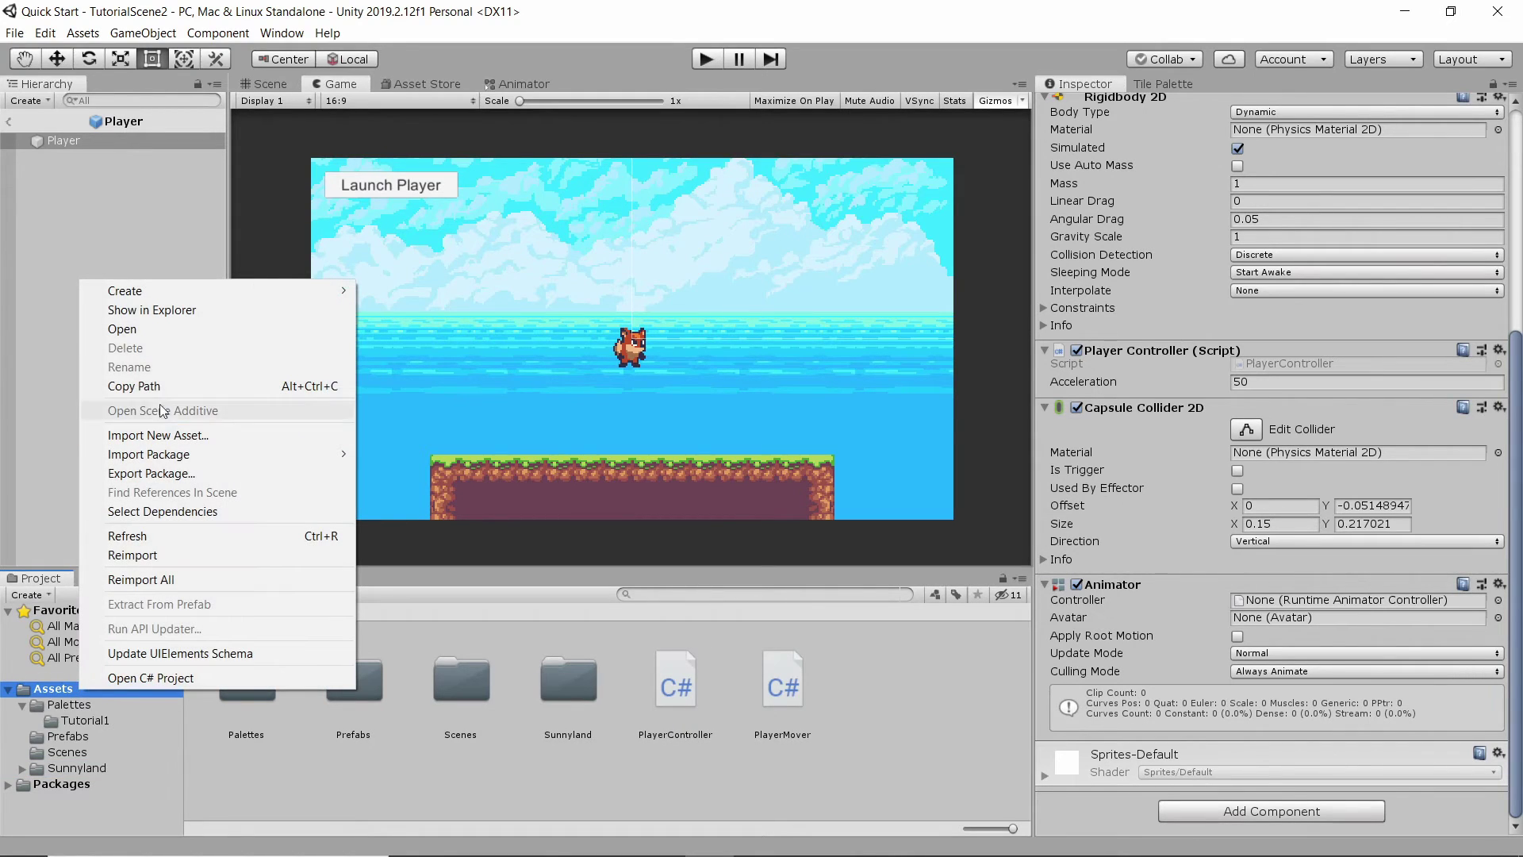
mouse_move(278, 289)
left_click(470, 177)
type("Characters")
key("Return")
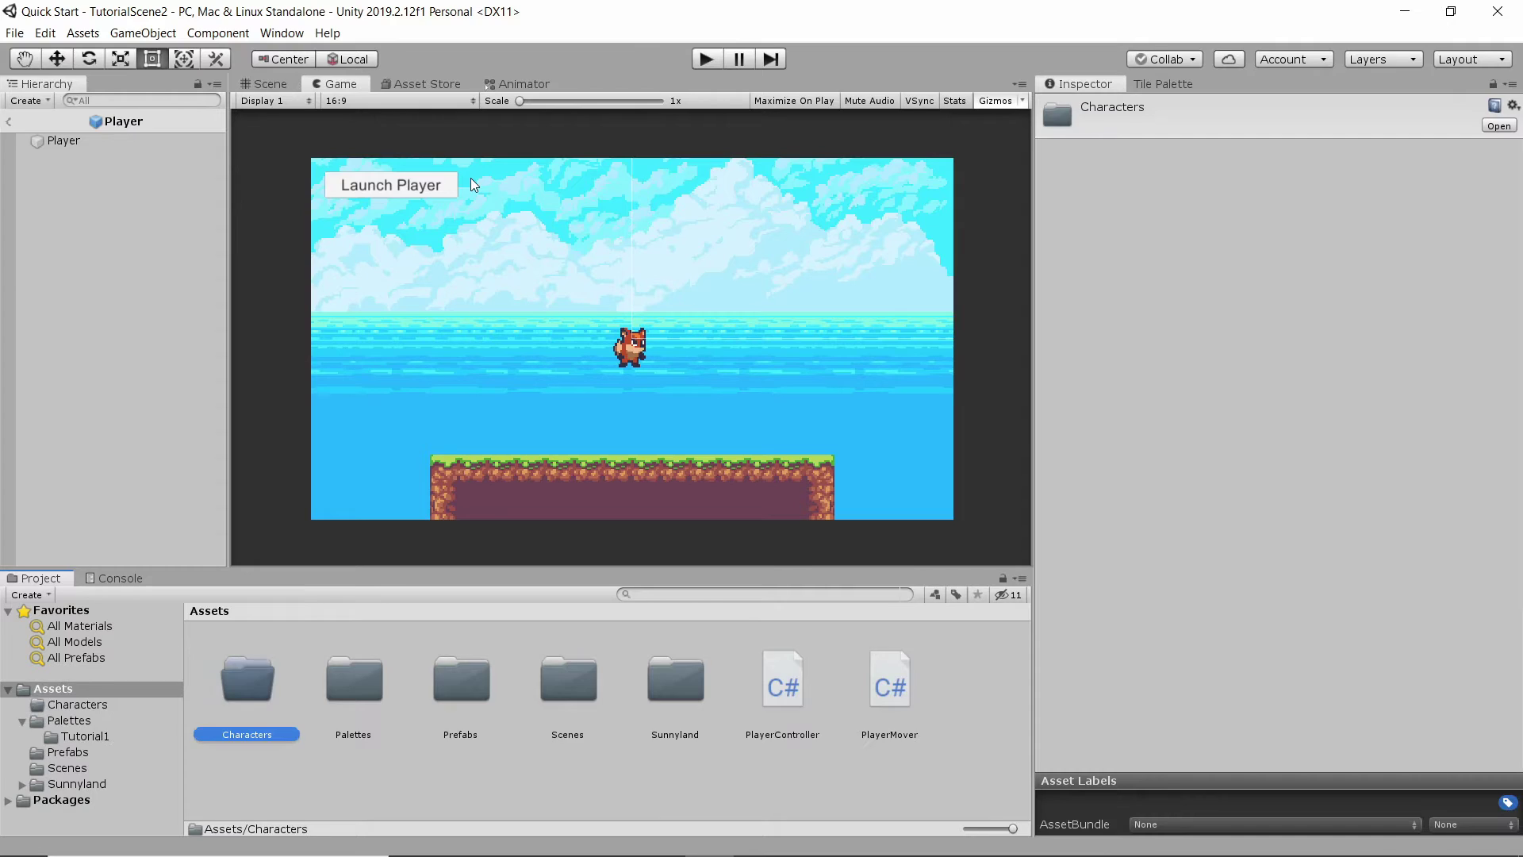
key("Return")
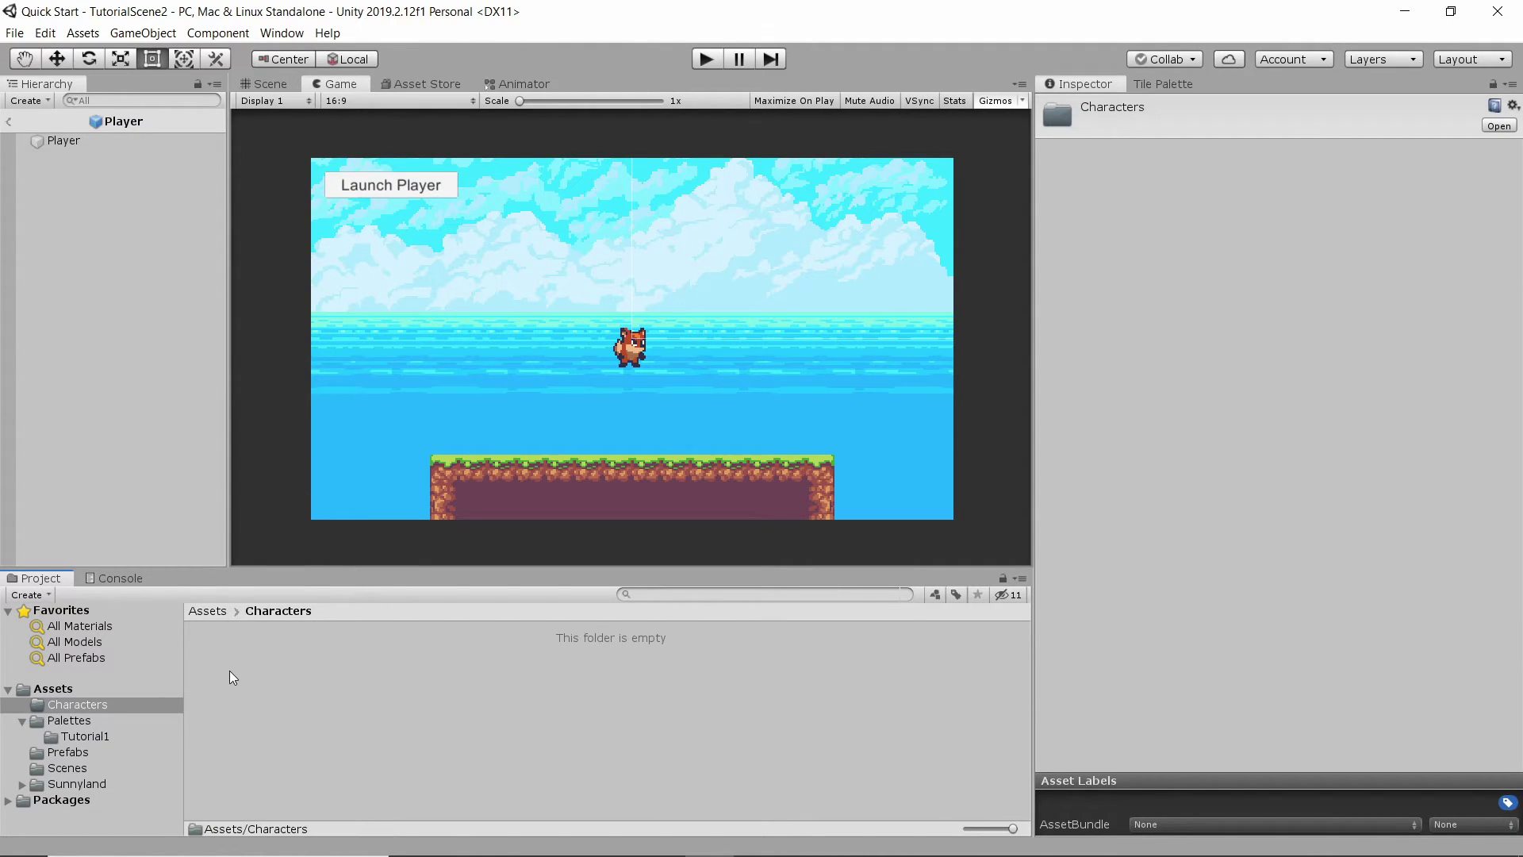
Create an Animator Controller named AC_Player in the Characters folder
right_click(284, 674)
left_click(282, 679)
right_click(272, 669)
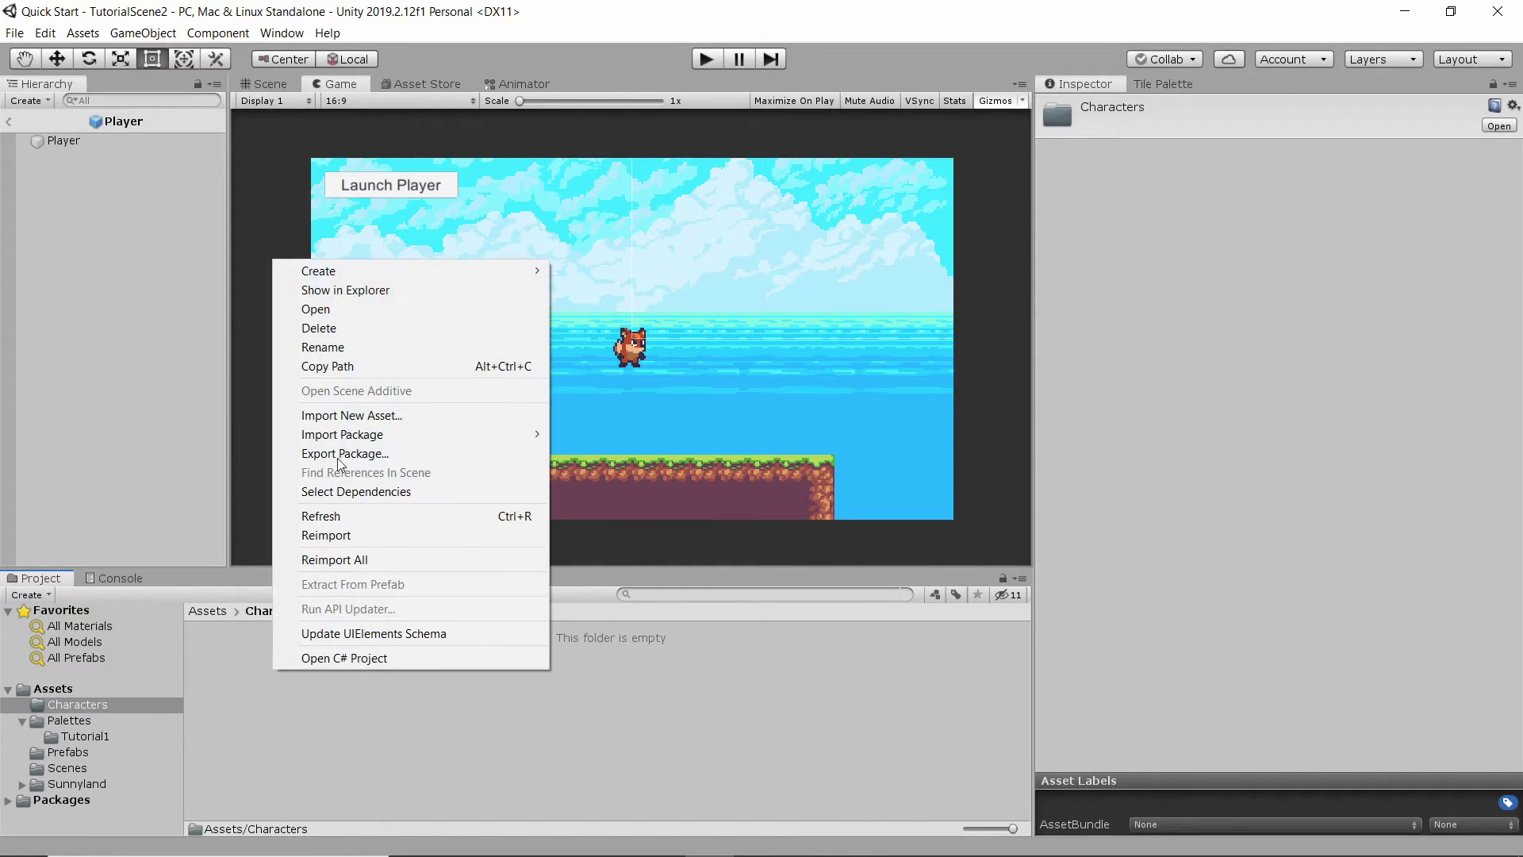
right_click(238, 669)
mouse_move(333, 272)
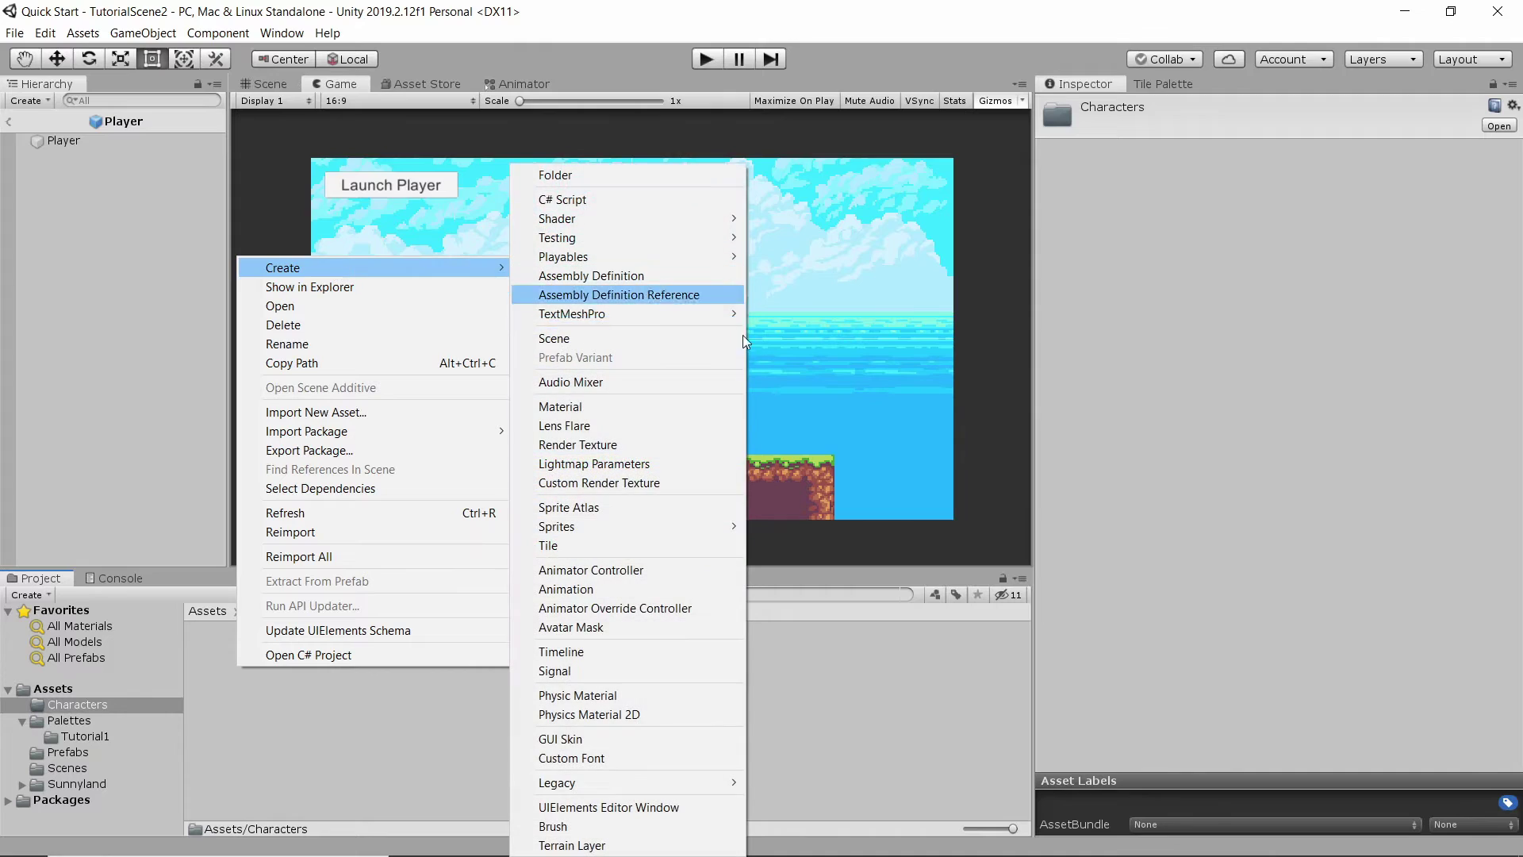
left_click(685, 567)
type("Player_AC")
key("ctrl+a")
type("AC_Player")
key("Return")
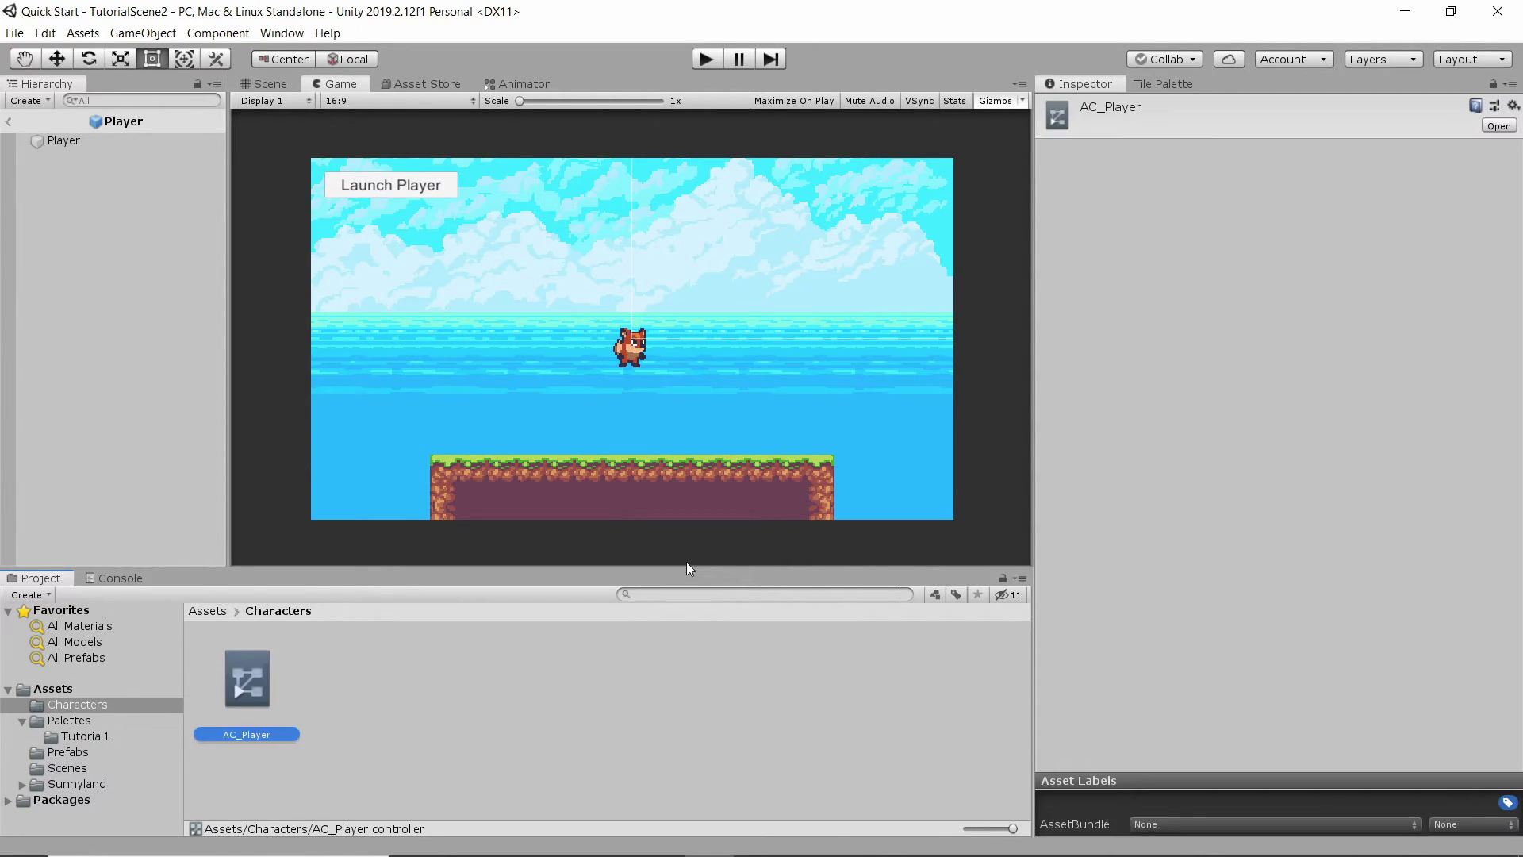
Assign AC_Player as the controller of the Player prefab's Animator component
left_click(63, 141)
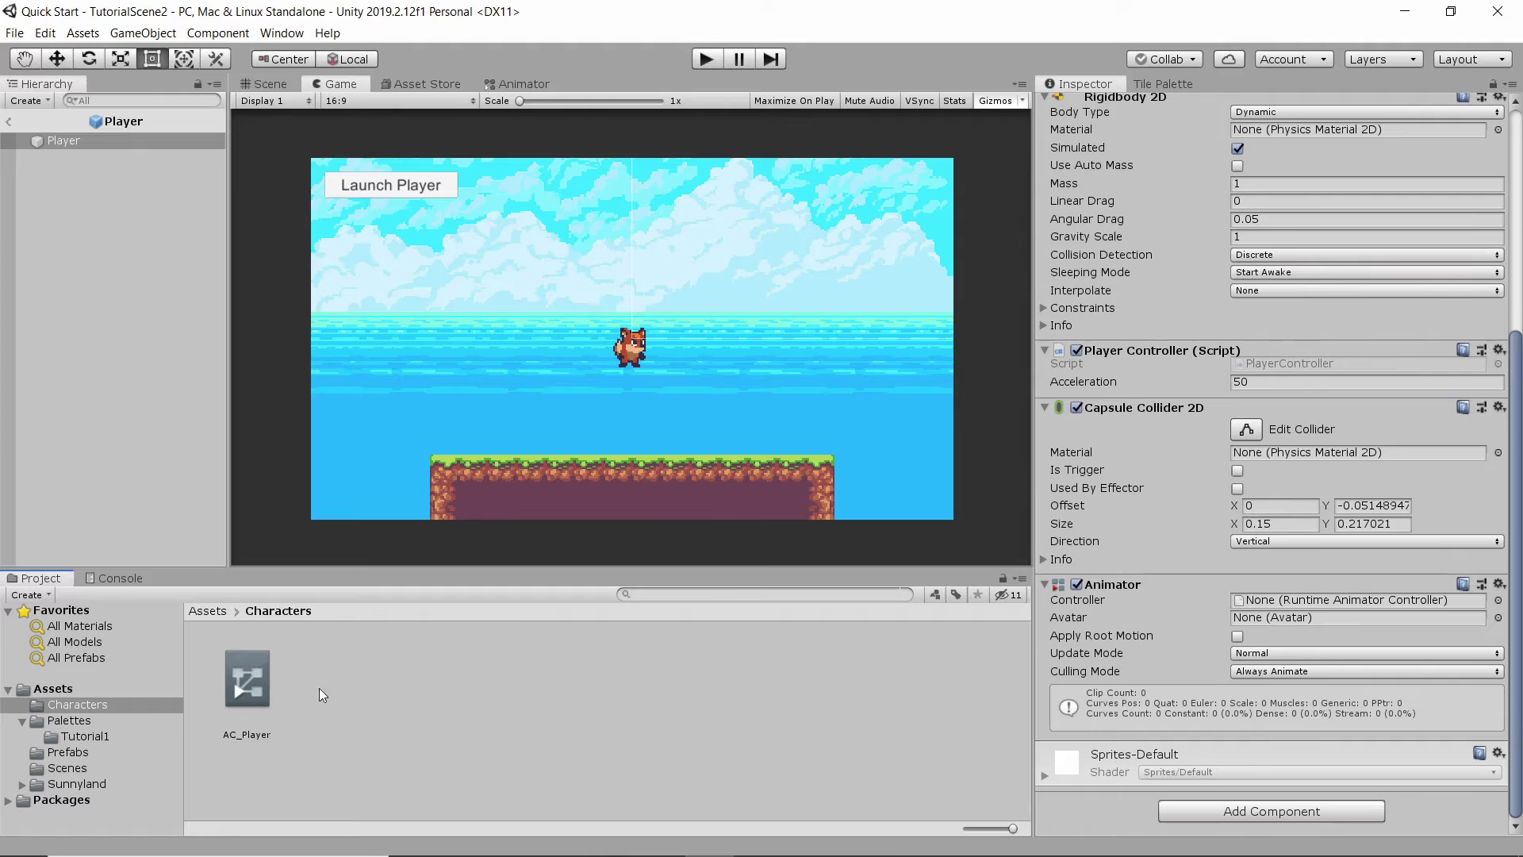
left_click_drag(266, 706, 1261, 597)
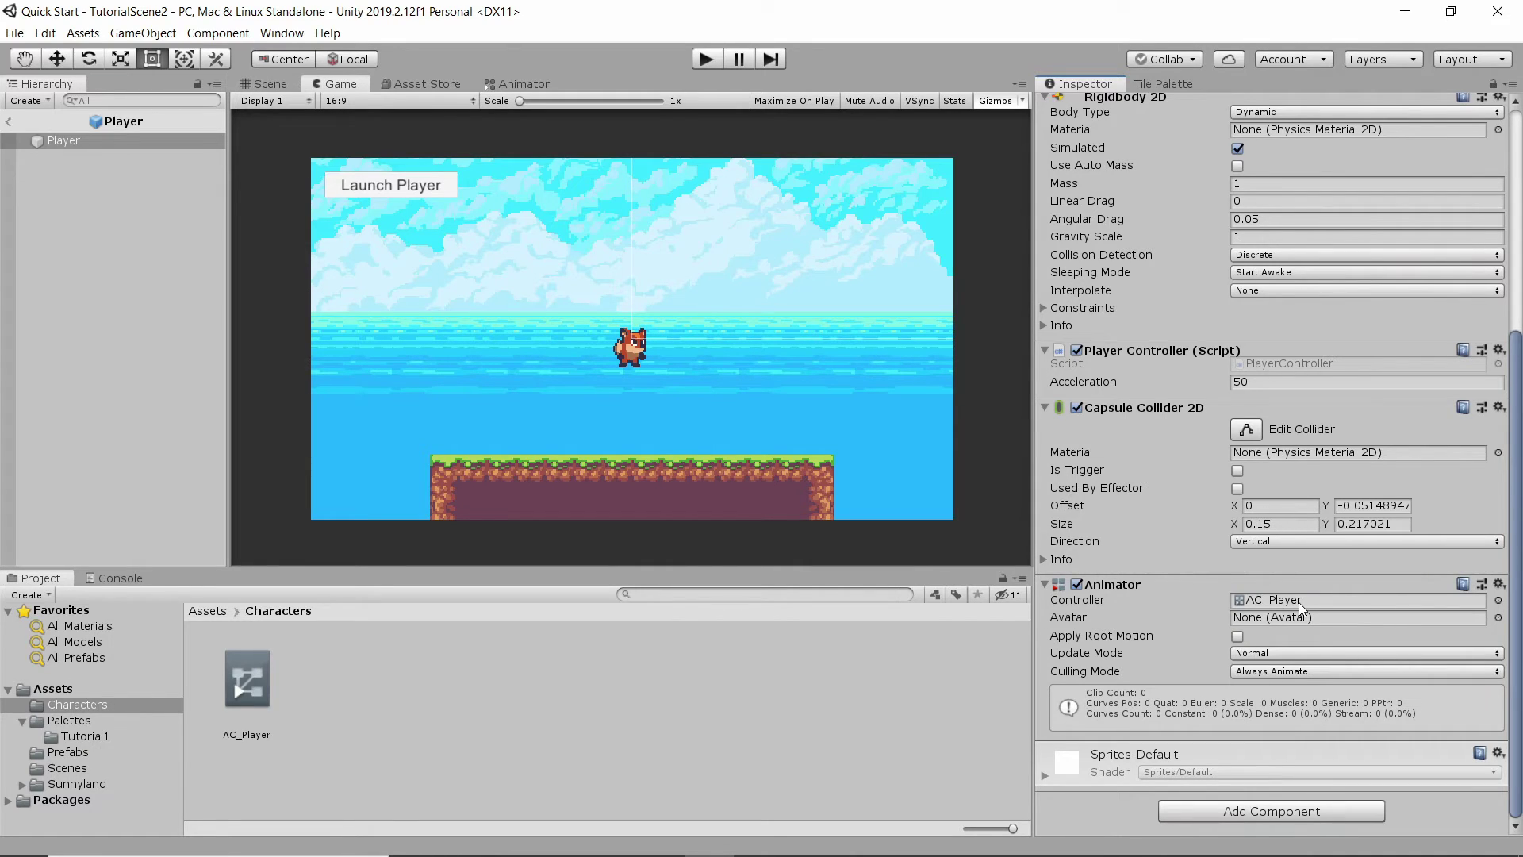
left_click(1243, 600)
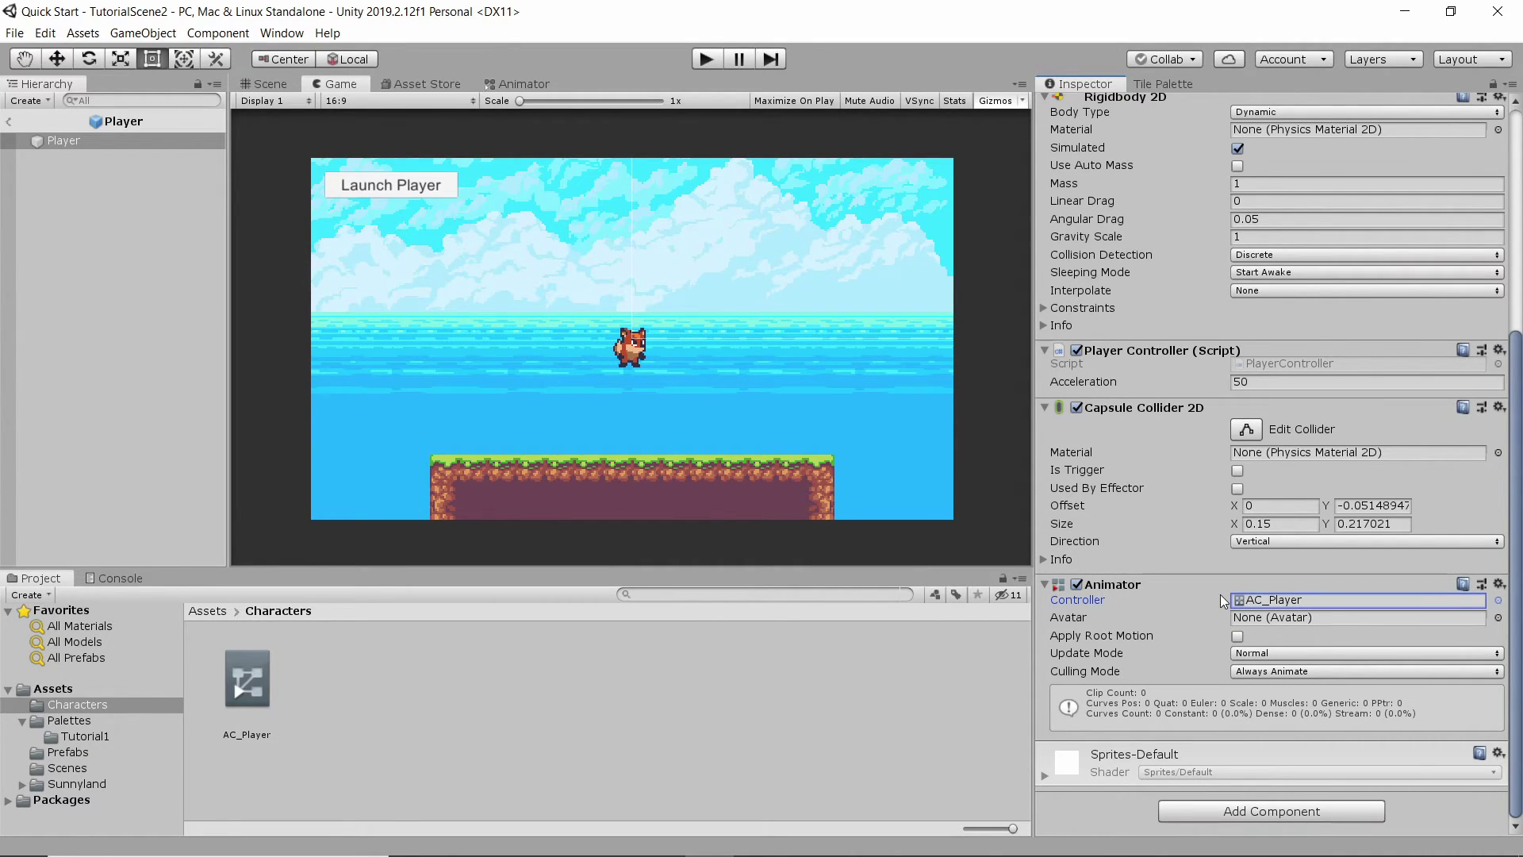
Open the Animation window for the Player and create an animation clip named Idle in the Characters folder
left_click(284, 34)
mouse_move(384, 262)
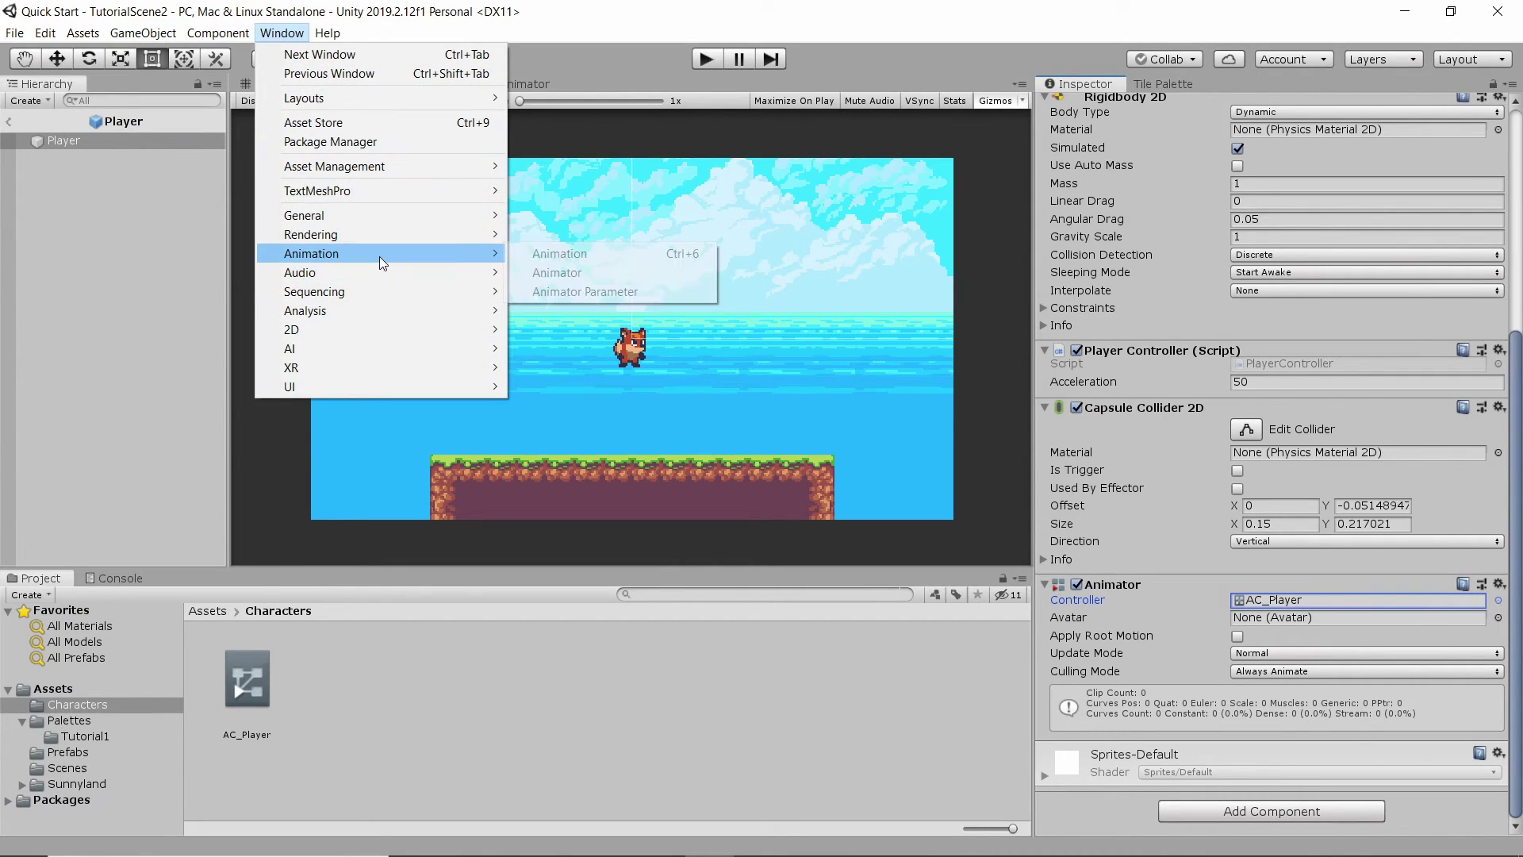
left_click(559, 253)
left_click_drag(627, 551, 635, 386)
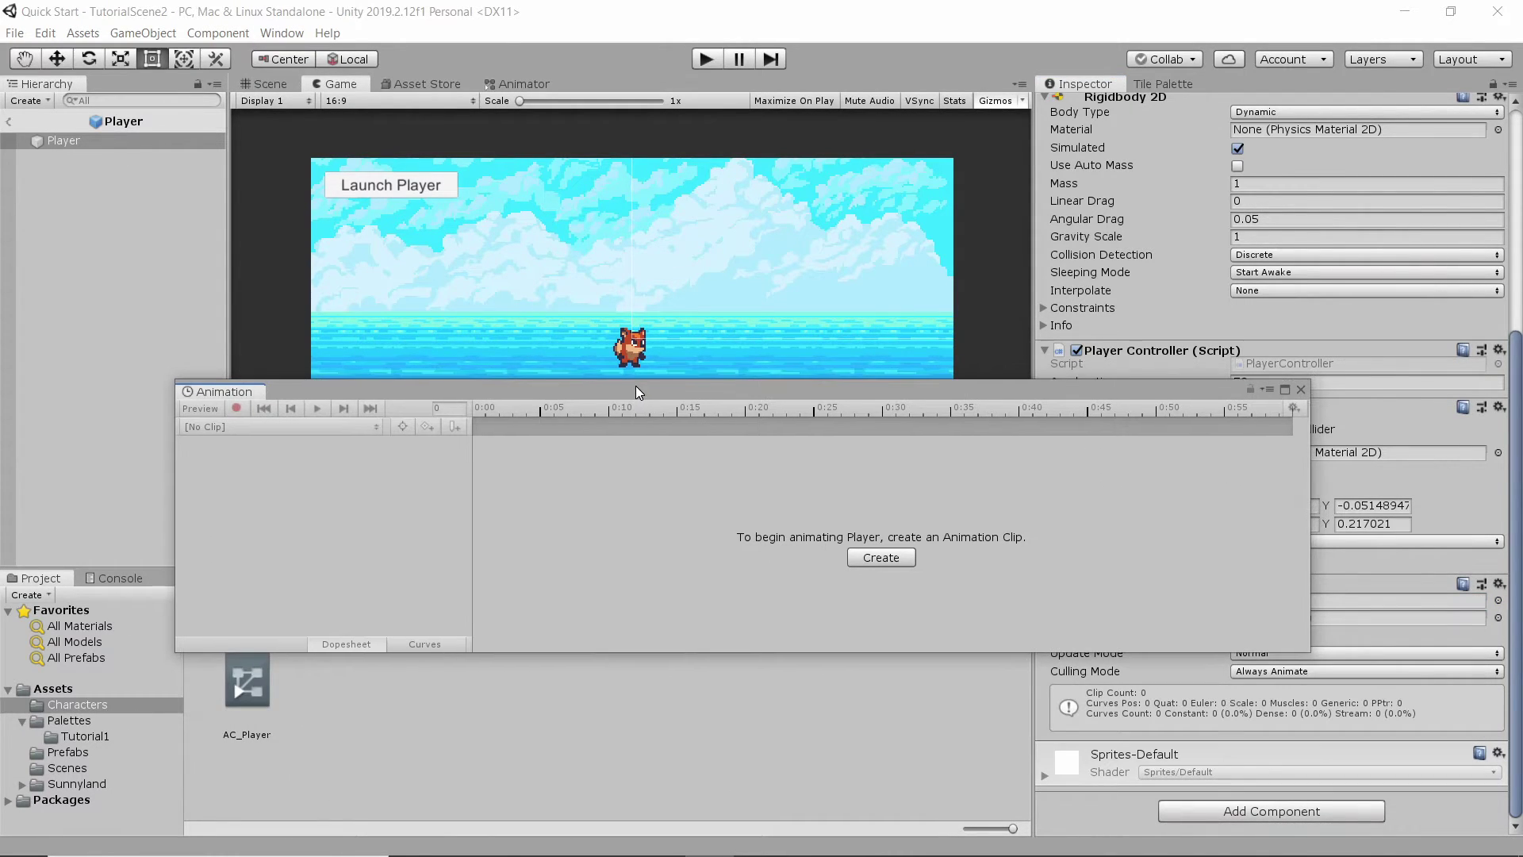
left_click(906, 560)
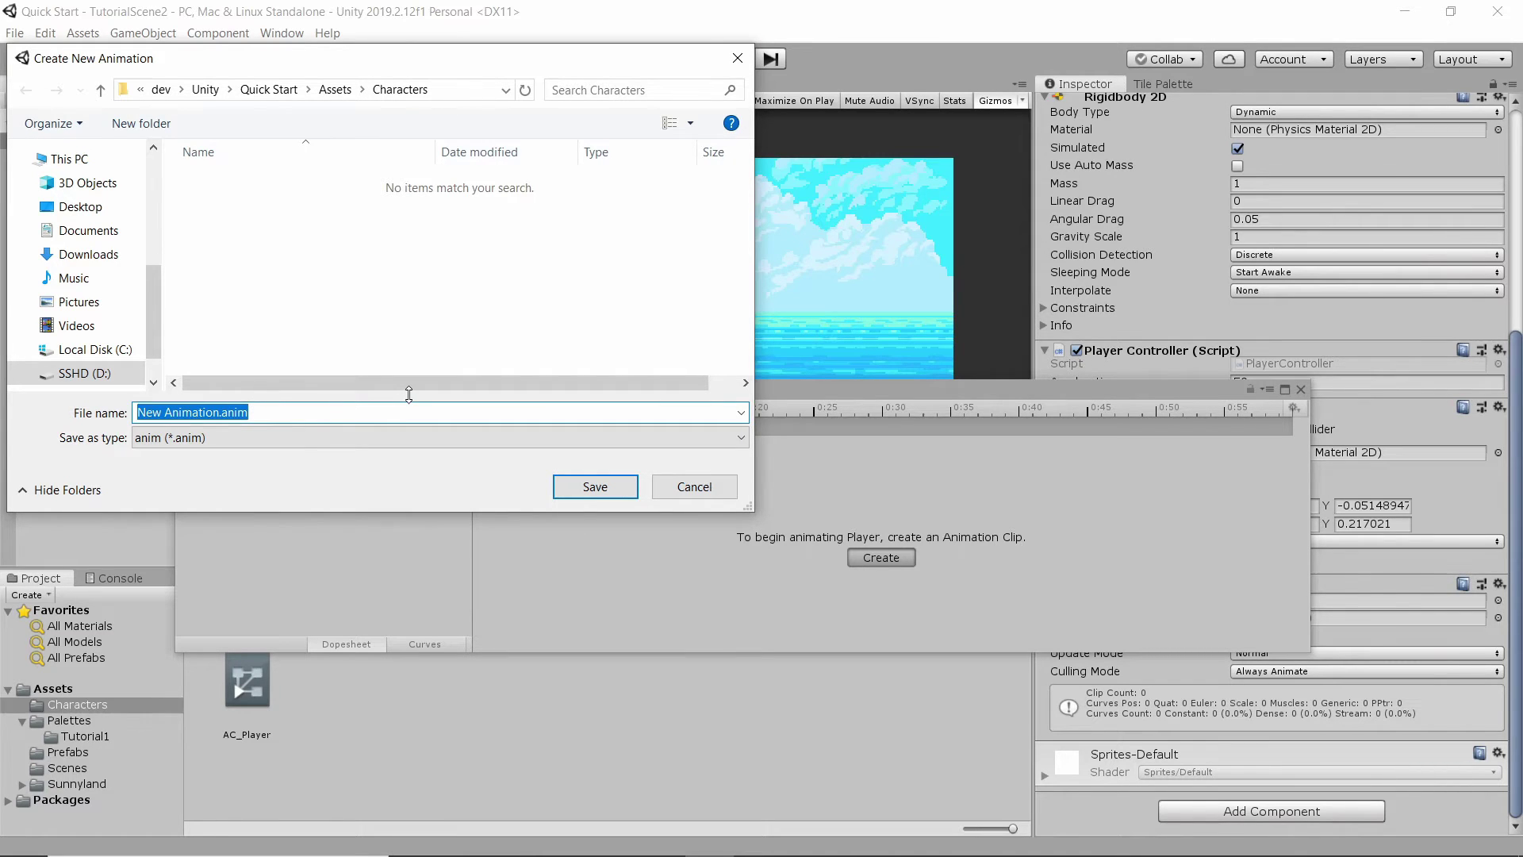
type("Idle")
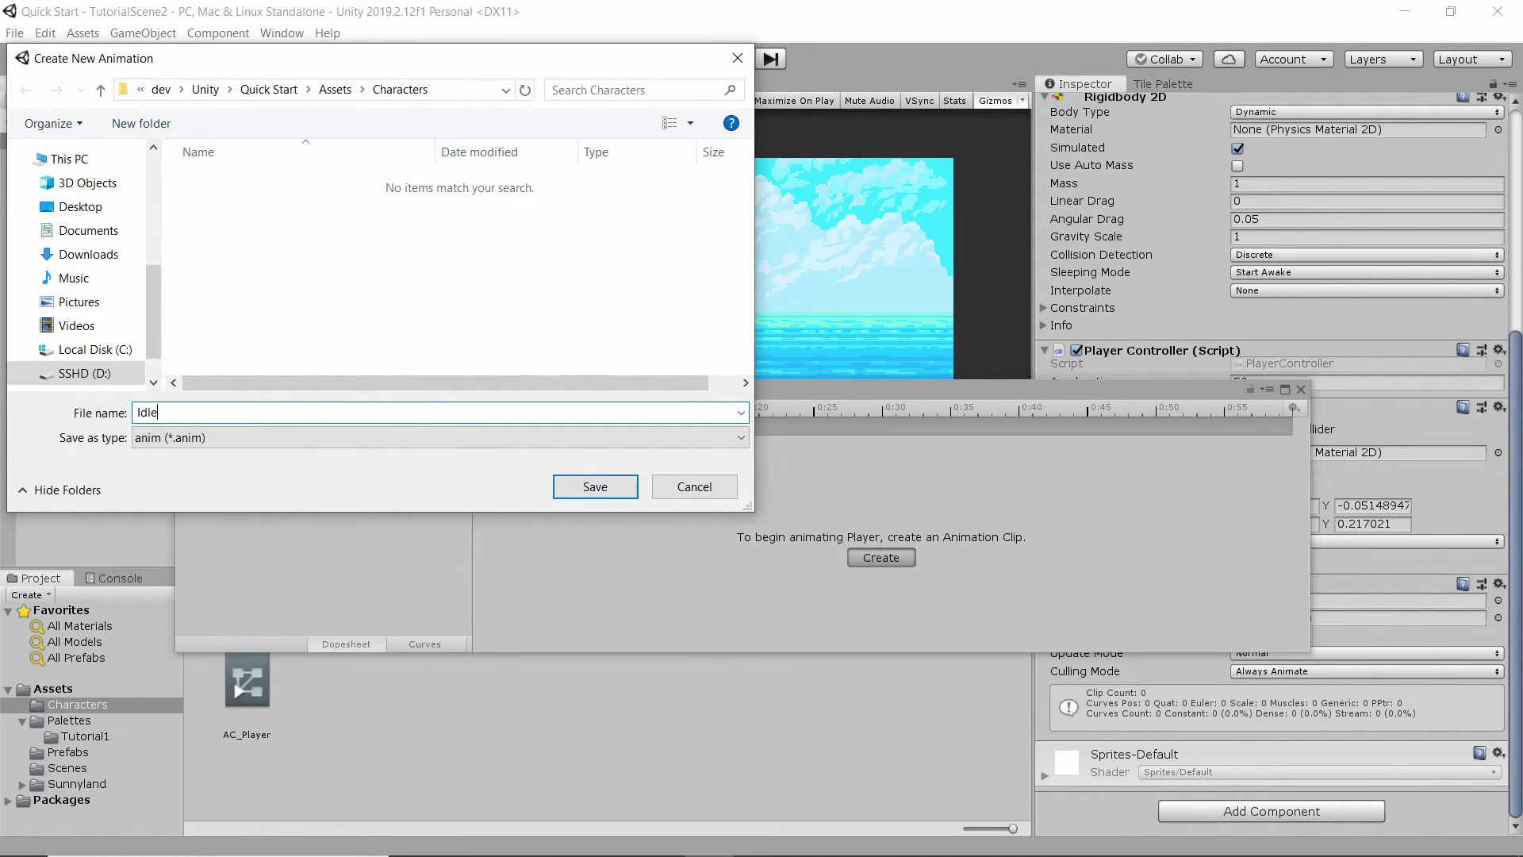
key("Return")
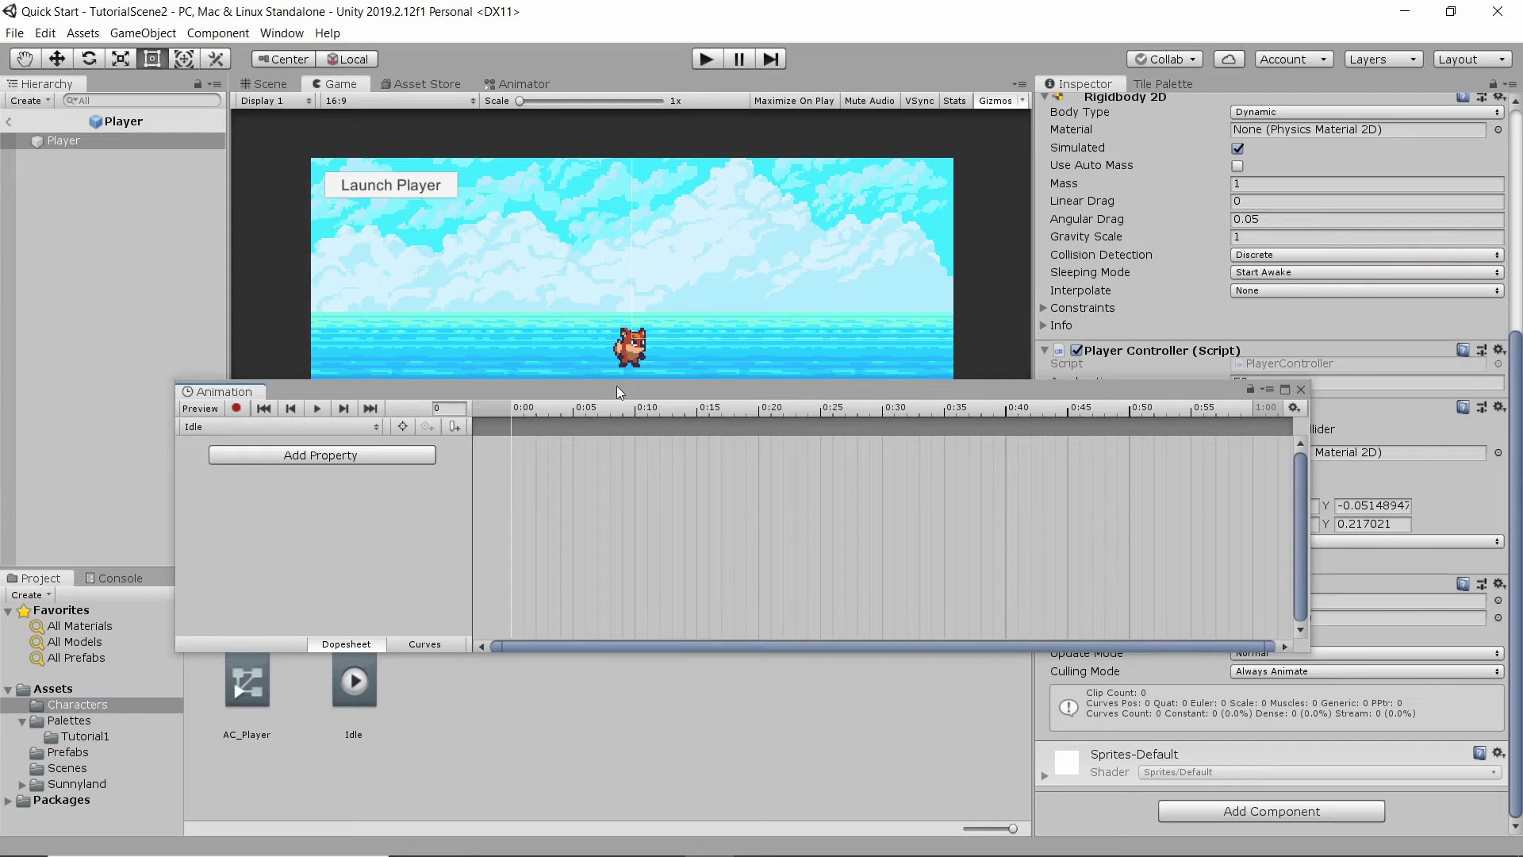
Open the Sunnyland/artwork/Sprites/player/idle folder and move the Animation window clear of its sprite frames
left_click_drag(635, 395, 900, 532)
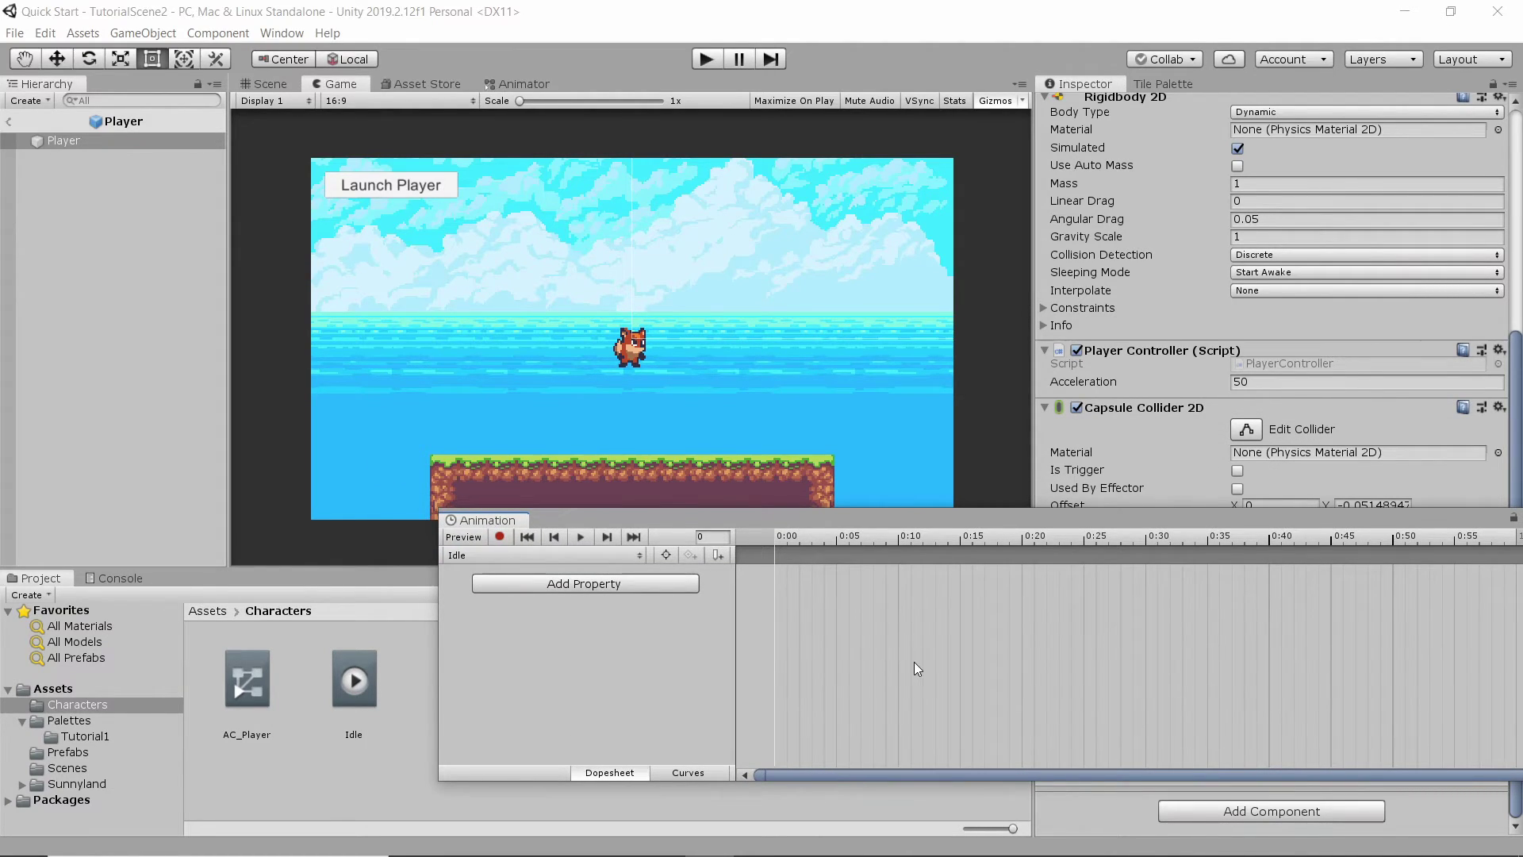
left_click(75, 784)
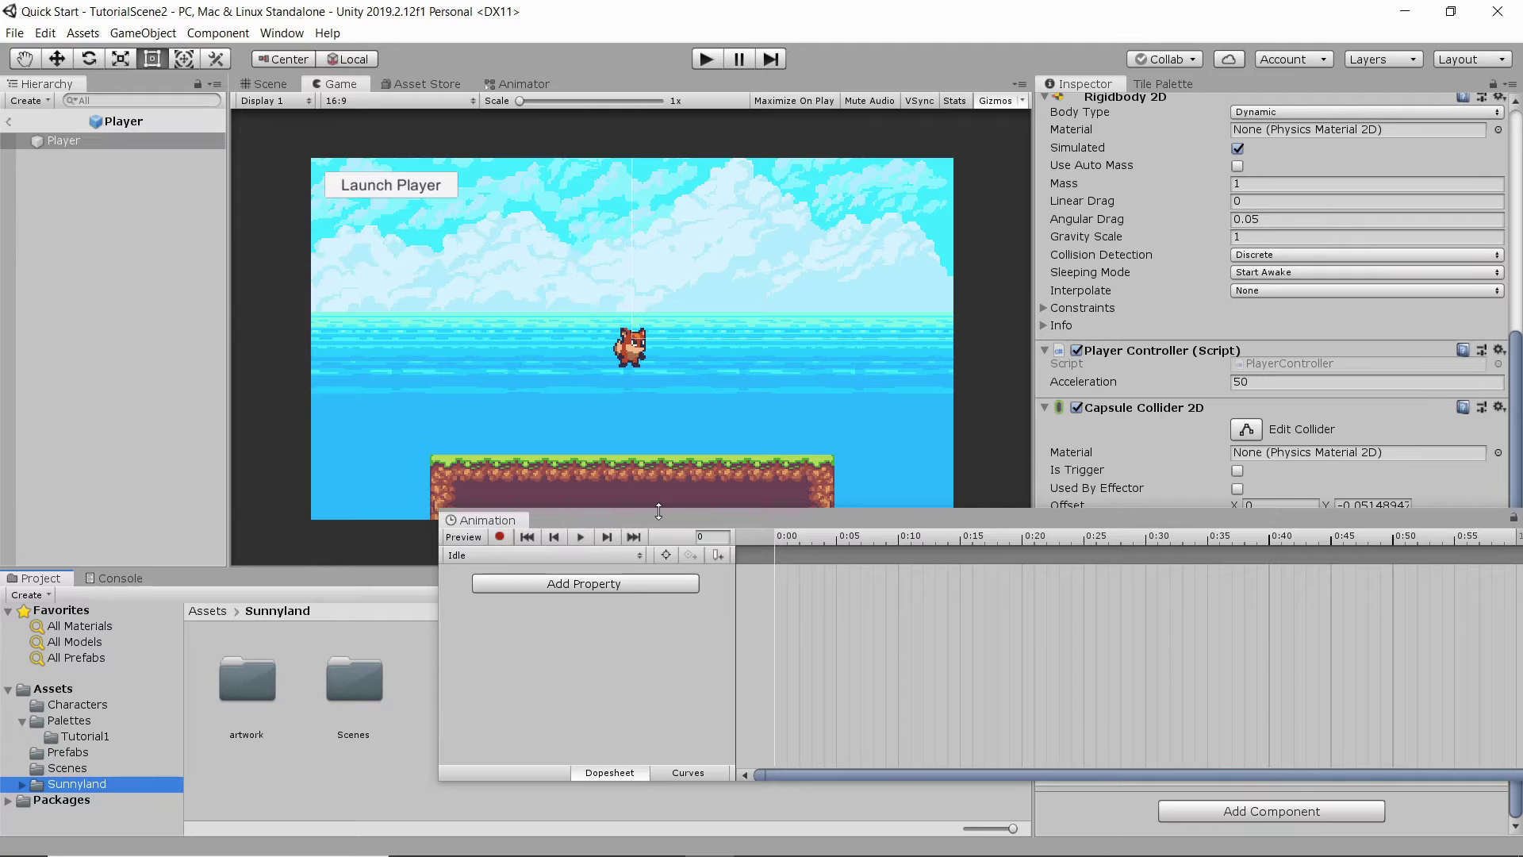
left_click_drag(670, 517, 862, 522)
left_click(265, 674)
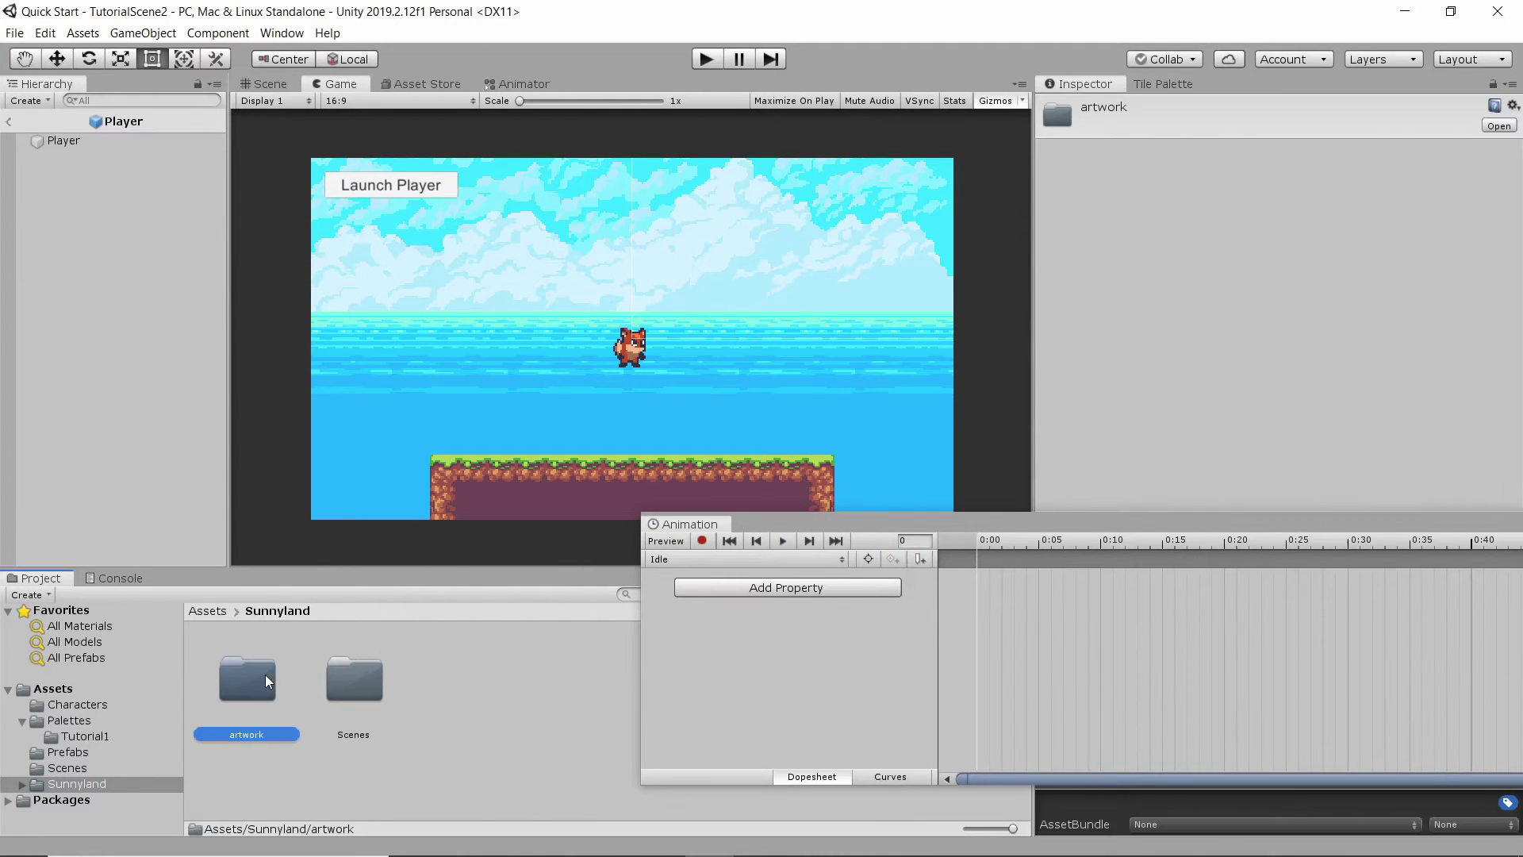
double_click(245, 674)
double_click(354, 684)
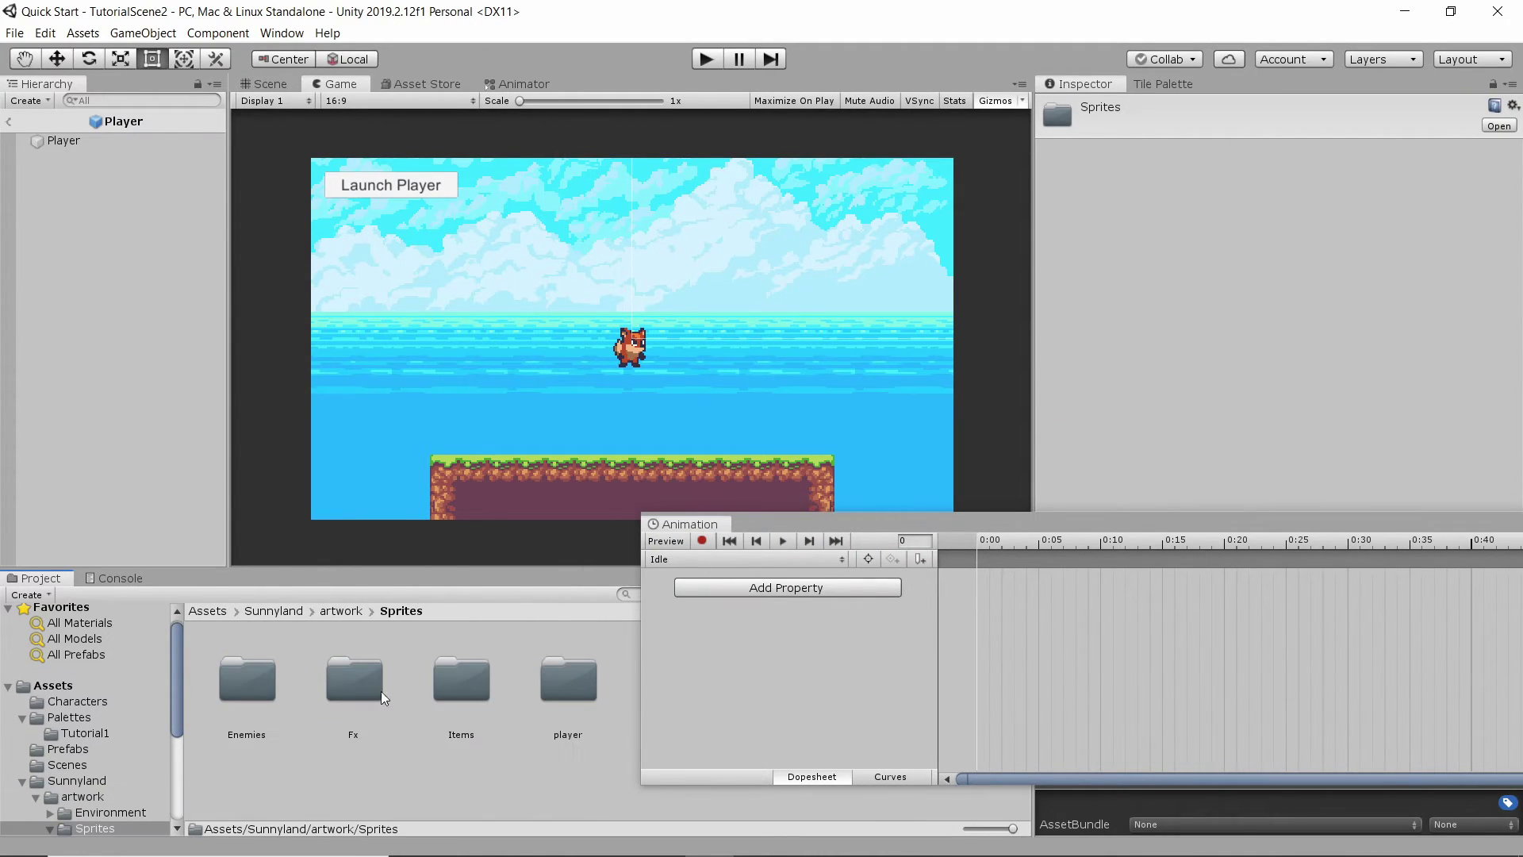
double_click(592, 667)
double_click(567, 671)
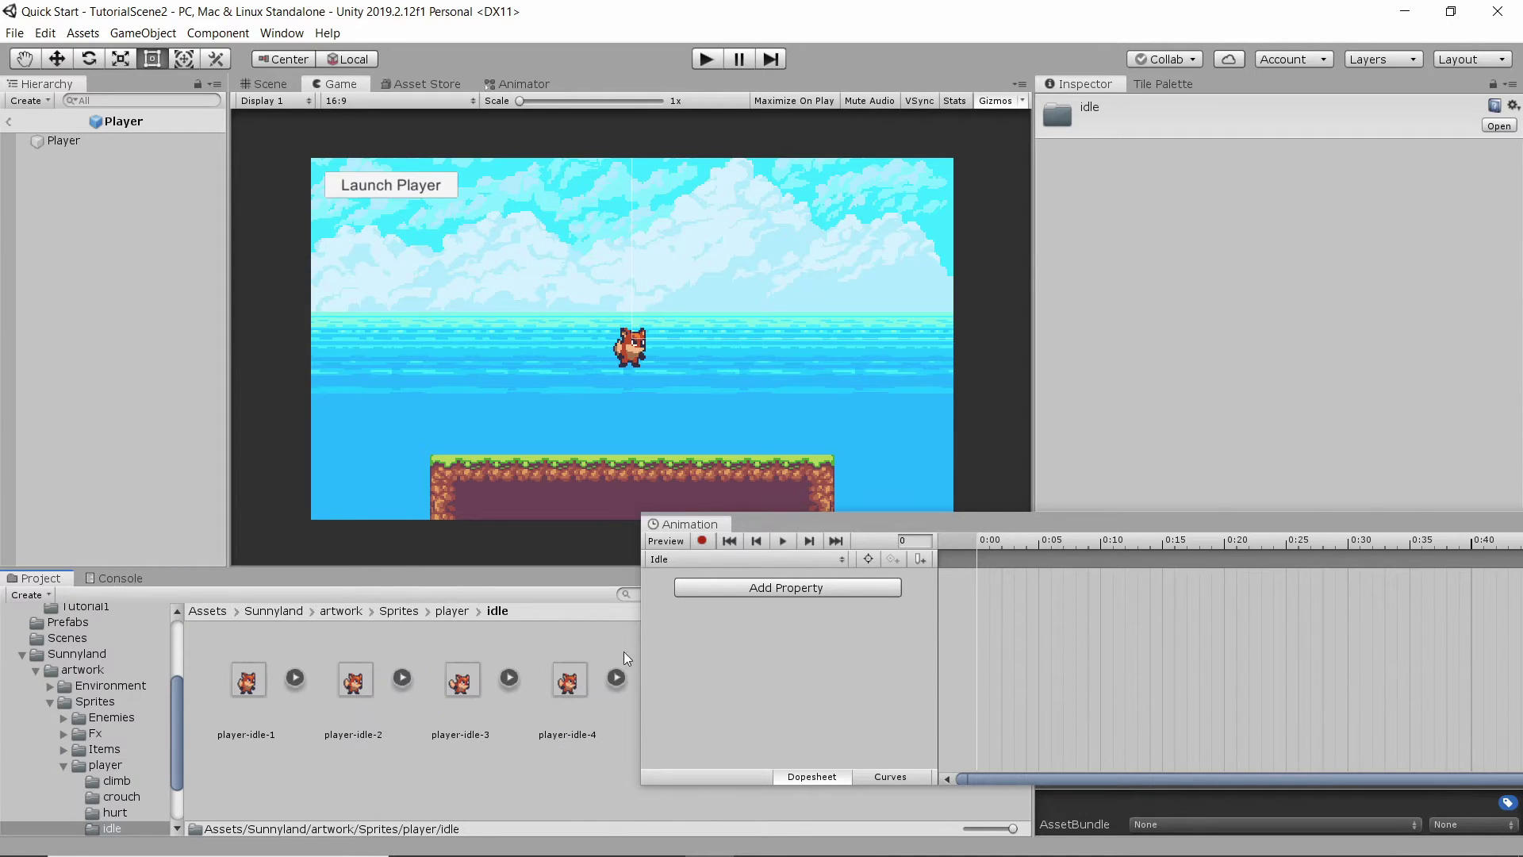
left_click_drag(946, 553, 1028, 505)
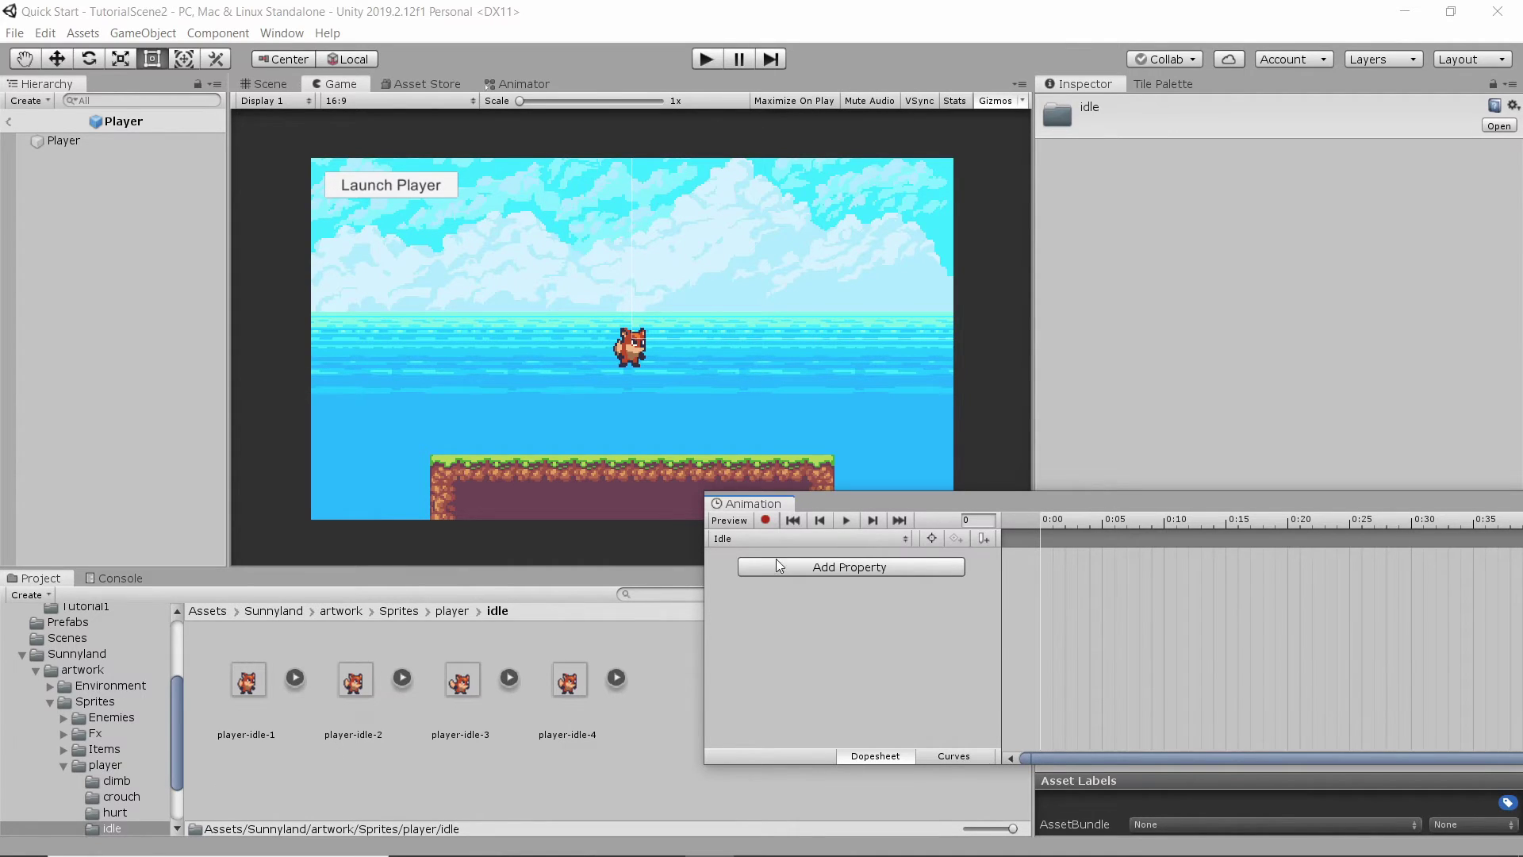
Add the sprites player-idle-1 to player-idle-4 as keyframes of the Player's Idle clip and expand the Sprite track to show the frames
left_click(521, 631)
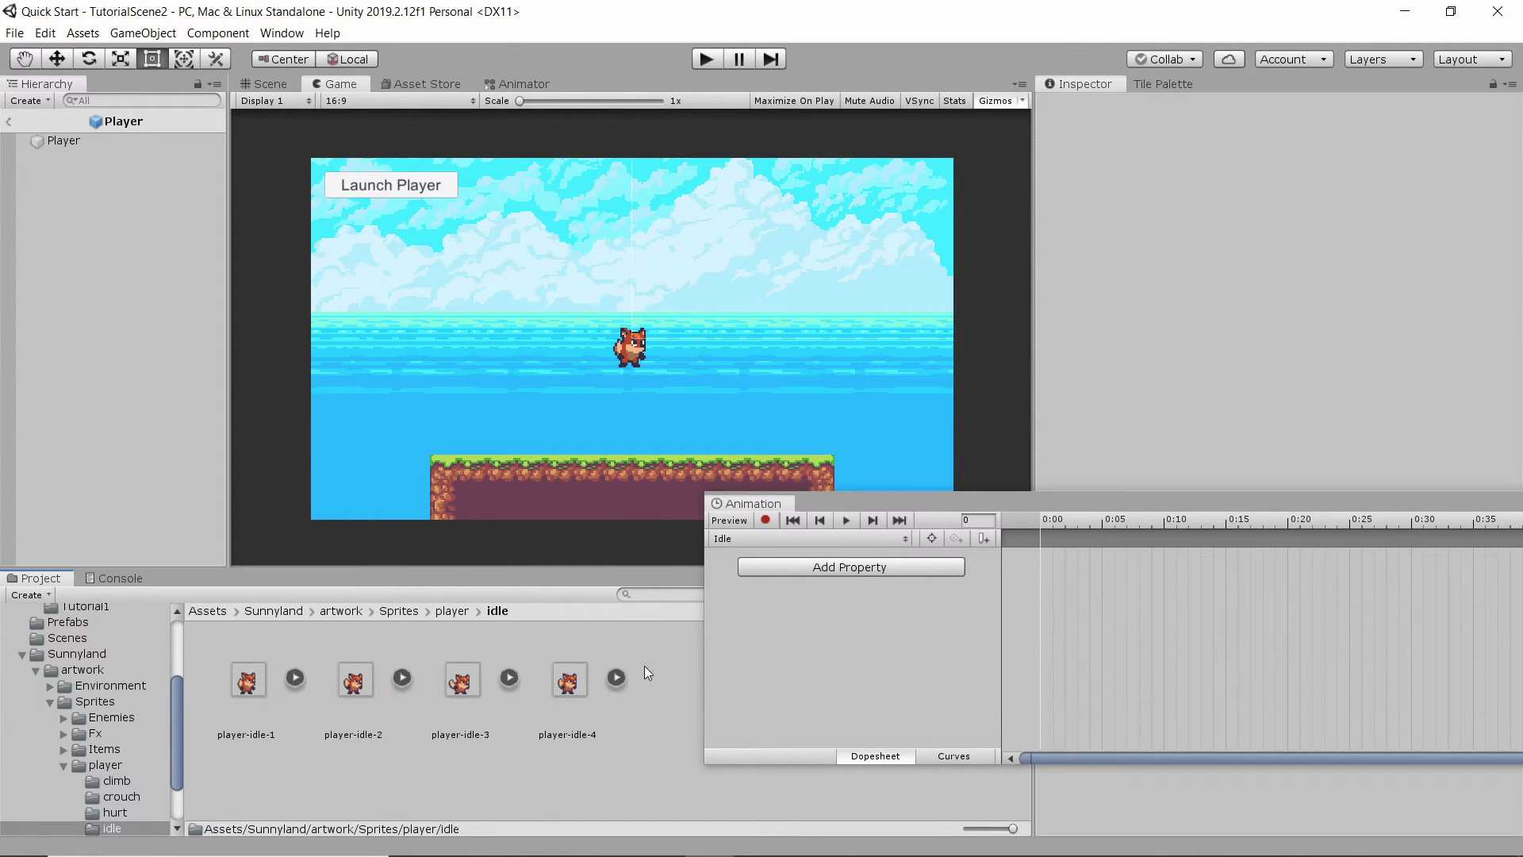
left_click(244, 697)
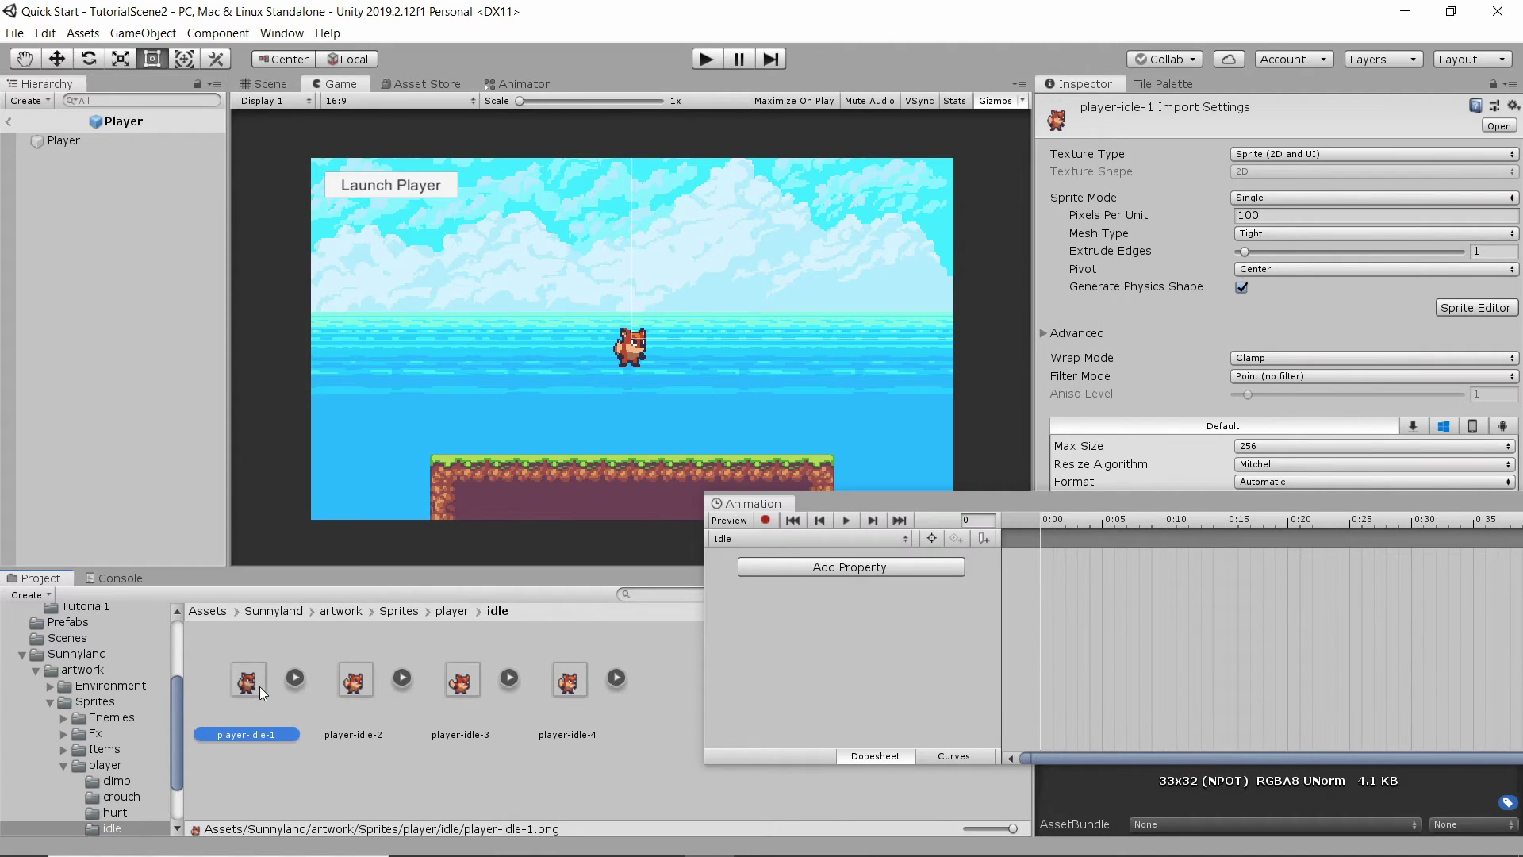
left_click(571, 684, "shift")
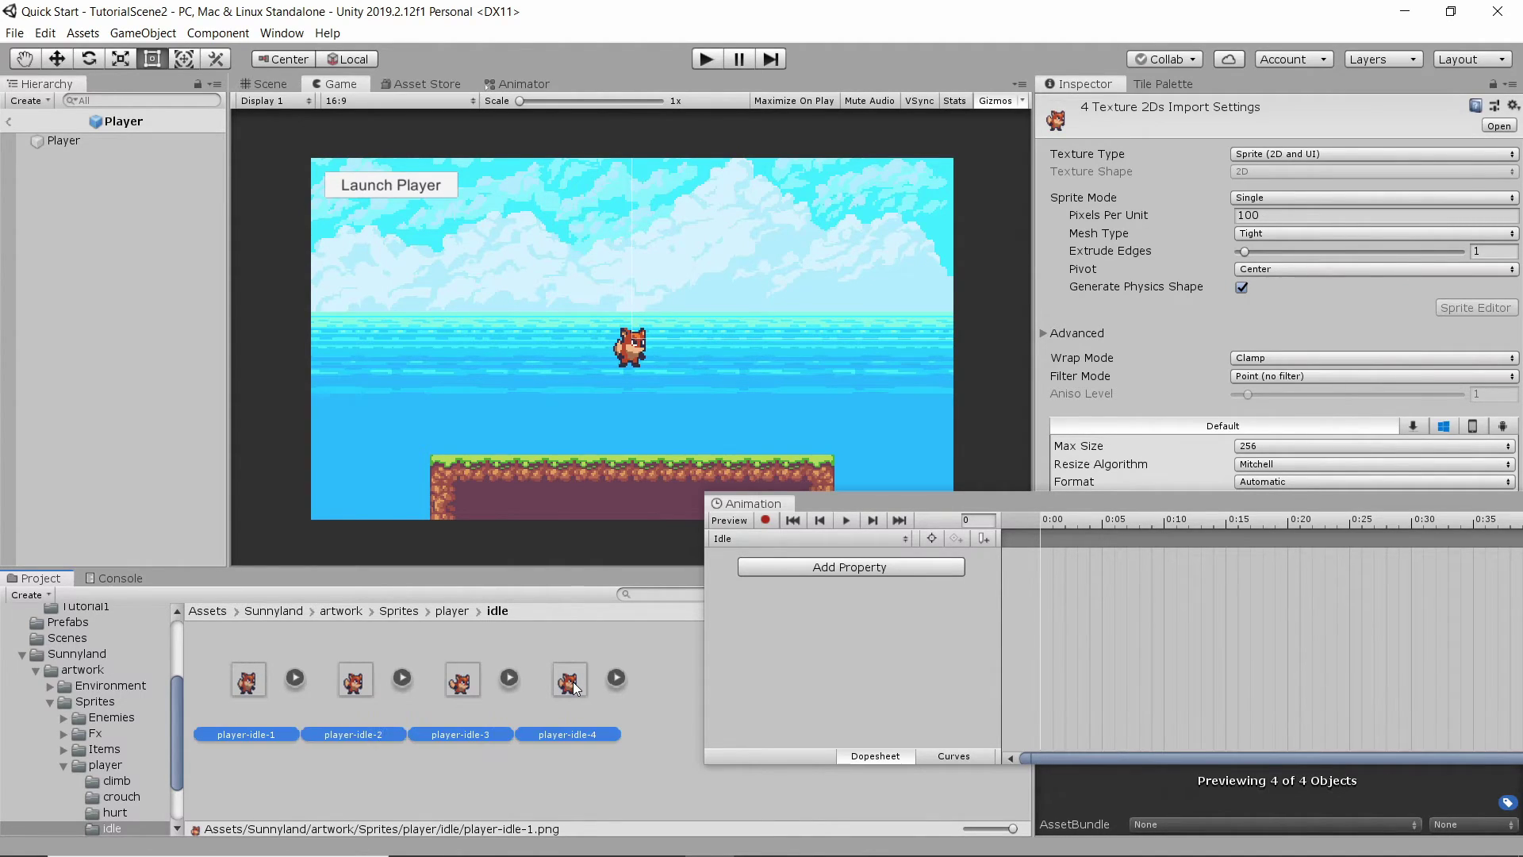
left_click_drag(569, 688, 1063, 571)
left_click_drag(1128, 498, 645, 521)
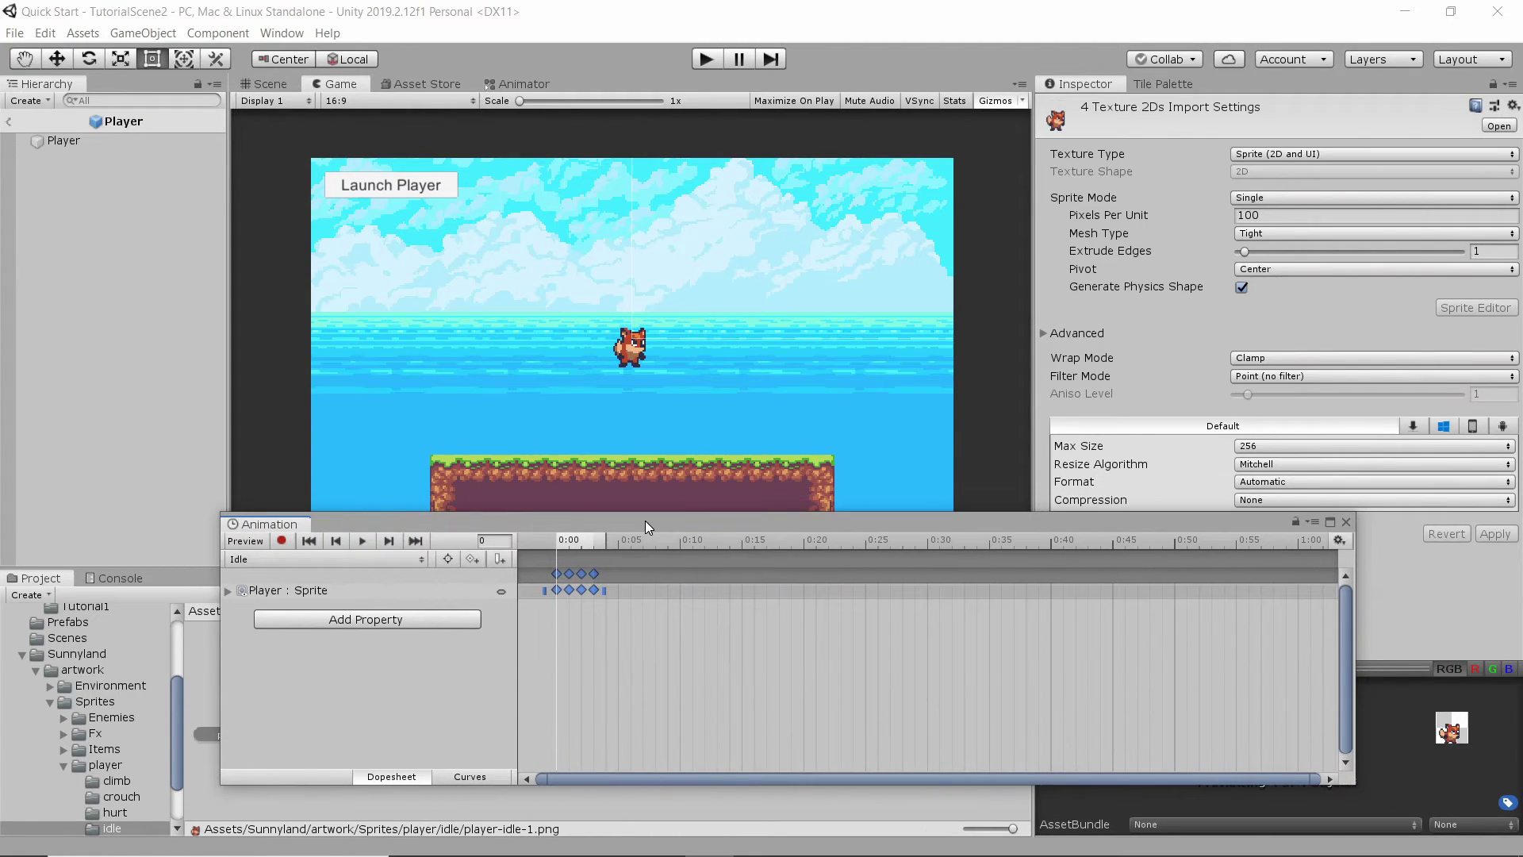
left_click(227, 591)
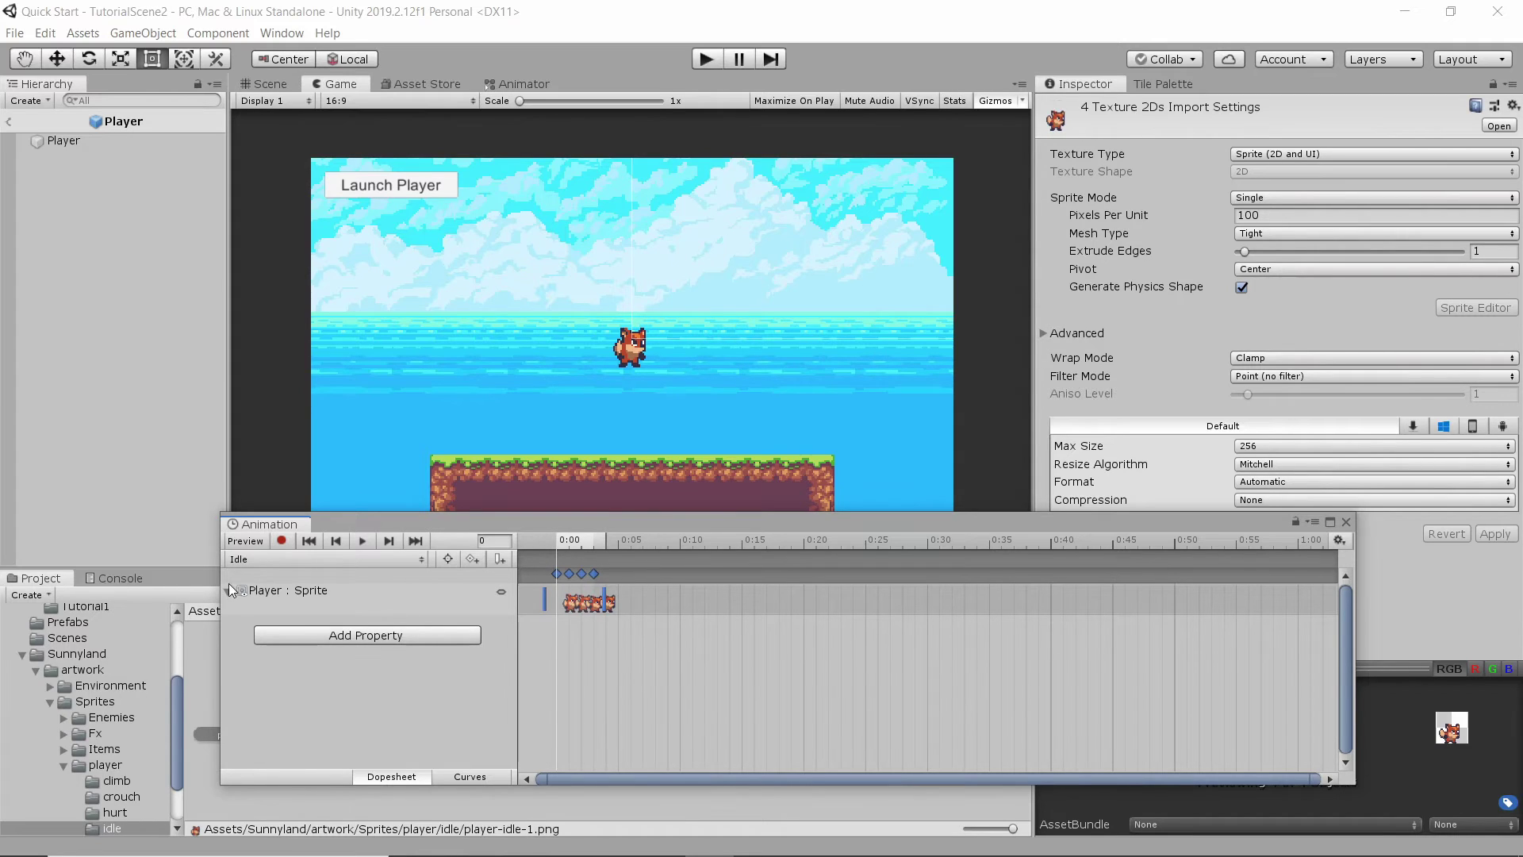
left_click(616, 646)
scroll(622, 640, "up", 5)
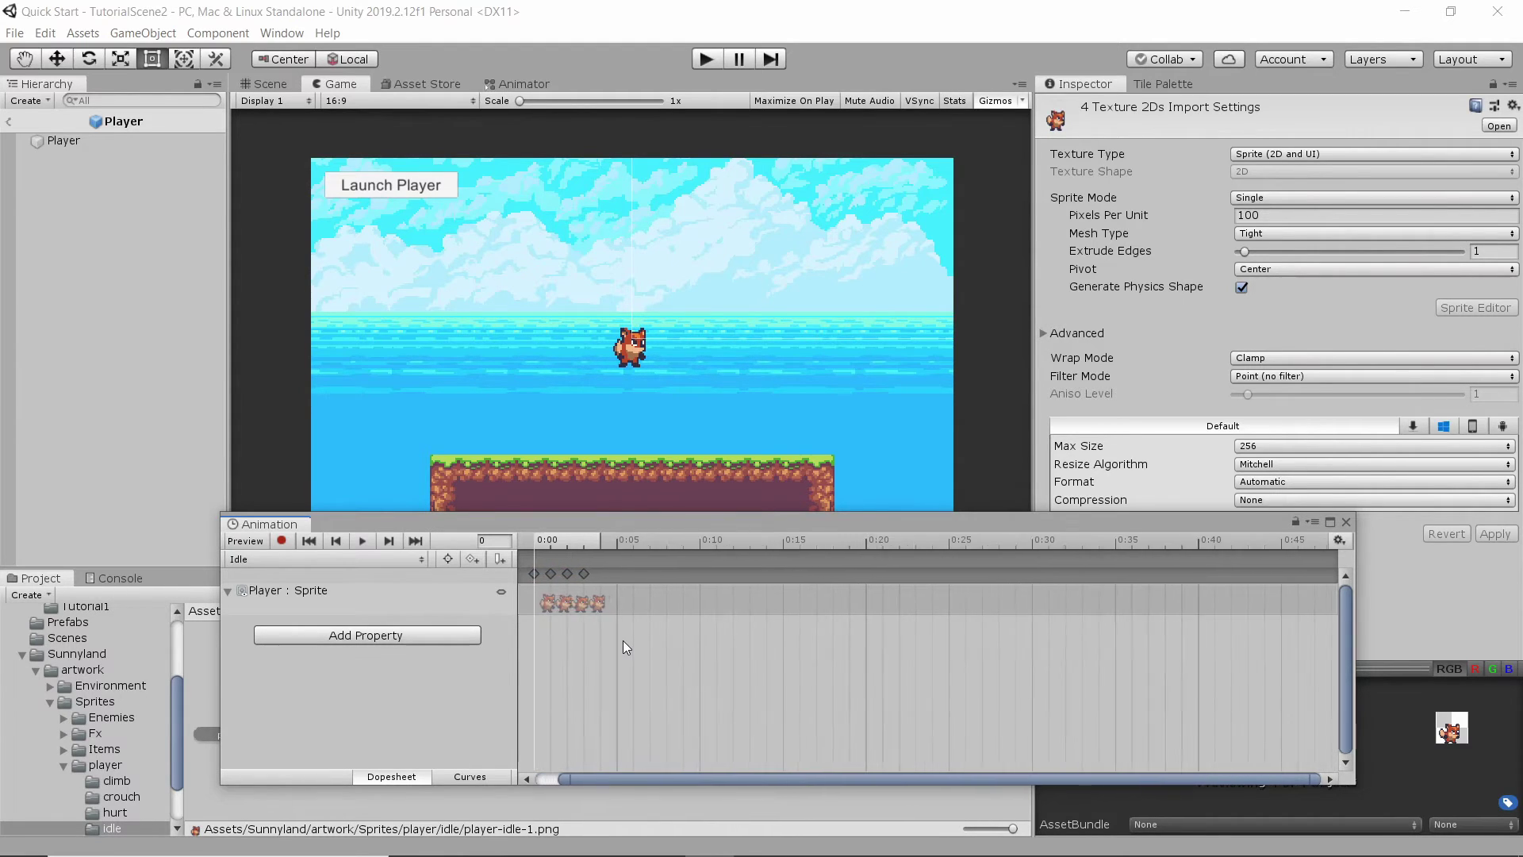
scroll(847, 641, "up", 3)
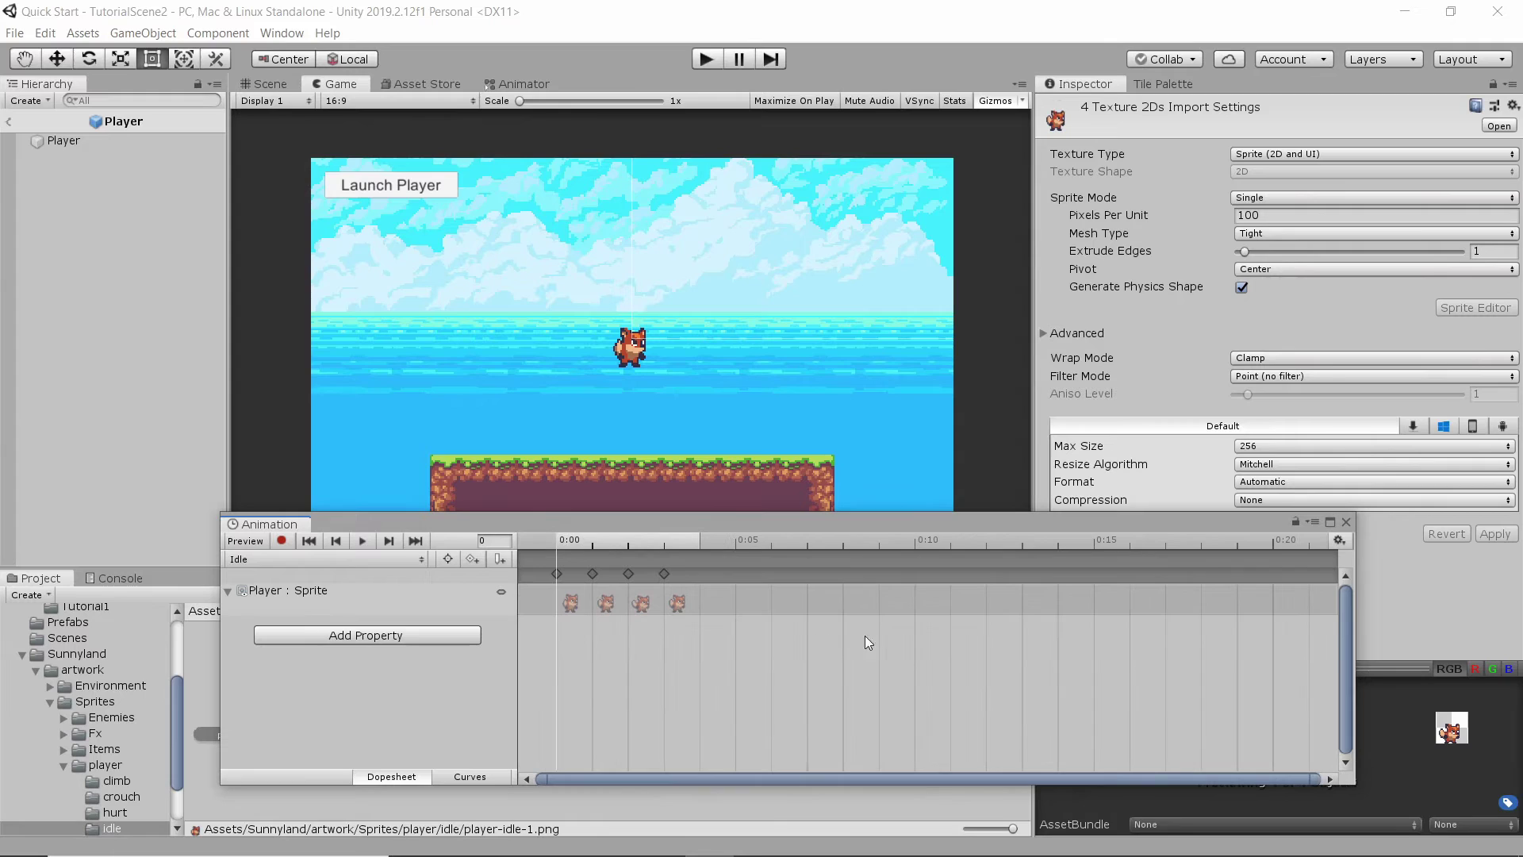
scroll(702, 601, "up", 2)
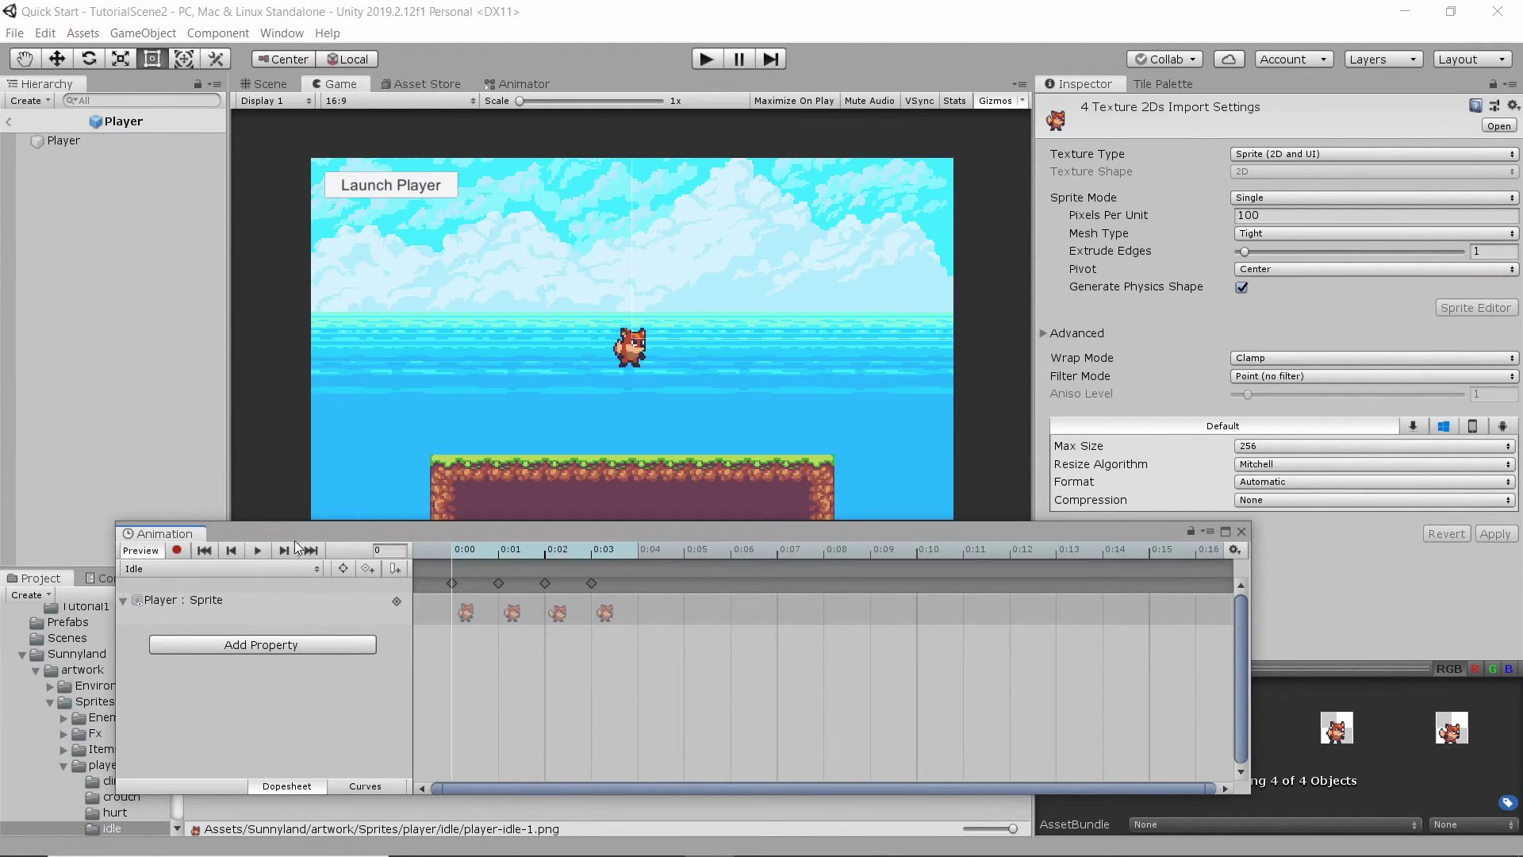
Show the Player in the Scene view and play the Idle clip from frame 0 to check its speed
left_click(62, 140)
left_click(279, 88)
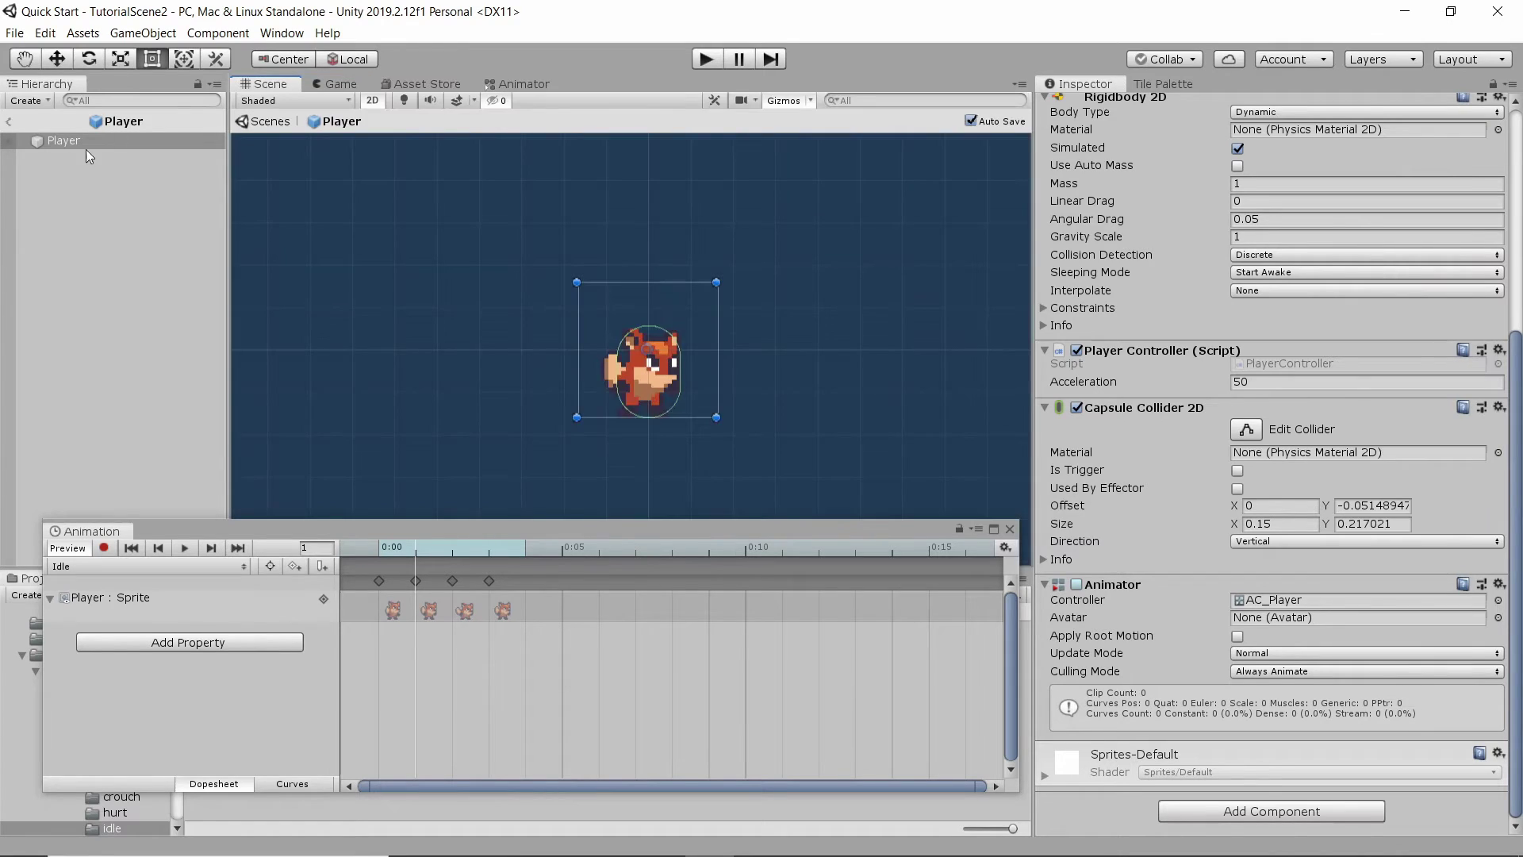
scroll(674, 312, "down", 2)
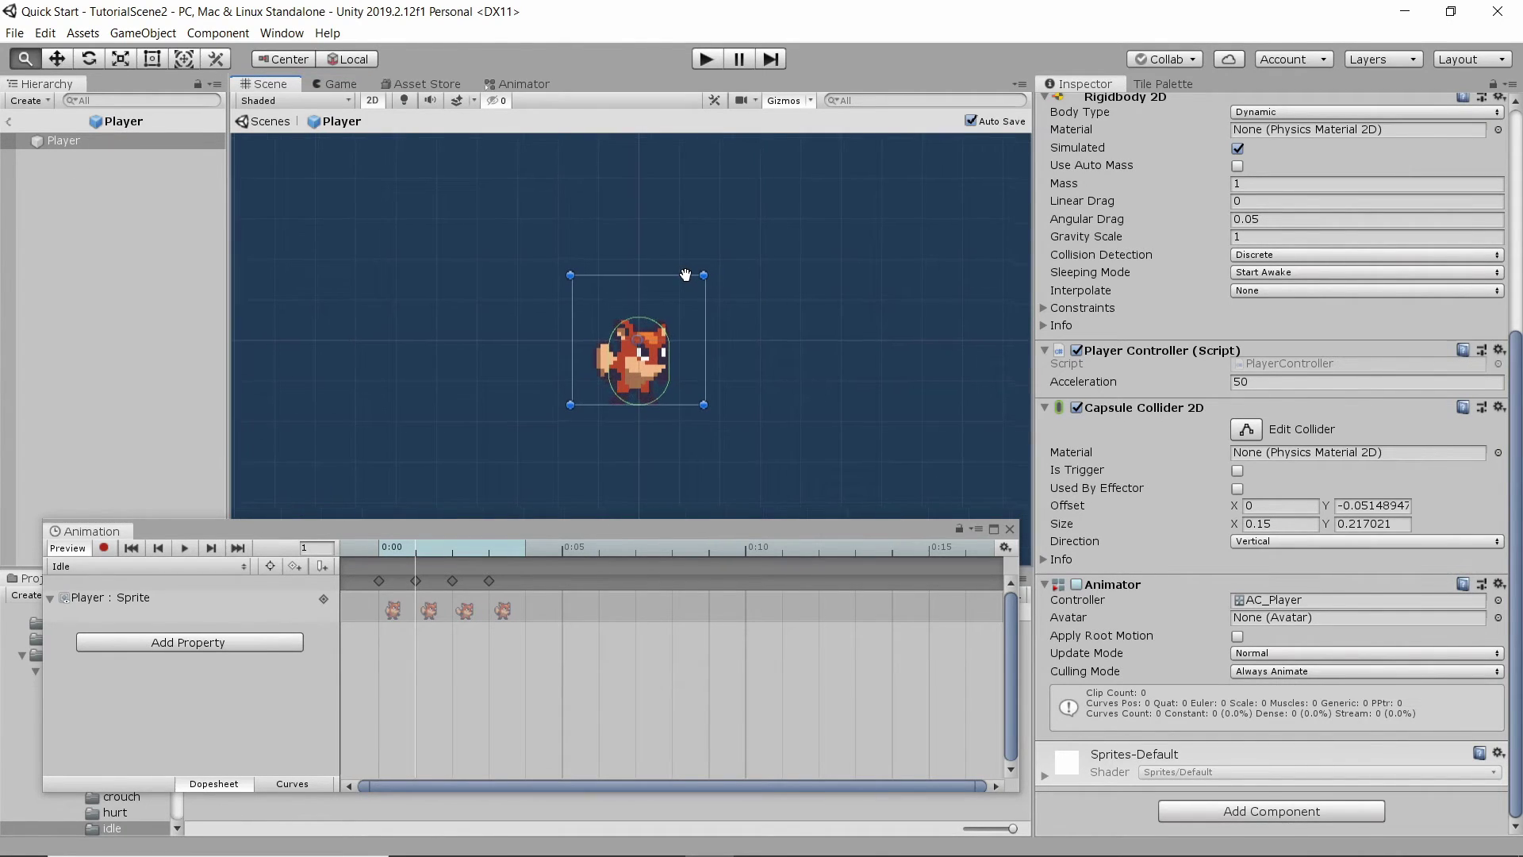
left_click(390, 547)
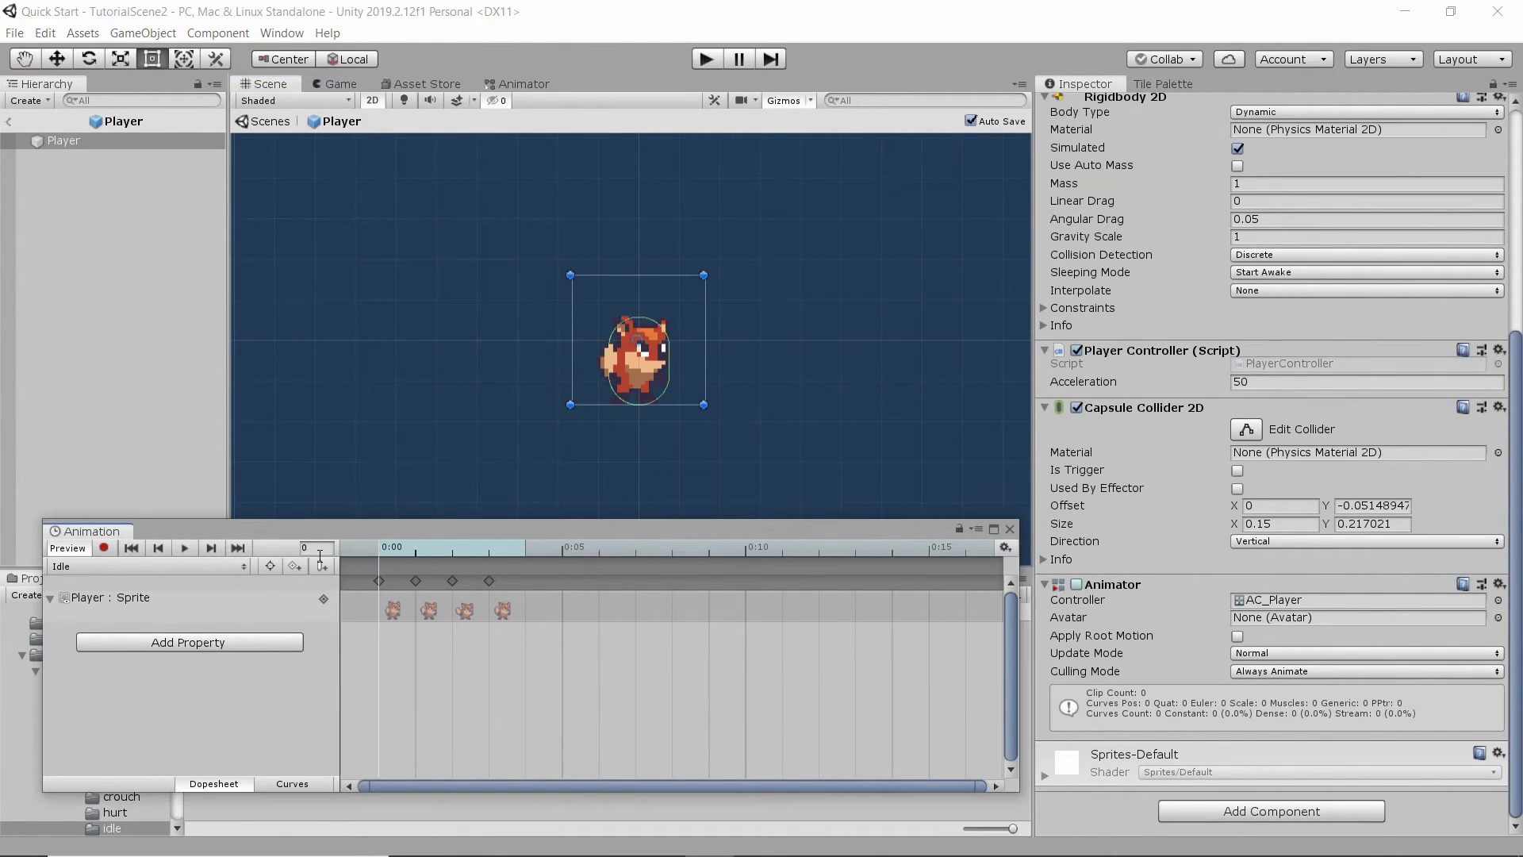
left_click(184, 547)
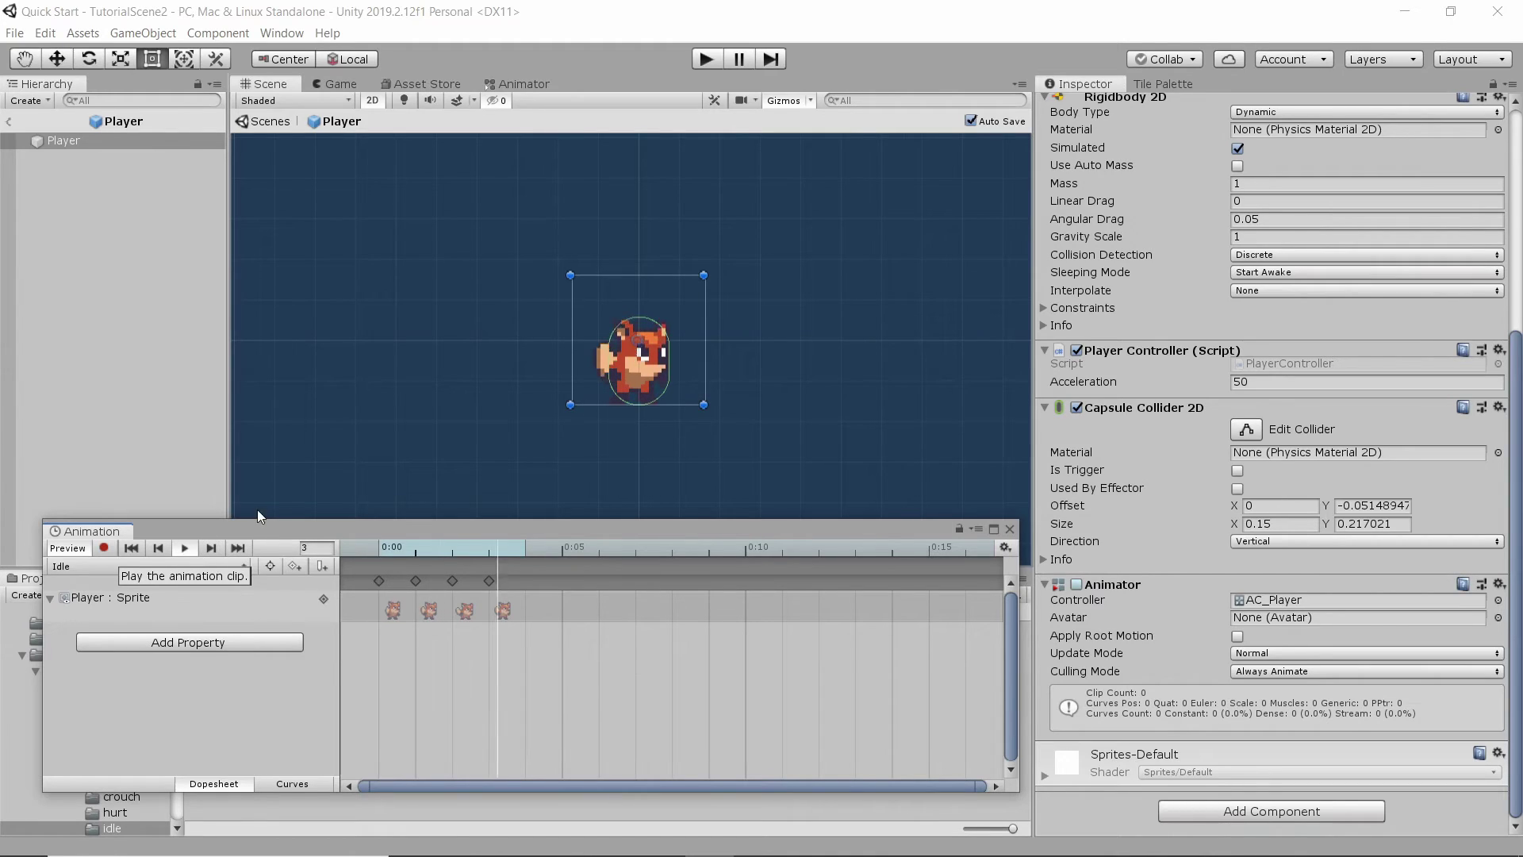
left_click(184, 548)
Space the Idle clip's four sprite keyframes ten frames apart, at 0:00, 0:10, 0:20 and 0:30, and preview it
scroll(429, 585, "down", 5)
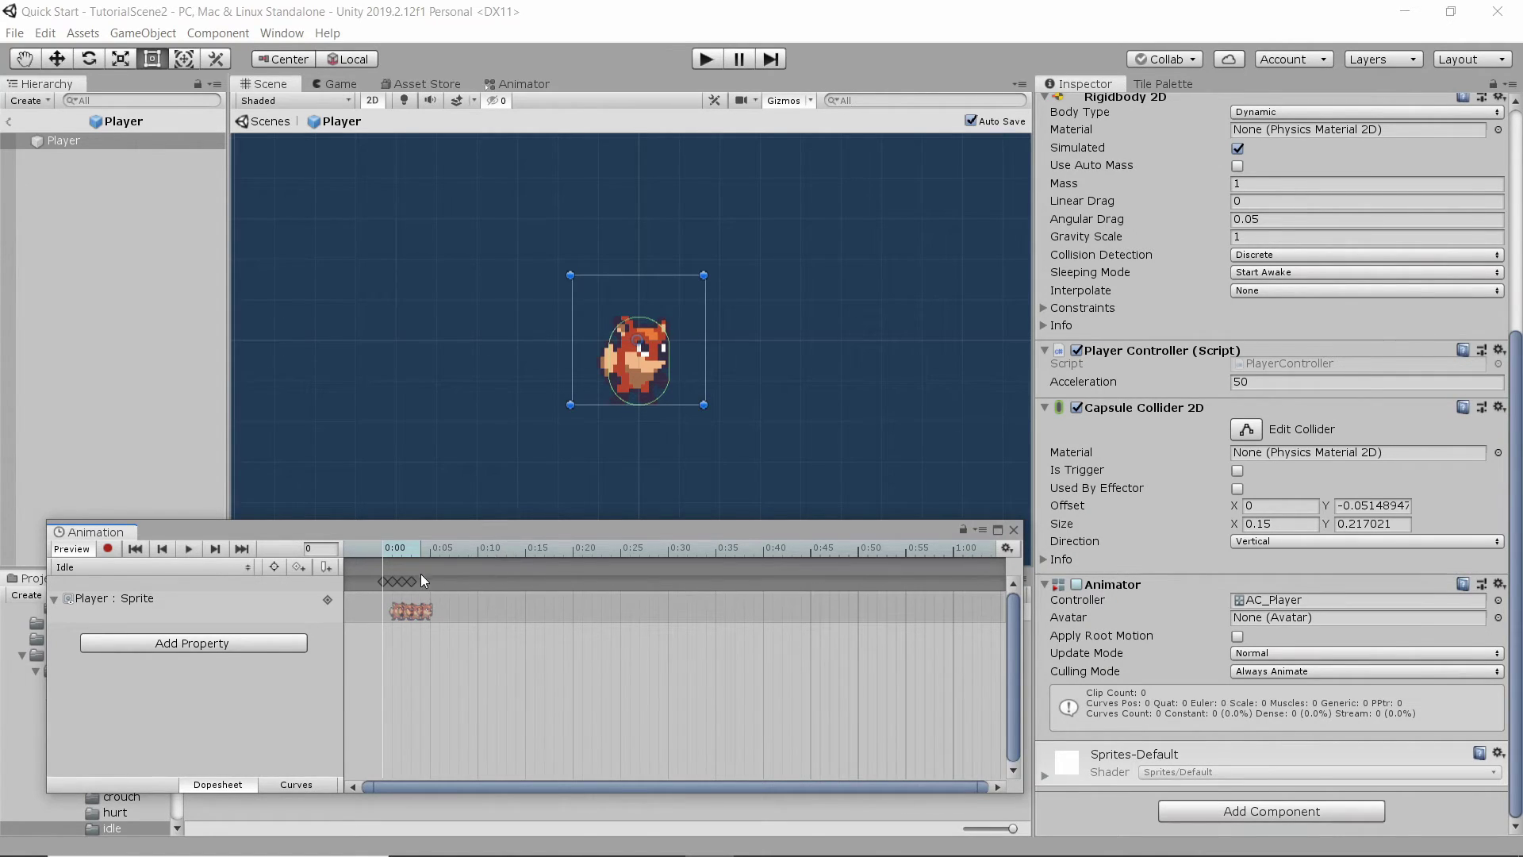
left_click_drag(451, 621, 416, 583)
left_click_drag(416, 583, 670, 590)
left_click(491, 571)
left_click(564, 578)
left_click_drag(494, 583, 573, 581)
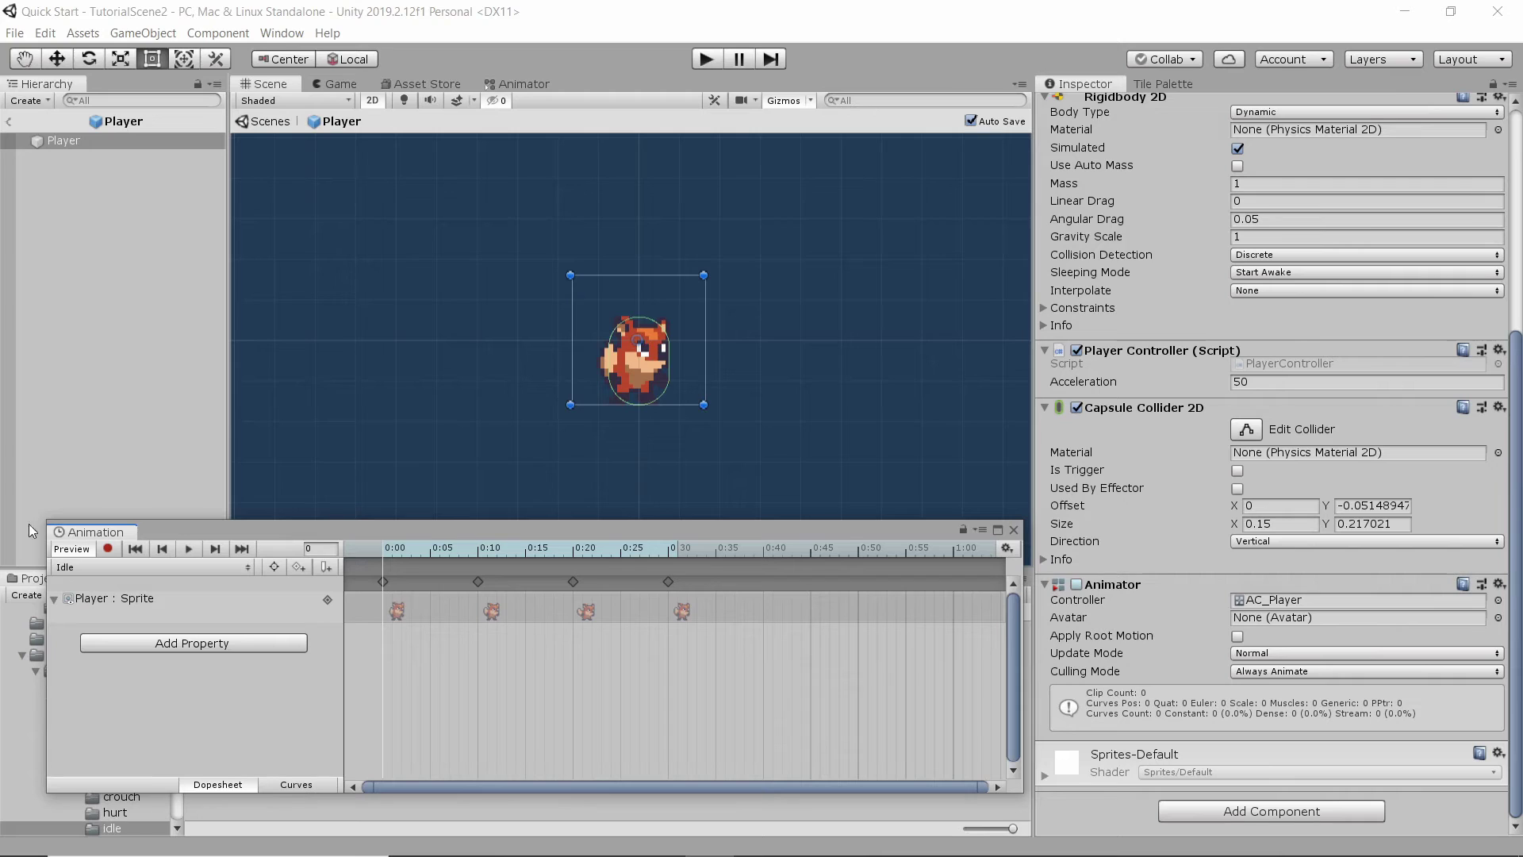
left_click(191, 548)
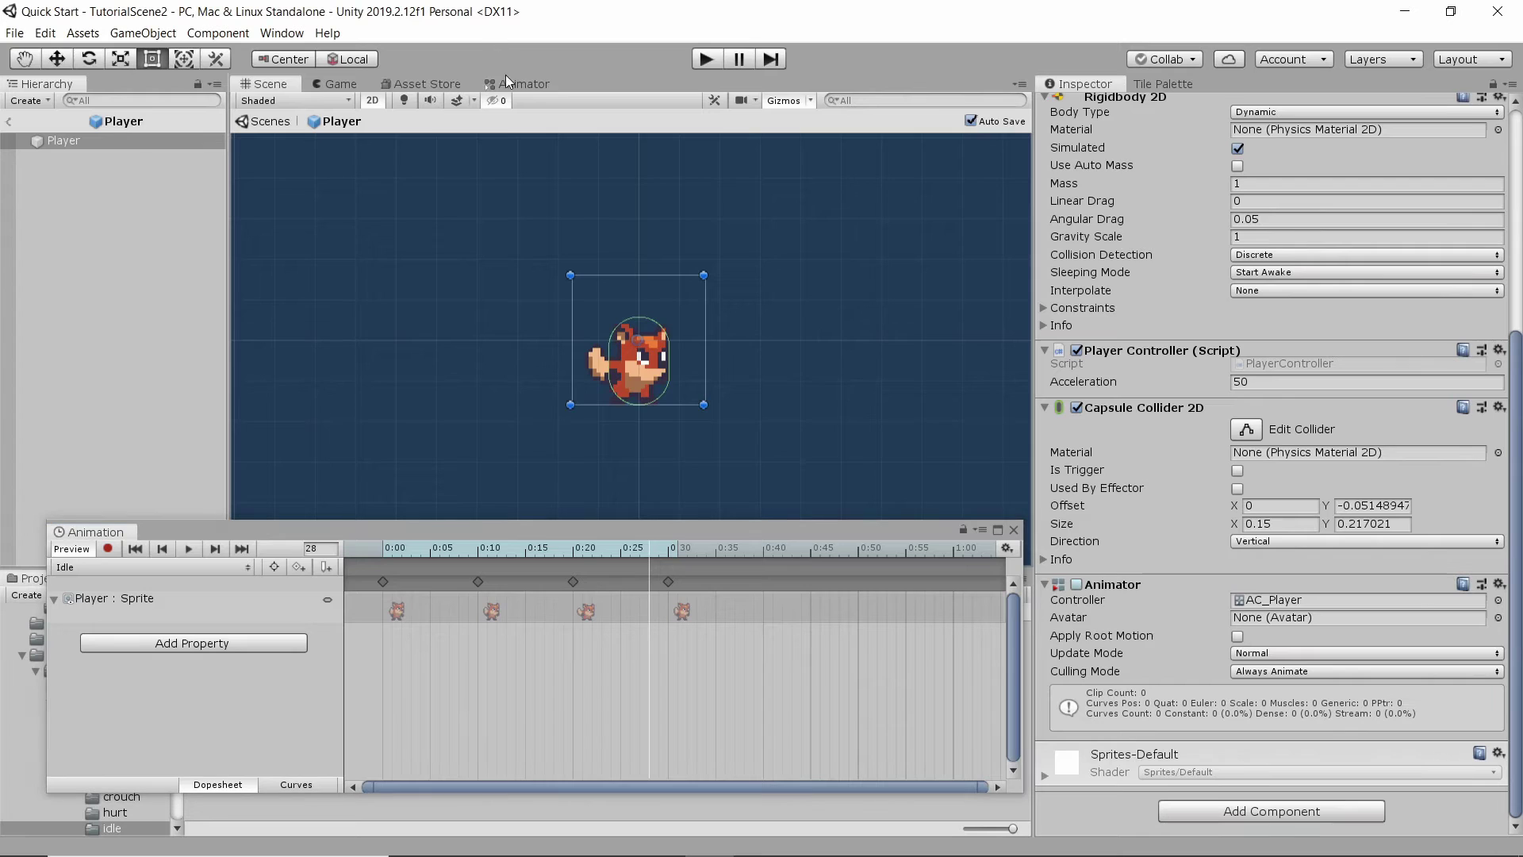
Open the Animator window and inspect the Entry and Idle states of the Player's controller
left_click(278, 33)
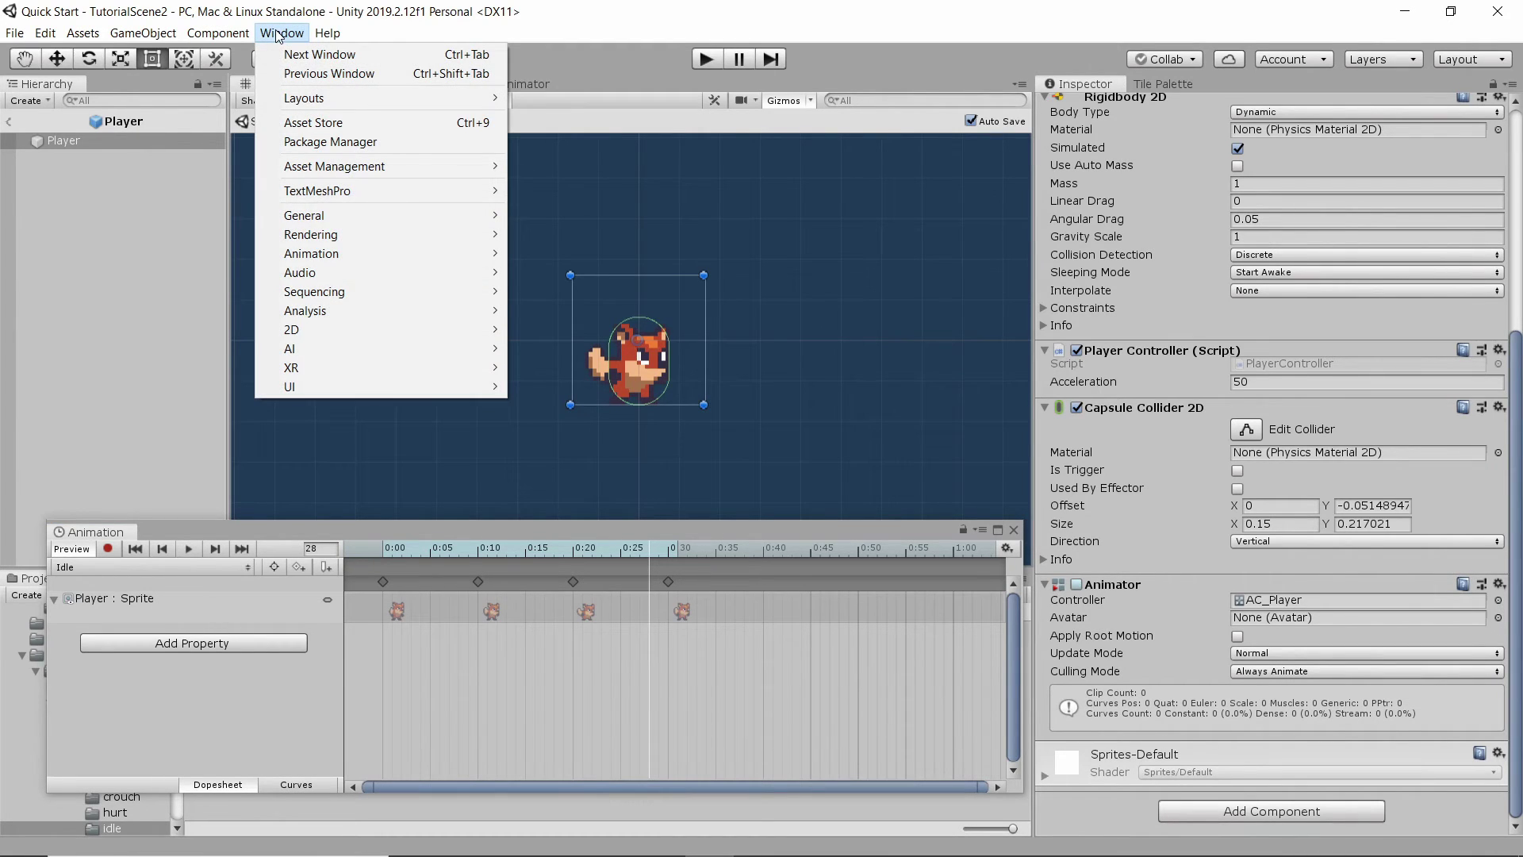
mouse_move(317, 255)
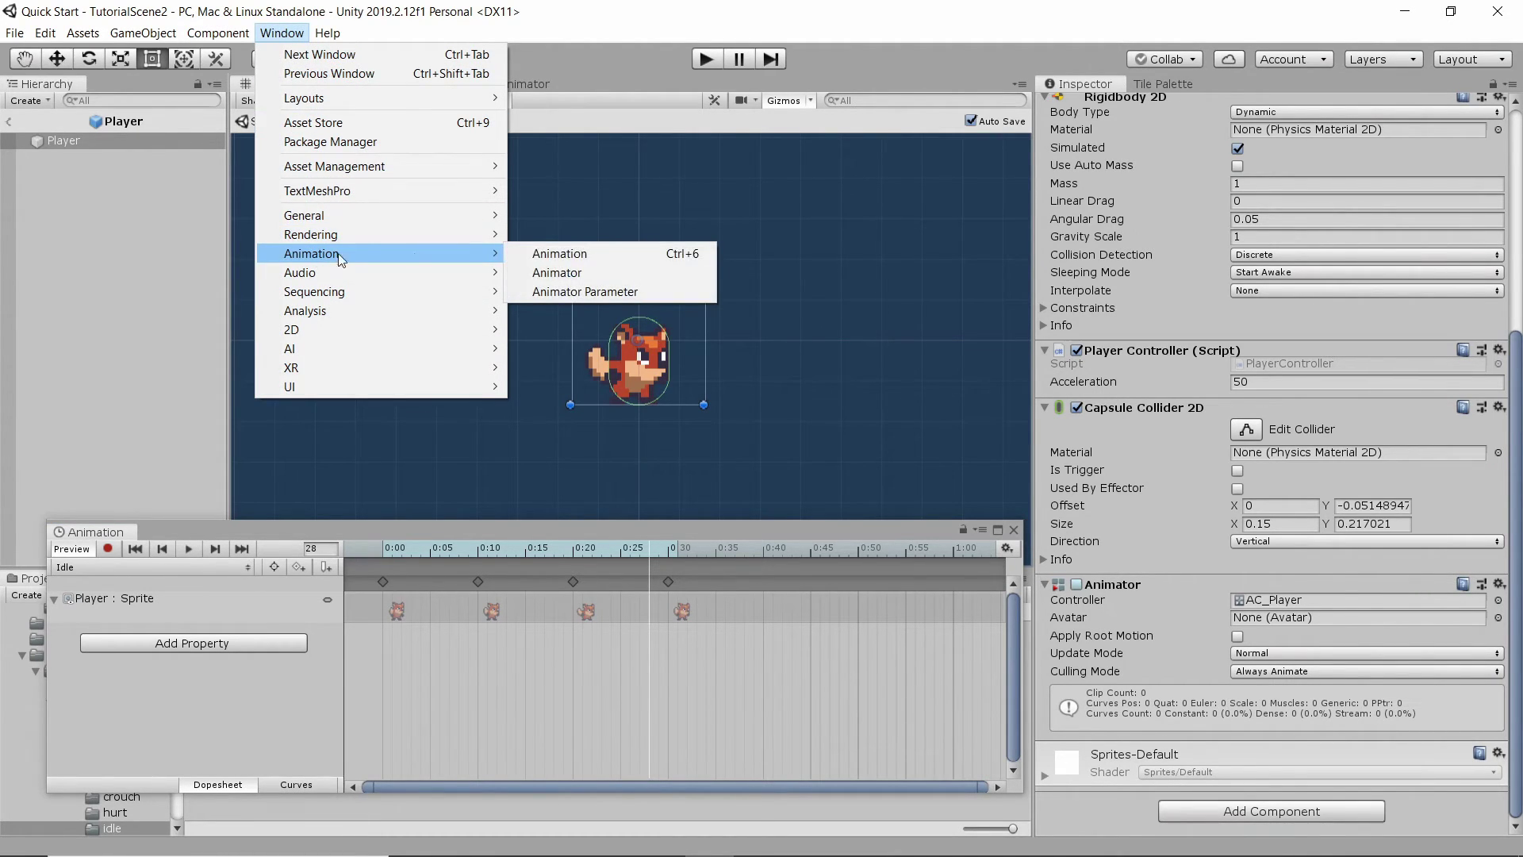
left_click(556, 272)
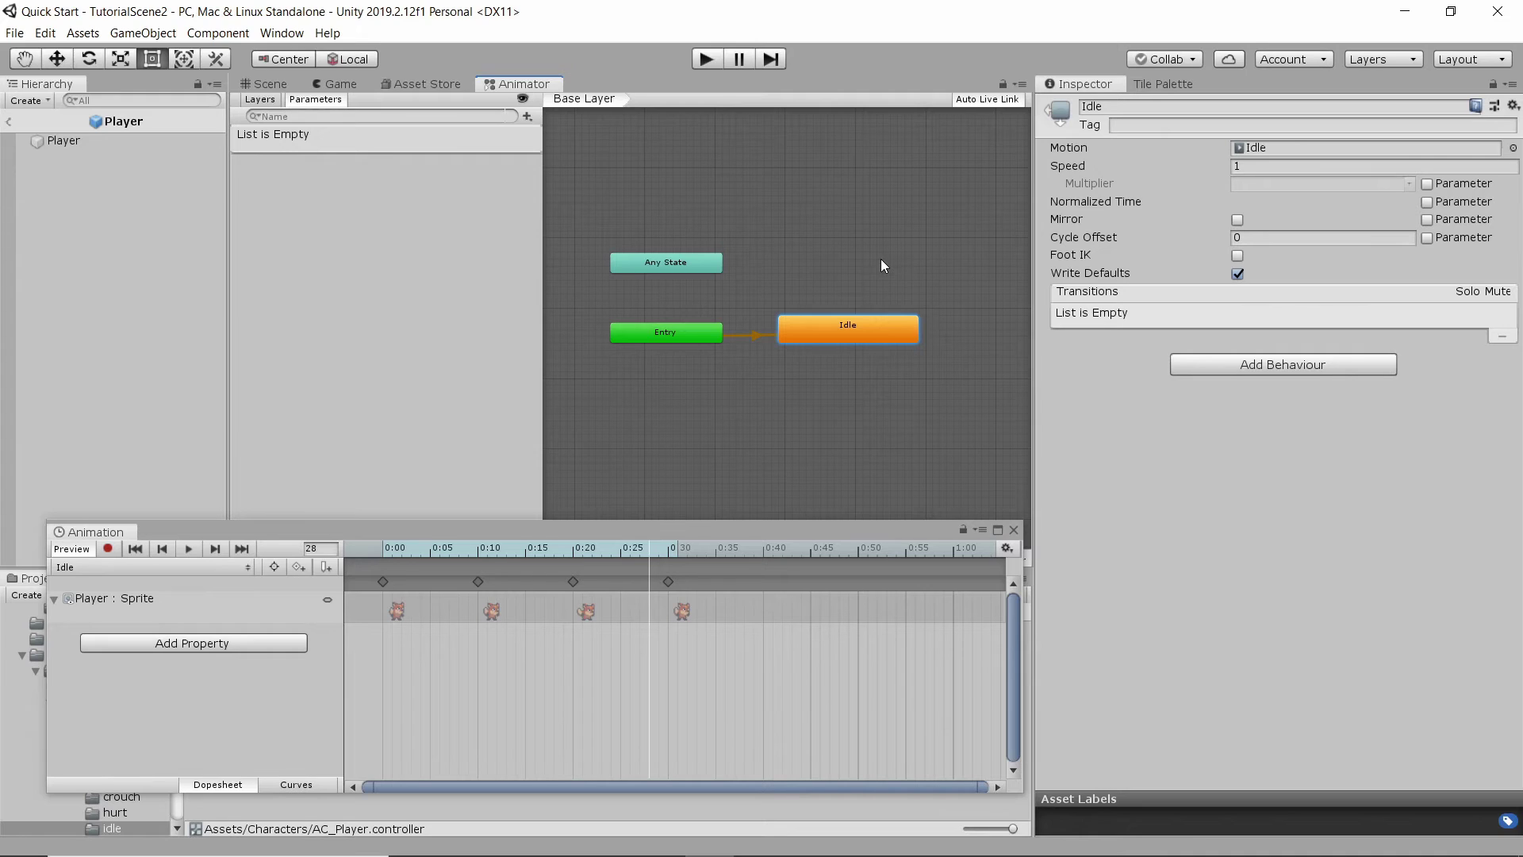
left_click(666, 347)
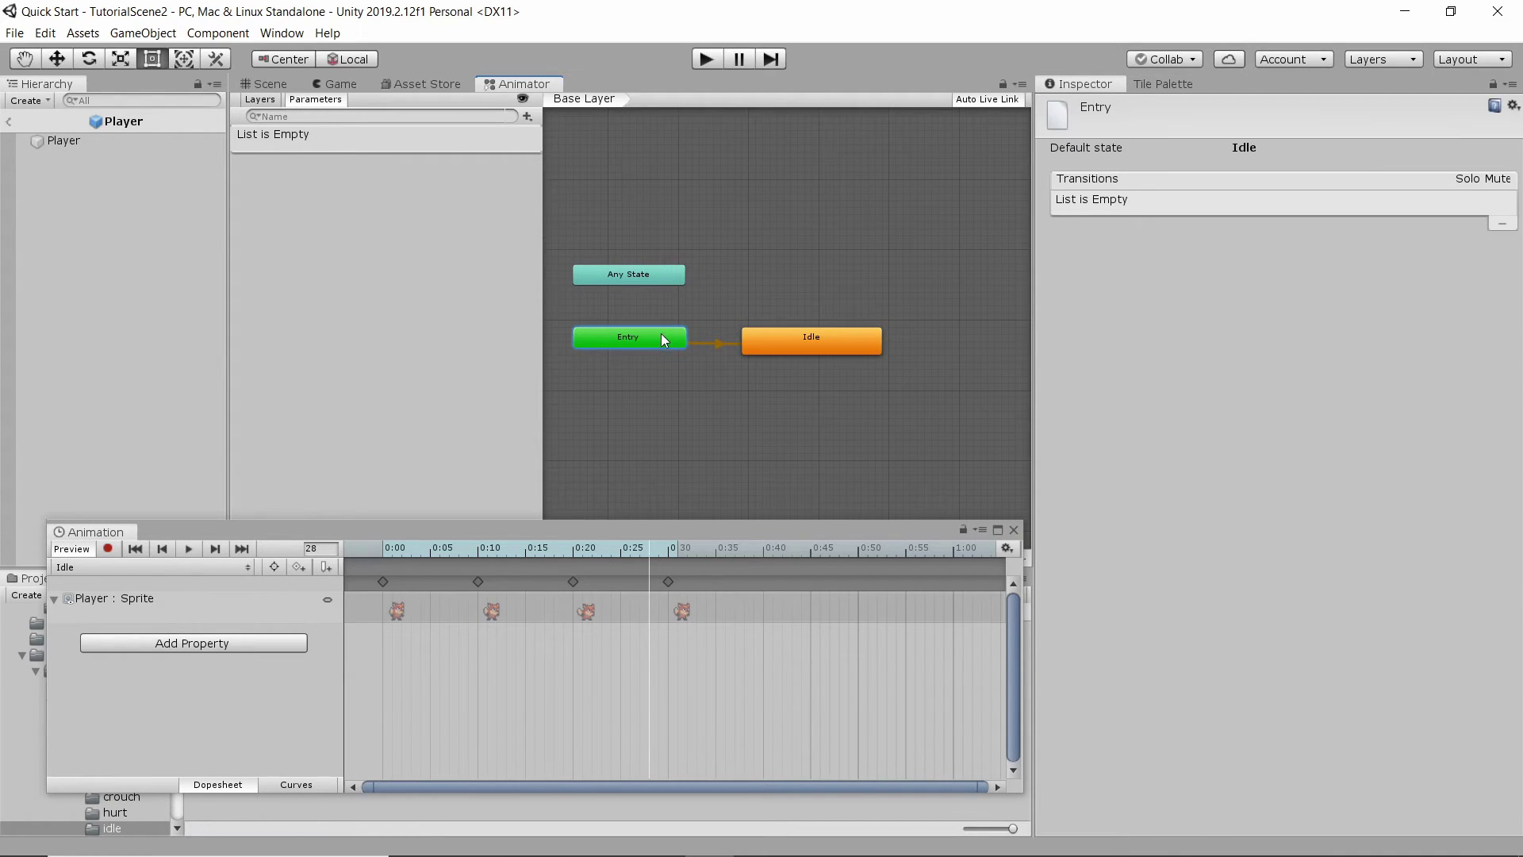
left_click(743, 339)
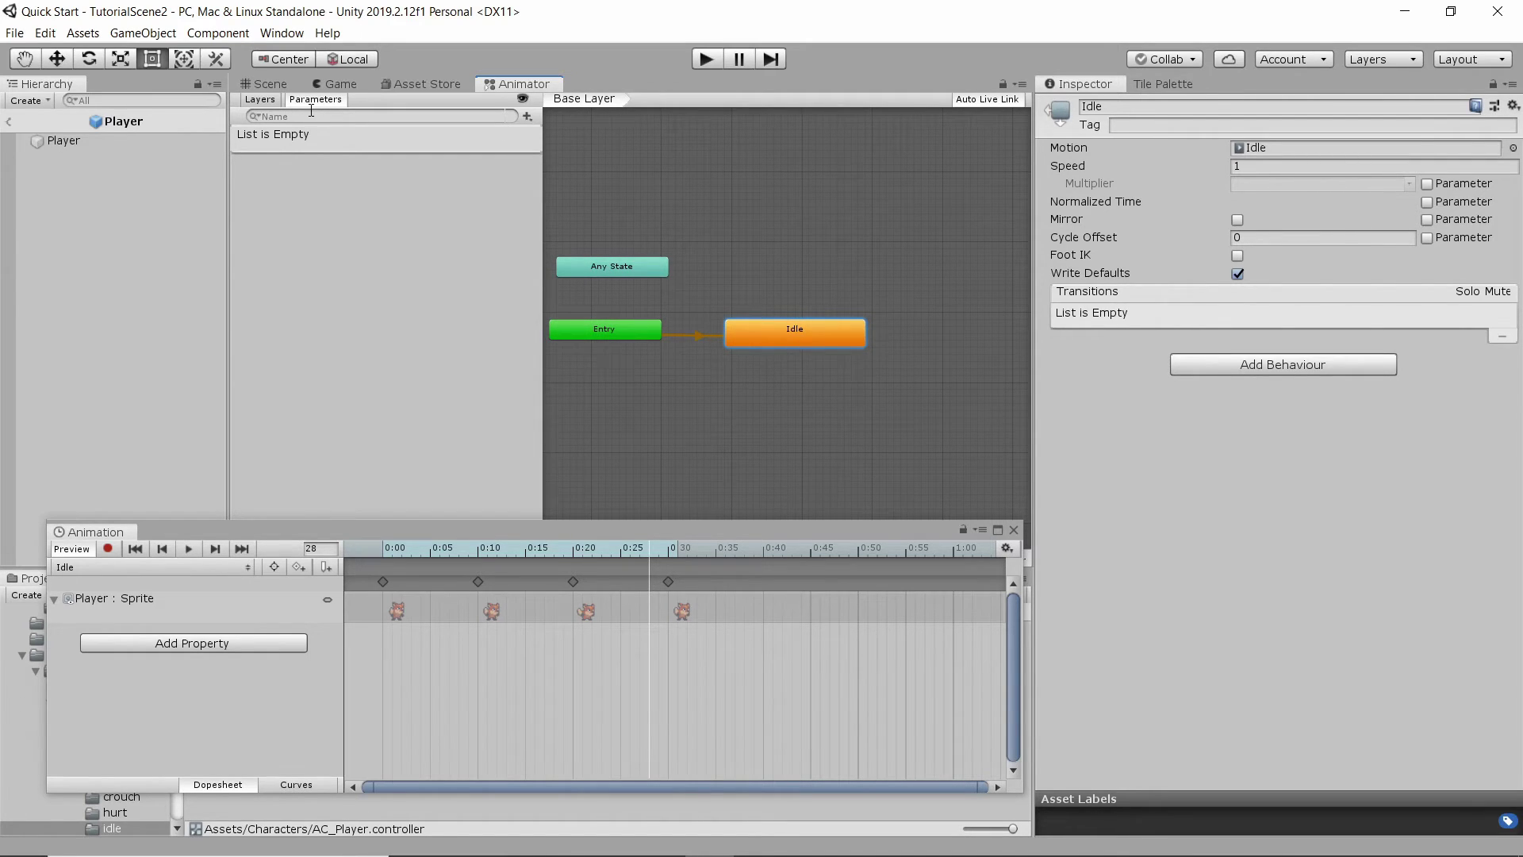
Return to the Scene view and create a second Player animation clip named Run in the Characters folder
left_click(282, 84)
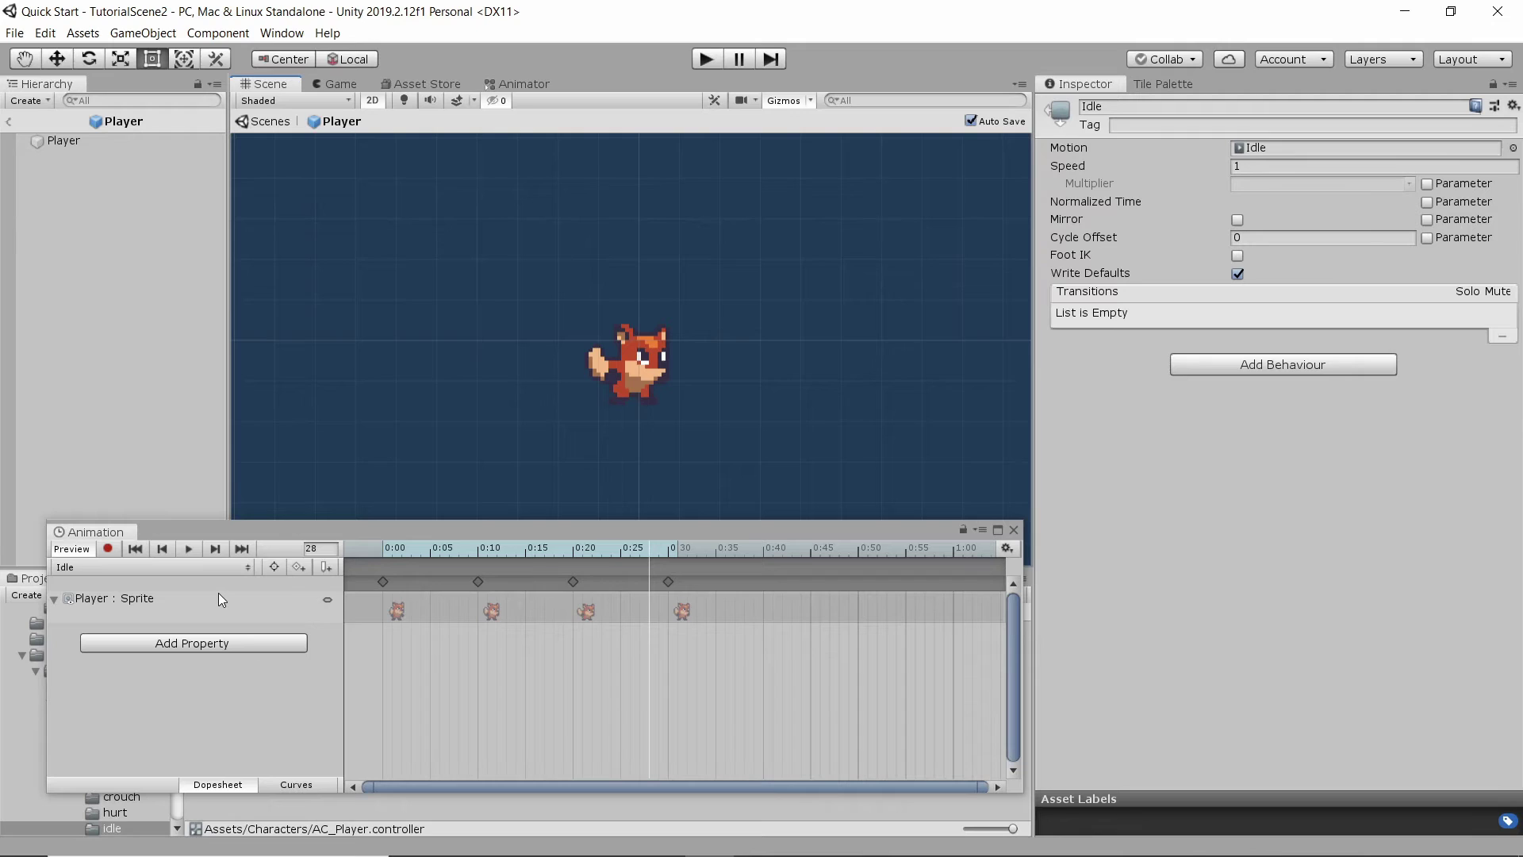
left_click(228, 568)
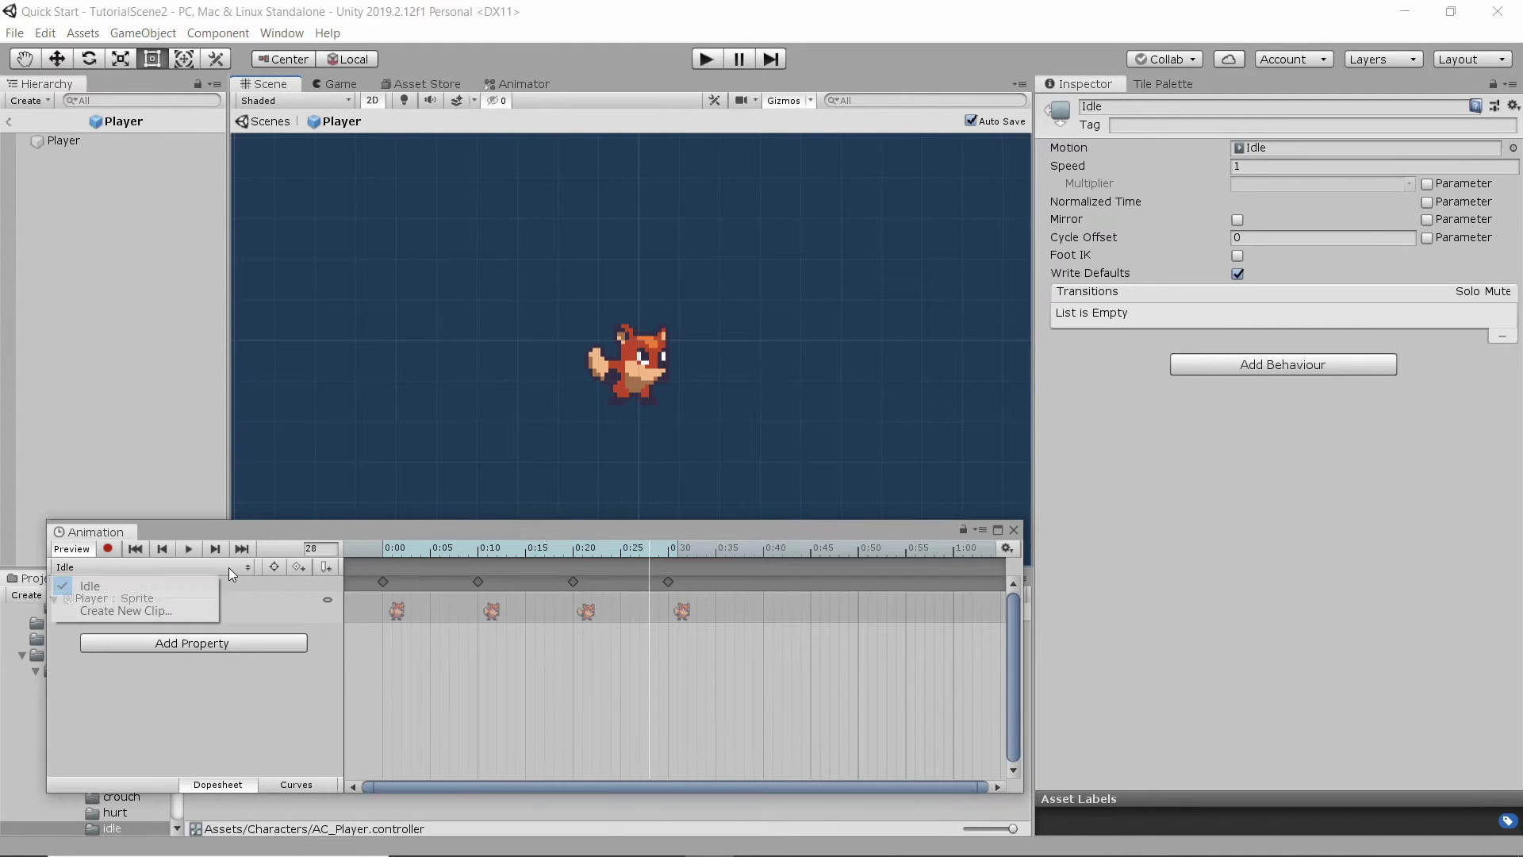
left_click(165, 612)
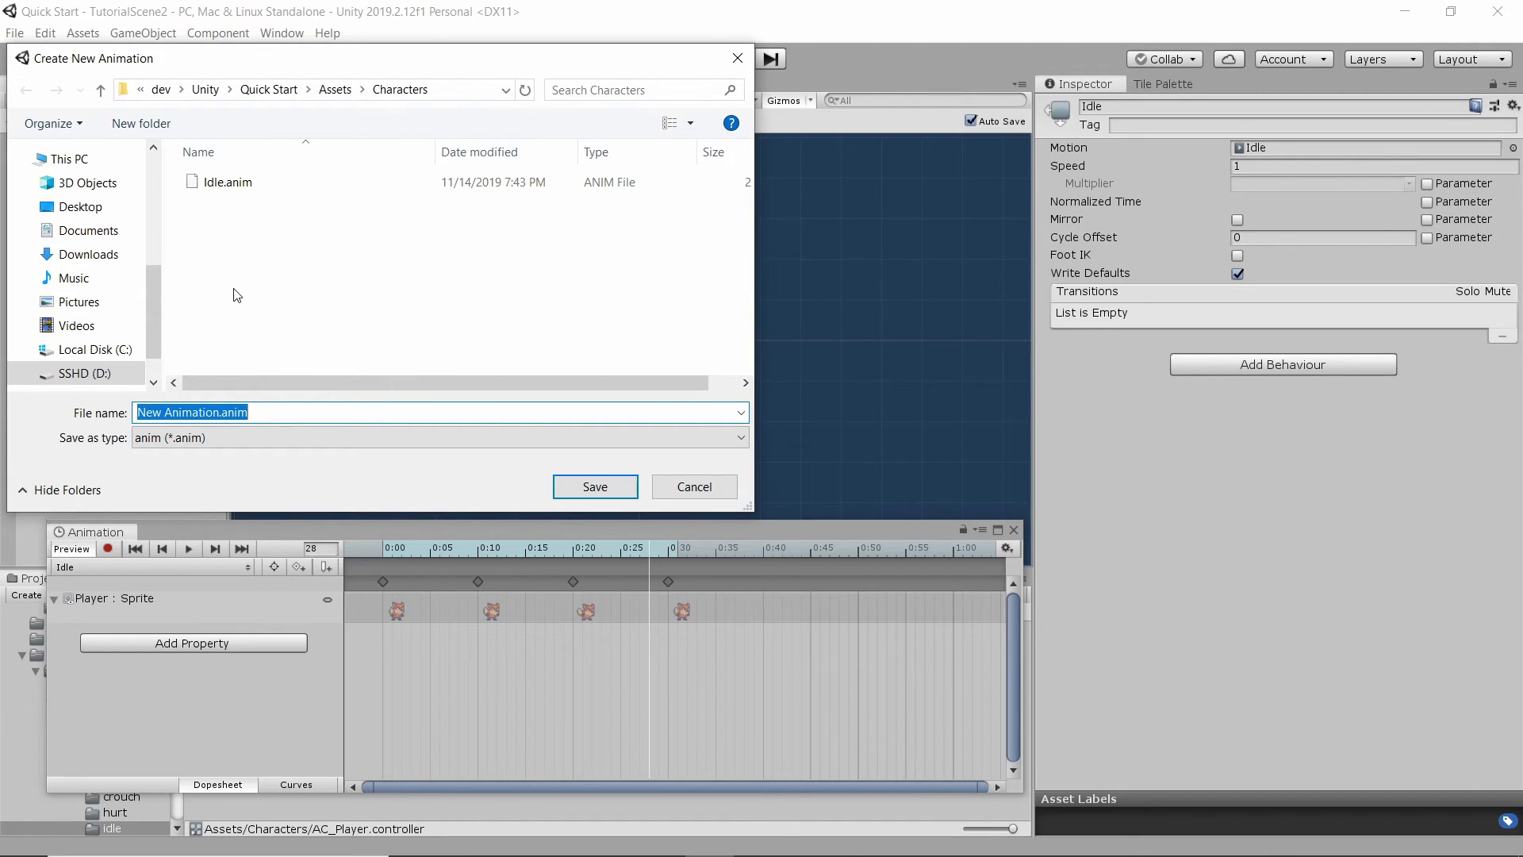
type("Run")
key("Return")
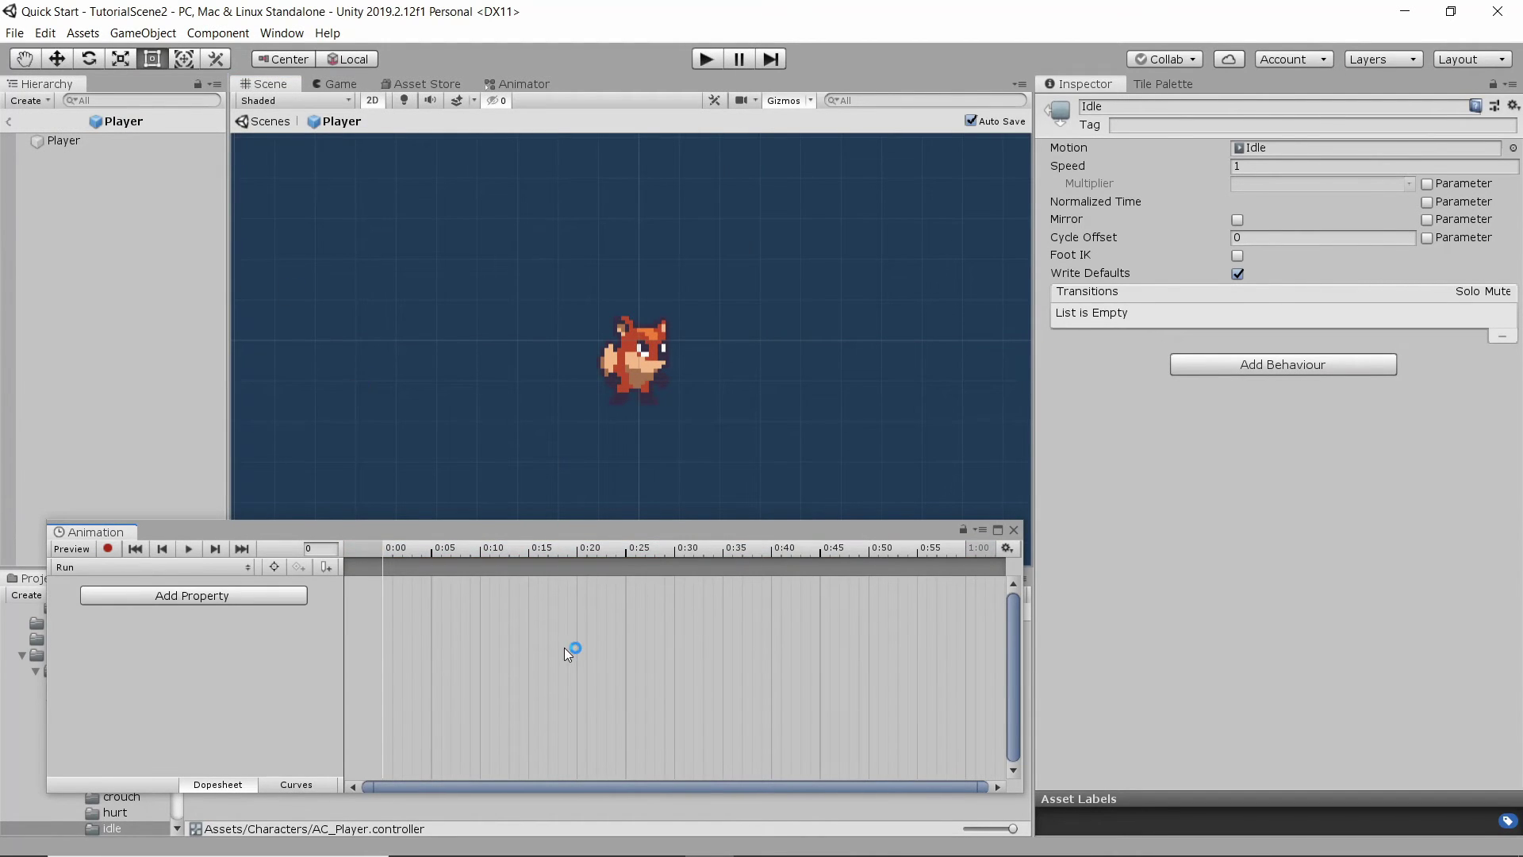
Add the sprites player-run-1 to player-run-6 from the player/run folder as keyframes of the Run clip
left_click_drag(393, 534, 936, 393)
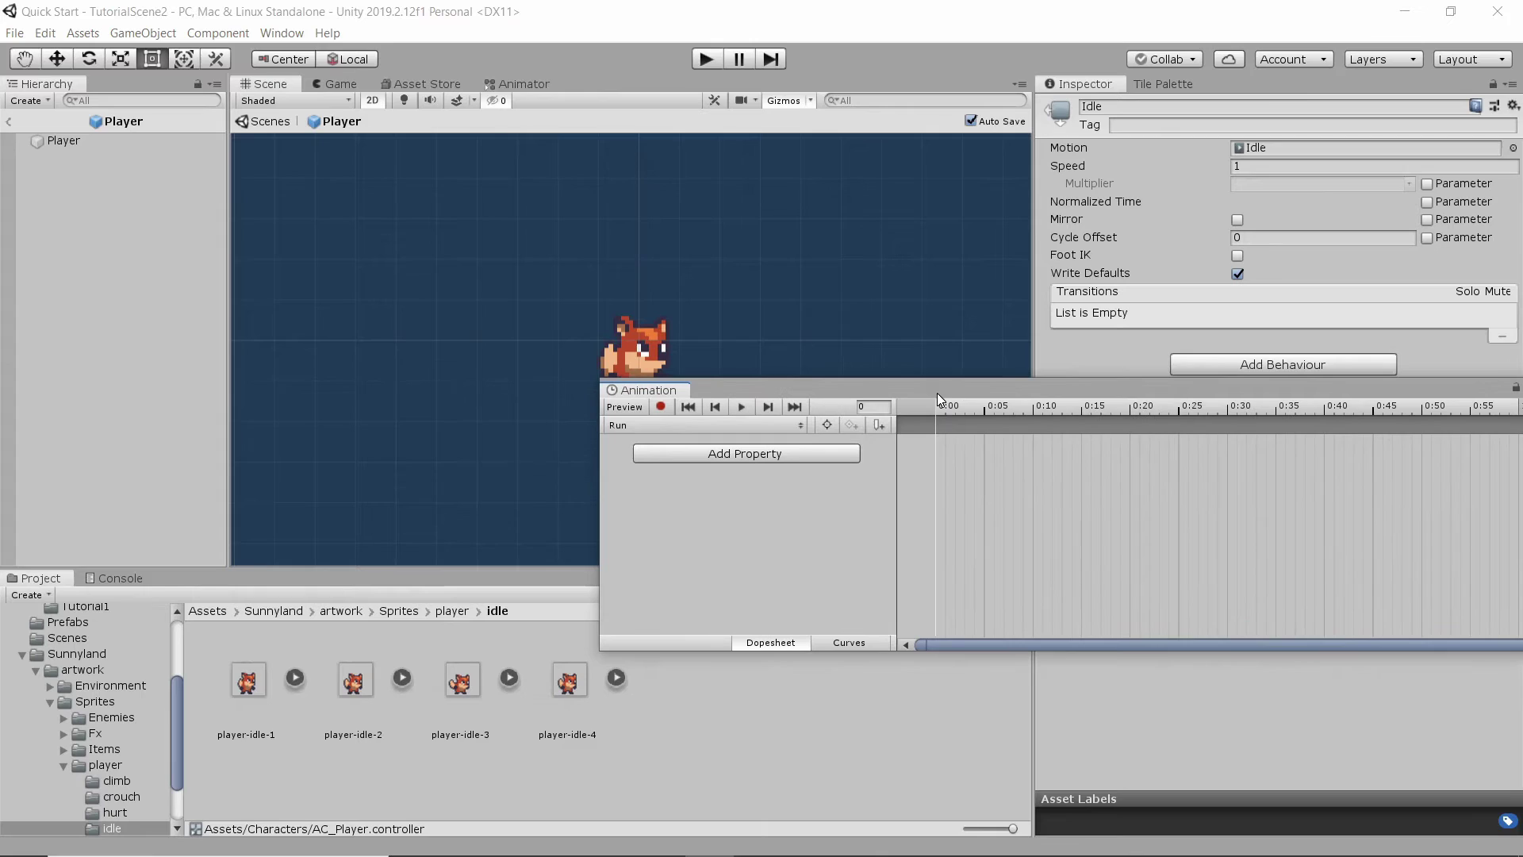
scroll(162, 821, "down", 2)
left_click(126, 801)
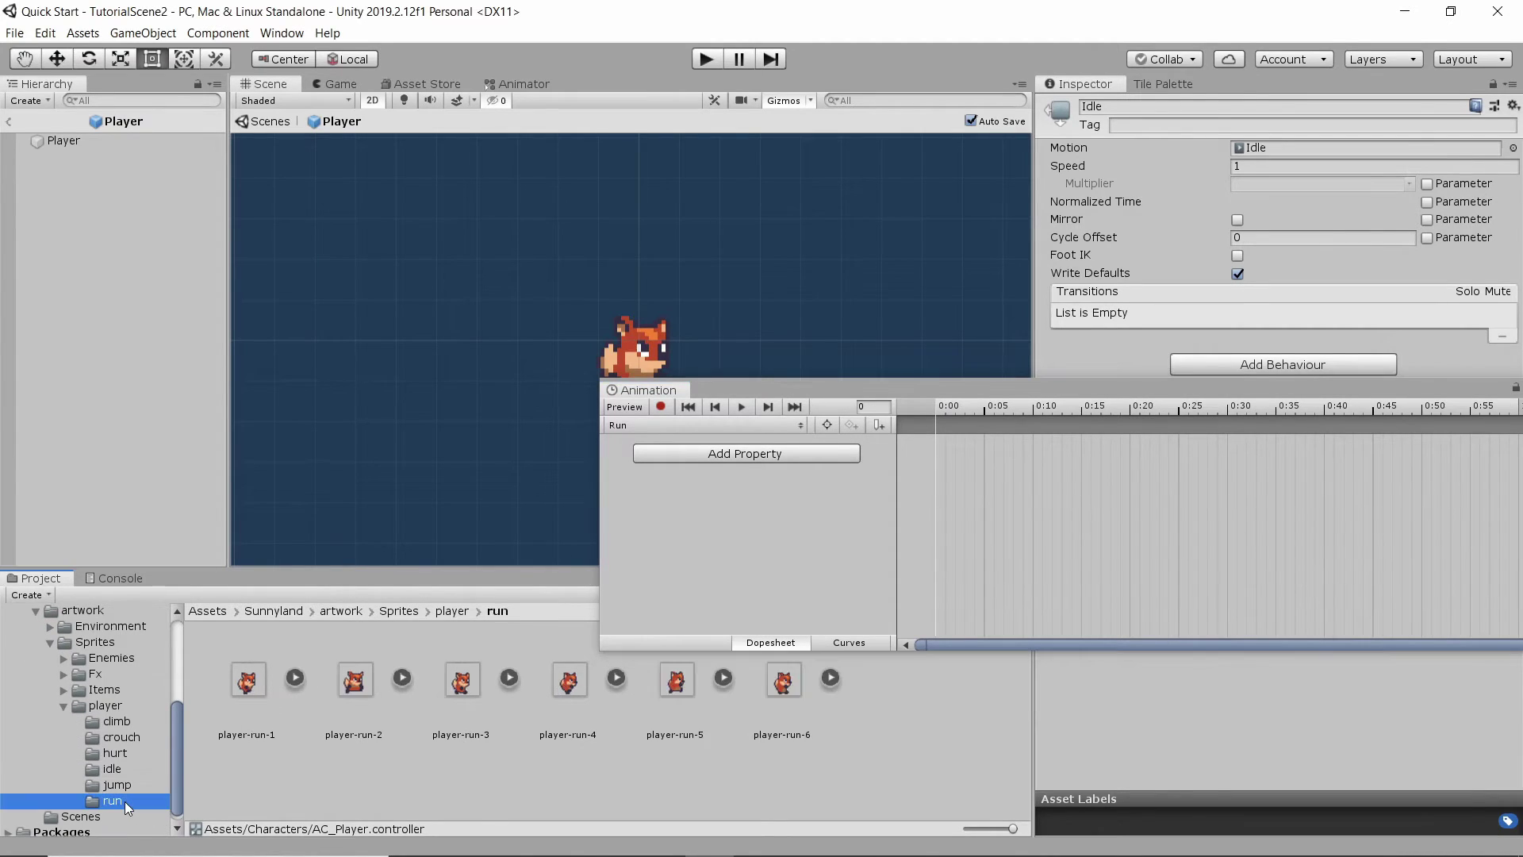
left_click(859, 759)
left_click(254, 682)
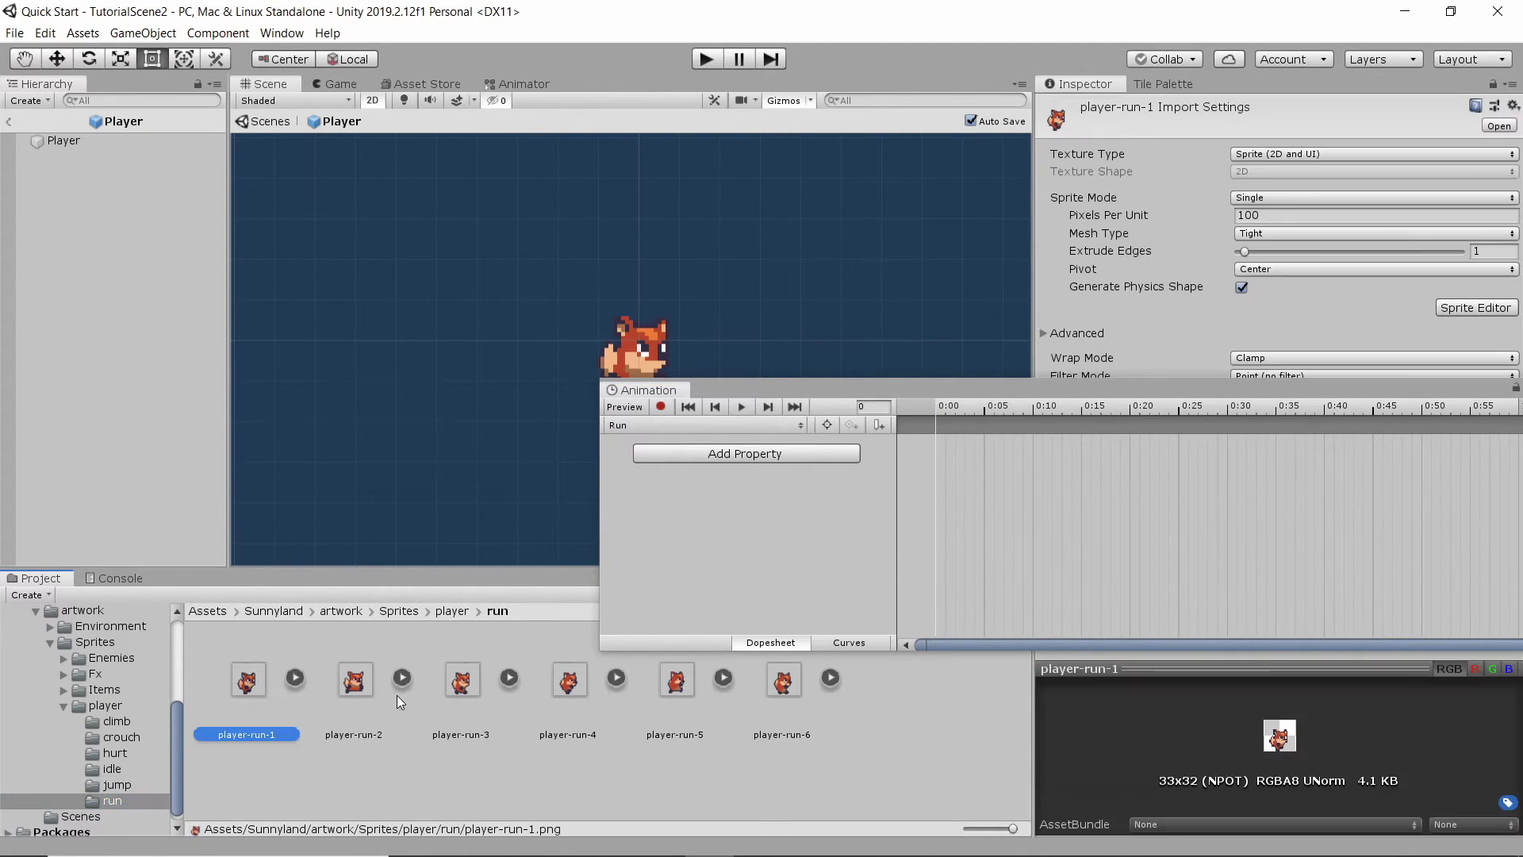
left_click(781, 685, "shift")
left_click_drag(680, 689, 969, 469)
left_click_drag(920, 387, 511, 386)
left_click(650, 473)
Space the Run clip's six sprite keyframes five frames apart, with the last one at 0:25
left_click_drag(583, 460, 794, 442)
left_click(687, 441)
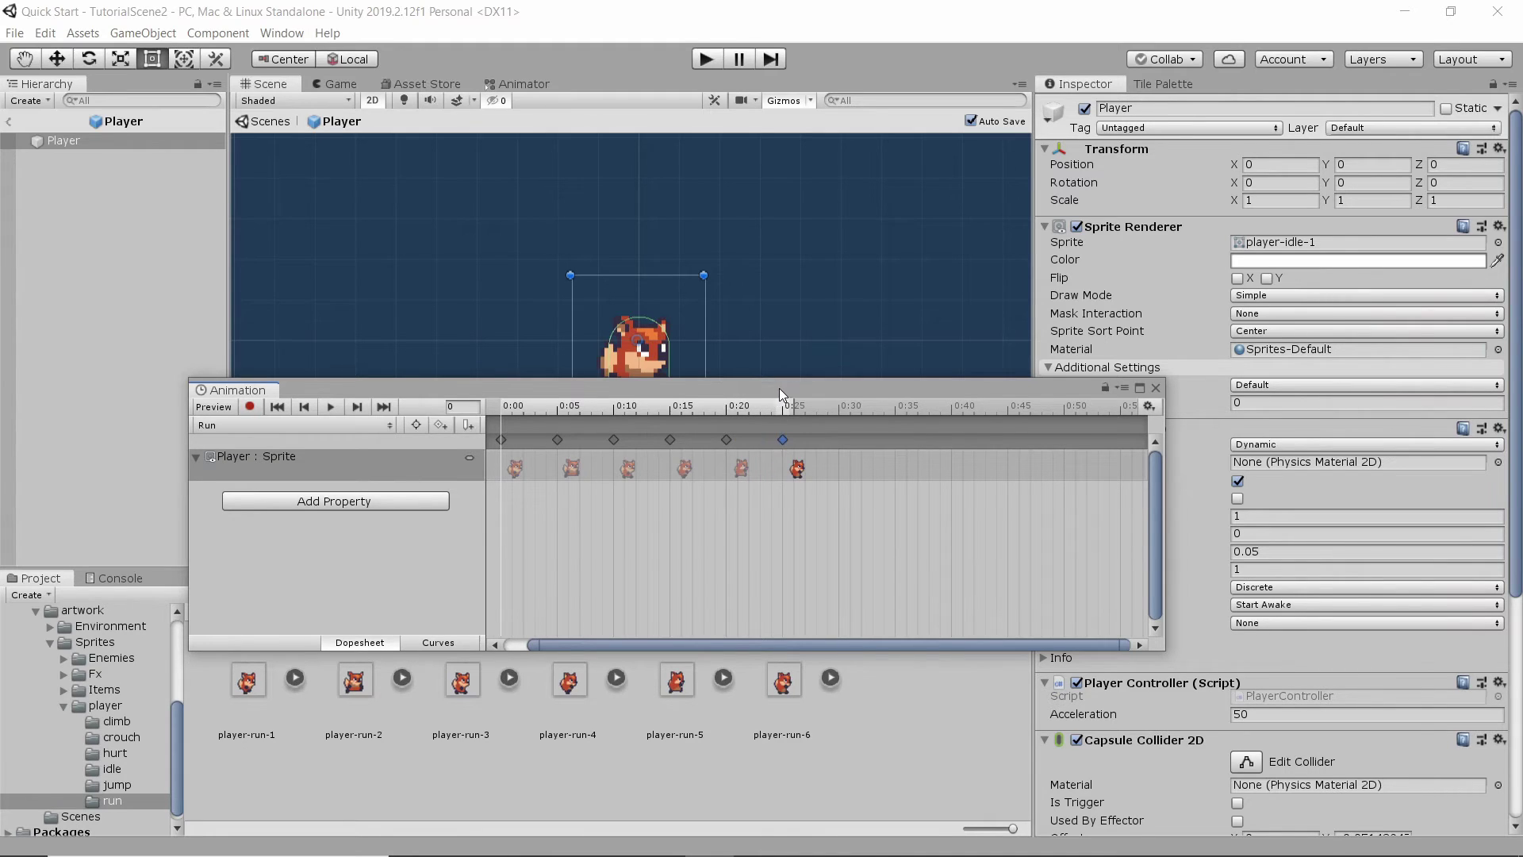
key("a")
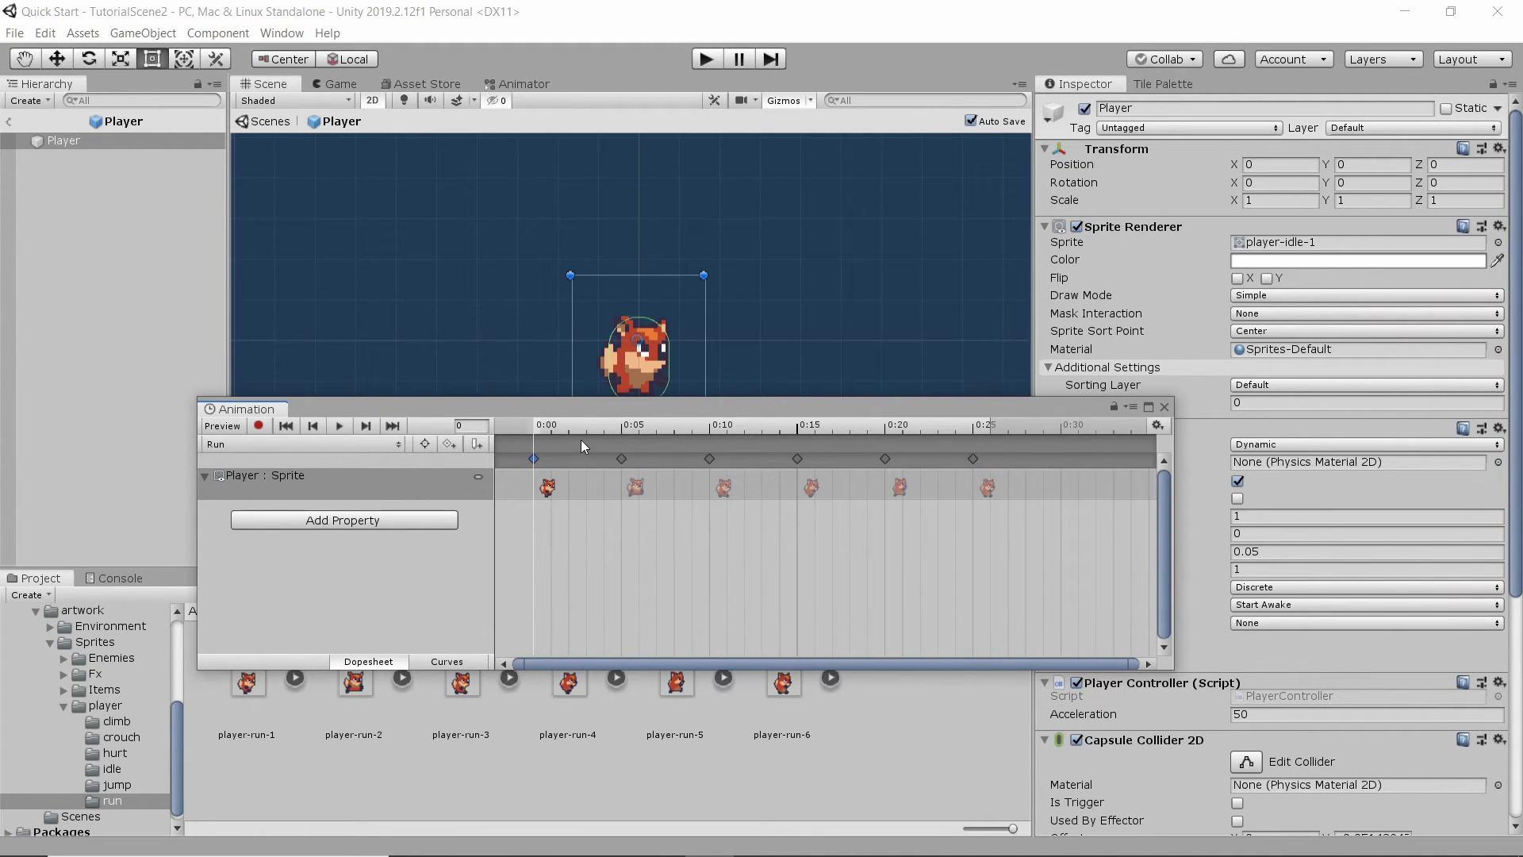
Add a closing Sprite keyframe holding player-run-6 at frame 29 of the Run clip and preview the clip
left_click_drag(1053, 427, 1048, 427)
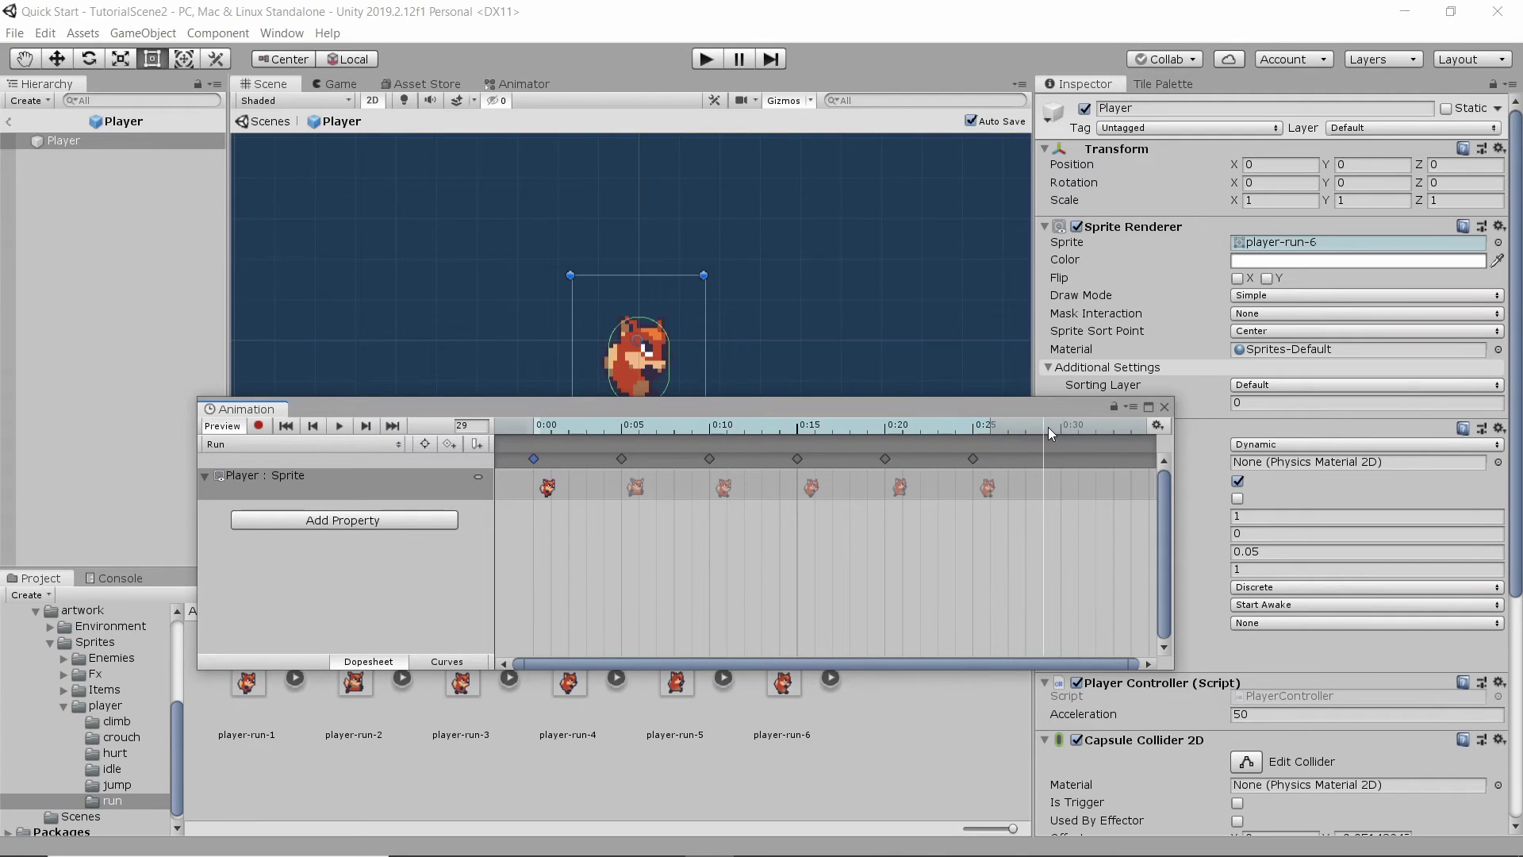
key("k")
left_click(982, 427)
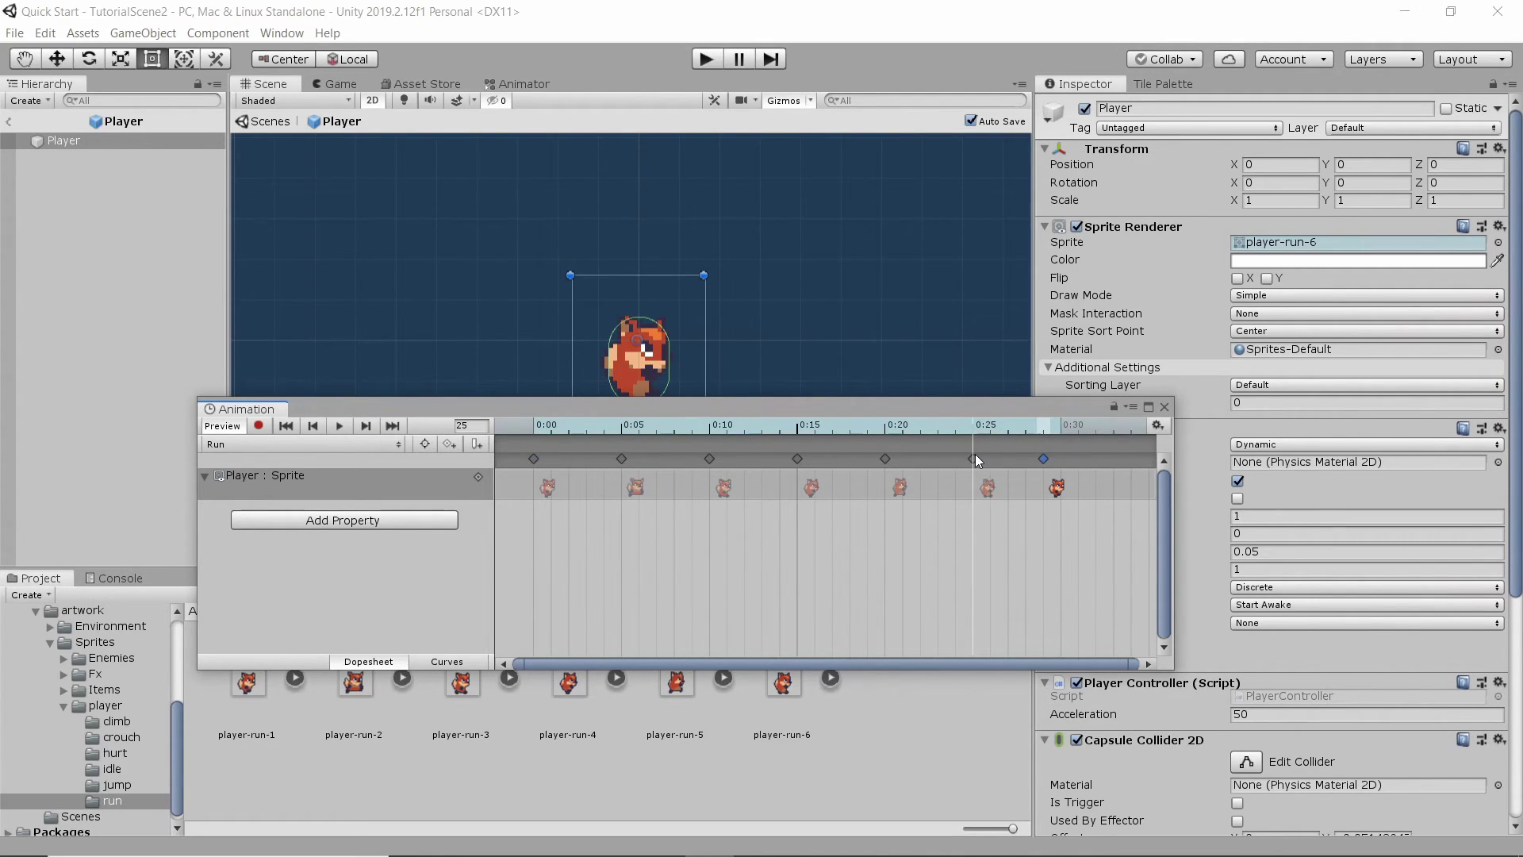
left_click_drag(982, 428, 1058, 422)
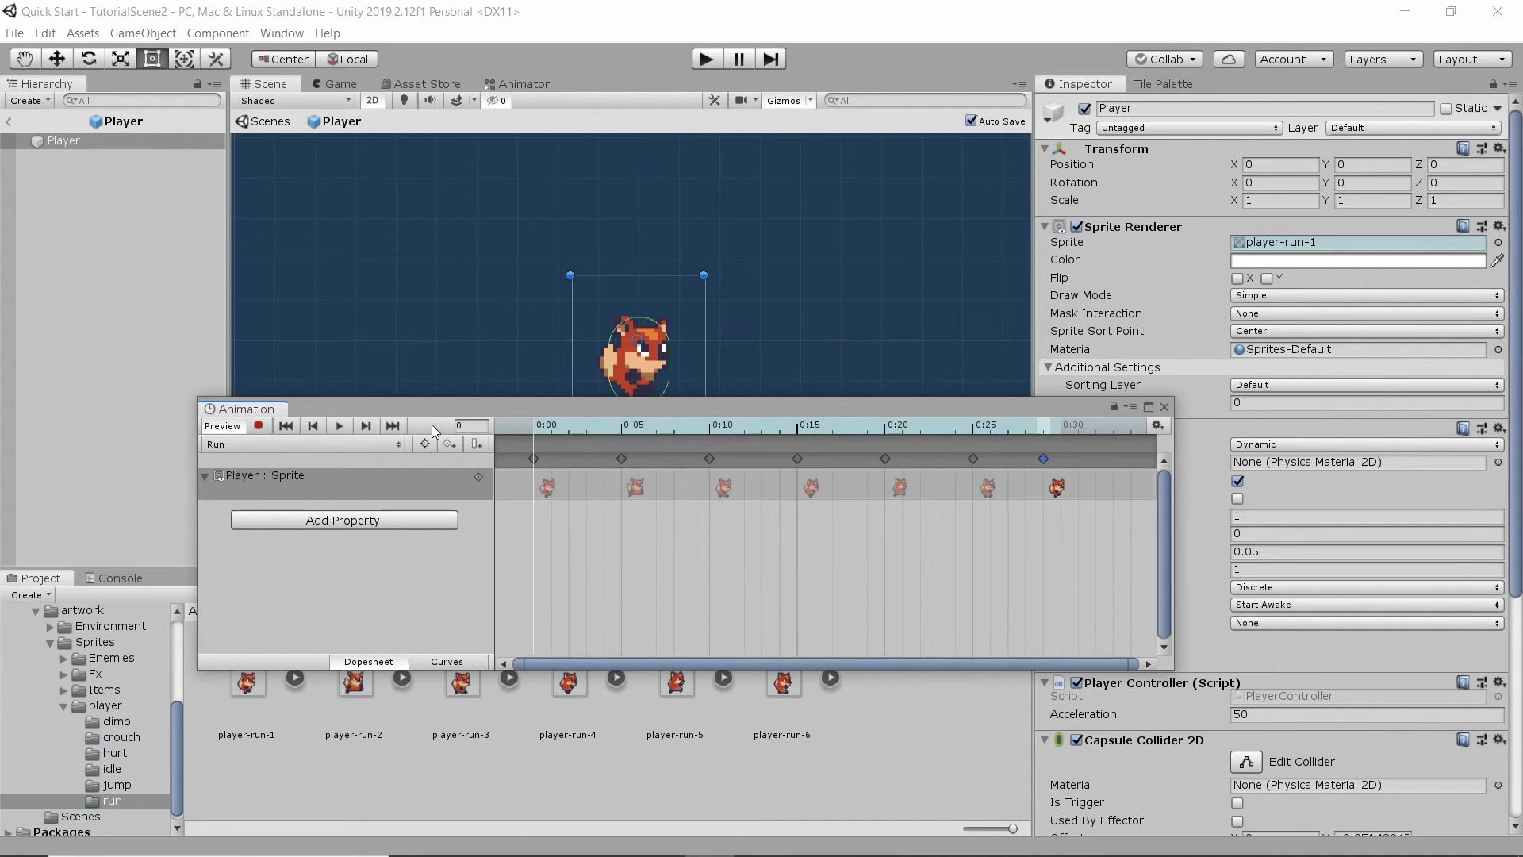
left_click(330, 447)
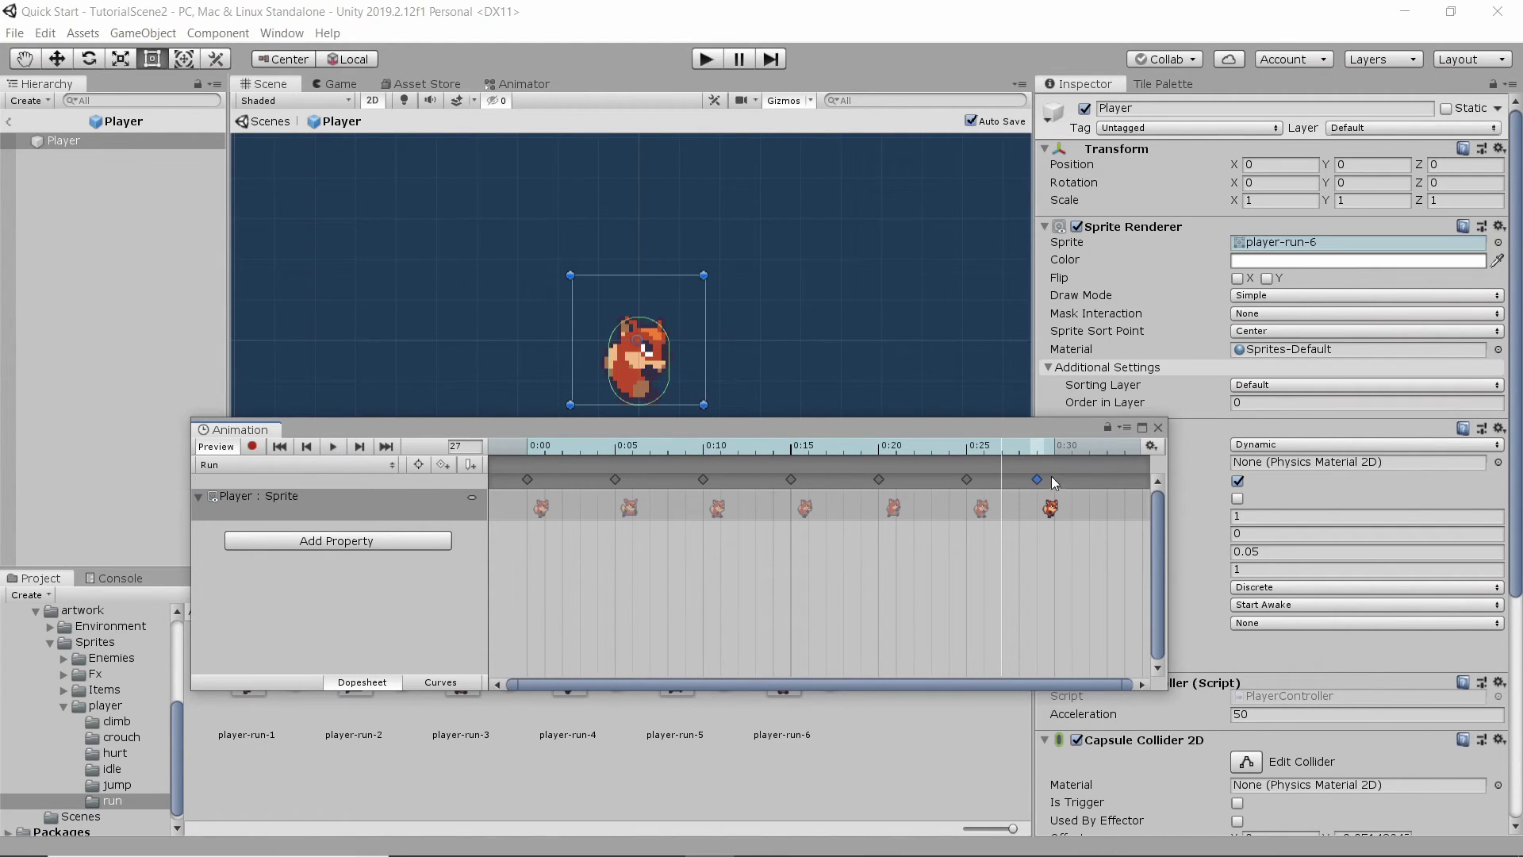
Add a closing keyframe at frame 39 of the Idle clip by copying its first player-idle-1 keyframe
left_click(307, 467)
left_click(308, 482)
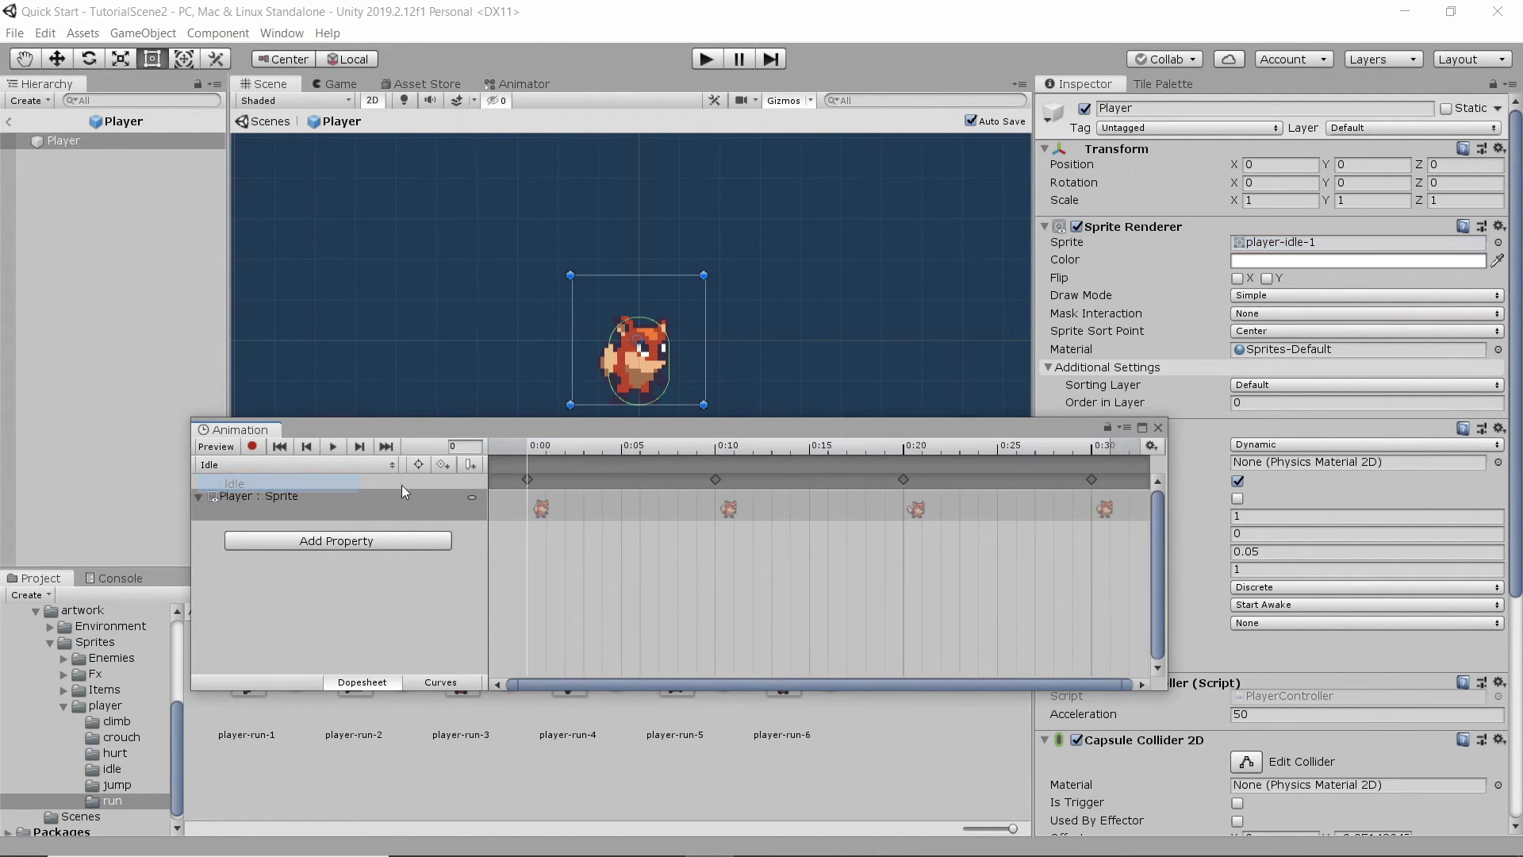
scroll(699, 541, "down", 3)
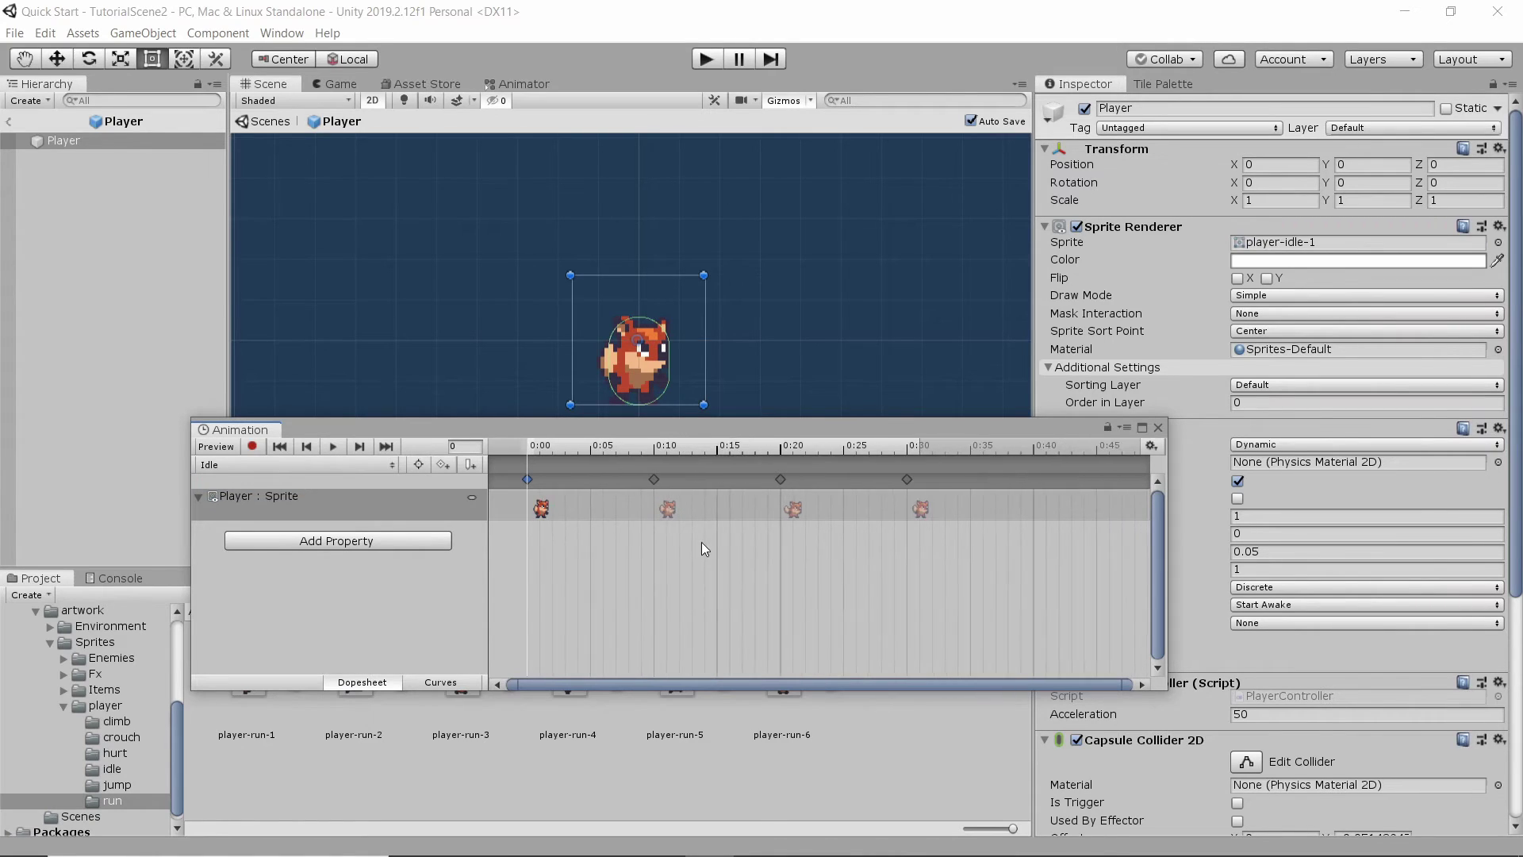
left_click(889, 449)
left_click_drag(889, 449, 962, 438)
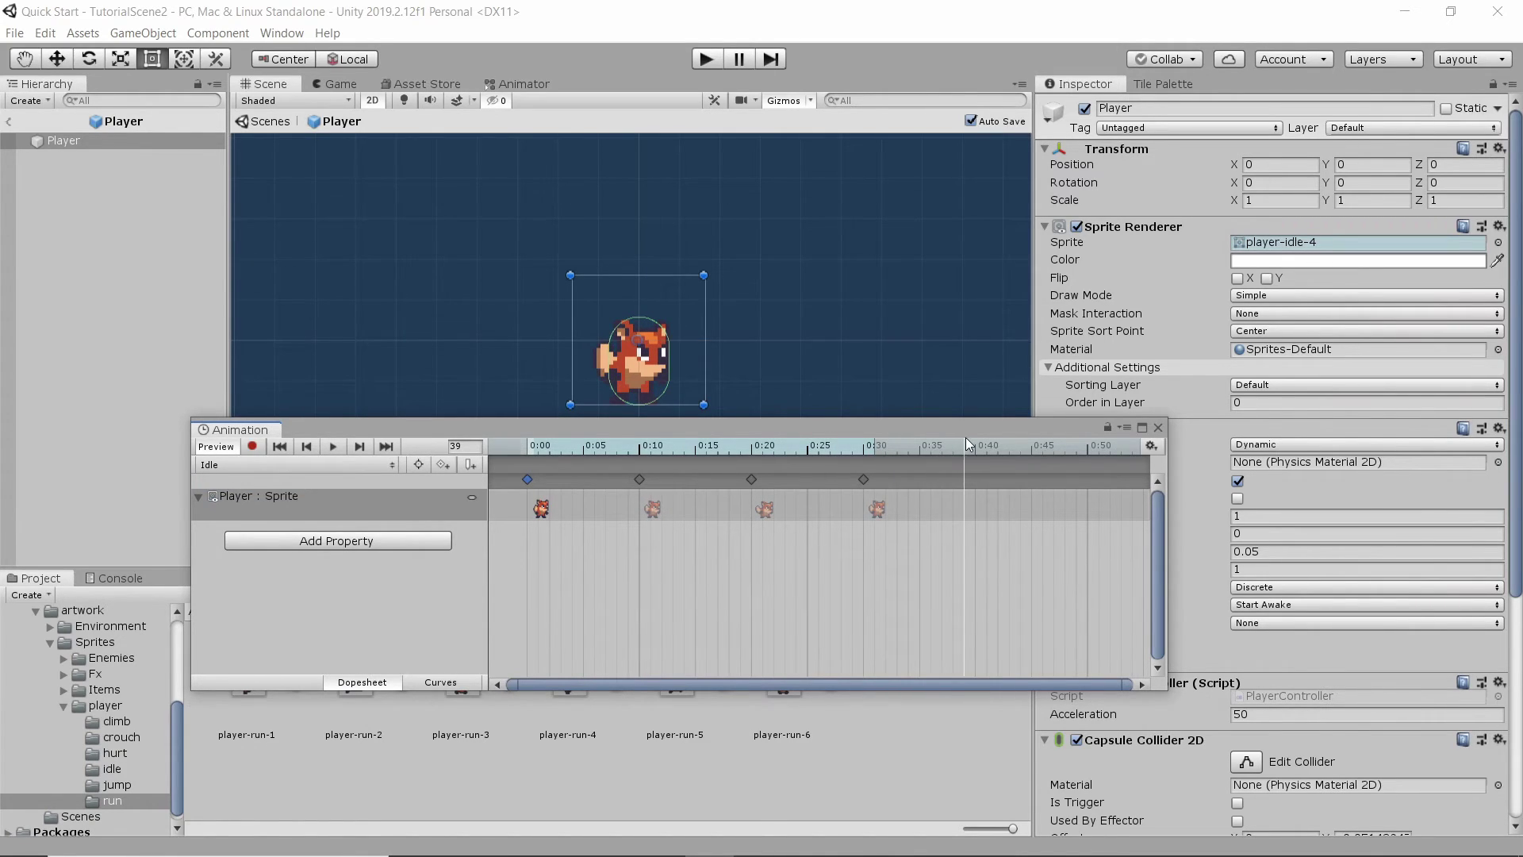
key("ctrl+v")
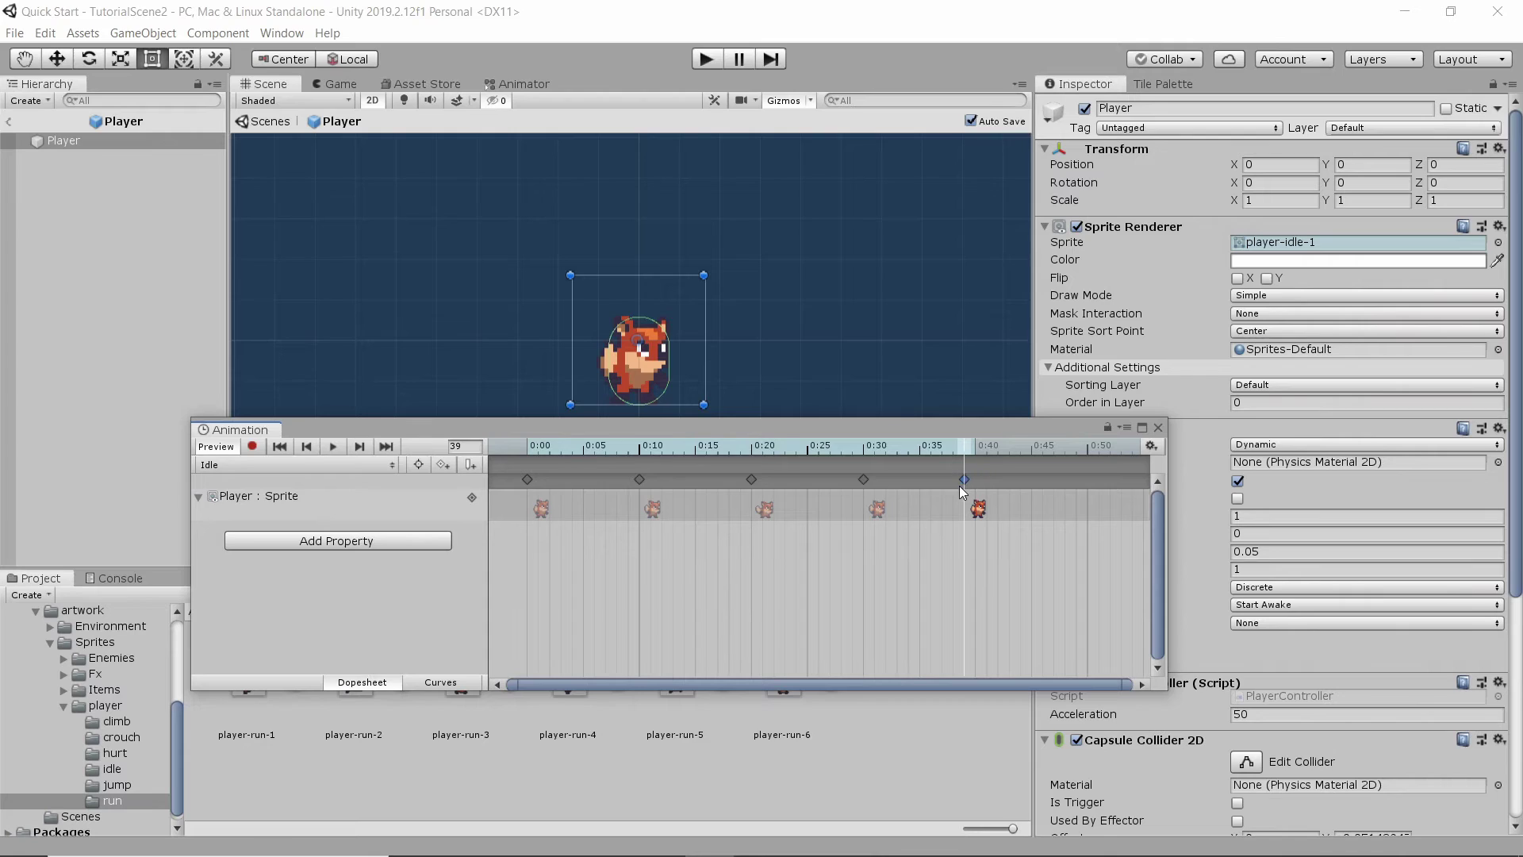
left_click(670, 564)
Preview the Idle and Run clips, and close the Animation window
left_click_drag(972, 450, 529, 463)
left_click(333, 447)
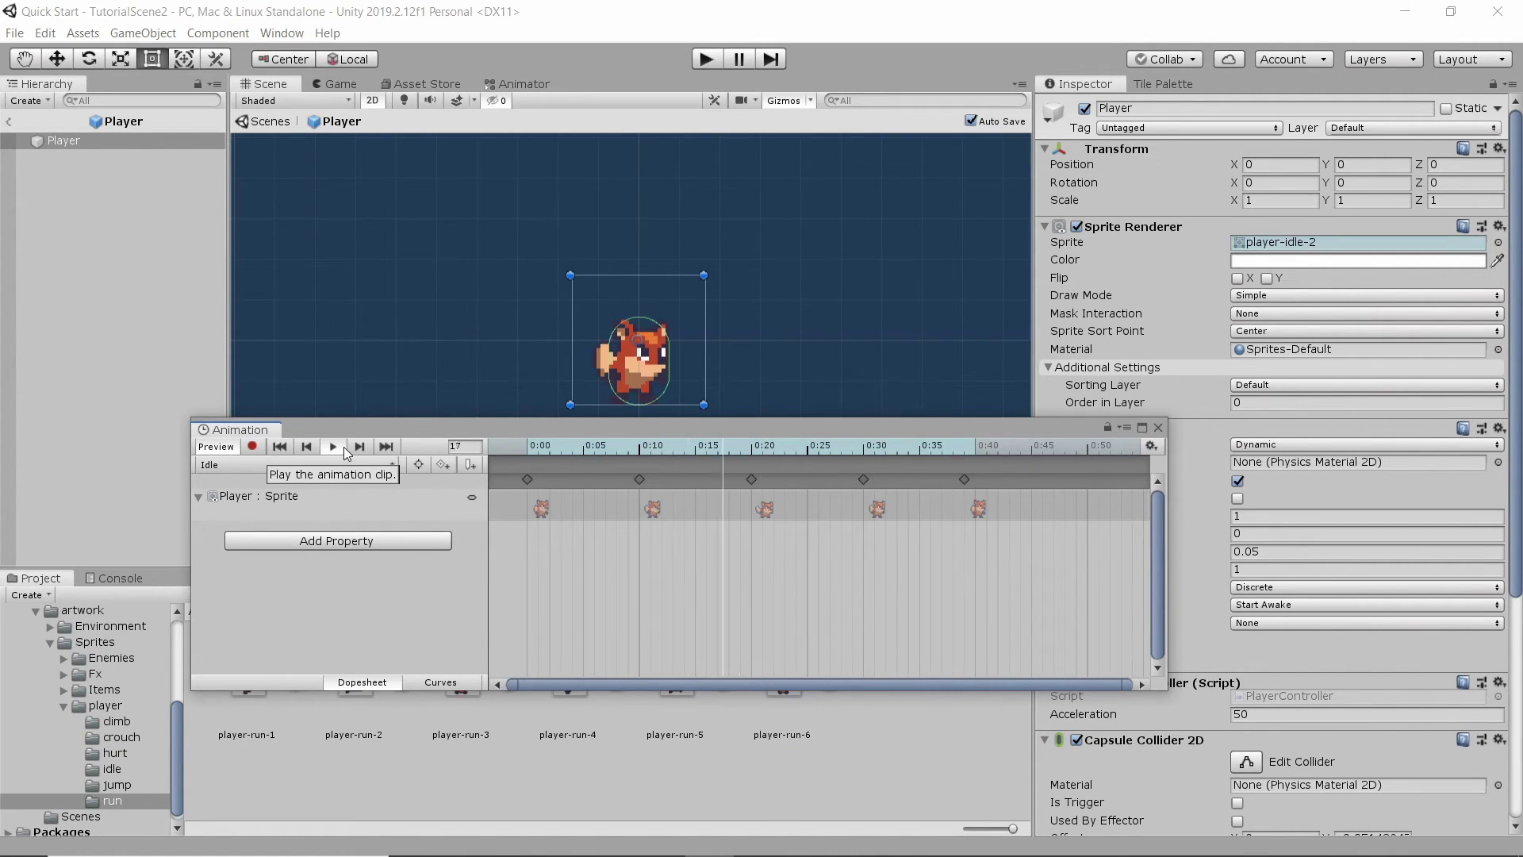
left_click(329, 465)
left_click(297, 502)
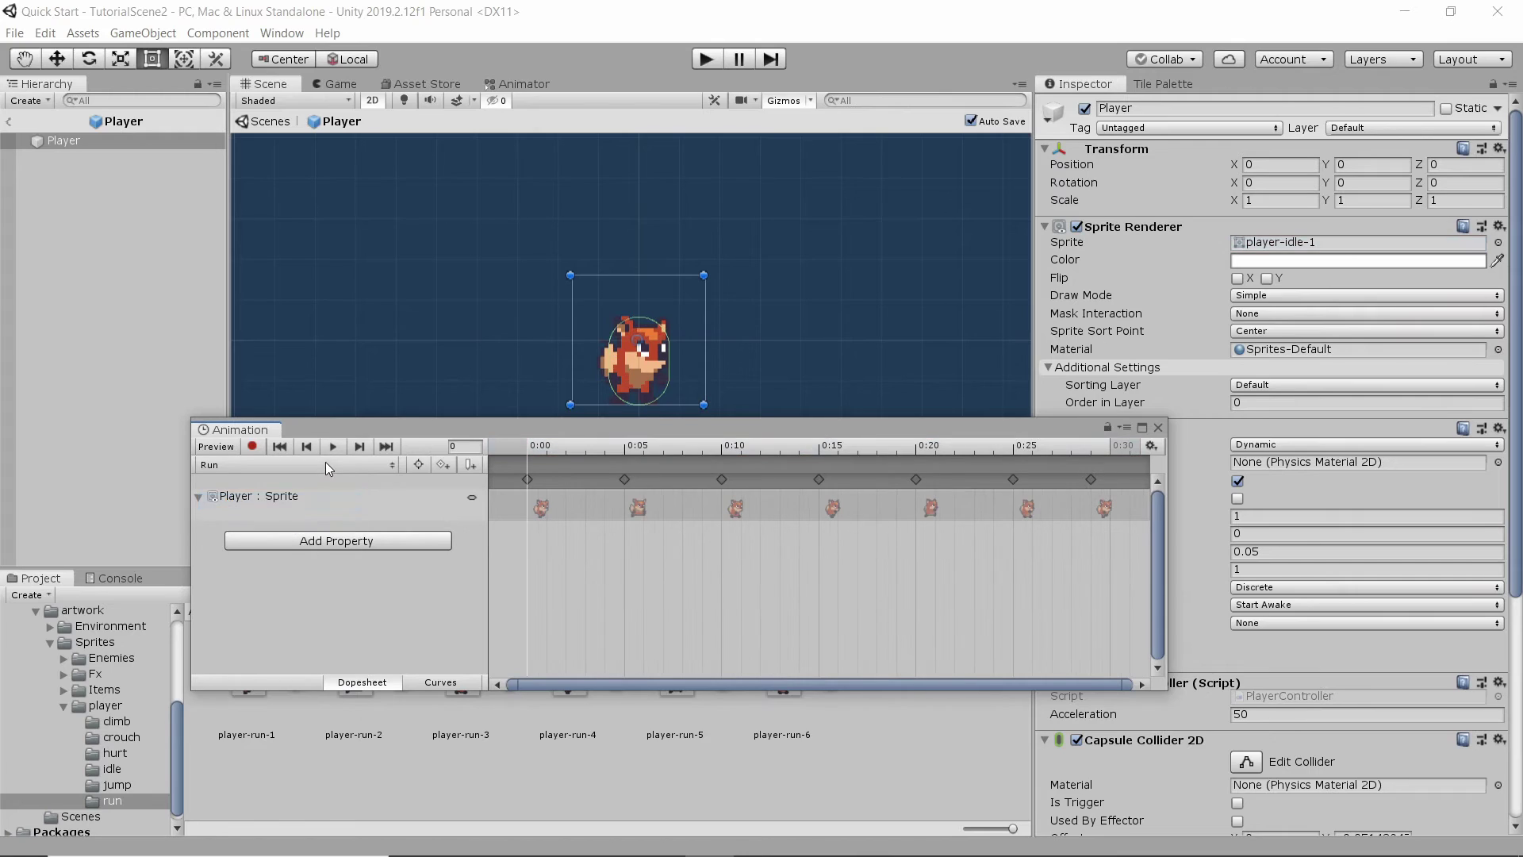
left_click(334, 446)
left_click_drag(390, 427, 390, 448)
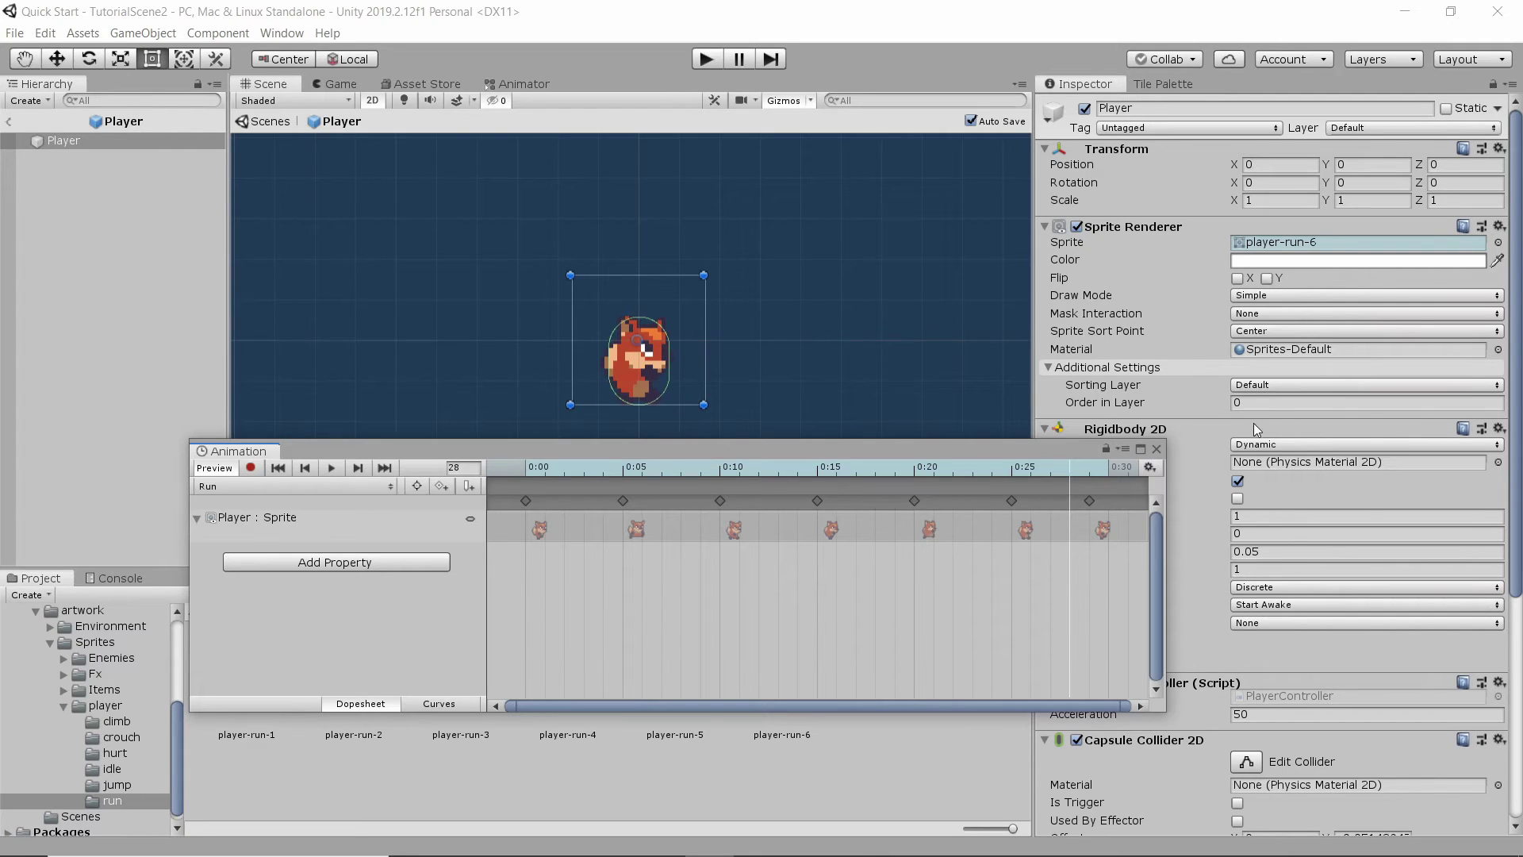
left_click(1157, 449)
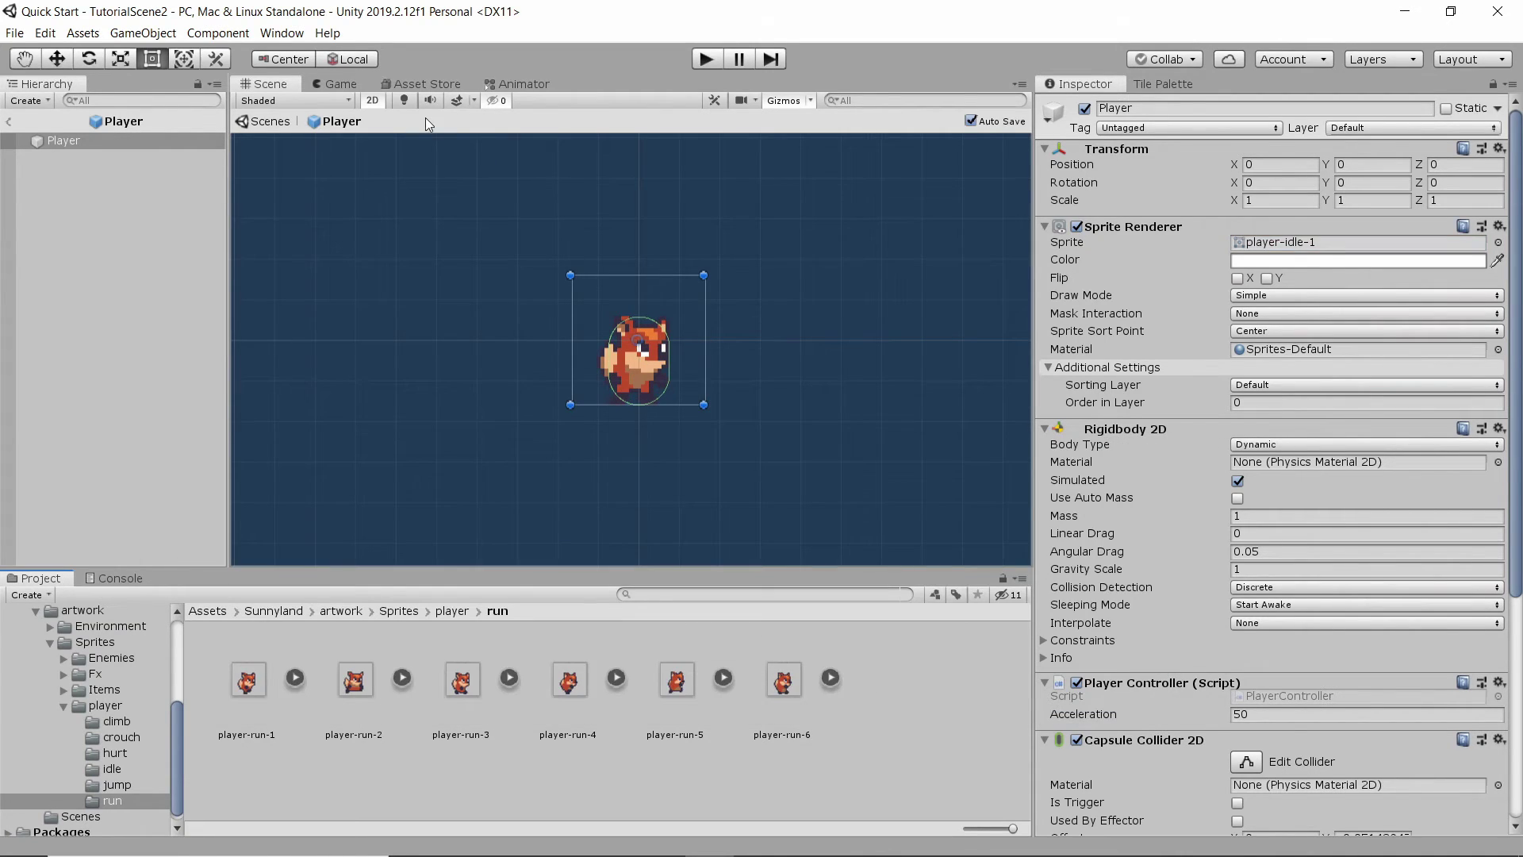
Add a float parameter named InputX to the AC_Player animator controller
left_click(523, 84)
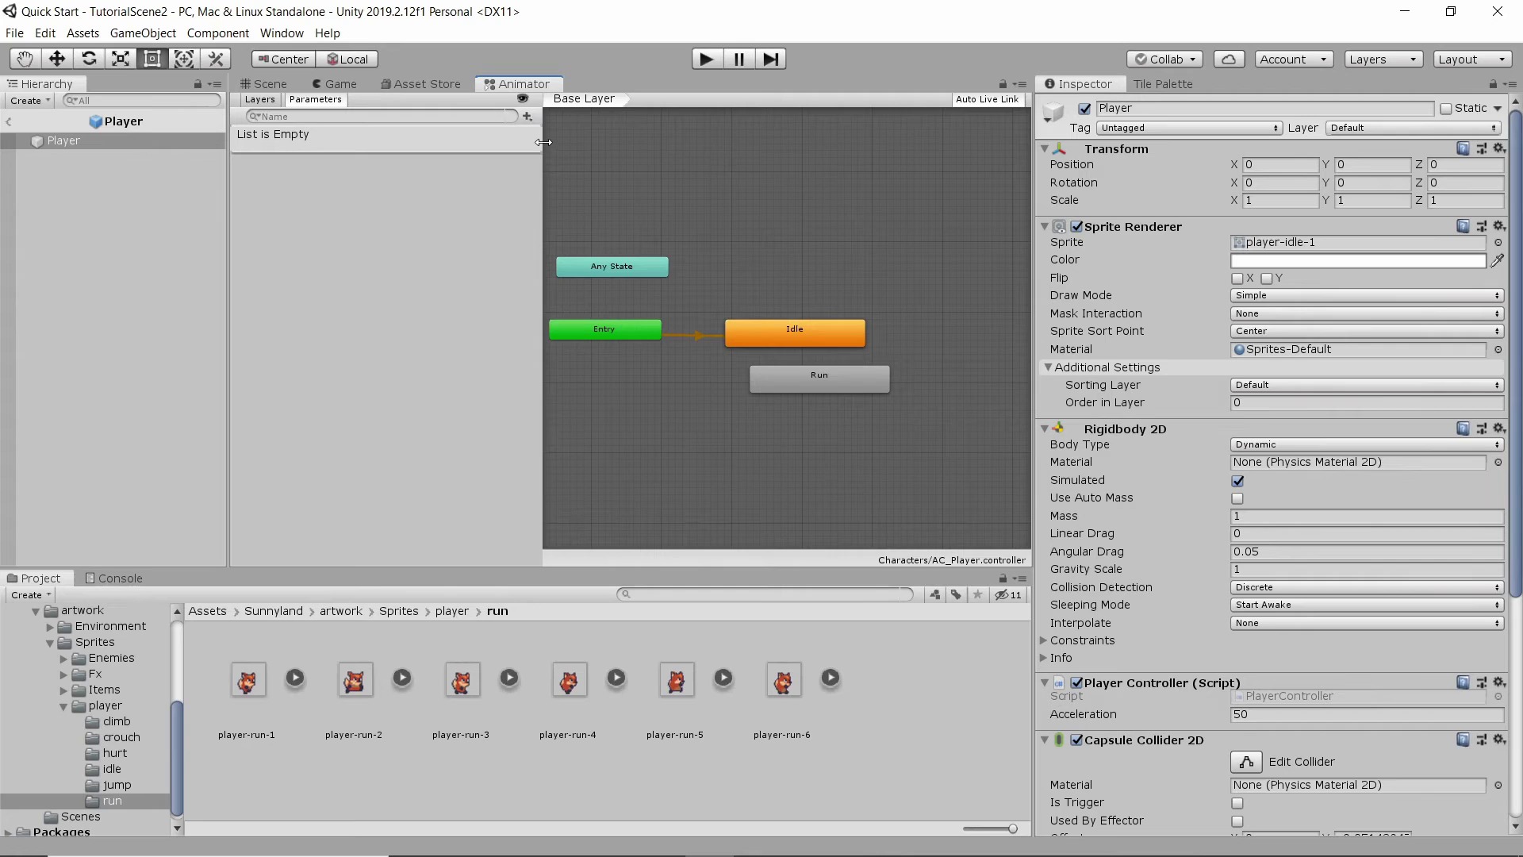
left_click_drag(543, 142, 450, 142)
middle_click_drag(578, 182, 591, 216)
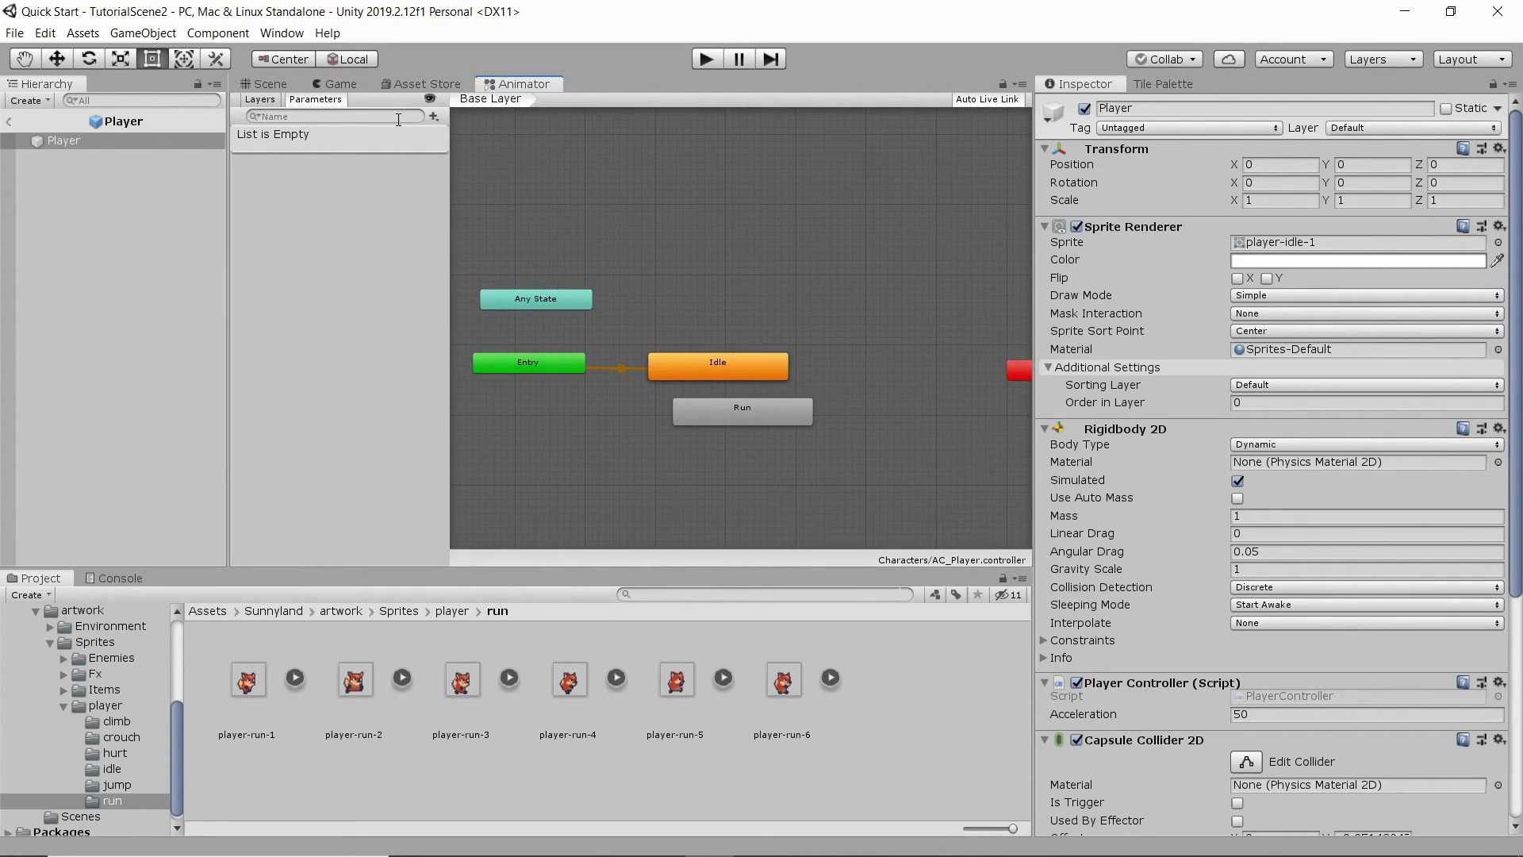
left_click(433, 117)
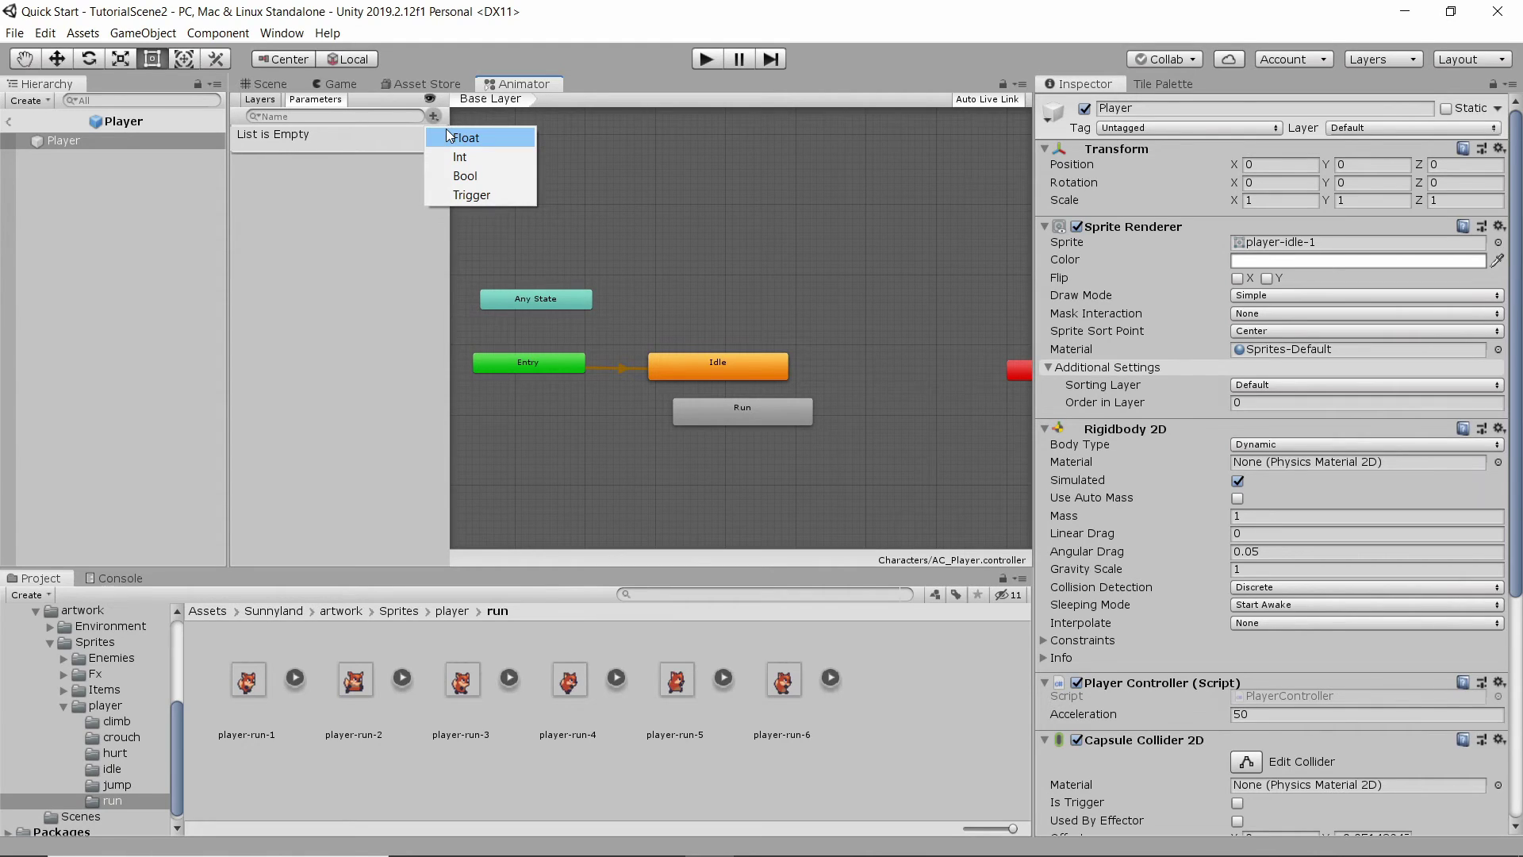
left_click(464, 137)
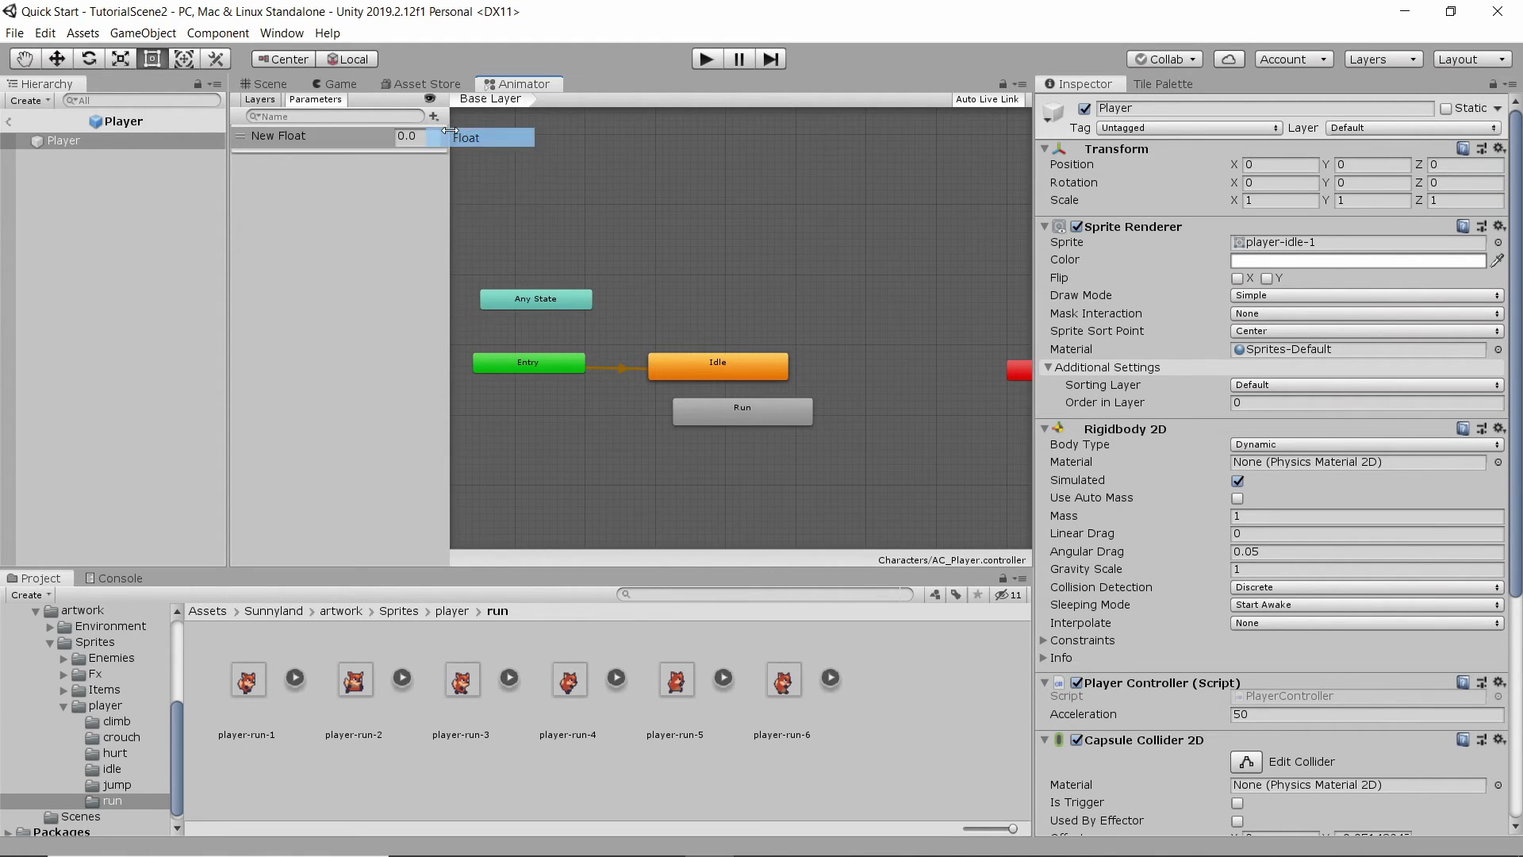
key("BackSpace")
type("InputX")
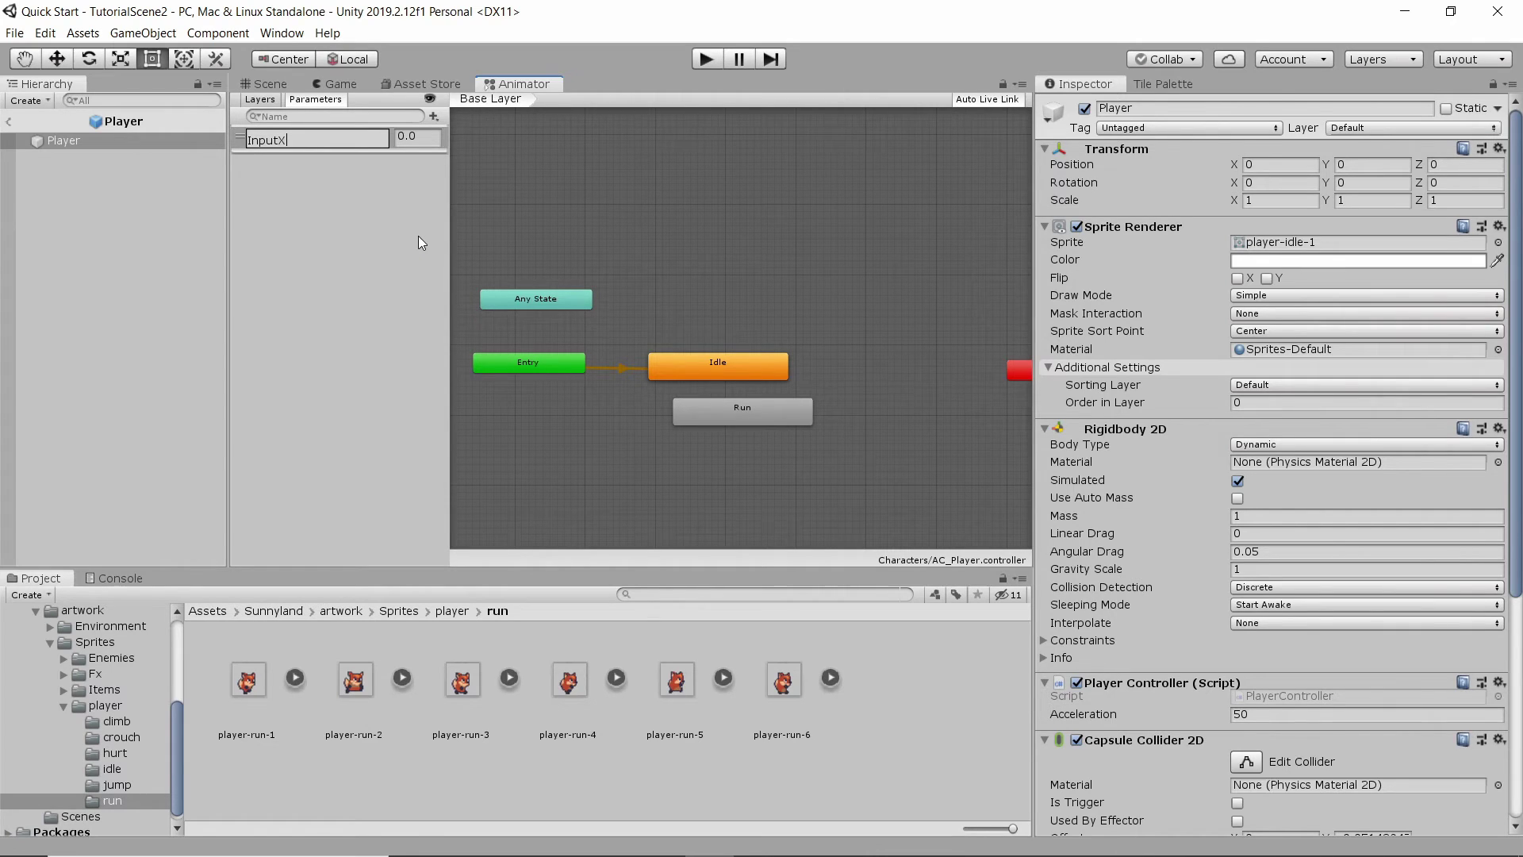
key("Return")
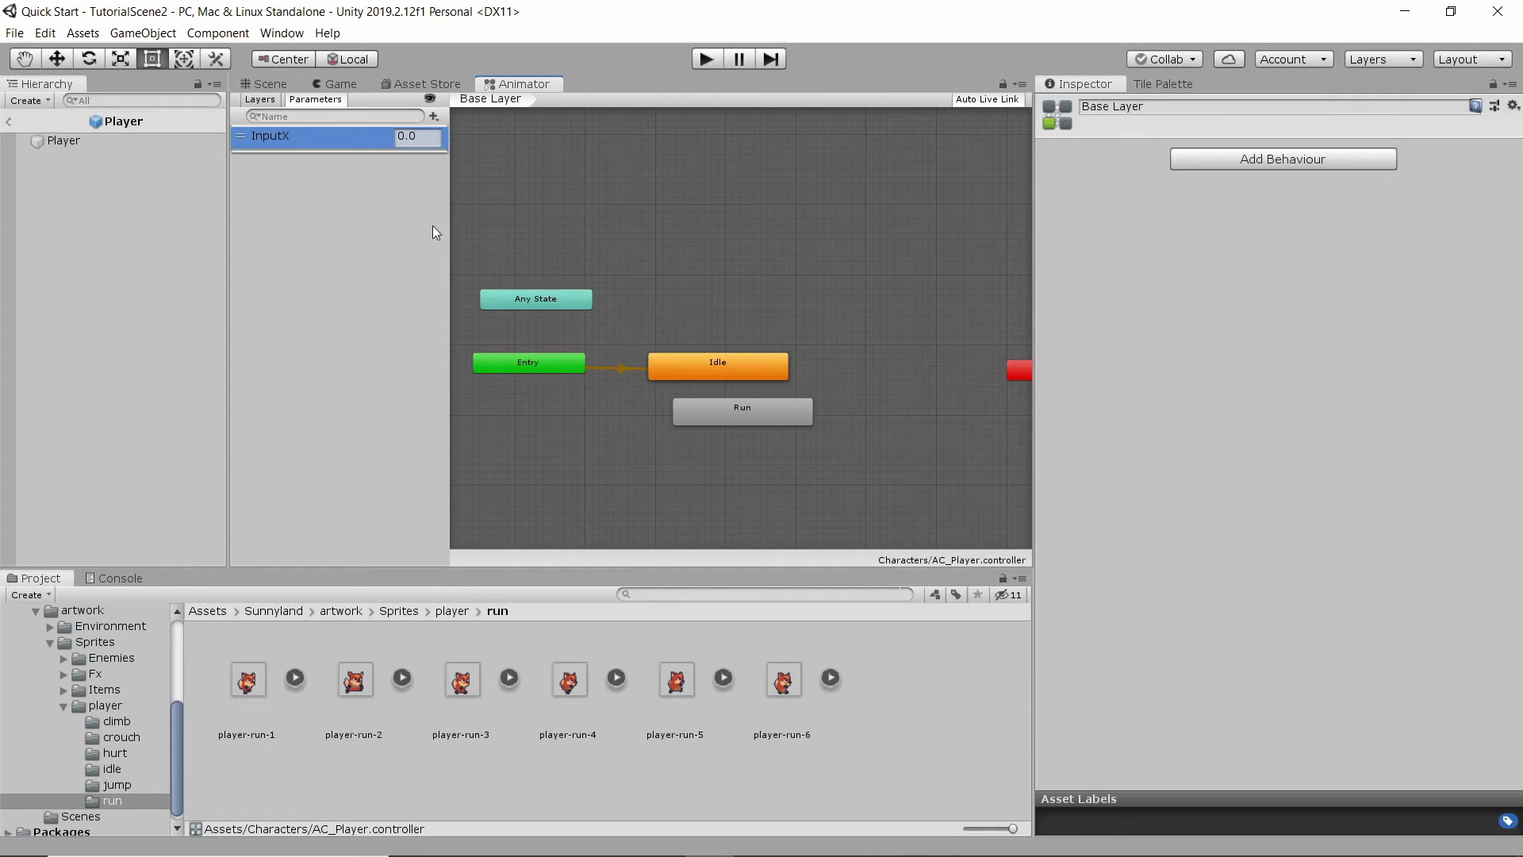
Make a transition from the Idle state to the Run state and align Run directly below Idle
left_click_drag(783, 406, 787, 437)
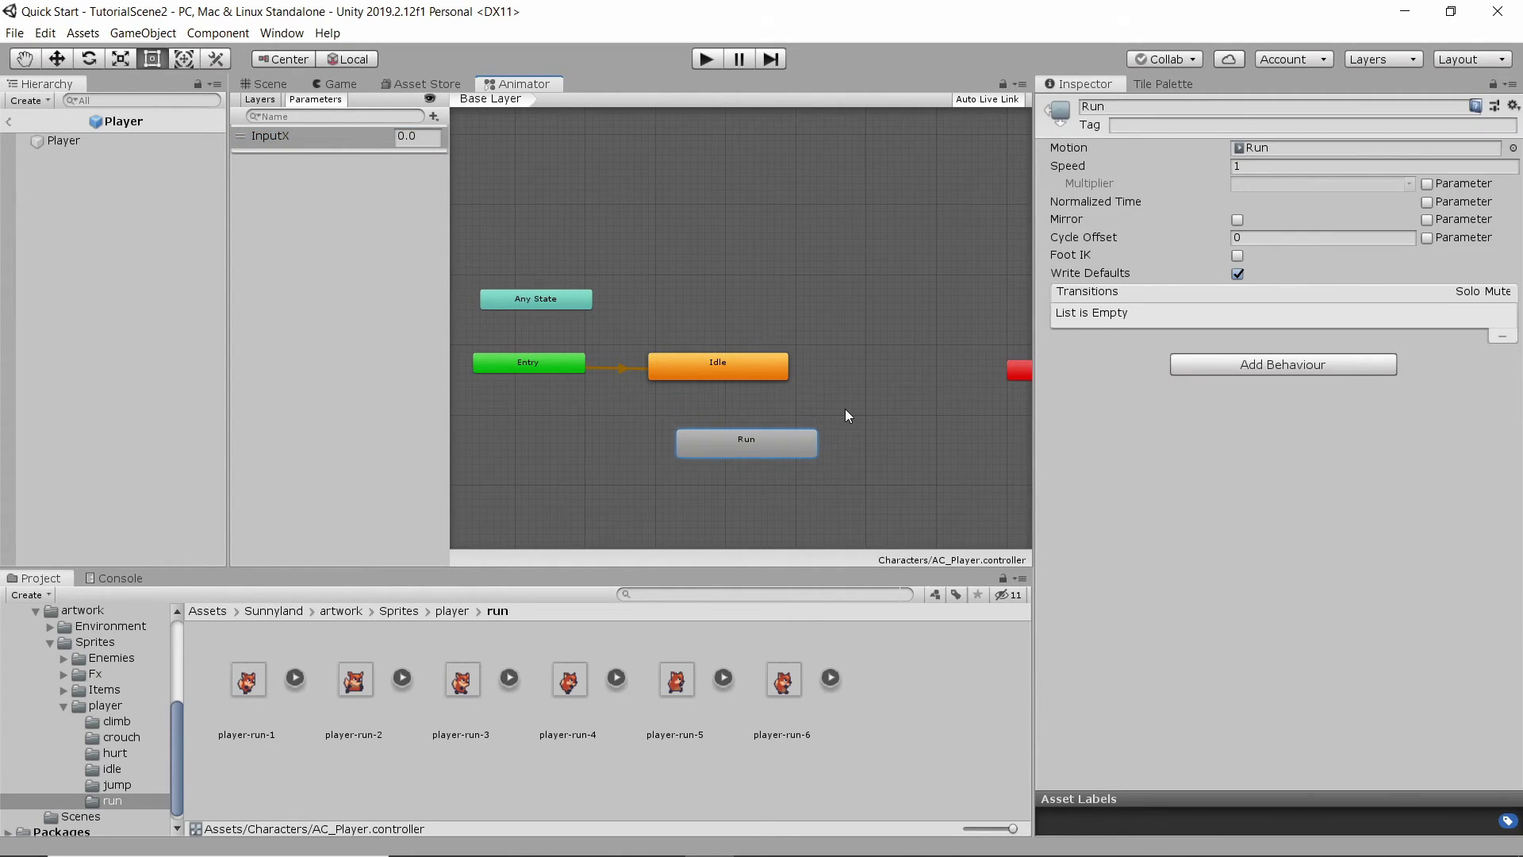
scroll(845, 412, "up", 5)
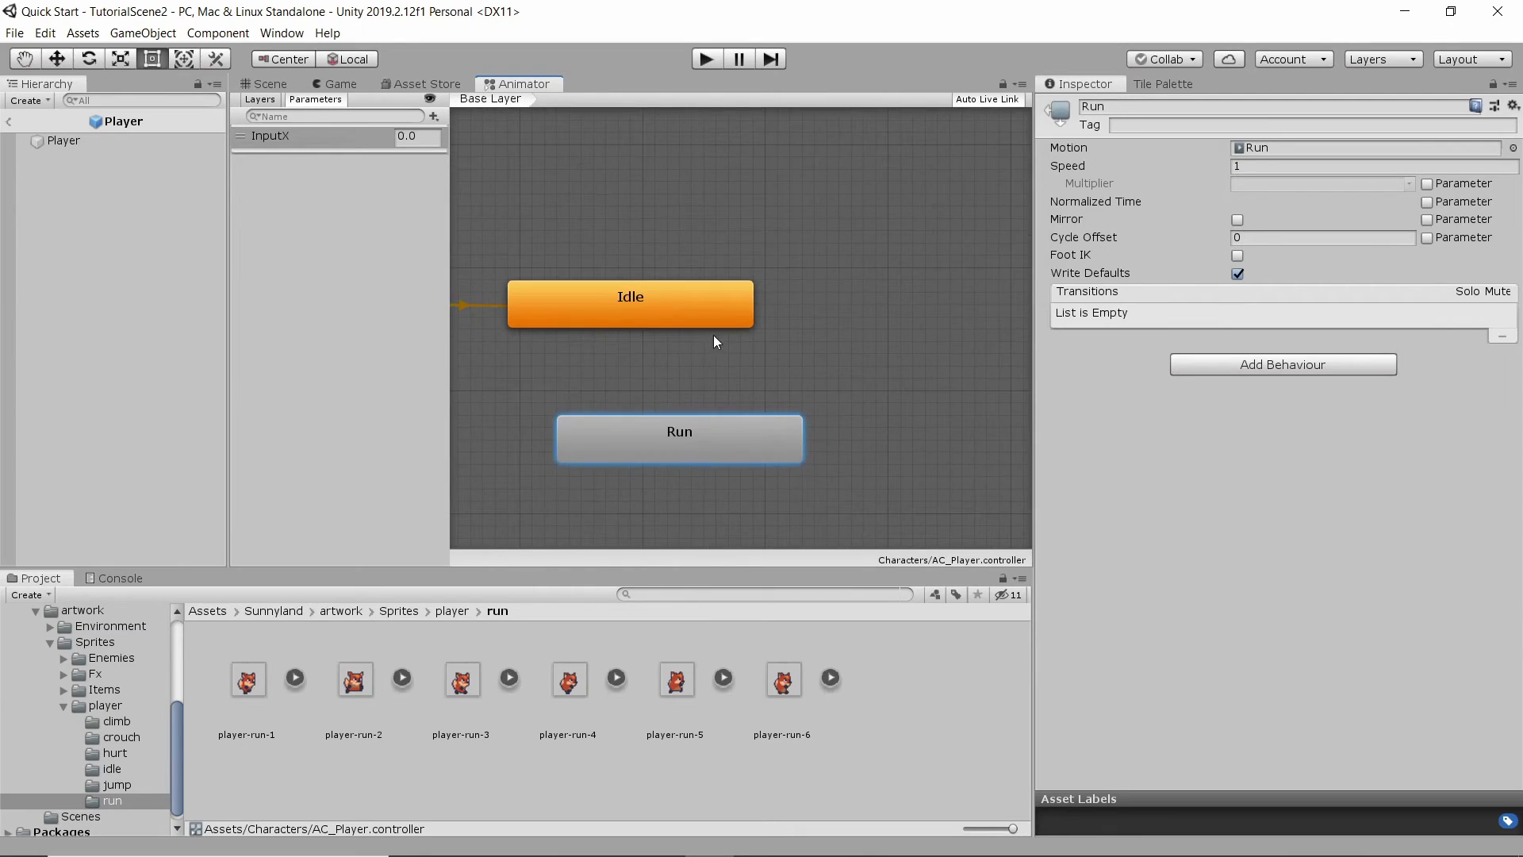
left_click_drag(815, 431, 790, 432)
left_click(726, 317)
right_click(707, 310)
left_click(711, 295)
right_click(711, 297)
left_click(781, 307)
left_click(715, 430)
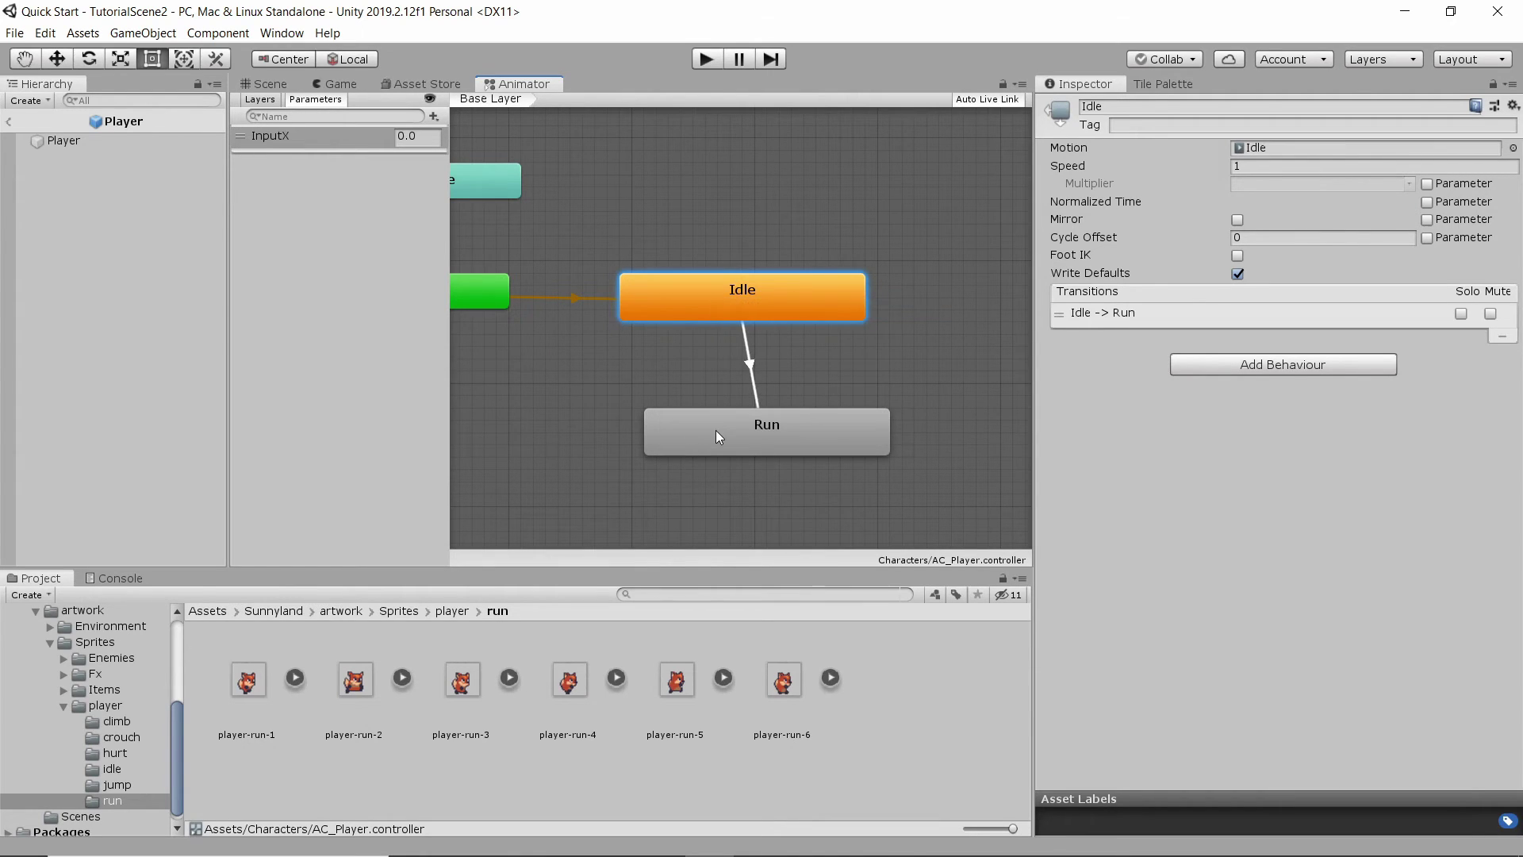
left_click(749, 411)
left_click(741, 311)
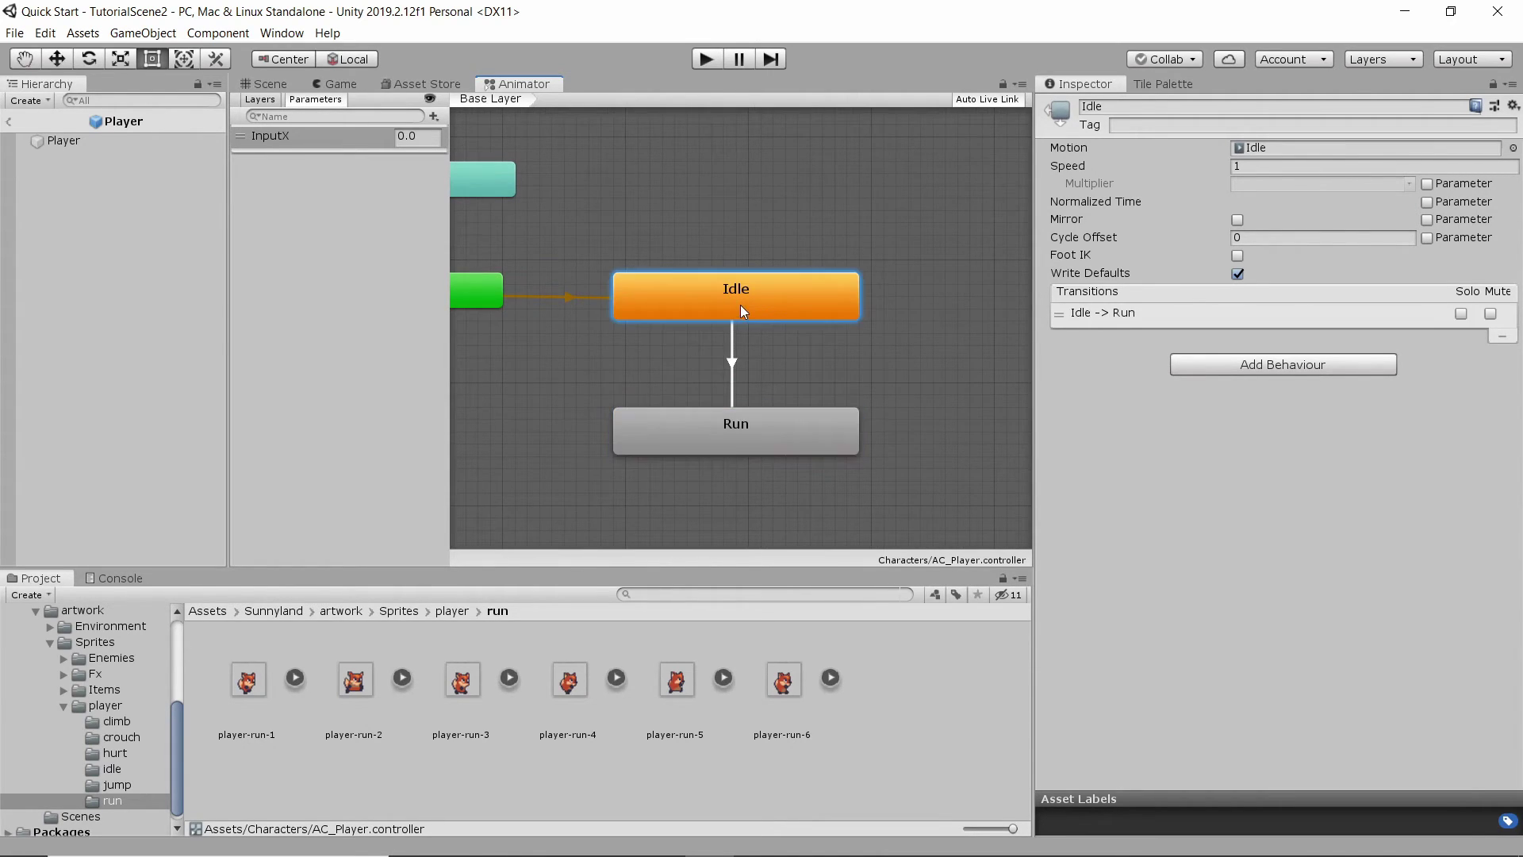
Add a condition to the Idle to Run transition requiring InputX to be Greater than 0.1
left_click(732, 365)
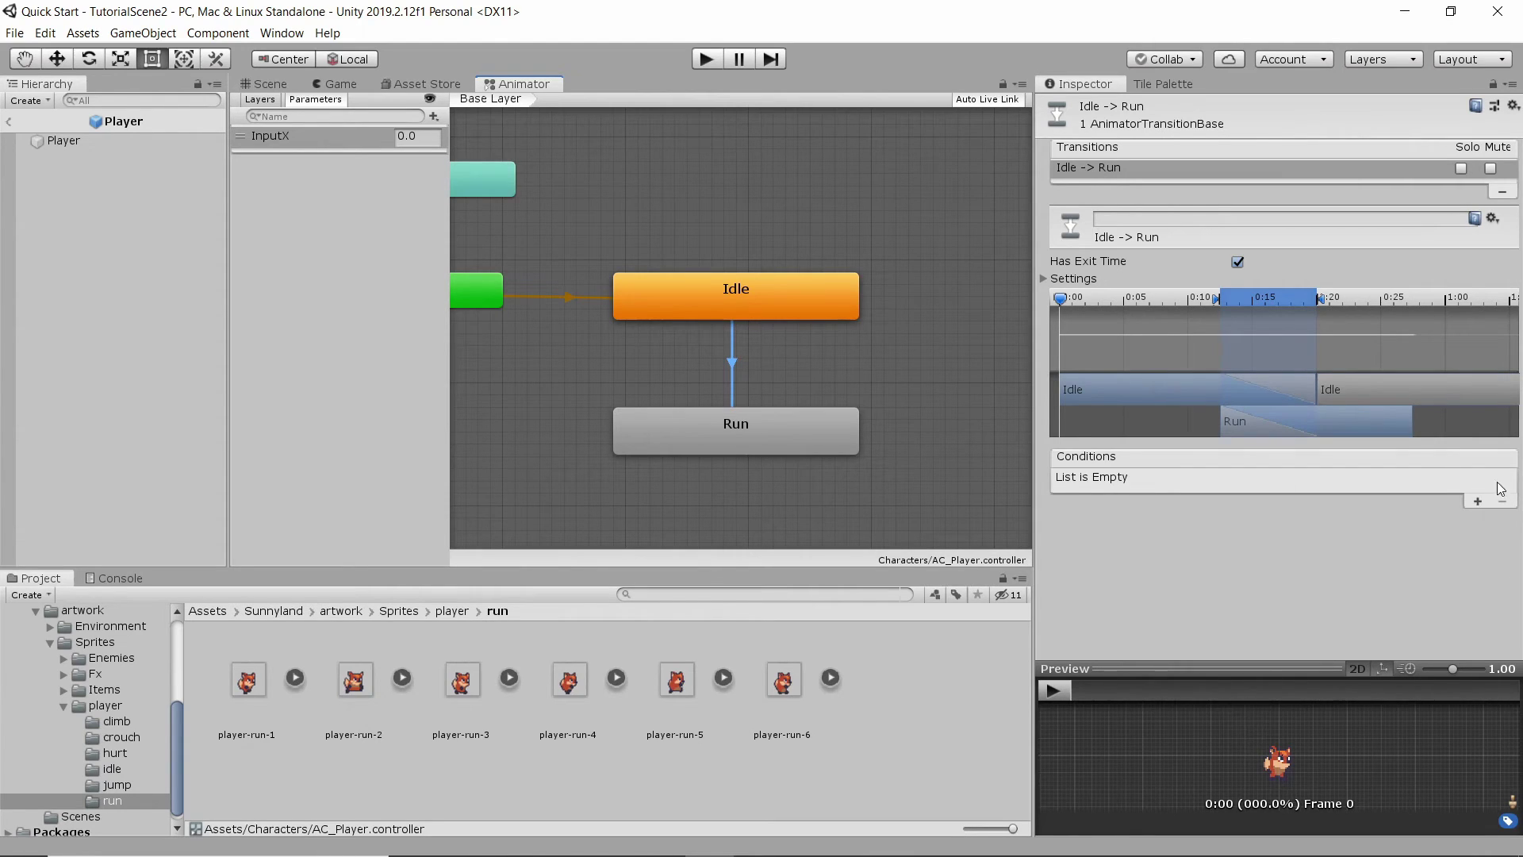
left_click(1478, 502)
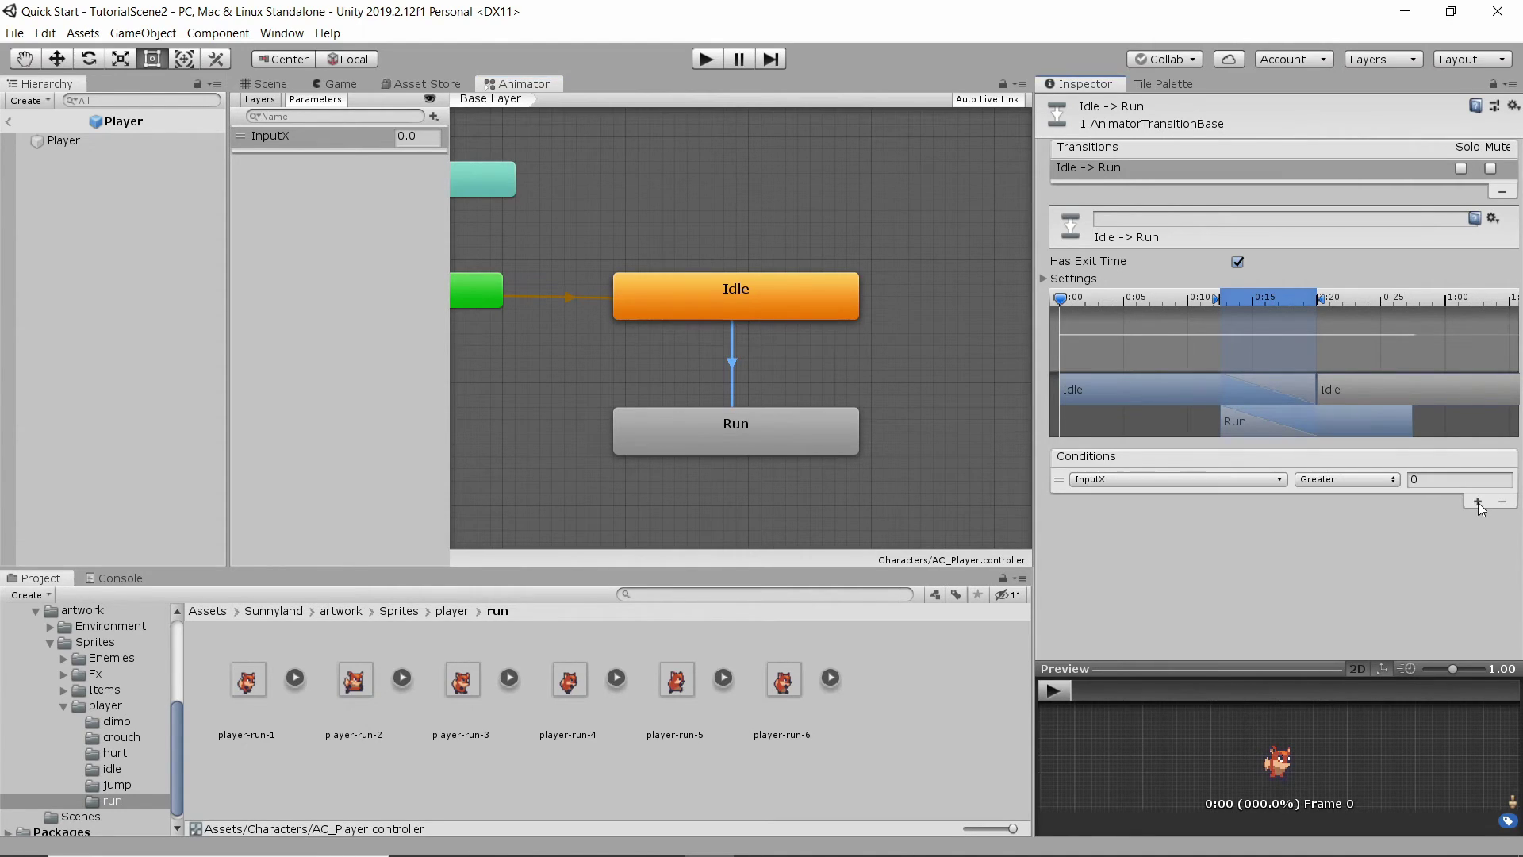
left_click(1487, 476)
type("0.1")
Make a return transition from the Run state to the Idle state
left_click(778, 430)
right_click(787, 427)
left_click(815, 435)
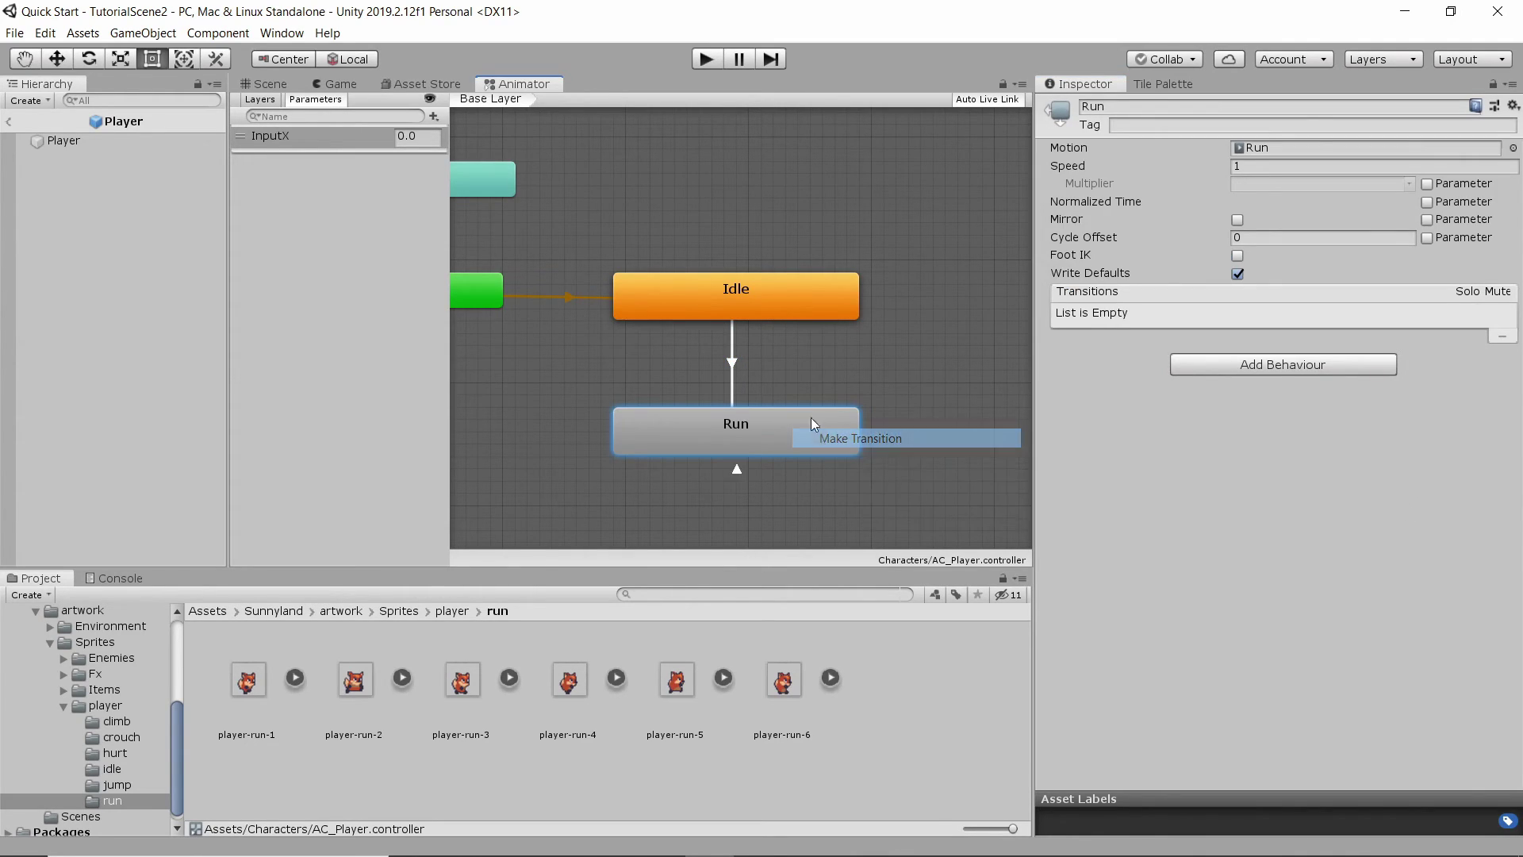
left_click(784, 303)
Add a condition to the Run to Idle transition requiring InputX to be Less than 0.1
left_click(739, 363)
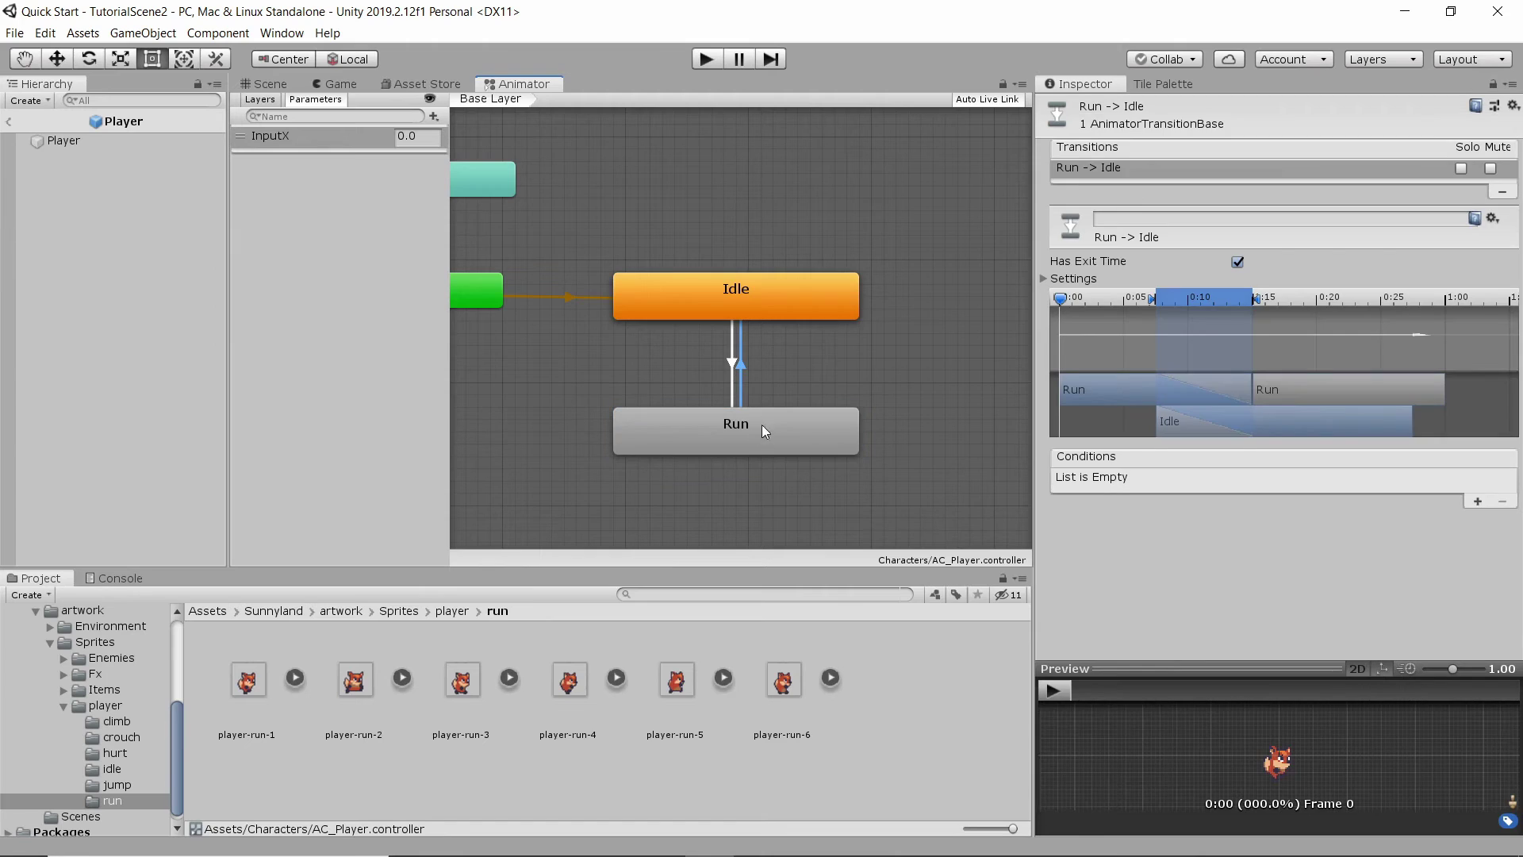
left_click(1476, 501)
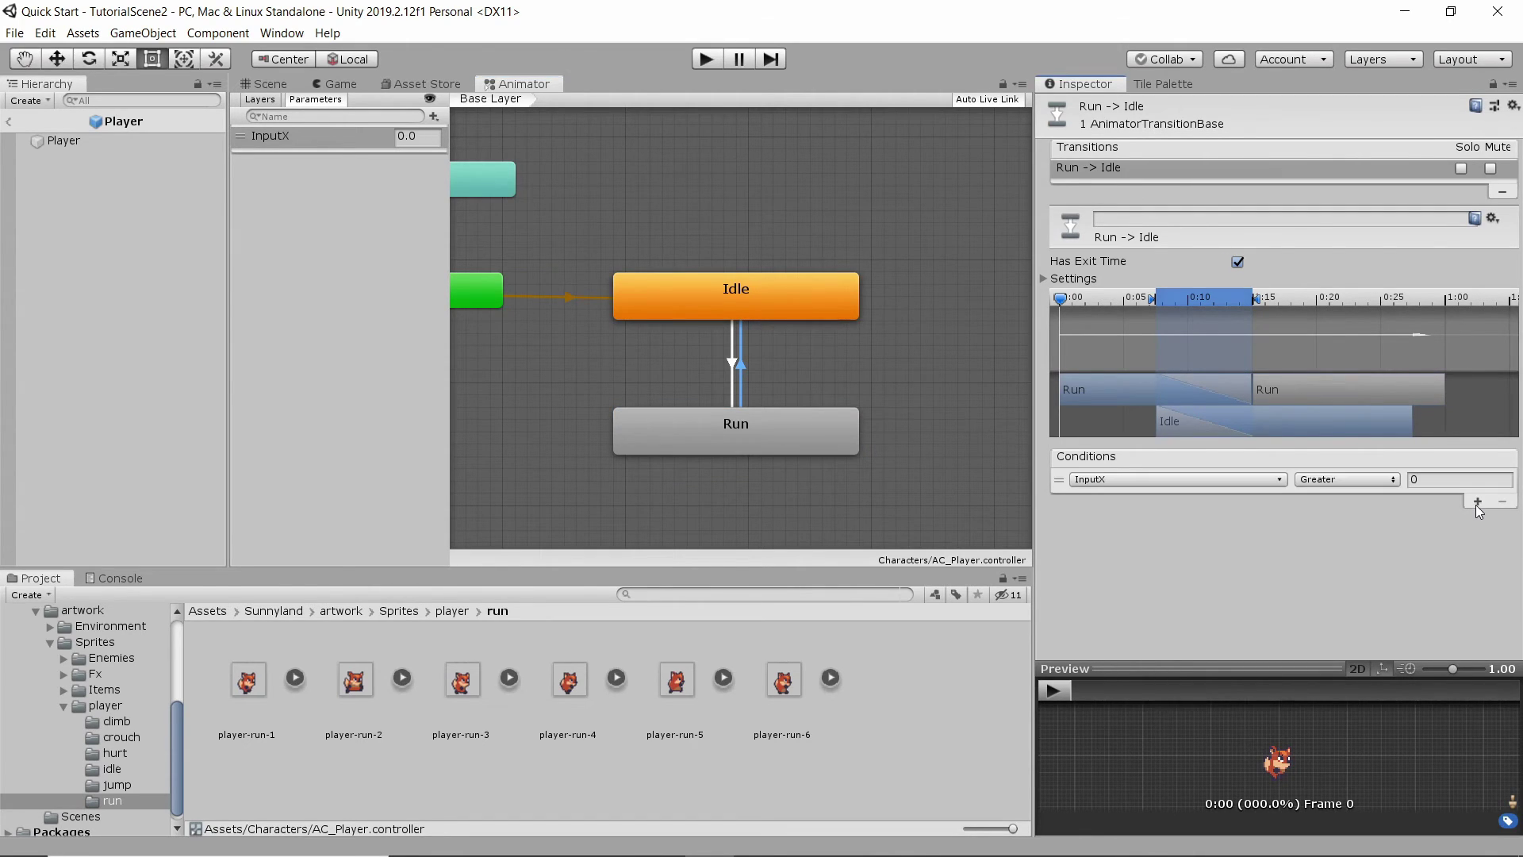
left_click(1384, 480)
left_click(1371, 517)
left_click(1458, 478)
key("Return")
left_click(1237, 261)
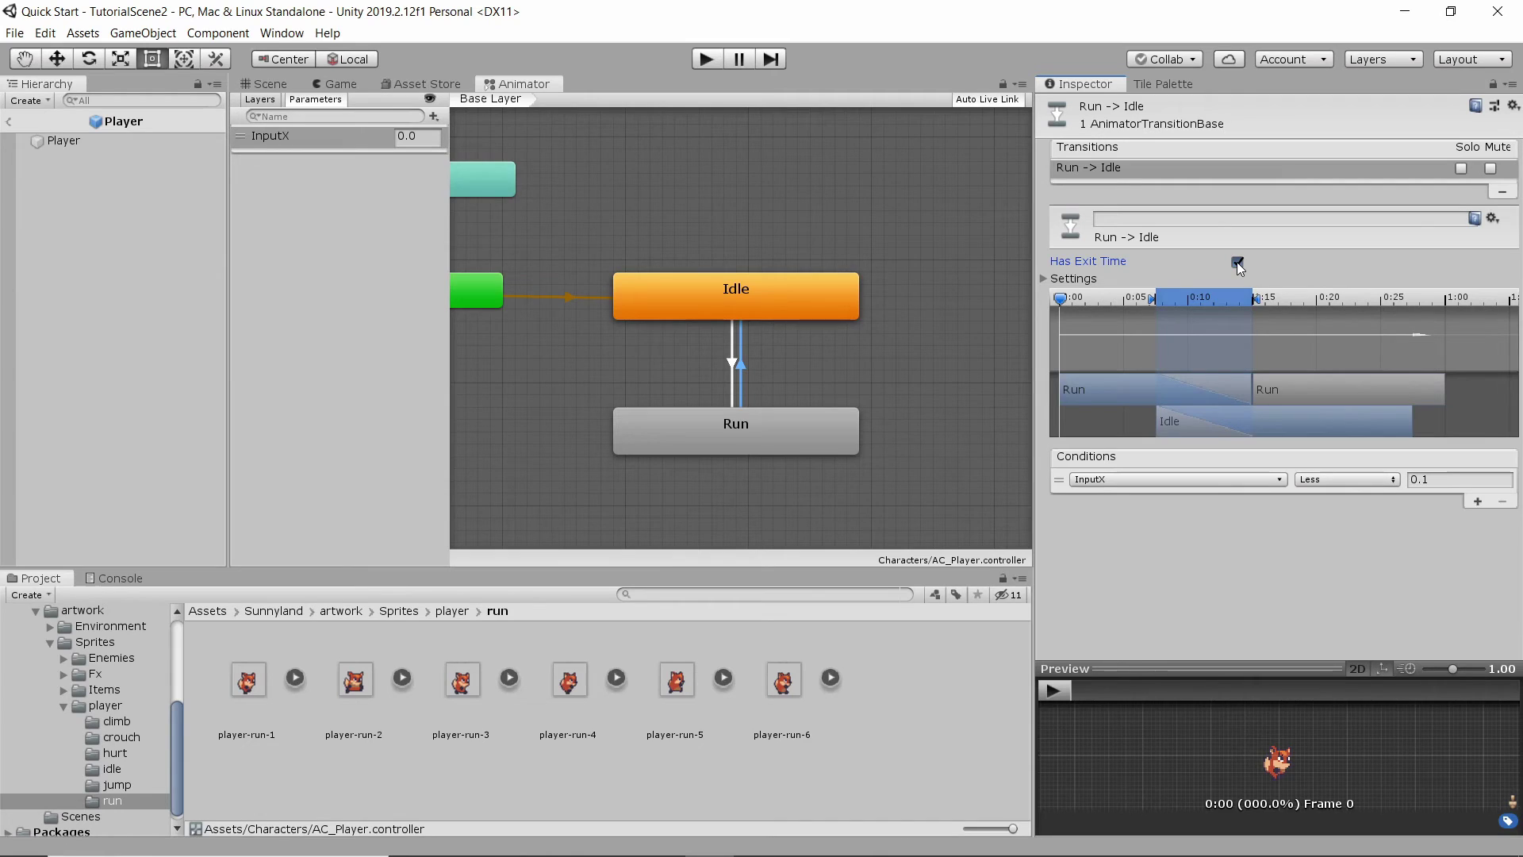
left_click(739, 363)
left_click(816, 363)
left_click(761, 311)
left_click(760, 446)
left_click(831, 359)
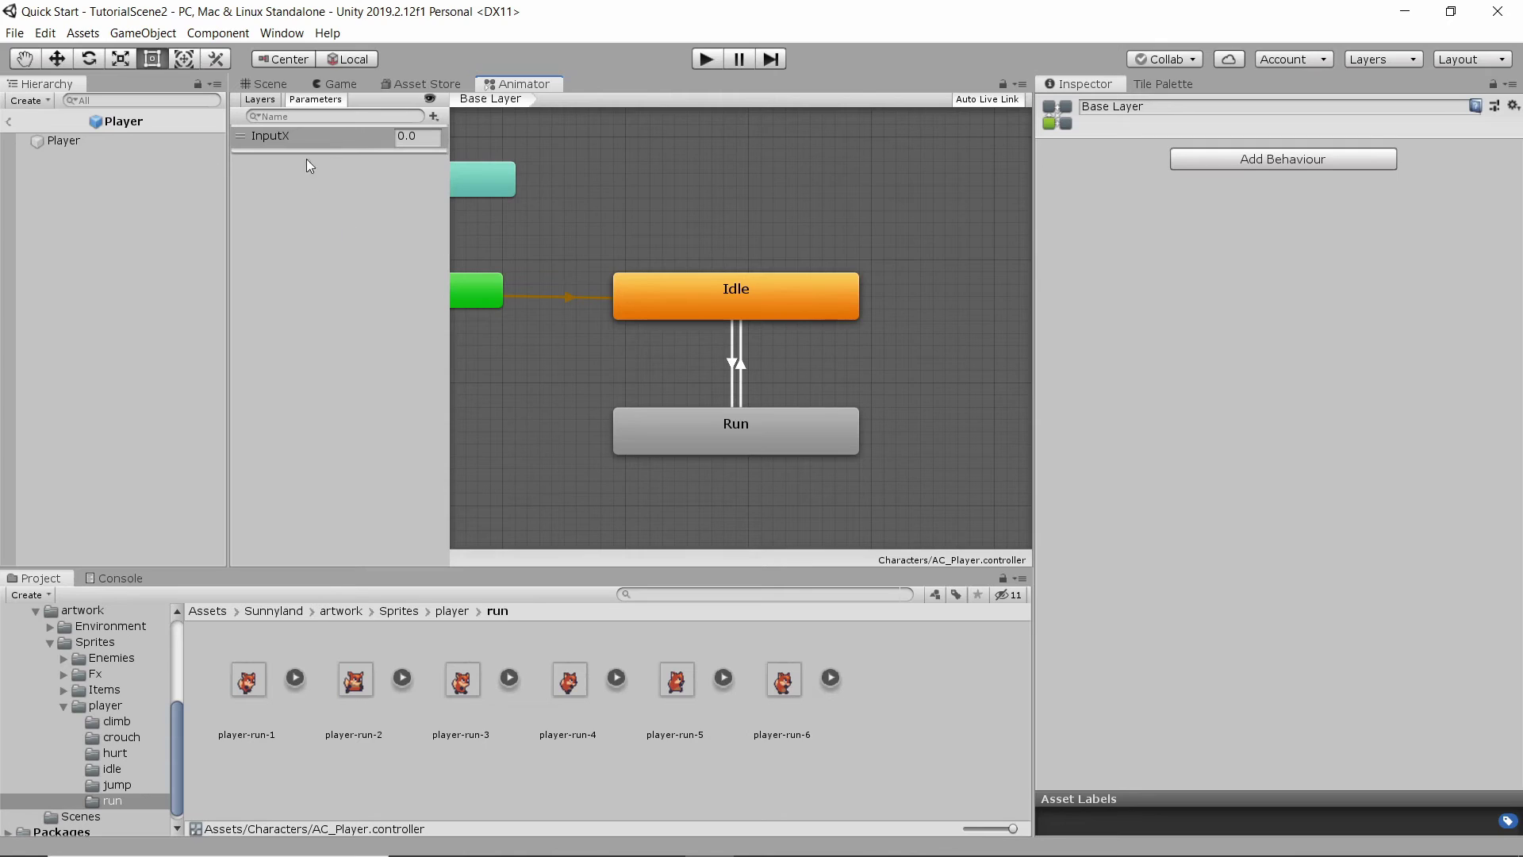
left_click(336, 137)
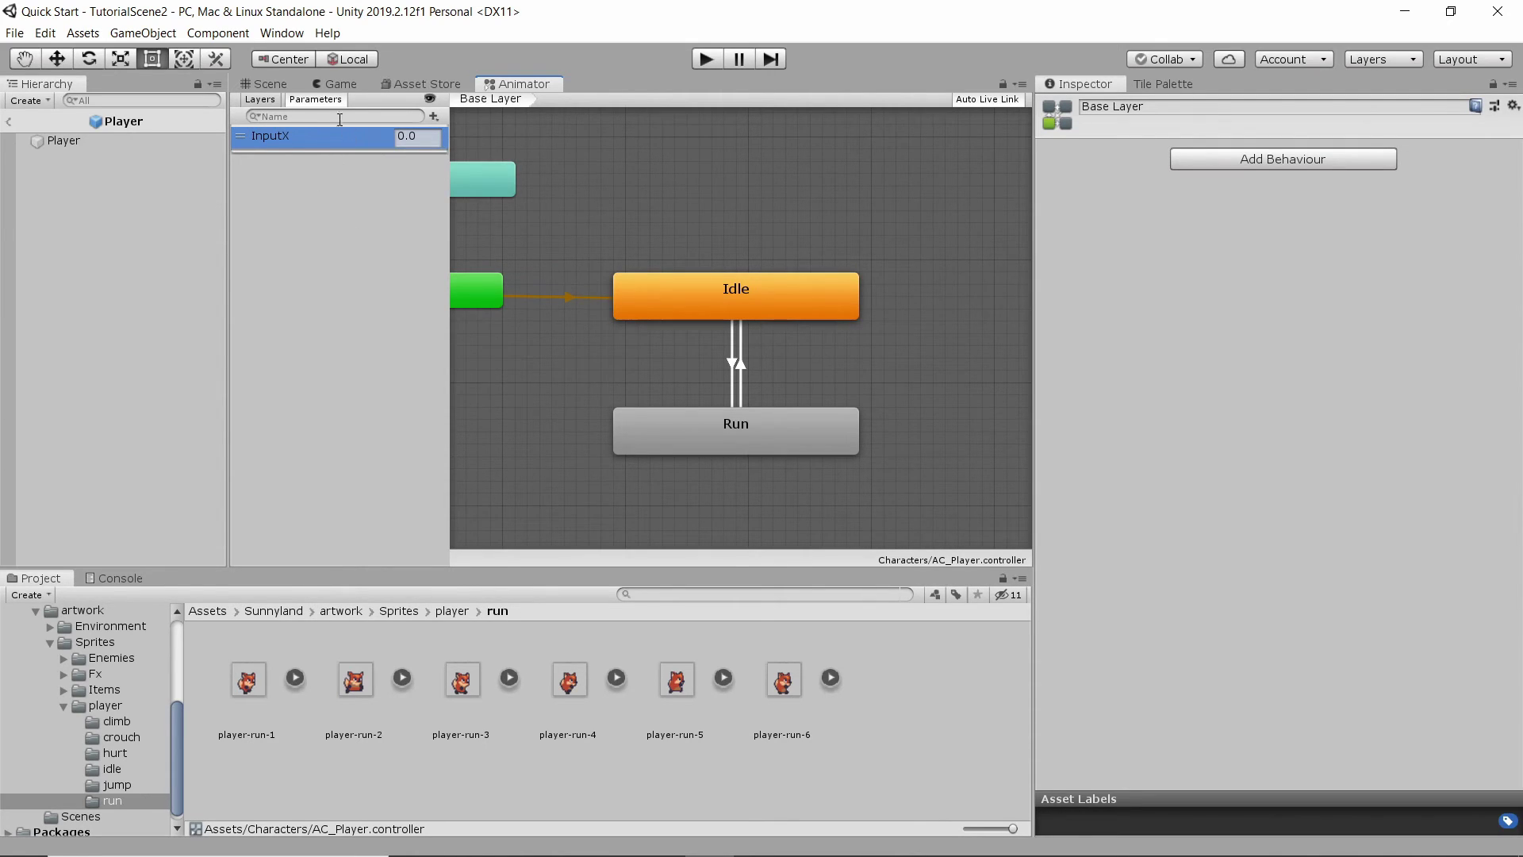
Open the Player object's PlayerController script for editing in Visual Studio
left_click(276, 83)
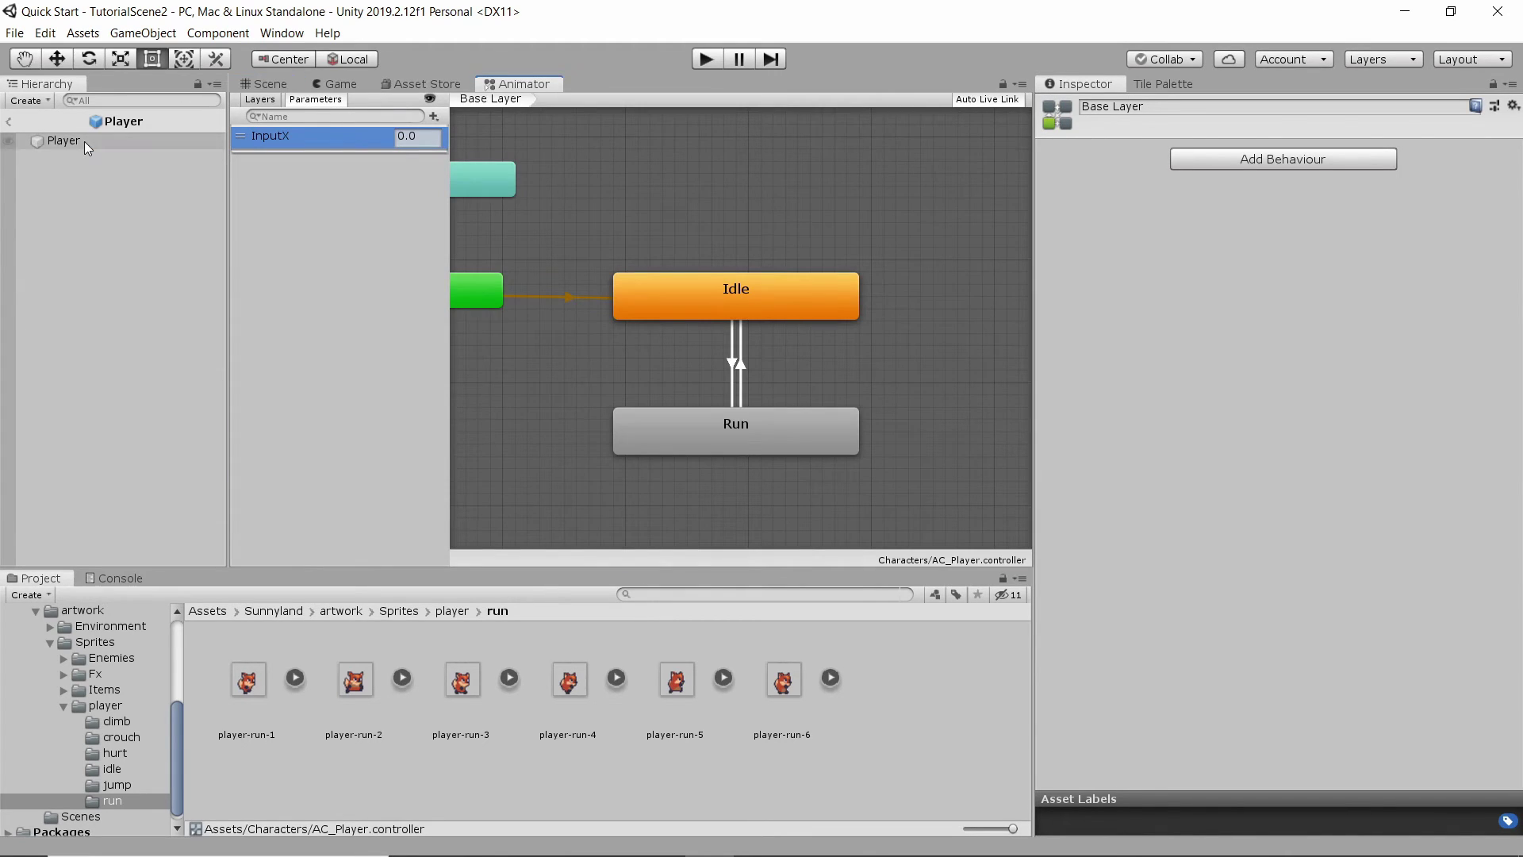
left_click(63, 140)
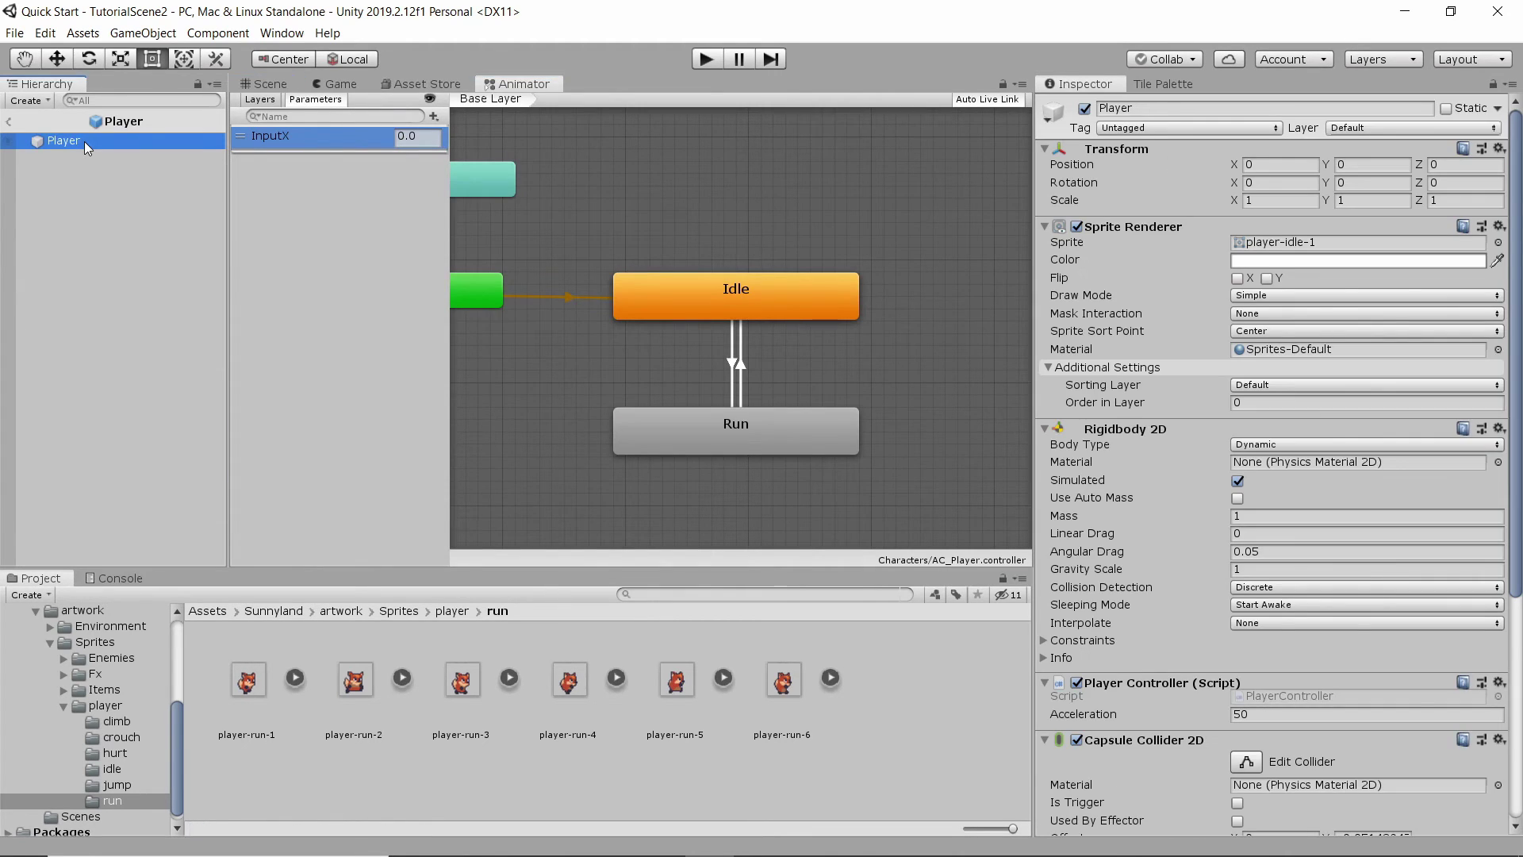
scroll(1185, 481, "down", 3)
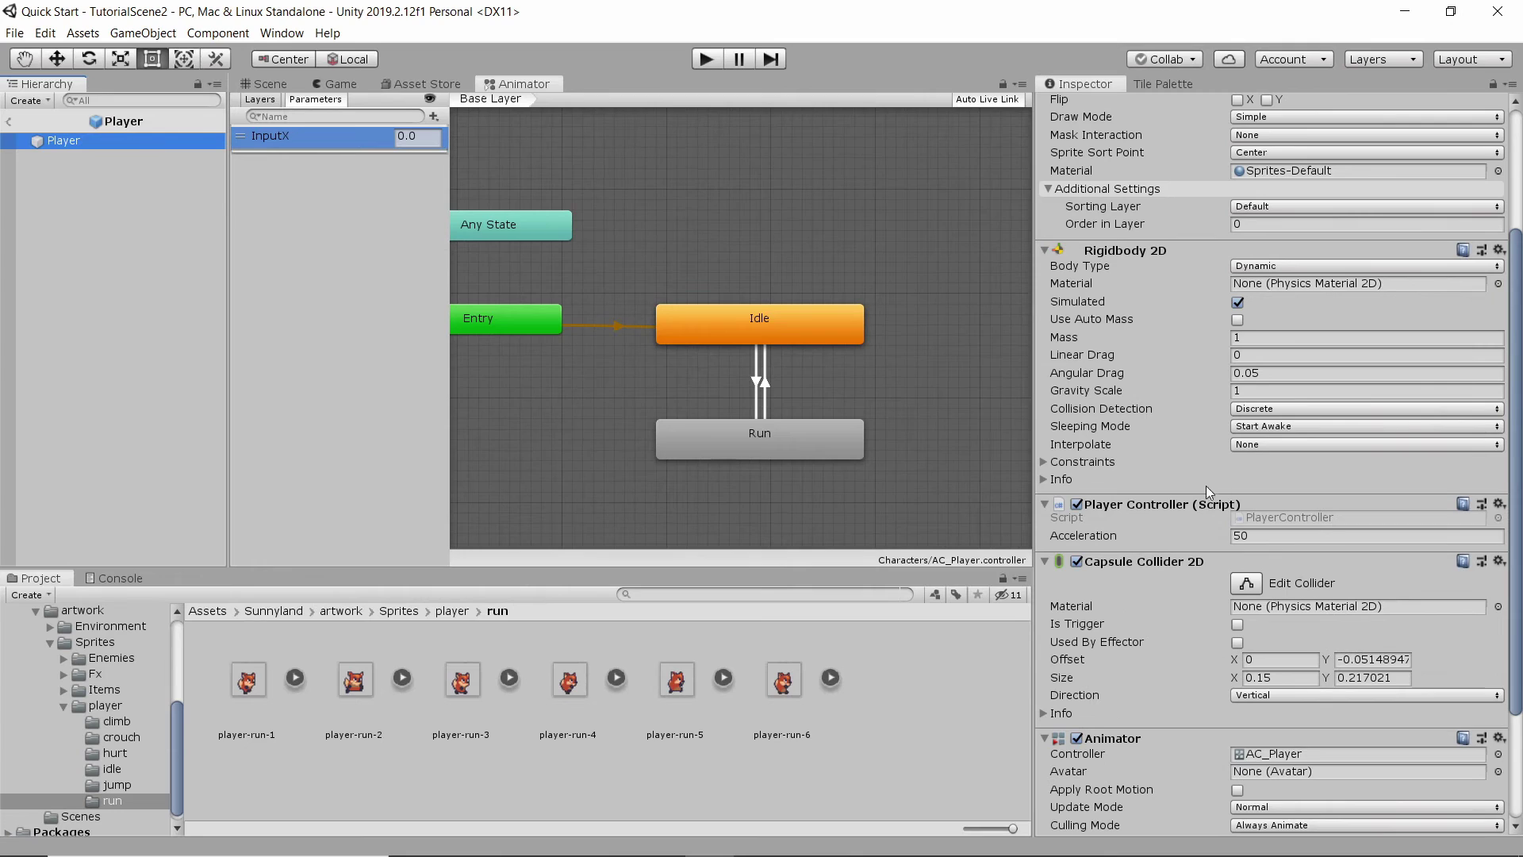
left_click(1500, 504)
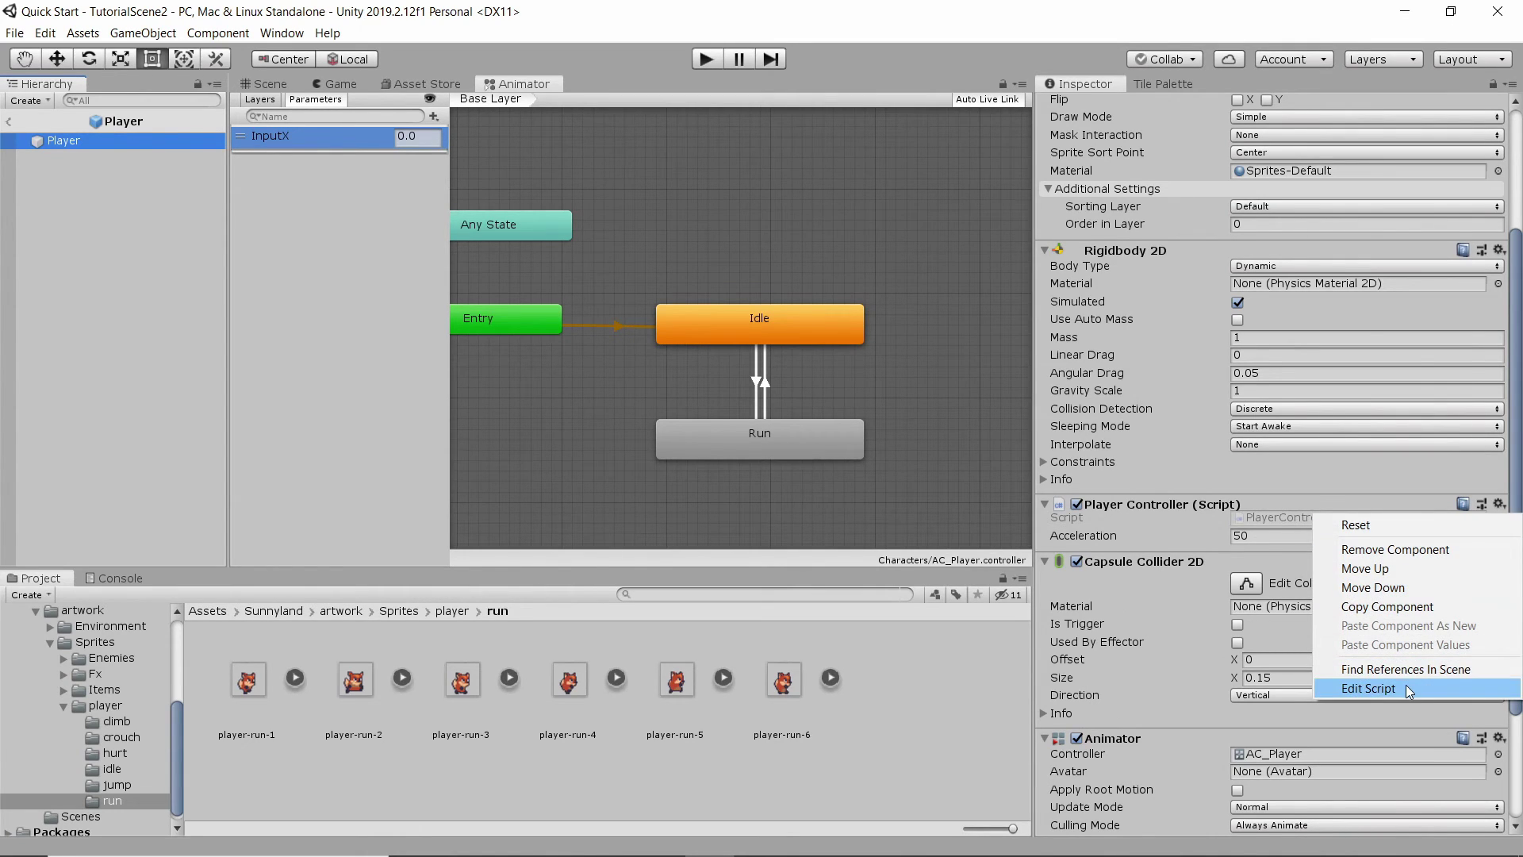
left_click(1406, 687)
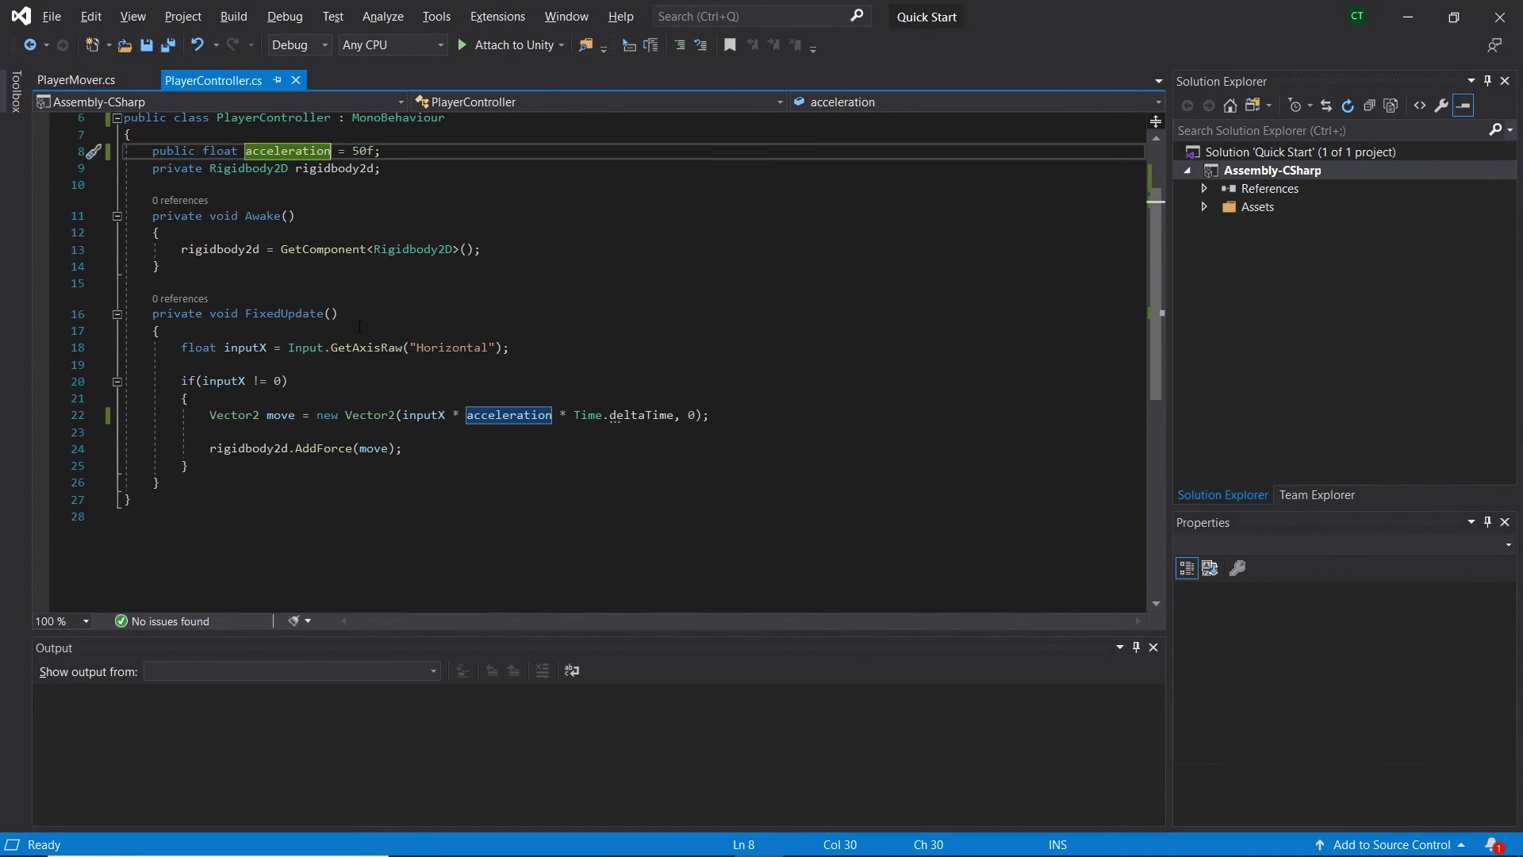
Declare a private Animator field named animator below the rigidbody2d field in the PlayerController class
left_click(396, 271)
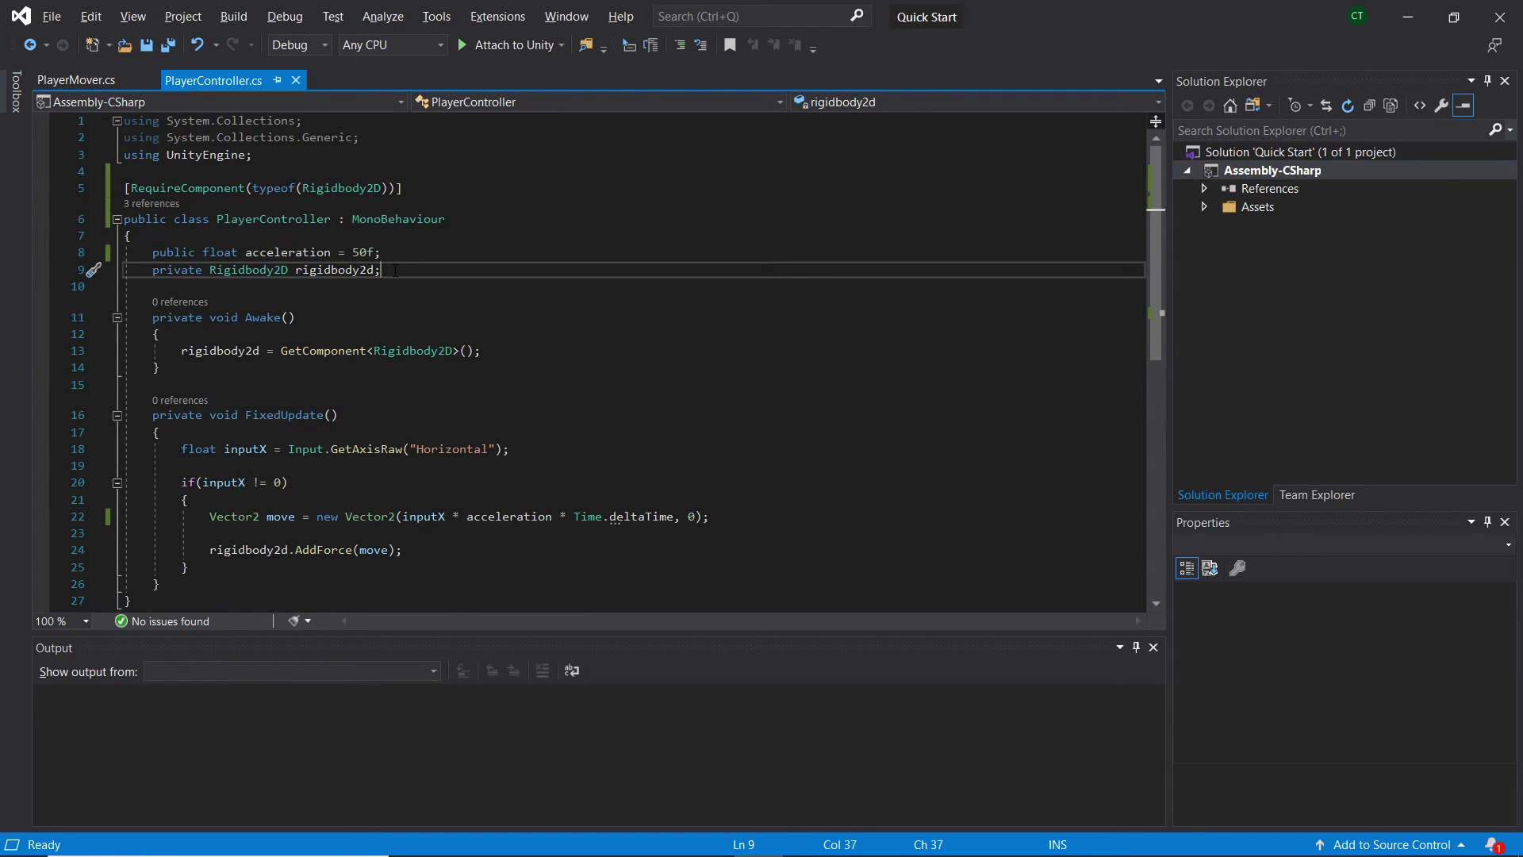
key("Return")
type("pr")
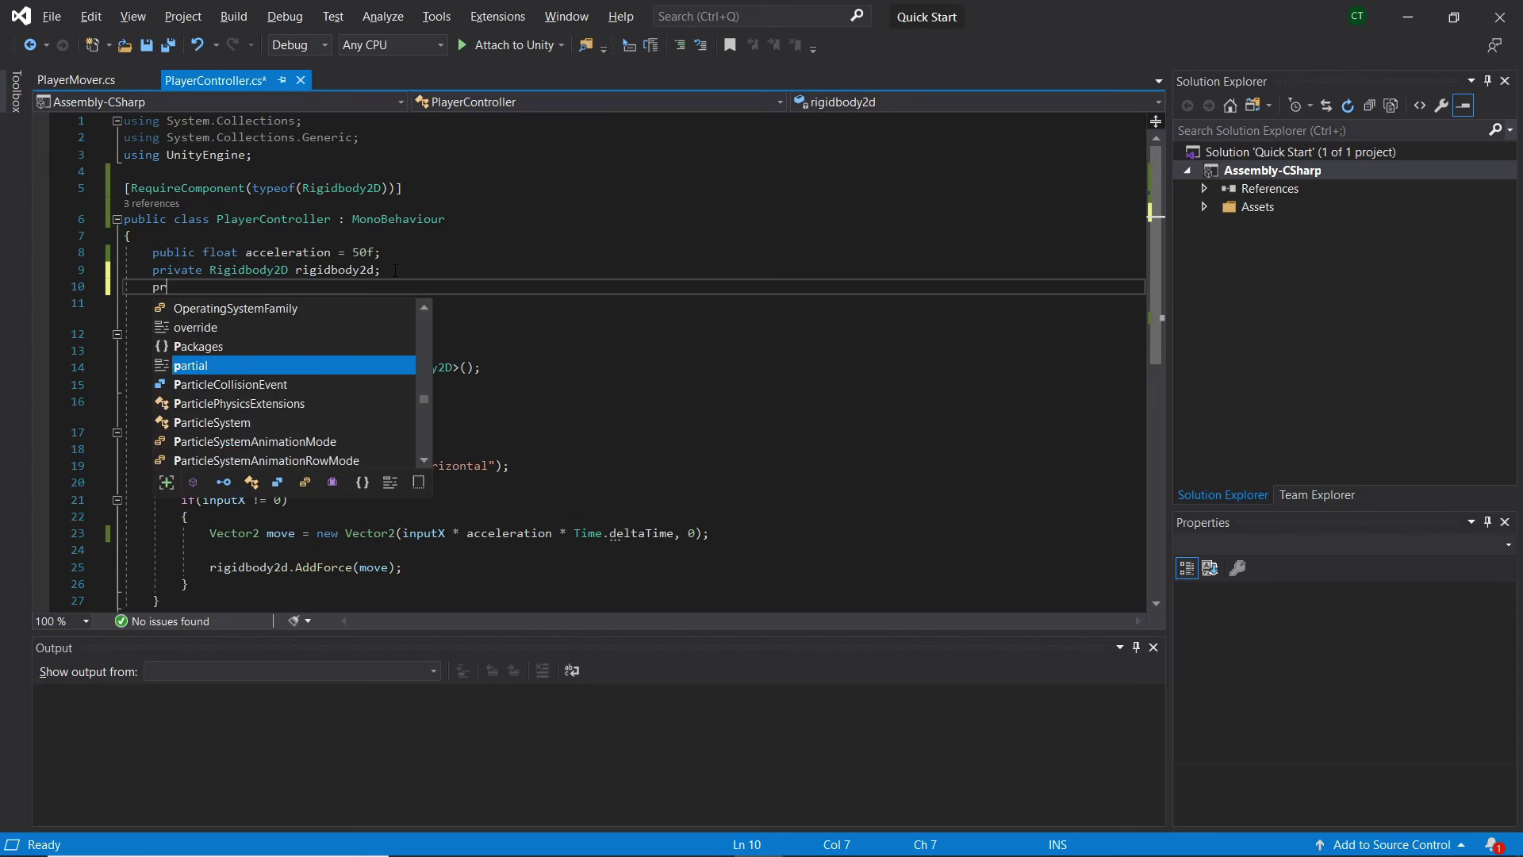
type("ivate Animator")
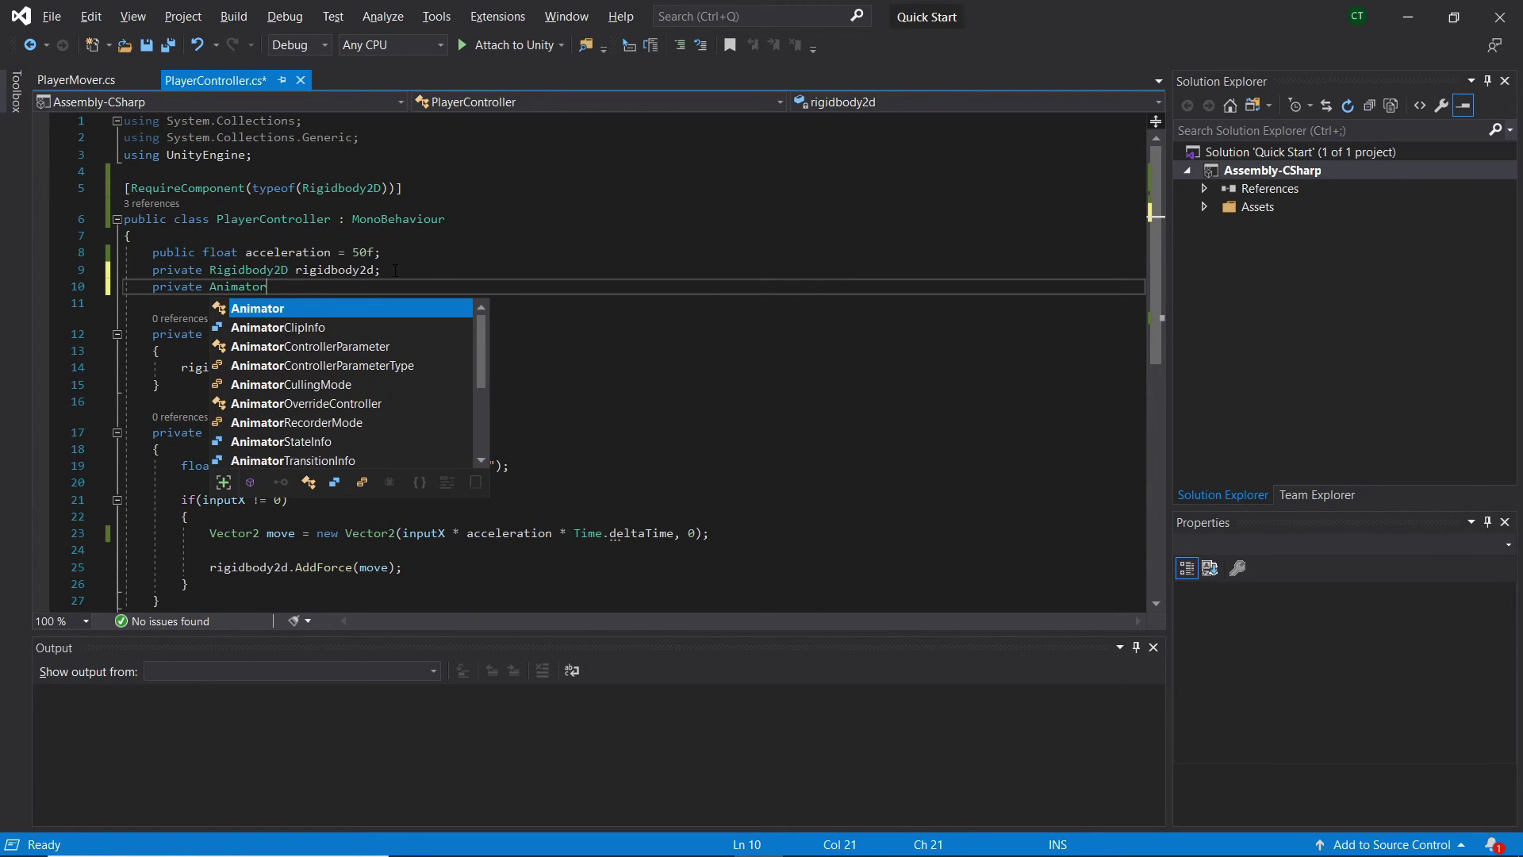
type(" animator;")
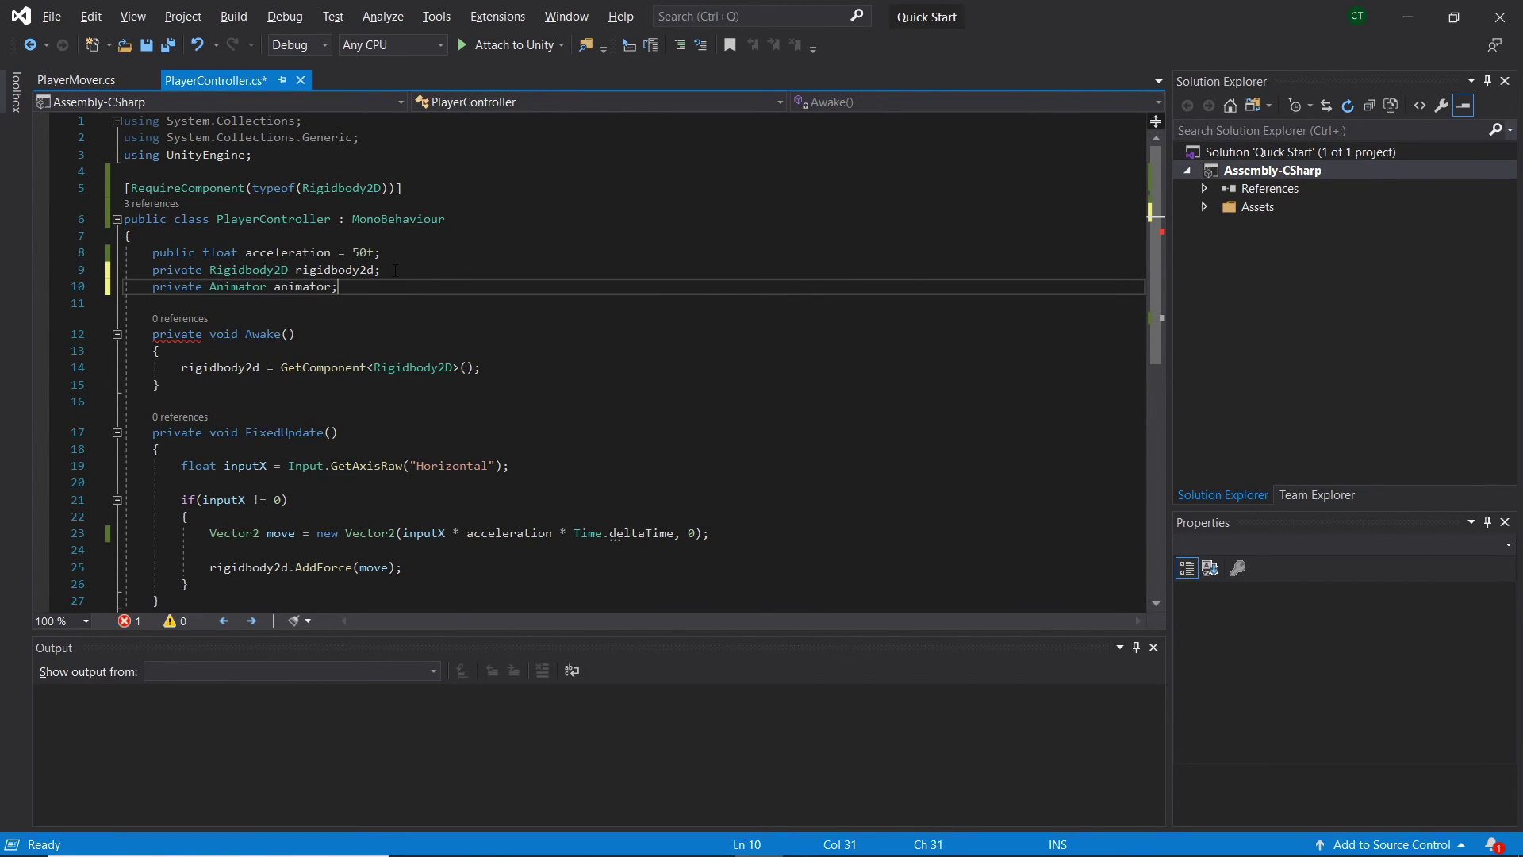
Assign animator = GetComponent<Animator>(); below the rigidbody2d assignment in Awake and save the script
left_click(496, 367)
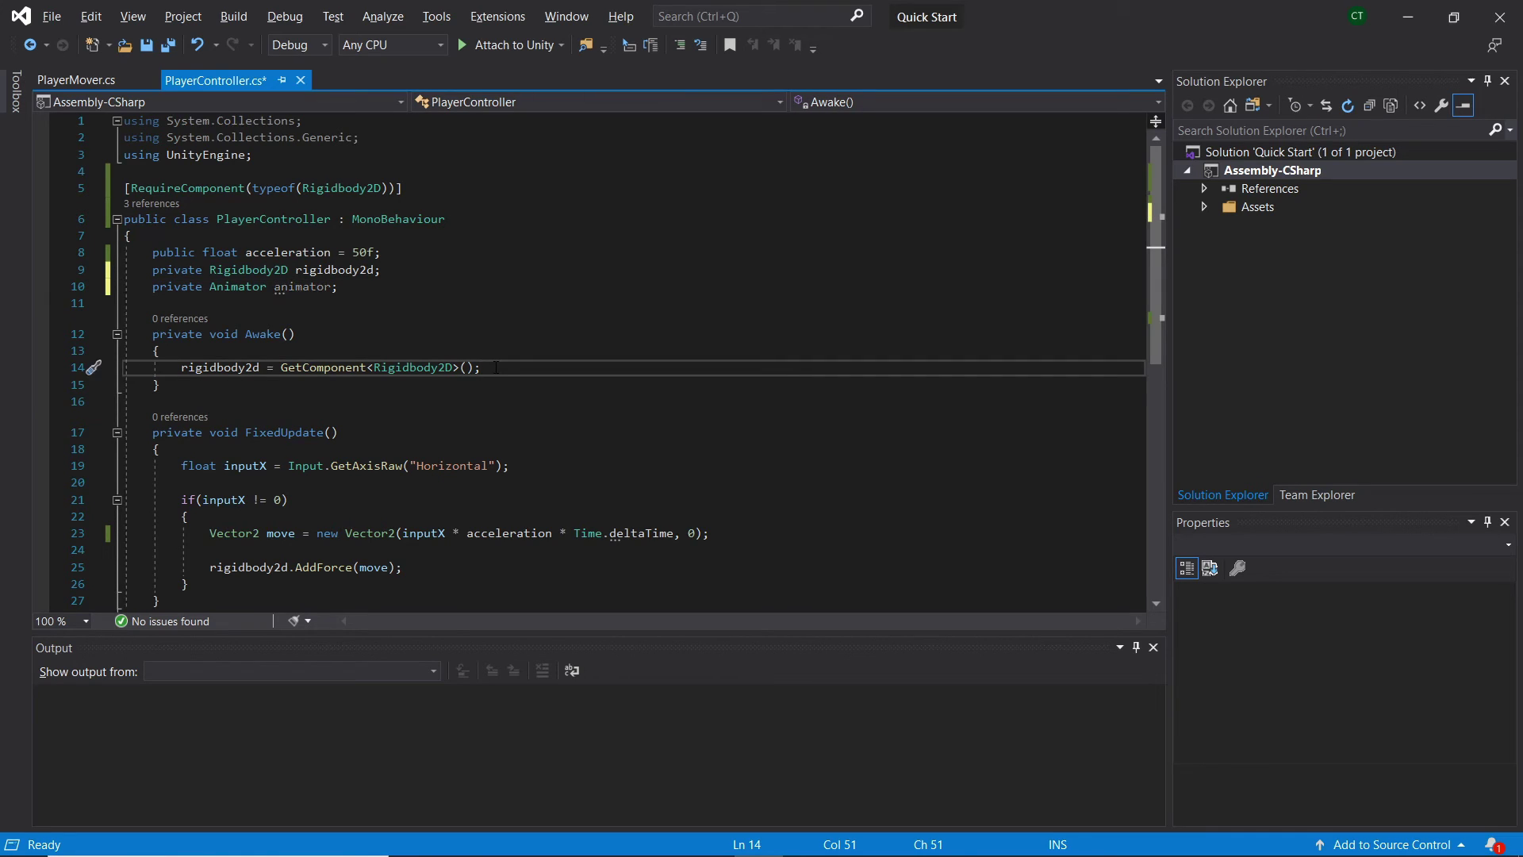
key("Return")
type("animator = ")
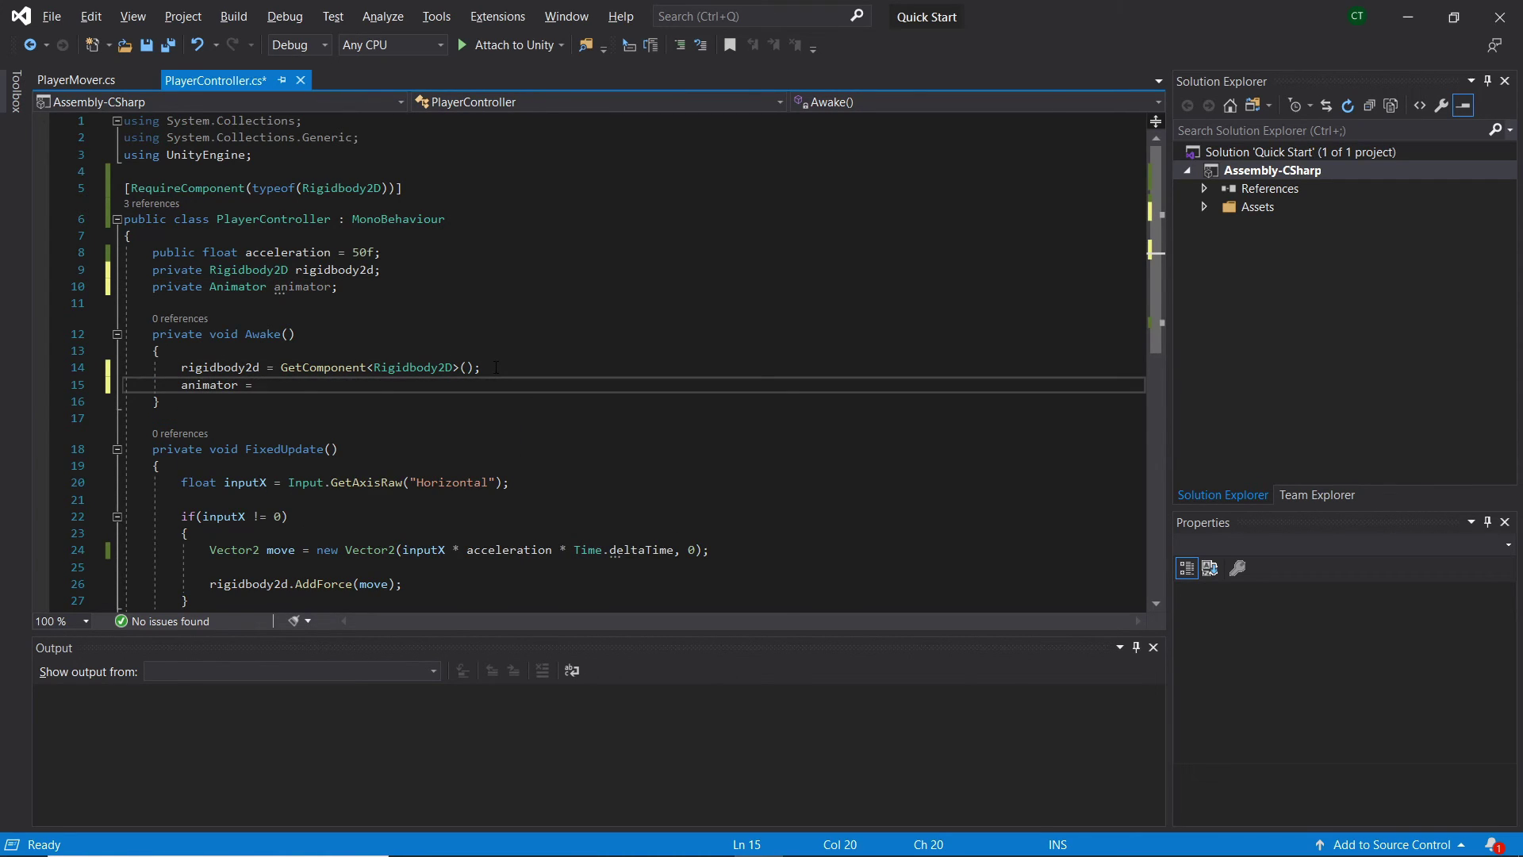
type("GetComponent<")
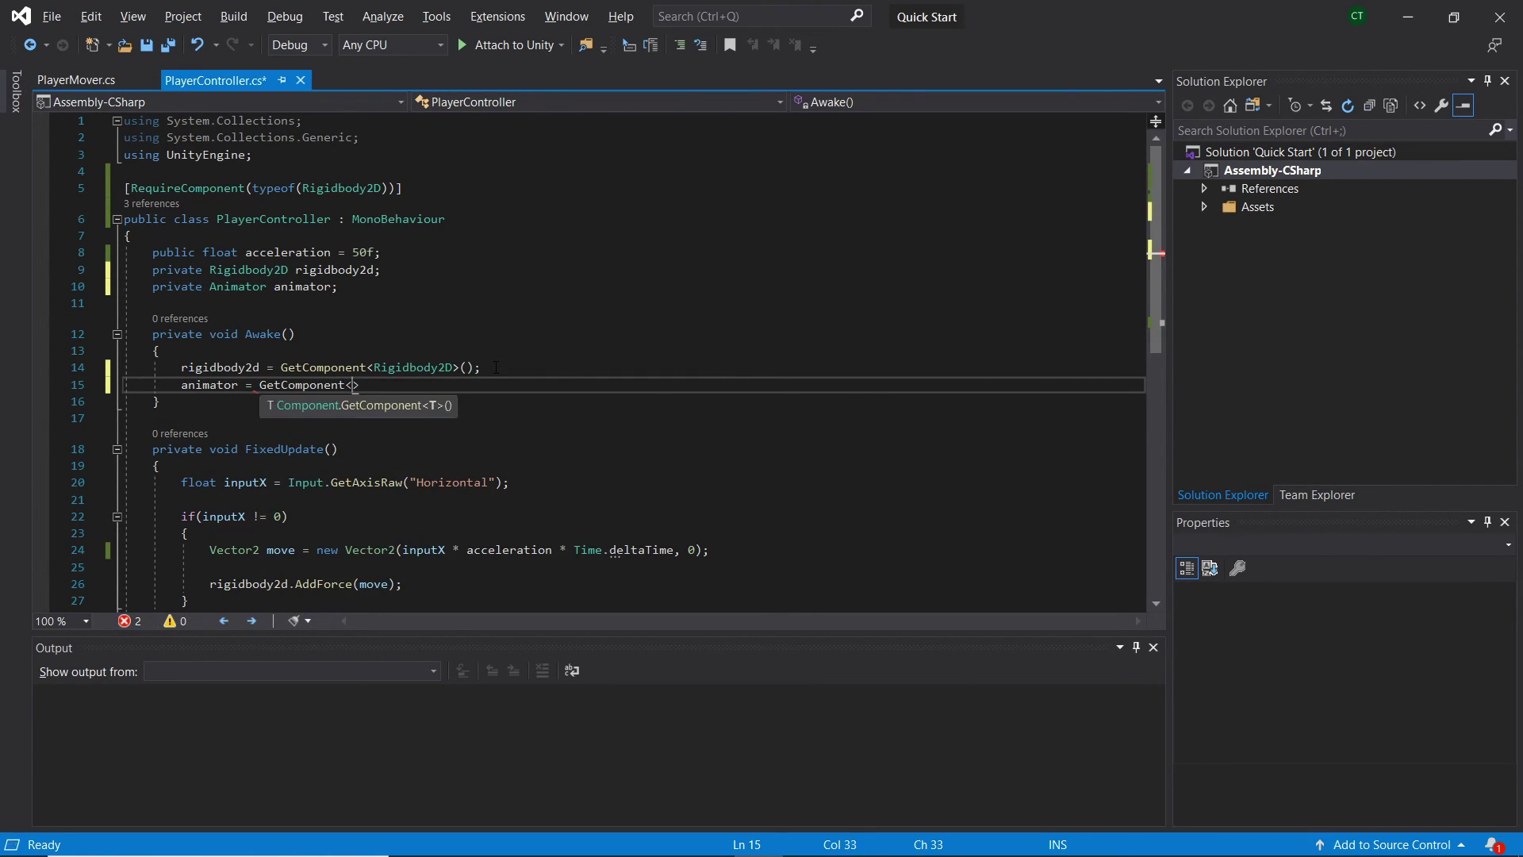
type("Animator>();")
key("ctrl+s")
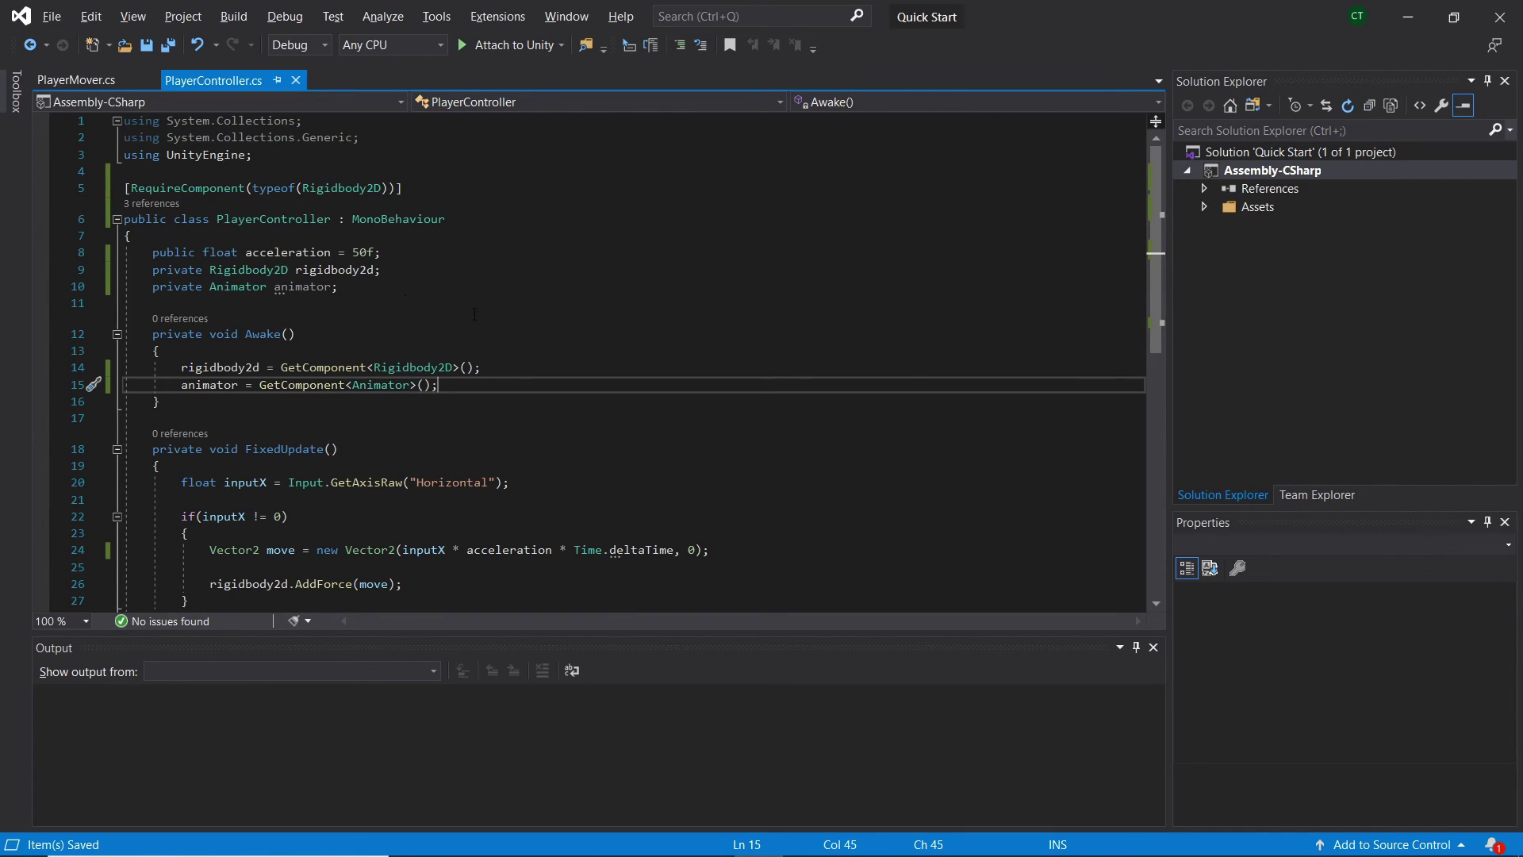
Add an if(animator) block after the inputX != 0 block in FixedUpdate
scroll(518, 333, "down", 3)
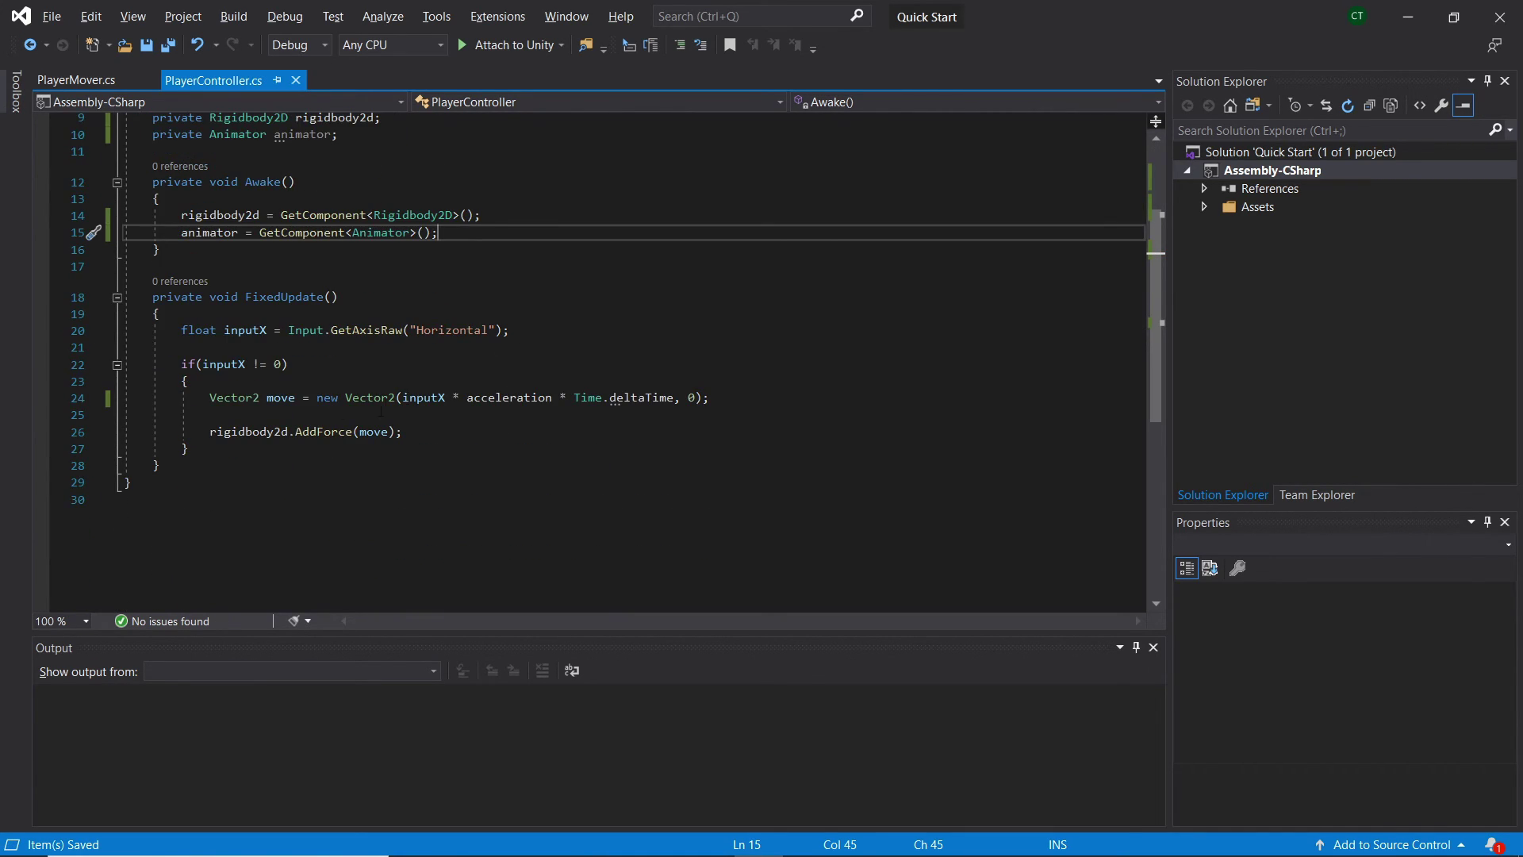
left_click(305, 444)
key("Return")
key("Return")
type("i")
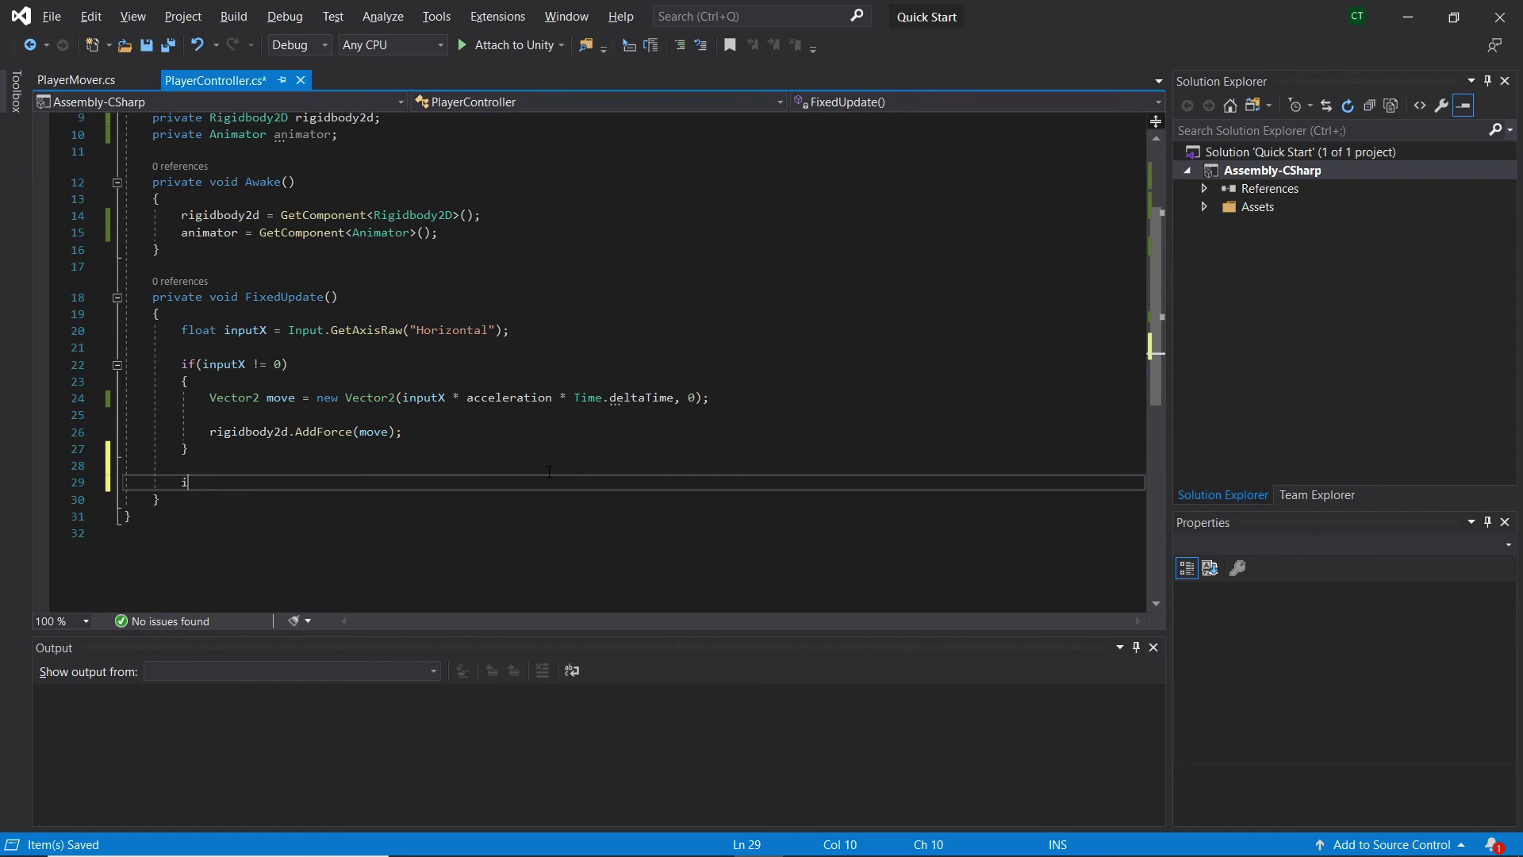
type("f(animator)")
key("Return")
type("{")
key("Return")
Inside the if(animator) block, call animator.SetFloat("InputX", inputX); and save the script
type("animator.")
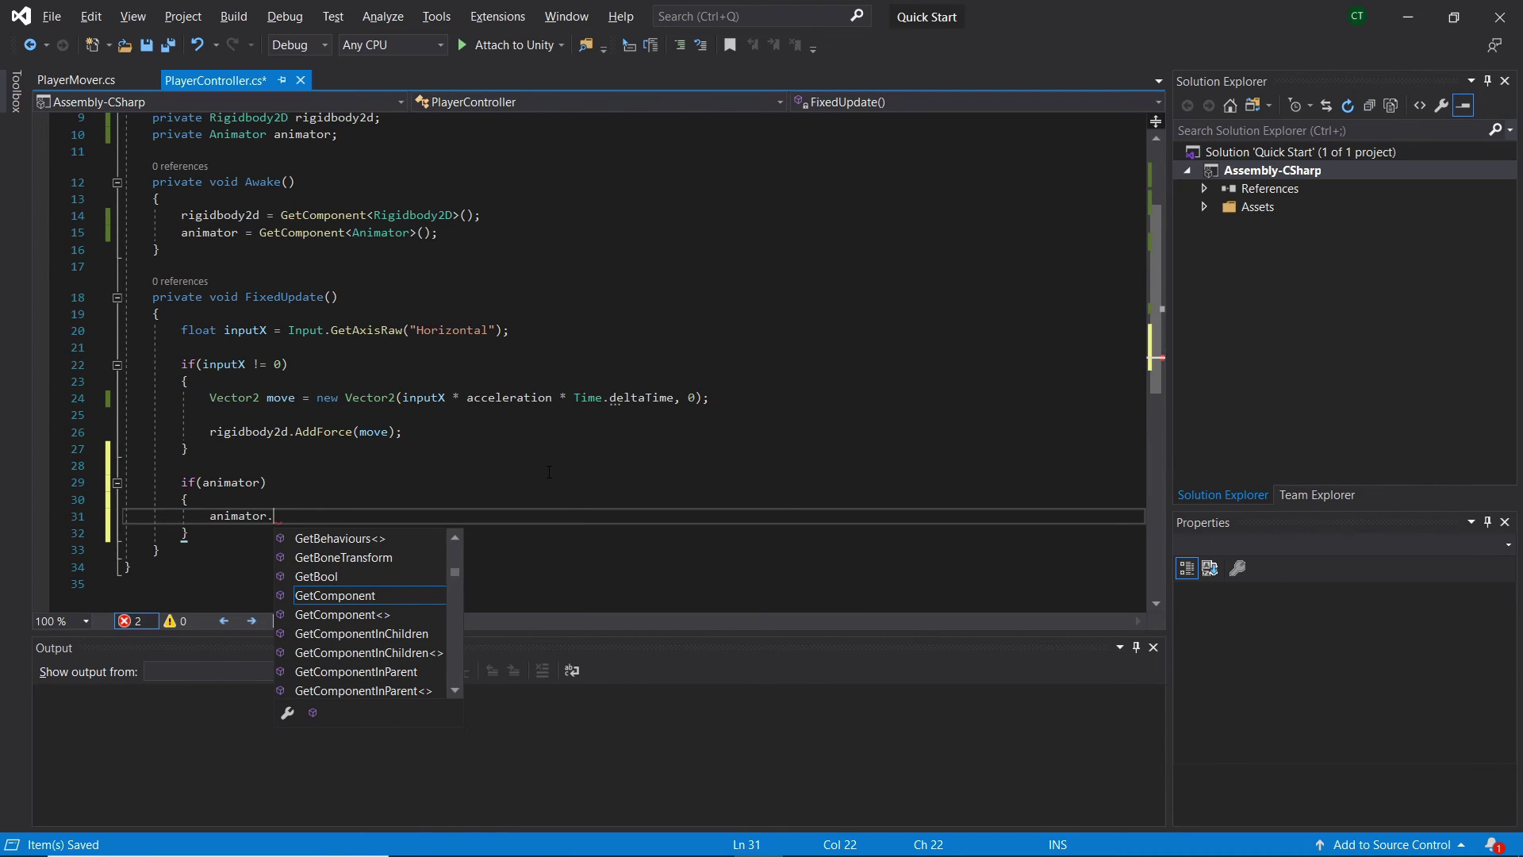
type("SetFloat(")
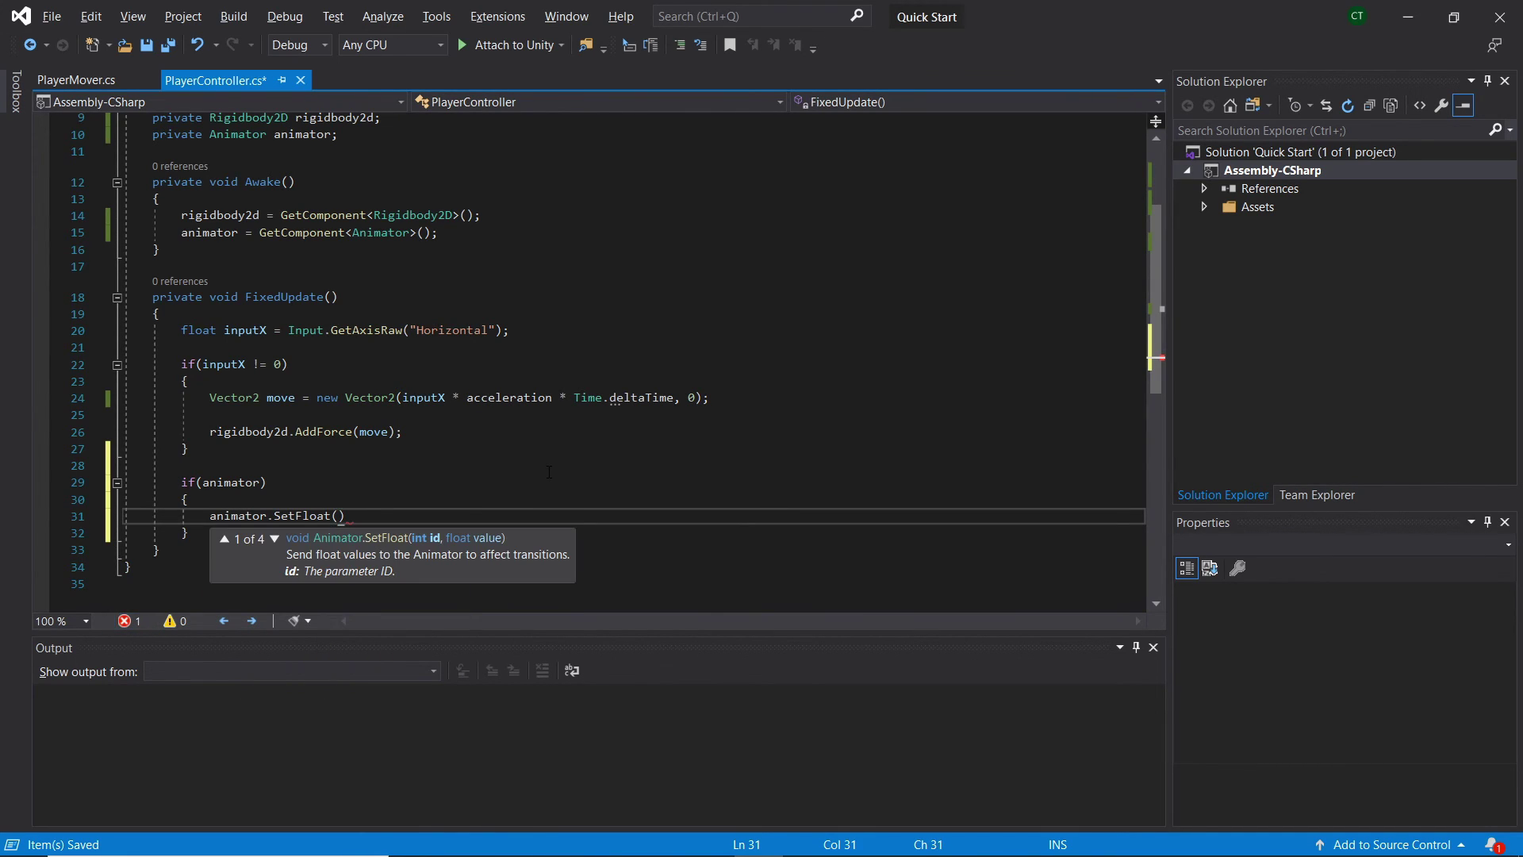
type("\"InputX\", Inputx)")
key("BackSpace")
key("BackSpace")
key("BackSpace")
key("BackSpace")
key("BackSpace")
key("BackSpace")
key("BackSpace")
type("inputX);")
key("ctrl+s")
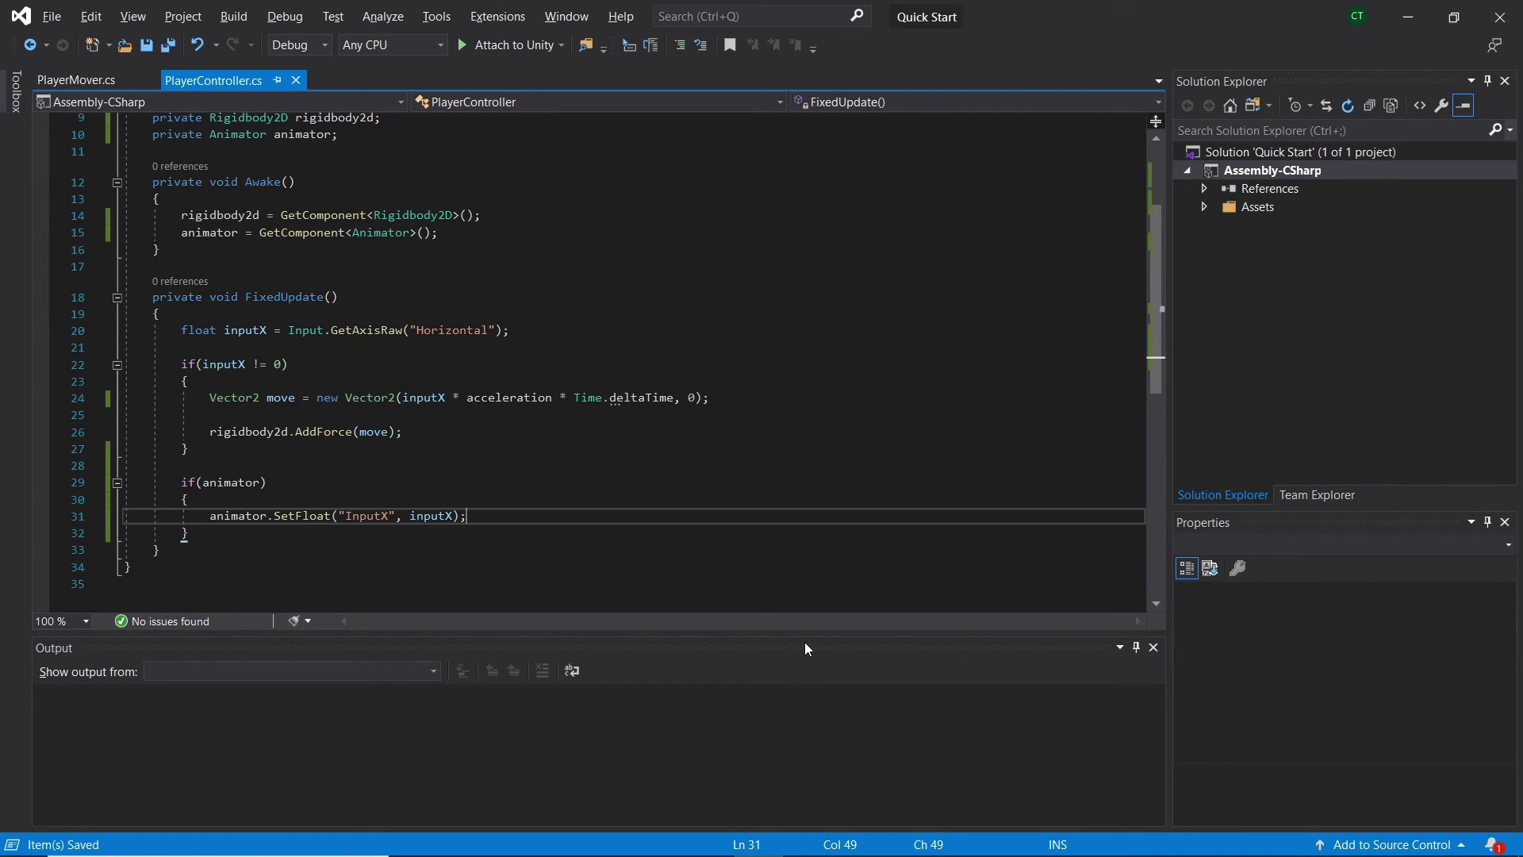
Compare the parameter name in Unity's Animator with the string passed to SetFloat in the PlayerController script
key("alt+Tab")
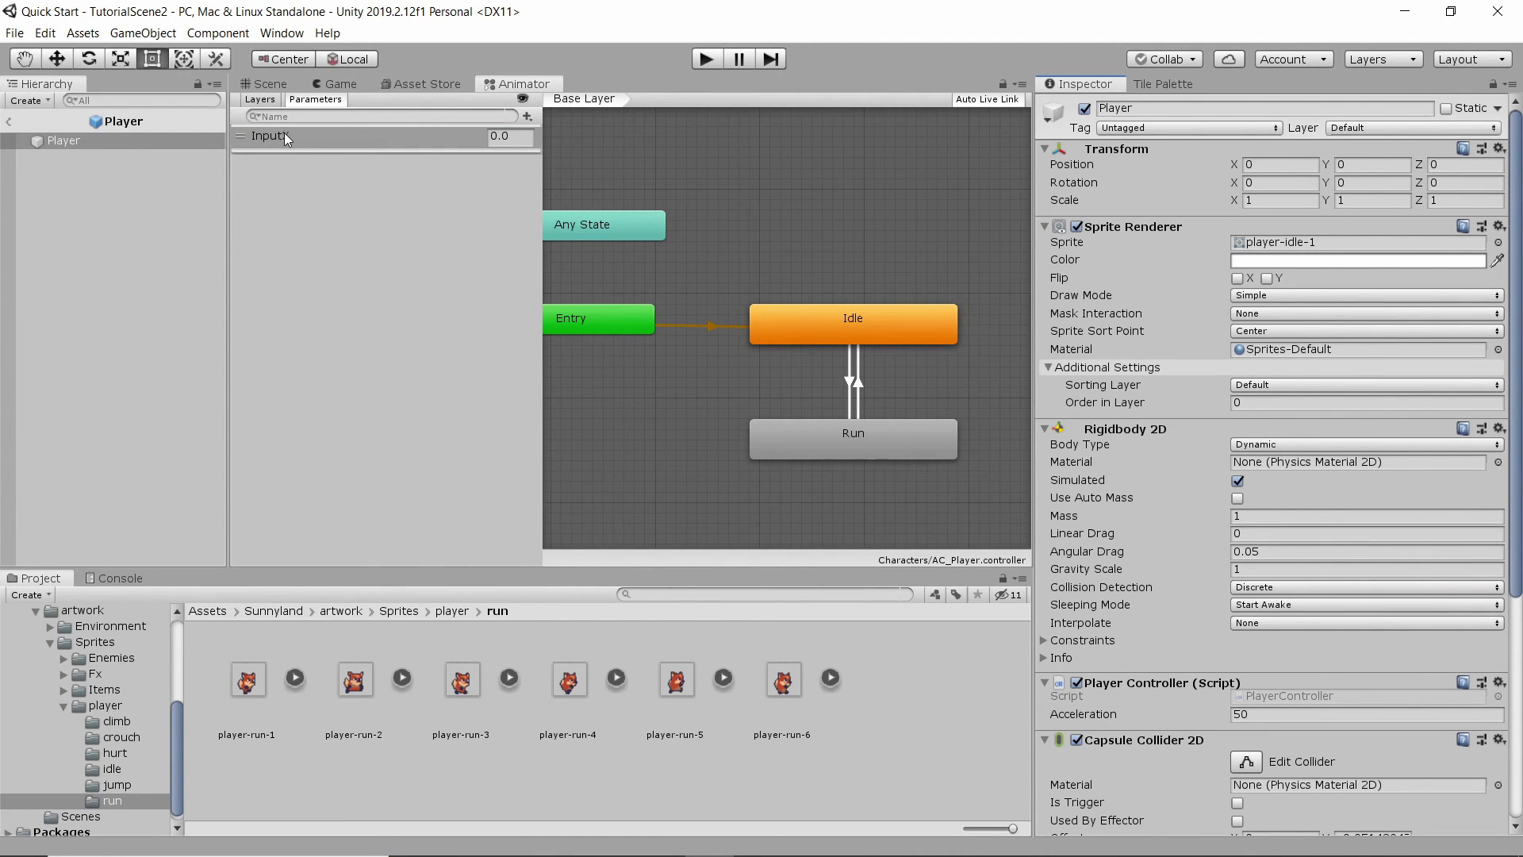
key("alt+Tab")
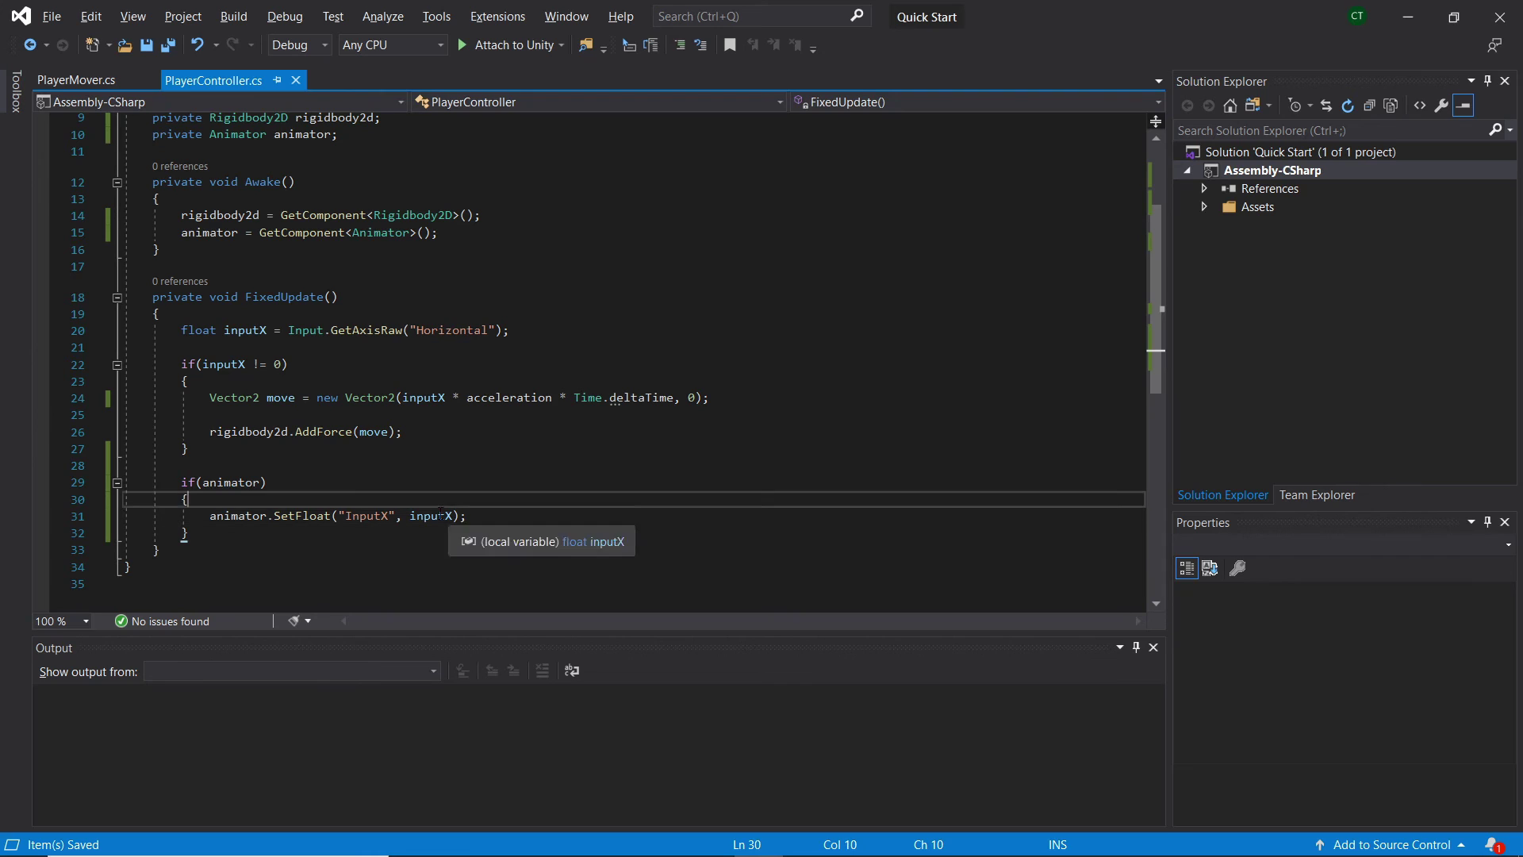
key("alt+Tab")
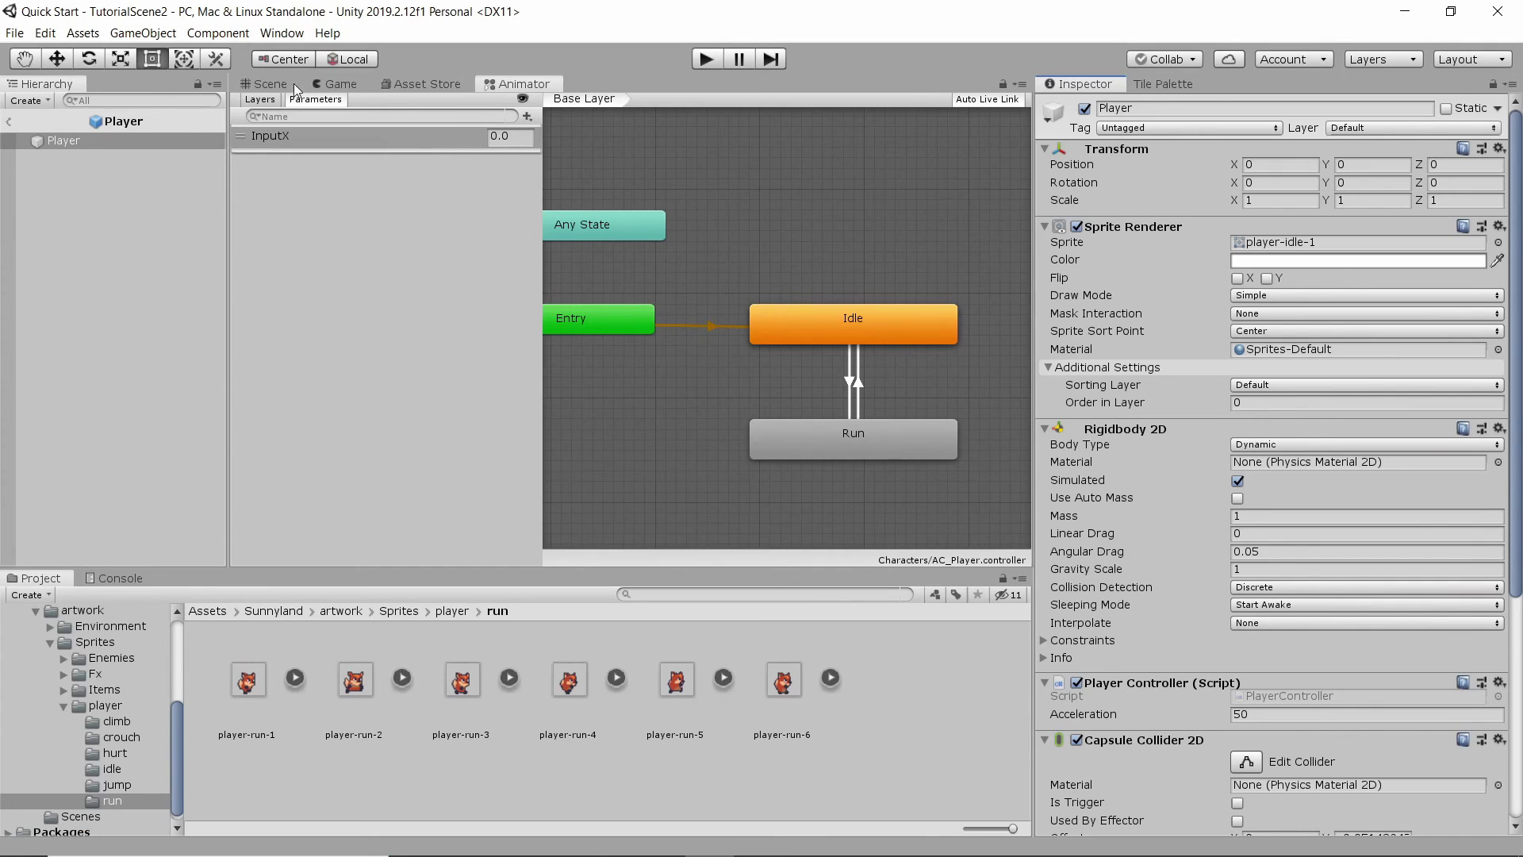
Leave the Player prefab for TutorialScene2 and frame the Player object in the Scene view
left_click(277, 82)
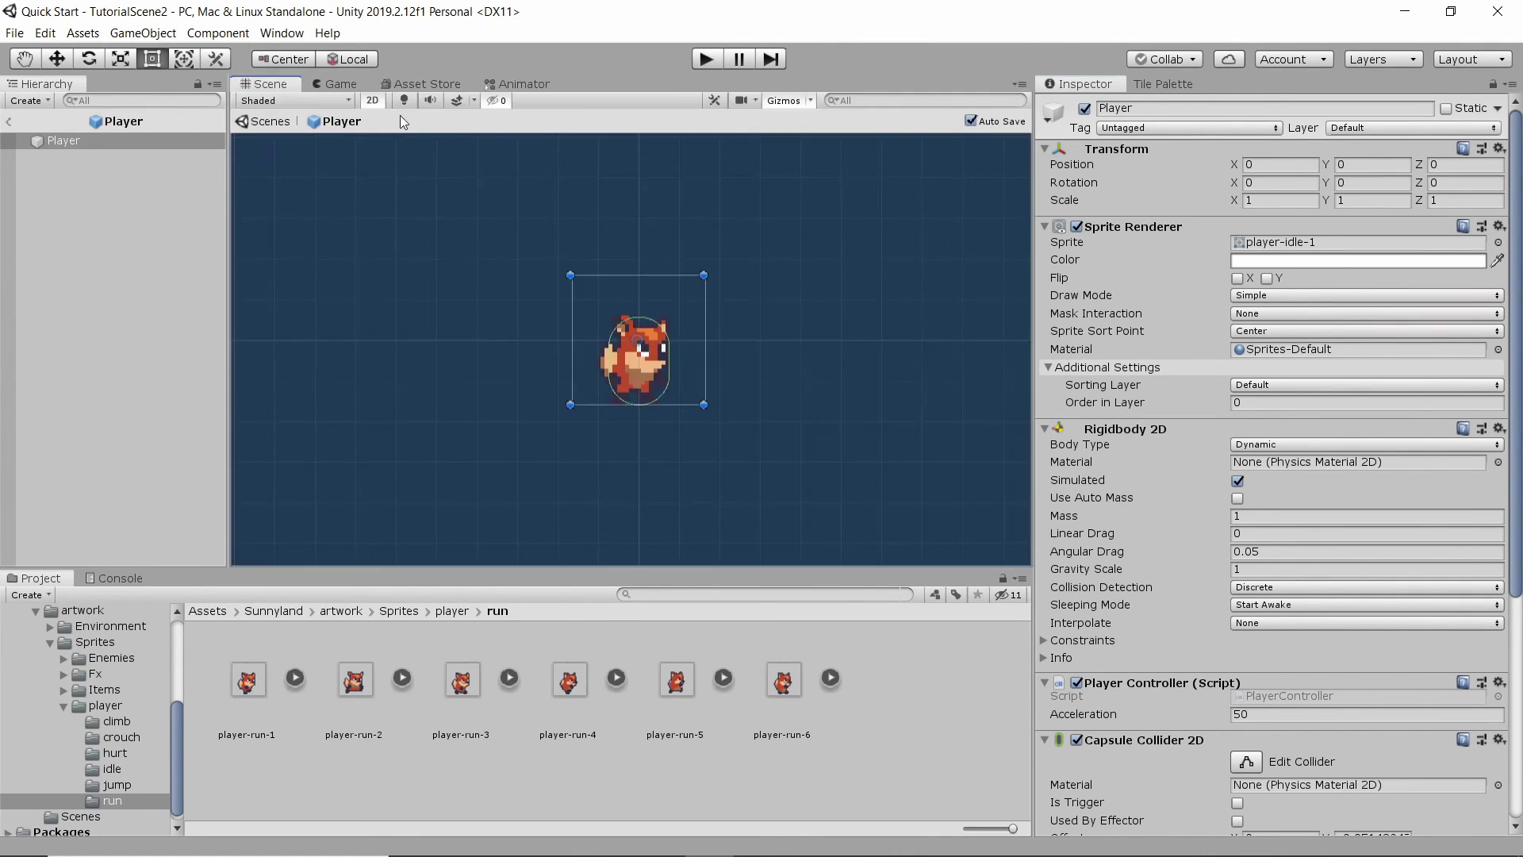
left_click(12, 122)
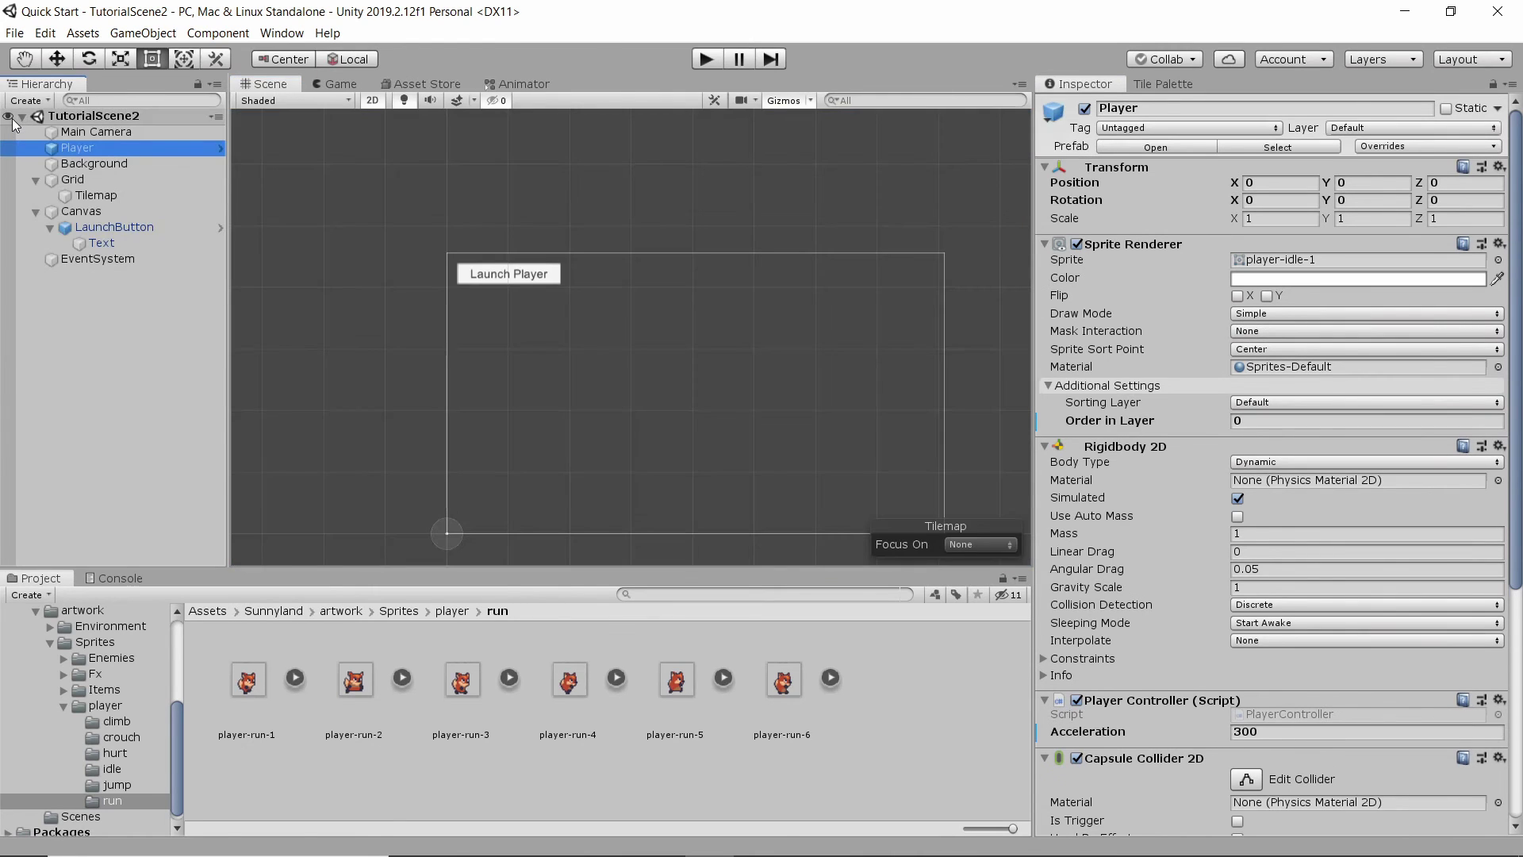
double_click(108, 148)
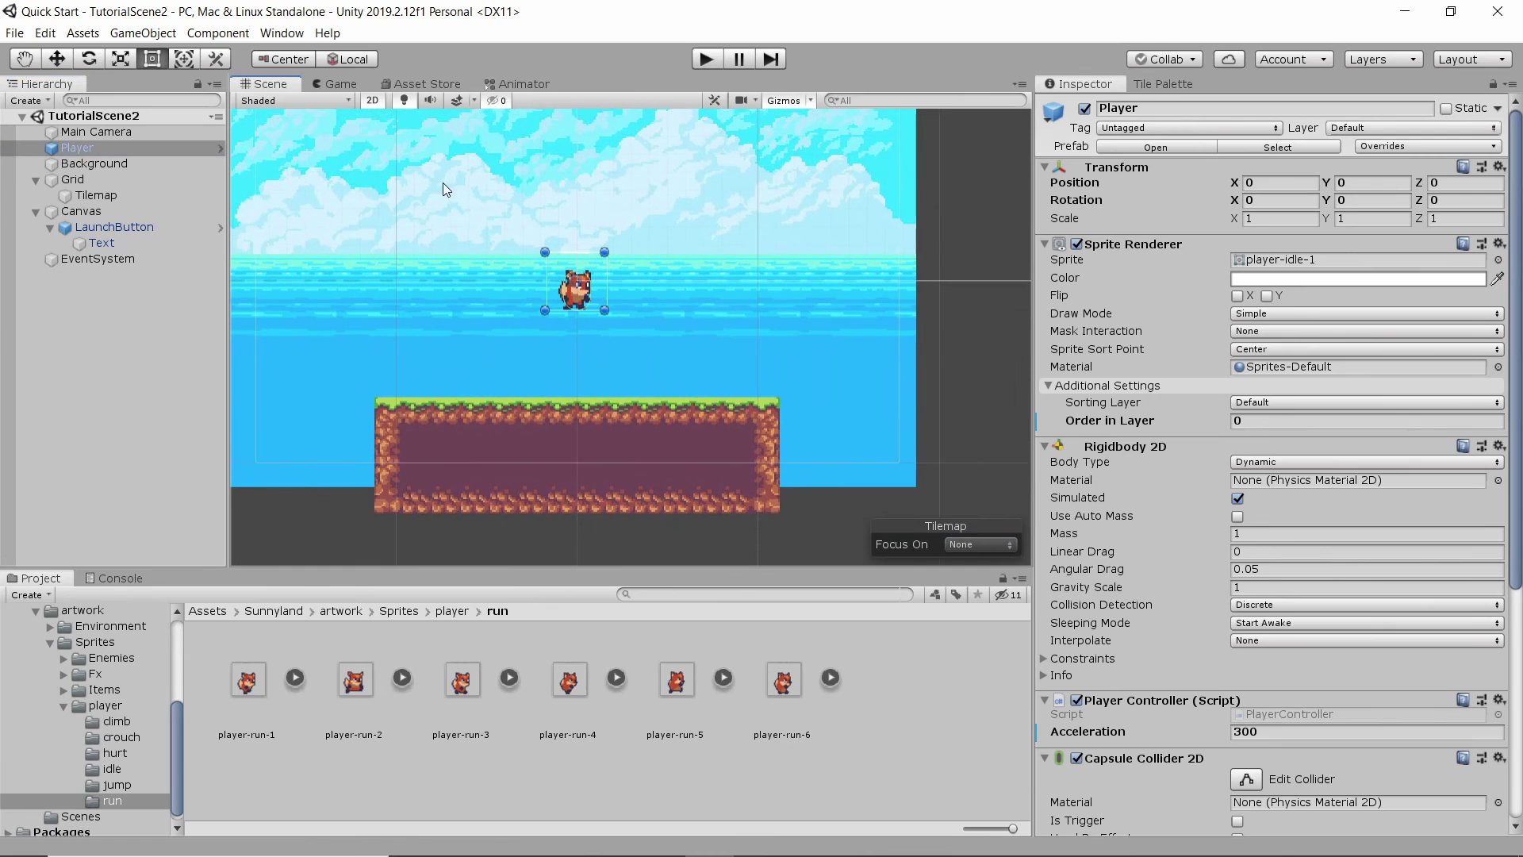
Play-test the scene in the Game view, moving the player right and left to check its animations, and stop playing
left_click(336, 83)
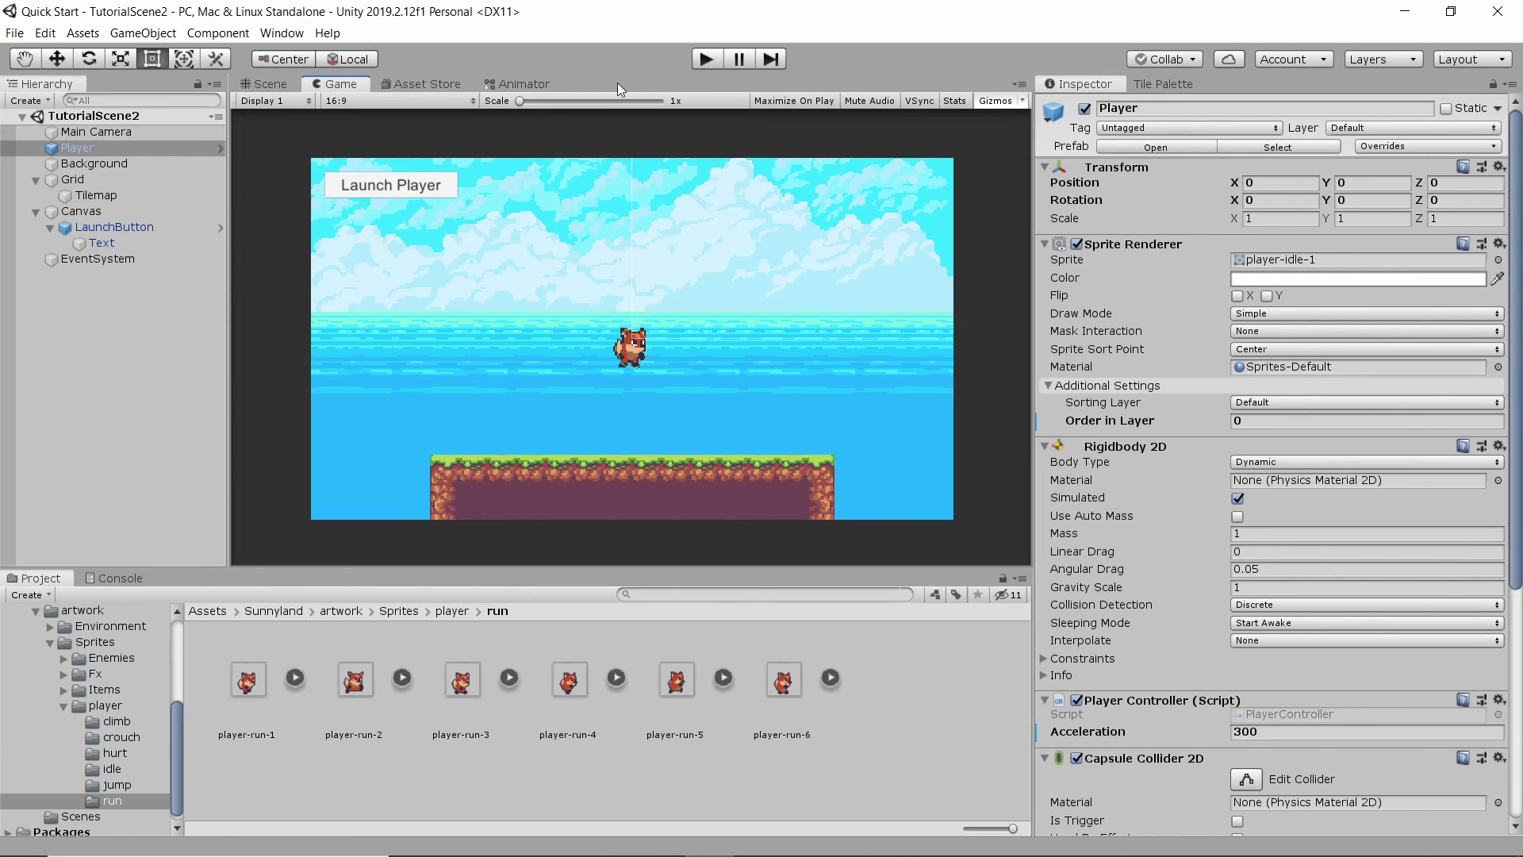
left_click(707, 58)
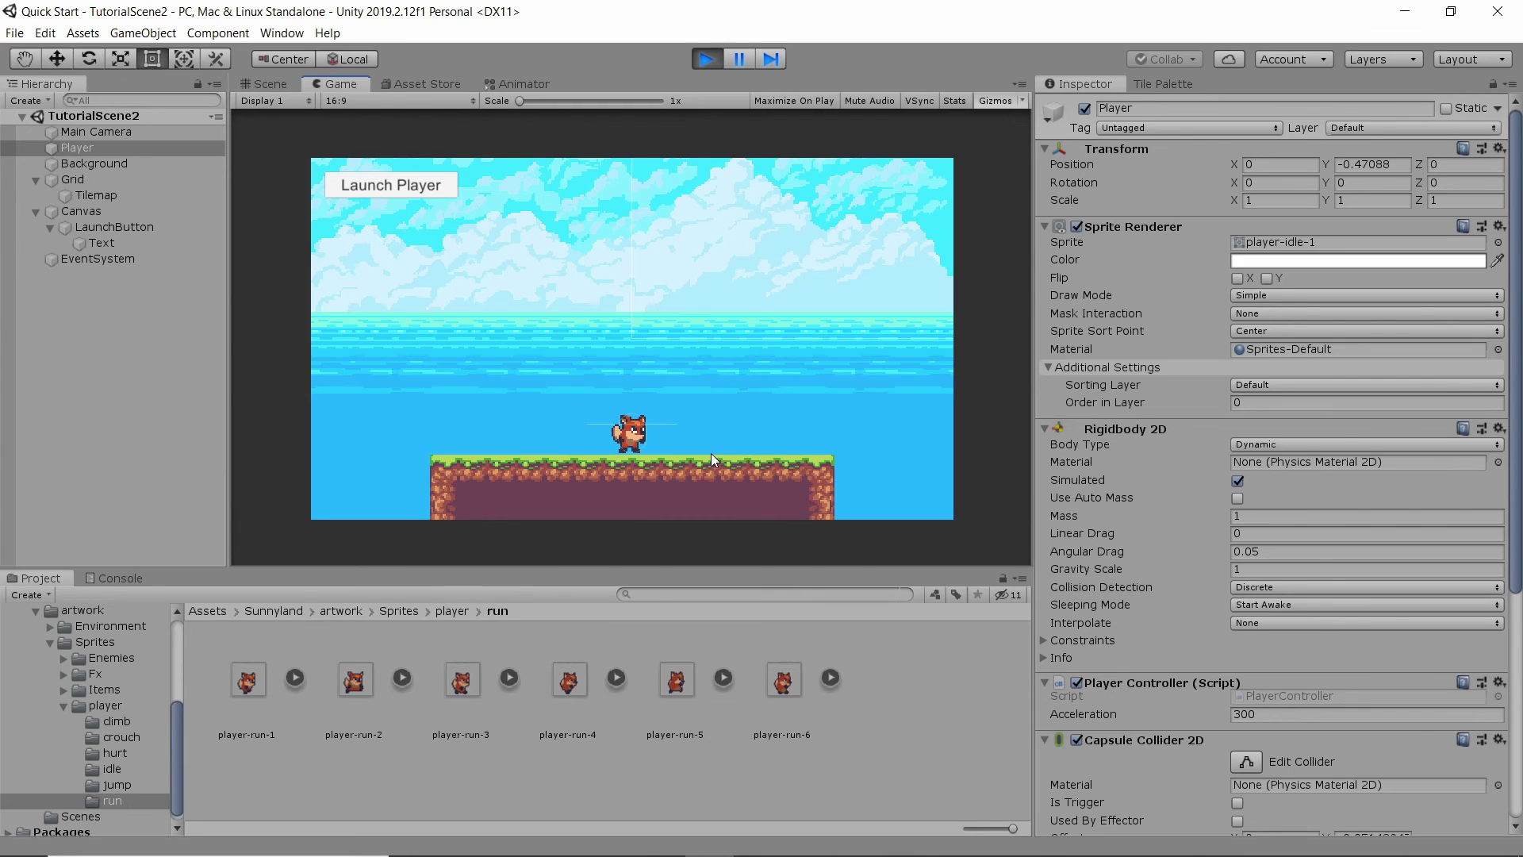
key("Right")
key("Left")
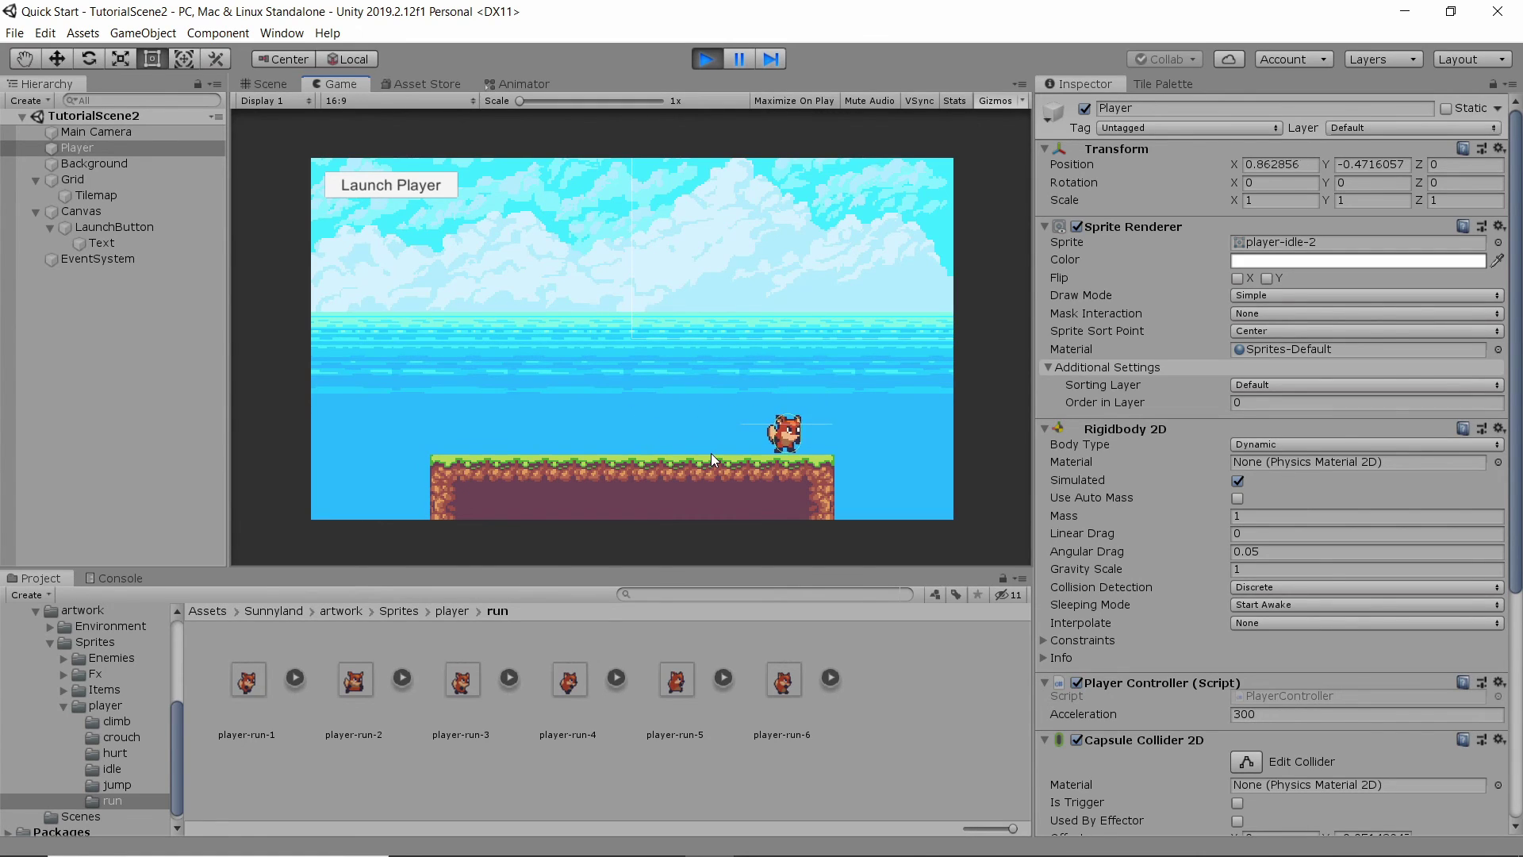
key("Right")
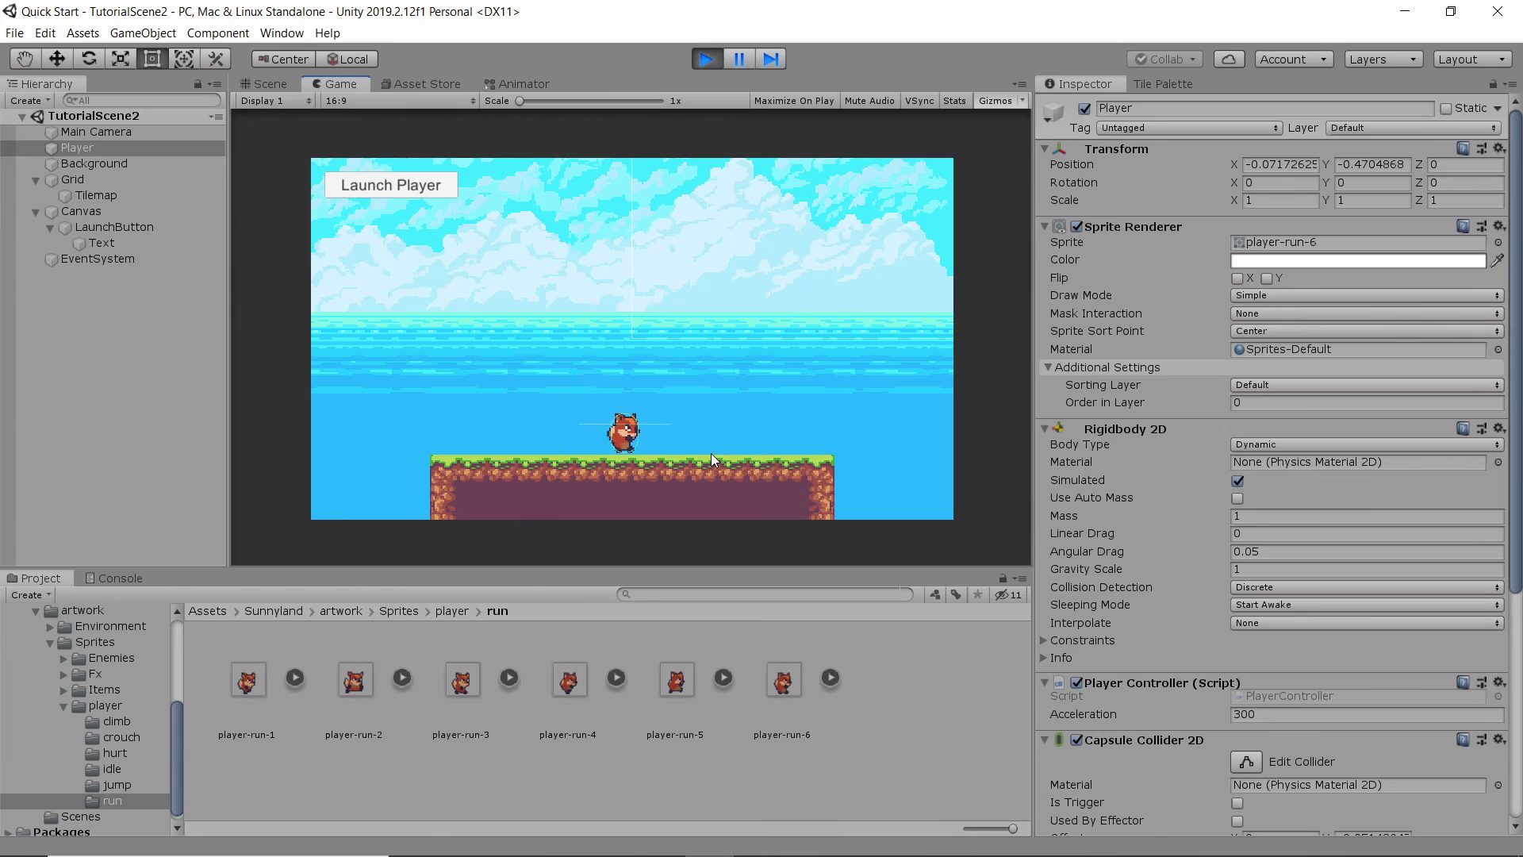
key("Left")
key("Right")
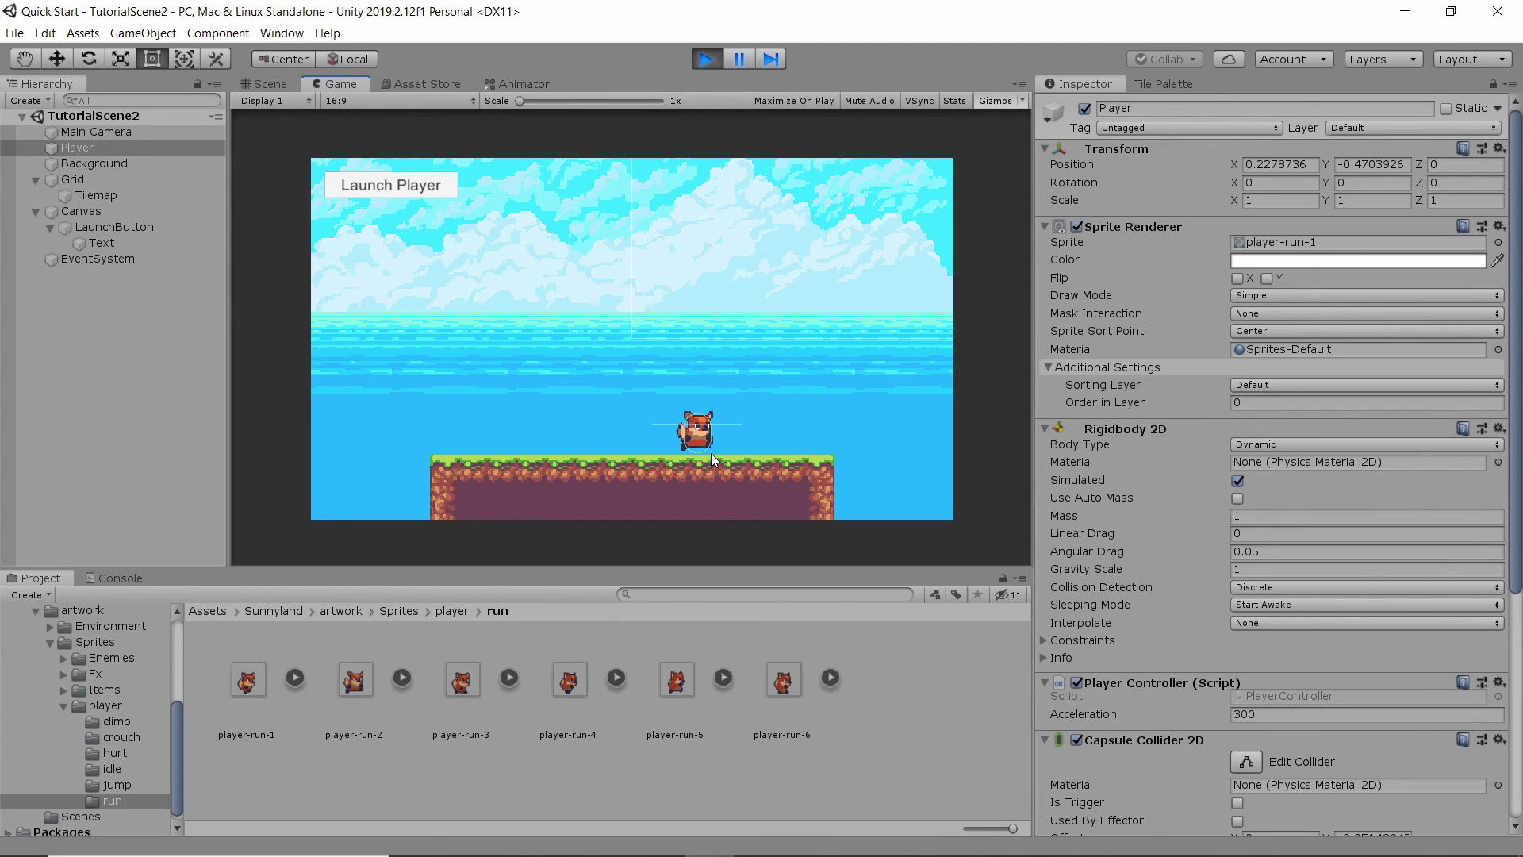
key("Left")
key("Right")
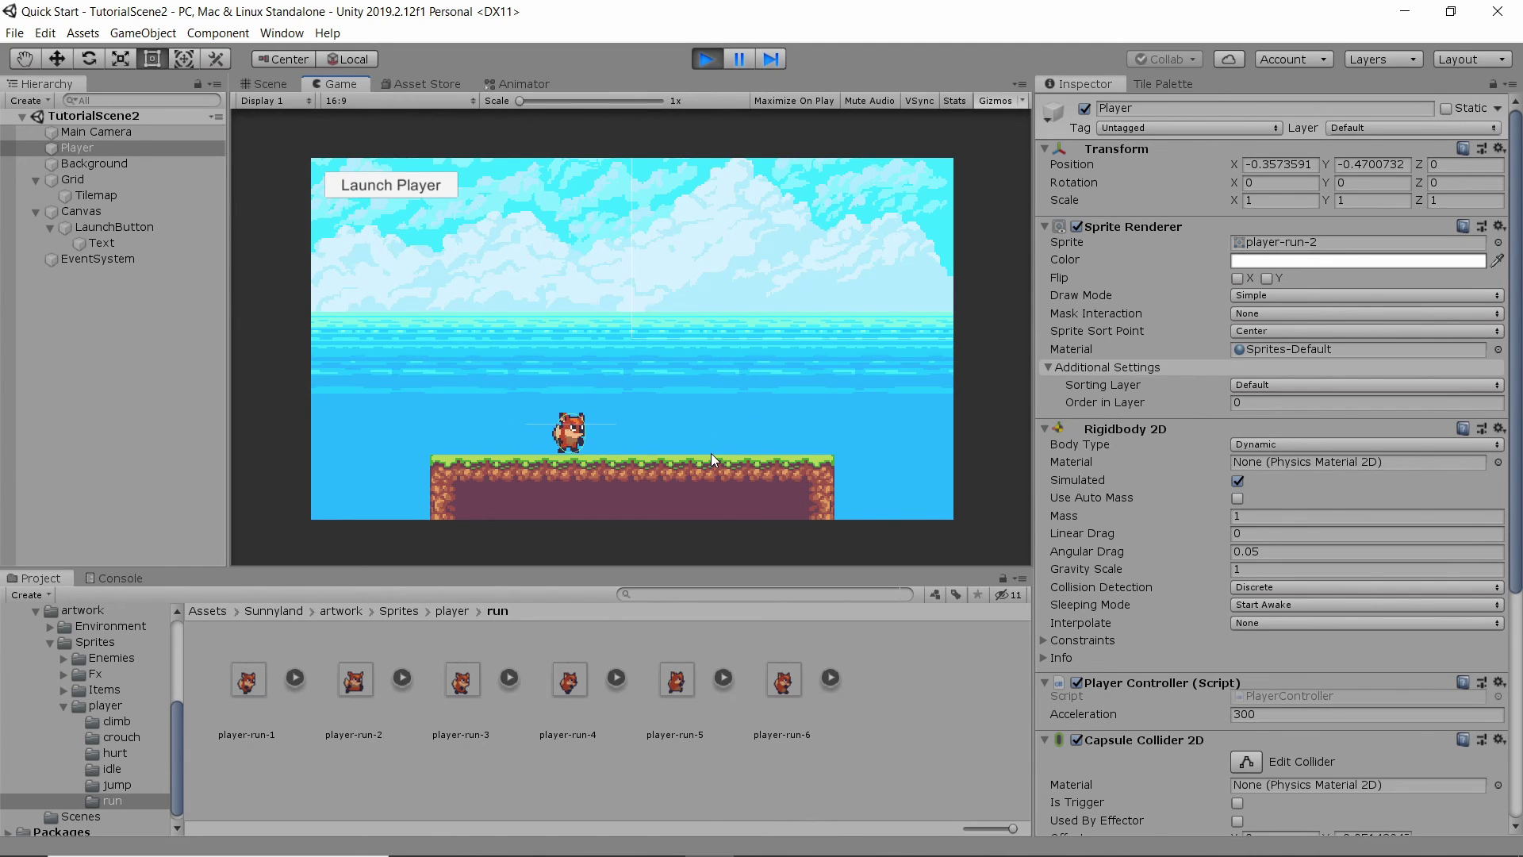
key("Left")
key("Right")
key("Left")
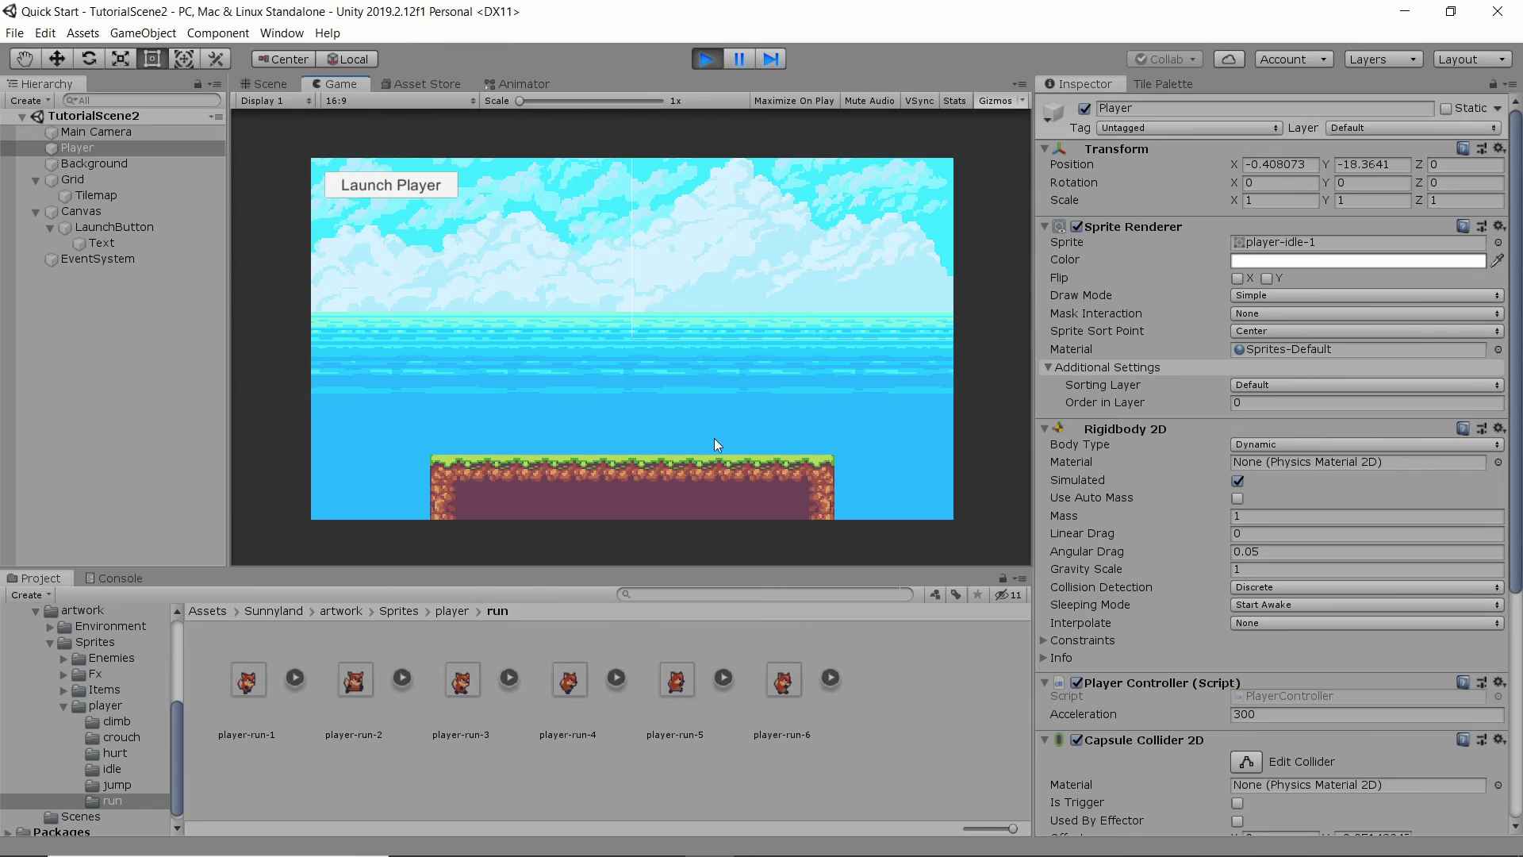
left_click(705, 60)
In Visual Studio, wrap the inputX argument of the SetFloat call in Mathf.Abs() and save the script
left_click(768, 837)
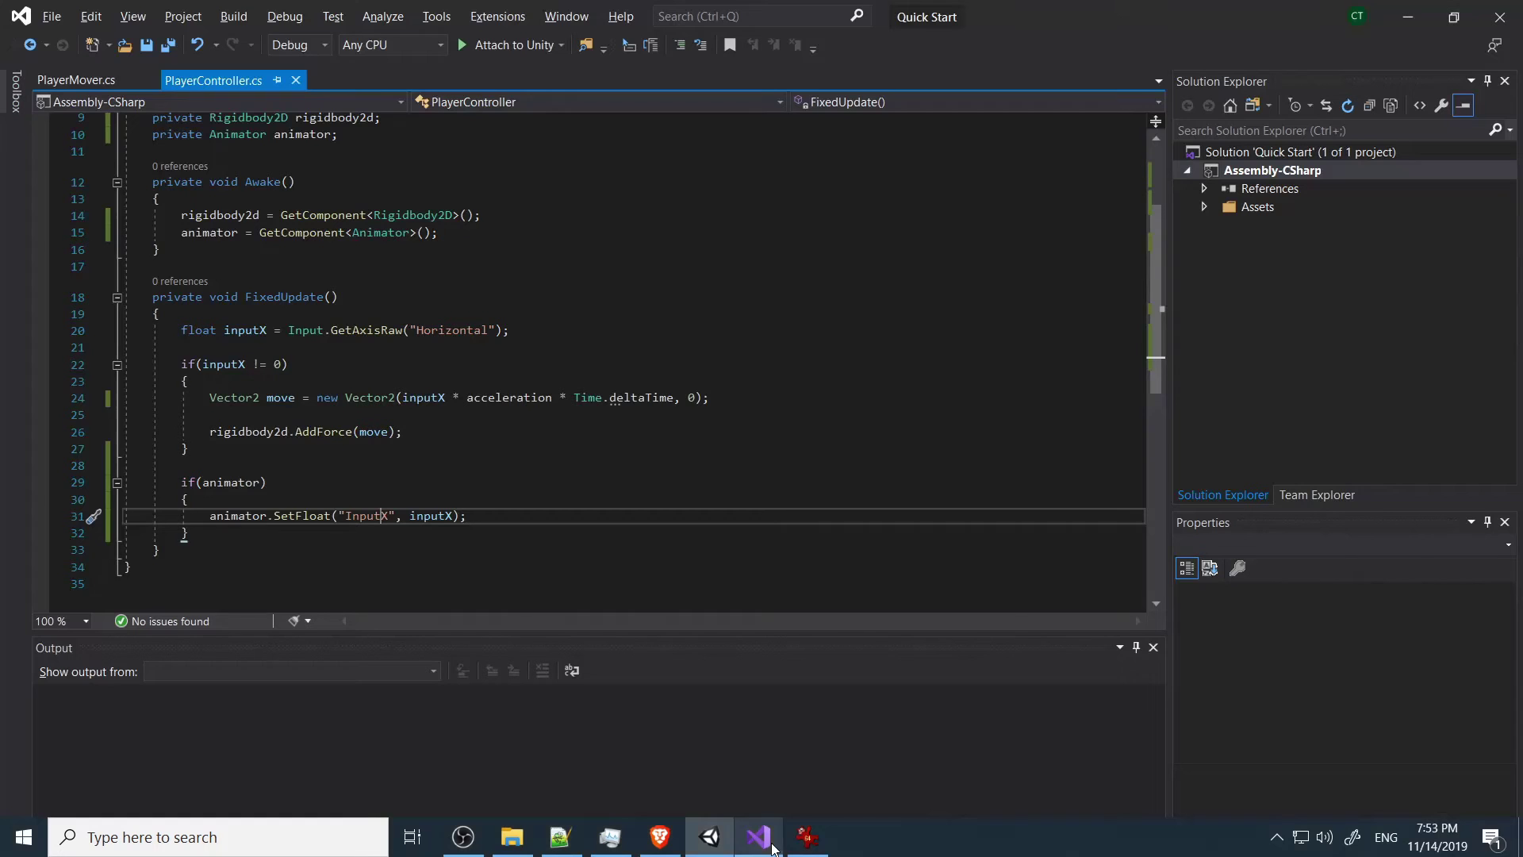
left_click(410, 519)
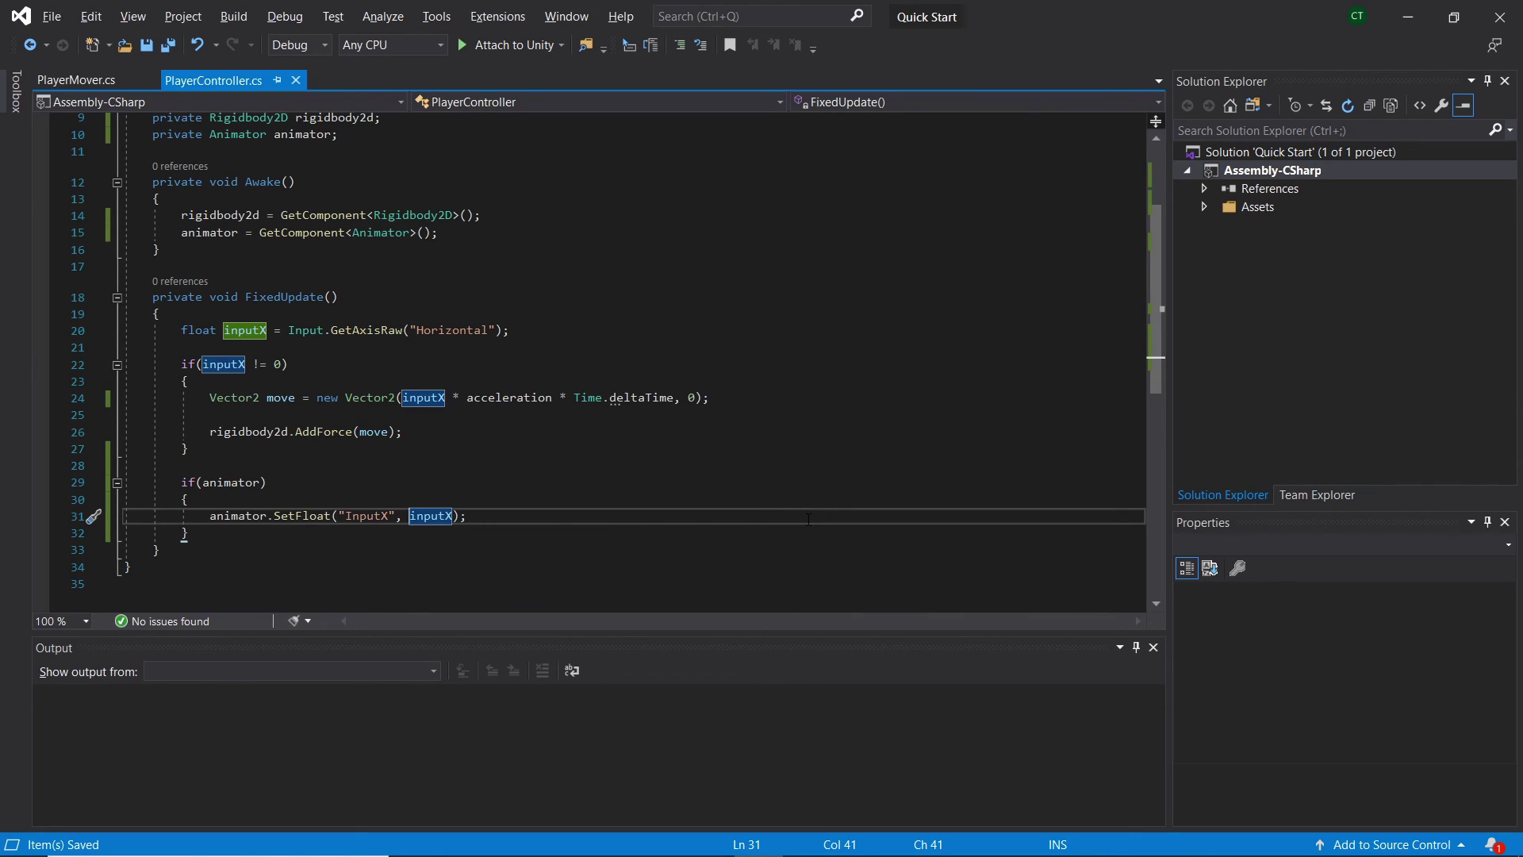
type("Mathf.a")
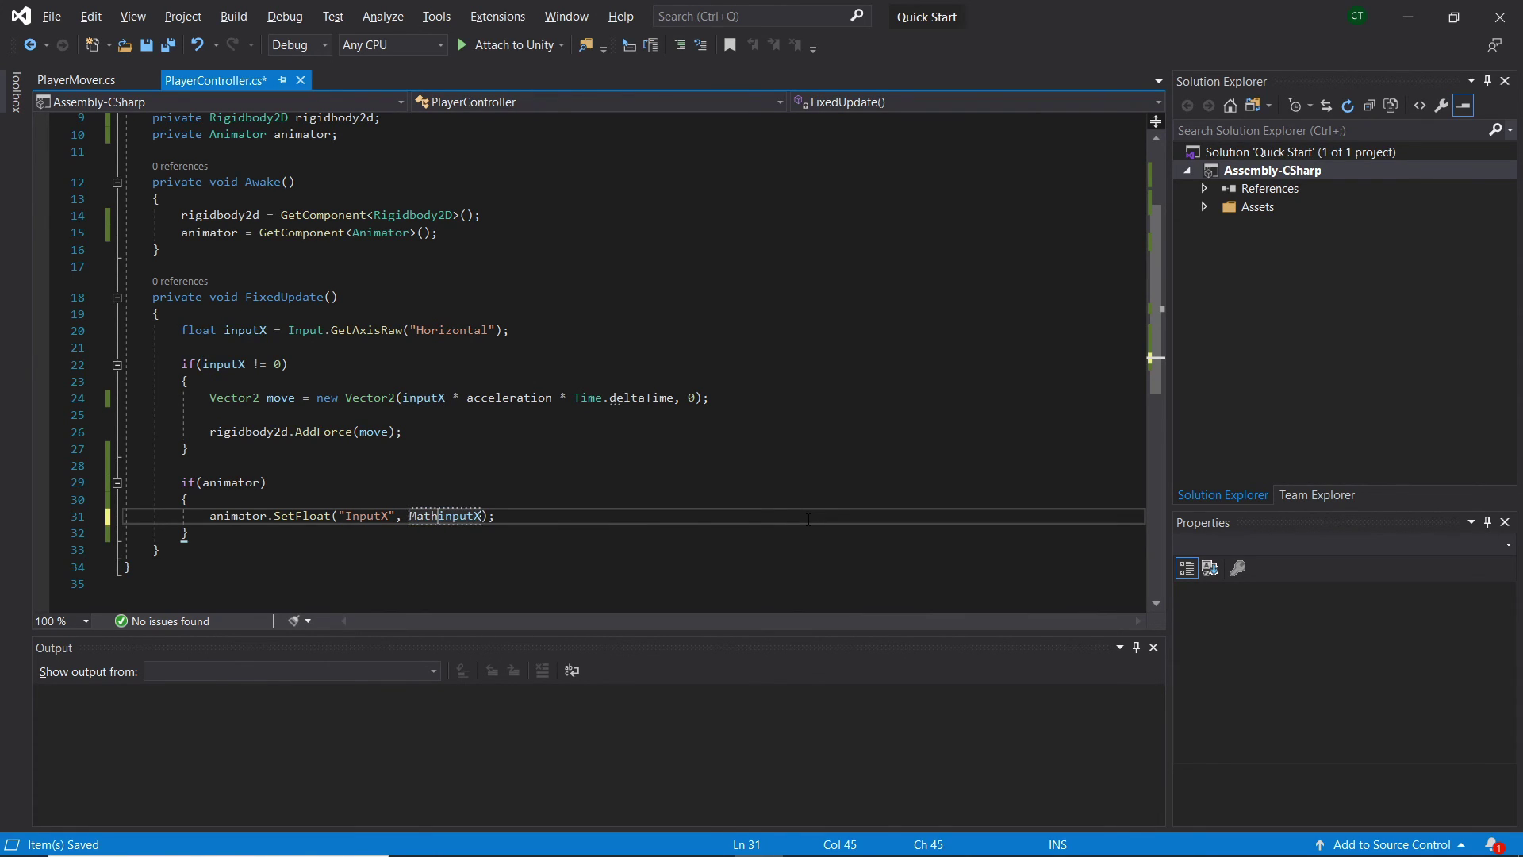
type("bs(")
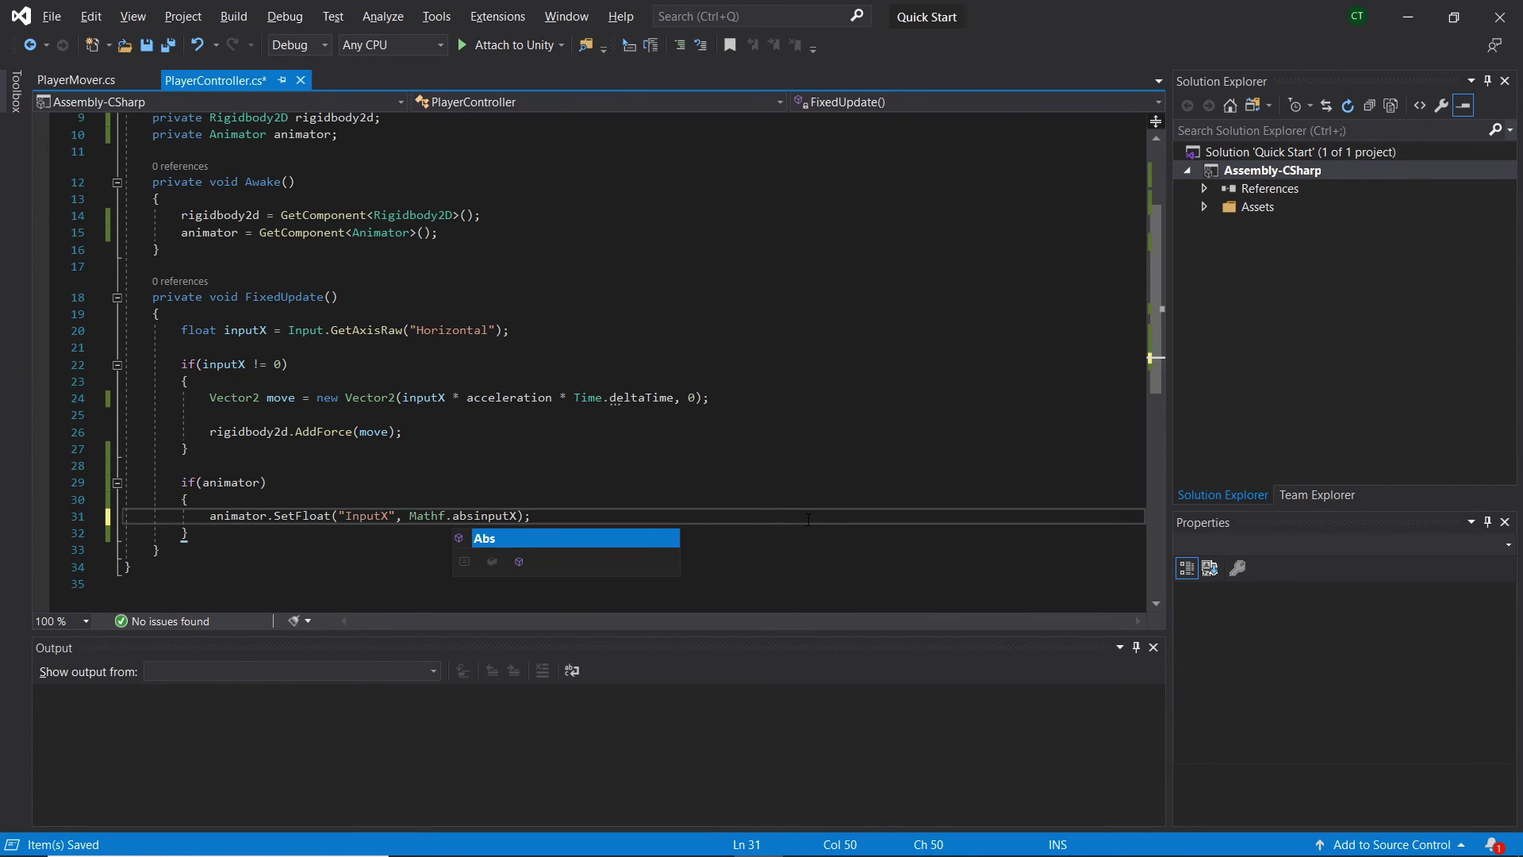
key("Right")
key("Right")
key("Right")
key("Right")
key("Right")
key("Right")
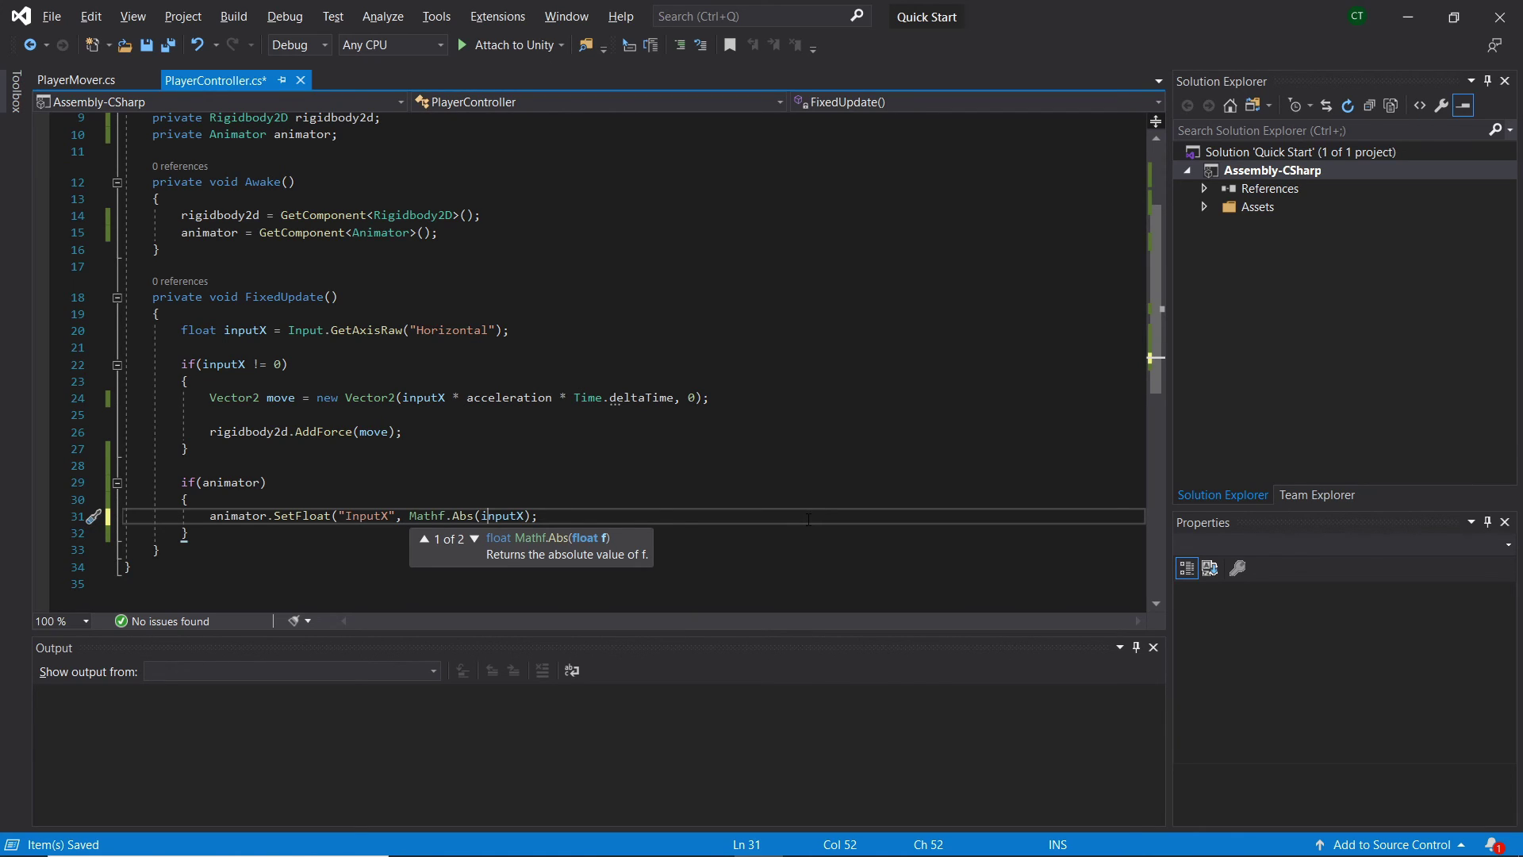
type(")")
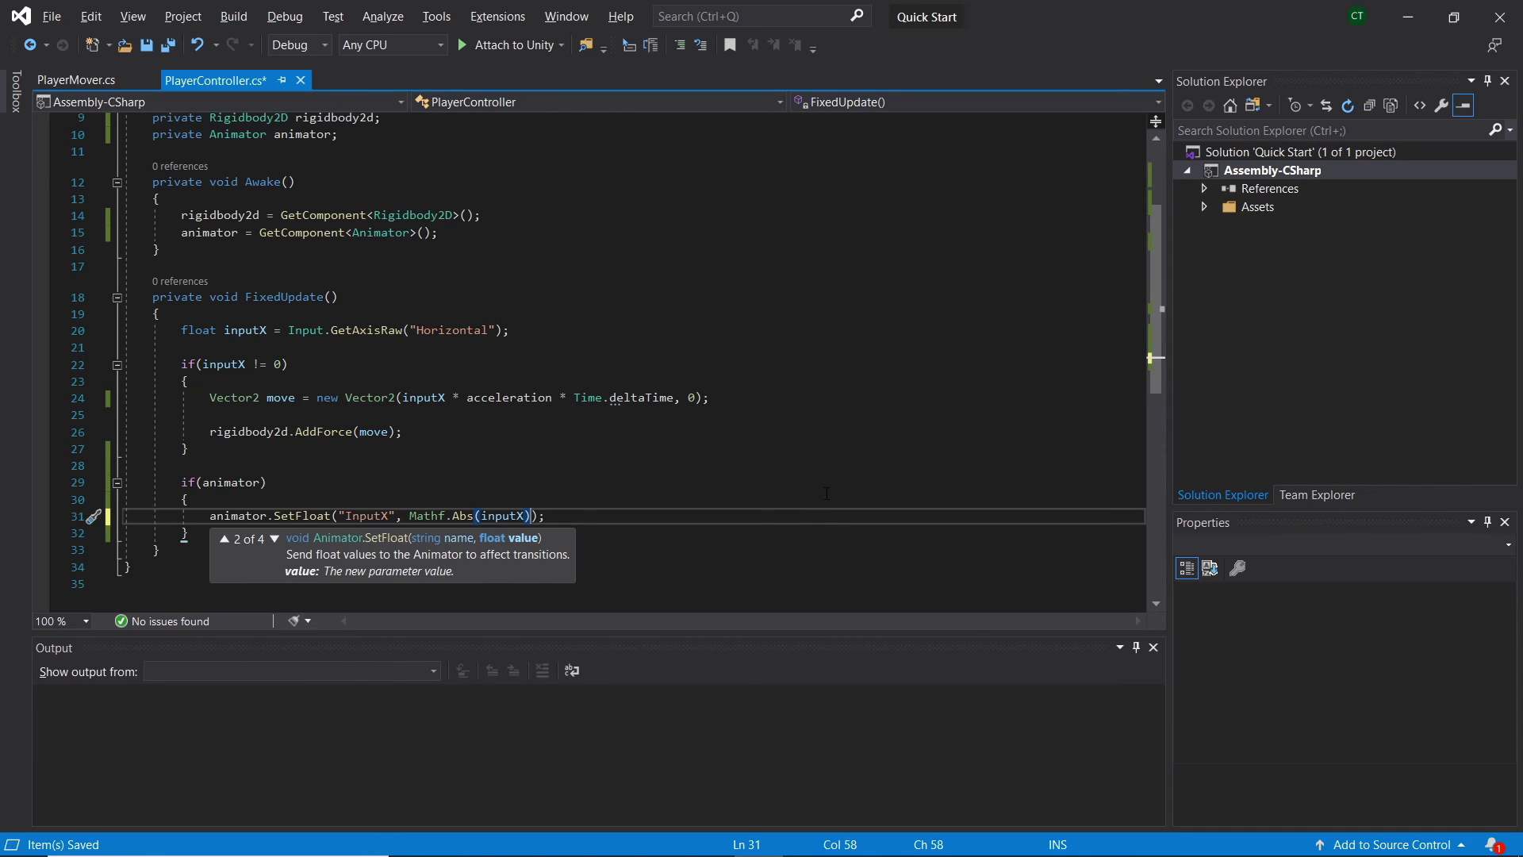
key("End")
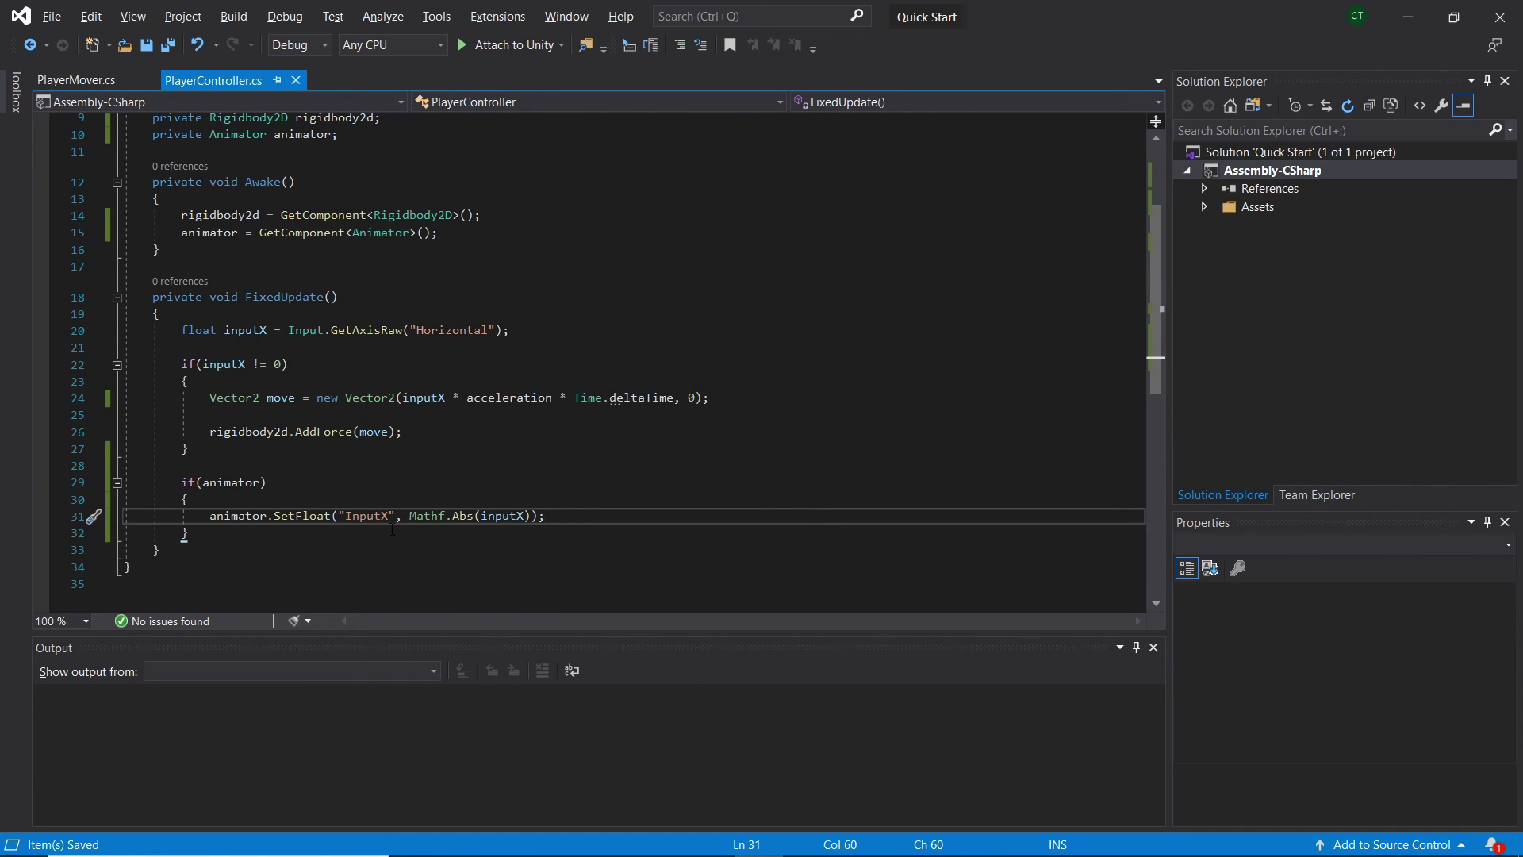
Play the scene in Unity, run the player left and right, and try the Sprite Renderer's Flip X option
key("alt+Tab")
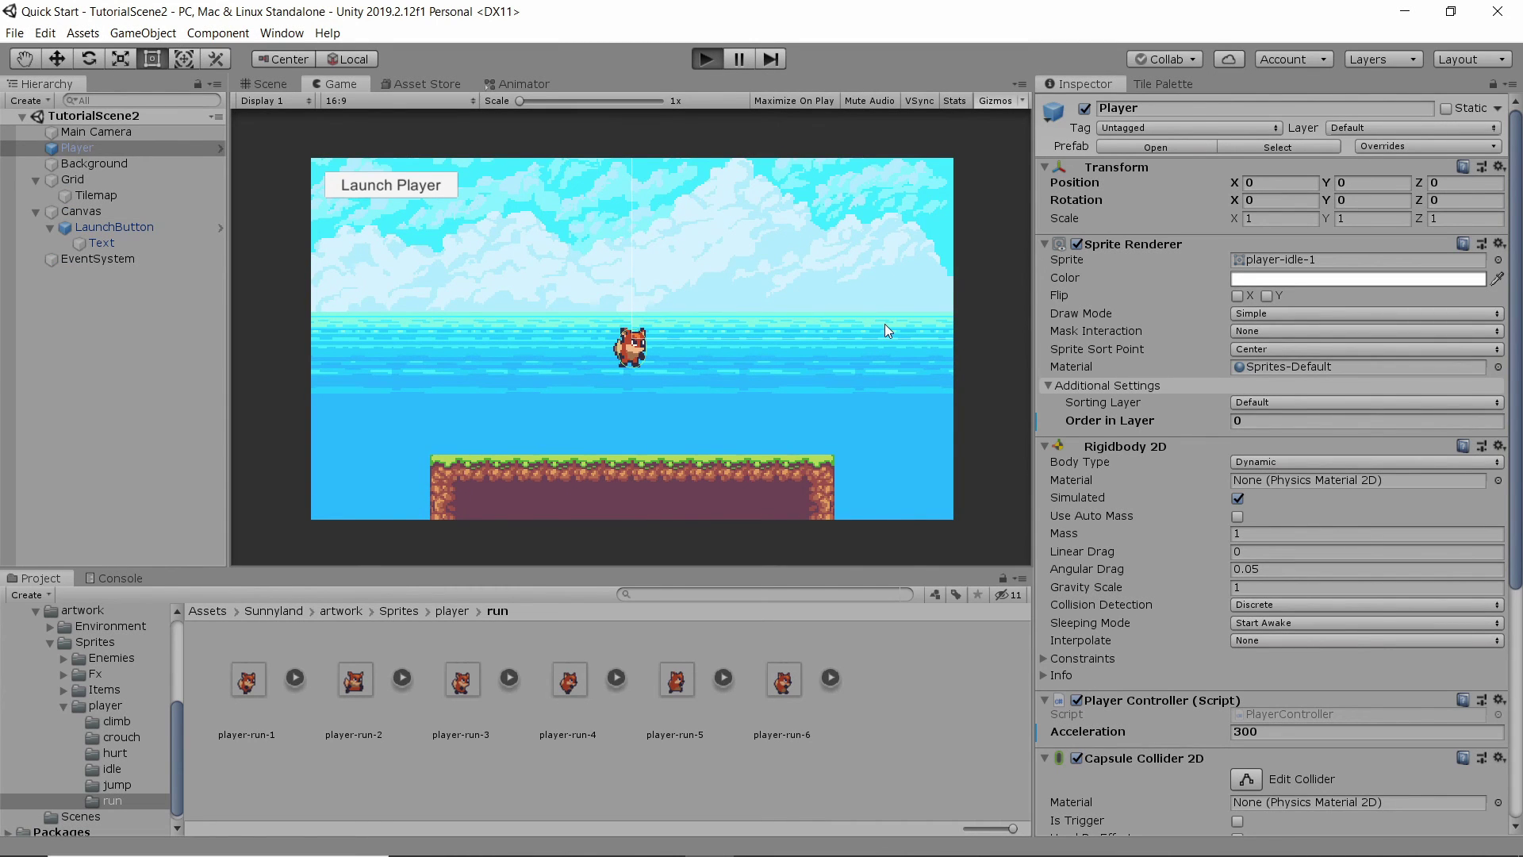
key("ctrl+p")
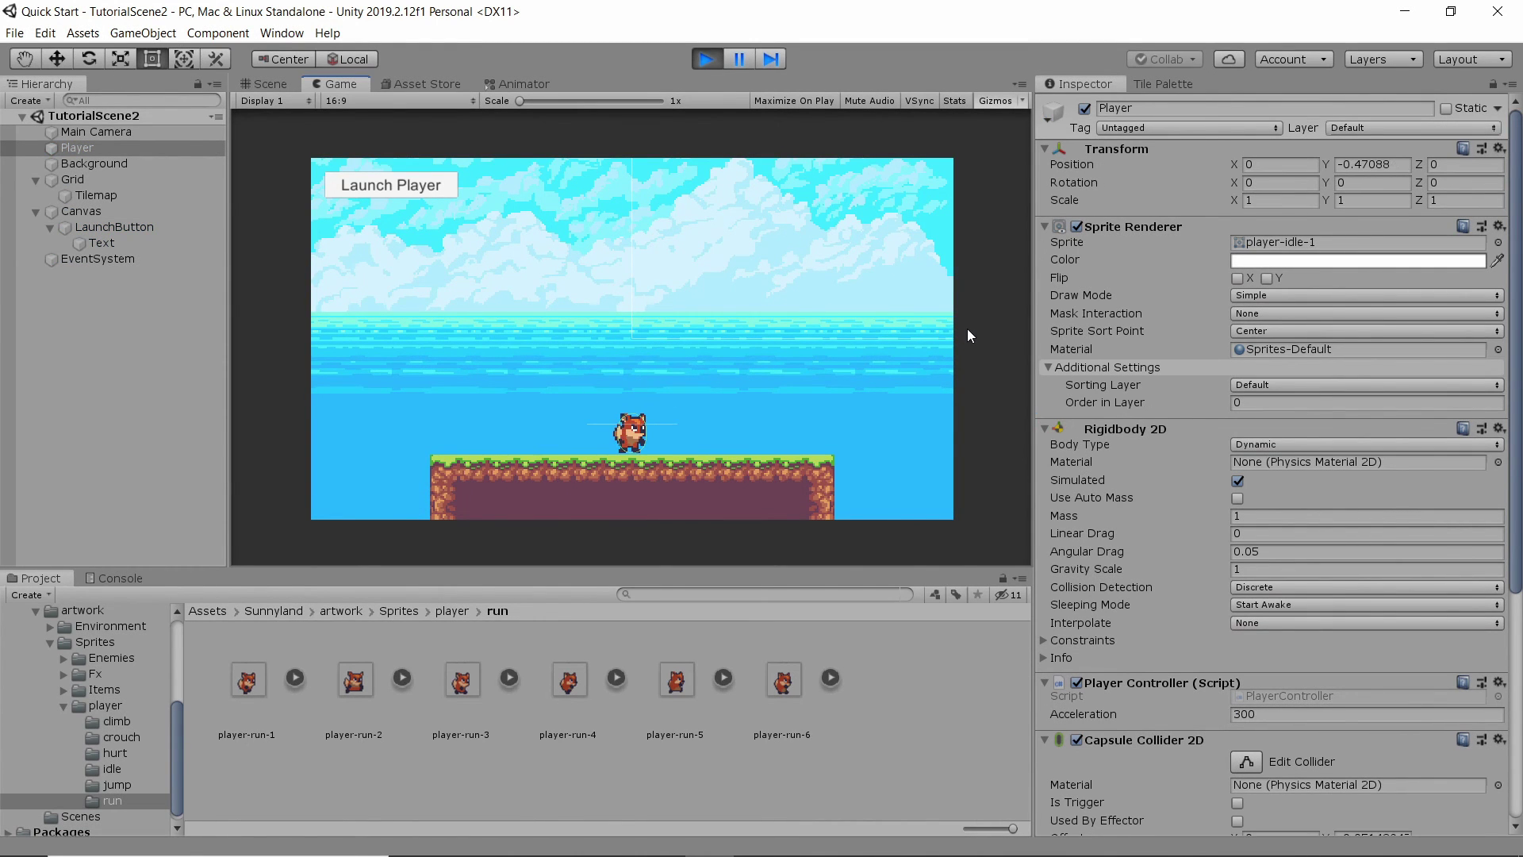
key("Left")
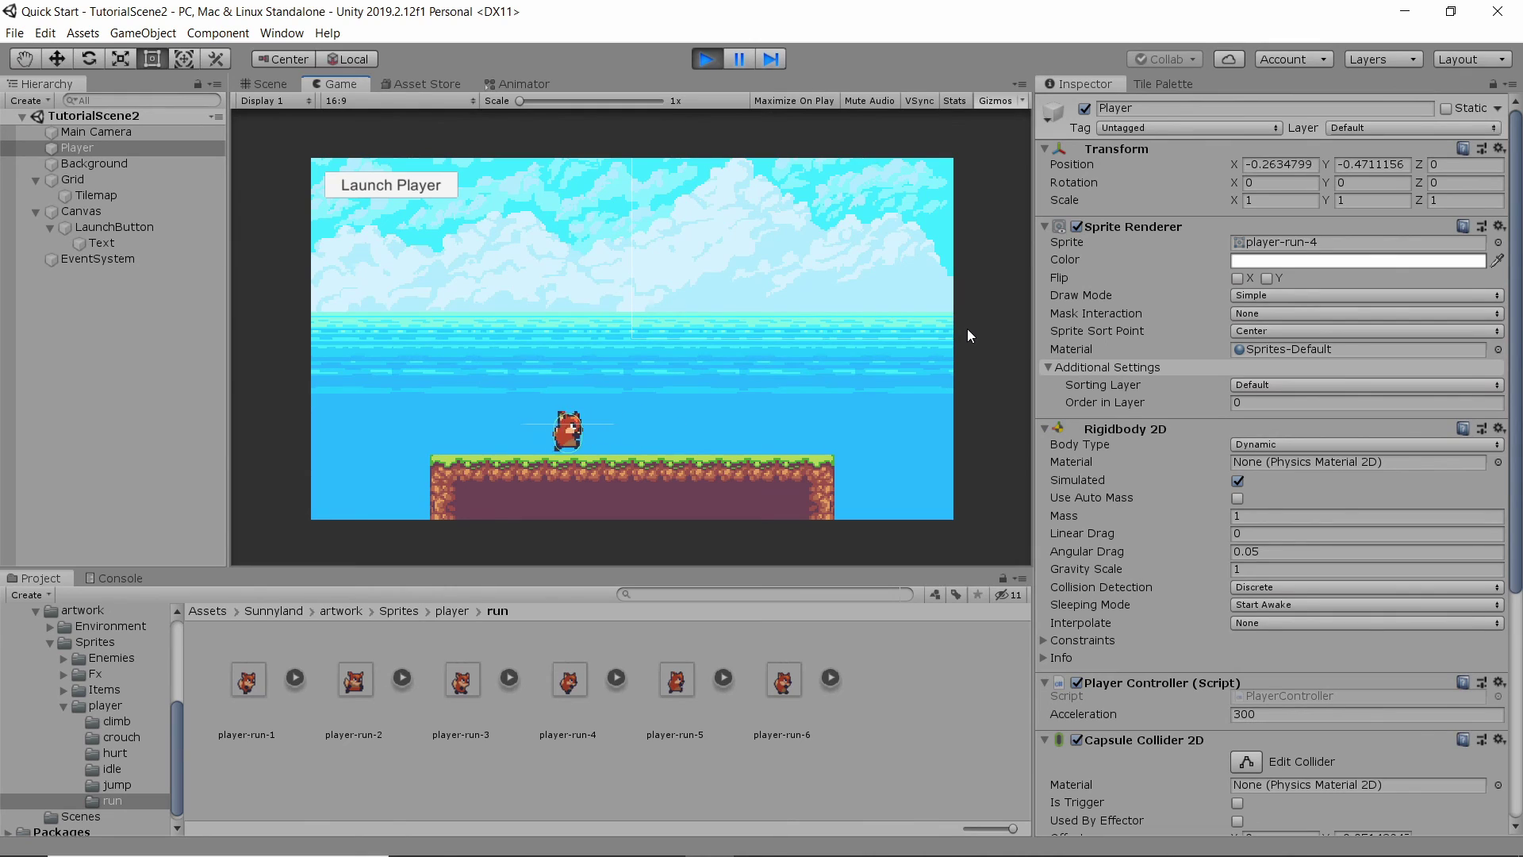
key("Right")
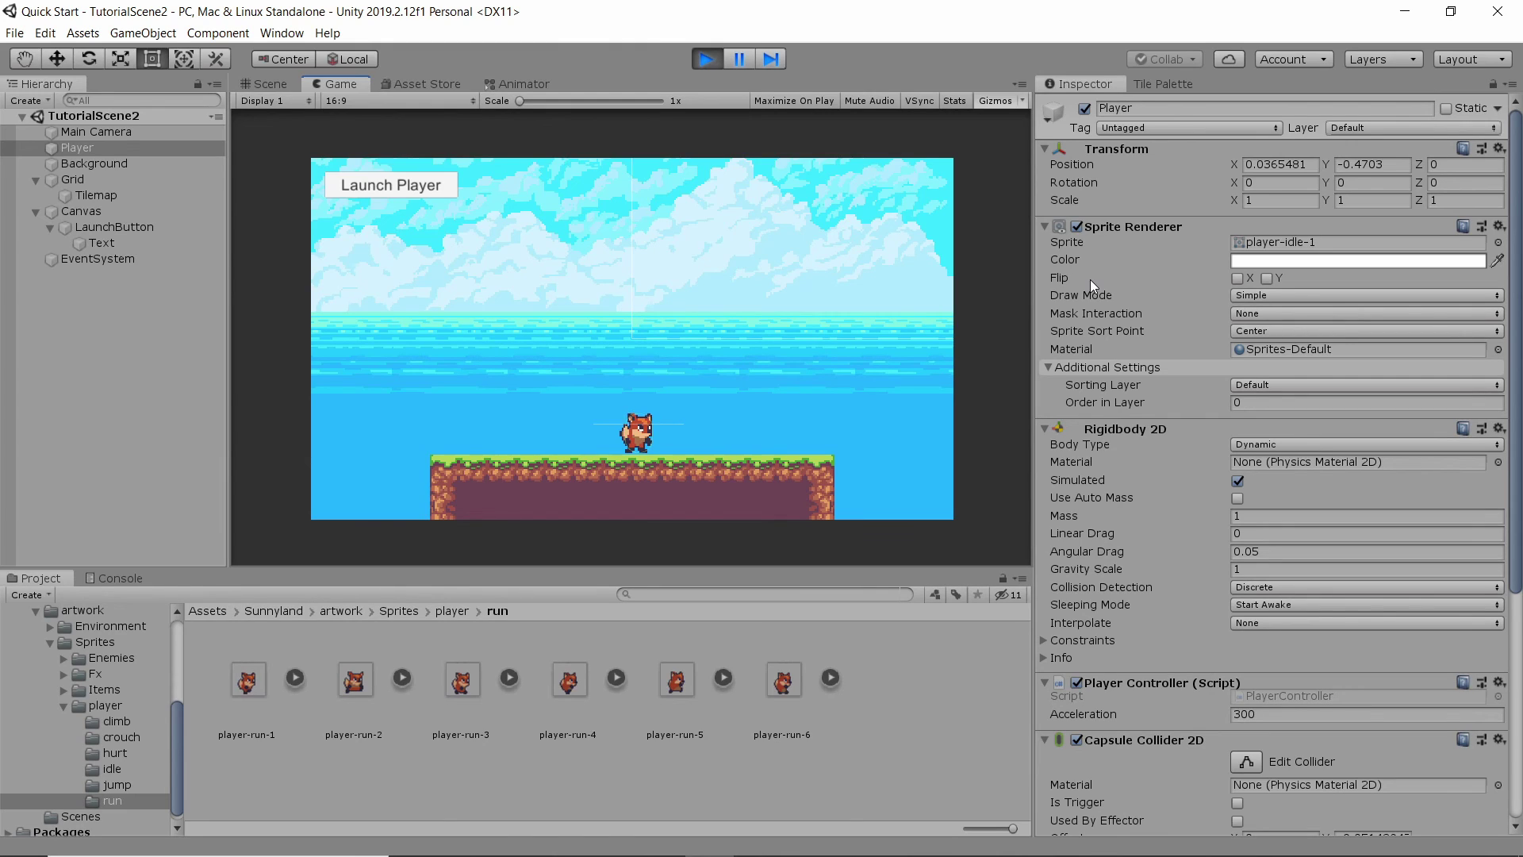
left_click(1238, 279)
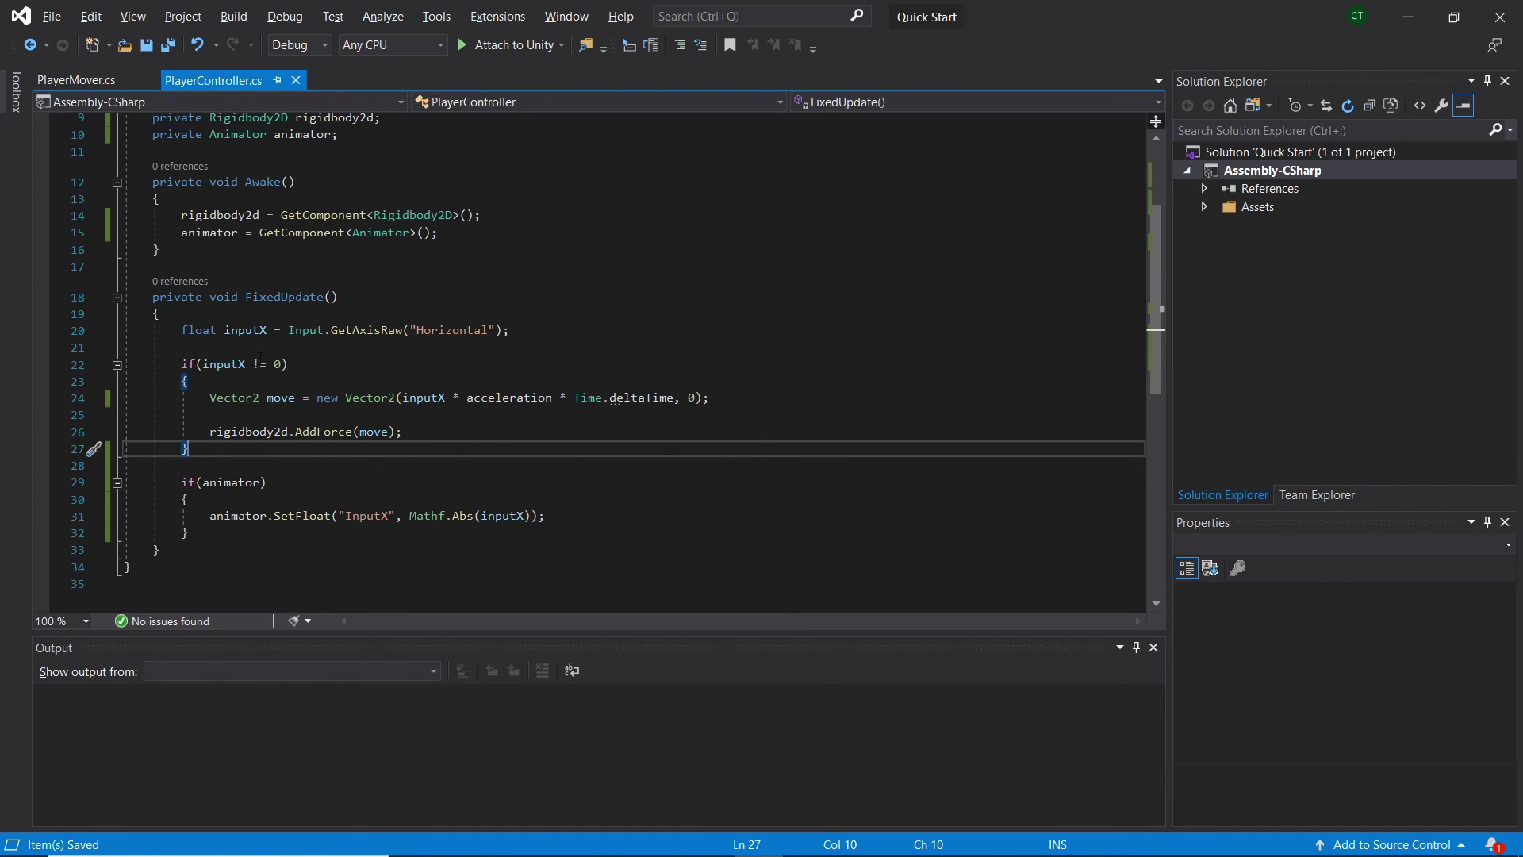
Make room for a new statement below the AddForce call inside the inputX != 0 block of FixedUpdate
left_click_drag(182, 364, 277, 377)
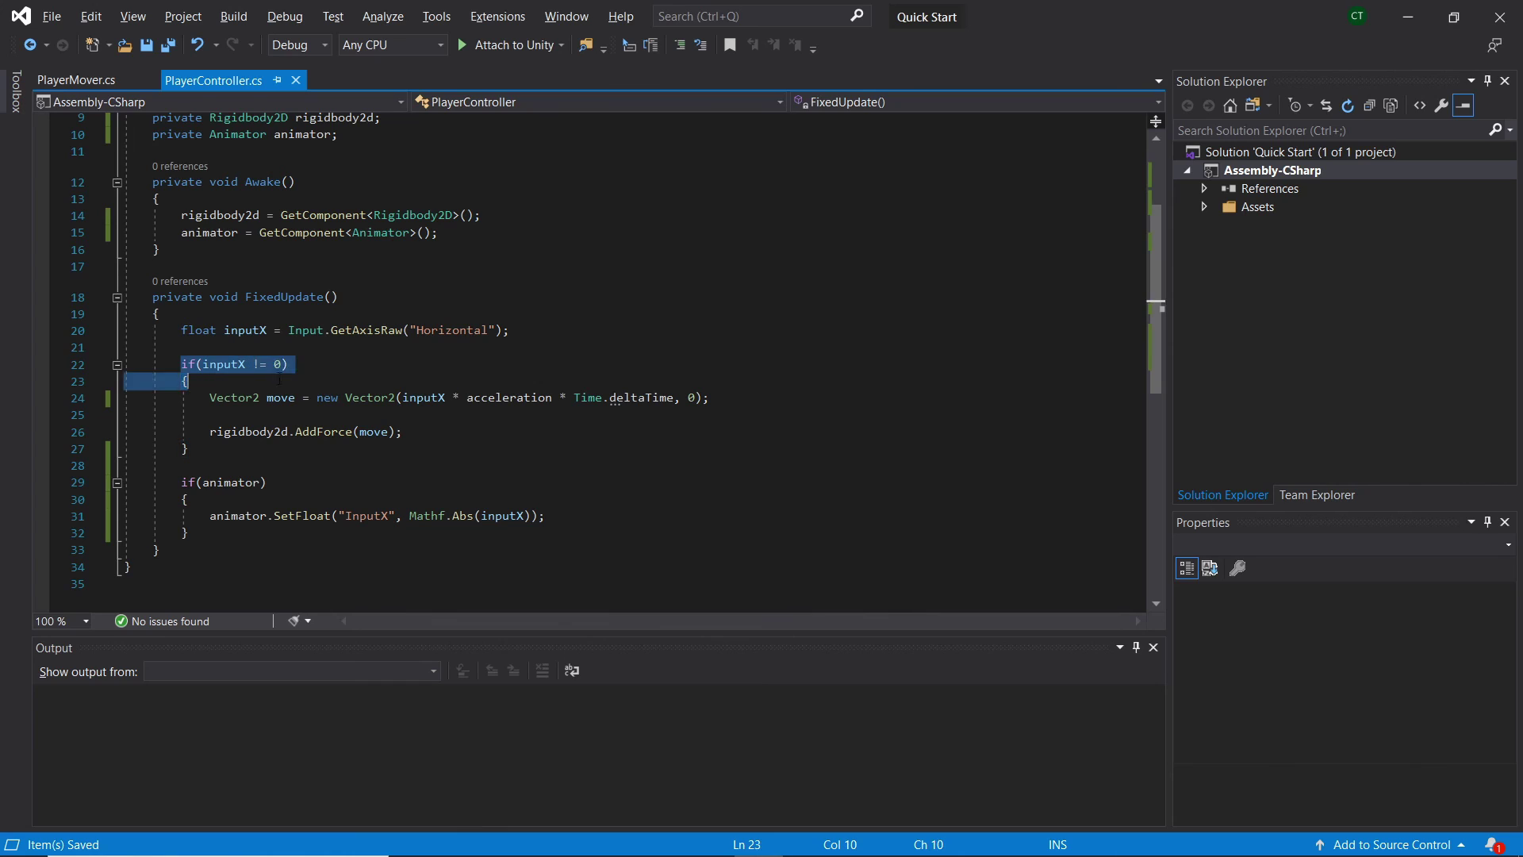
left_click(299, 377)
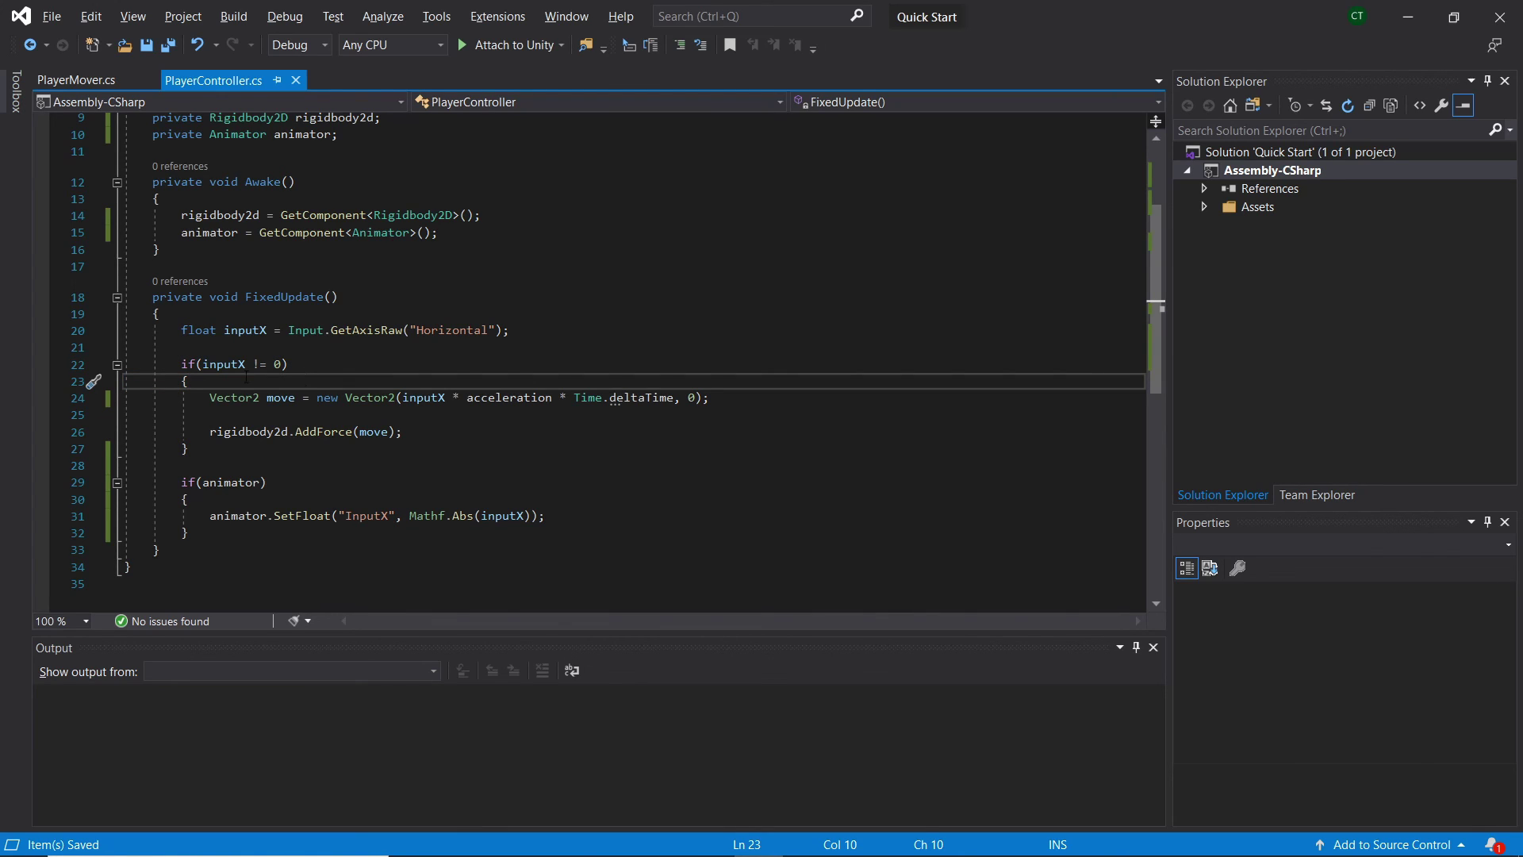
left_click(418, 435)
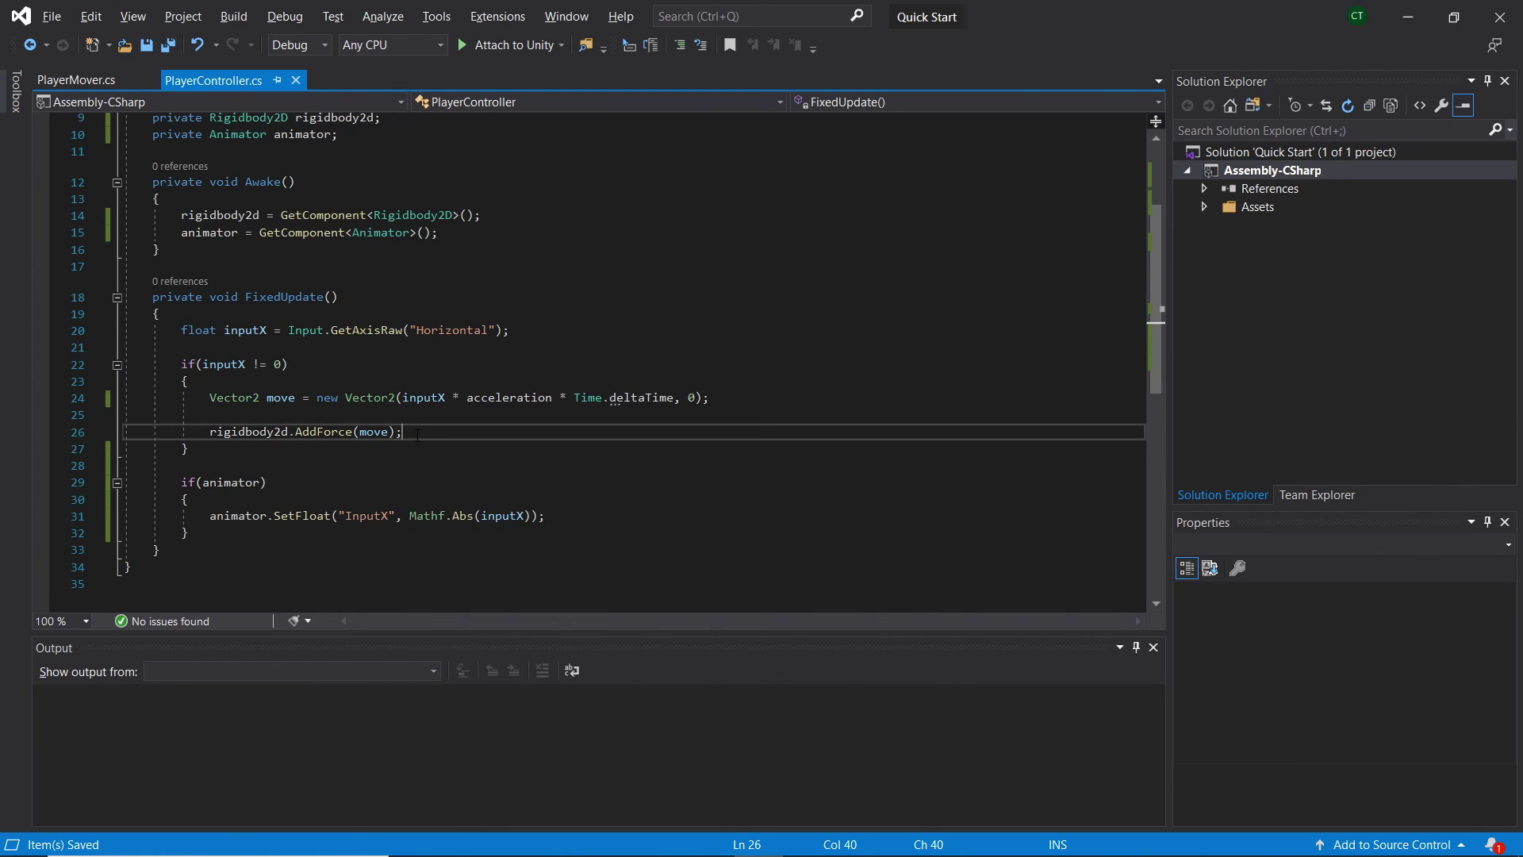
key("Return")
key("Return")
key("Return")
key("BackSpace")
key("BackSpace")
key("BackSpace")
key("BackSpace")
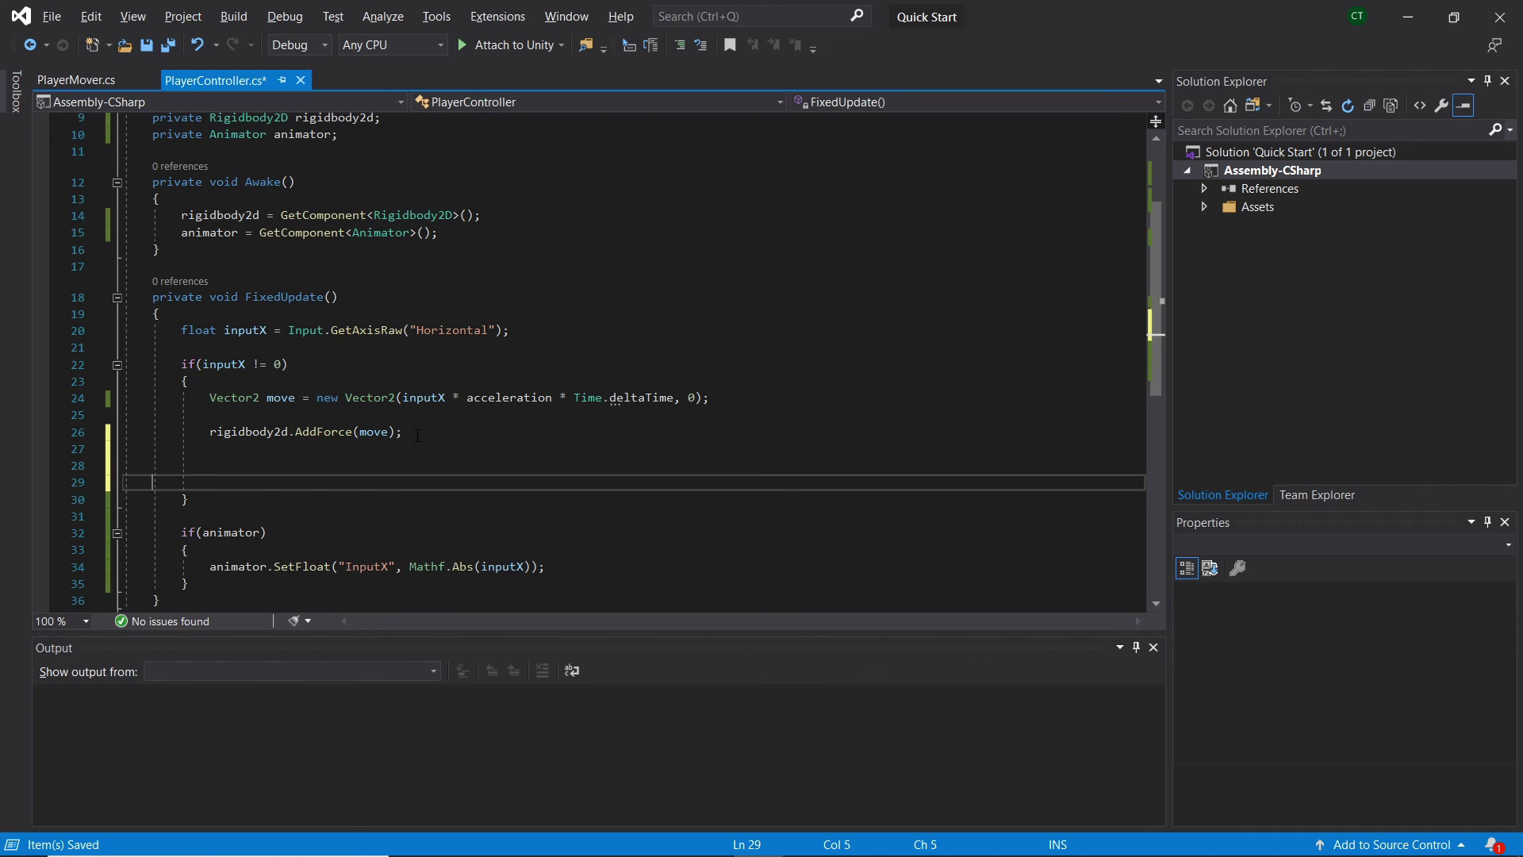
key("Tab")
key("Tab")
Declare a private SpriteRenderer field named sRenderer below the animator field in the PlayerController class
scroll(230, 529, "up", 1)
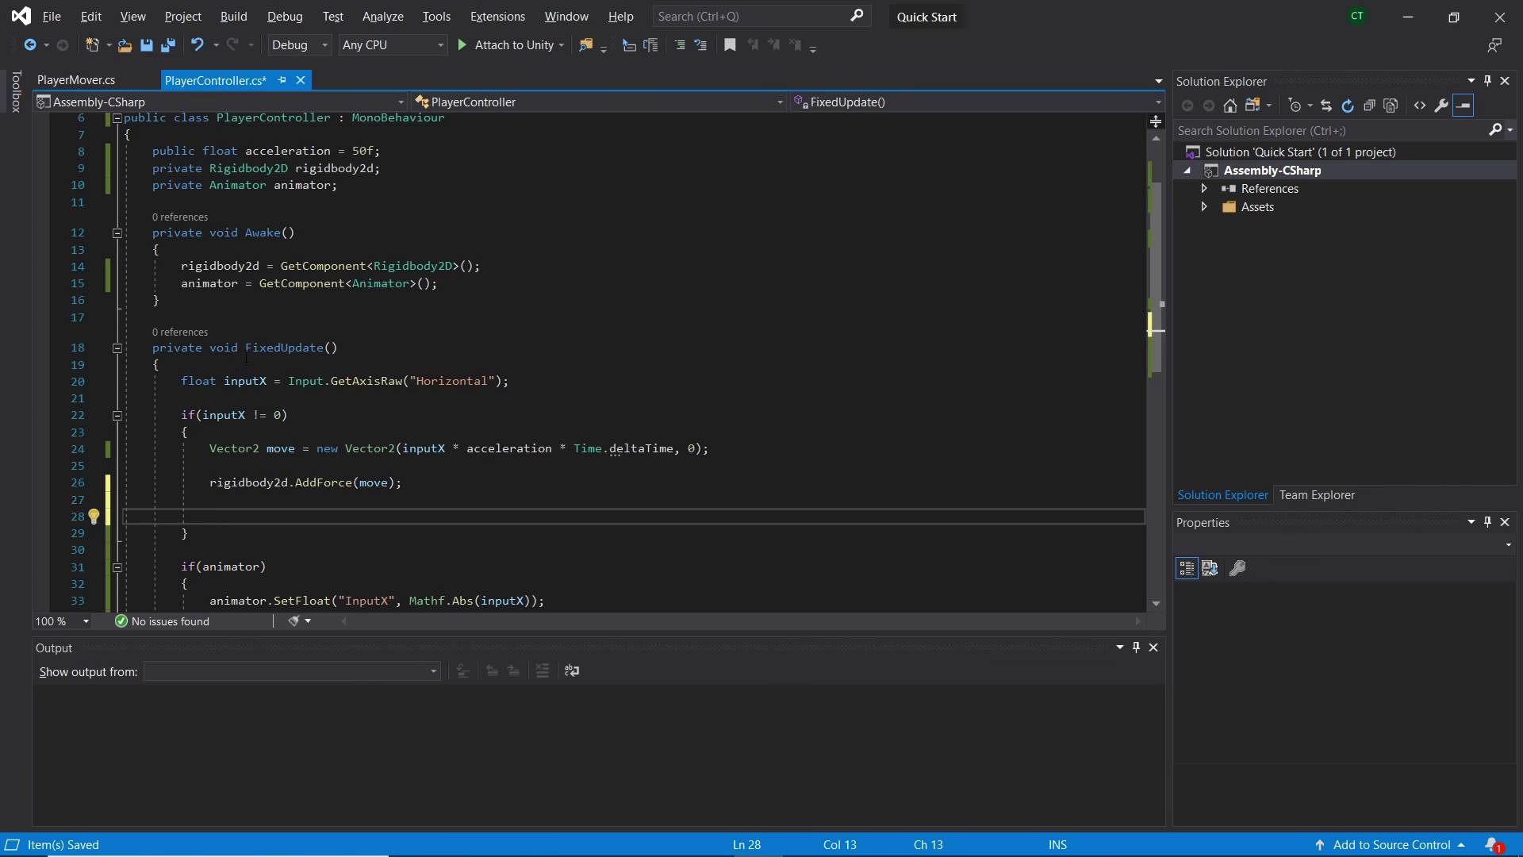
left_click(378, 186)
key("Return")
type("private SpriteRenderer")
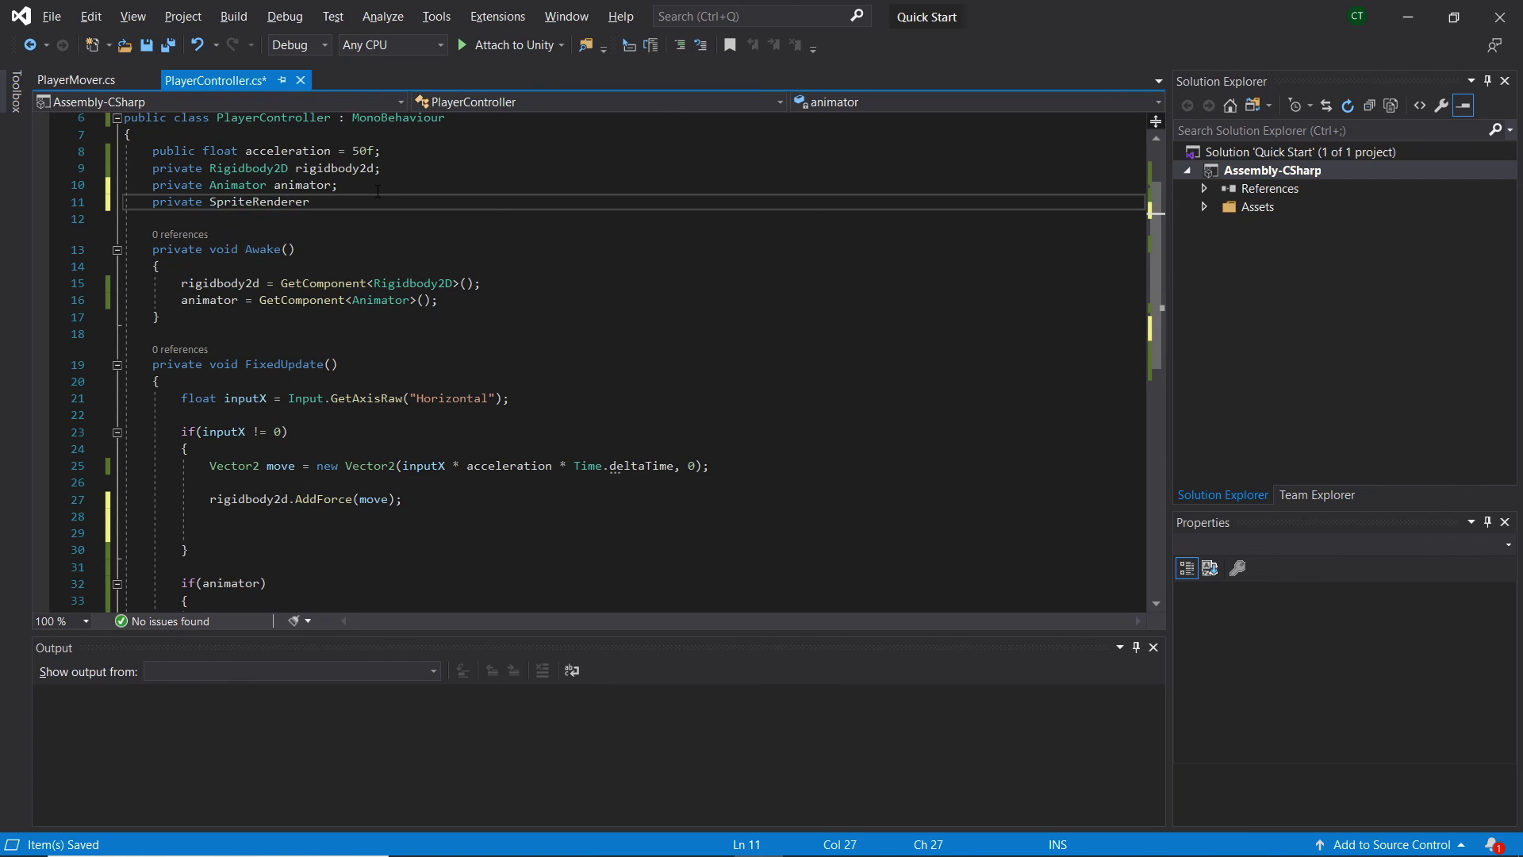
type(" sRenderer;")
In Awake, assign sRenderer with GetComponent<SpriteRenderer>() below the animator assignment
left_click(486, 299)
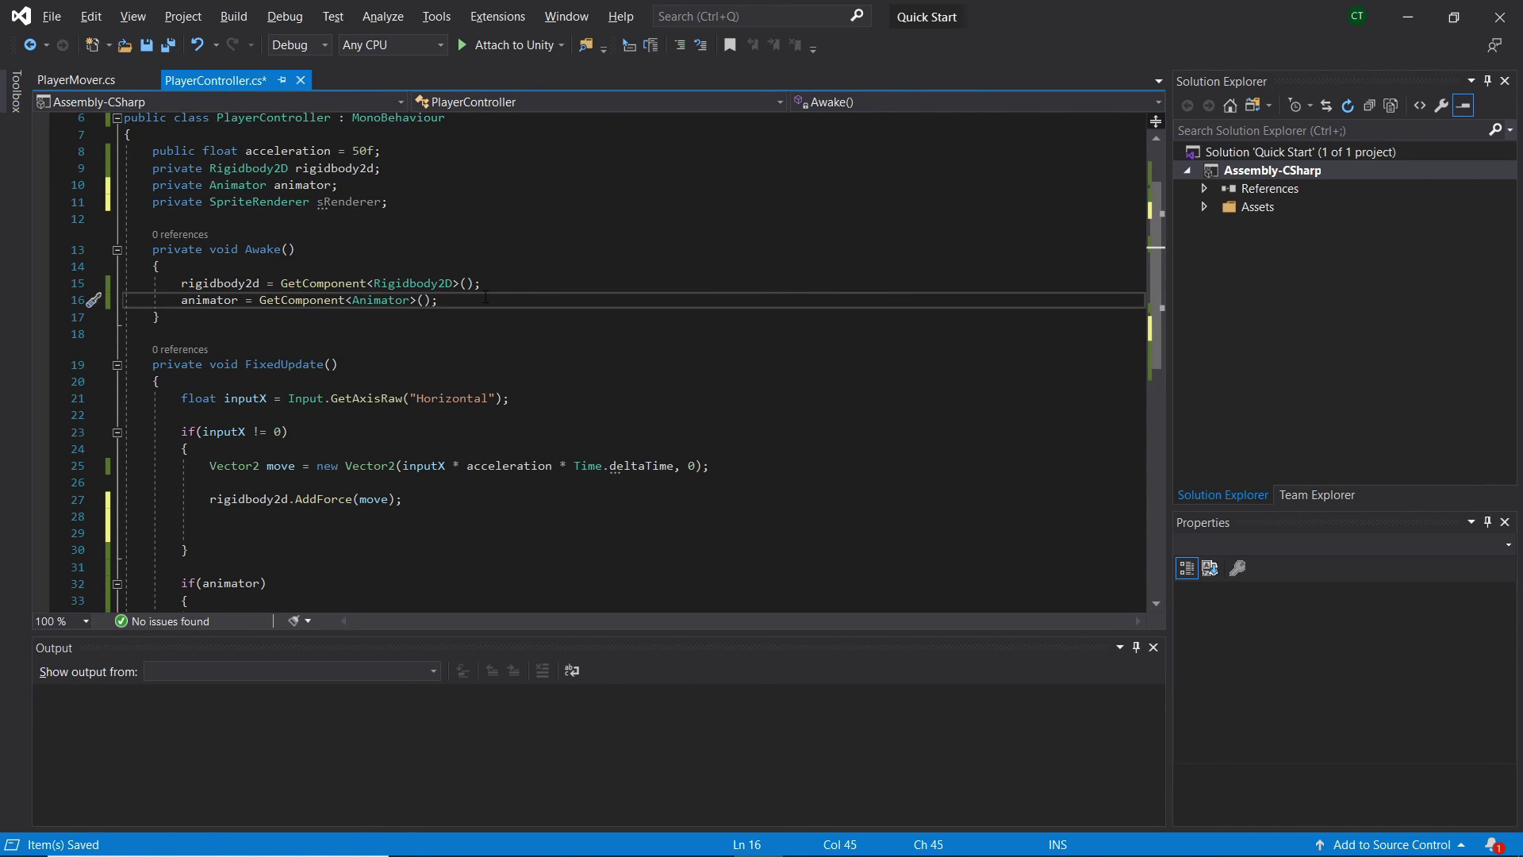
key("Return")
type("sRenderer = GetComponent<SpriteRenderer>();")
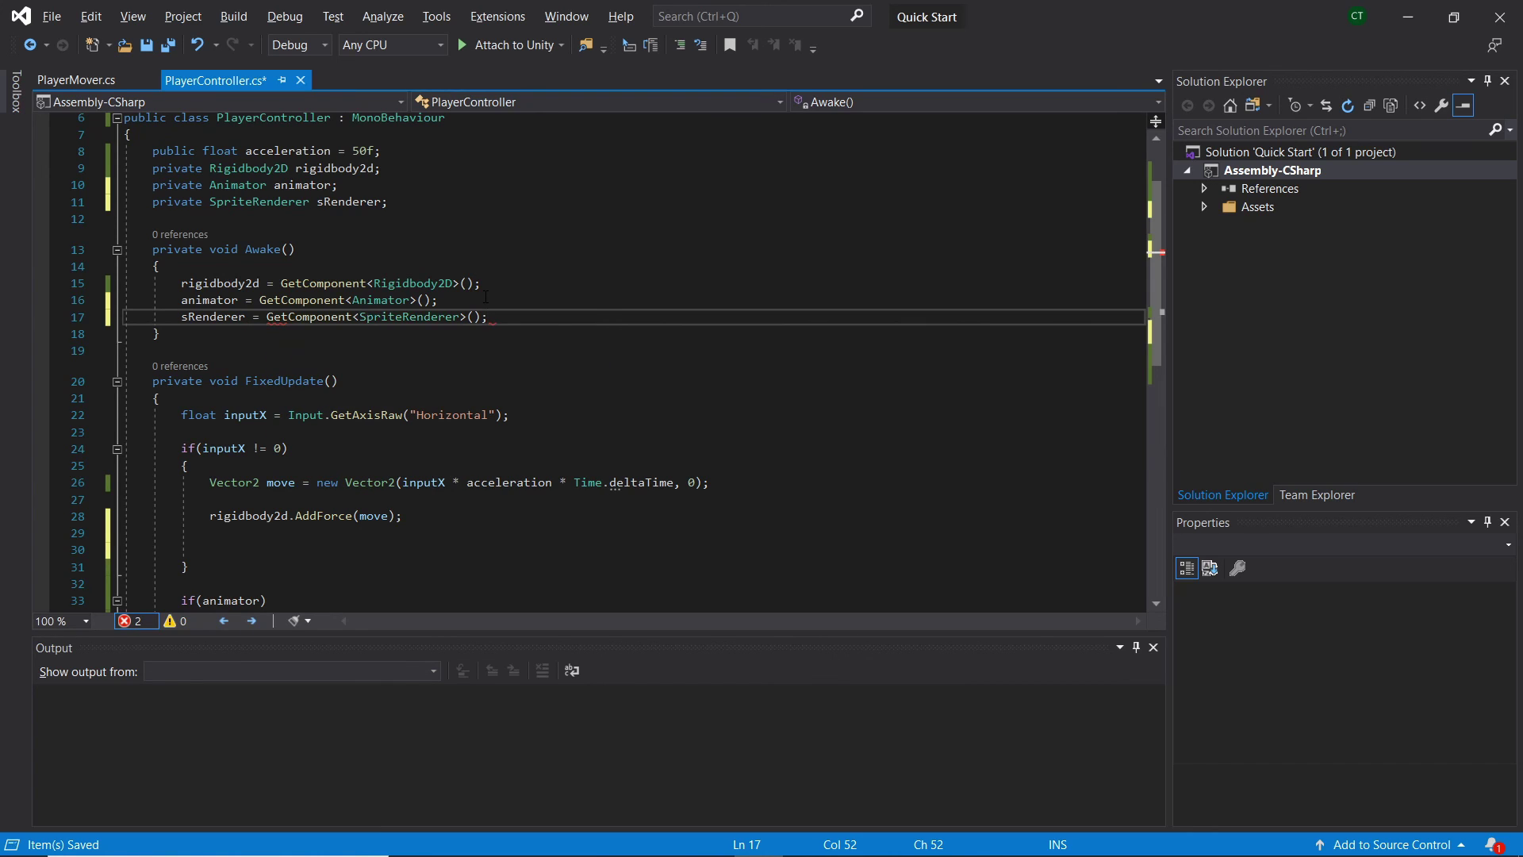
Below the AddForce call, add the statement sRenderer.flipX = inputX > 0 ? true : false;
left_click(325, 549)
type("sRenderer.flipX ")
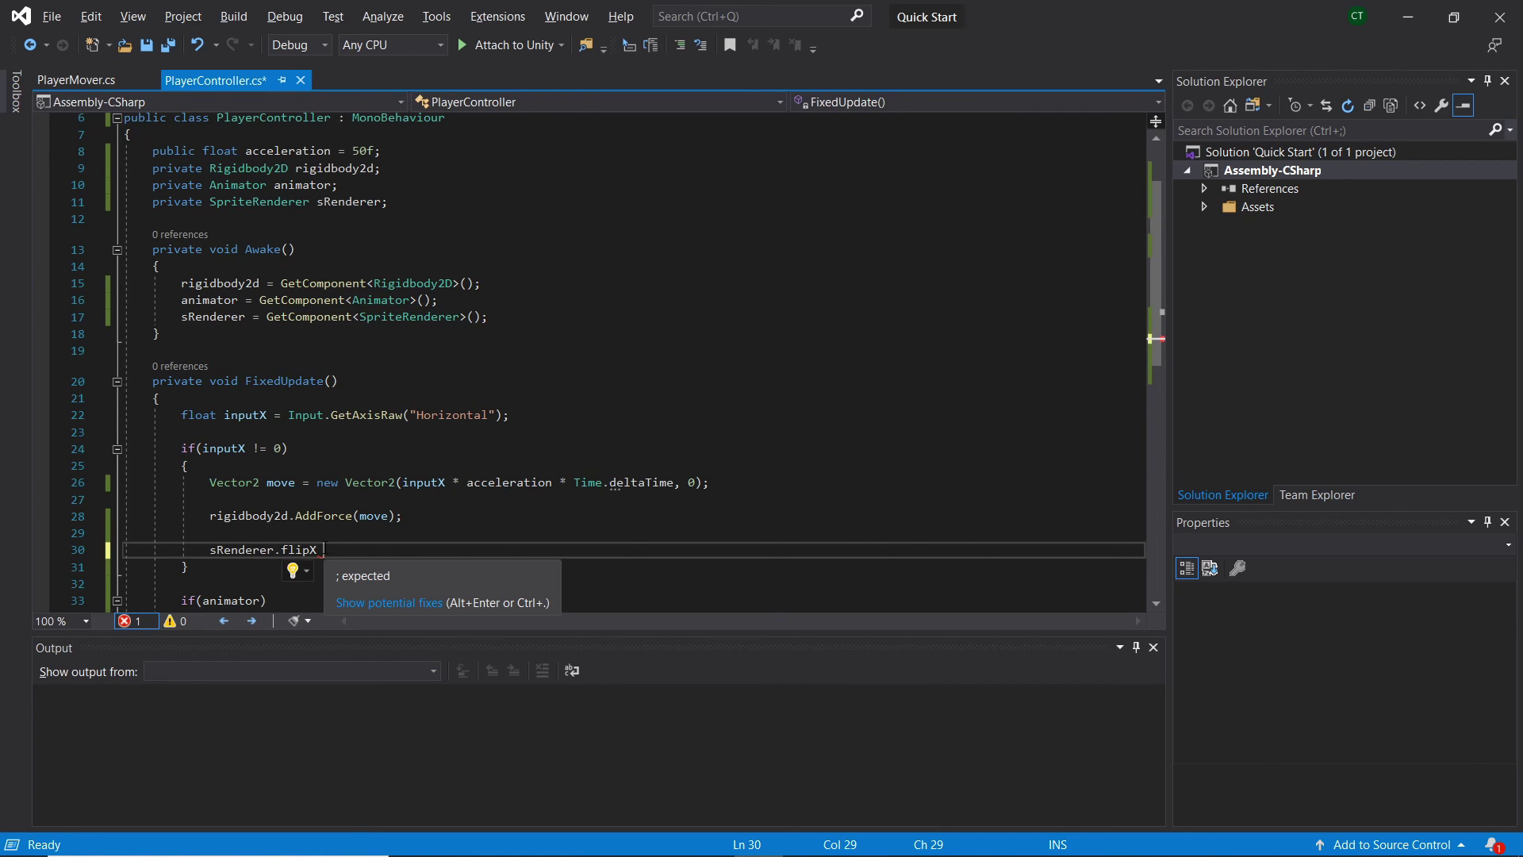
type("=")
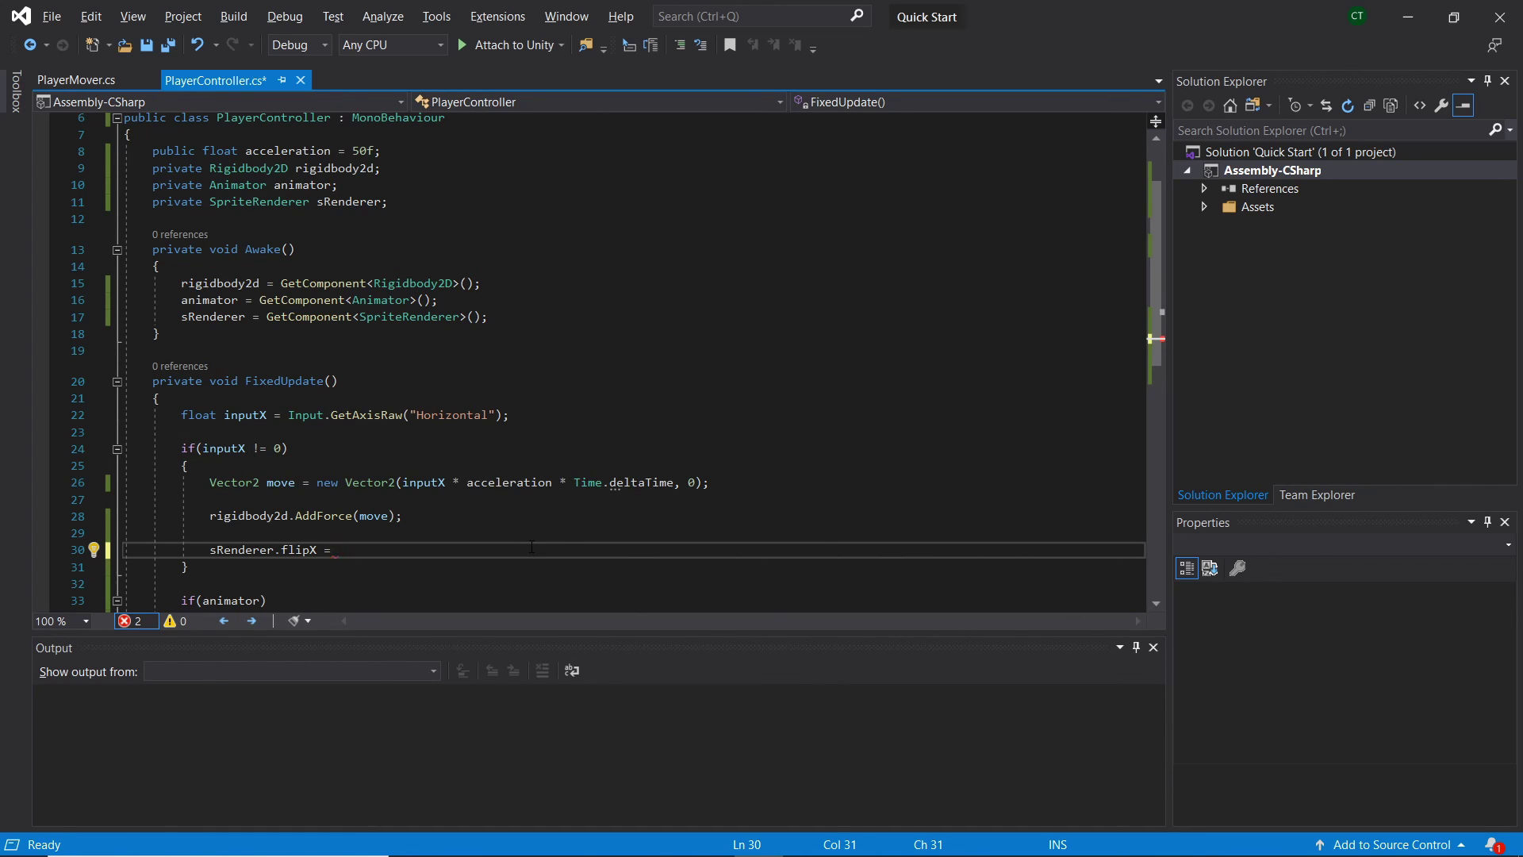
type("inputX > 0 ? true : false;")
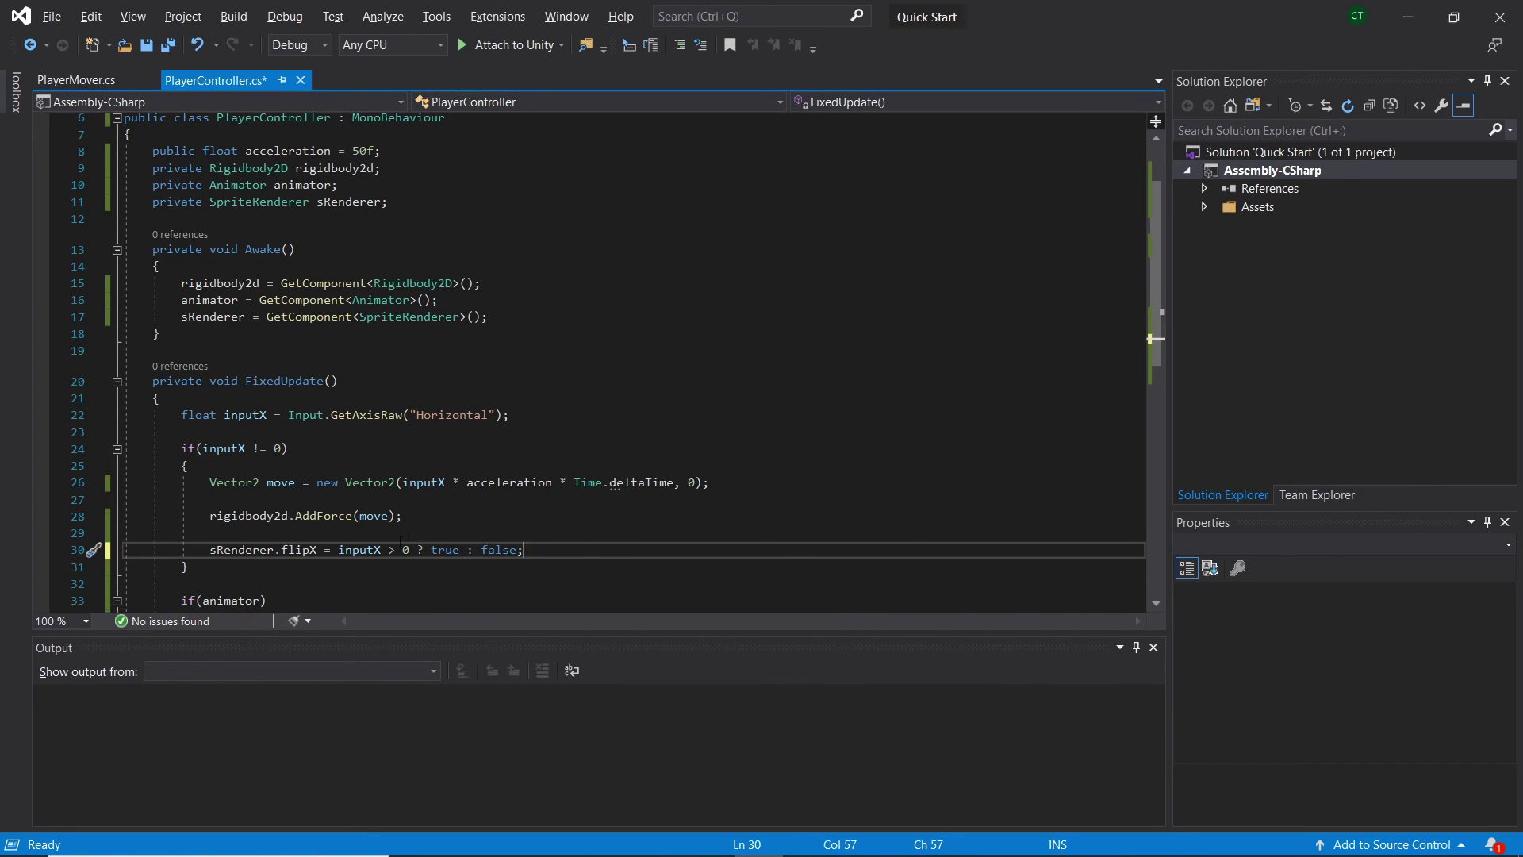
mouse_move(291, 549)
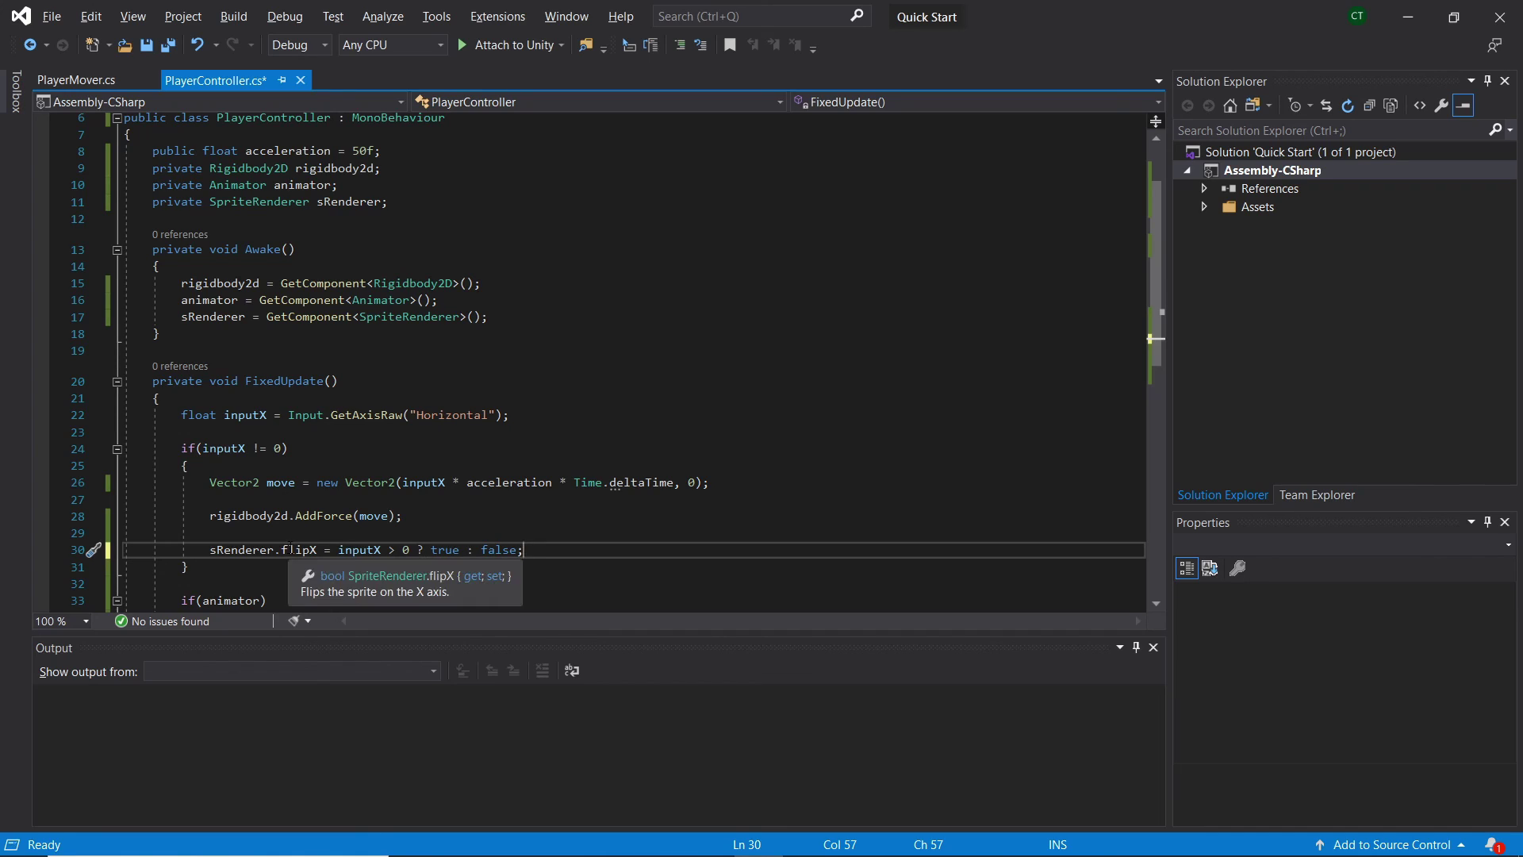
mouse_move(499, 547)
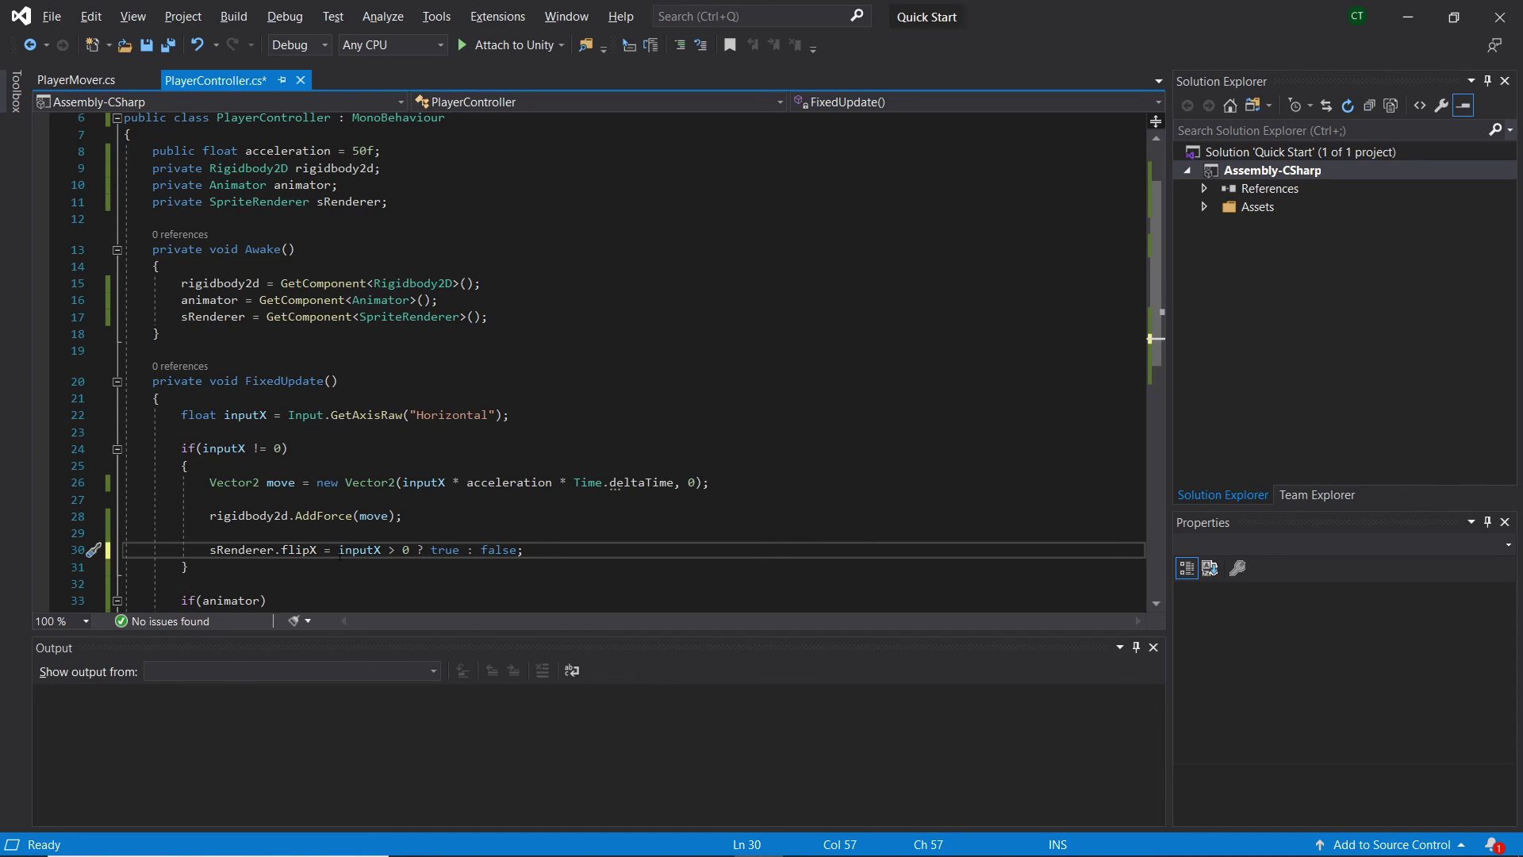
Swap the ternary results in the flipX statement so it reads inputX > 0 ? false : true
left_click_drag(317, 550, 281, 549)
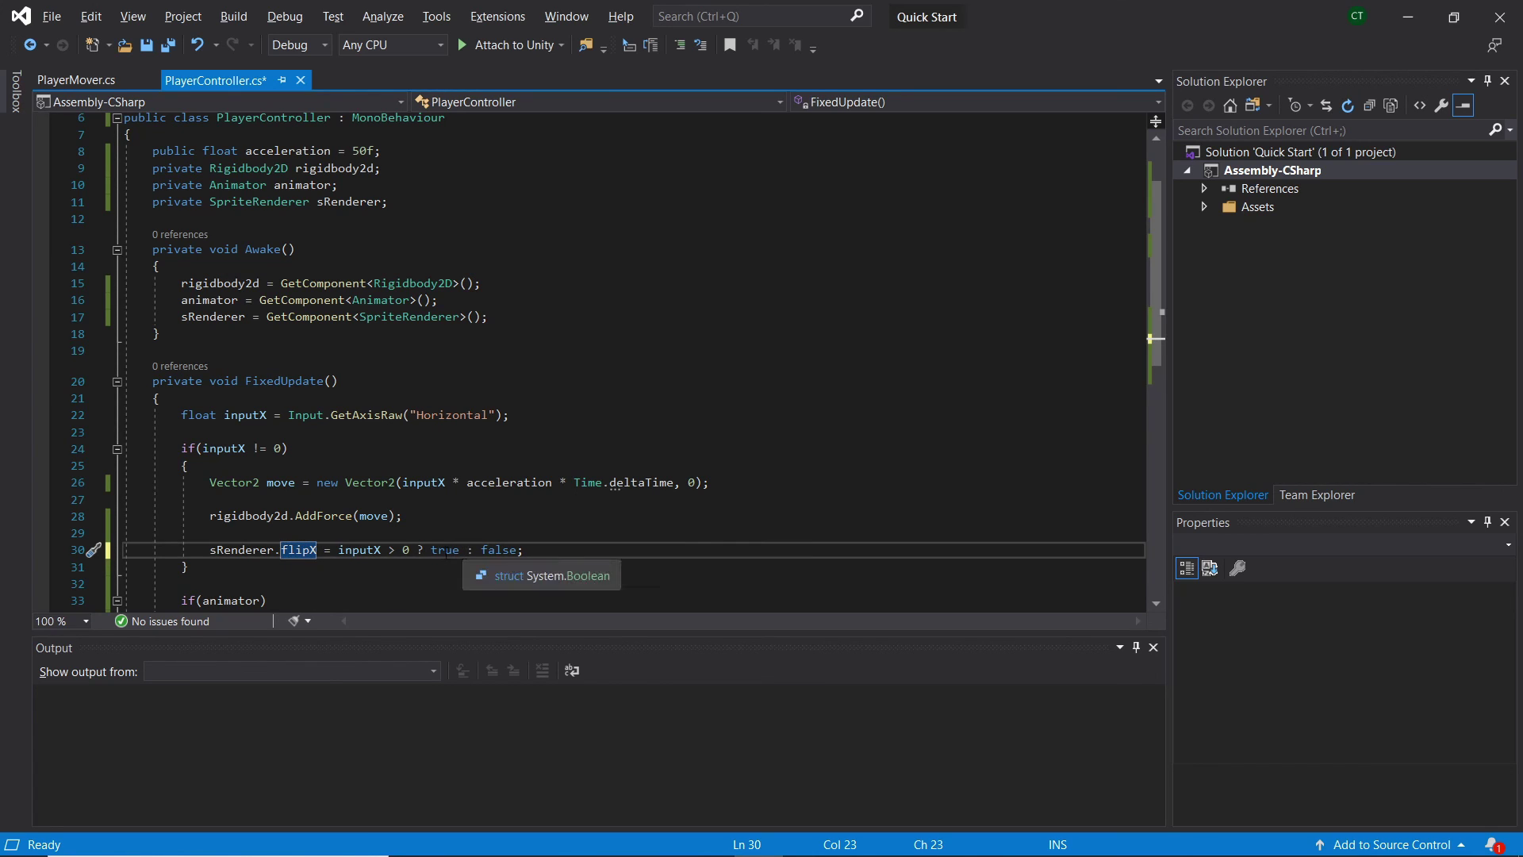
double_click(445, 550)
type("false")
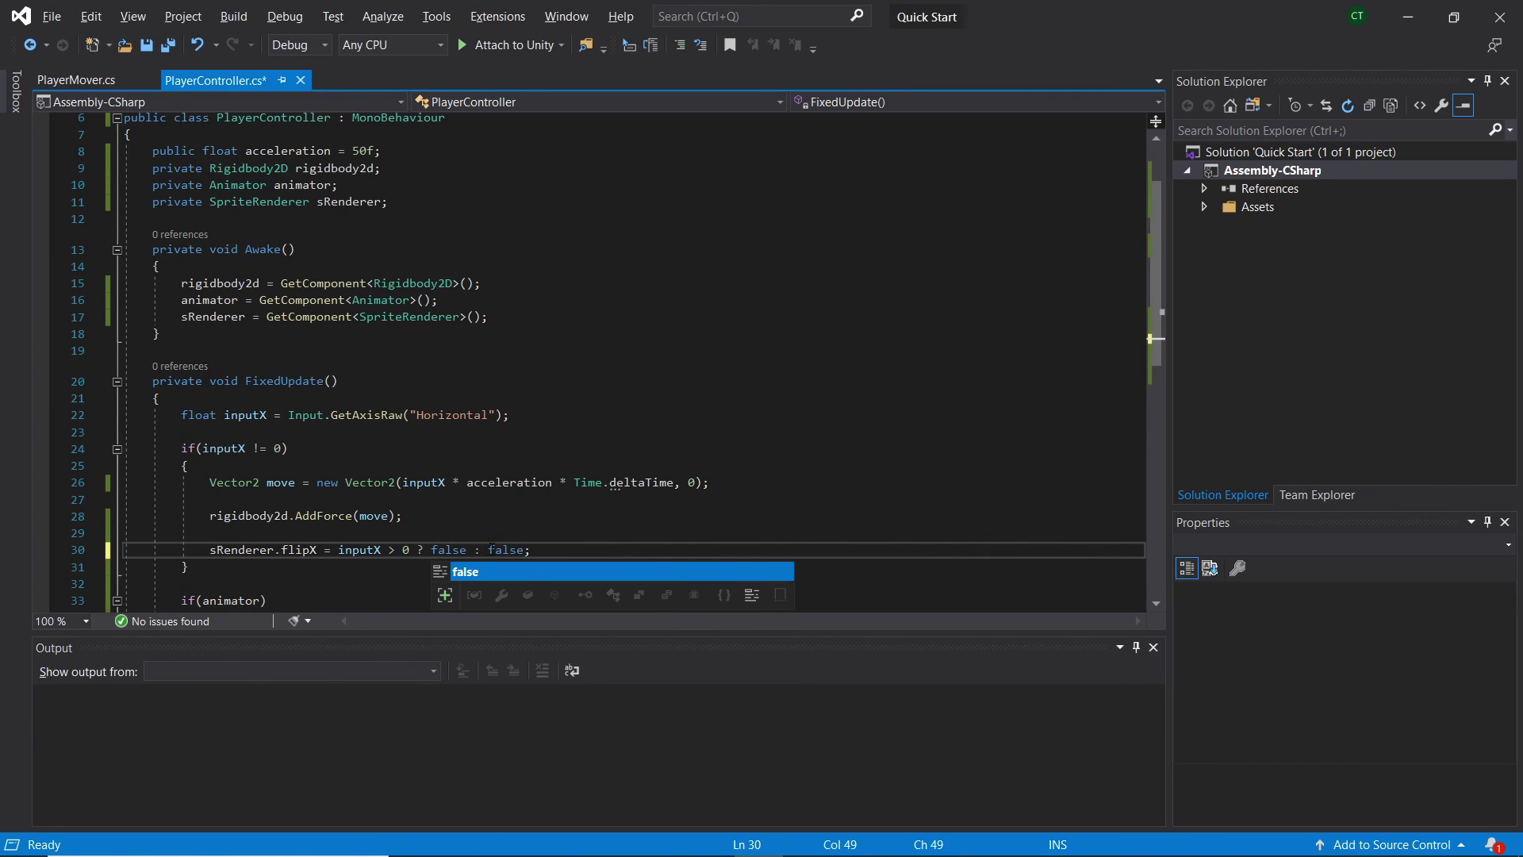
double_click(507, 550)
type("true")
left_click(542, 549)
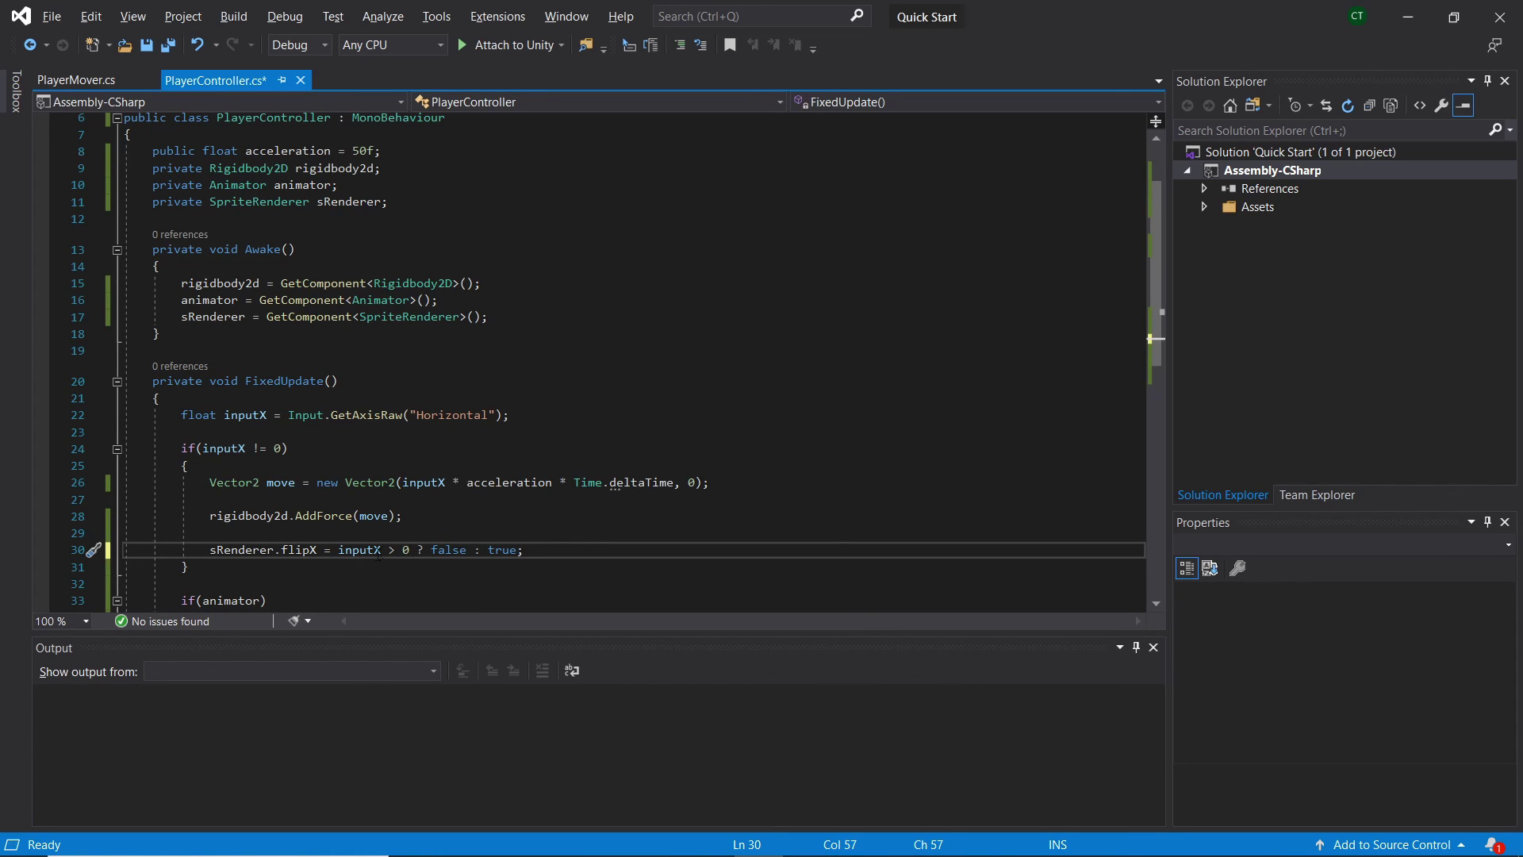
Look over the parts of the flipX statement, save the PlayerController script and switch to Unity
double_click(441, 549)
left_click(460, 549)
left_click_drag(409, 549, 331, 549)
left_click(356, 550)
left_click_drag(212, 533, 488, 549)
left_click(488, 549)
key("ctrl+s")
key("alt+Tab")
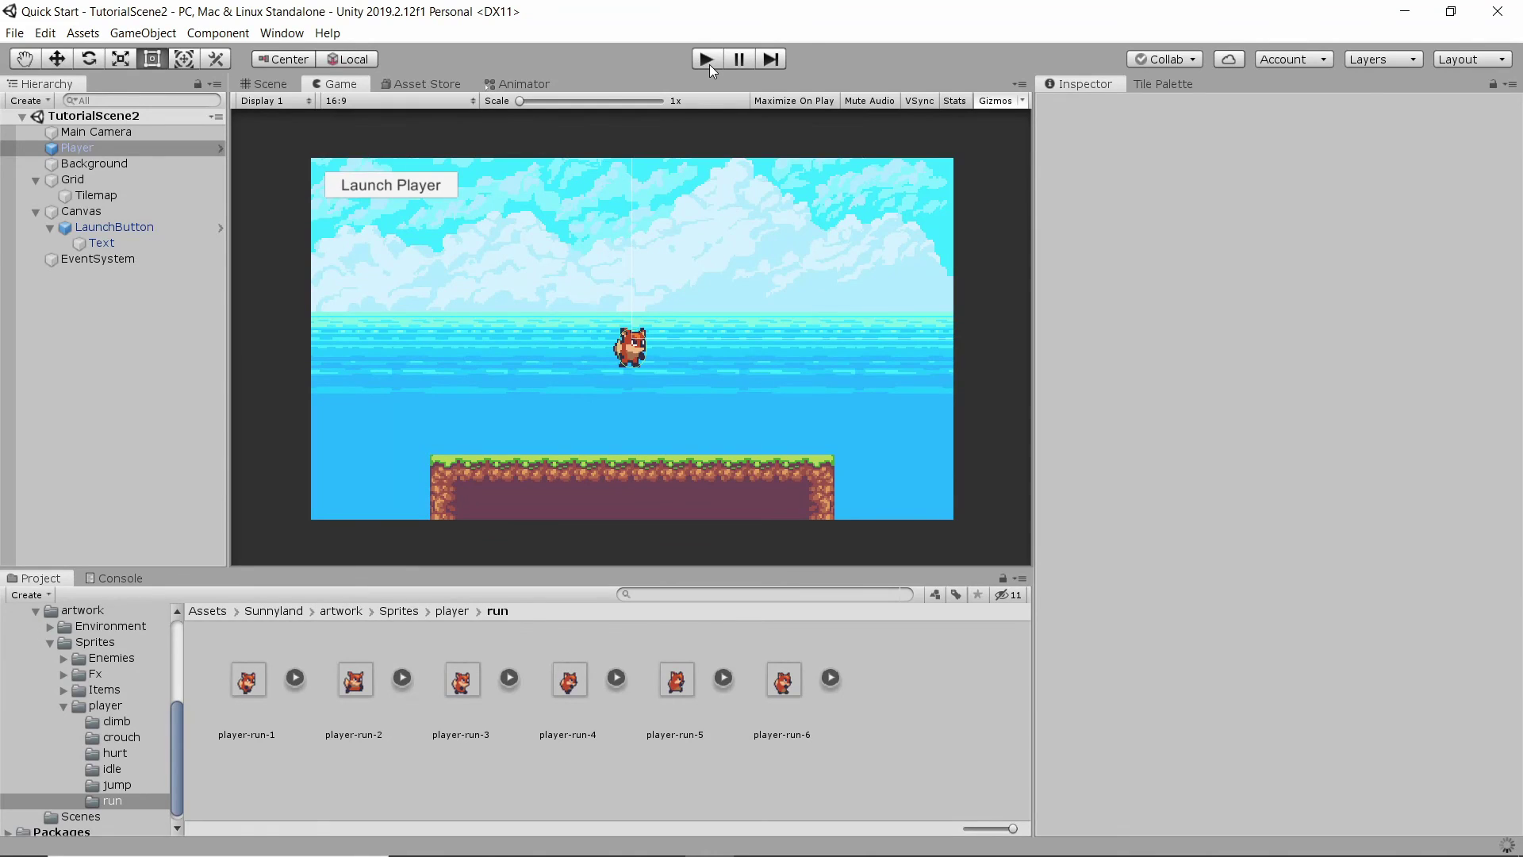